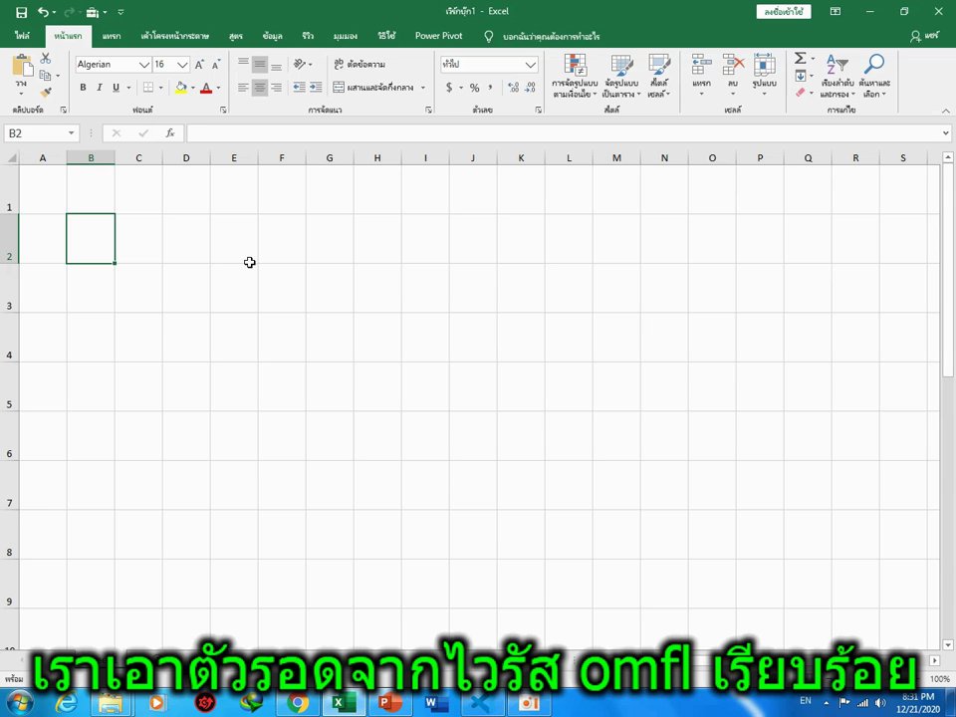
# Select cells A1 to K1 along the top row as the future title area.
pyautogui.click(288, 332)
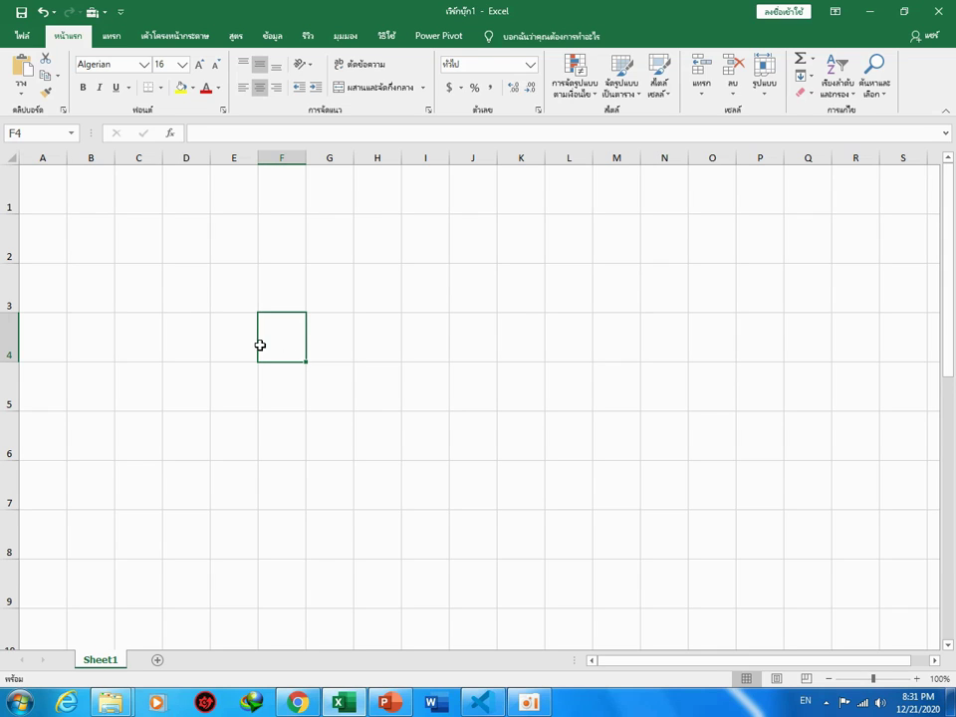
pyautogui.click(189, 289)
pyautogui.click(87, 241)
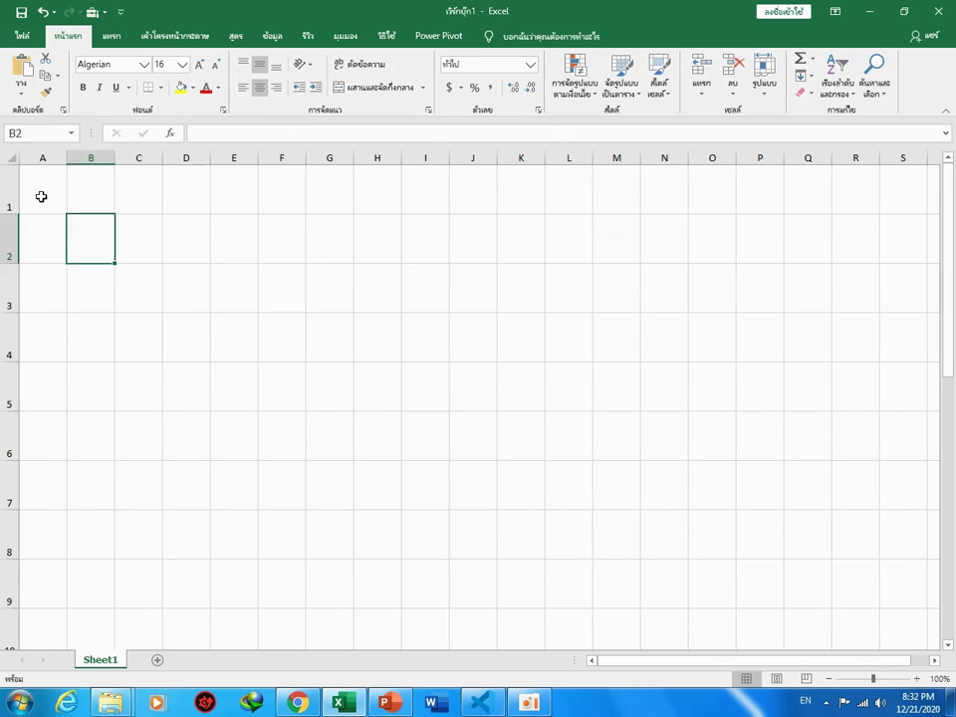
pyautogui.moveTo(41, 196); pyautogui.dragTo(525, 197)
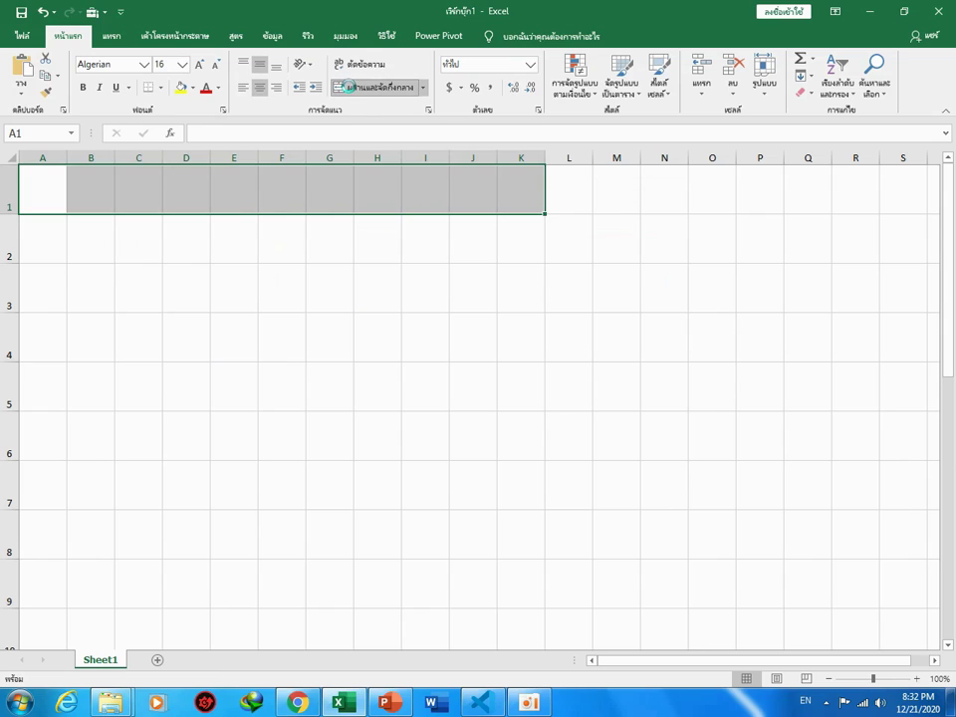
# Merge and centre A1:K1 and enter the title 'Minesweeper'.
pyautogui.click(346, 88)
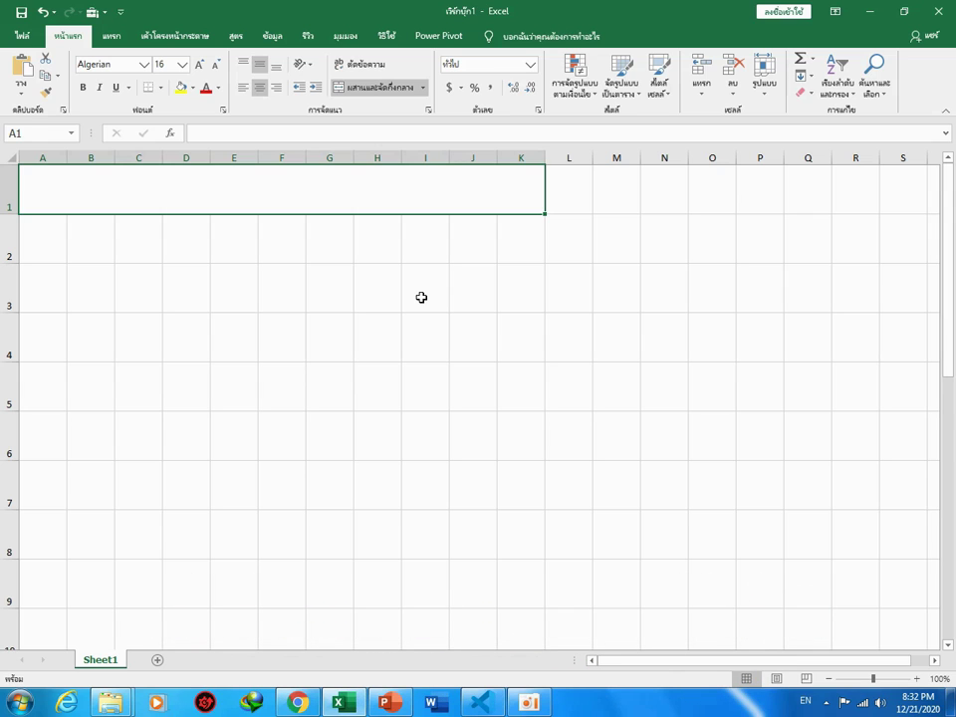
pyautogui.write('Minesw')
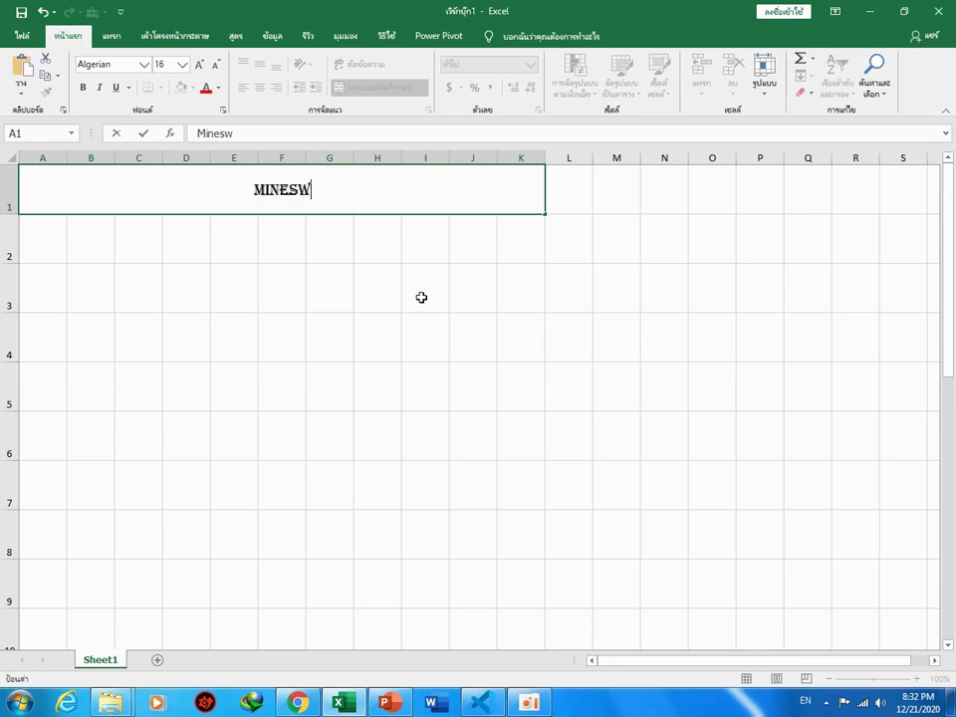
pyautogui.write('eeper')
pyautogui.press('Return')
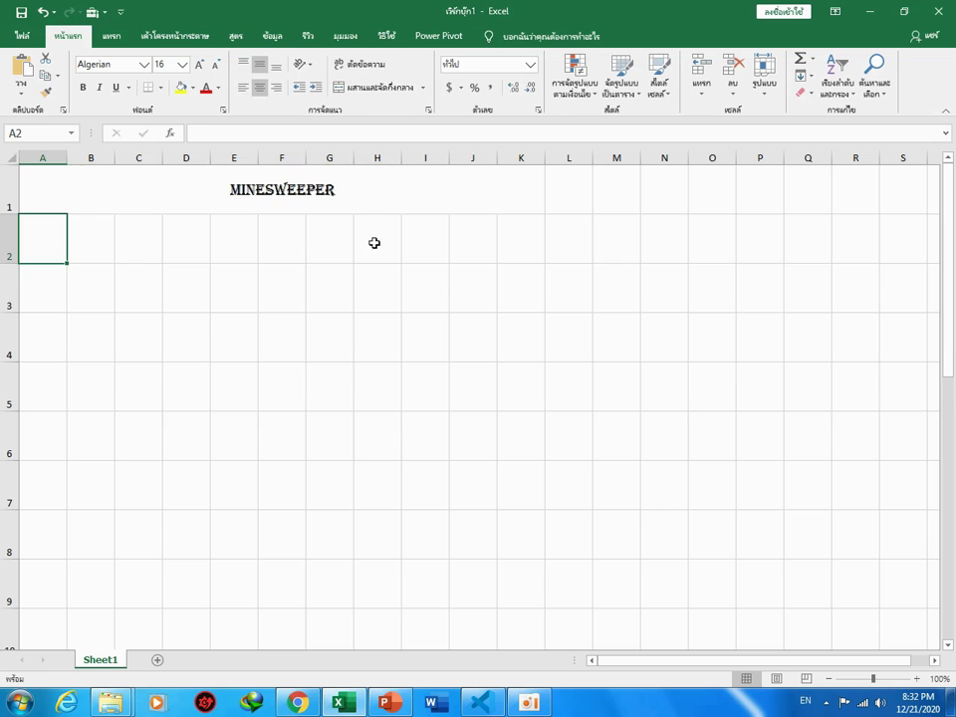
# Enlarge the title font to 24 point.
pyautogui.click(295, 189)
pyautogui.click(199, 64)
pyautogui.click(199, 64)
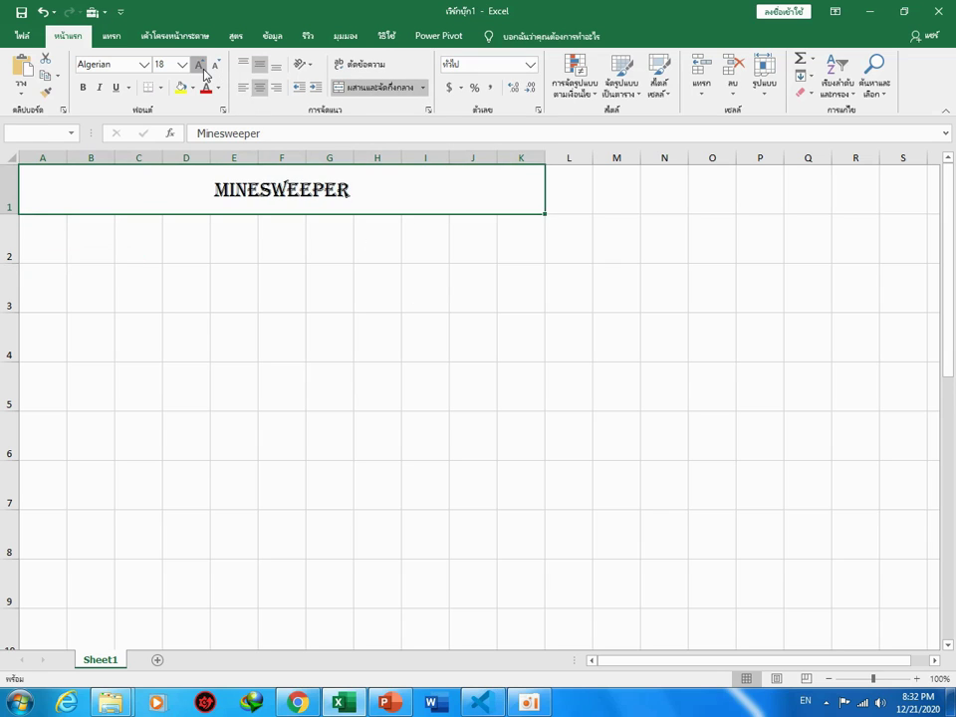
pyautogui.click(200, 63)
pyautogui.click(199, 63)
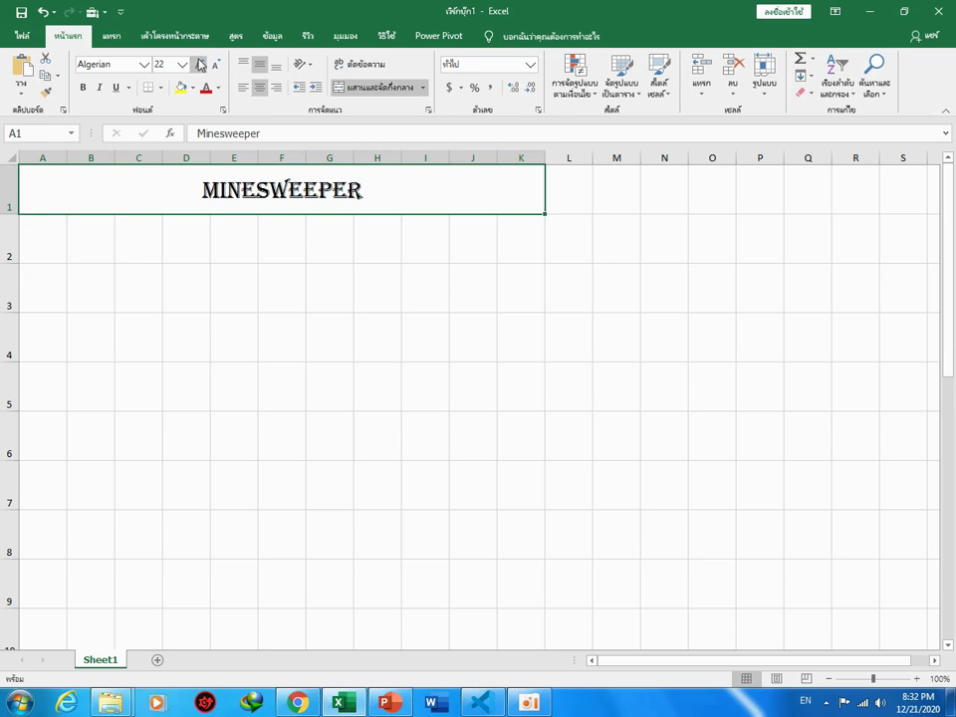
pyautogui.click(291, 326)
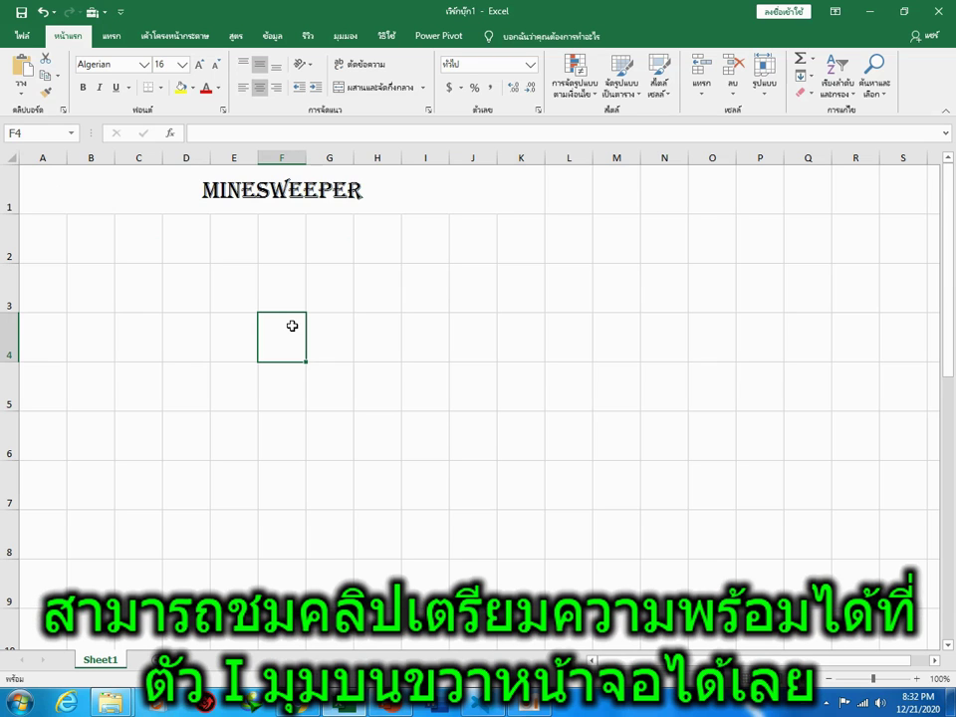
# Apply All Borders to the 8×8 block C3:J10.
pyautogui.click(402, 449)
pyautogui.click(136, 301)
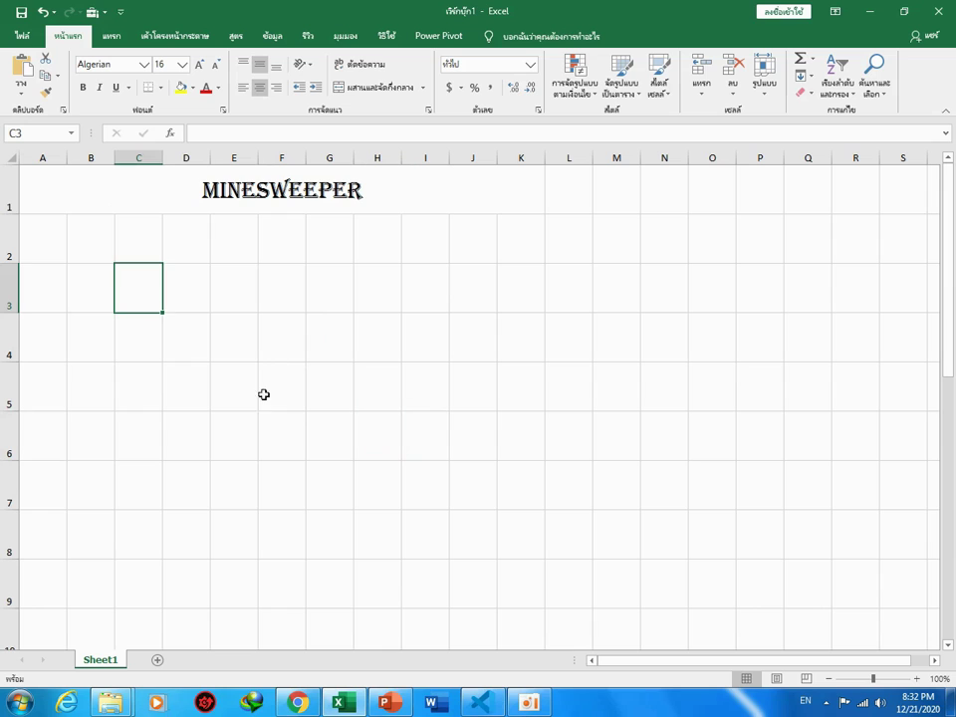
pyautogui.moveTo(145, 301)
pyautogui.mouseDown()
pyautogui.moveTo(478, 559)
pyautogui.moveTo(478, 625)
pyautogui.mouseUp()
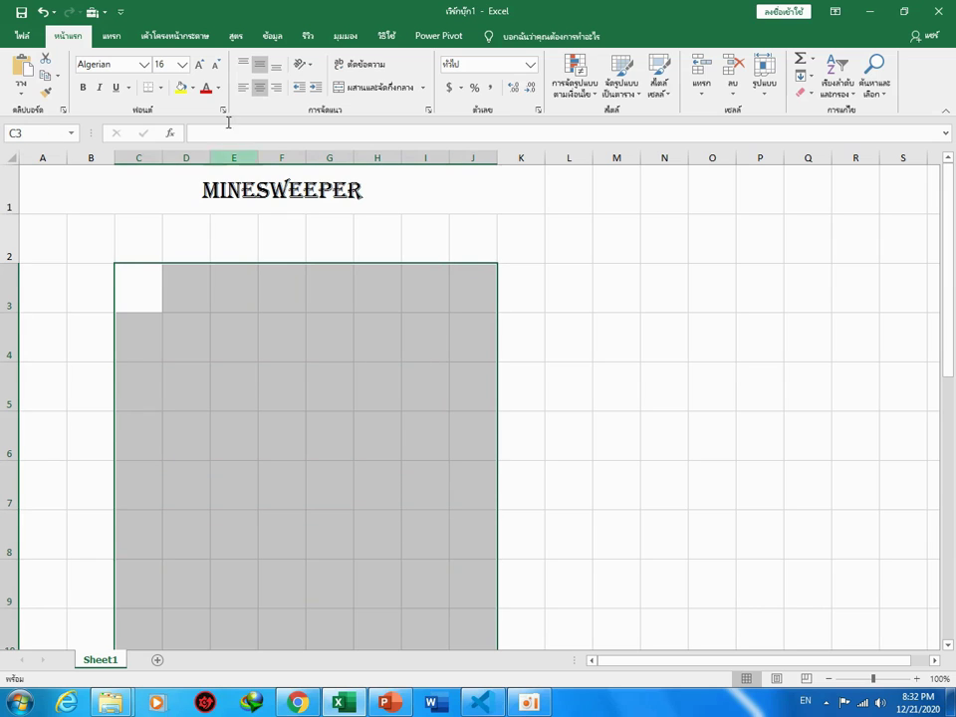
pyautogui.click(161, 88)
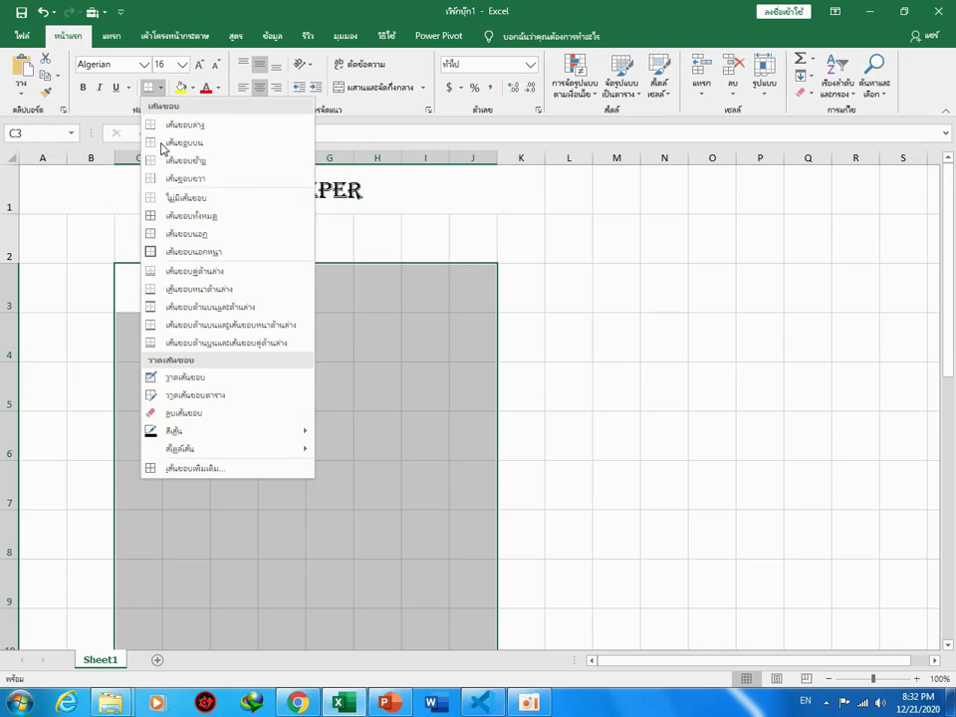
pyautogui.click(183, 216)
pyautogui.click(195, 312)
# Label cell B3 'START'.
pyautogui.click(83, 292)
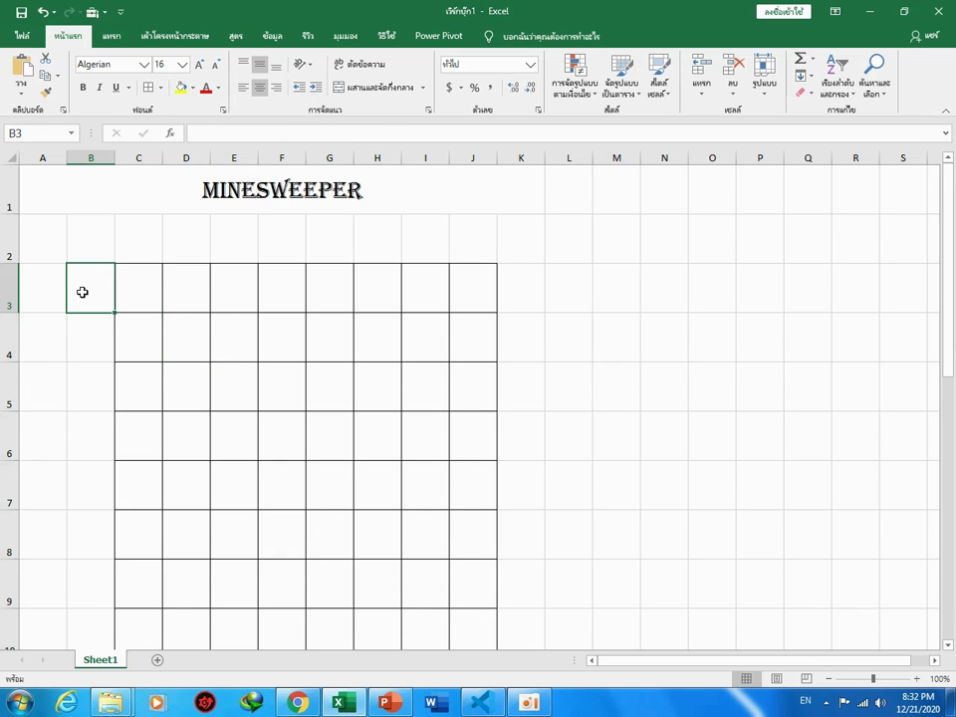
pyautogui.write('S')
pyautogui.write('TART')
pyautogui.press('Return')
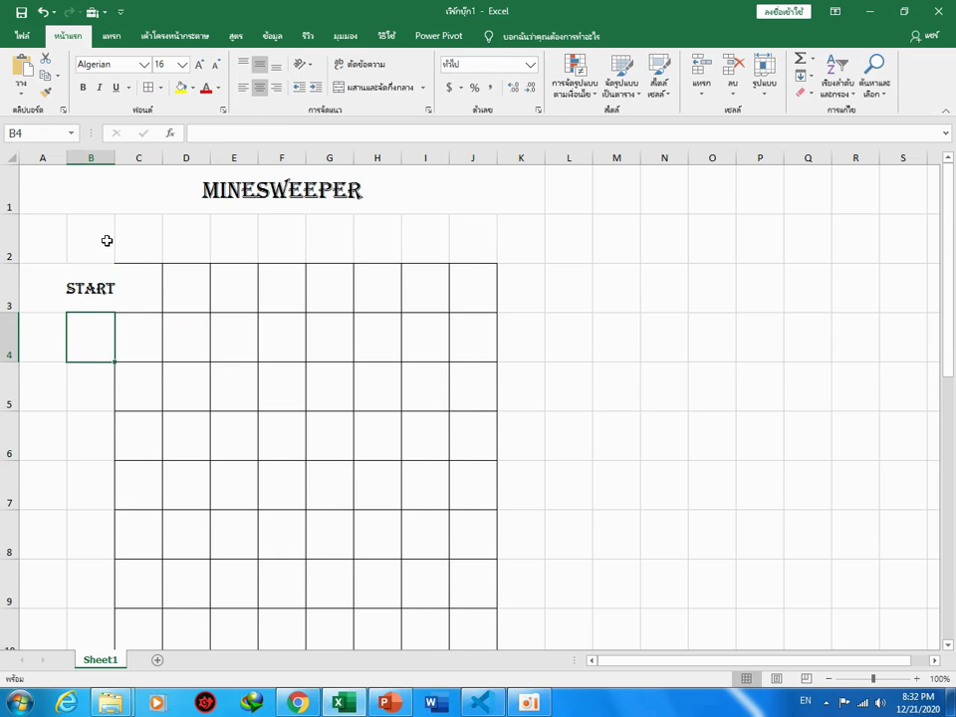
# Set a new column width for every column on the sheet and zoom out to 80%.
pyautogui.click(8, 195)
pyautogui.click(14, 159)
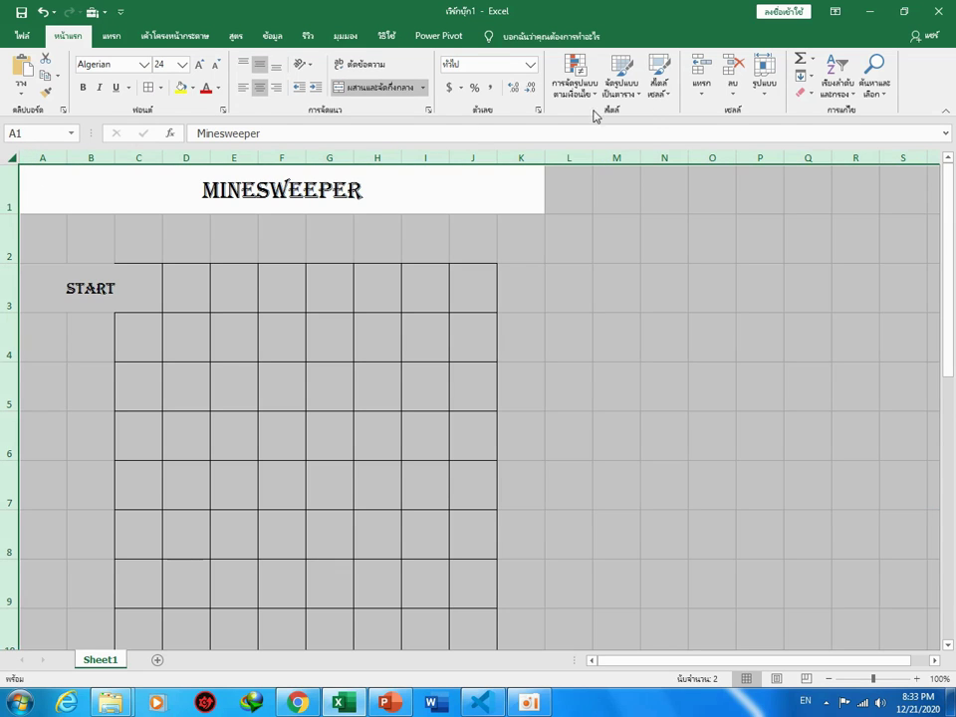
pyautogui.click(763, 85)
pyautogui.click(777, 169)
pyautogui.write('10')
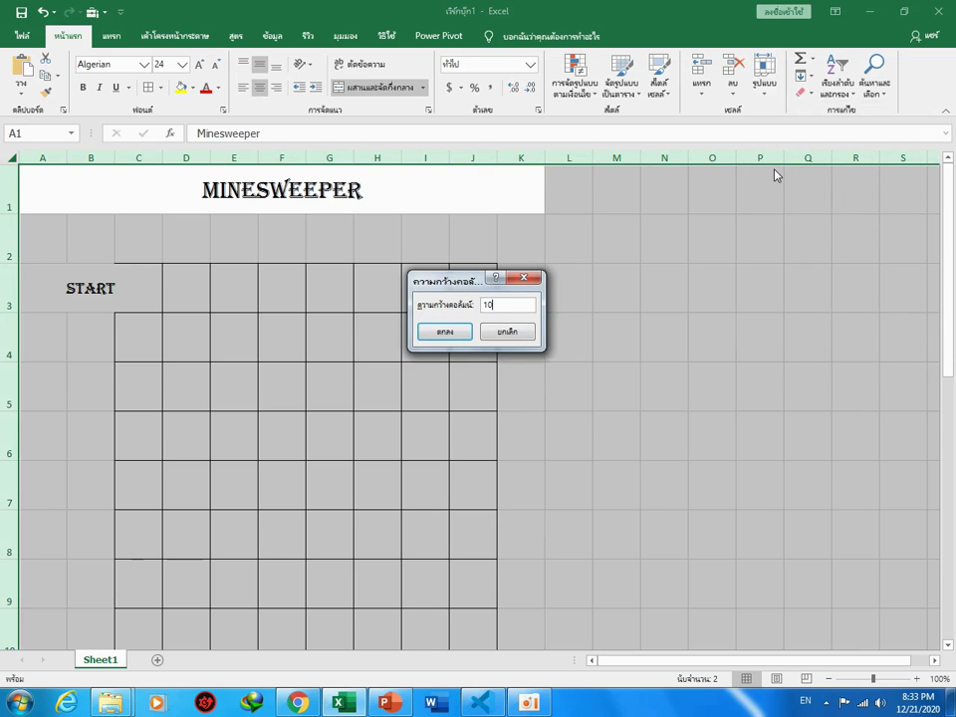
pyautogui.press('Return')
pyautogui.click(694, 373)
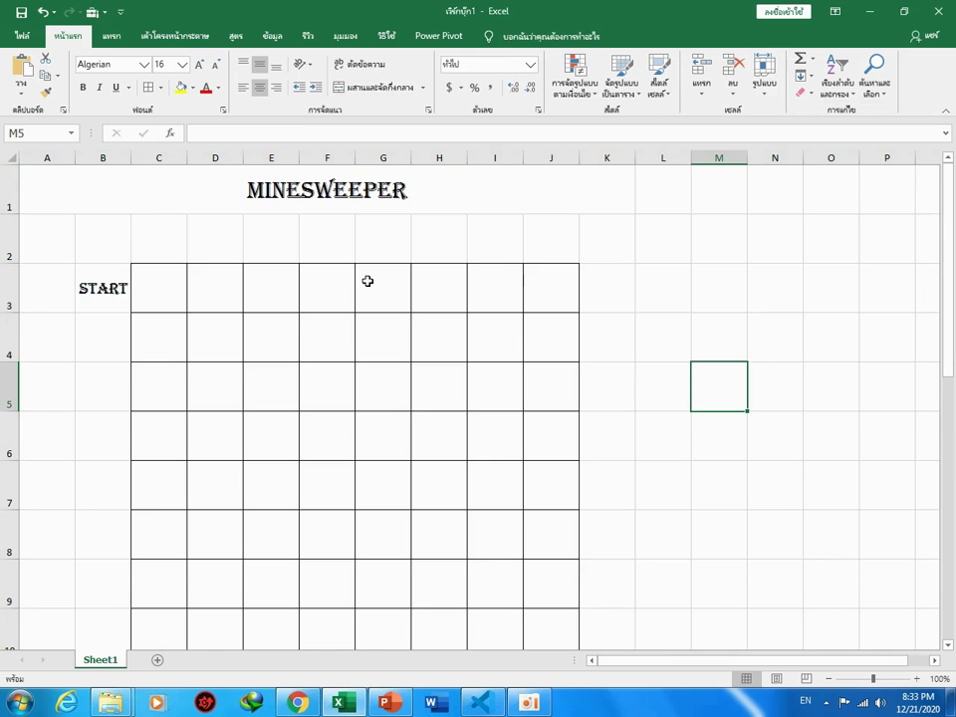
pyautogui.click(829, 678)
pyautogui.click(829, 678)
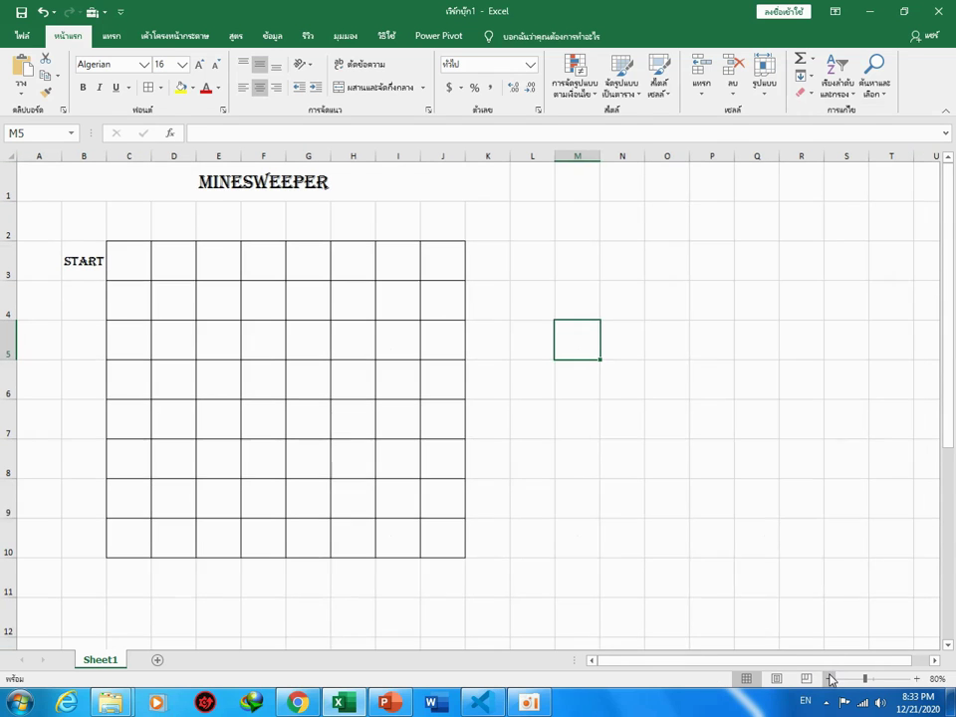
# Enter 'Need to goal' in B4, merged over B4:B5 with wrapped text.
pyautogui.click(93, 270)
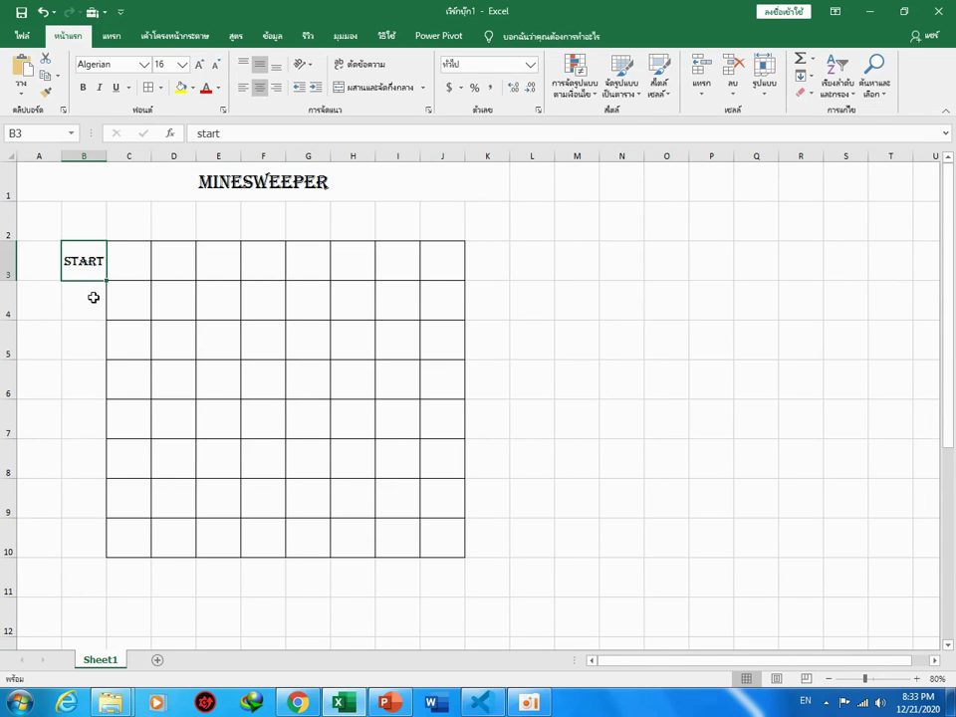
pyautogui.click(92, 310)
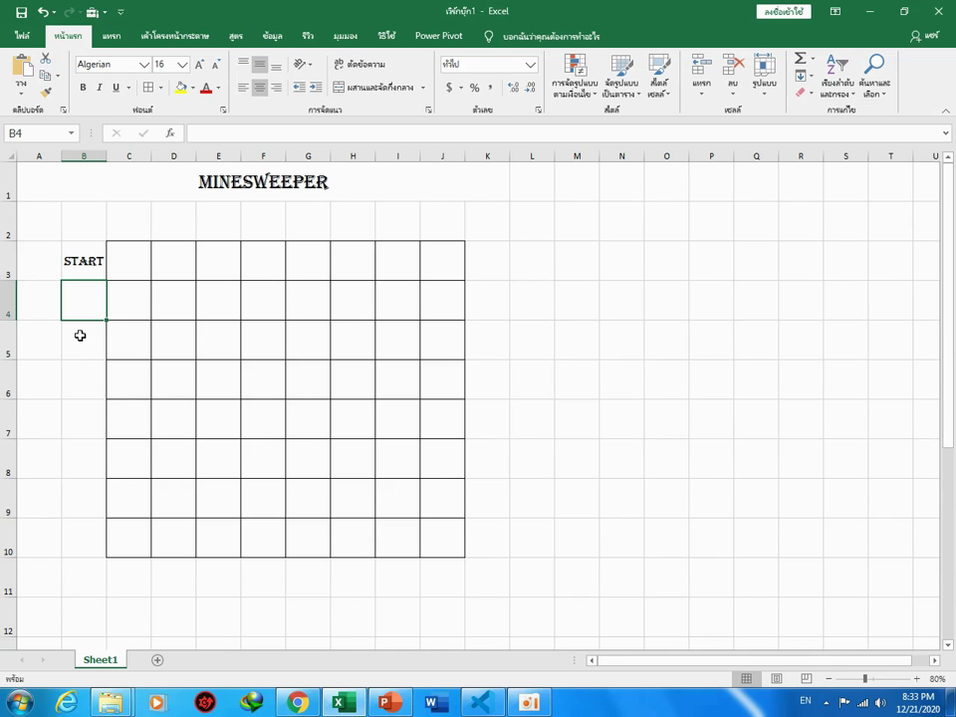
pyautogui.write('N')
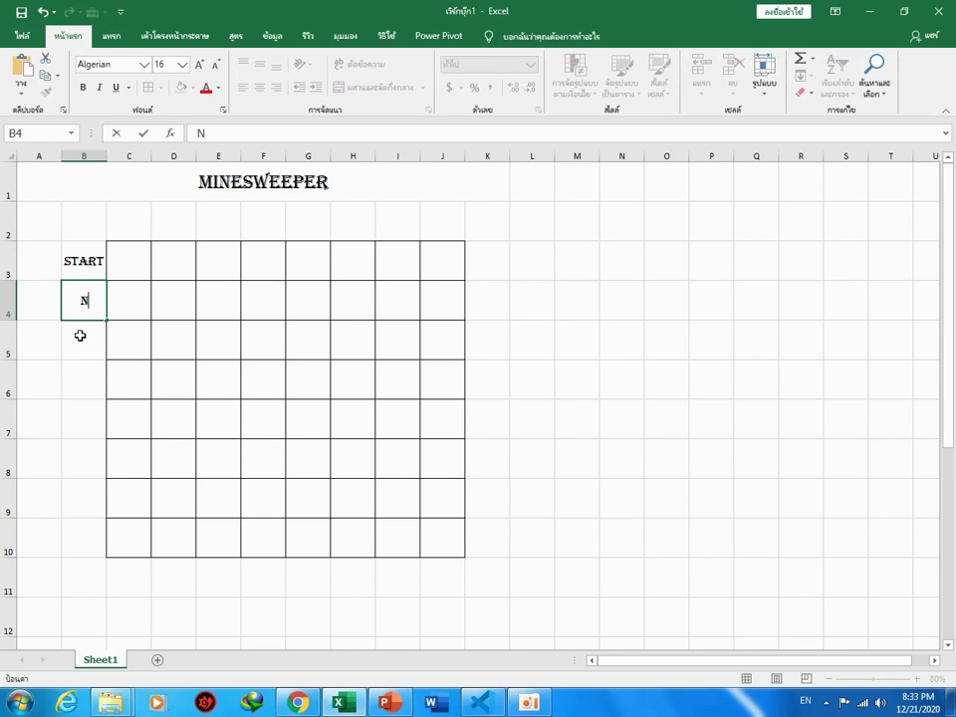
pyautogui.write('eed to goal')
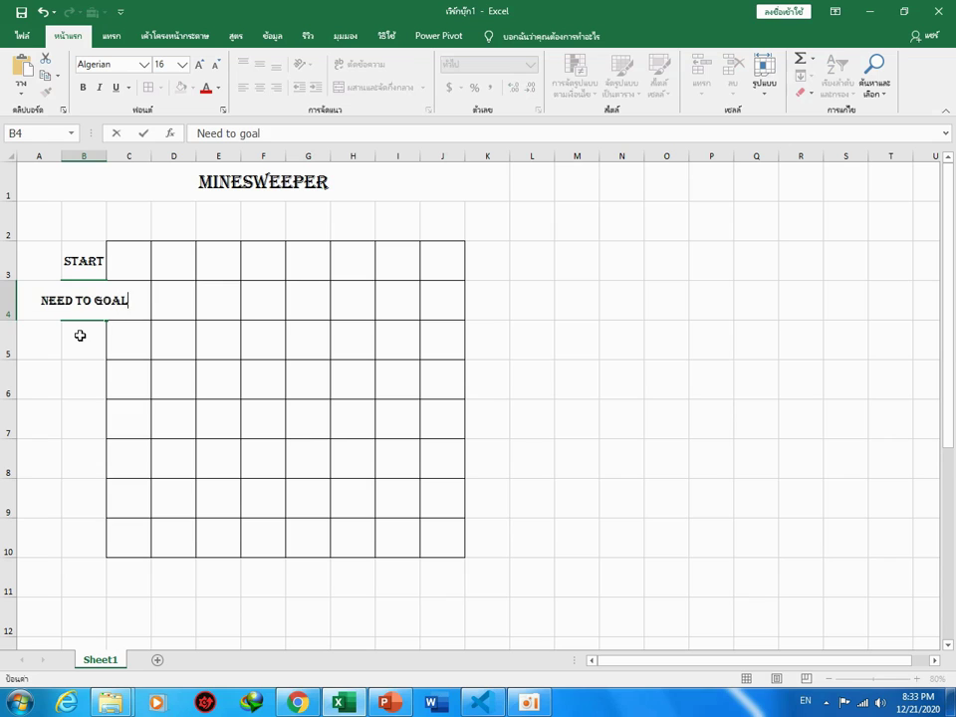
pyautogui.press('Return')
pyautogui.click(100, 291)
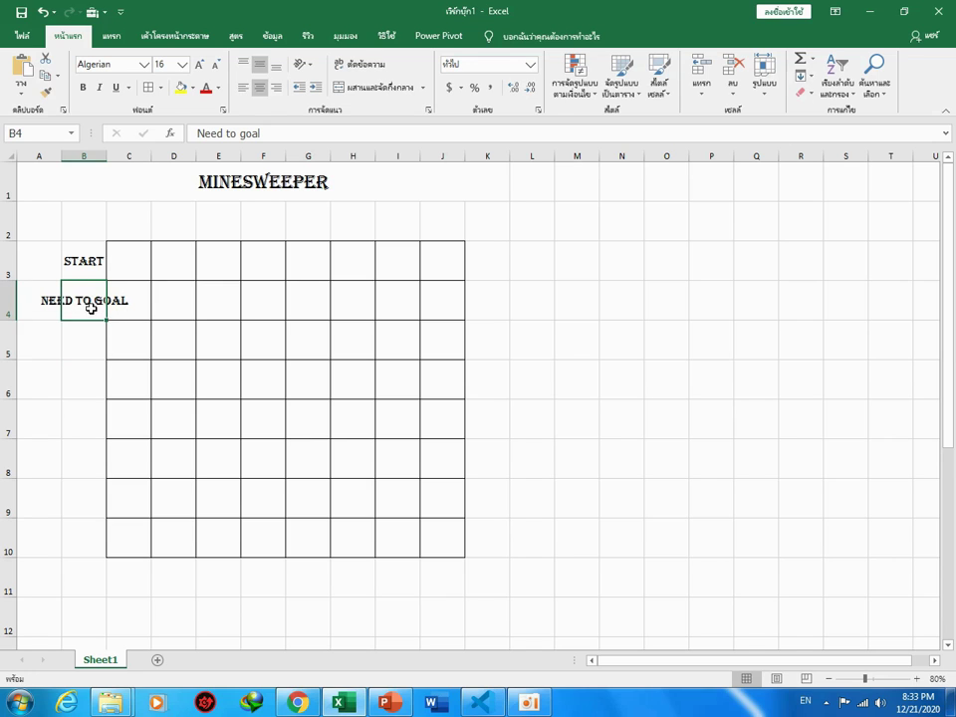
pyautogui.moveTo(89, 305); pyautogui.dragTo(89, 337)
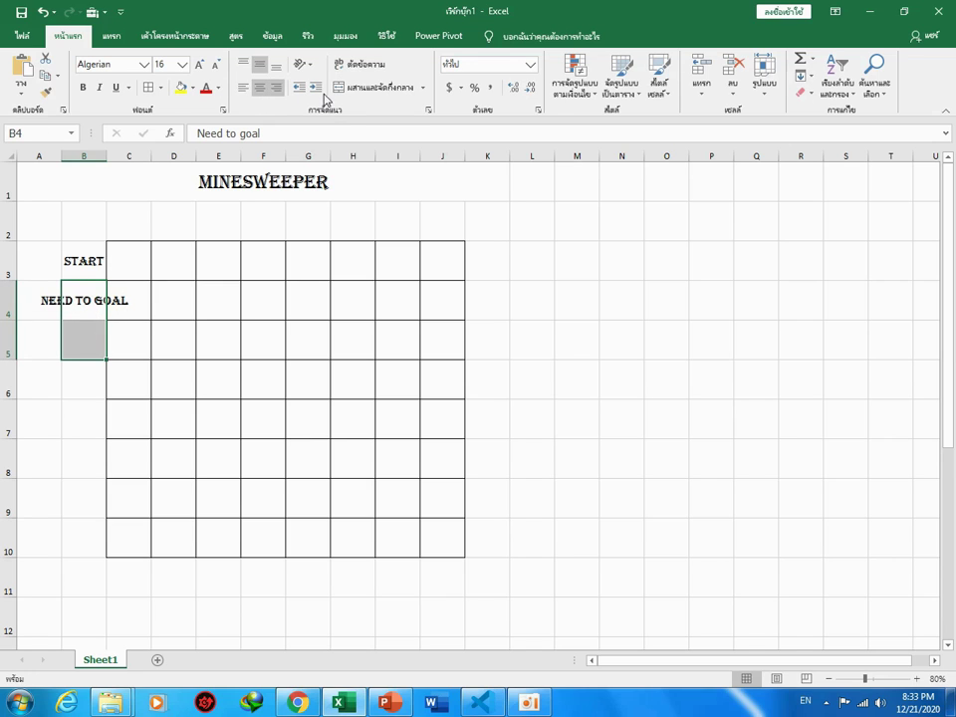
pyautogui.click(373, 87)
pyautogui.click(361, 64)
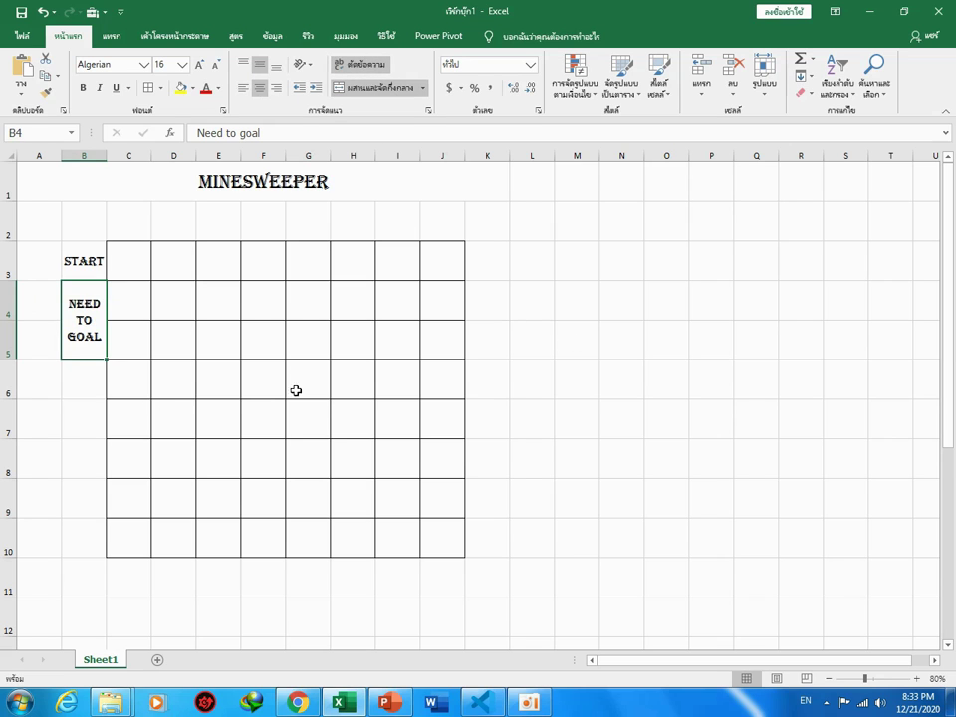
# Enter the goal number 54 in B6.
pyautogui.click(88, 391)
pyautogui.write('5')
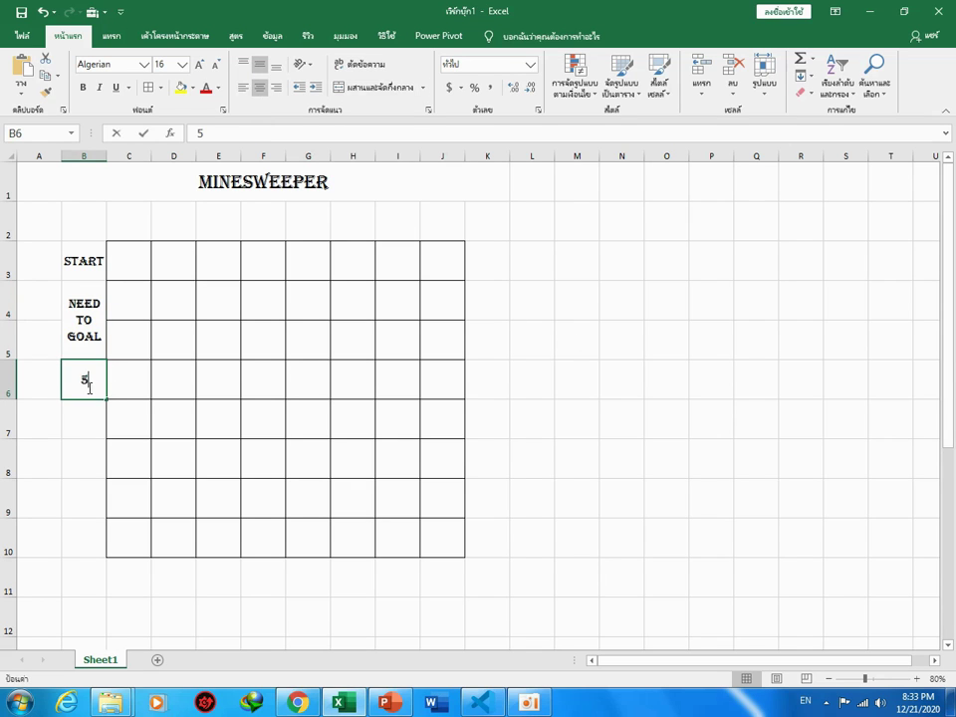
pyautogui.write('4')
pyautogui.press('Return')
pyautogui.click(617, 447)
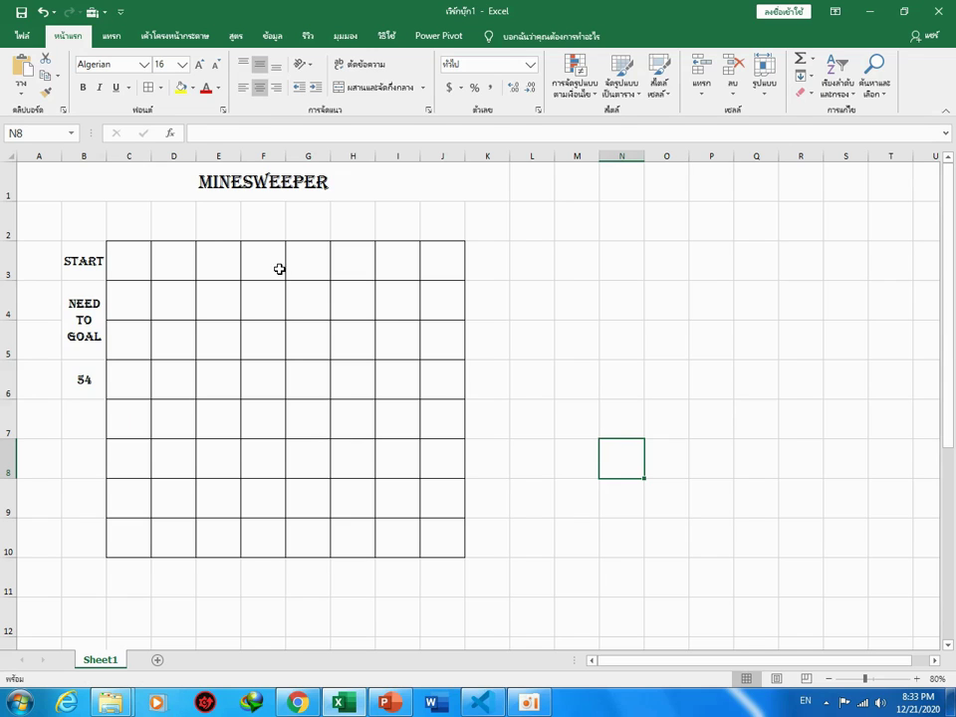
pyautogui.click(576, 285)
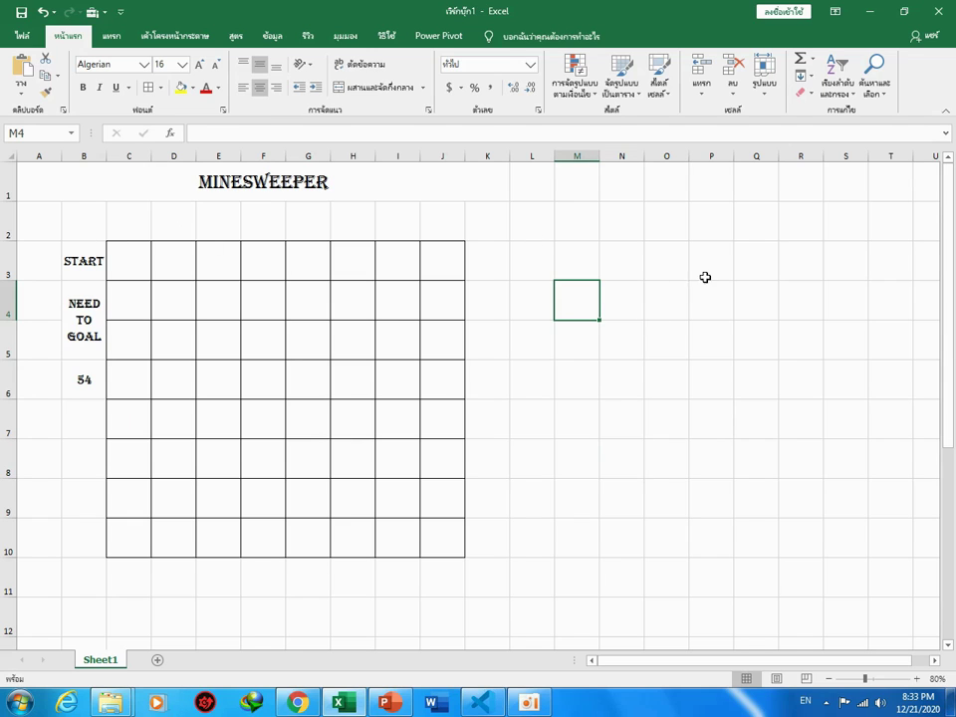
# Type 1–16 across O1:V2 and fill down to row 8 for numbers 1–64.
pyautogui.click(672, 195)
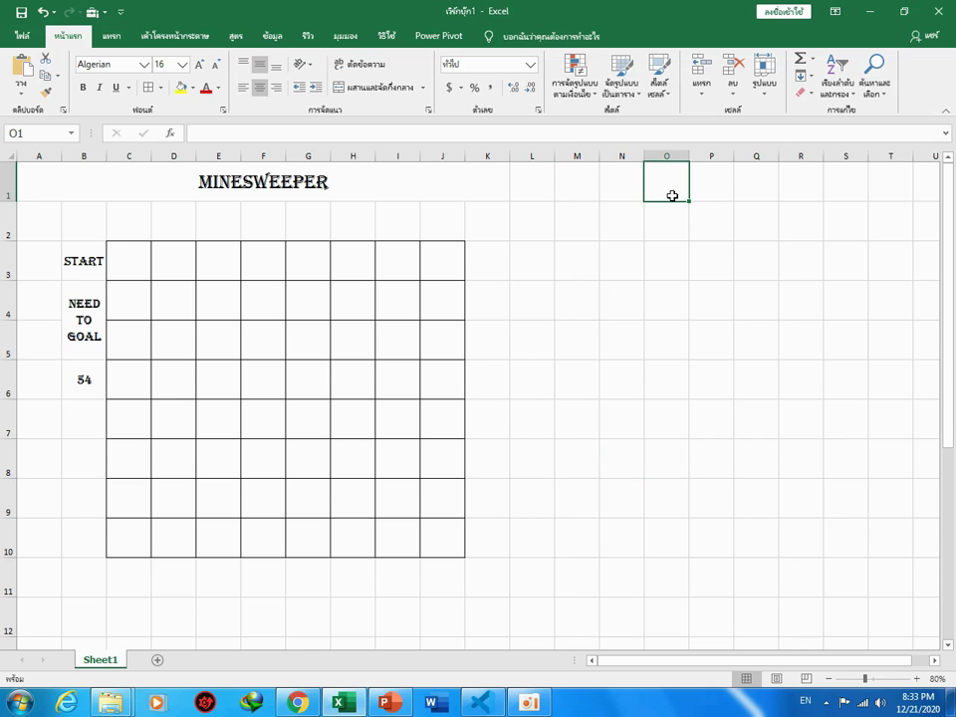
pyautogui.write('1\t2\t')
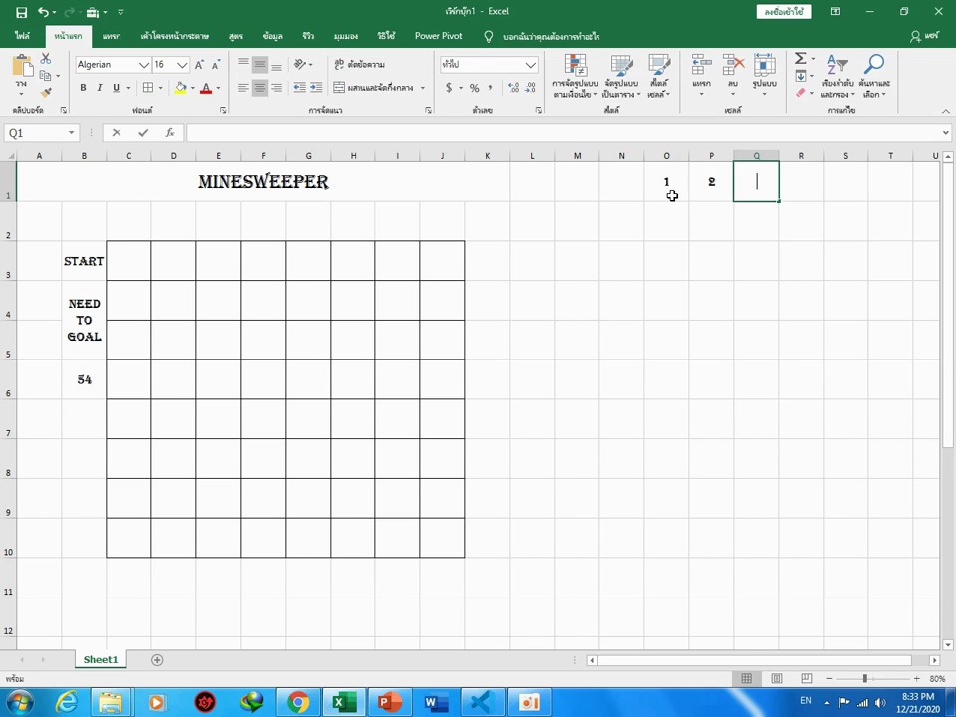
pyautogui.write('3\t4\t5\t6\t7\t8')
pyautogui.press('Tab')
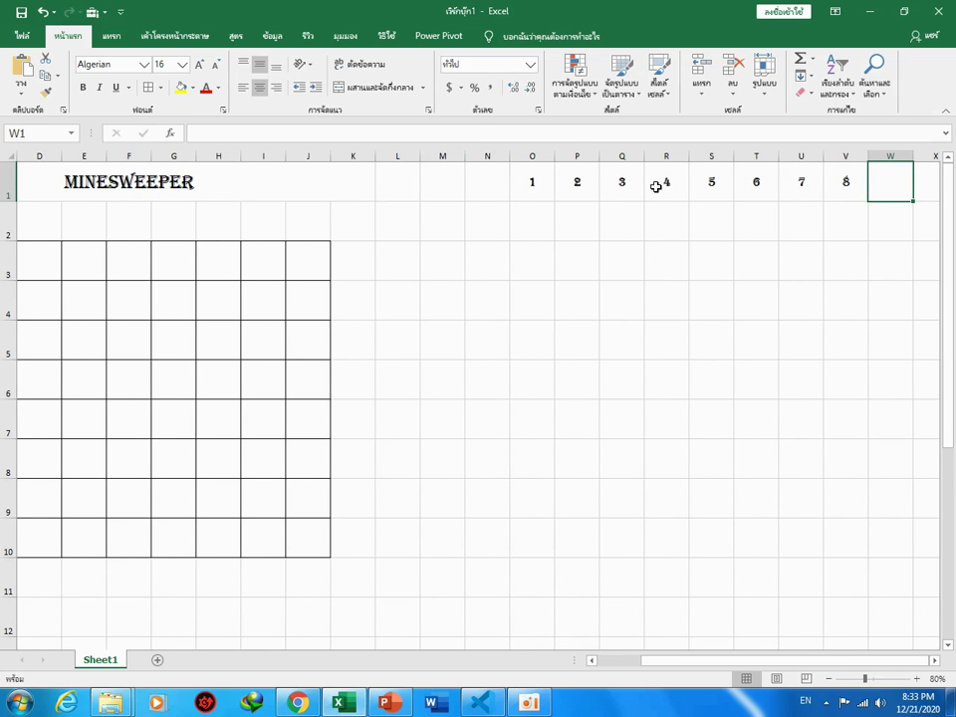
pyautogui.click(548, 217)
pyautogui.write('9')
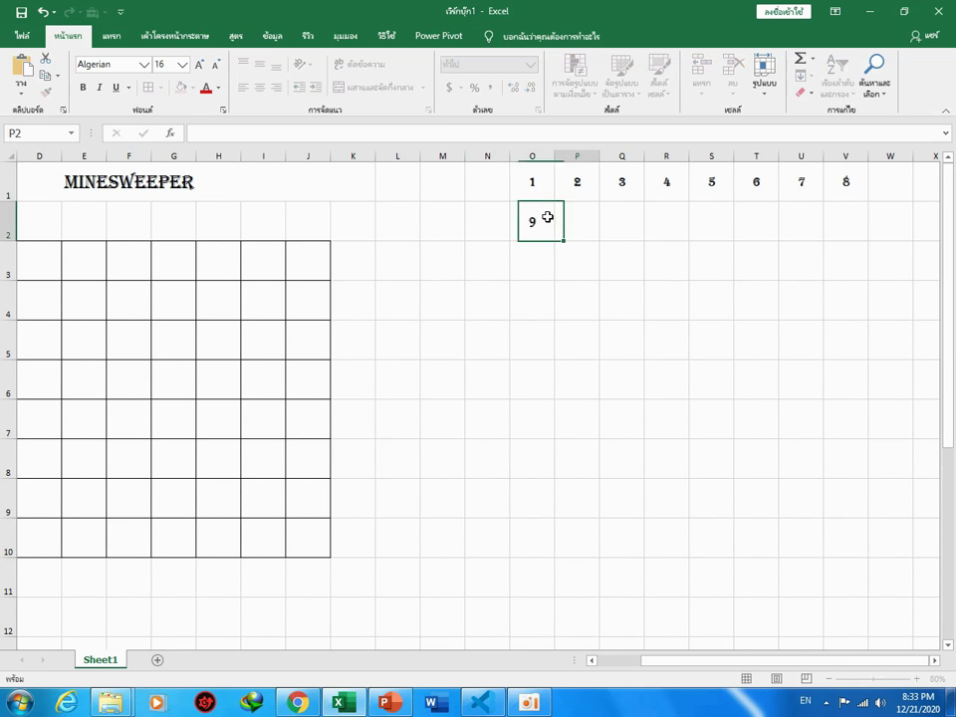
pyautogui.write('\t10\t11\t12\t13\t14\t')
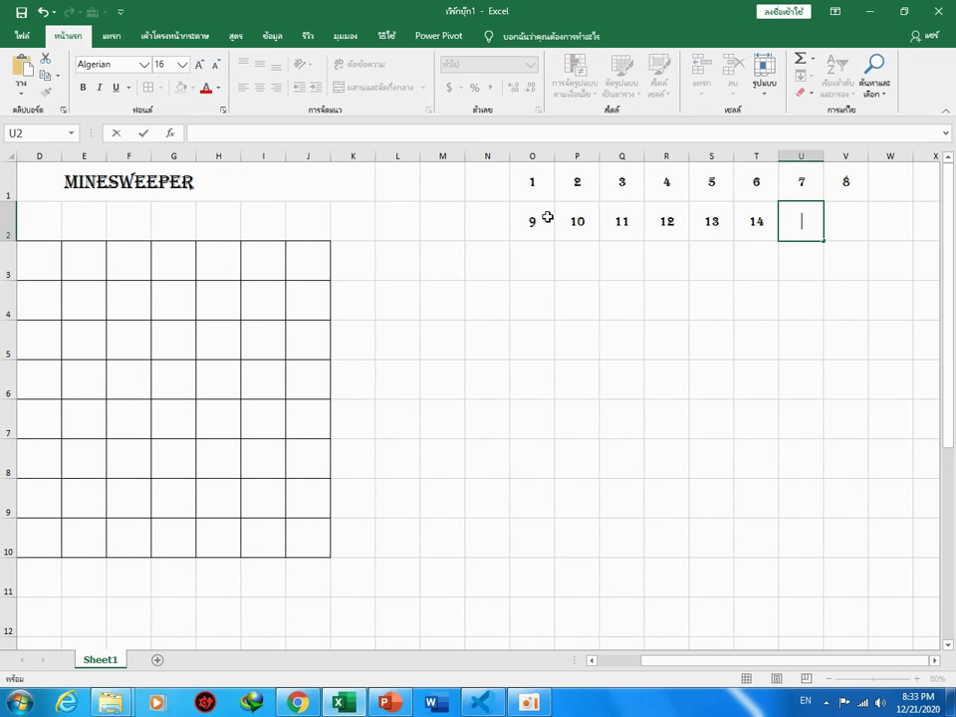
pyautogui.write('15\t16')
pyautogui.press('Tab')
pyautogui.moveTo(540, 198)
pyautogui.mouseDown()
pyautogui.moveTo(862, 236)
pyautogui.moveTo(848, 481)
pyautogui.mouseUp()
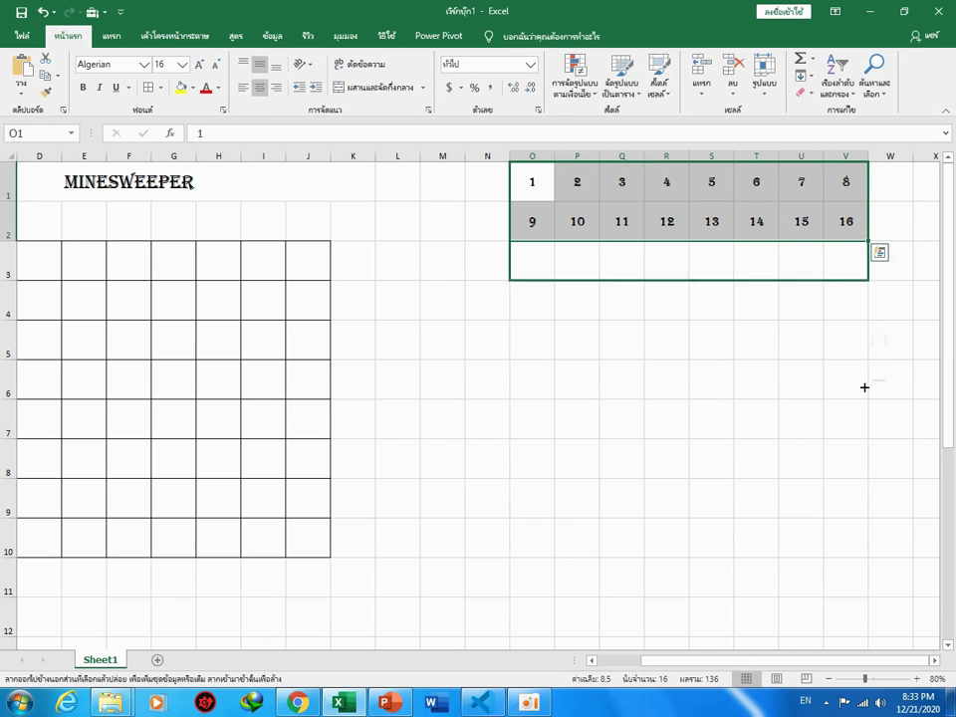
pyautogui.click(709, 526)
pyautogui.scroll(-3, 697, 497)
pyautogui.scroll(1, 598, 428)
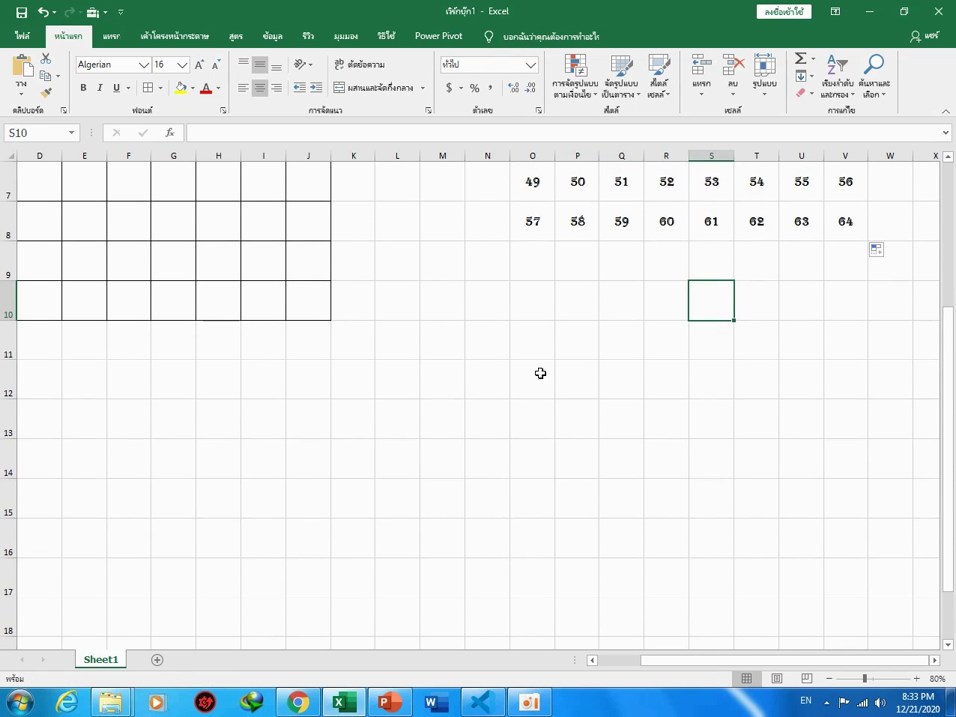
# Enter =RANDBETWEEN(1,64) in N10 and fill it down to N19.
pyautogui.click(498, 312)
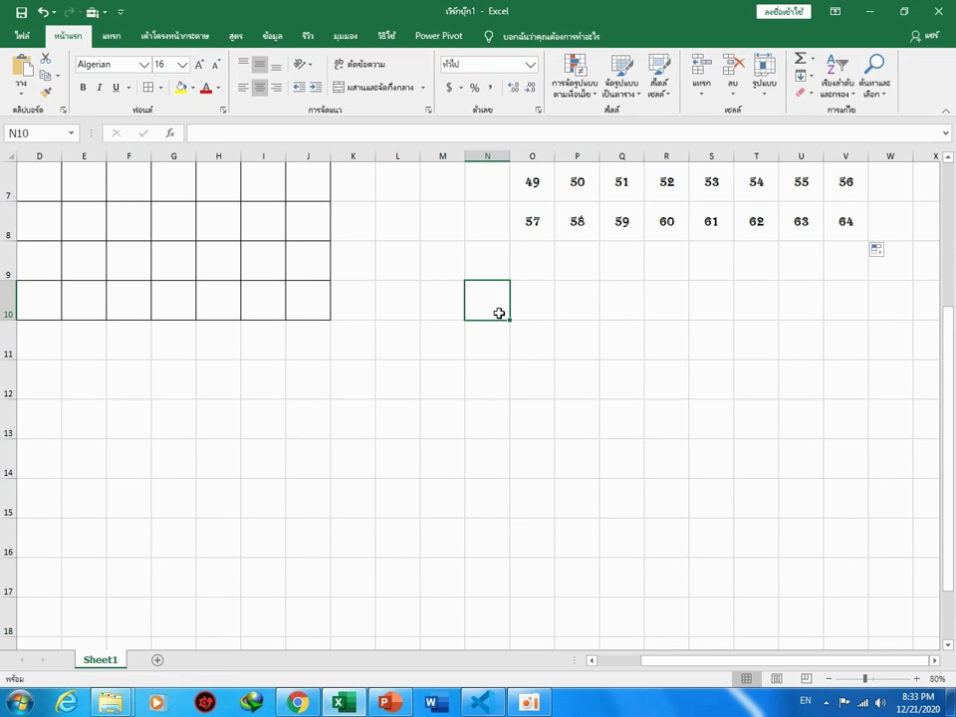
pyautogui.write('=randbetwee')
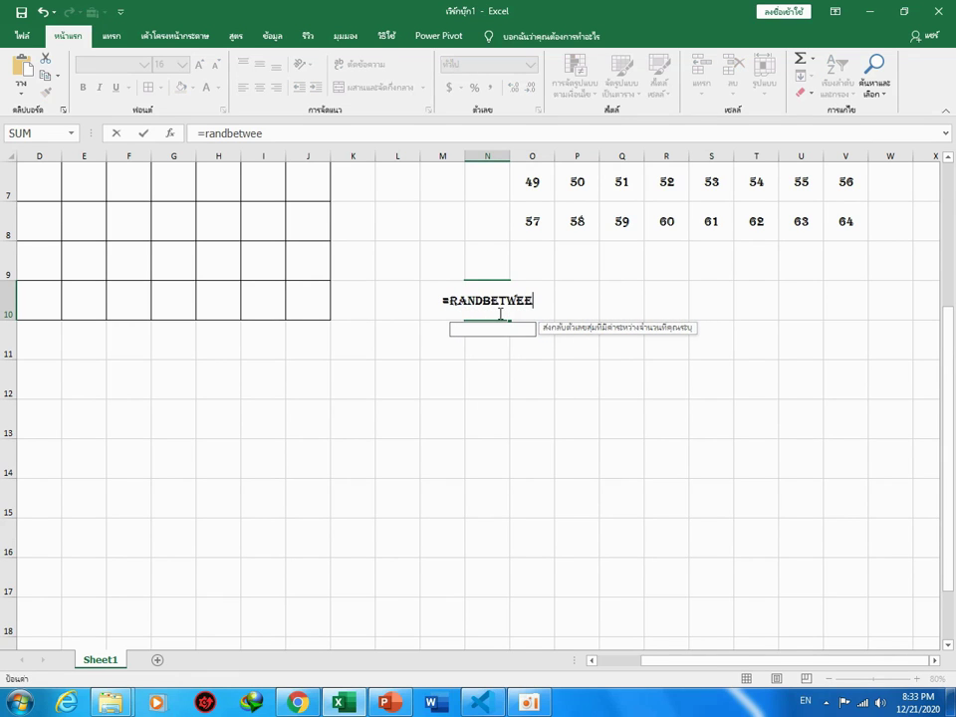
pyautogui.write('n(1,10')
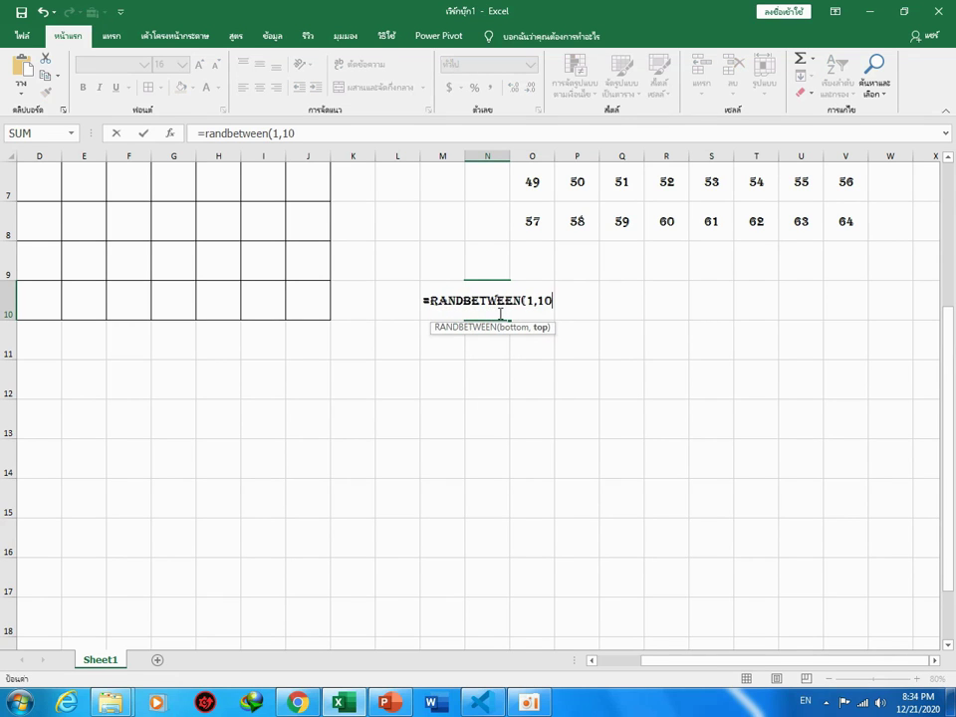
pyautogui.press('BackSpace')
pyautogui.press('BackSpace')
pyautogui.write('64')
pyautogui.write(')')
pyautogui.press('Return')
pyautogui.click(500, 313)
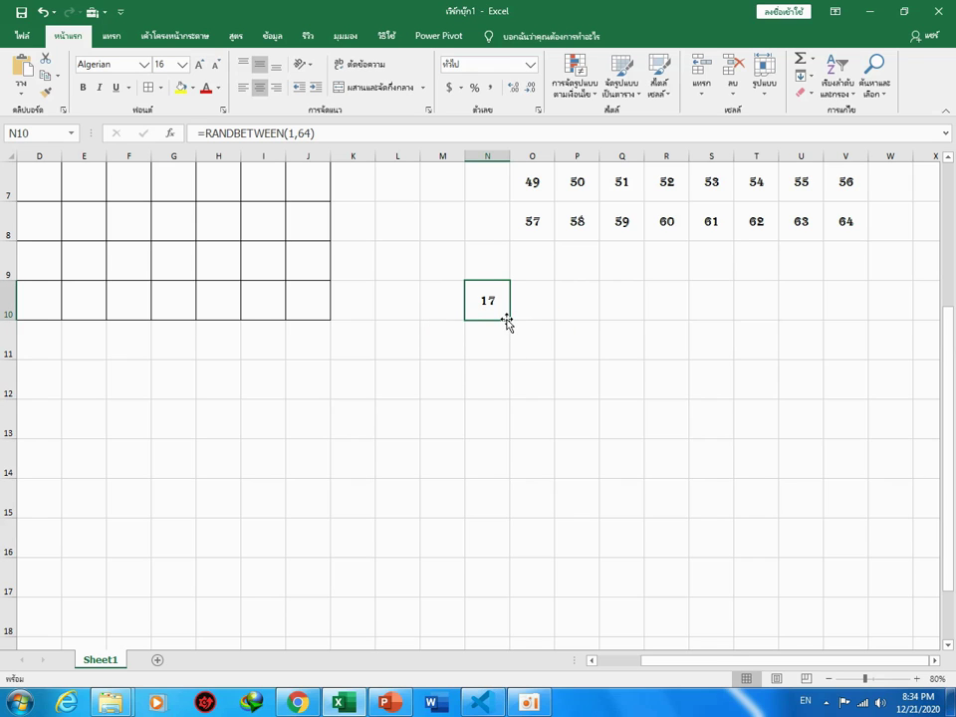
pyautogui.moveTo(508, 320); pyautogui.dragTo(502, 643)
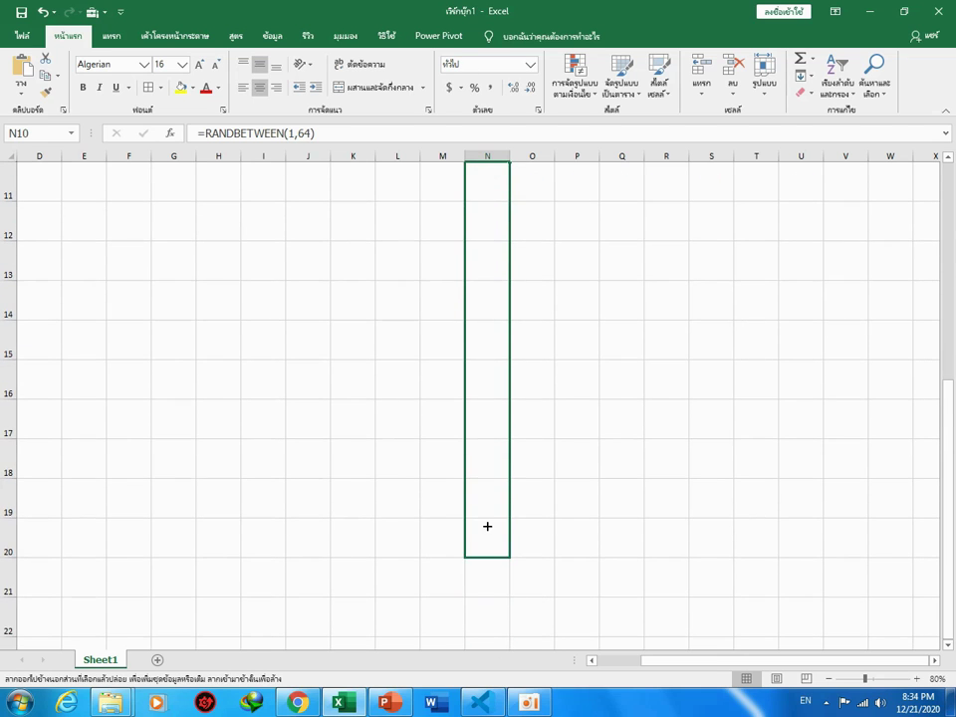
pyautogui.moveTo(504, 650)
pyautogui.mouseDown()
pyautogui.moveTo(485, 339)
pyautogui.moveTo(465, 602)
pyautogui.mouseUp()
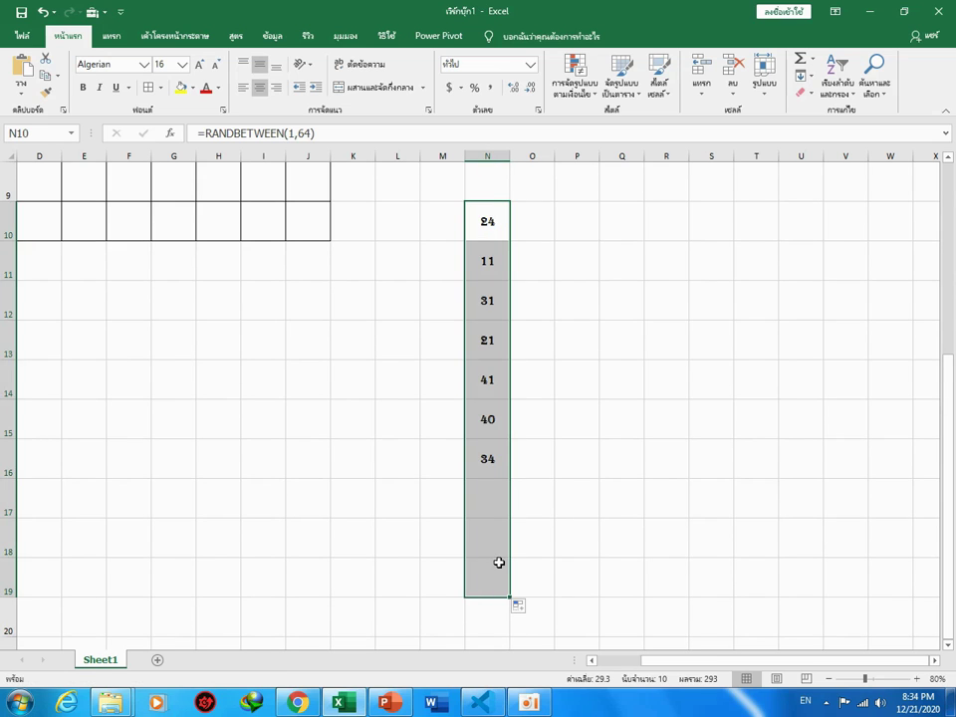
pyautogui.click(605, 505)
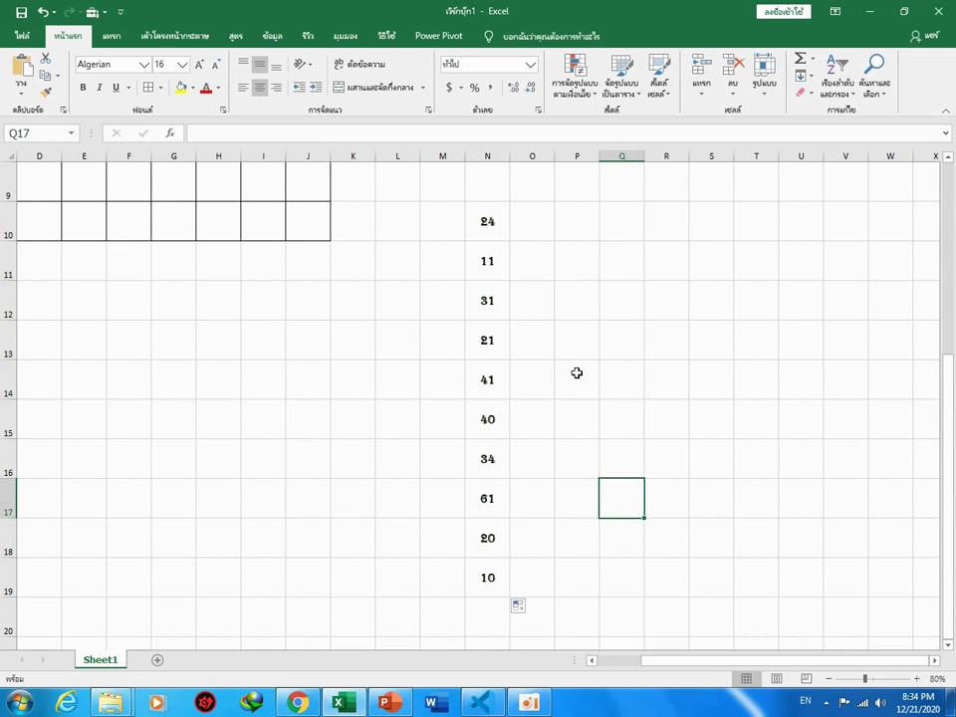
# Enter =N10 in O10 to start the checked list.
pyautogui.click(523, 226)
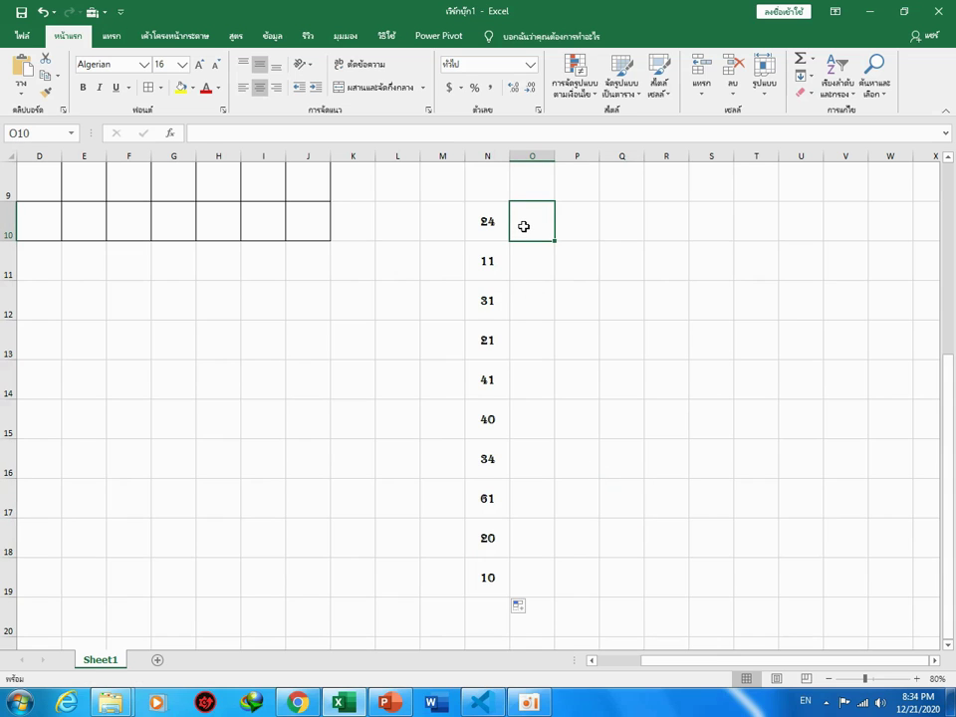
pyautogui.write('=co')
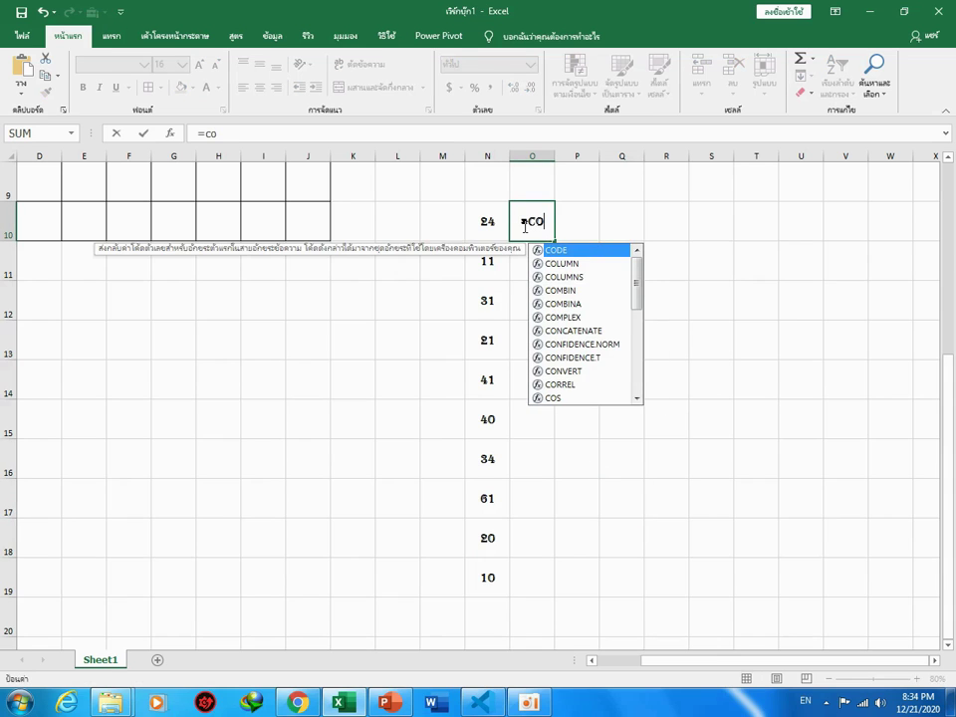
pyautogui.press('BackSpace')
pyautogui.press('BackSpace')
pyautogui.press('BackSpace')
pyautogui.write('=')
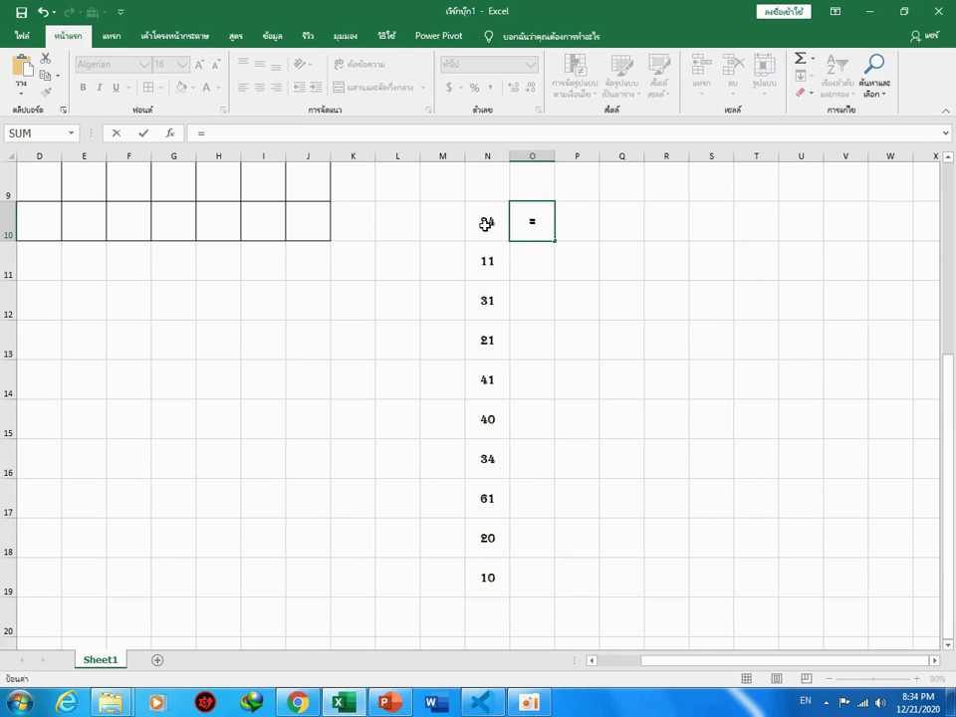
pyautogui.click(477, 224)
pyautogui.press('Return')
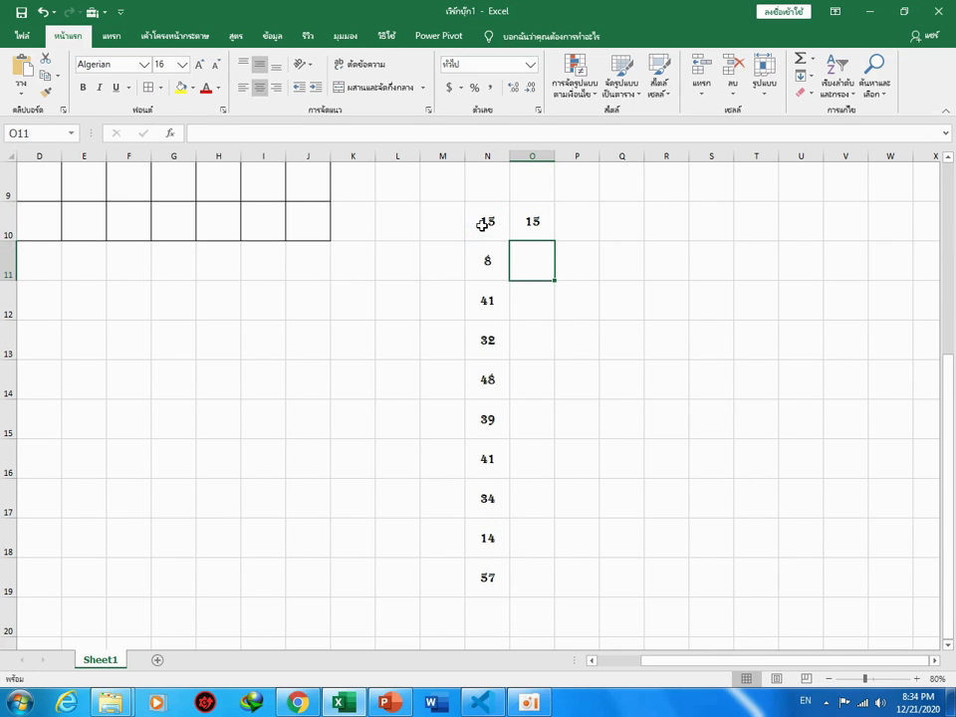
# Enter =IF(COUNTIF(N$10:N11,N11)>1,RANDBETWEEN(1,64),N11) in O11 to re-roll duplicates.
pyautogui.write('=coun')
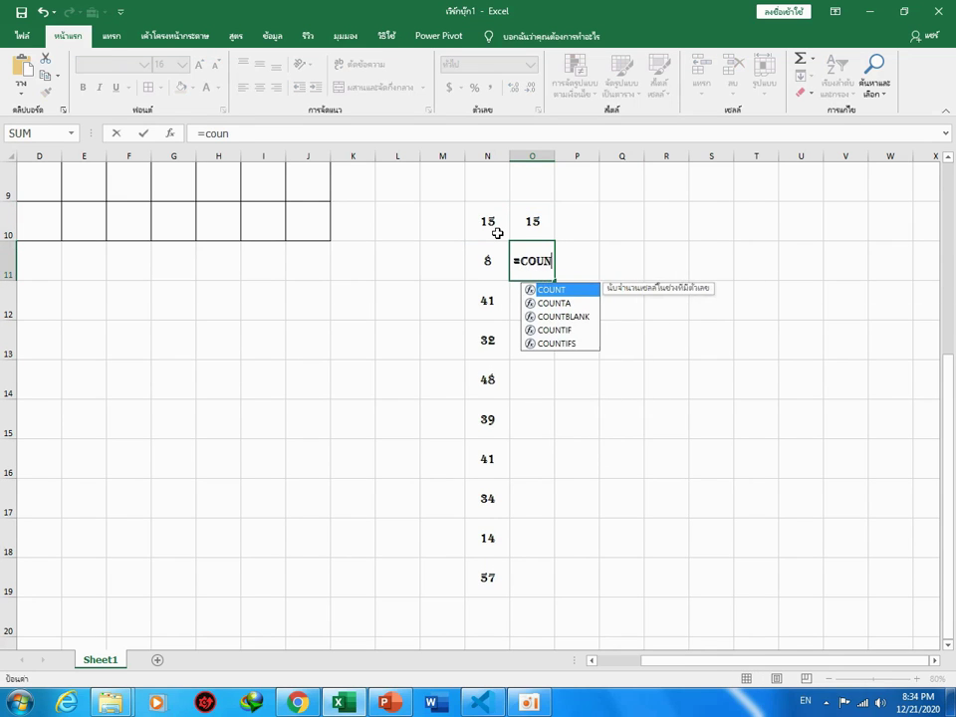
pyautogui.write('tif(')
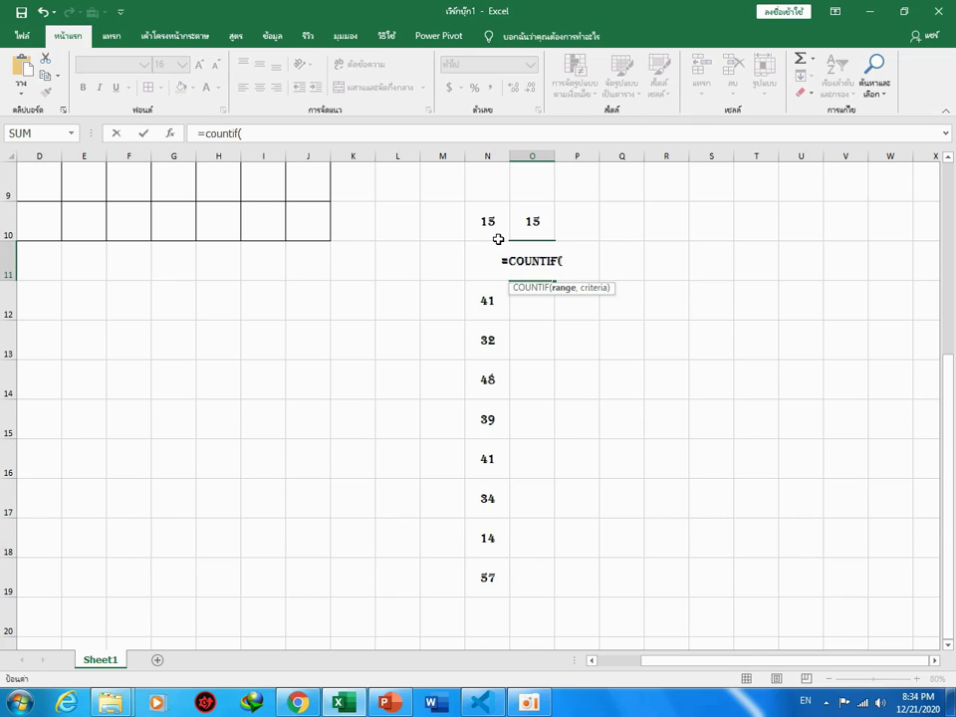
pyautogui.click(482, 229)
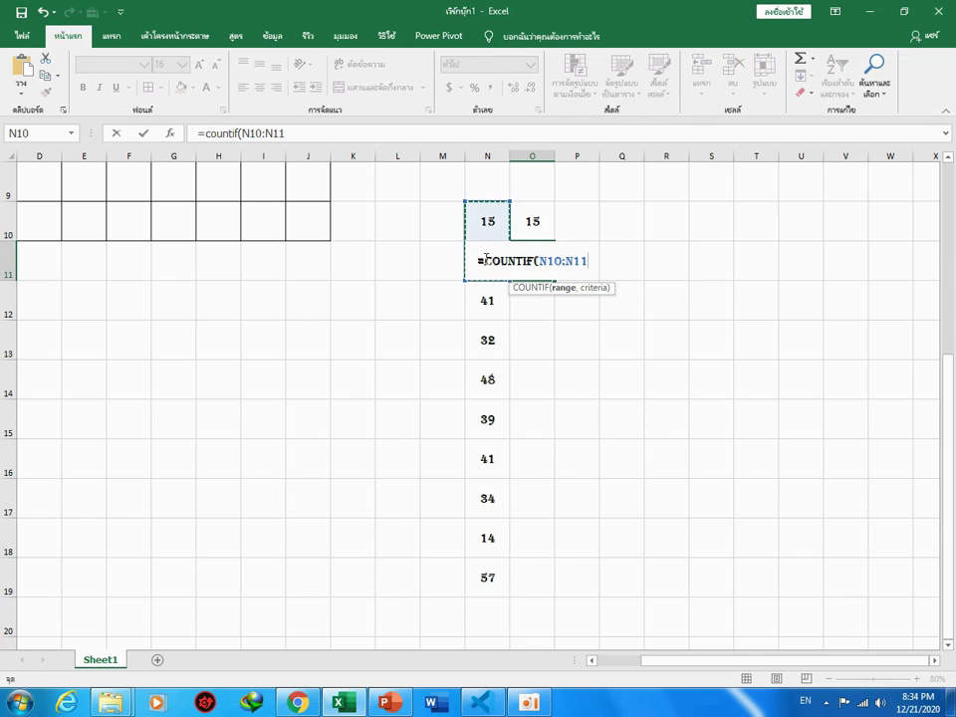
pyautogui.write(',n')
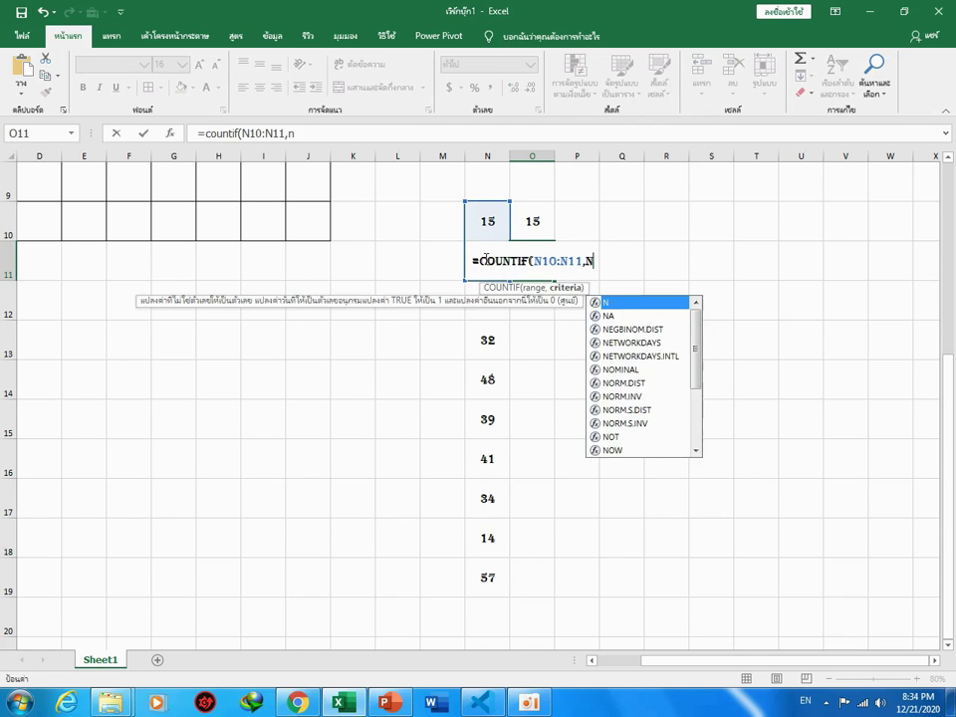
pyautogui.write('11')
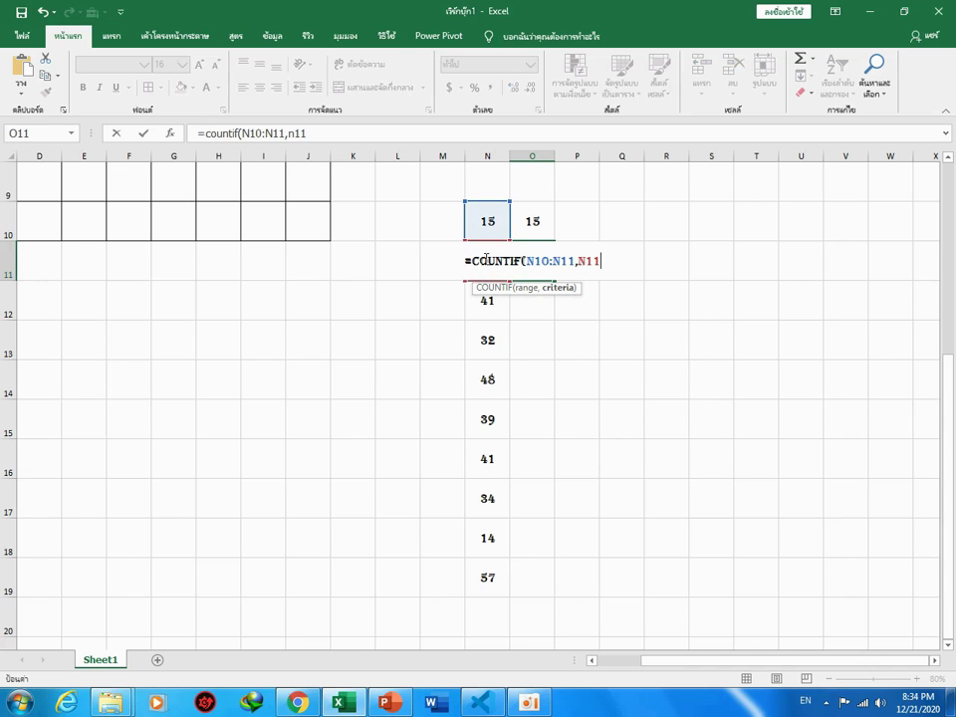
pyautogui.write(')')
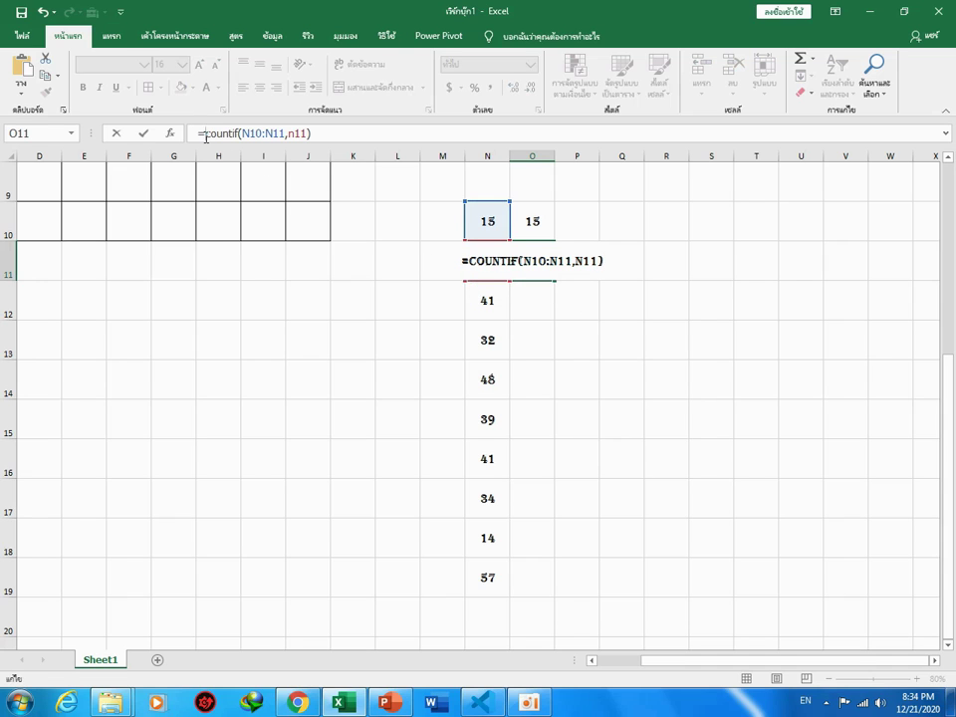
pyautogui.click(204, 133)
pyautogui.write('if(N10:N11,n11)')
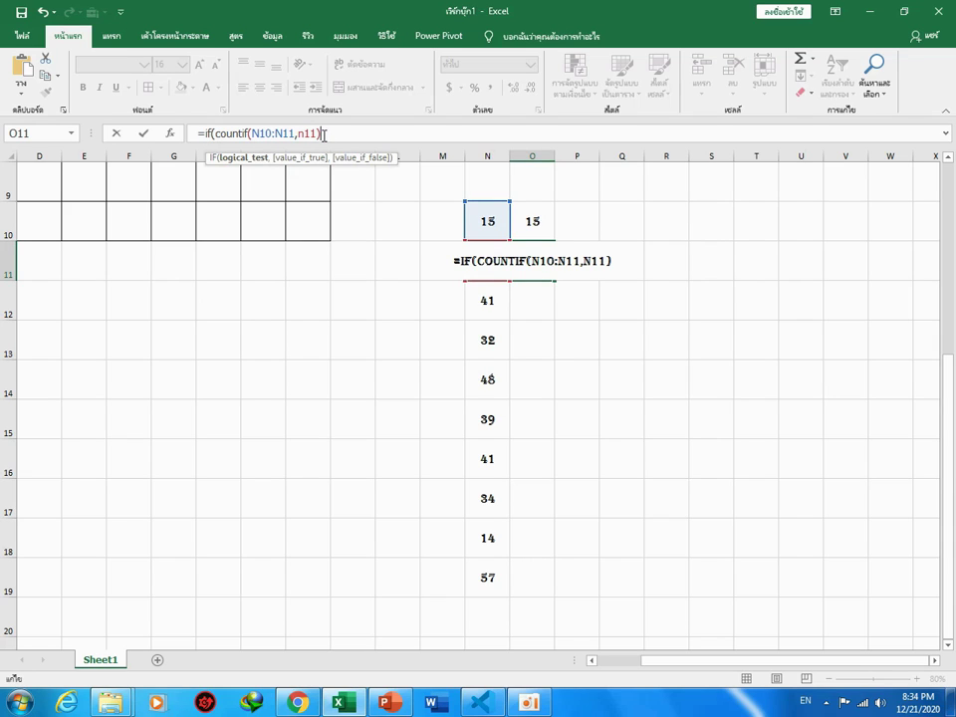
pyautogui.write('>1')
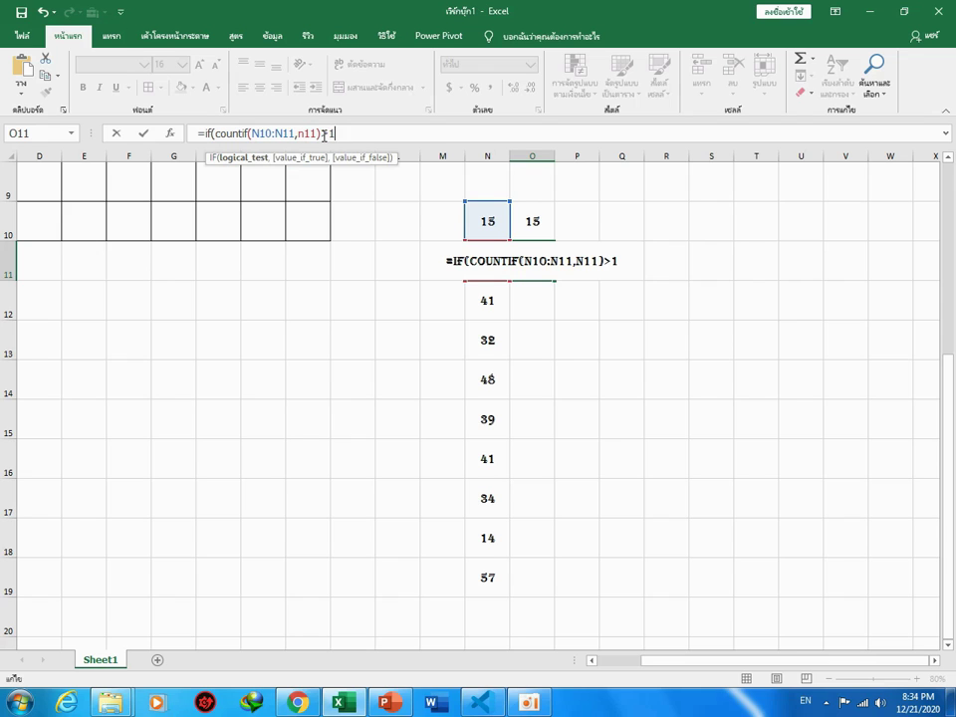
pyautogui.write(',ran')
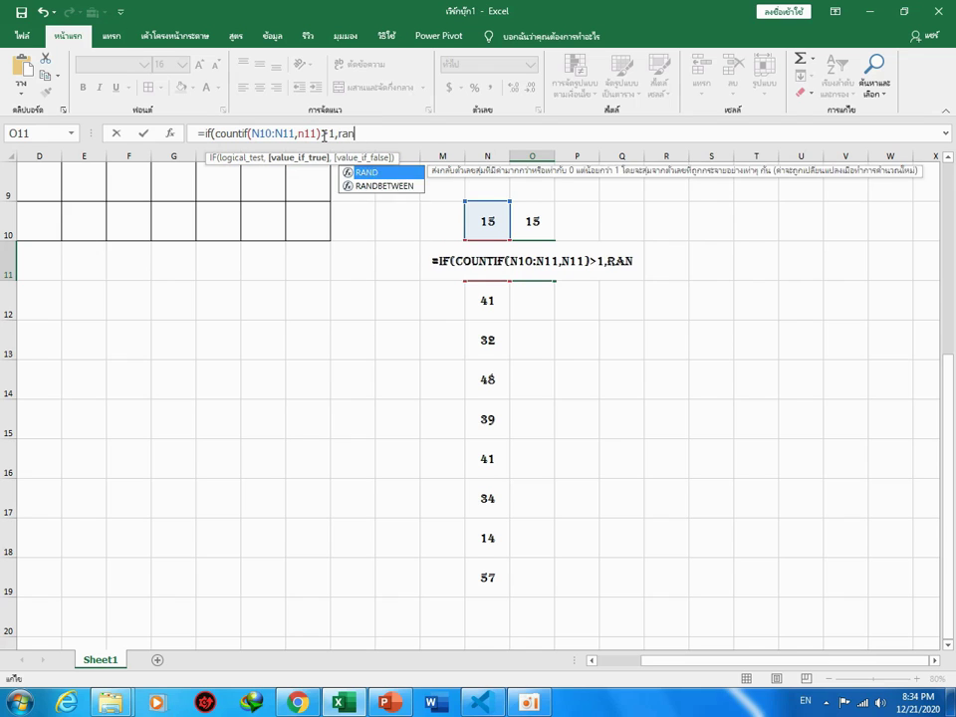
pyautogui.write('dbetween(')
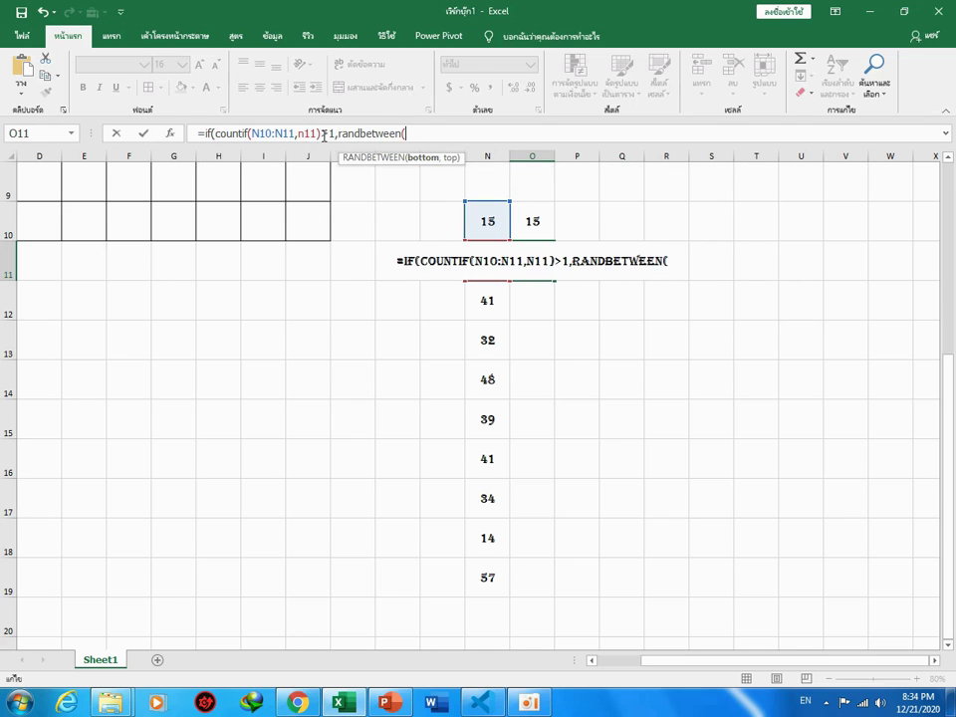
pyautogui.write('1,64')
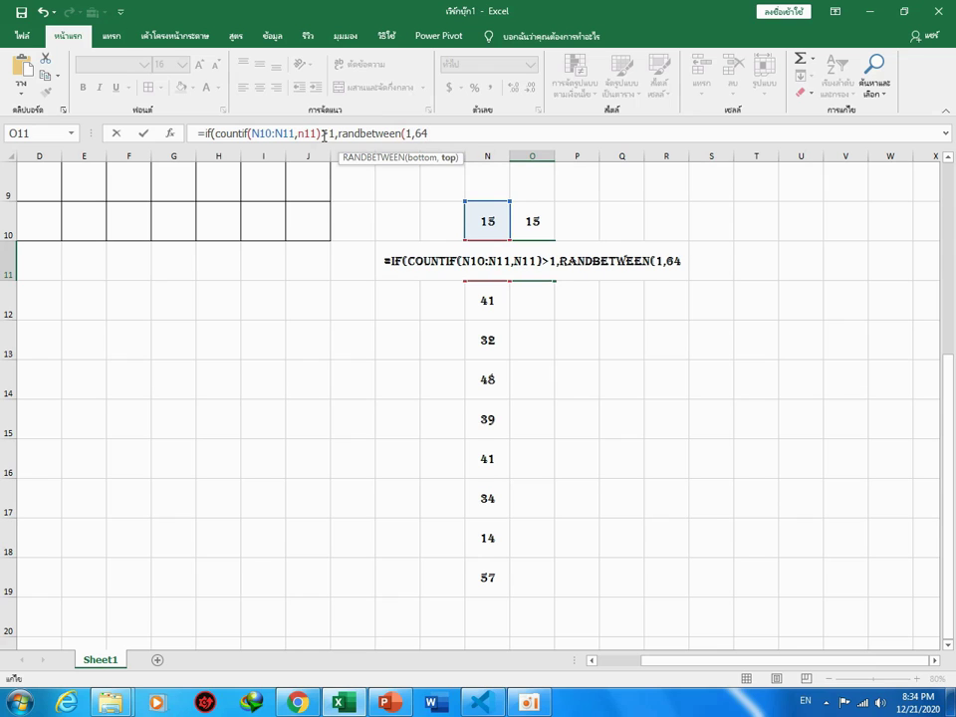
pyautogui.write('),')
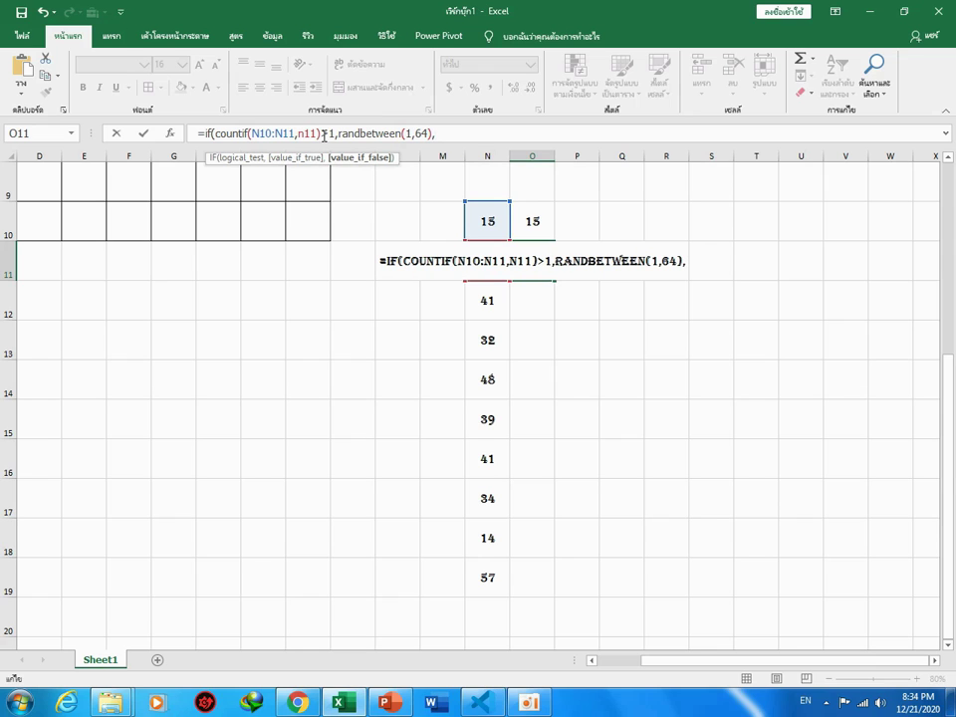
pyautogui.write('n11)')
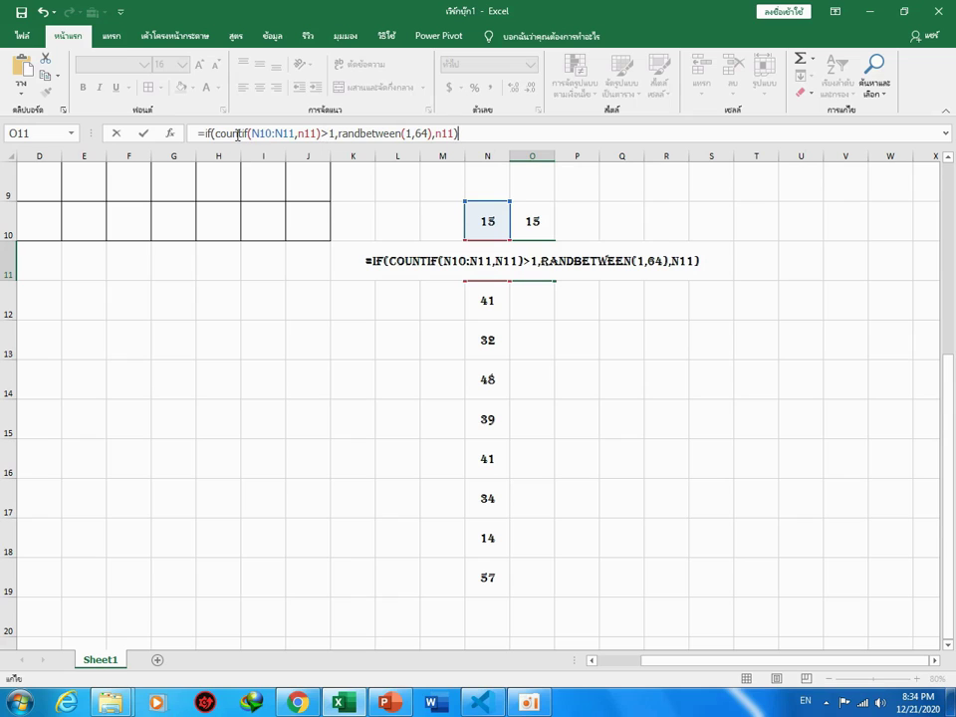
pyautogui.click(253, 133)
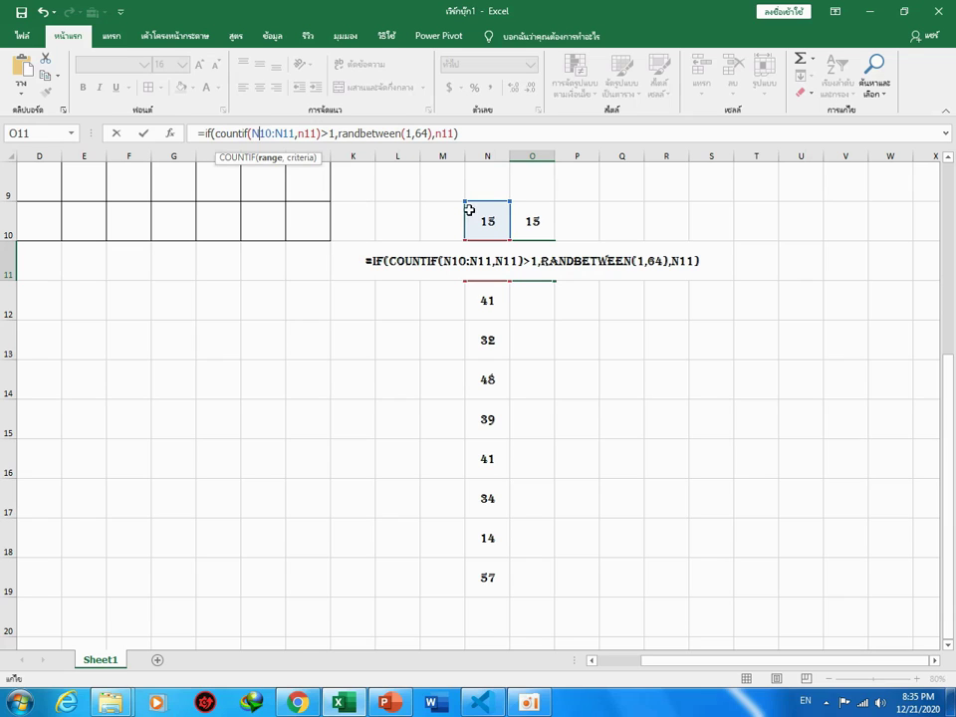
pyautogui.write('$')
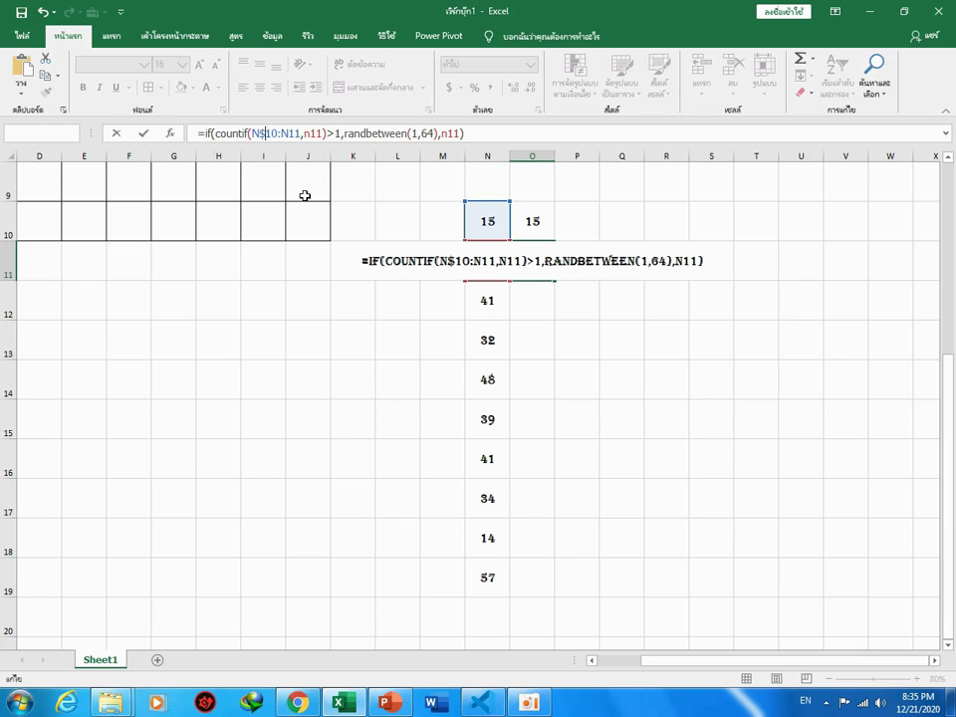
pyautogui.press('Return')
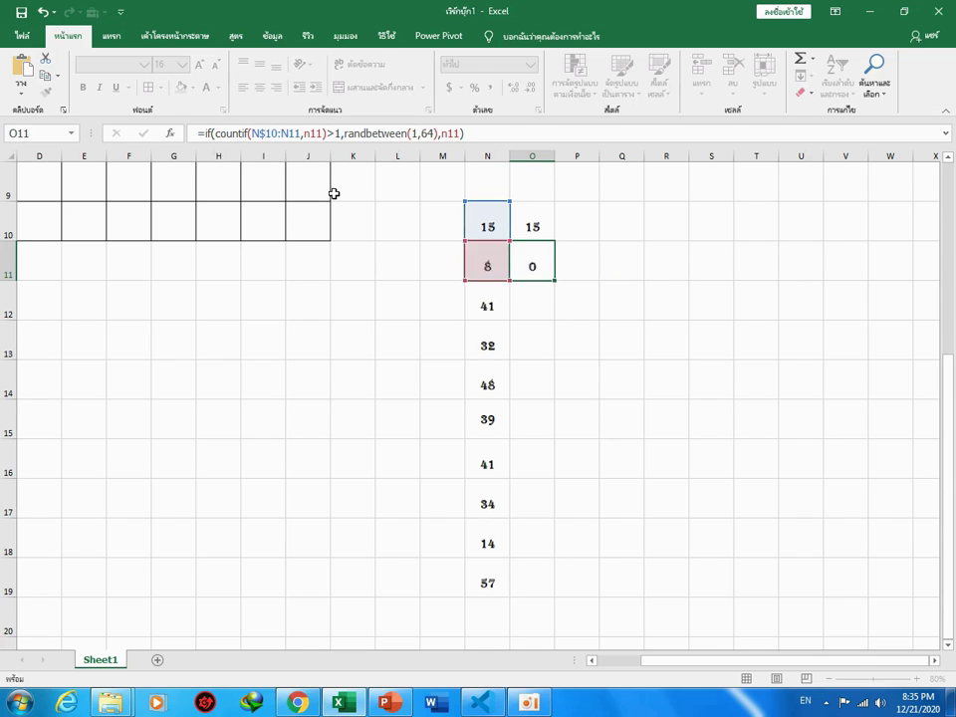
pyautogui.press('Down')
# Copy O11's formula down to O19, then across columns O to T.
pyautogui.click(536, 259)
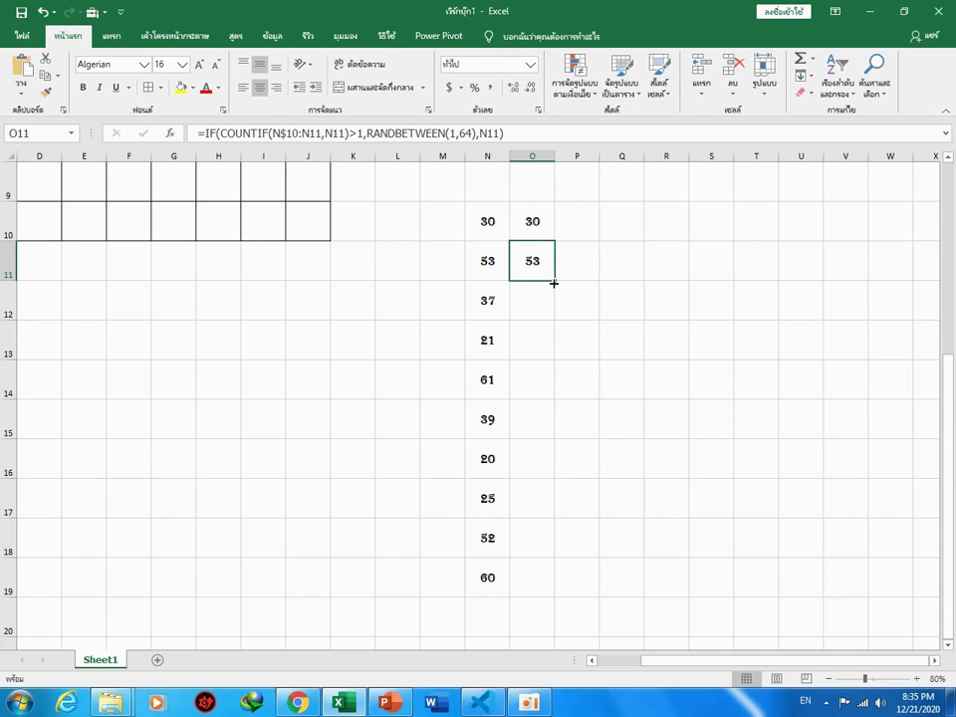
pyautogui.moveTo(554, 283); pyautogui.dragTo(537, 582)
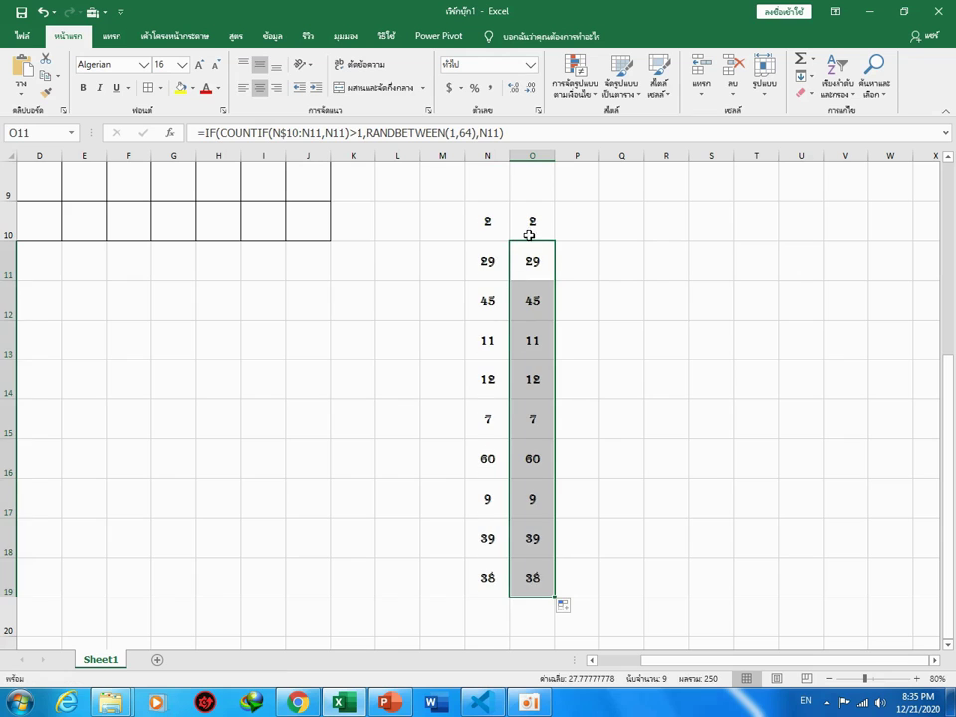
pyautogui.moveTo(529, 234)
pyautogui.mouseDown()
pyautogui.moveTo(531, 574)
pyautogui.moveTo(761, 596)
pyautogui.mouseUp()
pyautogui.click(864, 493)
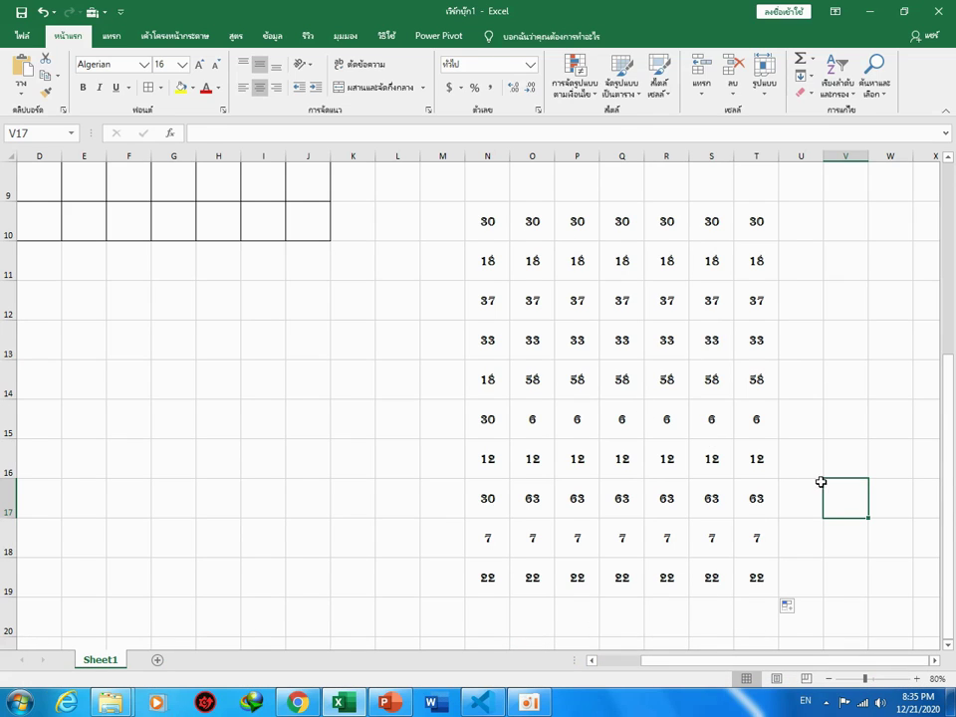
# Copy the final numbers in T10:T19 and select M10:M19.
pyautogui.click(857, 433)
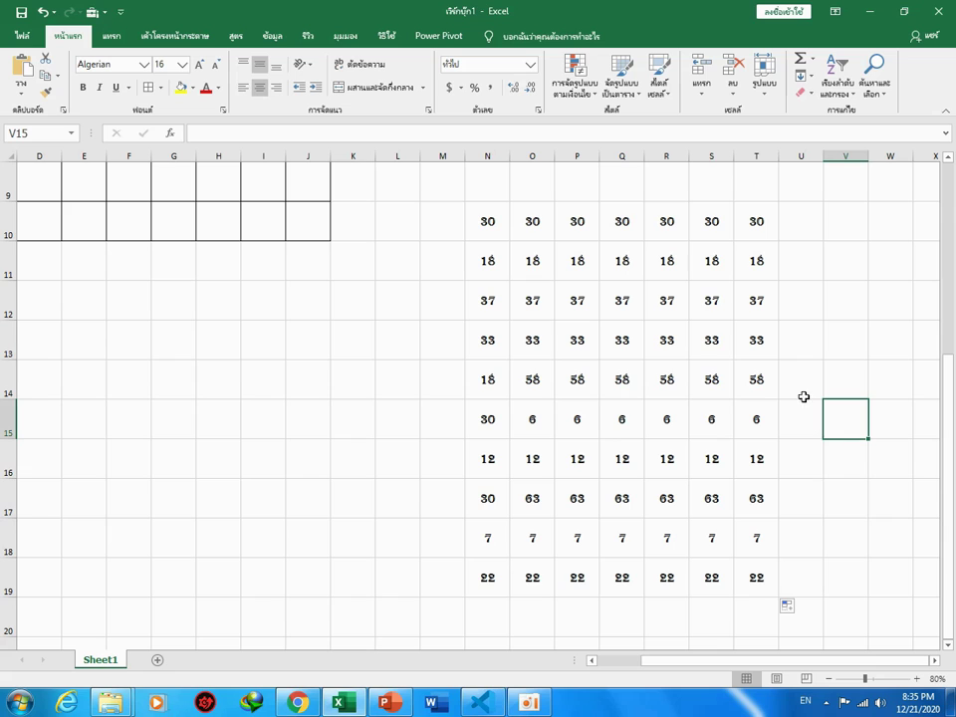
pyautogui.moveTo(755, 219); pyautogui.dragTo(772, 582)
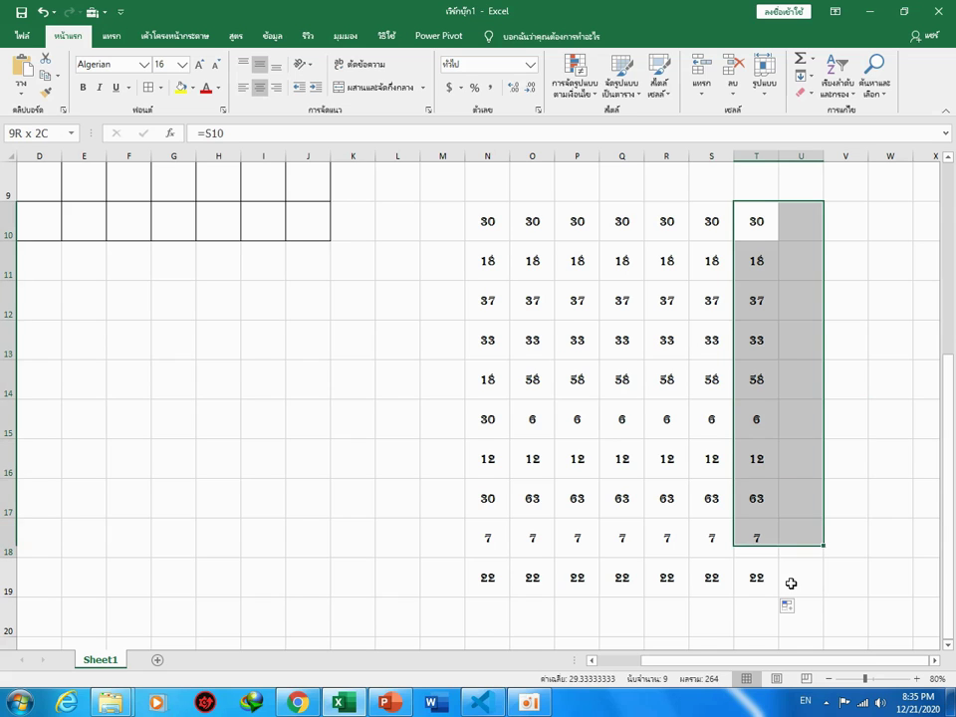
pyautogui.rightClick(741, 226)
pyautogui.click(790, 245)
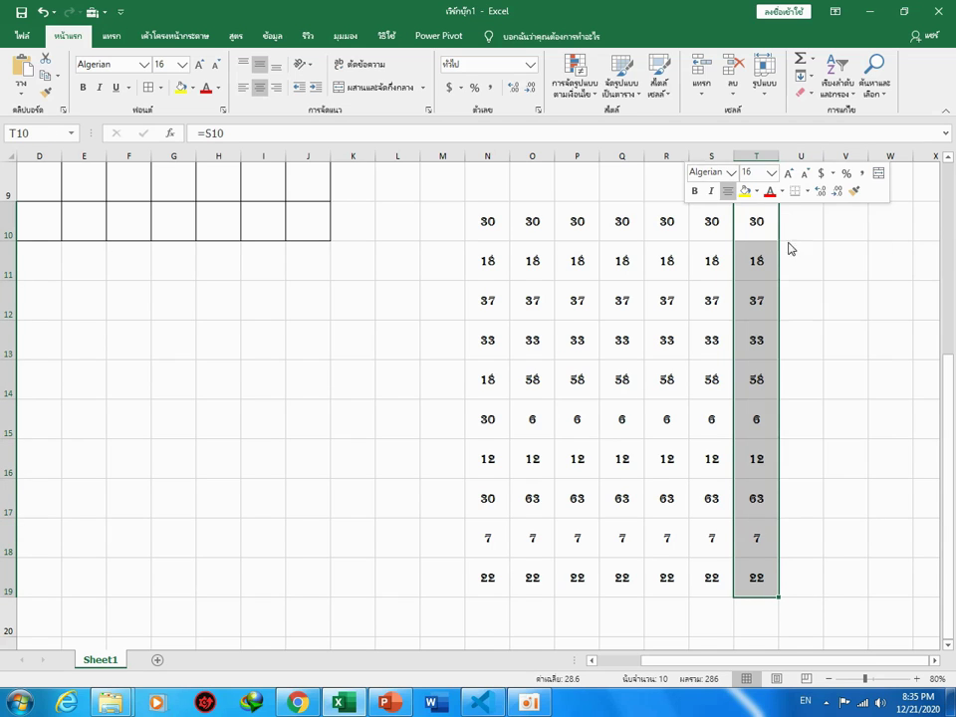
pyautogui.moveTo(439, 225); pyautogui.dragTo(445, 589)
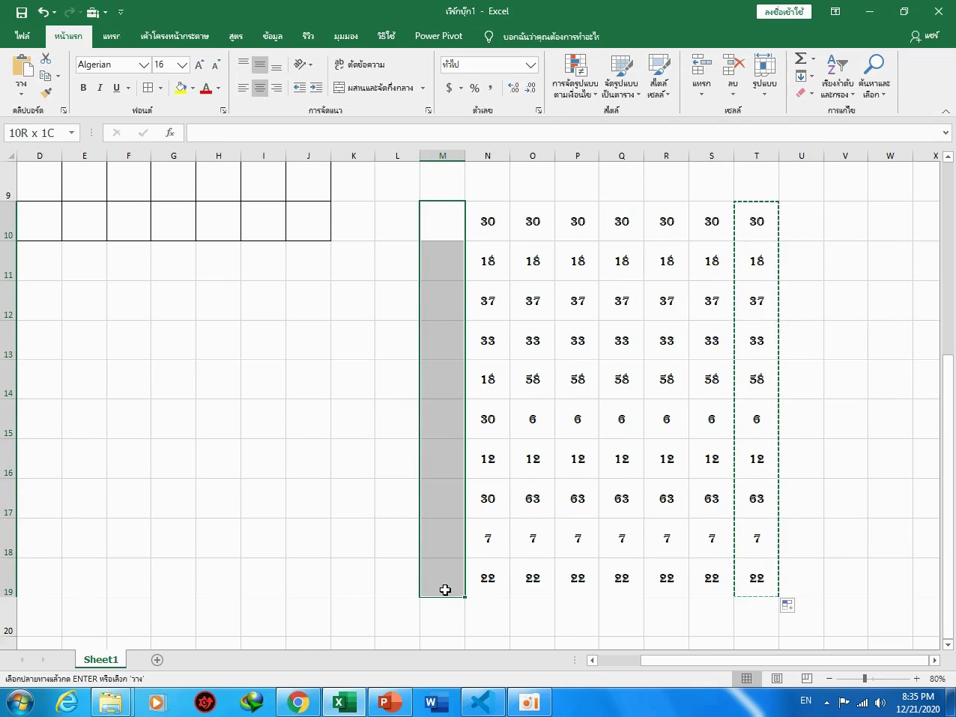
# Fill M10:M19 with red.
pyautogui.click(193, 88)
pyautogui.click(194, 202)
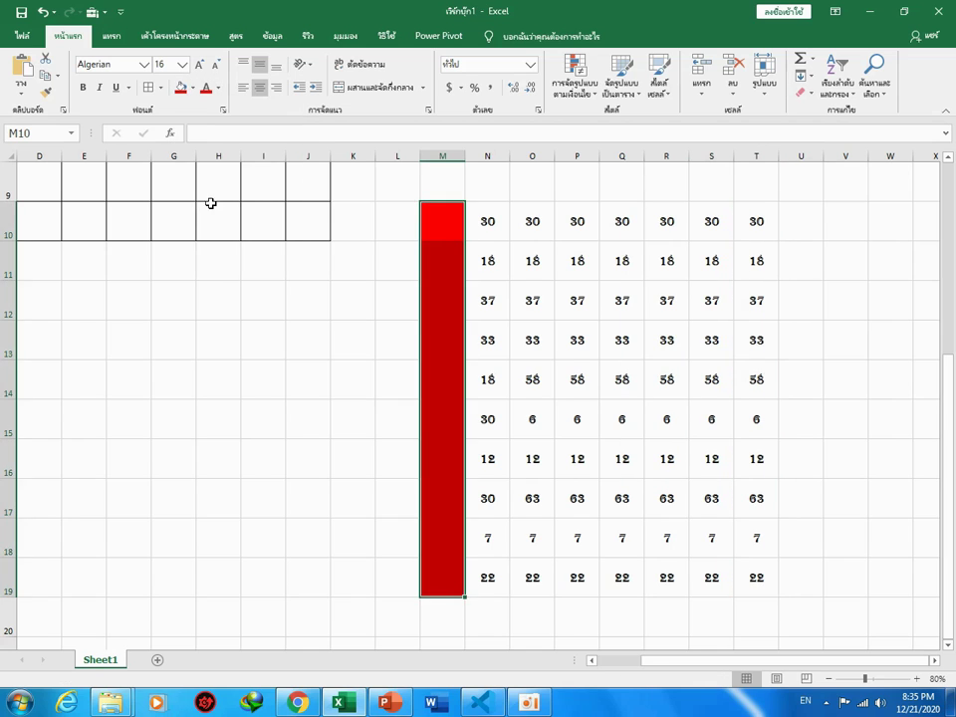
pyautogui.rightClick(443, 227)
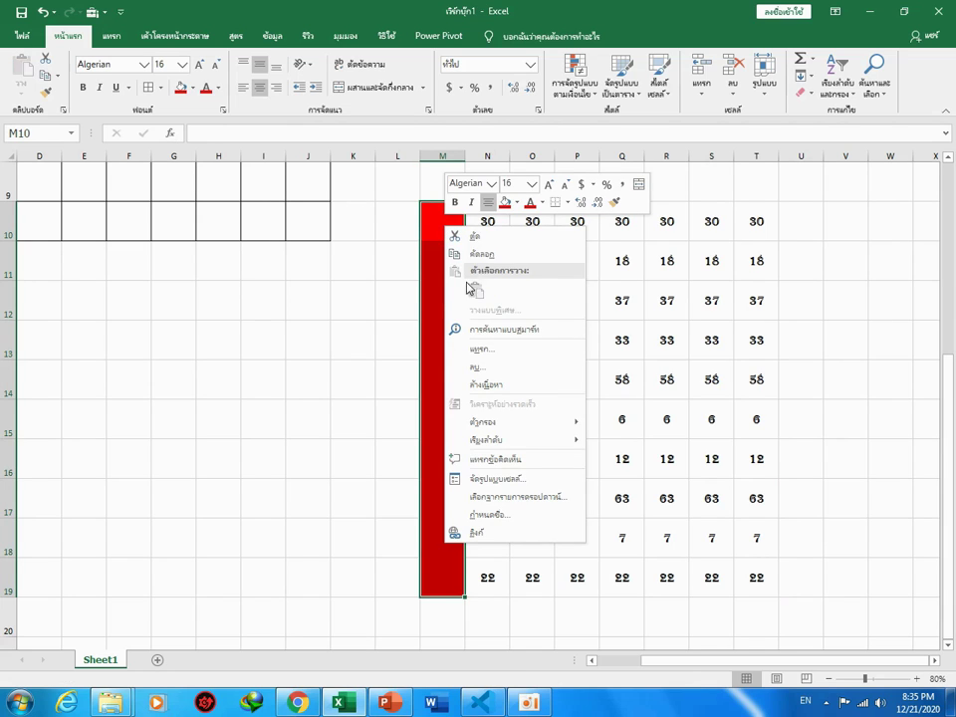
pyautogui.press('Escape')
# Paste column T's numbers into M10:M19 as fixed values.
pyautogui.moveTo(757, 230); pyautogui.dragTo(760, 572)
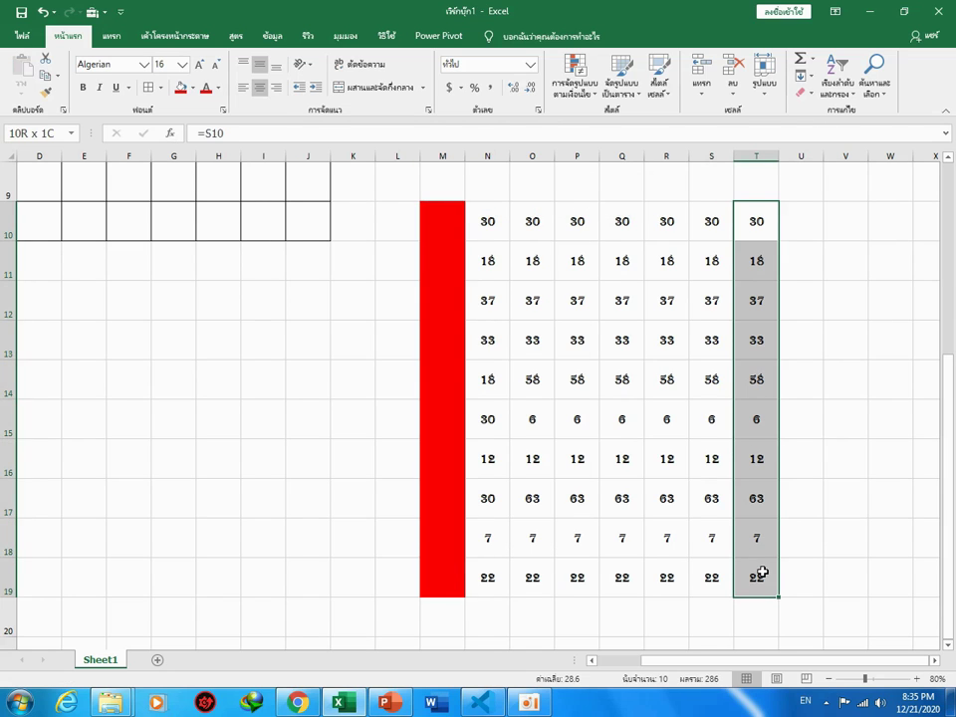
pyautogui.hotkey('ctrl', 'c')
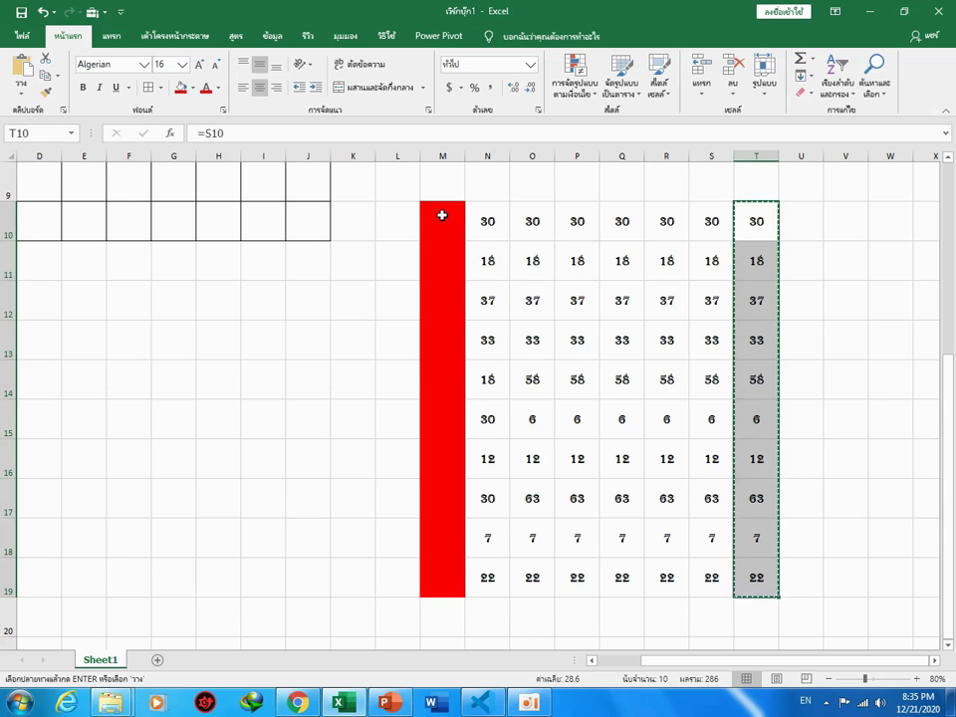
pyautogui.rightClick(443, 217)
pyautogui.click(496, 282)
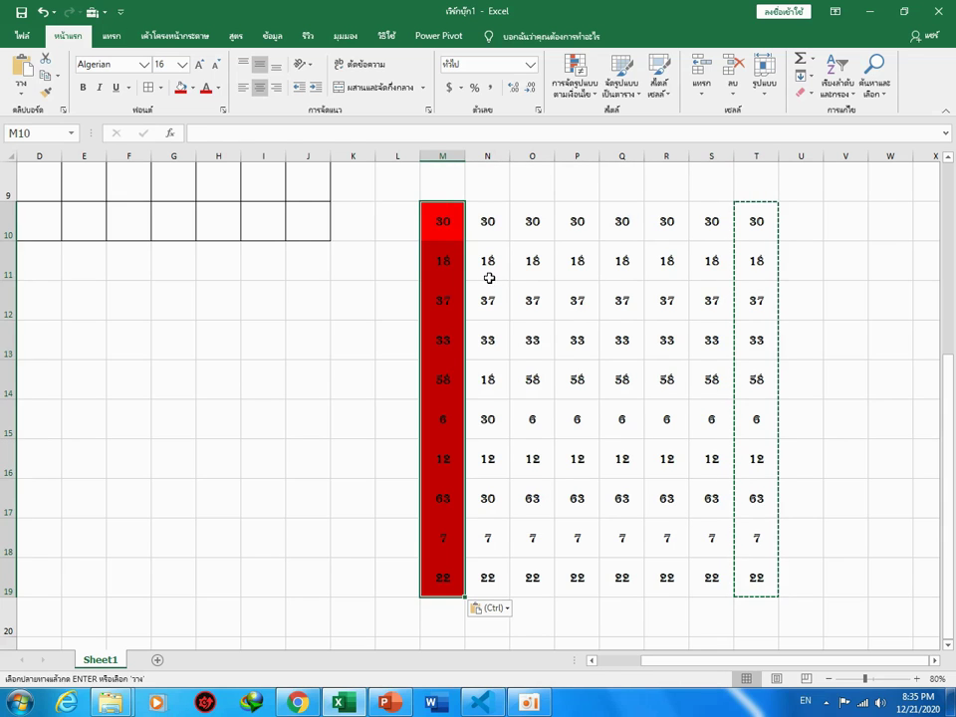
pyautogui.click(605, 404)
pyautogui.scroll(3, 630, 463)
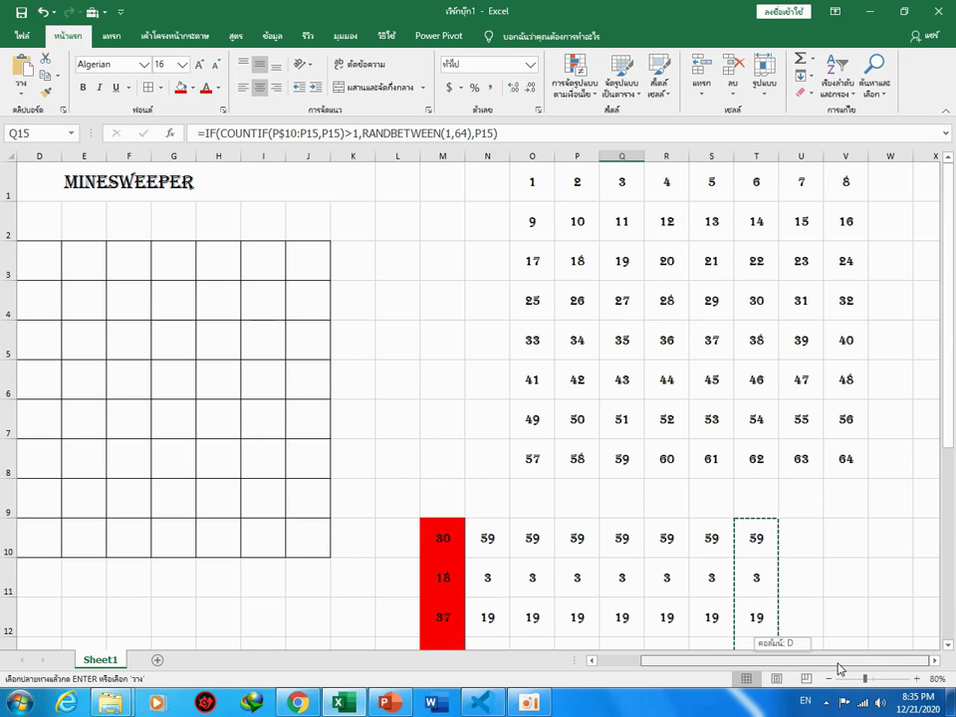
pyautogui.click(933, 666)
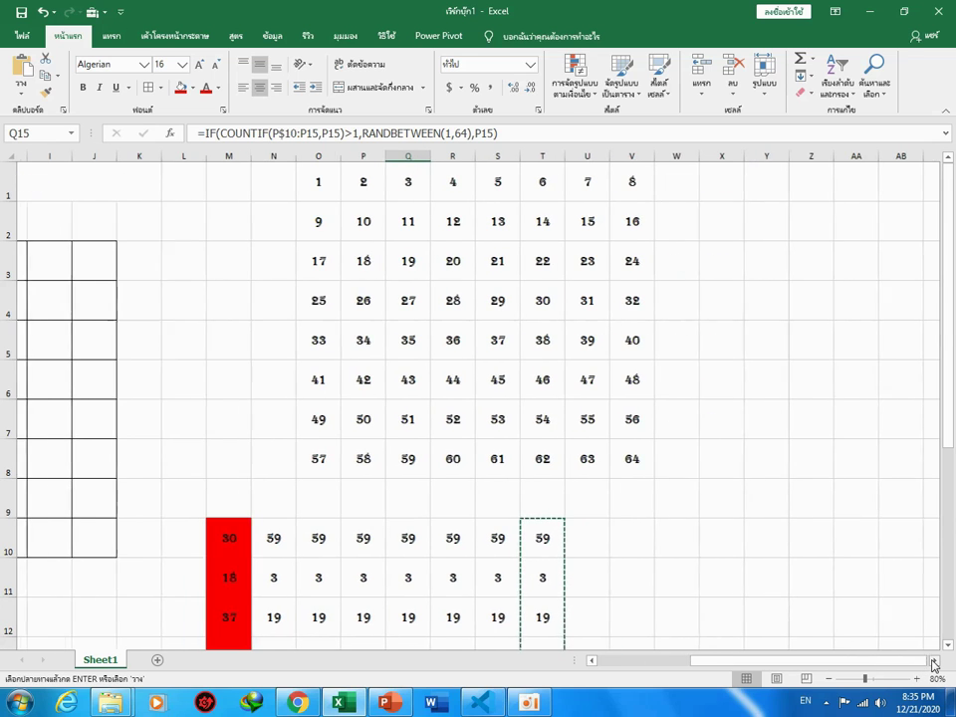
pyautogui.click(710, 185)
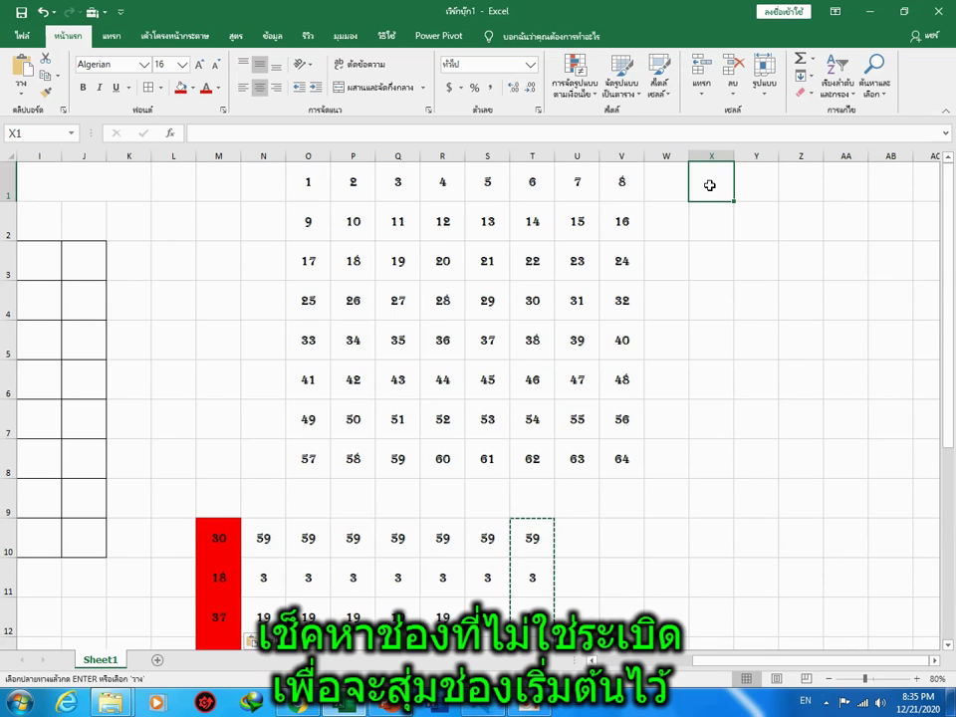
# Enter =IF(COUNTIF(M10:M19,O1)=1,0,1) in X1, which displays 1.
pyautogui.write('=if')
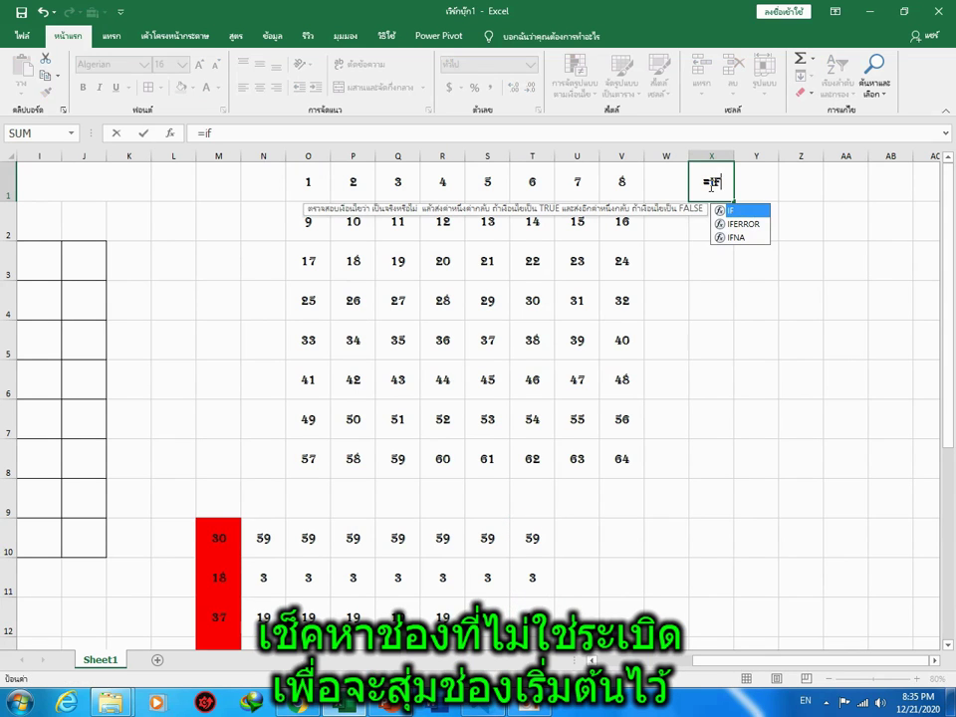
pyautogui.press('BackSpace')
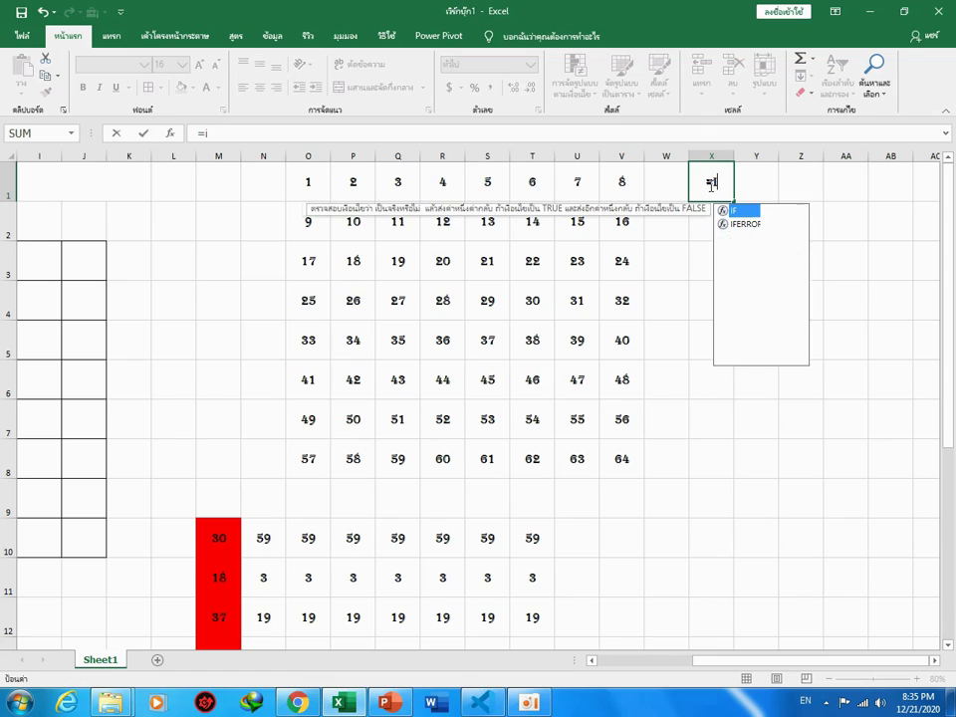
pyautogui.press('BackSpace')
pyautogui.press('BackSpace')
pyautogui.press('Escape')
pyautogui.write('(')
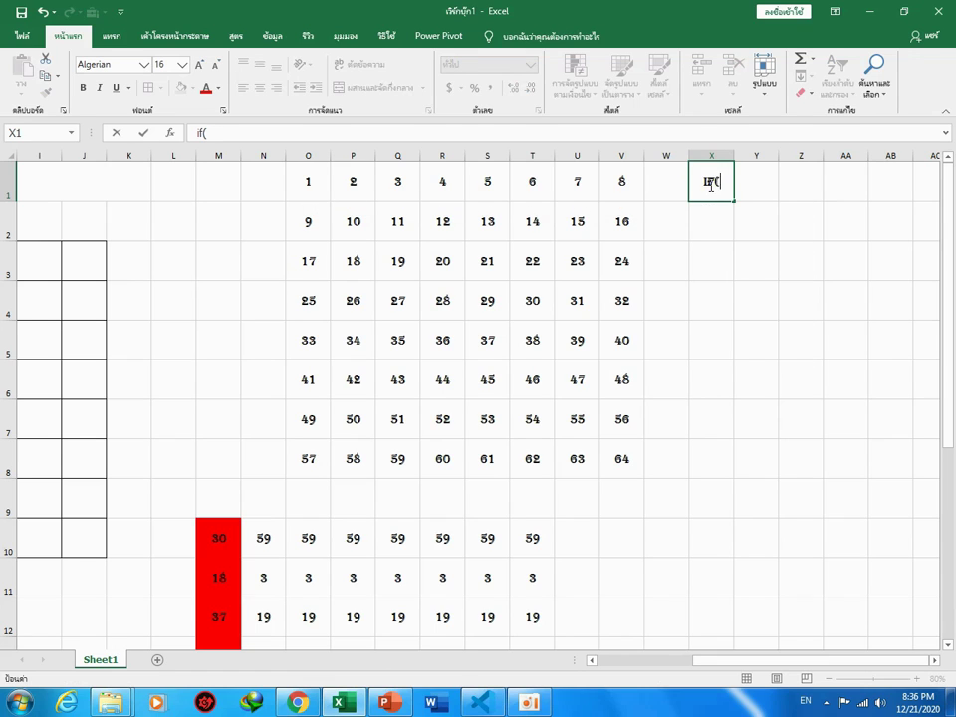
pyautogui.write('countif(')
pyautogui.click(197, 132)
pyautogui.write('=')
pyautogui.press('End')
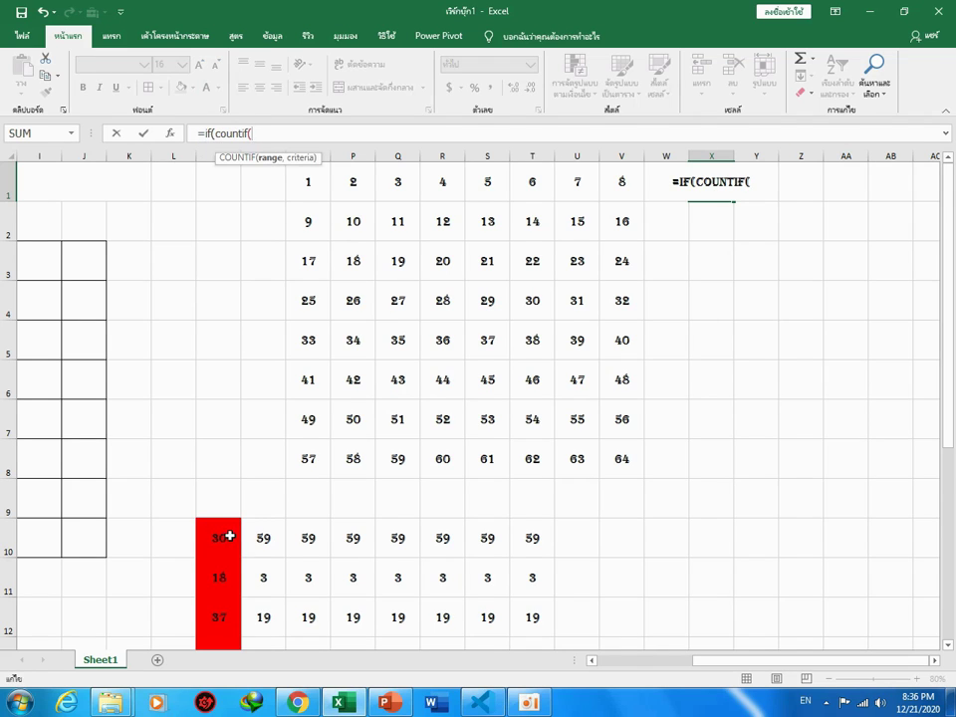
pyautogui.moveTo(229, 536)
pyautogui.mouseDown()
pyautogui.moveTo(232, 690)
pyautogui.moveTo(222, 580)
pyautogui.mouseUp()
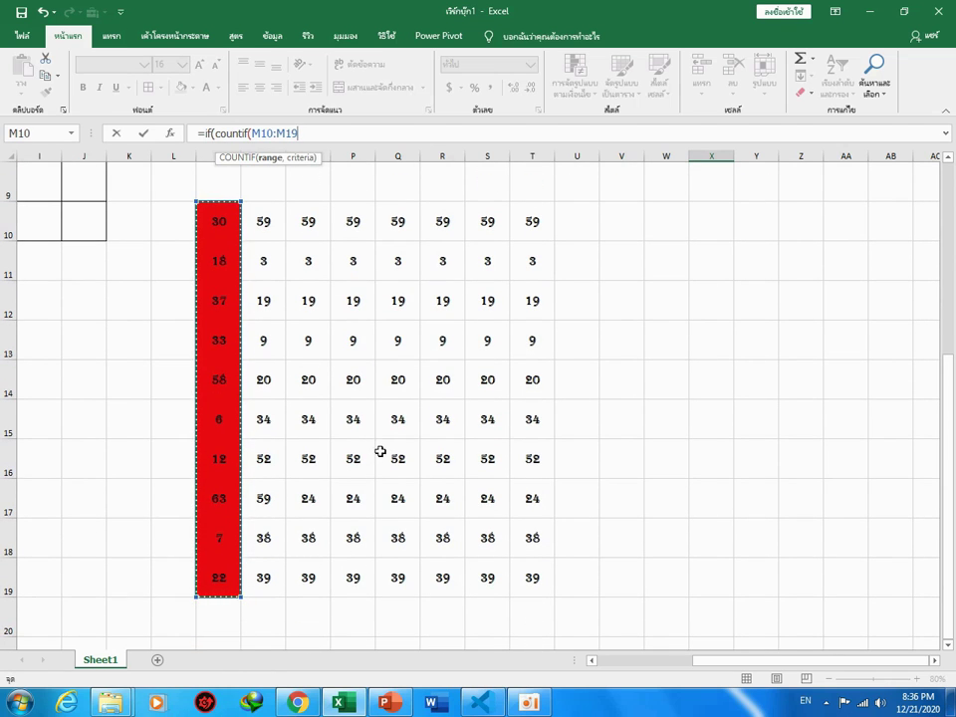
pyautogui.moveTo(945, 424); pyautogui.dragTo(931, 192)
pyautogui.click(326, 134)
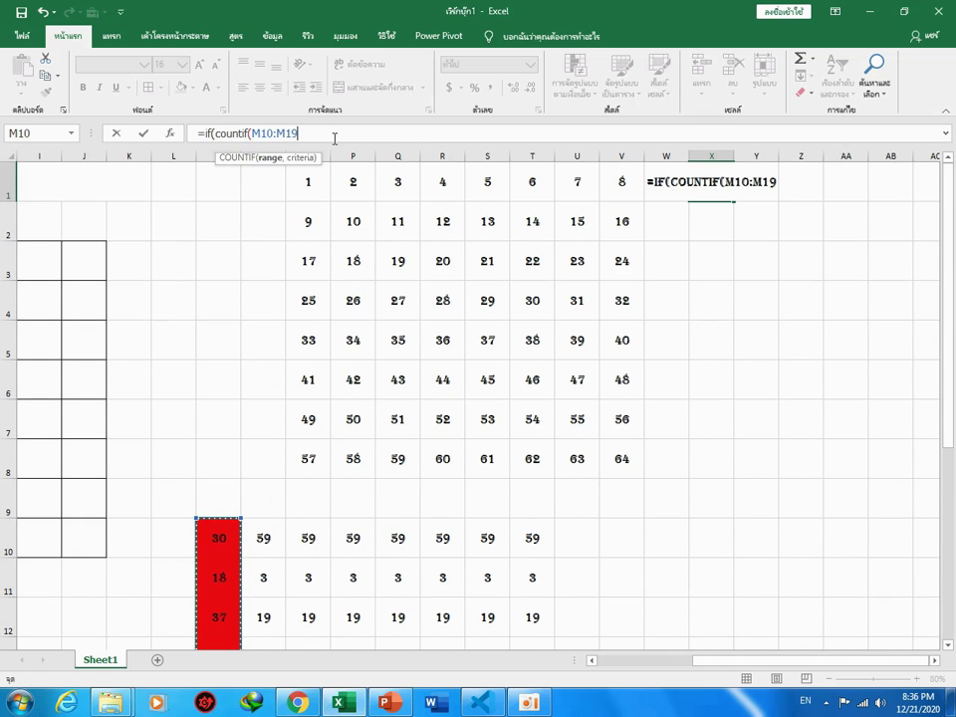
pyautogui.write(',')
pyautogui.click(309, 183)
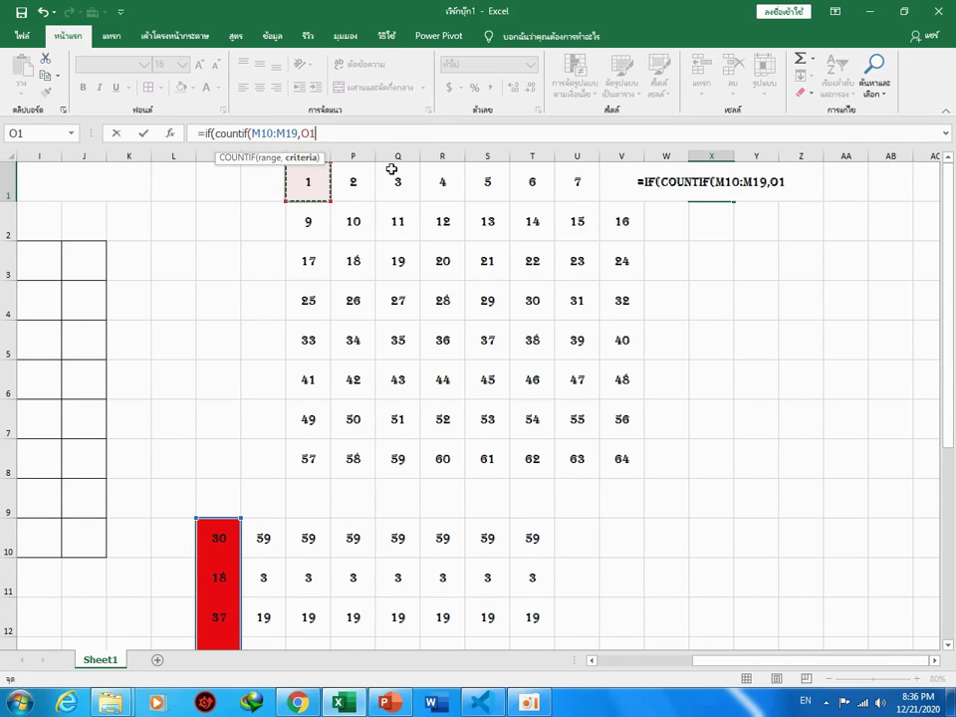
pyautogui.write(')')
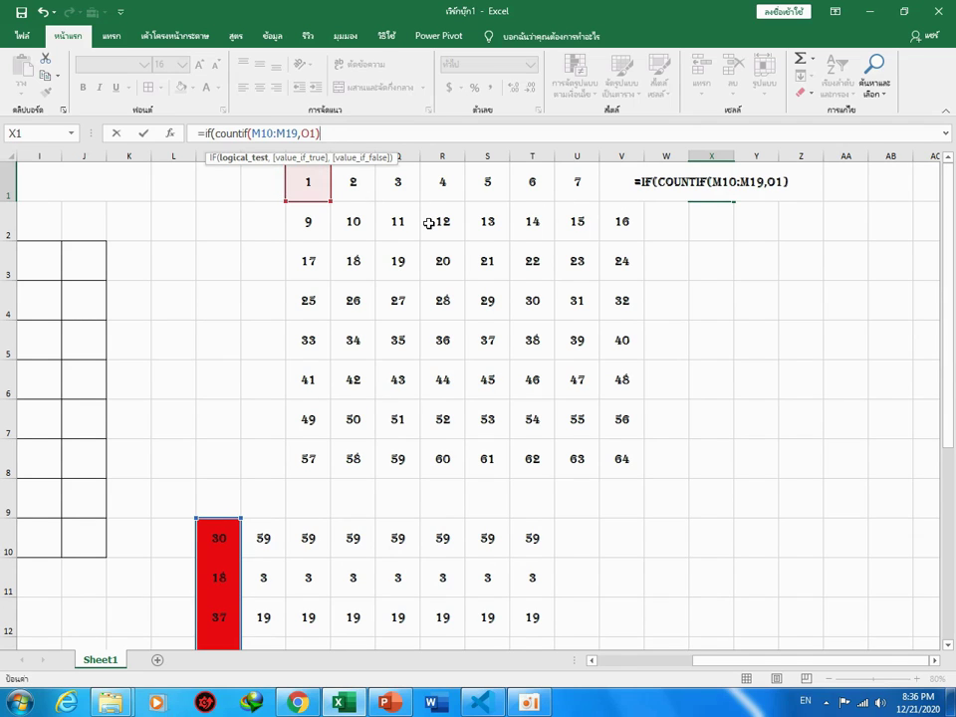
pyautogui.write('=1')
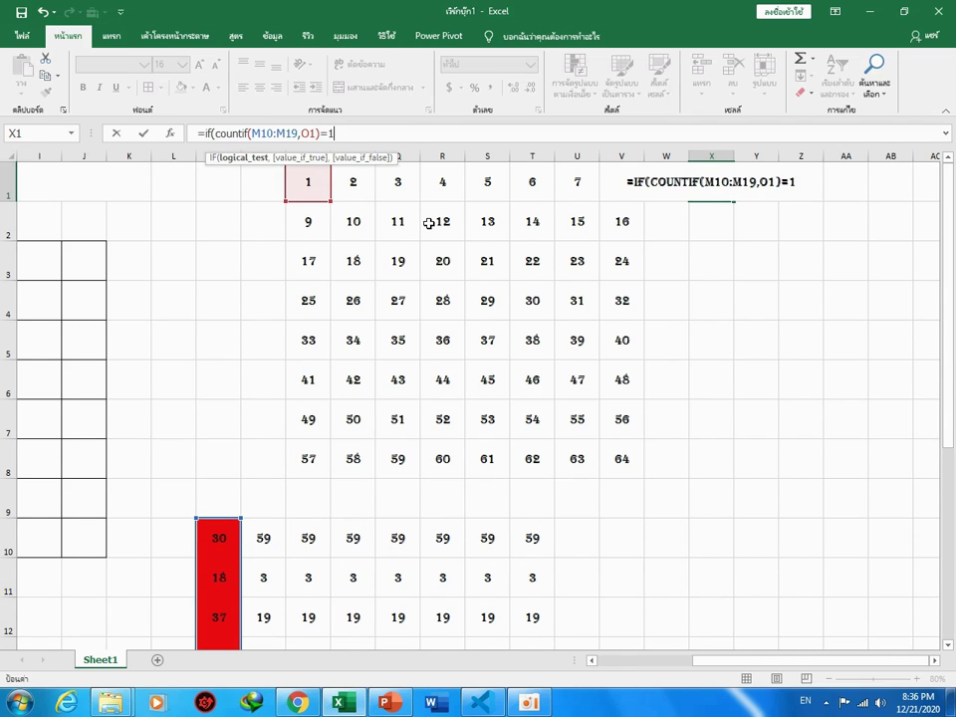
pyautogui.write(',')
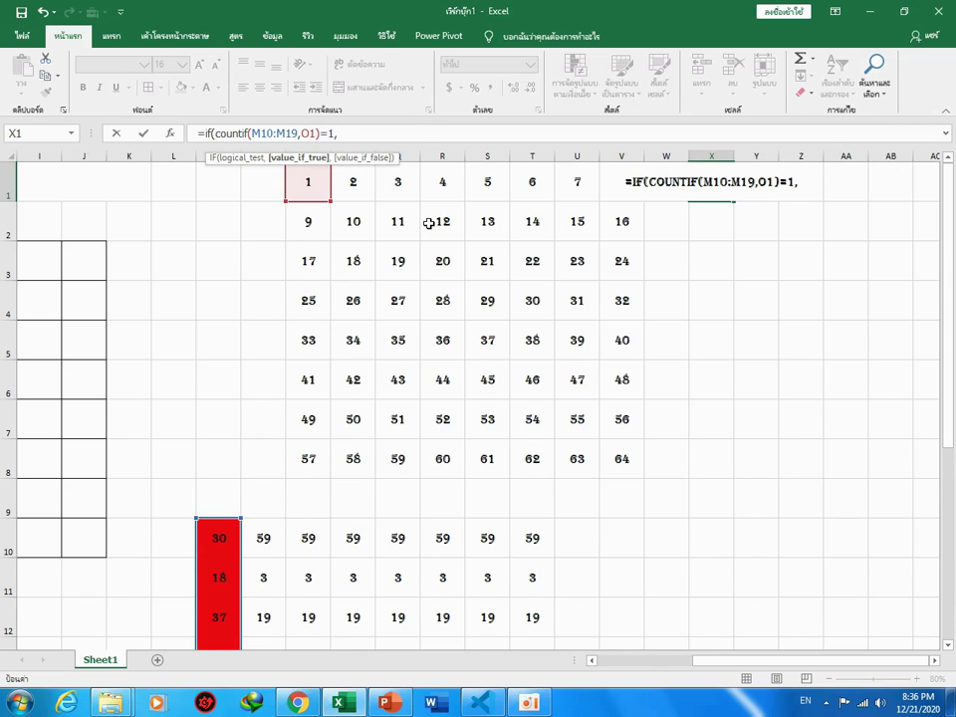
pyautogui.write('0,')
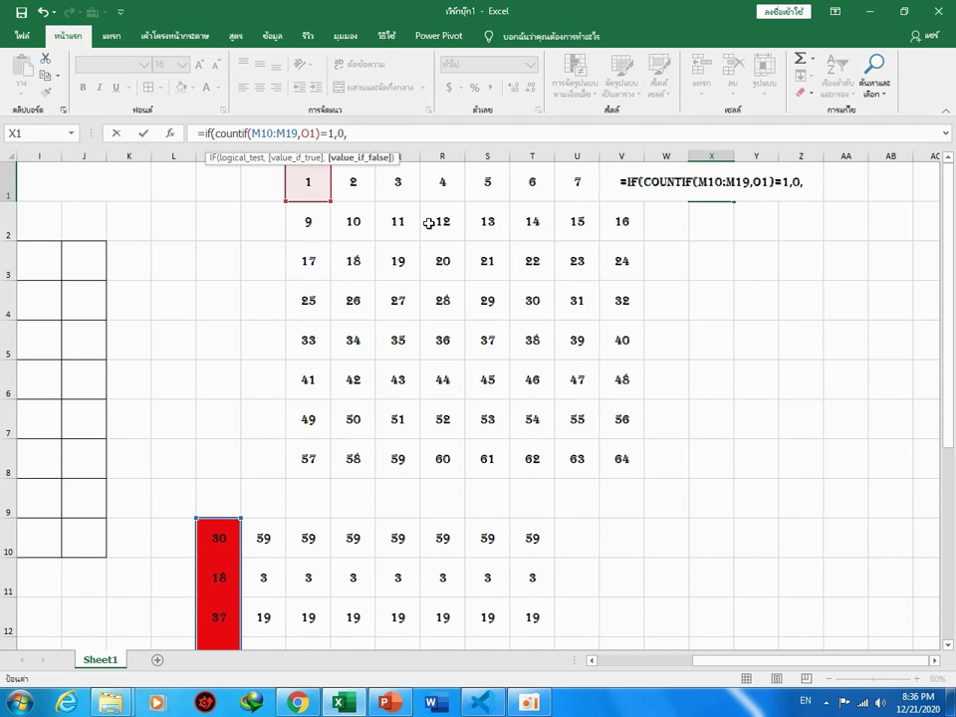
pyautogui.write('1)')
pyautogui.press('Return')
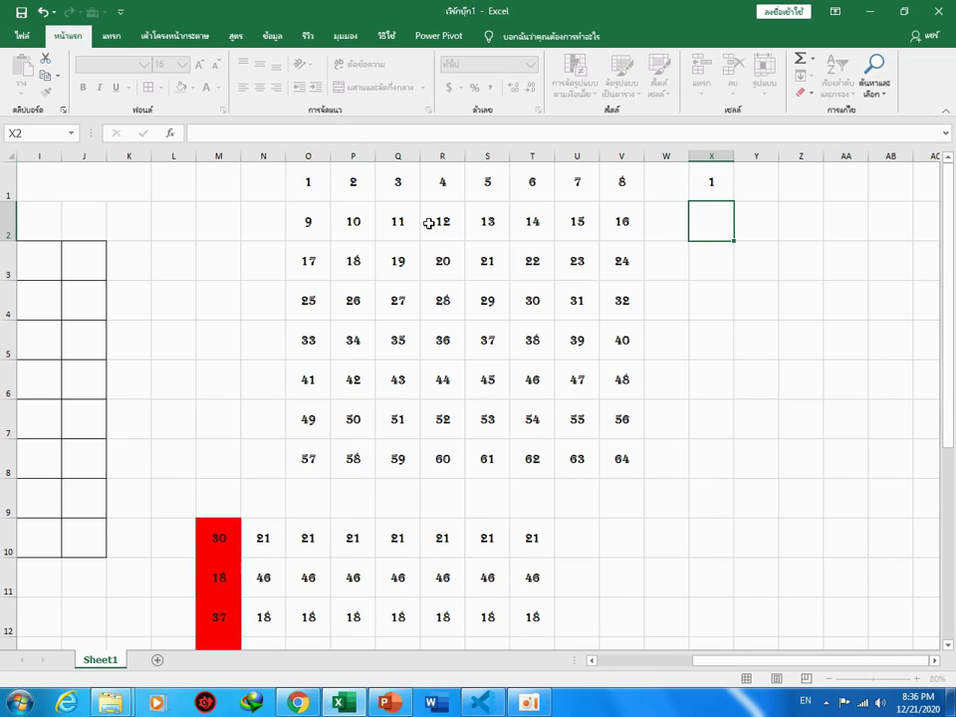
# Lock X1's COUNTIF mine range as the absolute reference $M$10:$M$19.
pyautogui.click(716, 175)
pyautogui.click(282, 135)
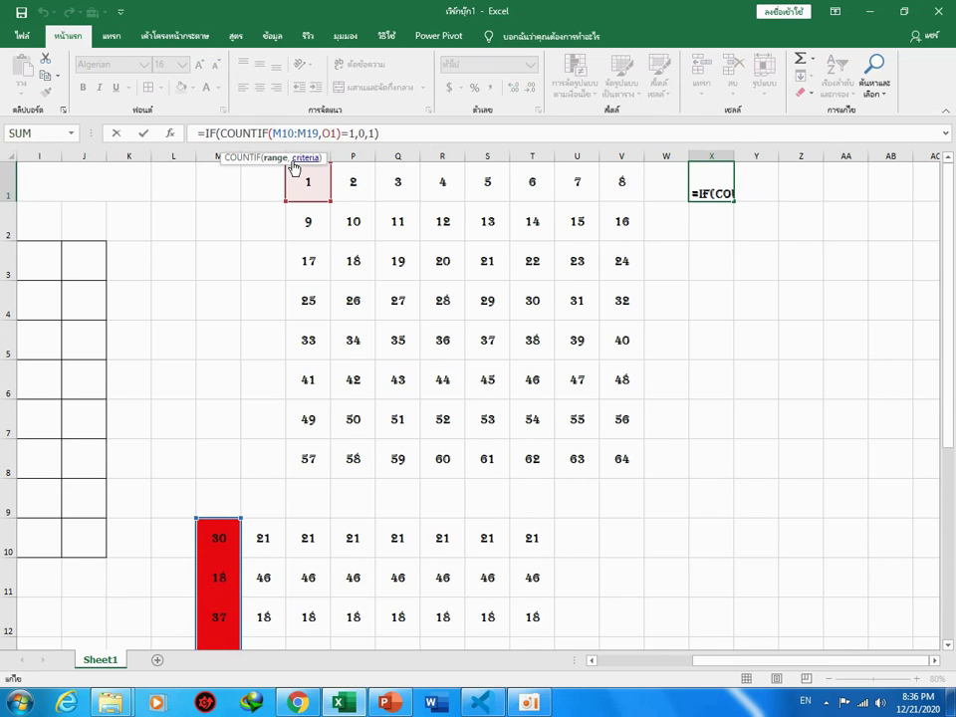
pyautogui.press('Right')
pyautogui.write('$M')
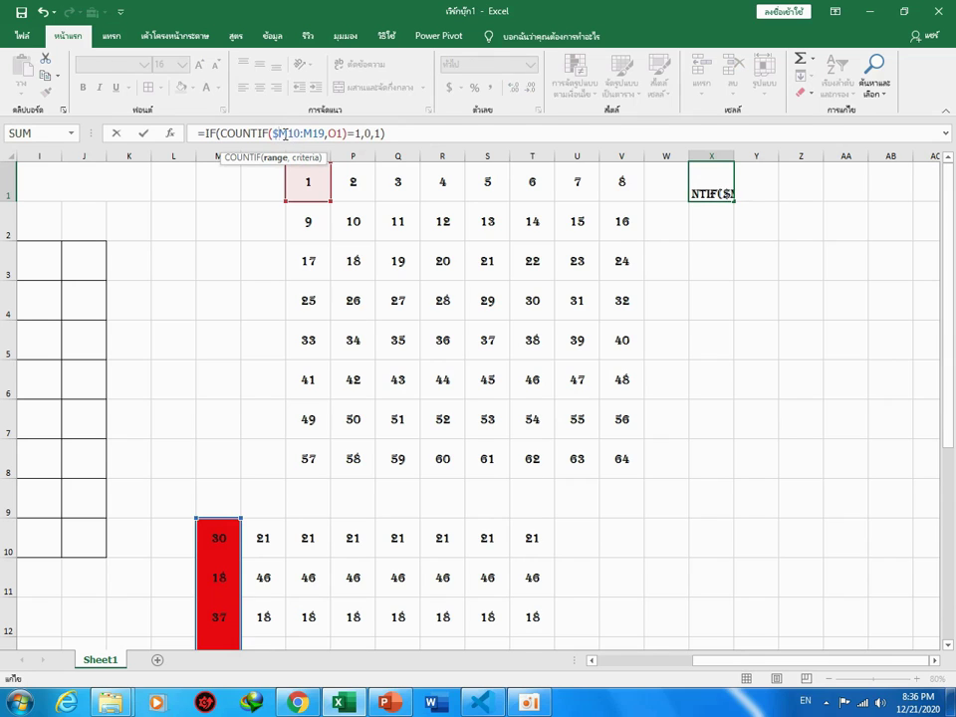
pyautogui.write('$')
pyautogui.click(310, 134)
pyautogui.write('$')
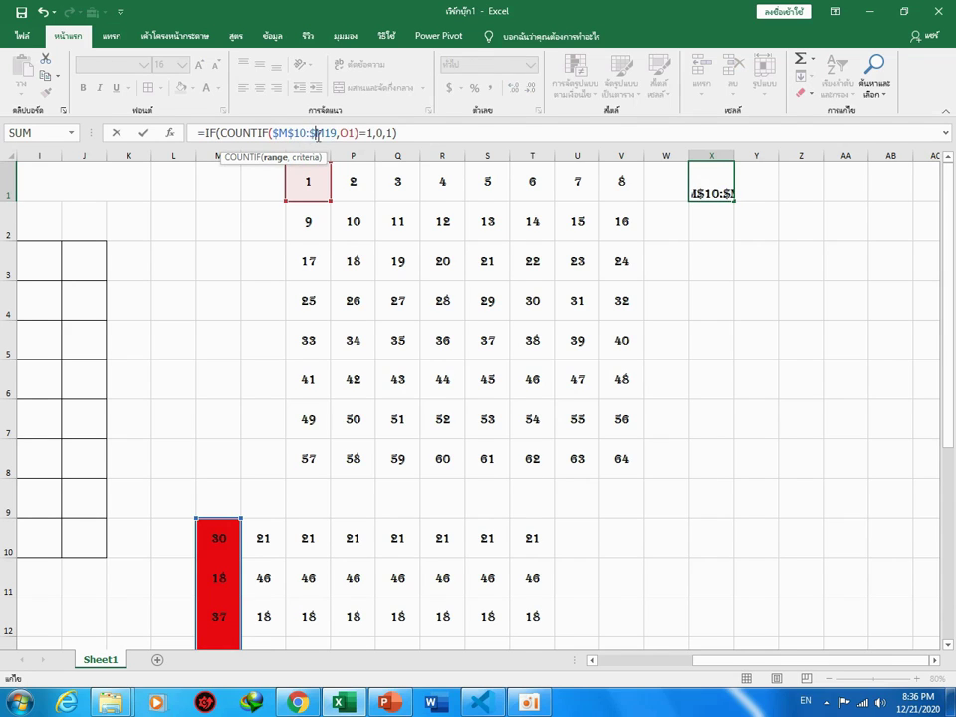
pyautogui.write('$')
pyautogui.press('Return')
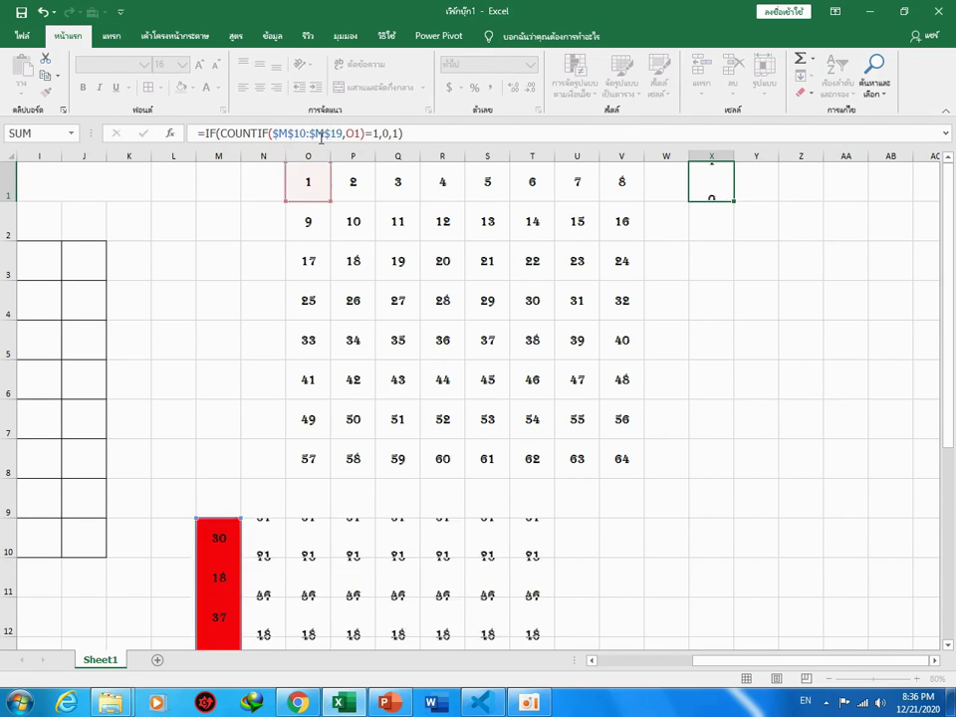
# Copy X1 into Y1 and change its non-mine result to MAX($X1:X1)+1.
pyautogui.click(711, 184)
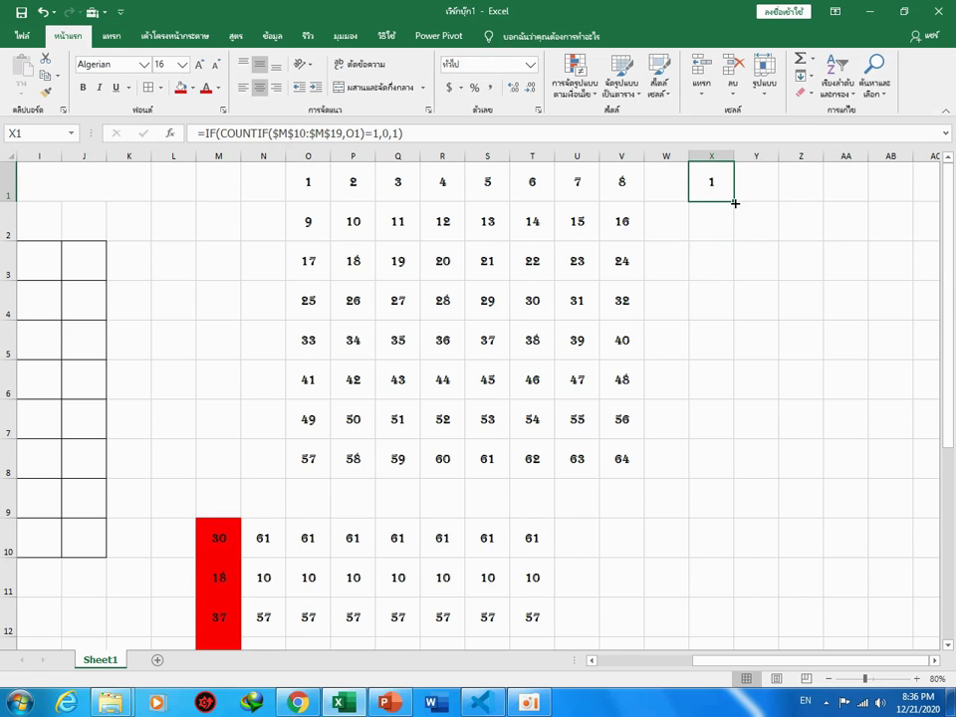
pyautogui.moveTo(734, 203); pyautogui.dragTo(771, 203)
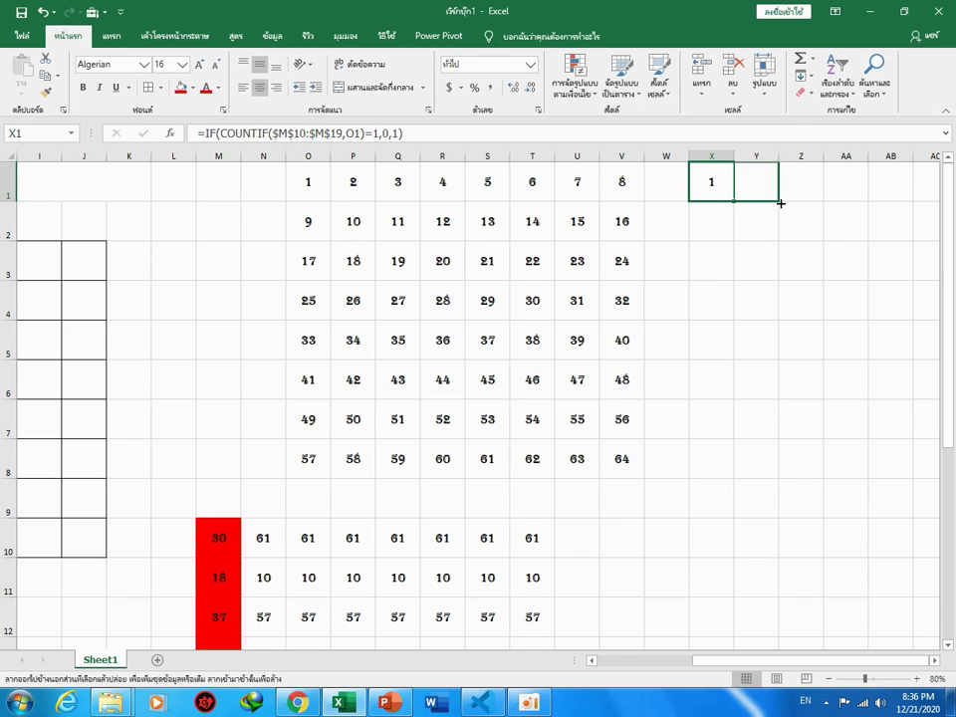
pyautogui.doubleClick(393, 132)
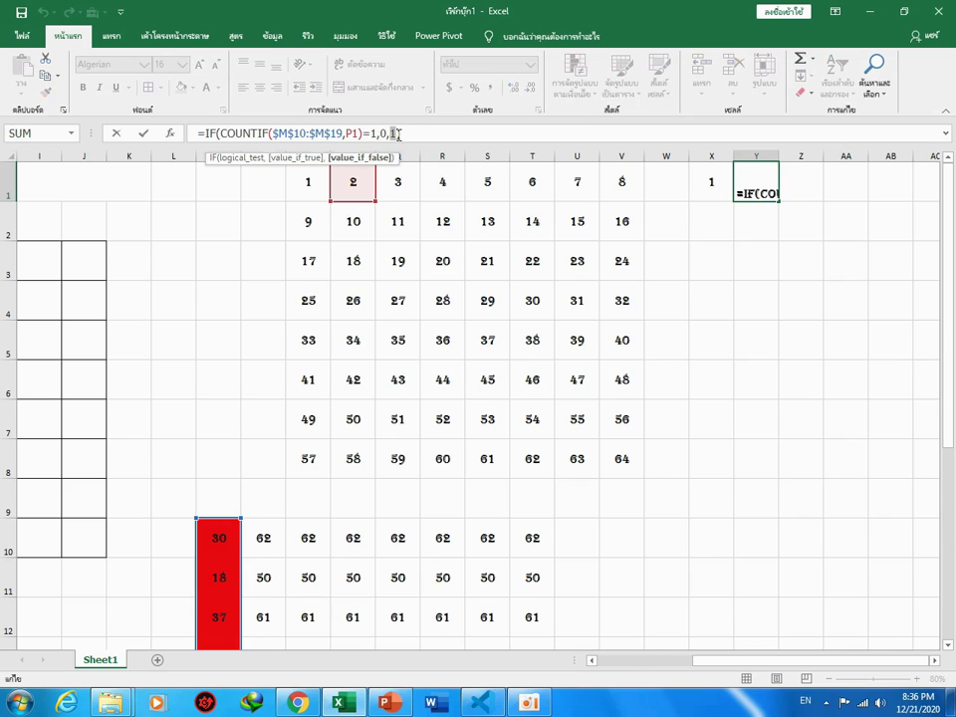
pyautogui.write('max(')
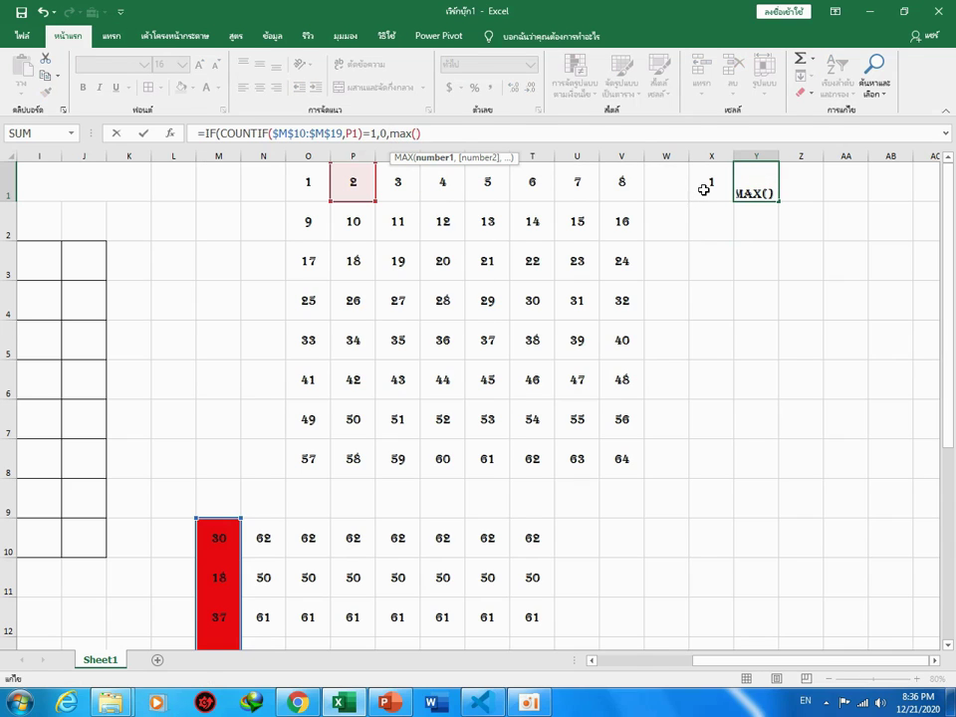
pyautogui.click(704, 189)
pyautogui.press('F8')
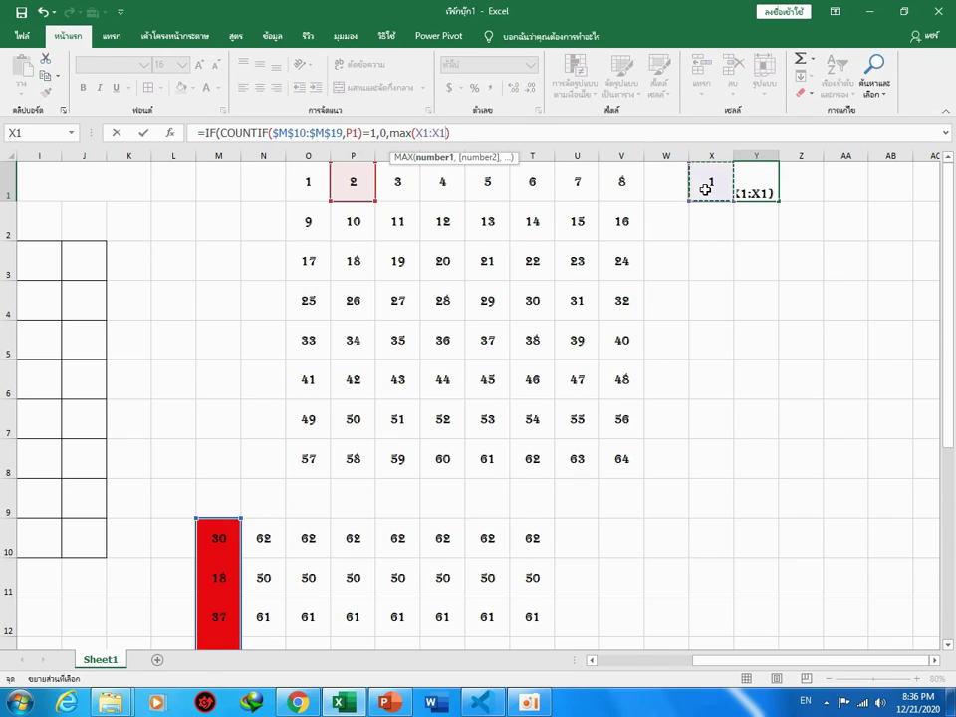
pyautogui.write(')+1)')
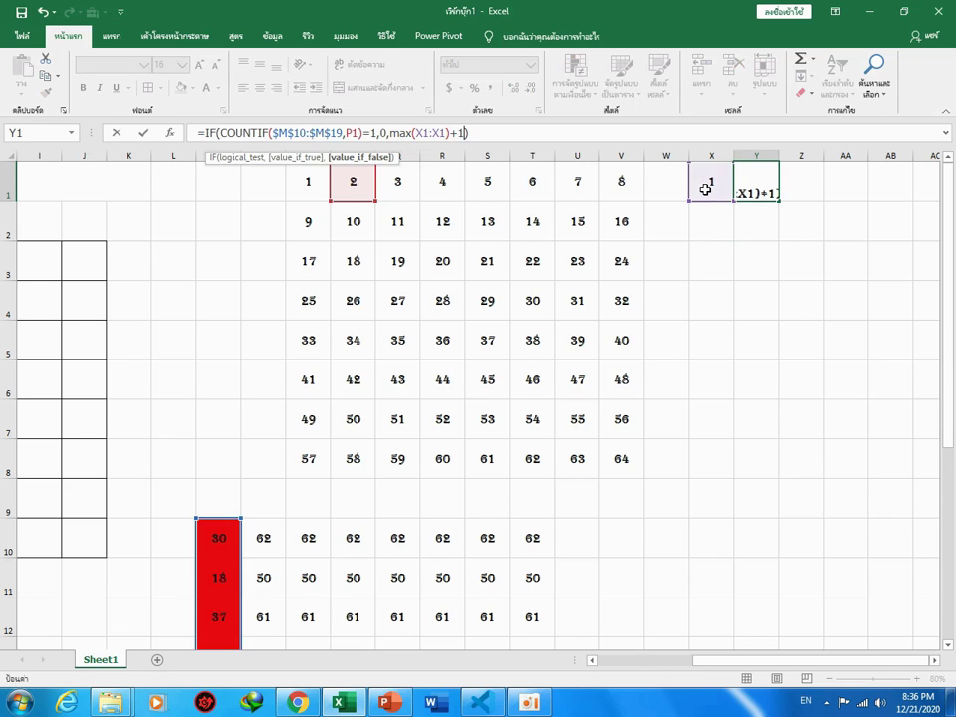
pyautogui.click(421, 132)
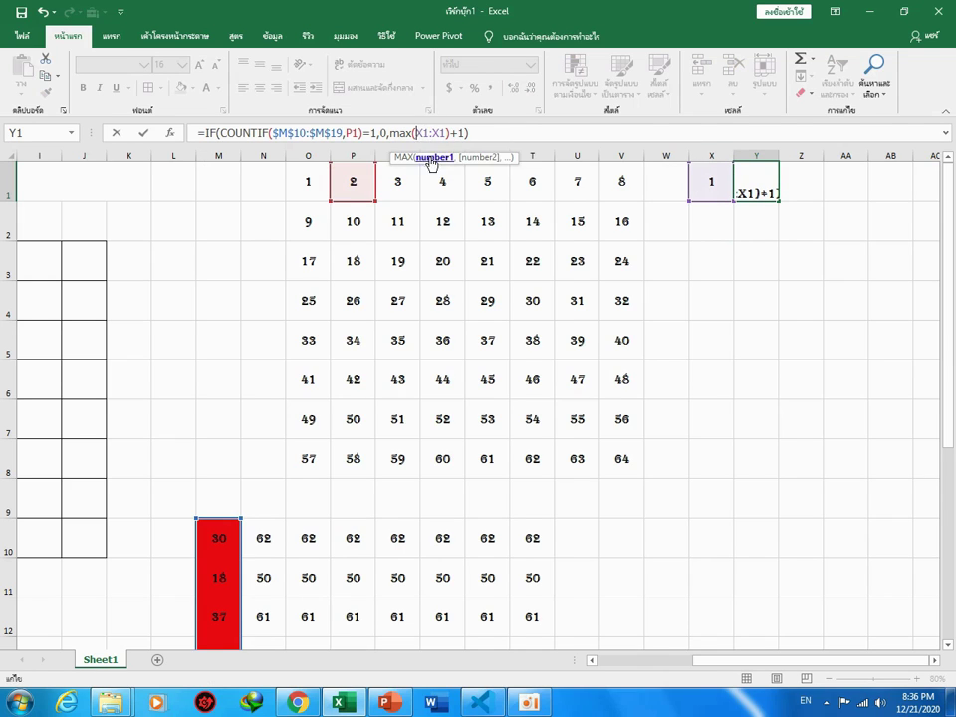
pyautogui.write('$')
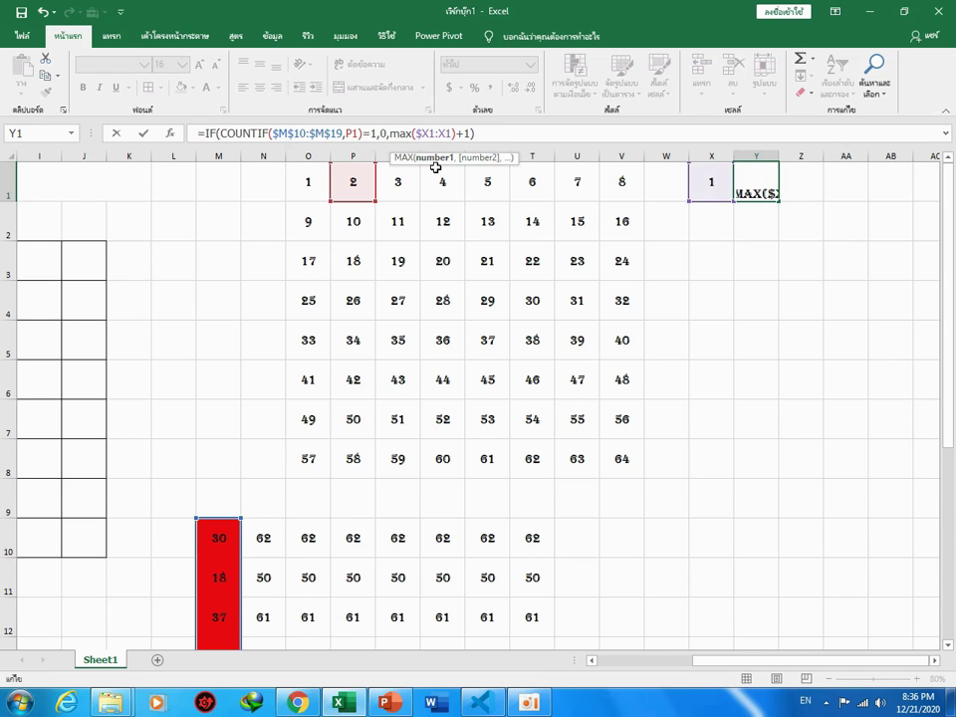
pyautogui.press('Return')
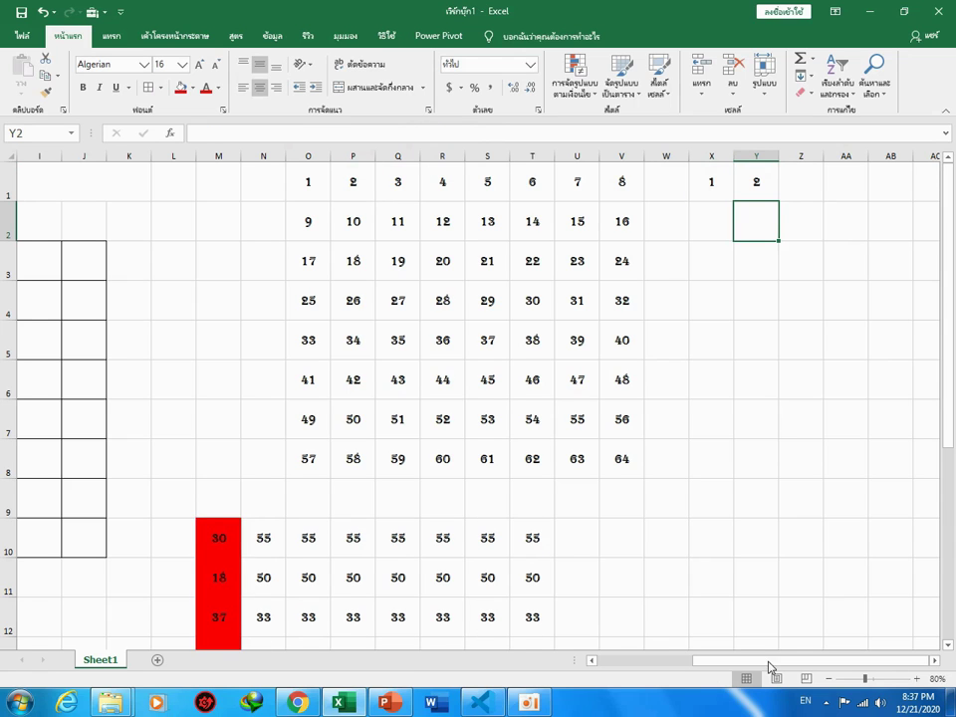
# Fill Y1's formula across to AE1 and check the mine numbers in column M.
pyautogui.hscroll(6, 911, 633)
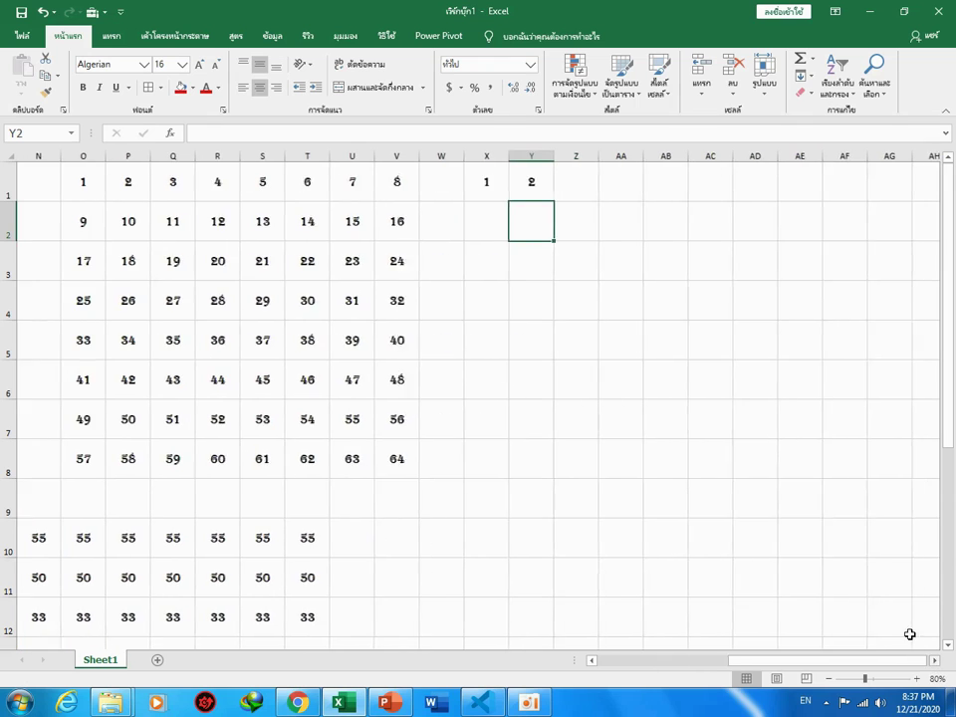
pyautogui.click(503, 184)
pyautogui.moveTo(510, 202); pyautogui.dragTo(763, 202)
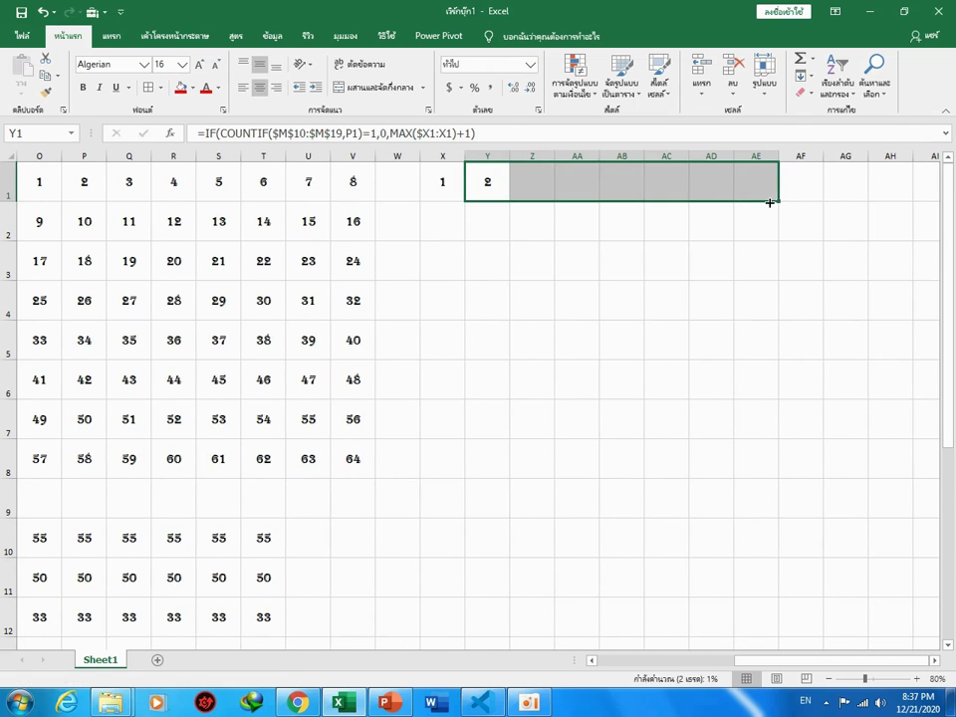
pyautogui.click(668, 314)
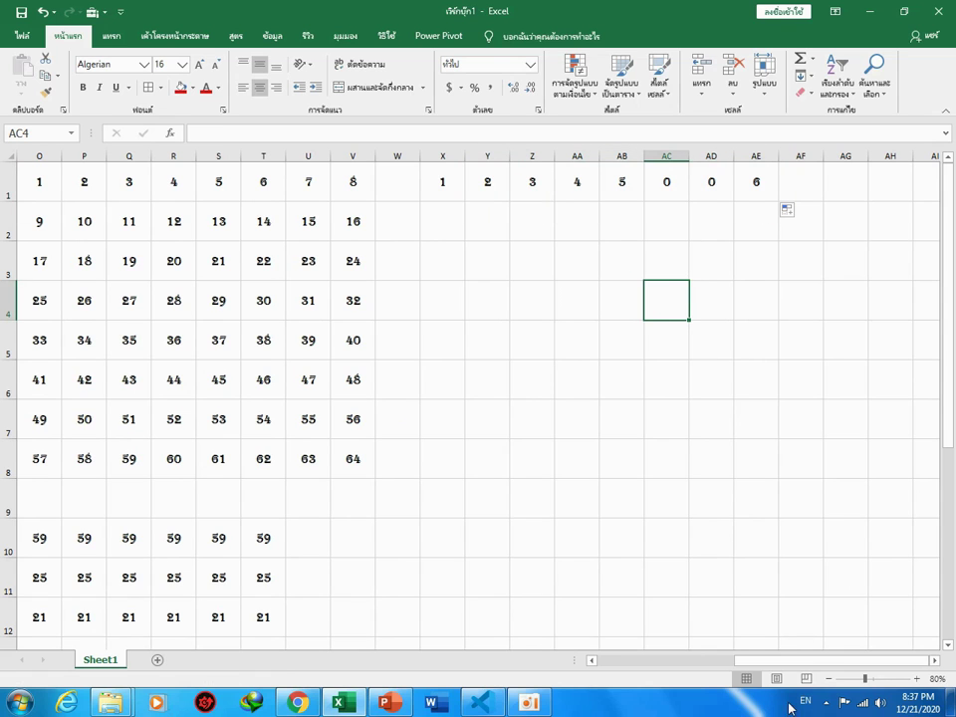
pyautogui.moveTo(801, 662); pyautogui.dragTo(760, 661)
pyautogui.scroll(-2, 572, 508)
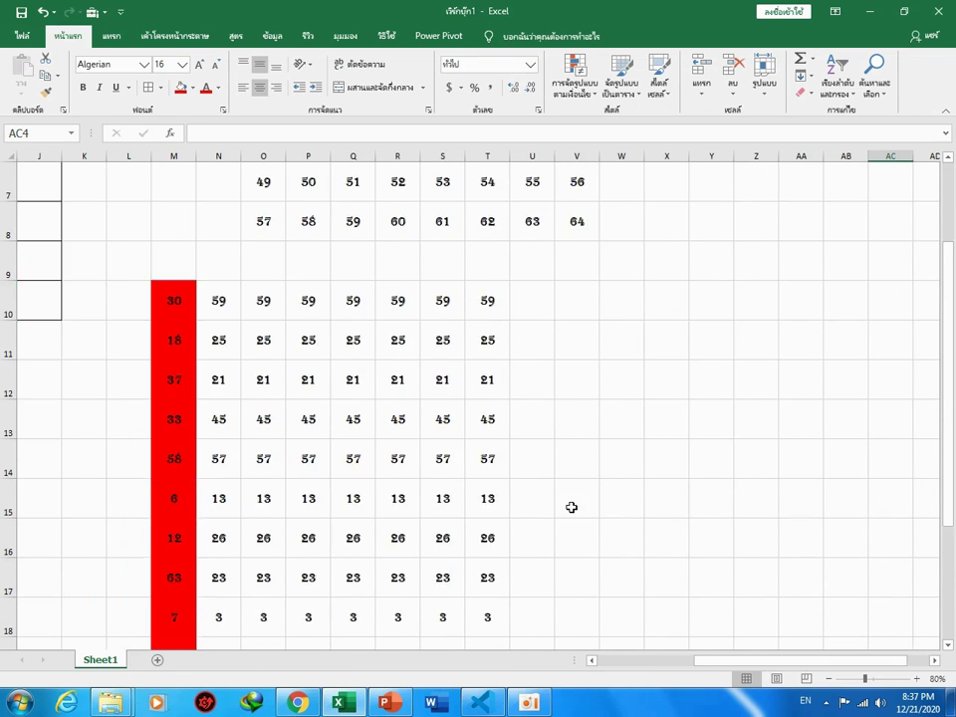
pyautogui.scroll(-2, 441, 450)
pyautogui.click(180, 263)
pyautogui.click(180, 375)
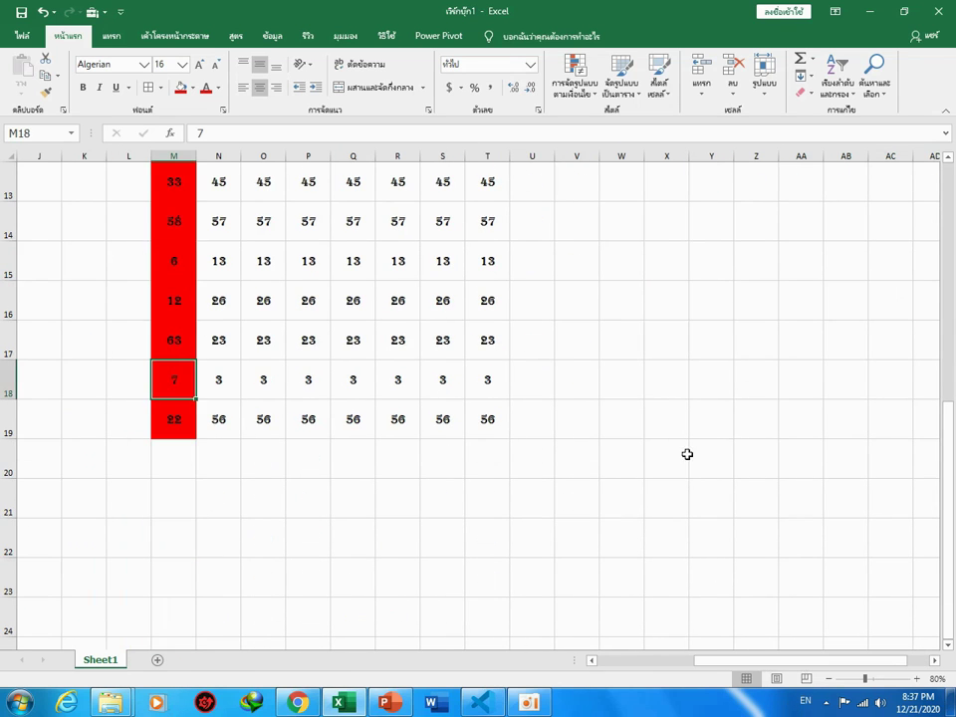
pyautogui.scroll(4, 735, 485)
pyautogui.moveTo(811, 661); pyautogui.dragTo(848, 662)
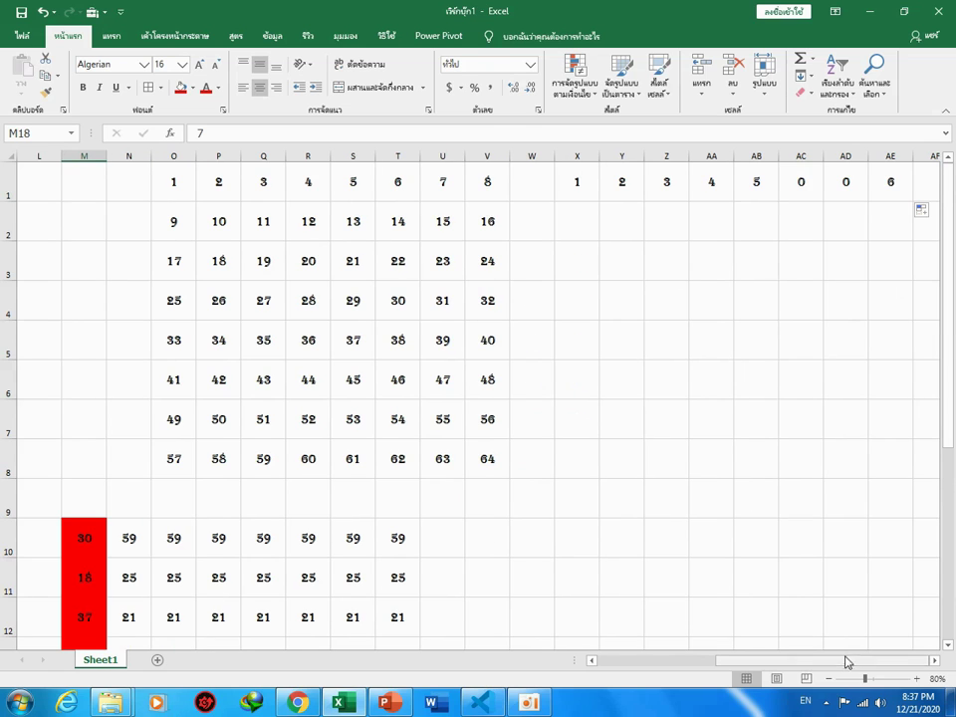
# Copy the X1:Y1 formulas down into row 2.
pyautogui.click(579, 188)
pyautogui.moveTo(578, 189)
pyautogui.mouseDown()
pyautogui.moveTo(655, 192)
pyautogui.moveTo(631, 241)
pyautogui.mouseUp()
pyautogui.click(604, 314)
pyautogui.click(575, 229)
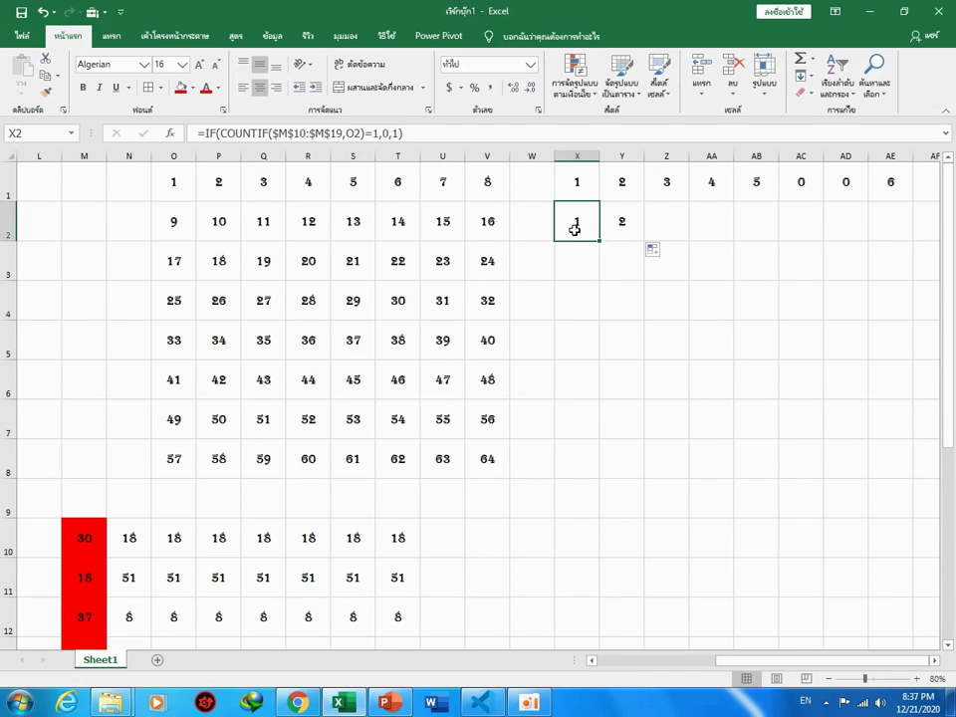
# Replace X2's final 1 with MAX($X$1:$AE1)+1 and fill it down to X8.
pyautogui.click(396, 132)
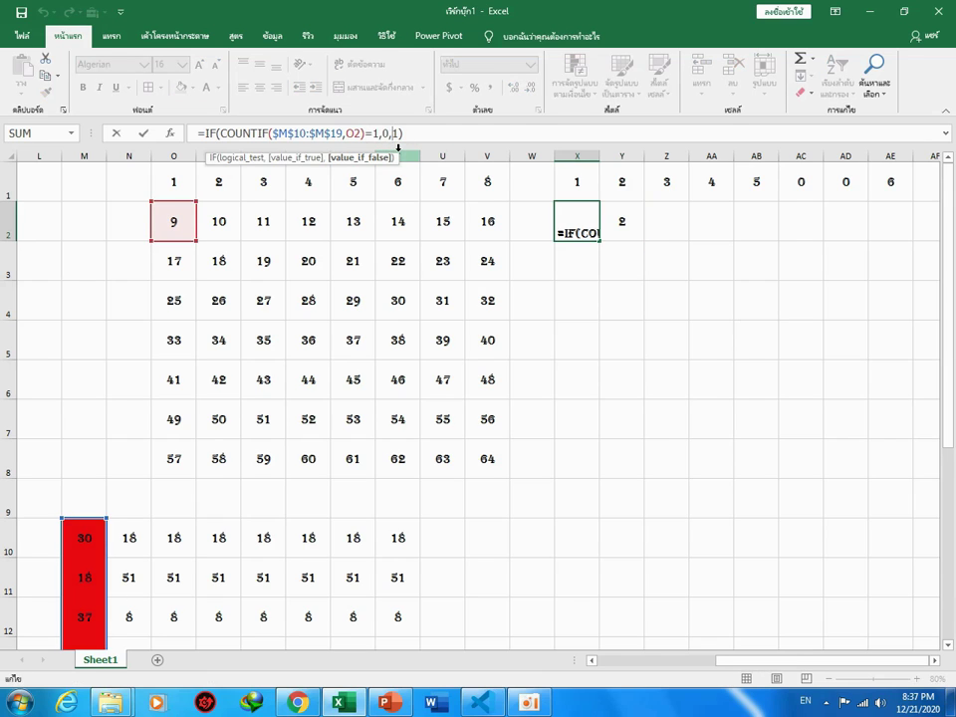
pyautogui.press('Delete')
pyautogui.write('max')
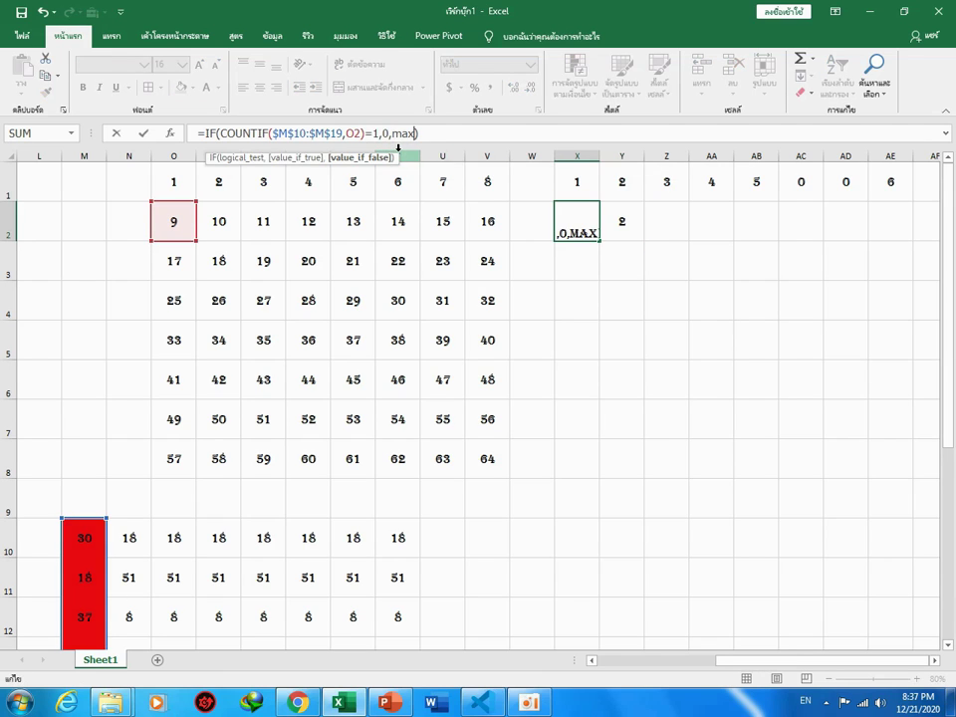
pyautogui.write('(')
pyautogui.moveTo(583, 181); pyautogui.dragTo(876, 180)
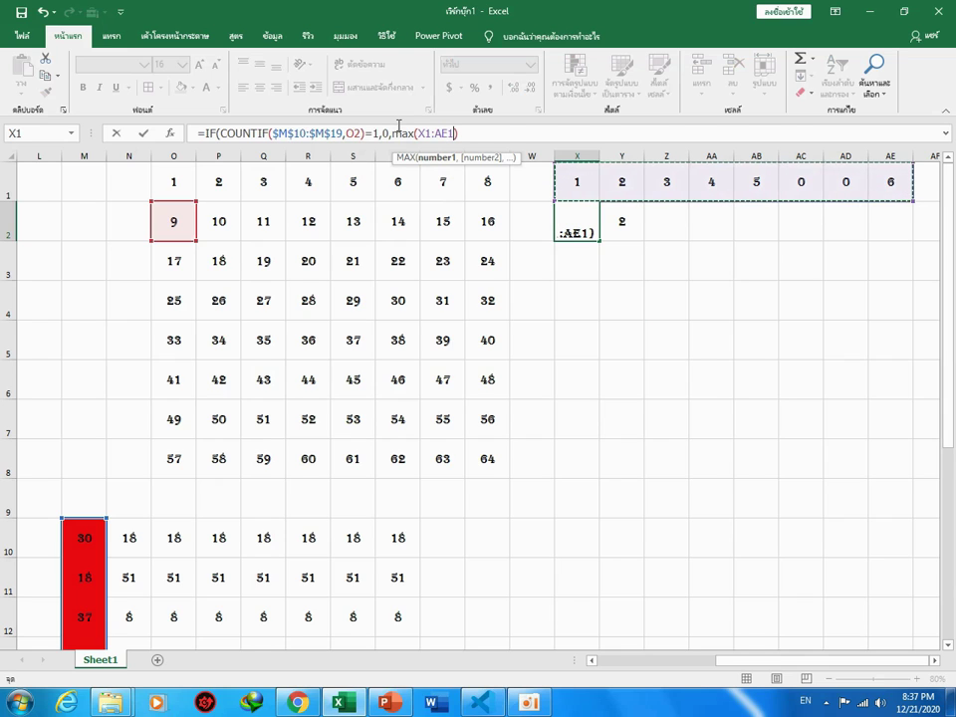
pyautogui.write(')+1)')
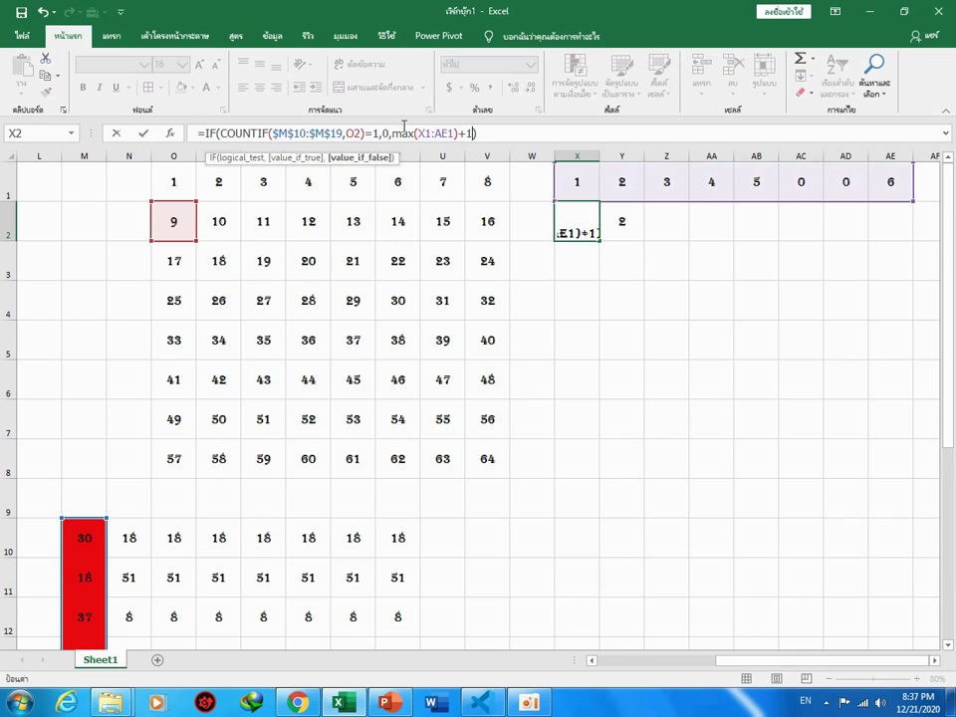
pyautogui.click(419, 133)
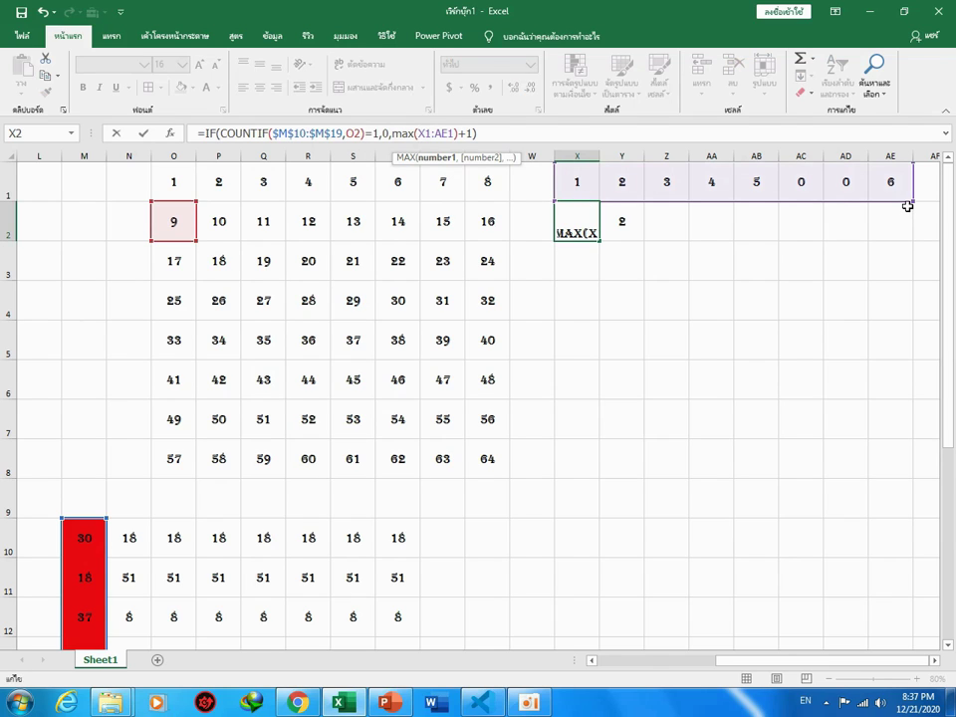
pyautogui.write('$')
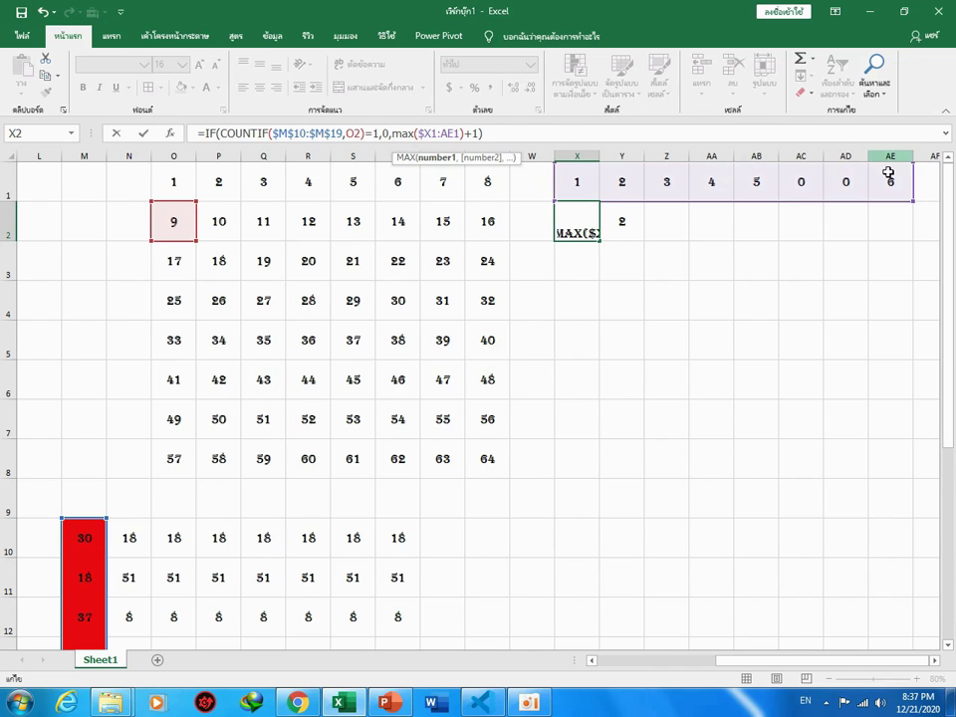
pyautogui.click(443, 133)
pyautogui.write('$')
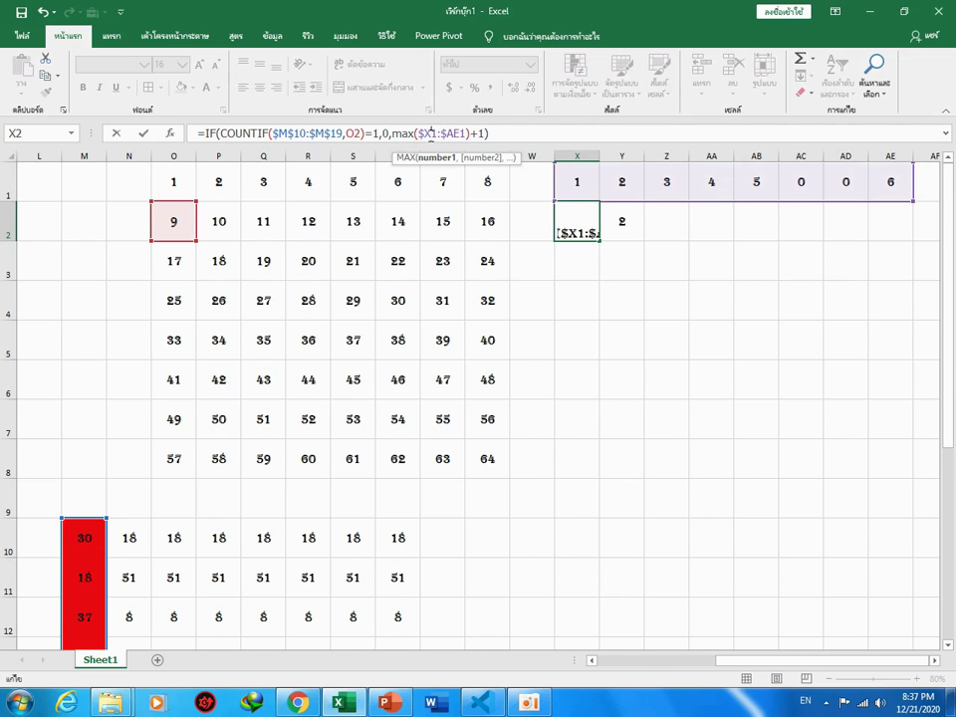
pyautogui.write('$')
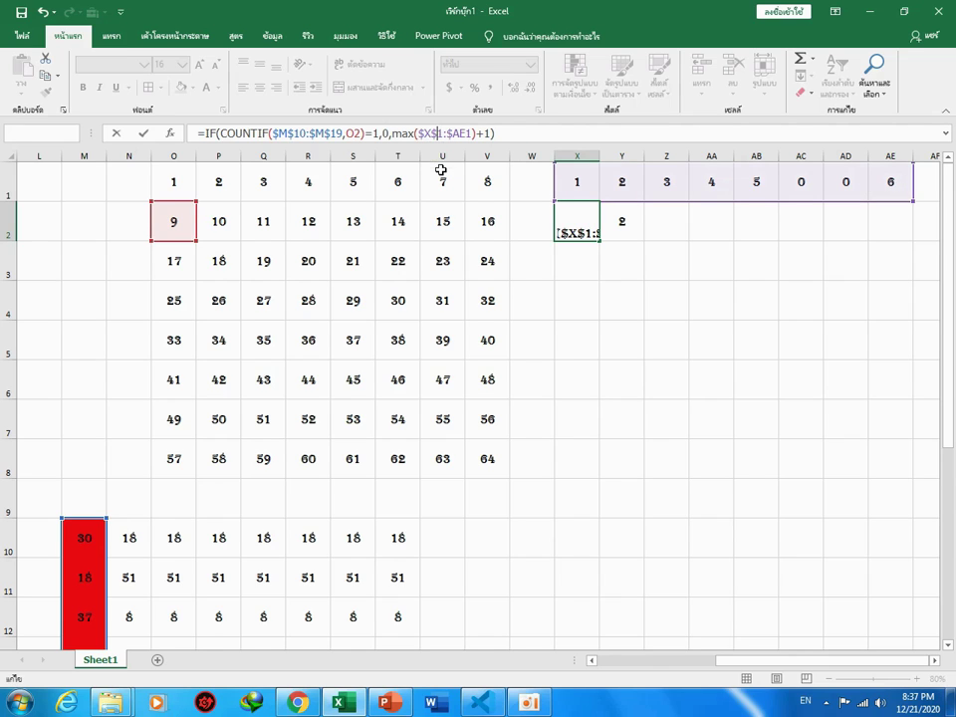
pyautogui.press('Return')
pyautogui.click(583, 236)
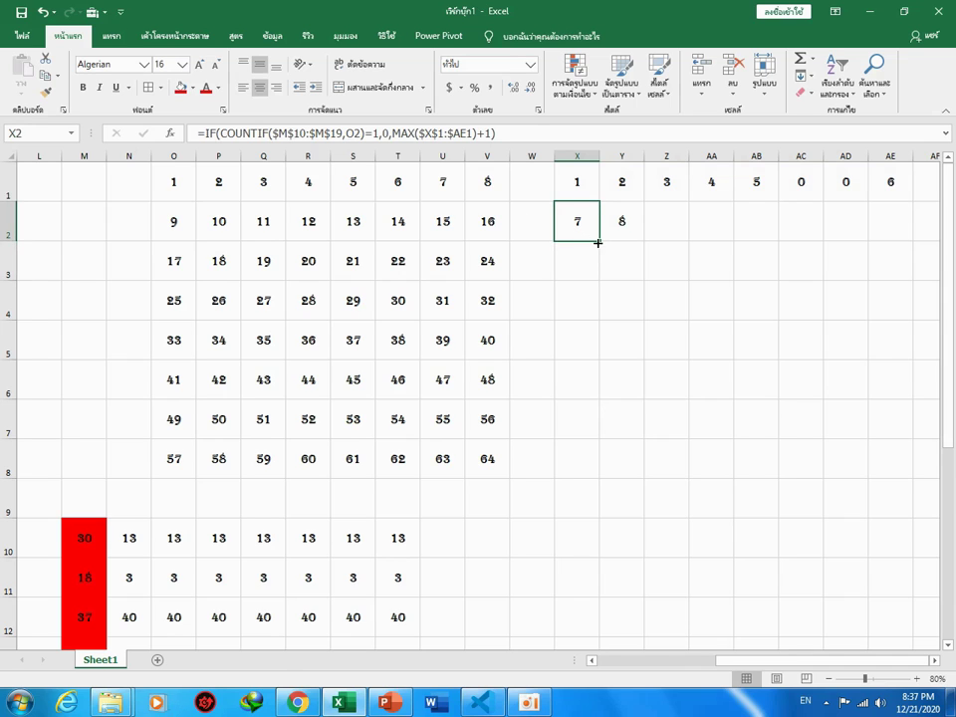
pyautogui.moveTo(599, 240); pyautogui.dragTo(588, 468)
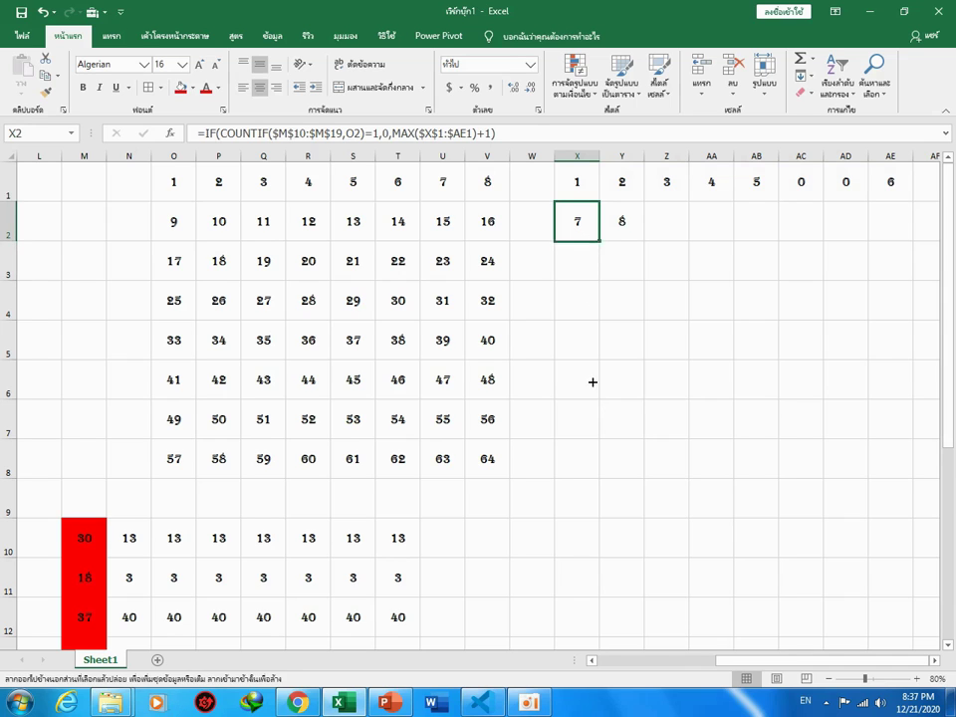
# Rewrite Y2's MAX as MAX($X$1:$AE1,$X2:X2) so numbering continues from earlier rows.
pyautogui.click(730, 409)
pyautogui.click(622, 215)
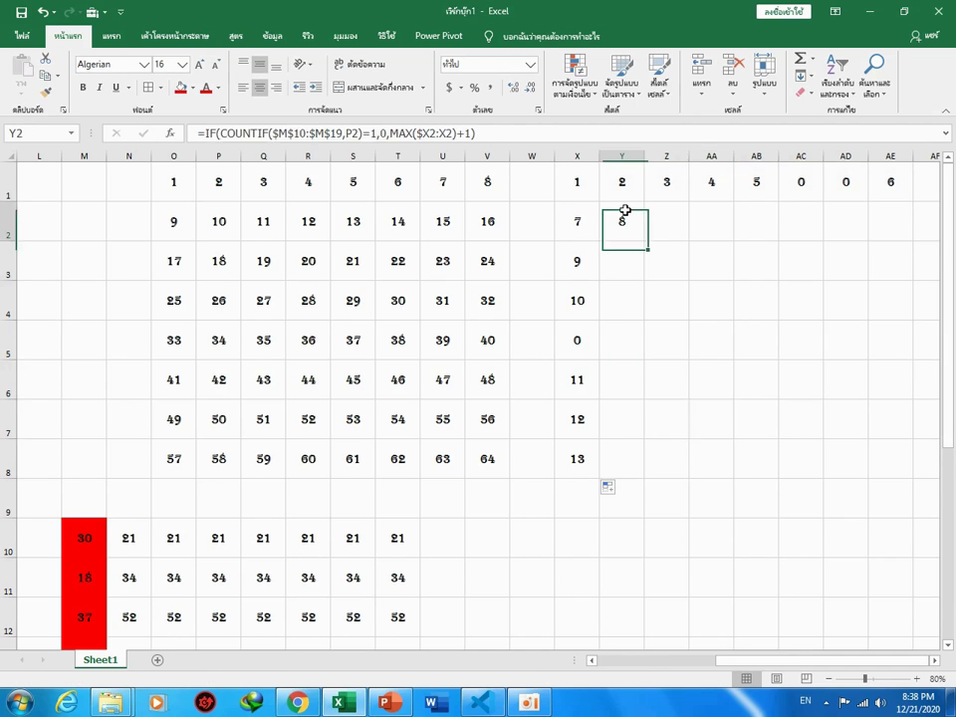
pyautogui.click(578, 226)
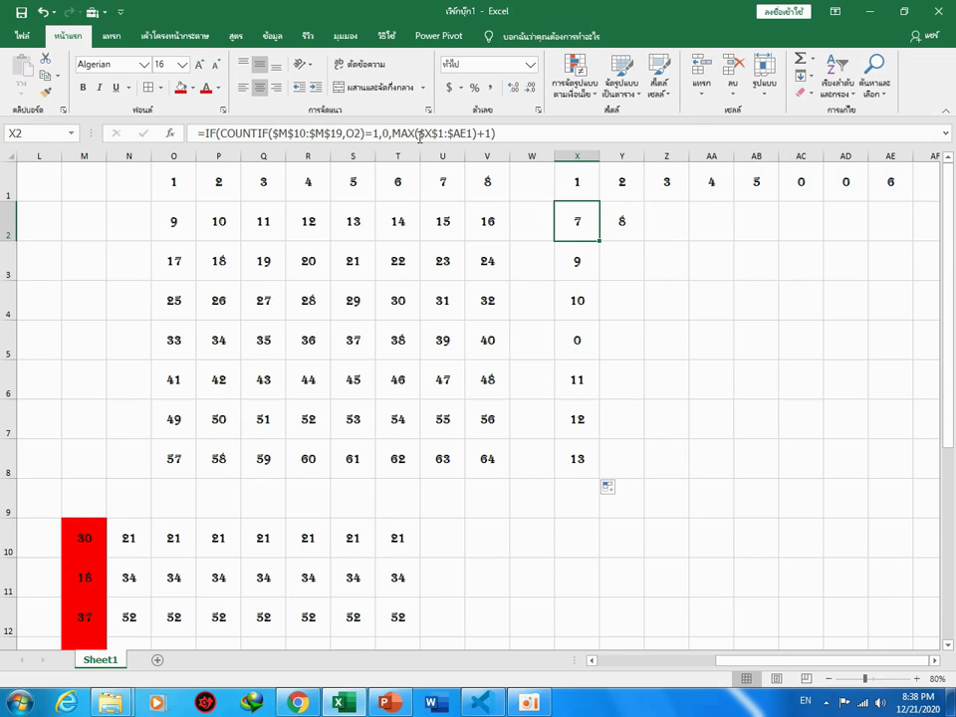
pyautogui.moveTo(419, 134); pyautogui.dragTo(472, 134)
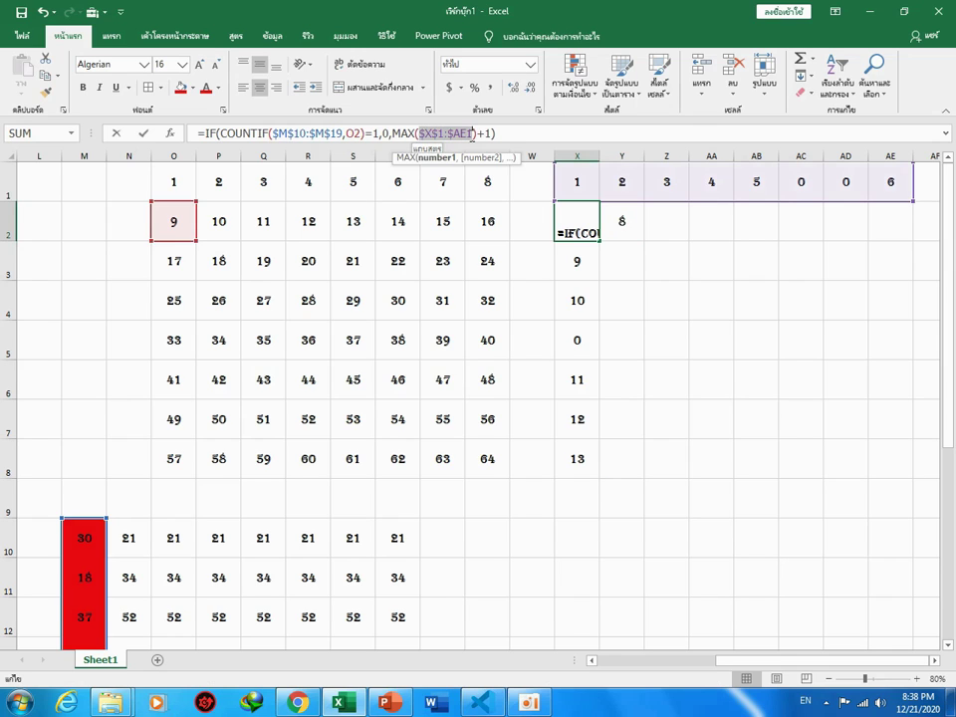
pyautogui.press('Return')
pyautogui.click(615, 220)
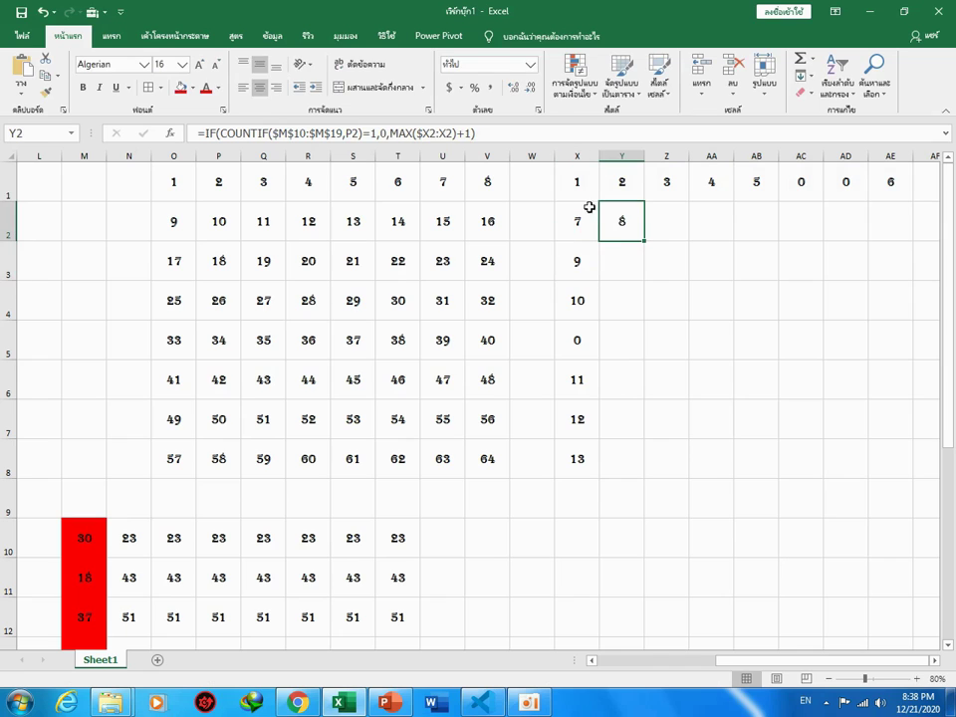
pyautogui.click(447, 134)
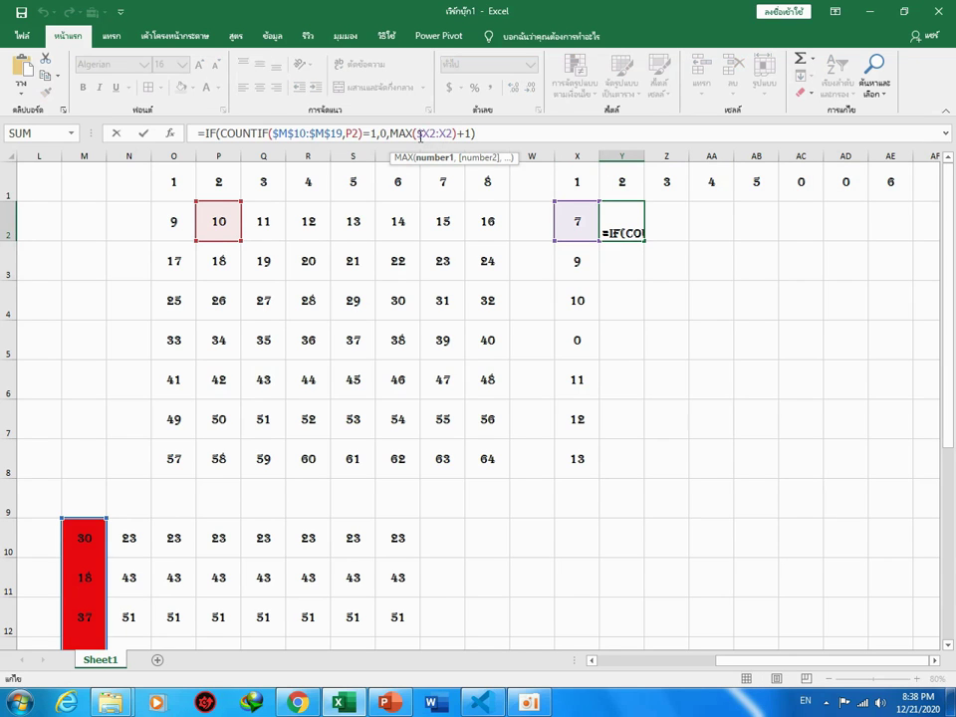
pyautogui.click(418, 133)
pyautogui.write('$X$1:$AE1,')
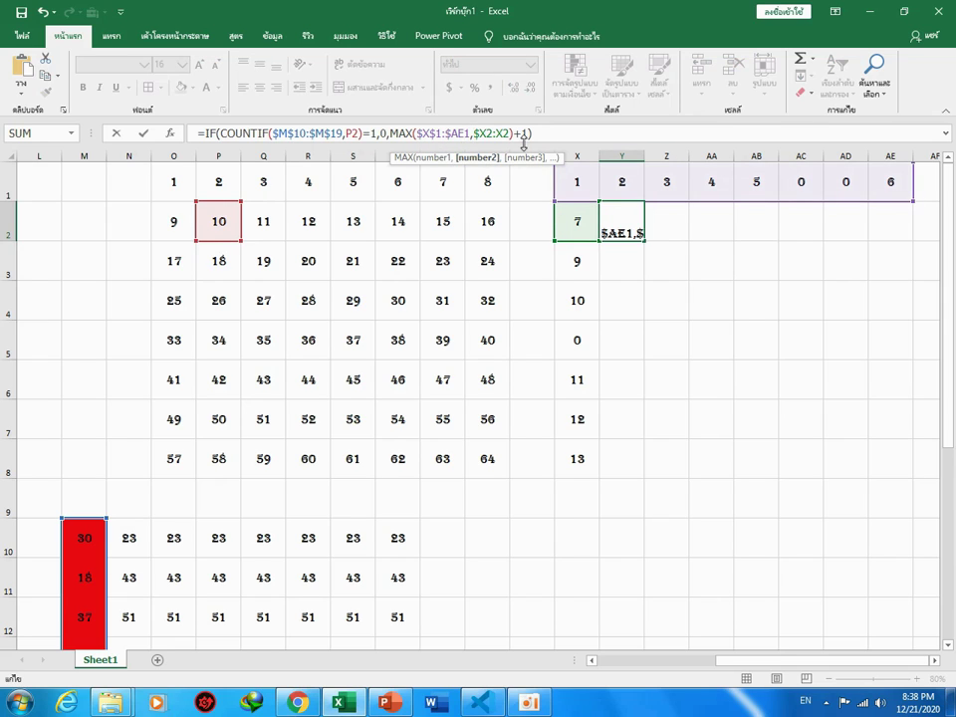
pyautogui.press('Return')
# Fill Y2's formula across and down to AE8, then spot-check Y8 and AD8.
pyautogui.click(629, 233)
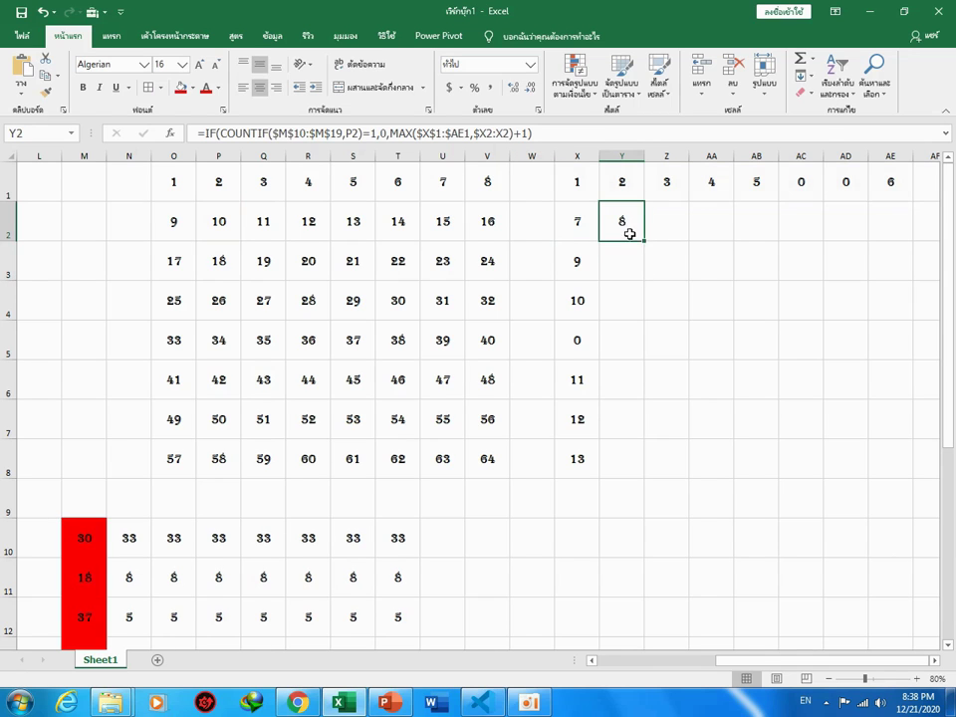
pyautogui.moveTo(642, 244)
pyautogui.mouseDown()
pyautogui.moveTo(909, 239)
pyautogui.moveTo(891, 482)
pyautogui.moveTo(577, 183)
pyautogui.mouseUp()
pyautogui.click(802, 550)
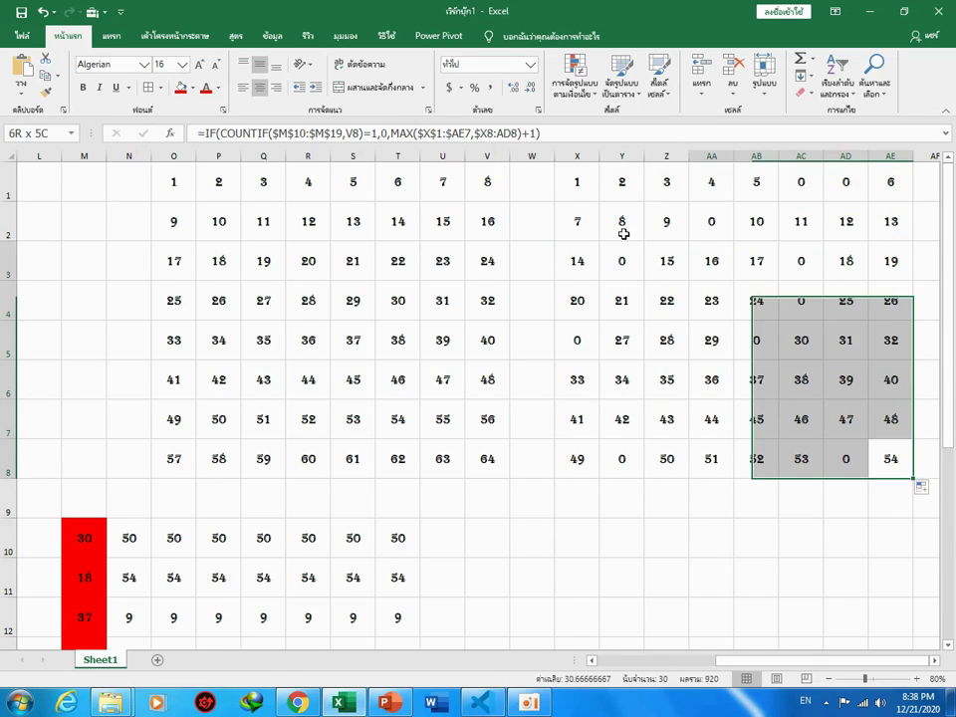
pyautogui.click(864, 536)
pyautogui.click(619, 466)
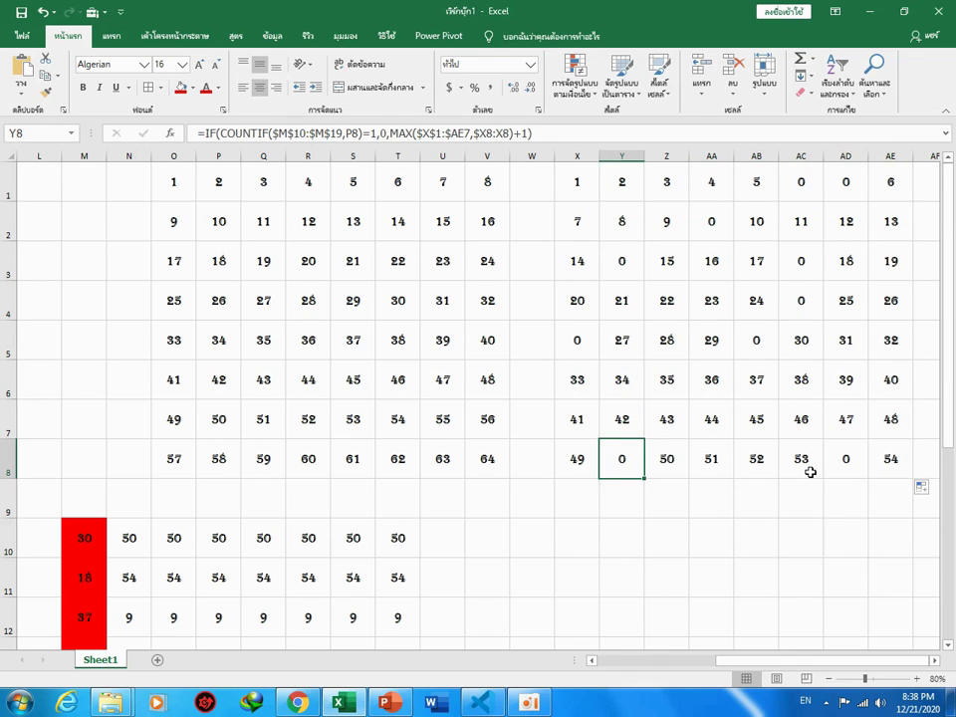
pyautogui.click(847, 466)
pyautogui.click(686, 511)
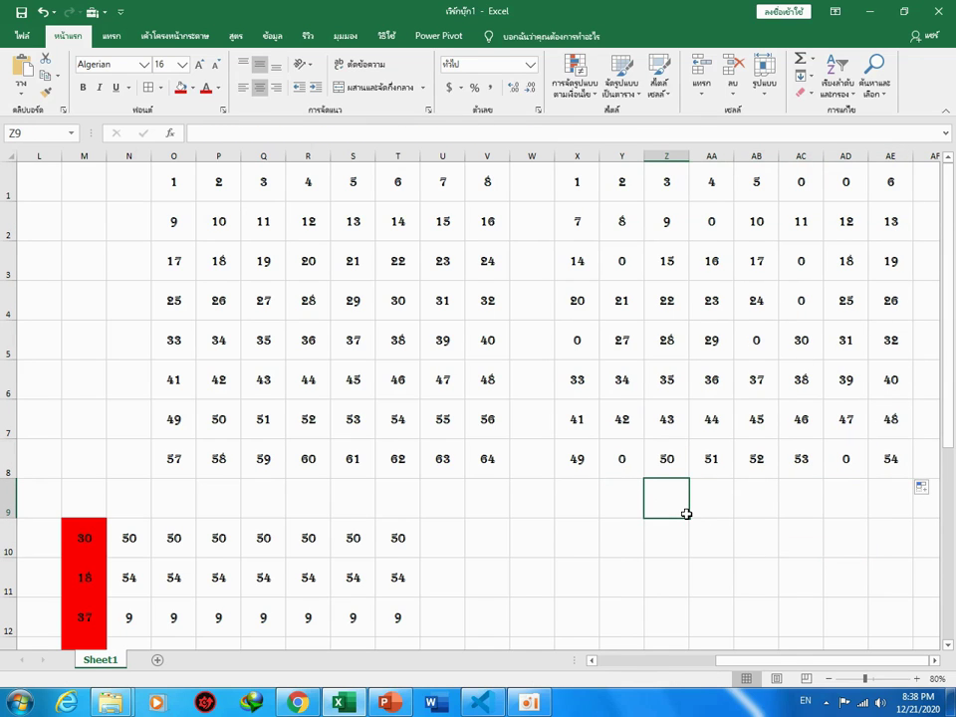
pyautogui.click(722, 545)
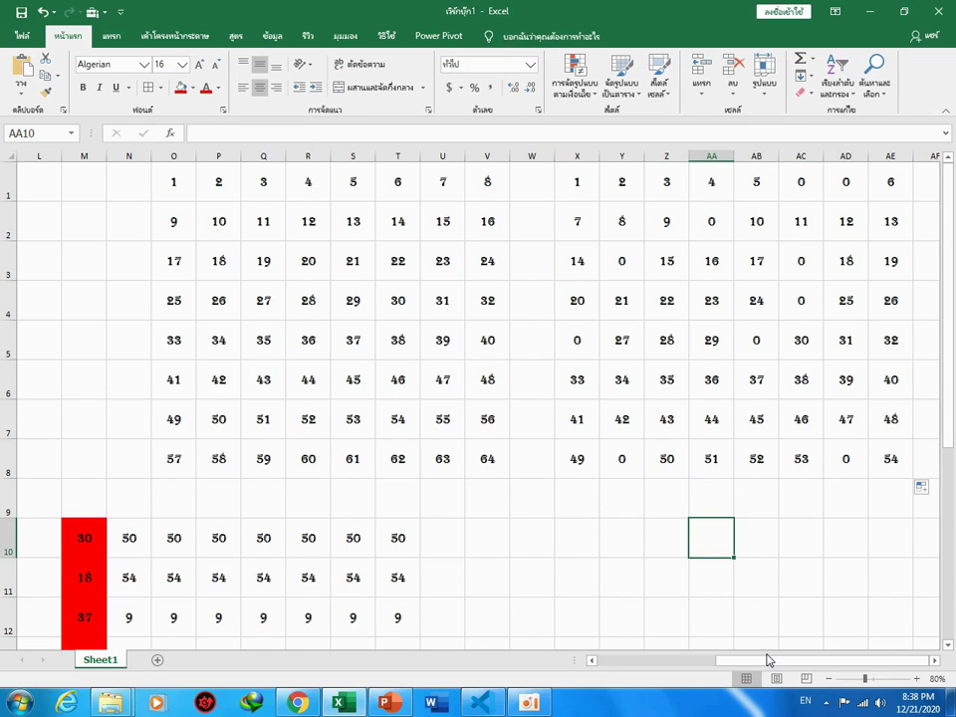
pyautogui.click(602, 579)
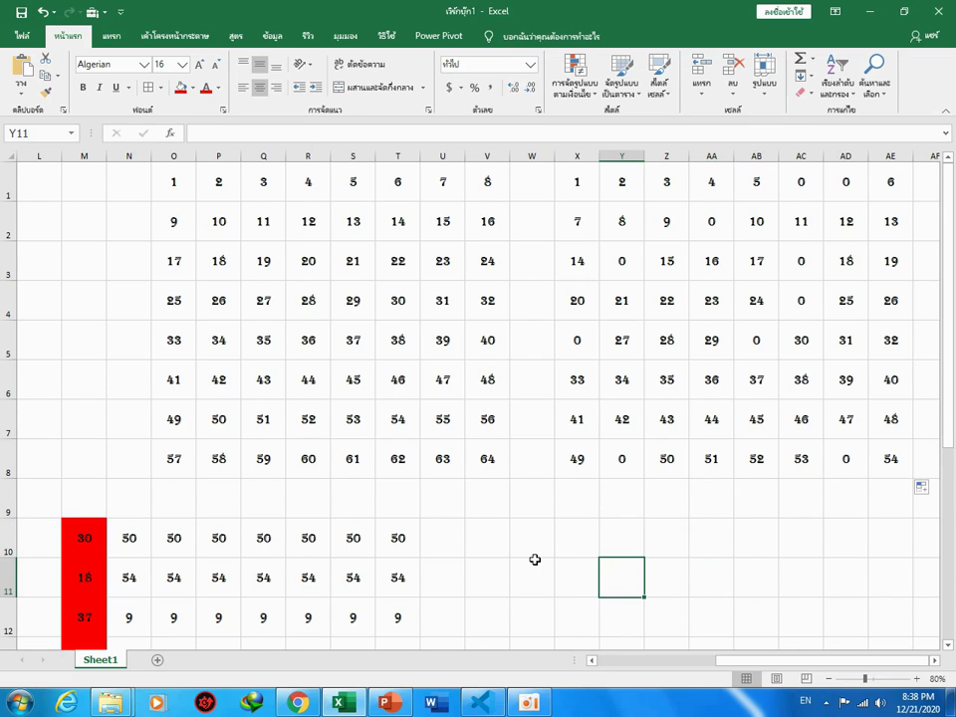
pyautogui.click(500, 543)
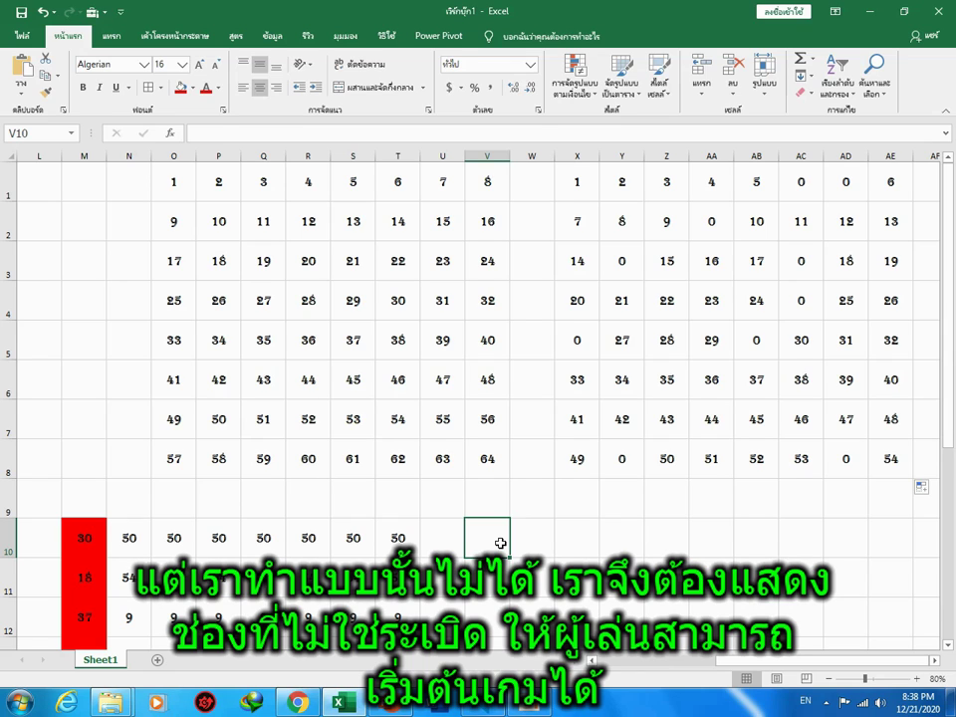
# Enter =RANDBETWEEN(1,54) in V10, adding the missing equals sign.
pyautogui.write('ra')
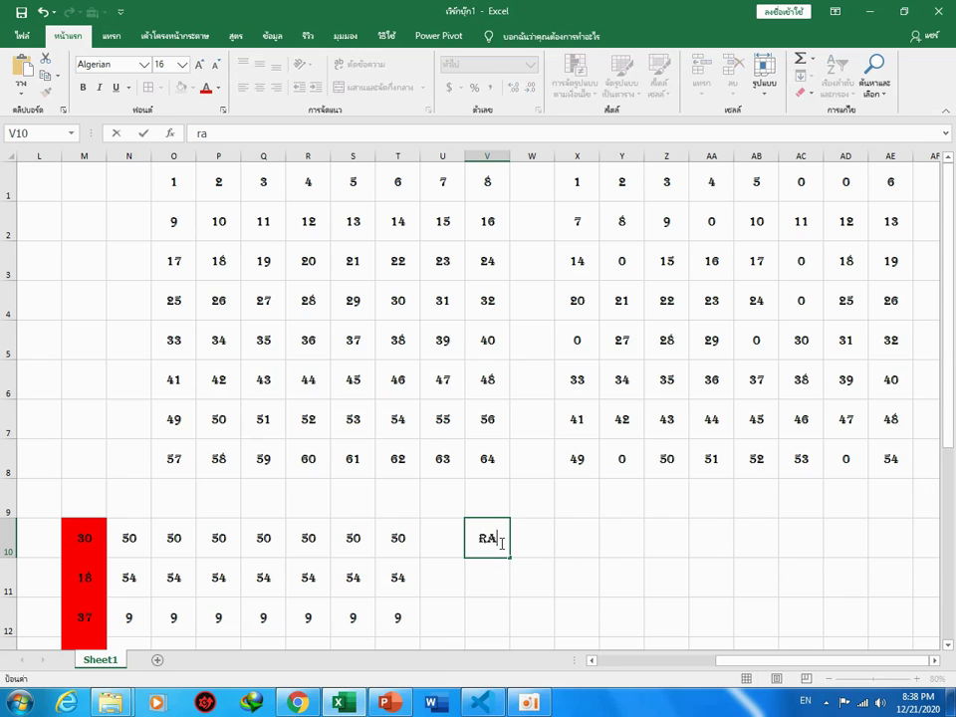
pyautogui.write('ndbetween')
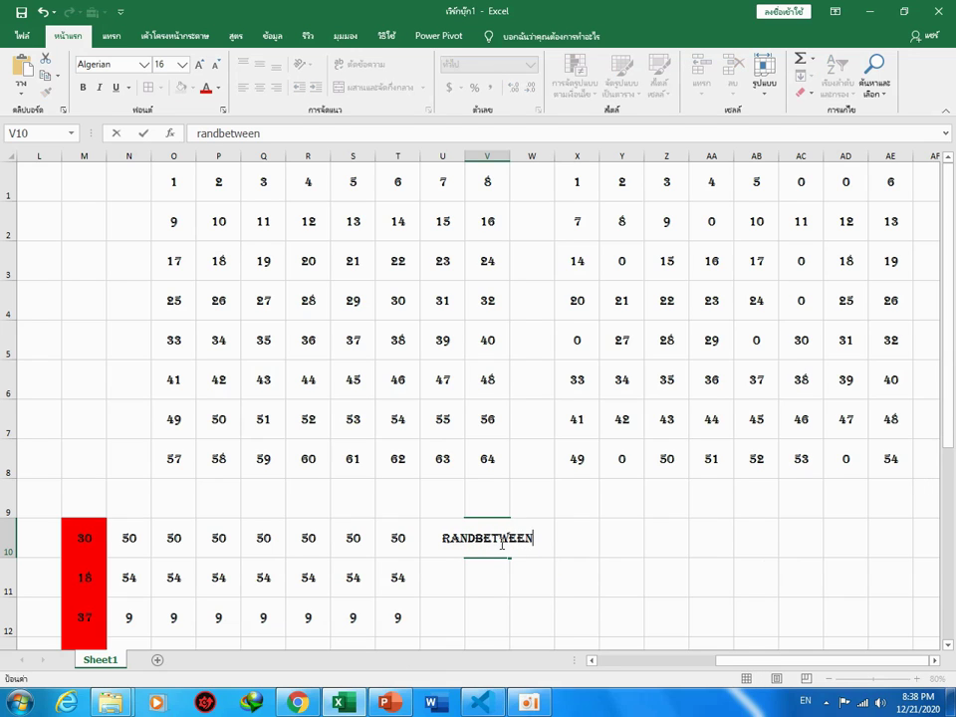
pyautogui.write('(1,54')
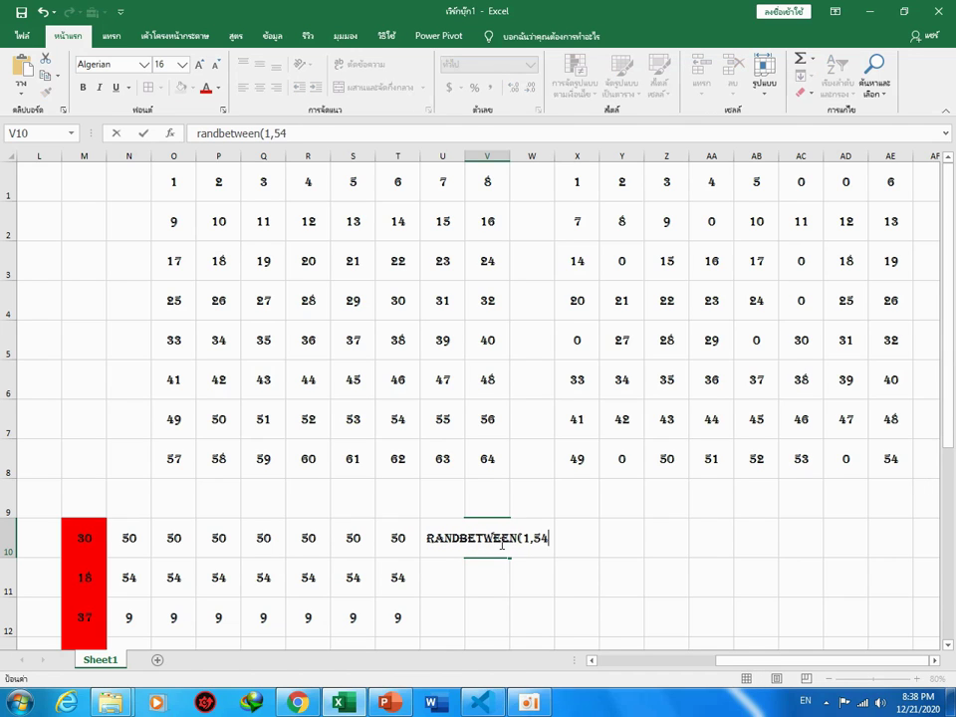
pyautogui.write(')')
pyautogui.press('Return')
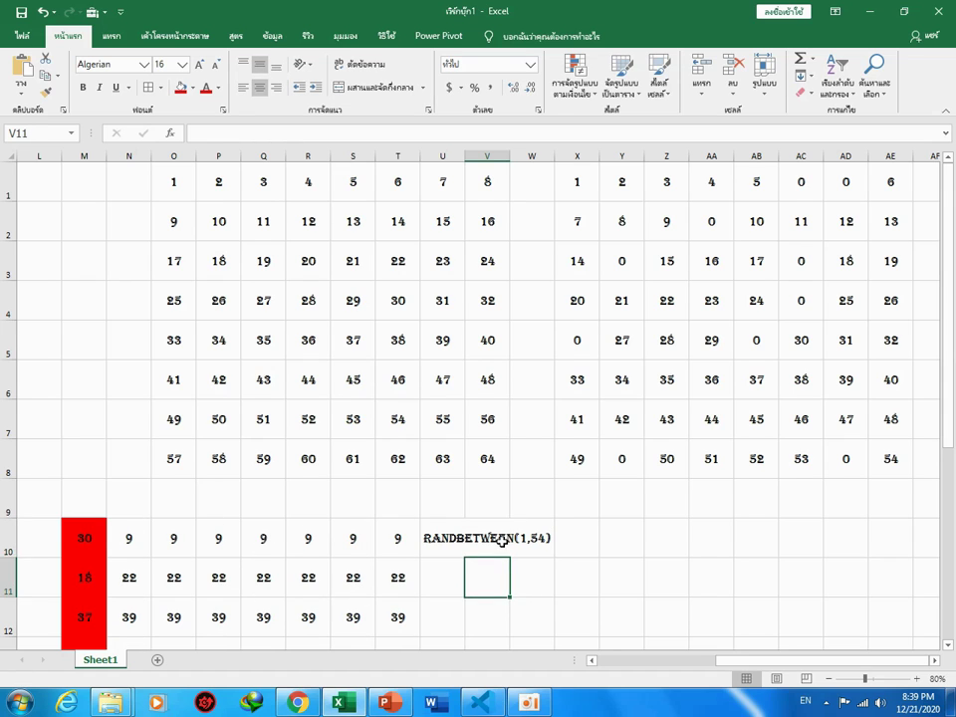
pyautogui.click(503, 540)
pyautogui.click(199, 134)
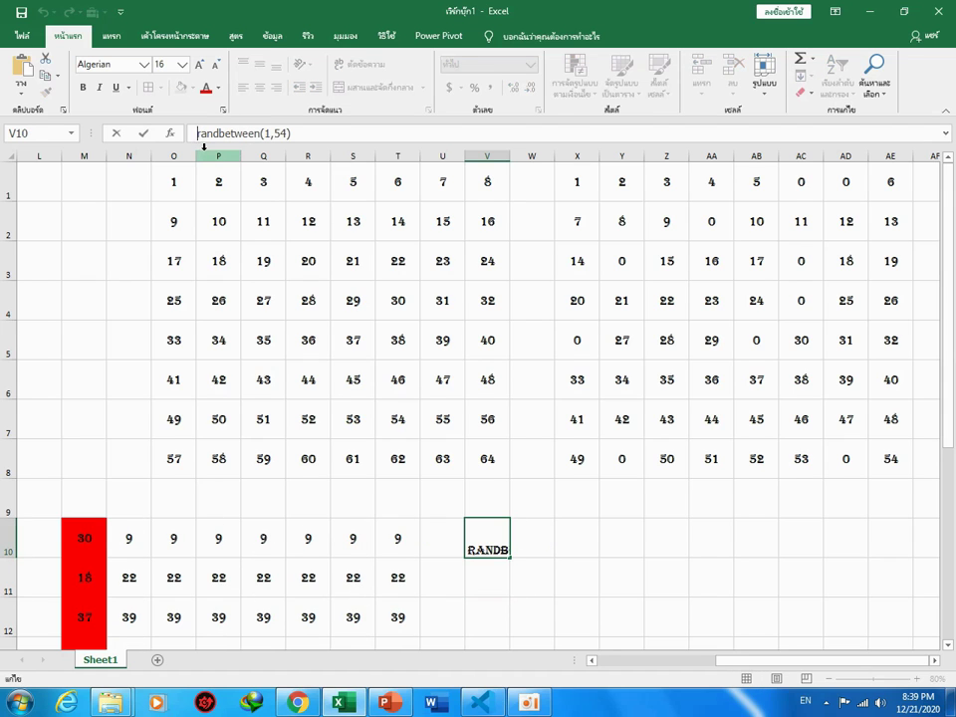
pyautogui.write('=')
pyautogui.press('Return')
# Copy the random formula into W10, then move W10's copy down into V11.
pyautogui.click(489, 545)
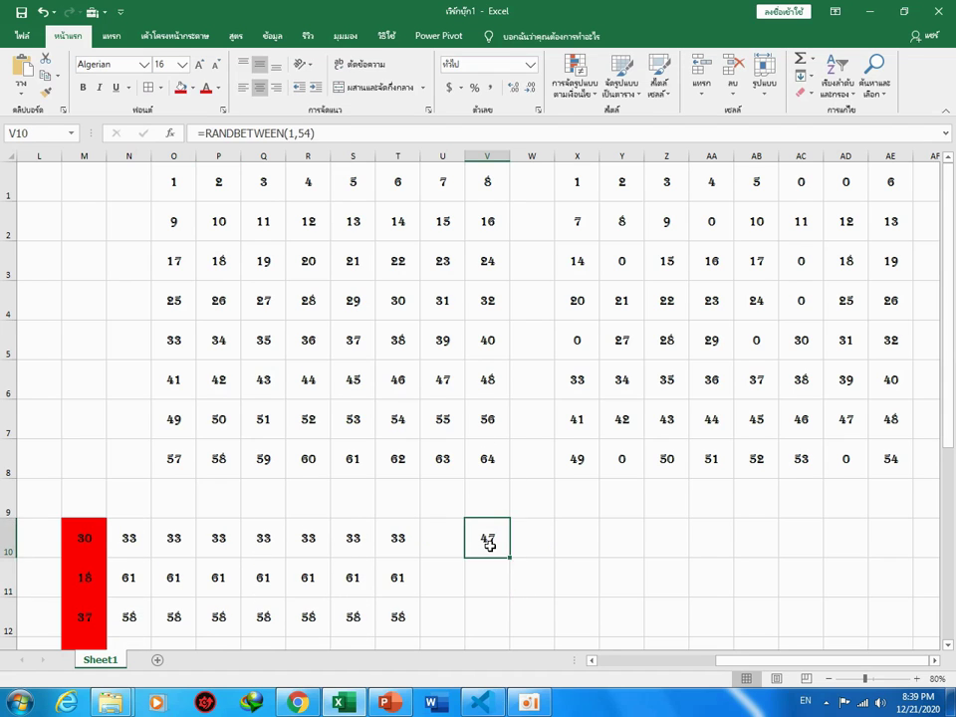
pyautogui.moveTo(509, 558); pyautogui.dragTo(553, 555)
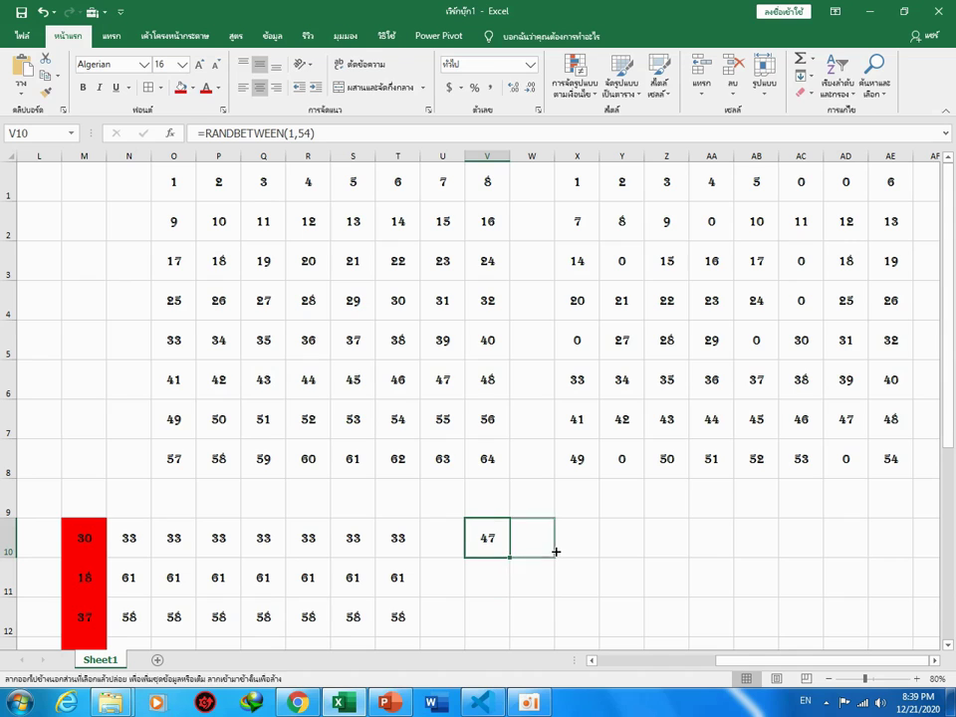
pyautogui.hotkey('ctrl', 'c')
pyautogui.click(493, 570)
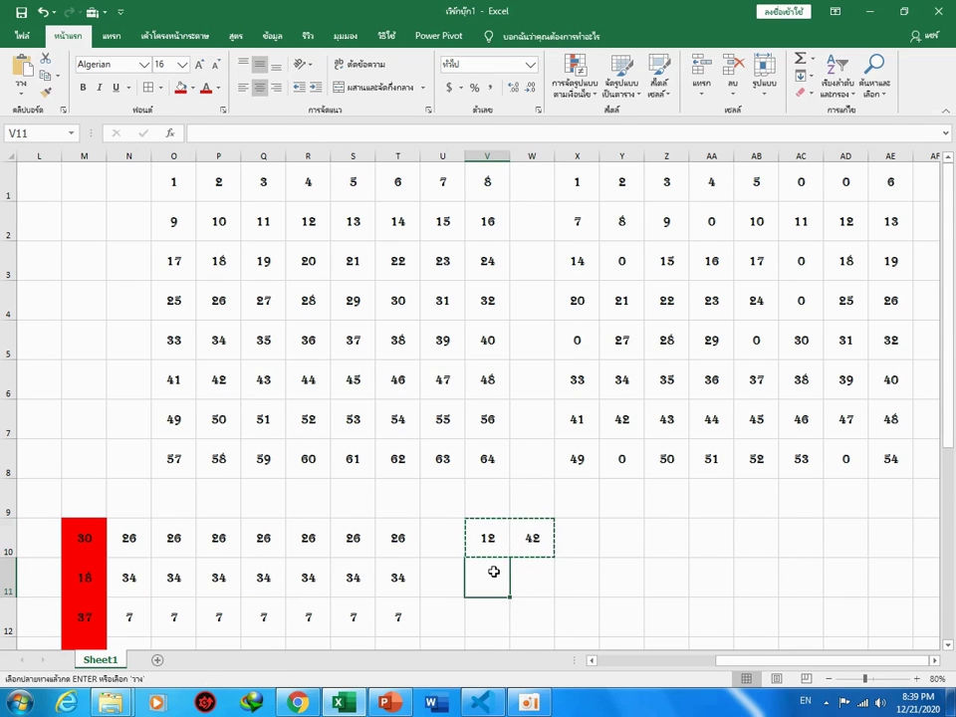
pyautogui.rightClick(493, 571)
pyautogui.press('Escape')
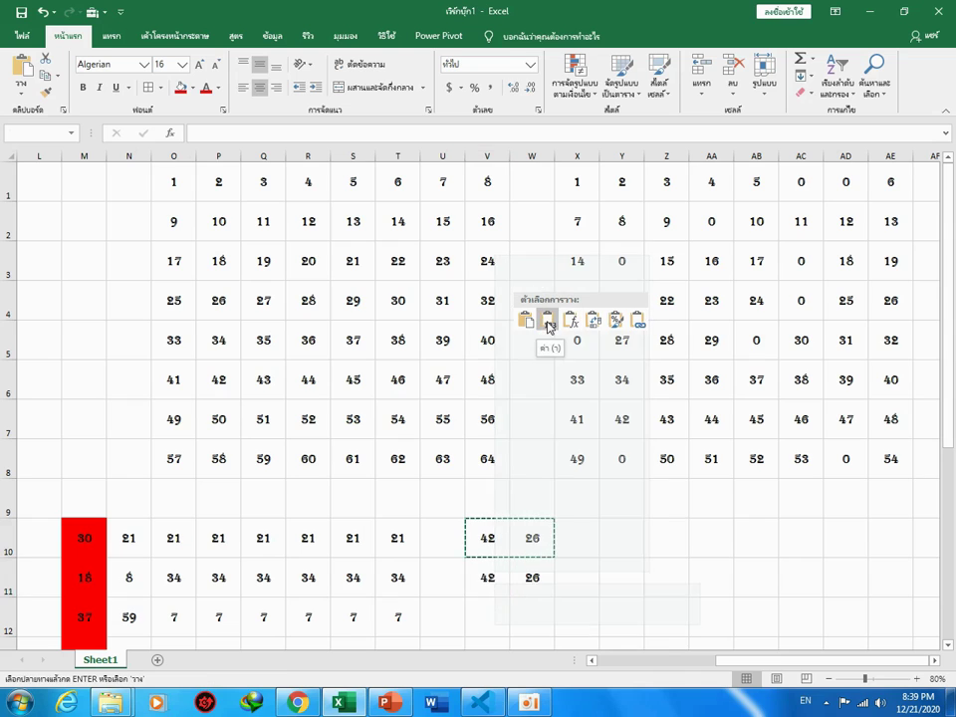
pyautogui.click(532, 551)
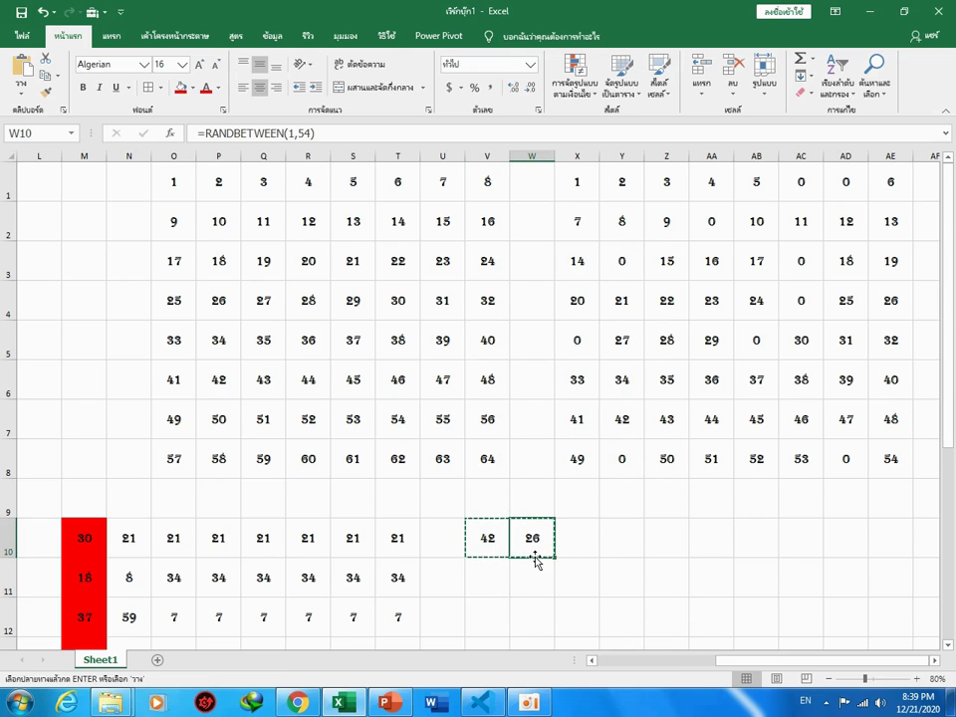
pyautogui.moveTo(536, 558); pyautogui.dragTo(485, 589)
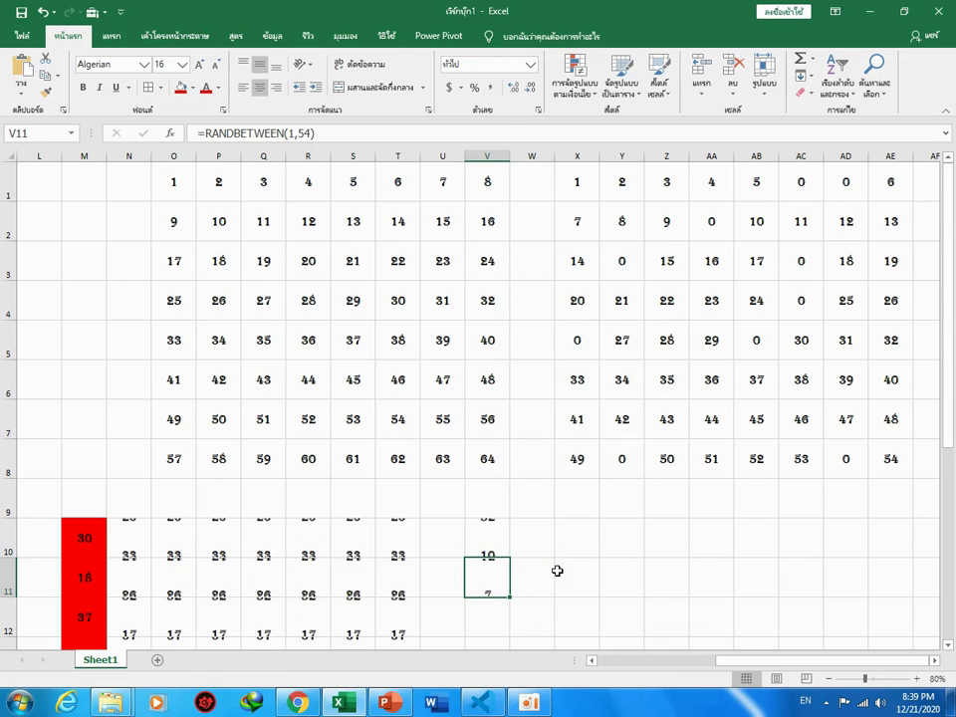
pyautogui.click(535, 545)
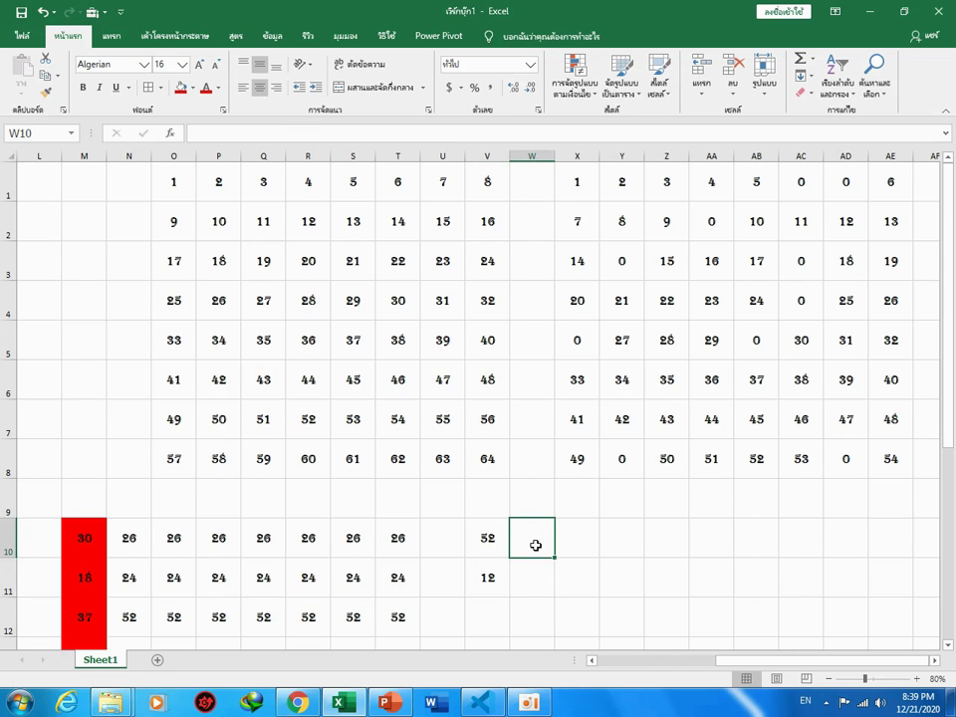
# Enter =V10 in W10.
pyautogui.write('=')
pyautogui.click(484, 540)
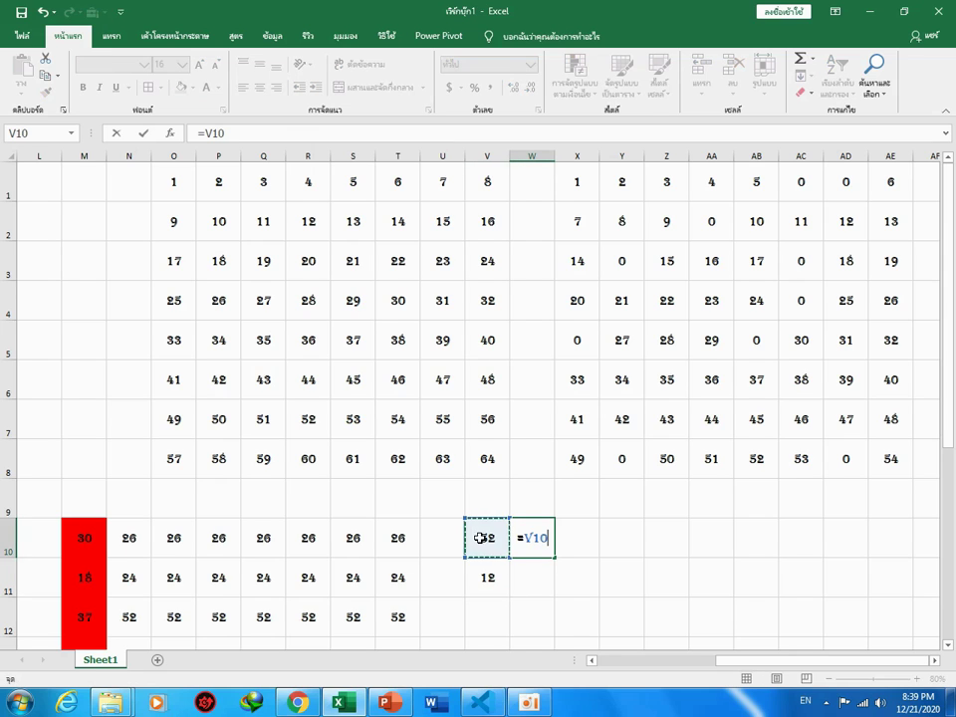
pyautogui.press('Return')
# Enter =IF(V11=V10,RANDBETWEEN(1,54),V11) in W11, then select W10:W11.
pyautogui.write('=i')
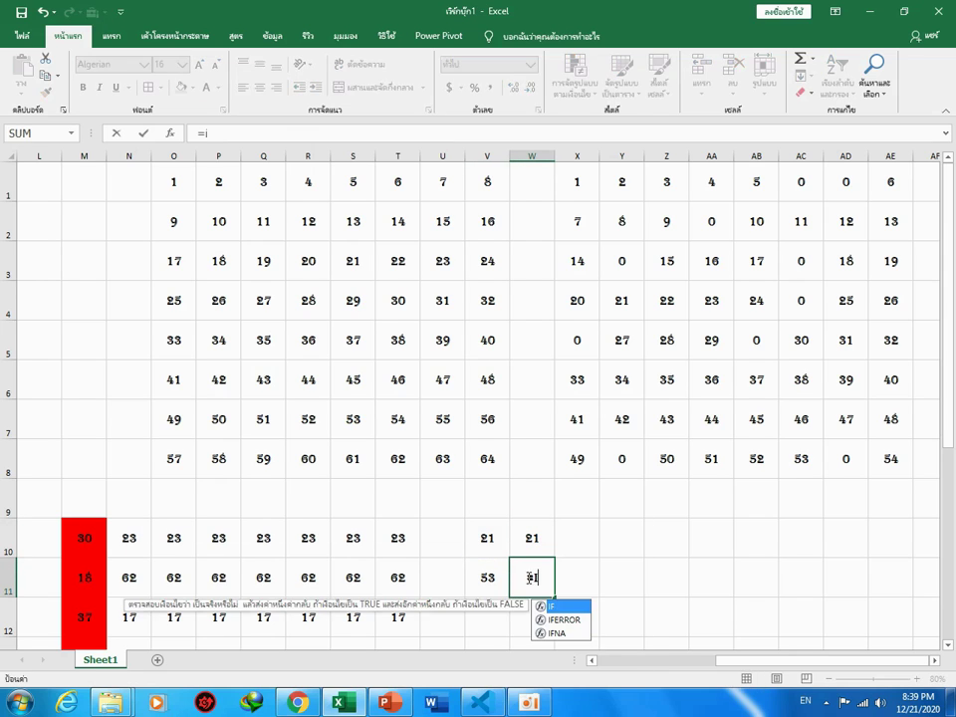
pyautogui.write('f(')
pyautogui.click(492, 575)
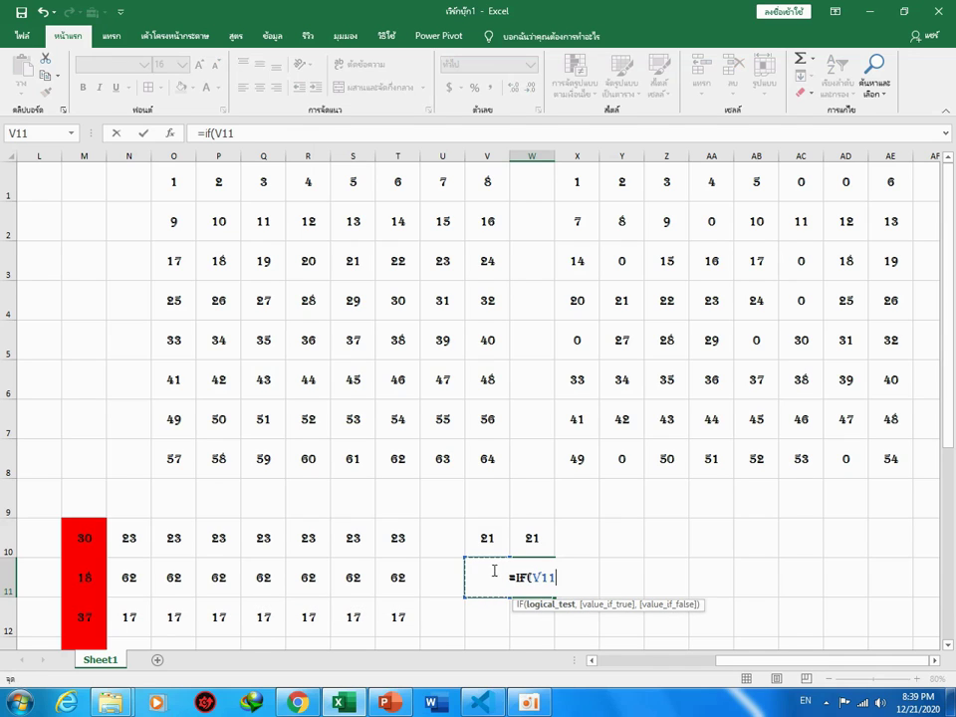
pyautogui.write('=')
pyautogui.click(484, 539)
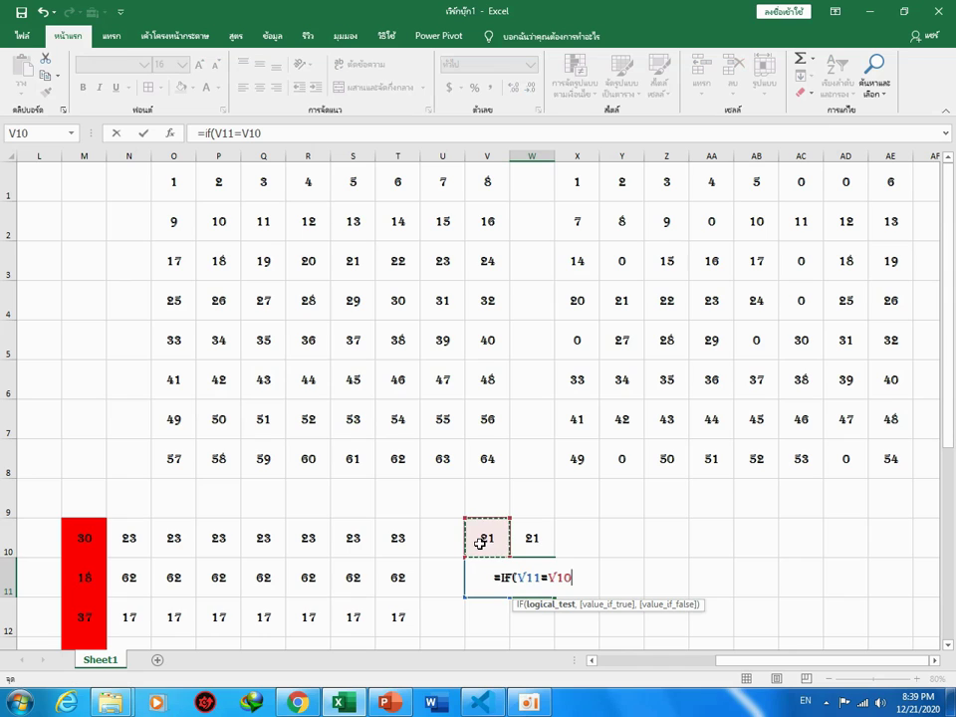
pyautogui.write(',ra')
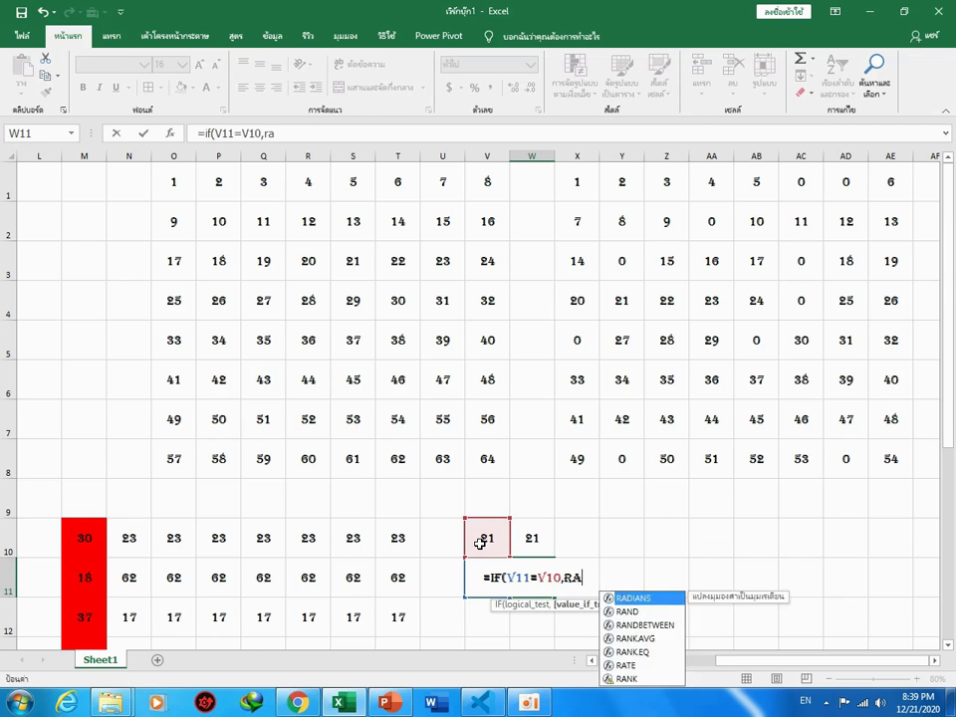
pyautogui.write('ndbetween')
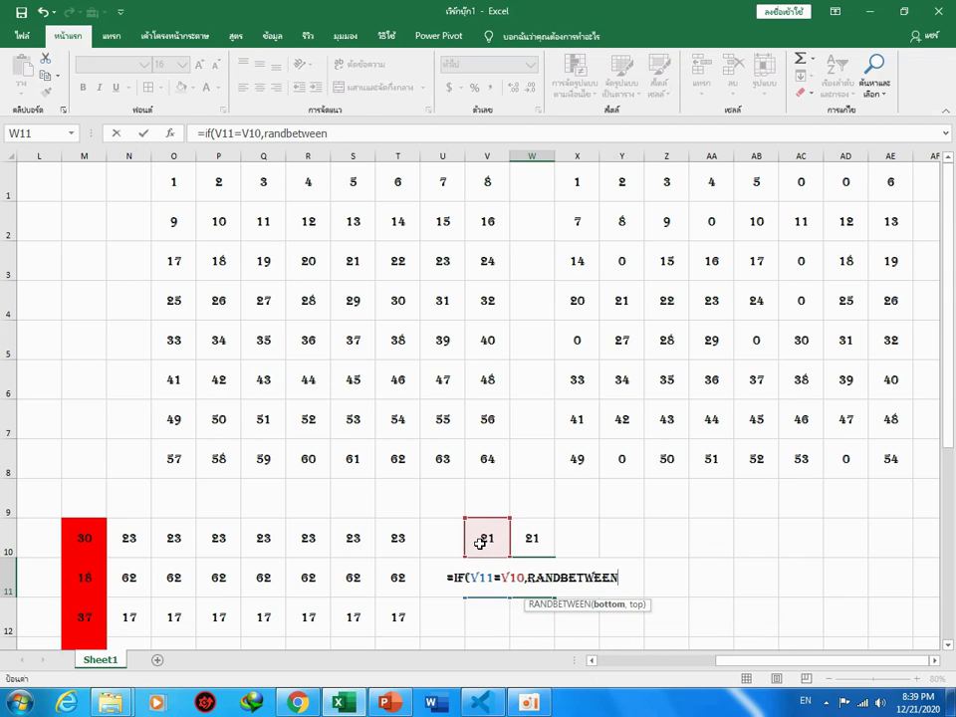
pyautogui.write('(1,54)')
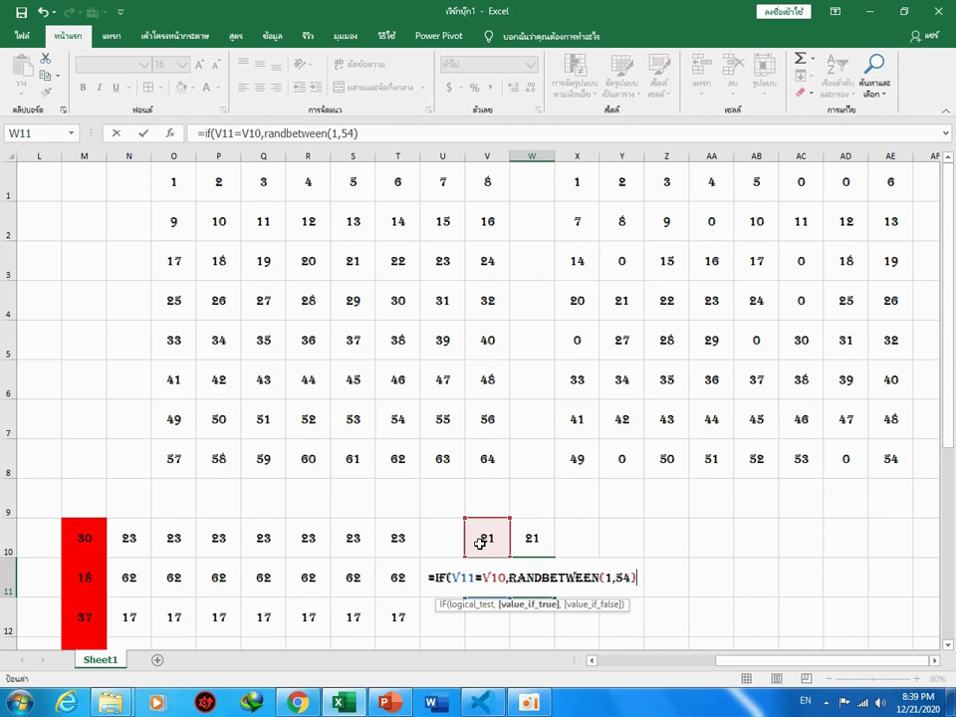
pyautogui.write('.')
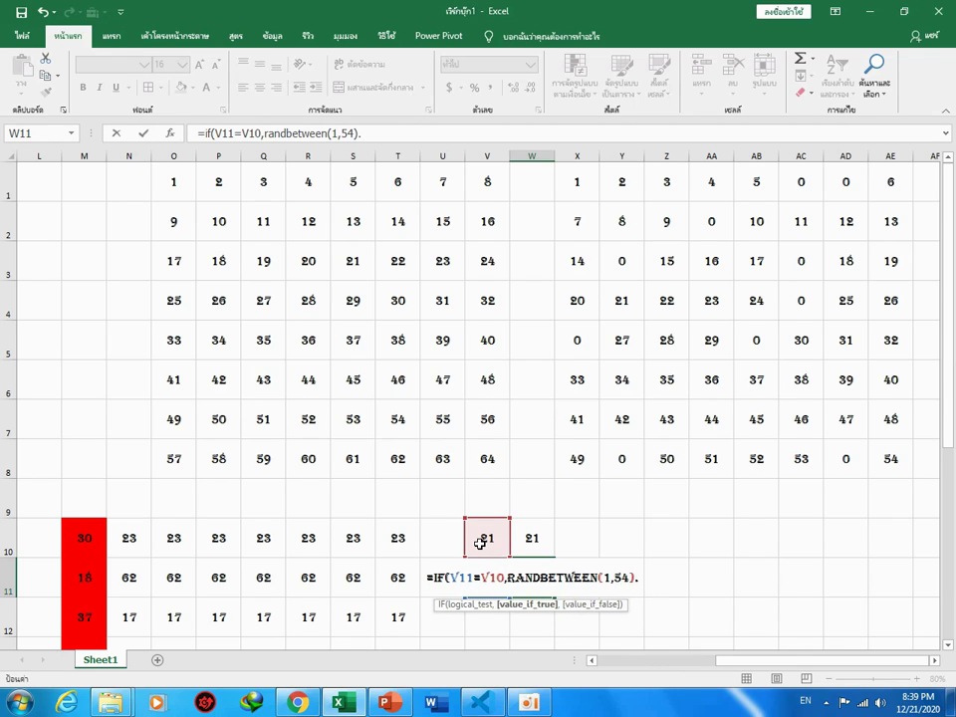
pyautogui.press('BackSpace')
pyautogui.write(',')
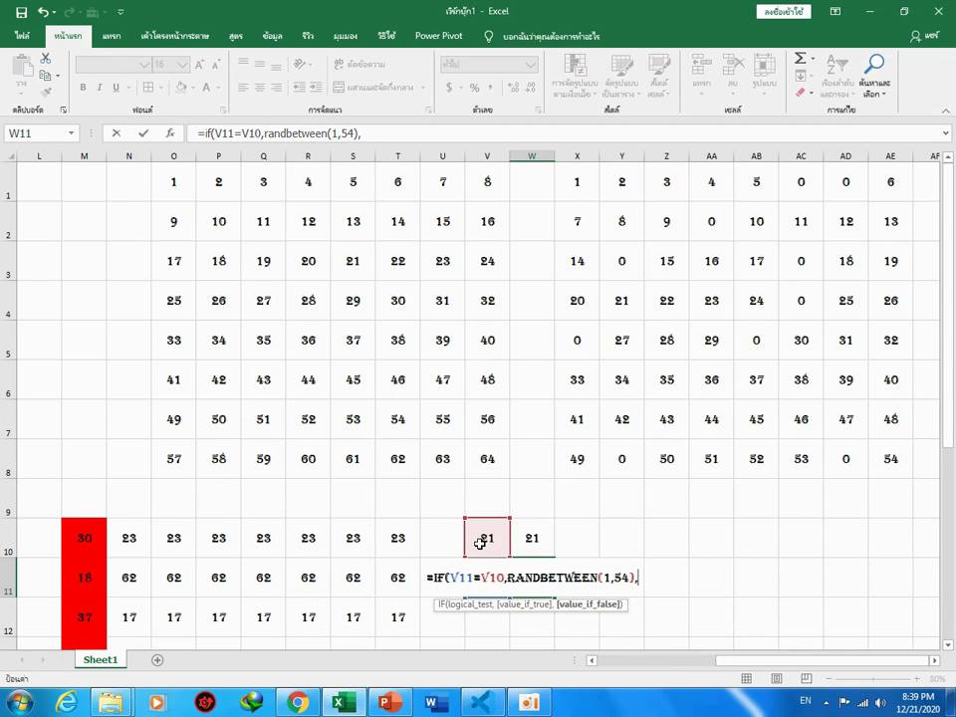
pyautogui.write('v11')
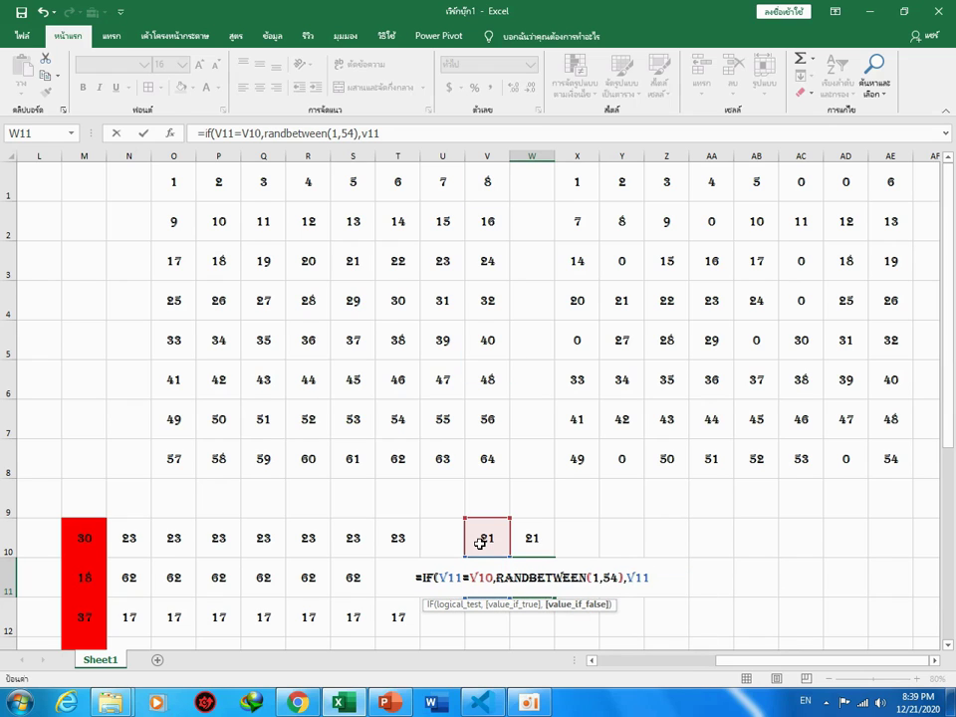
pyautogui.write(')')
pyautogui.press('Return')
pyautogui.click(546, 545)
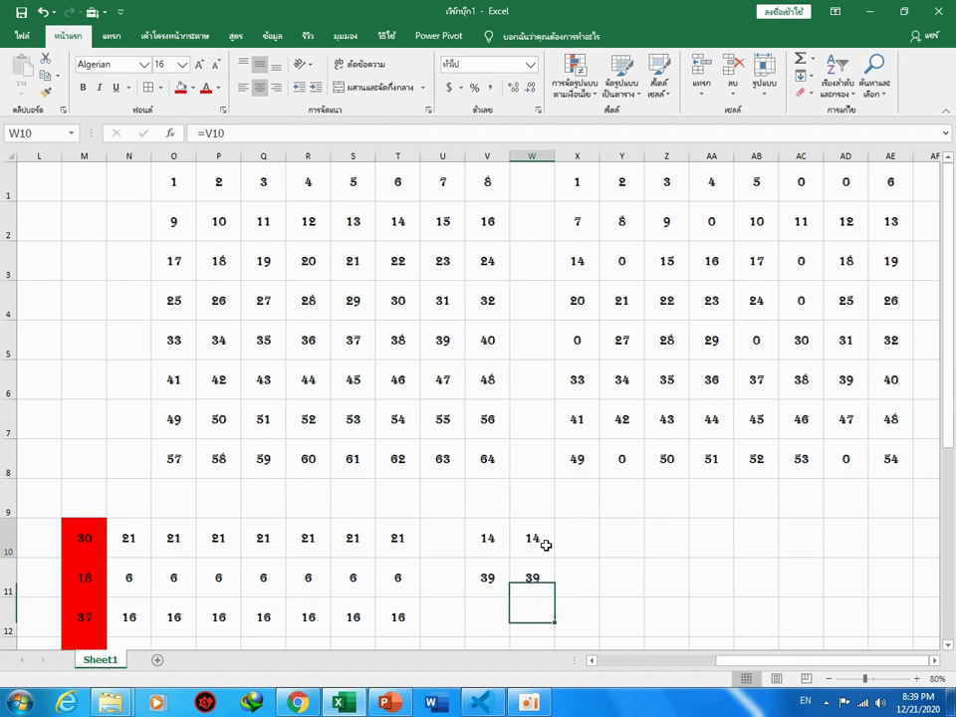
pyautogui.moveTo(554, 557)
pyautogui.mouseDown()
pyautogui.moveTo(547, 572)
pyautogui.moveTo(646, 600)
pyautogui.mouseUp()
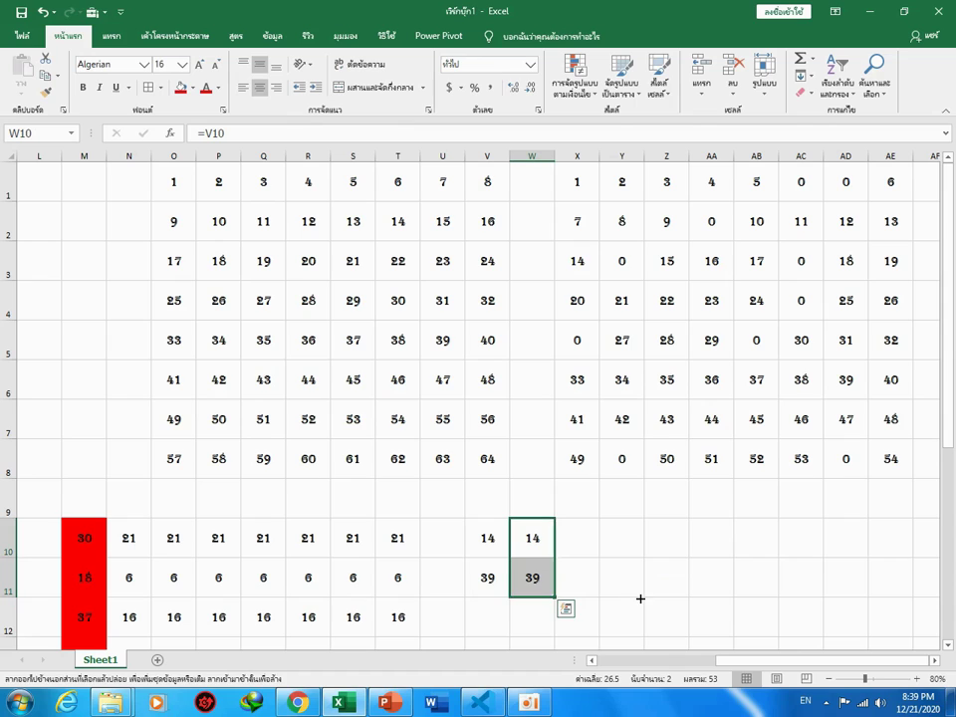
# Copy Y10:Y11 and paste the mine numbers 28 and 24 into Z10 as values.
pyautogui.click(774, 565)
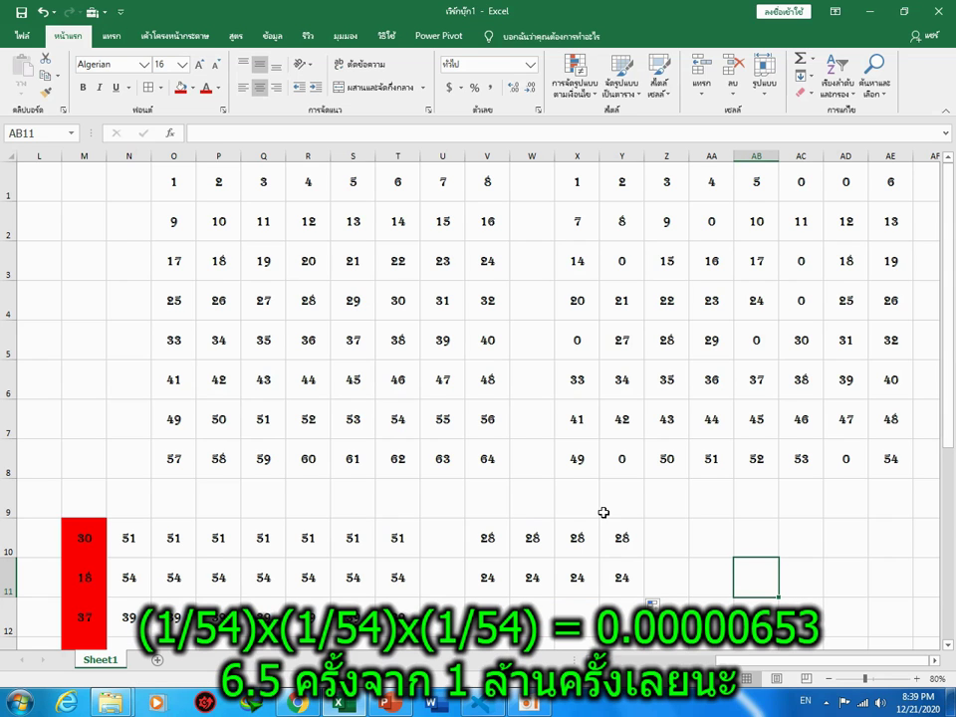
pyautogui.click(695, 504)
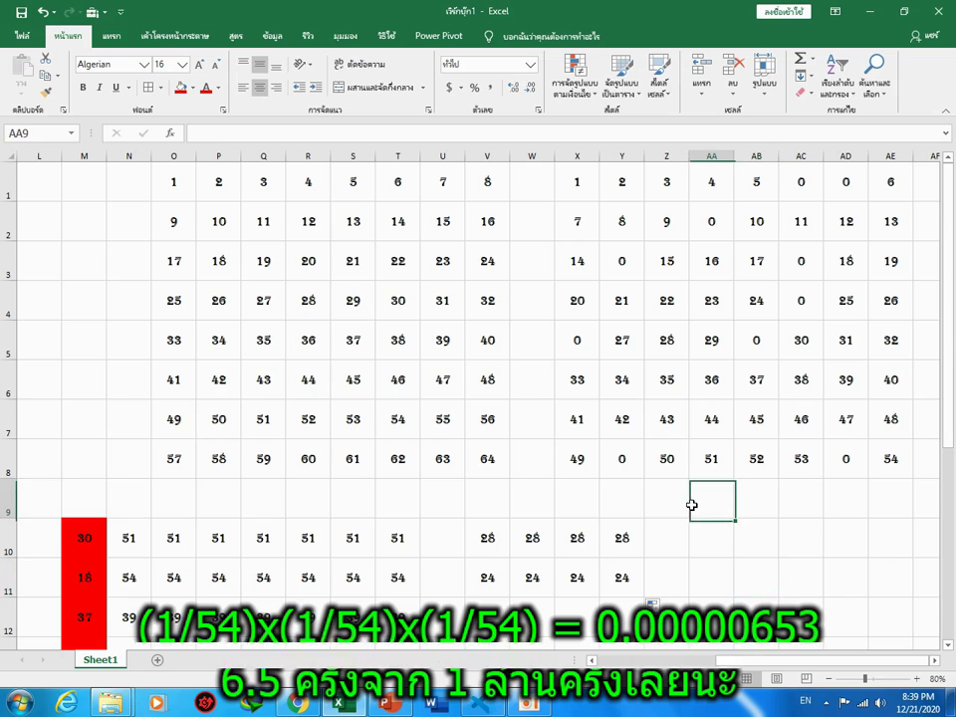
pyautogui.click(668, 556)
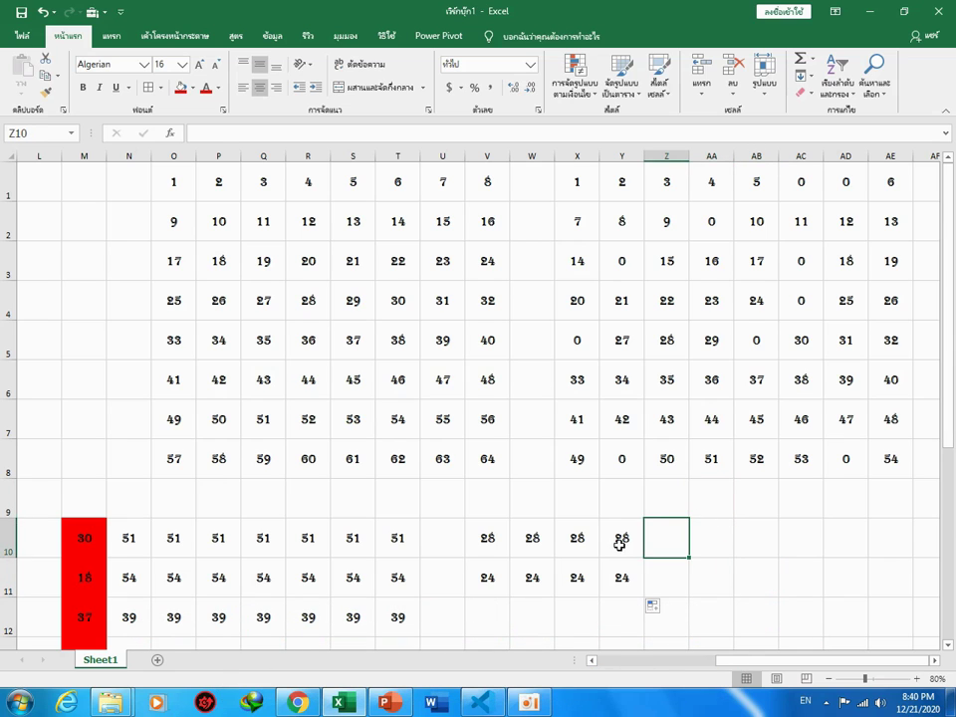
pyautogui.moveTo(618, 542); pyautogui.dragTo(631, 576)
pyautogui.rightClick(630, 576)
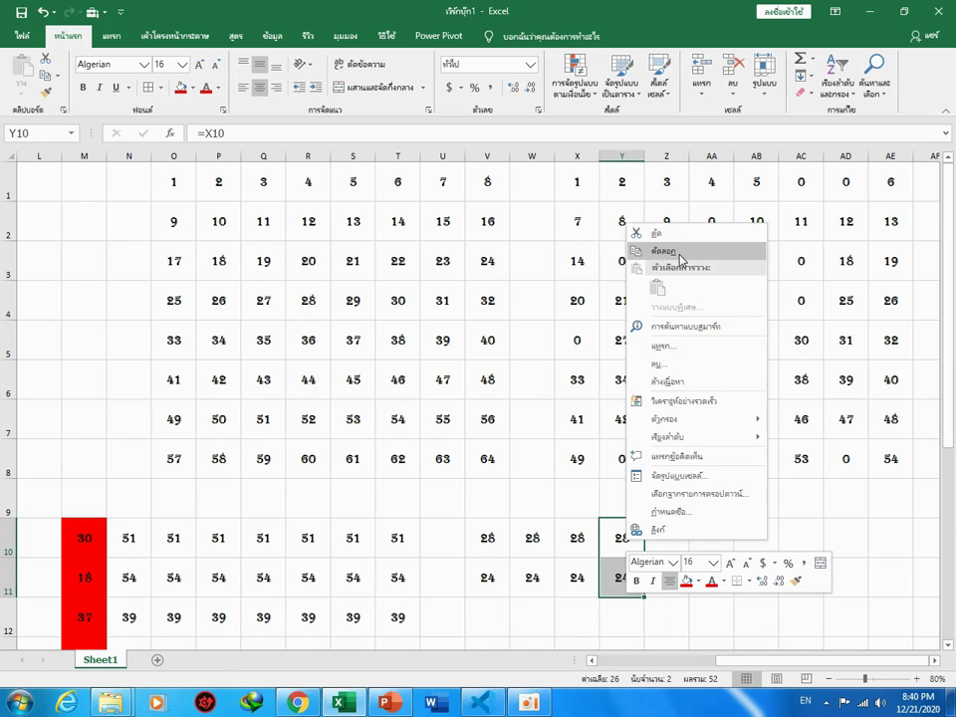
pyautogui.click(665, 251)
pyautogui.rightClick(673, 544)
pyautogui.click(723, 292)
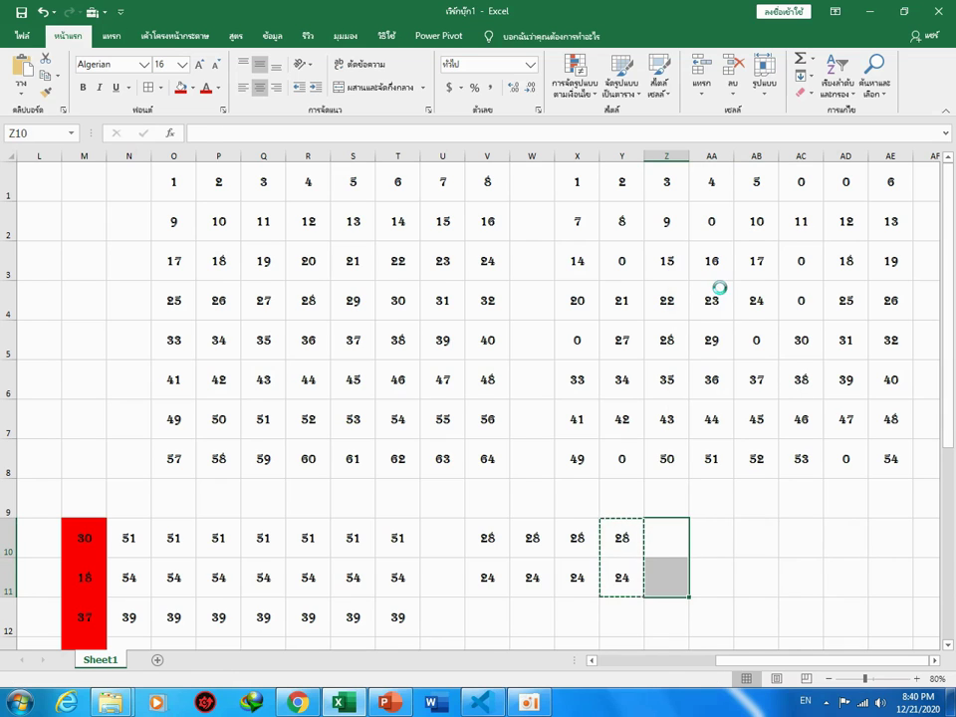
pyautogui.click(747, 550)
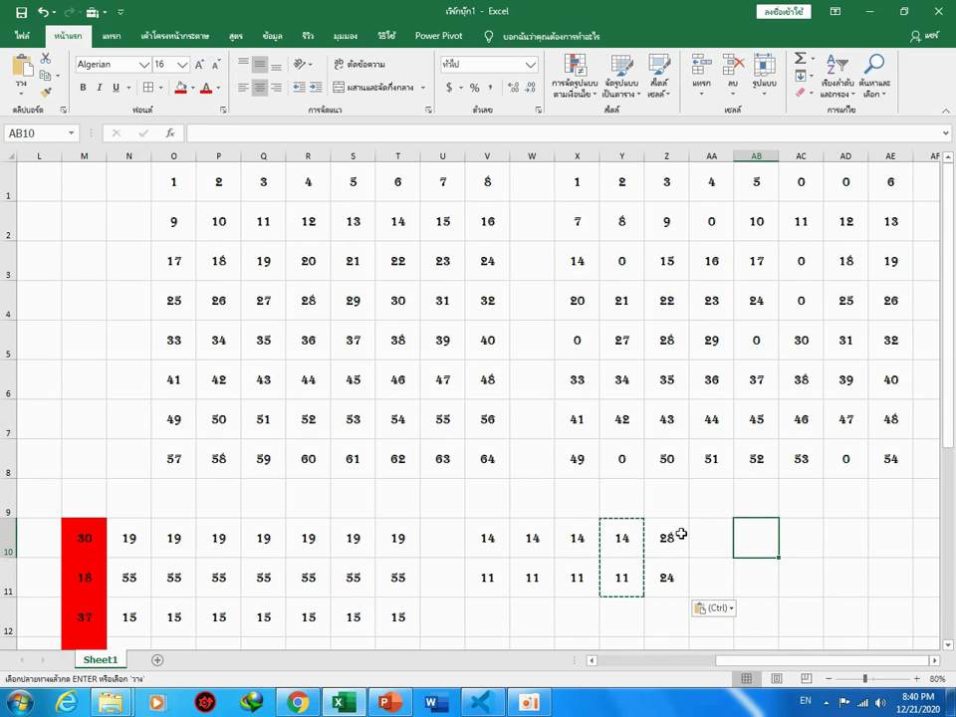
# Select the MINESWEEPER grid C3:J10 and start a new formula-based conditional formatting rule.
pyautogui.moveTo(717, 661); pyautogui.dragTo(596, 667)
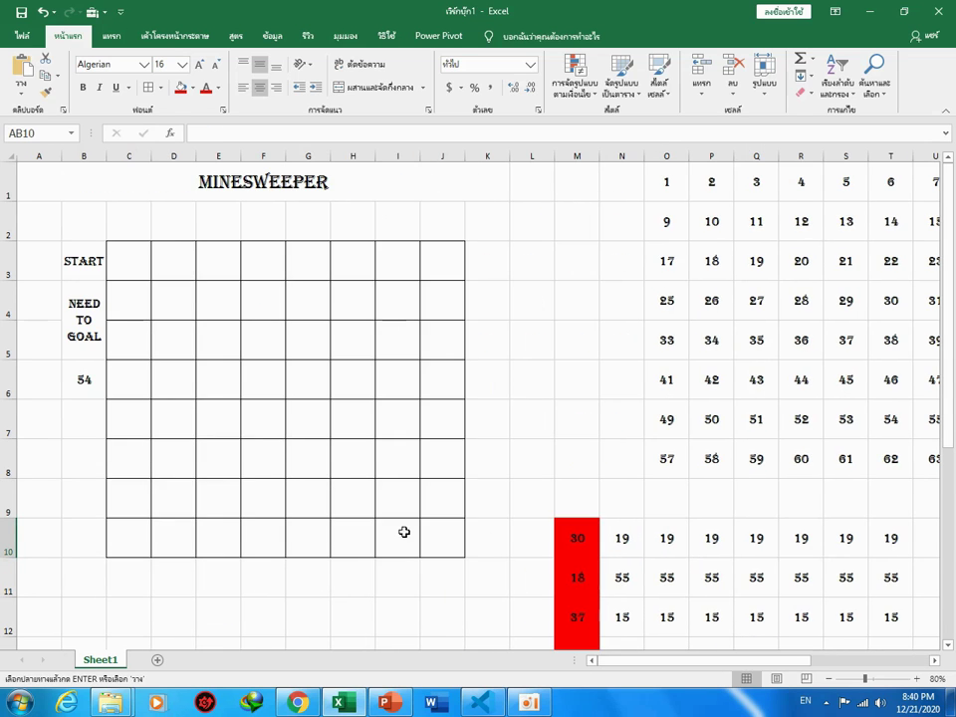
pyautogui.moveTo(141, 264); pyautogui.dragTo(439, 536)
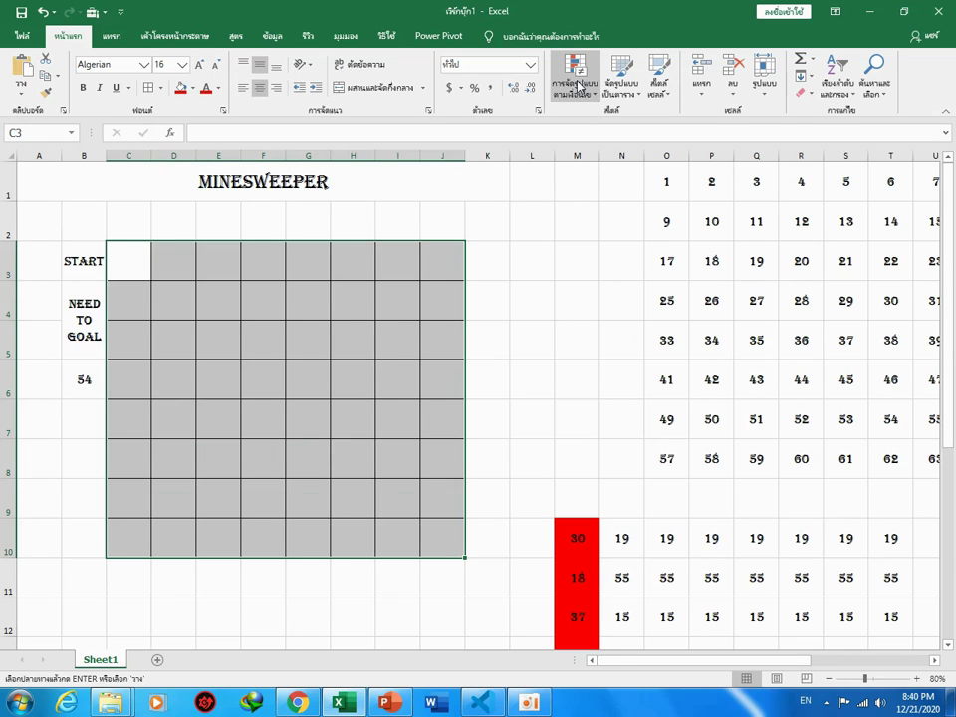
pyautogui.click(577, 84)
pyautogui.click(607, 282)
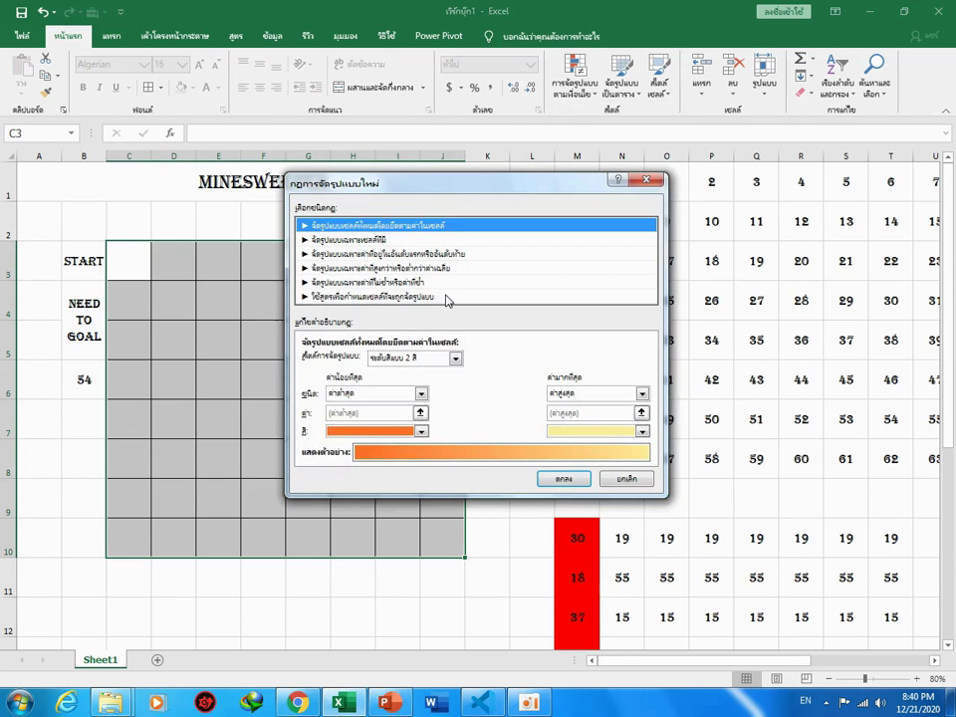
pyautogui.click(527, 294)
pyautogui.click(556, 358)
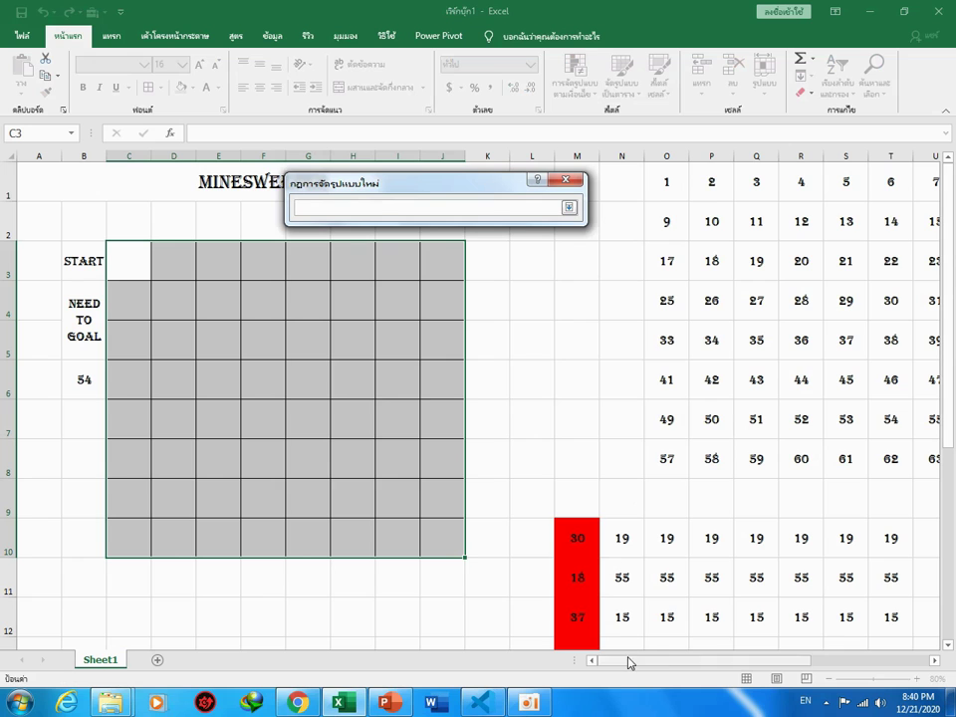
pyautogui.moveTo(629, 662); pyautogui.dragTo(747, 662)
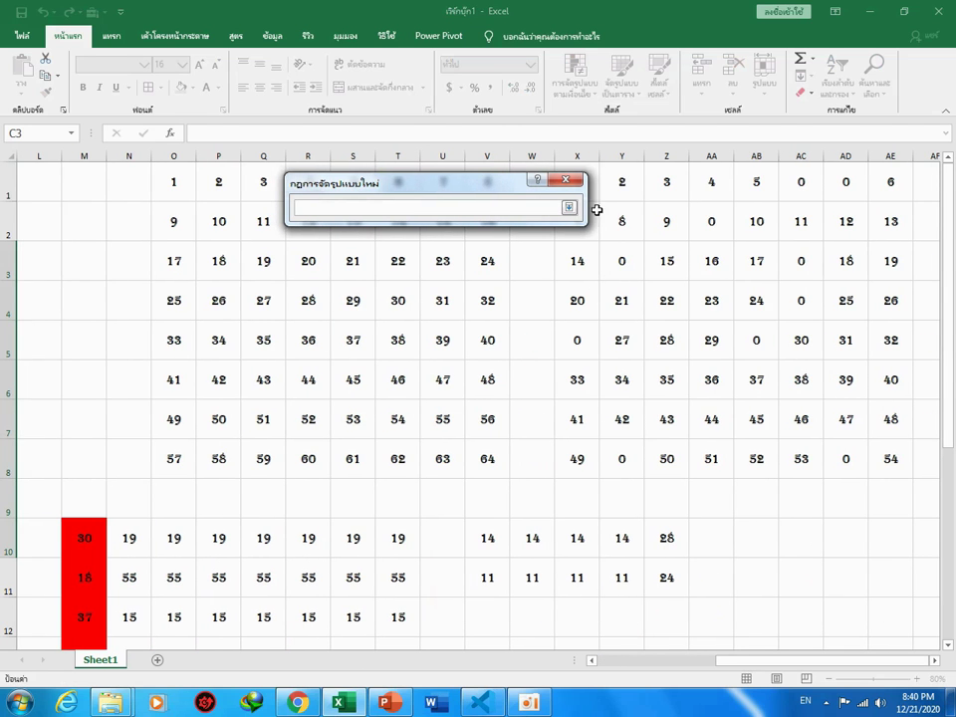
pyautogui.moveTo(594, 196)
pyautogui.mouseDown()
pyautogui.moveTo(876, 477)
pyautogui.moveTo(883, 466)
pyautogui.mouseUp()
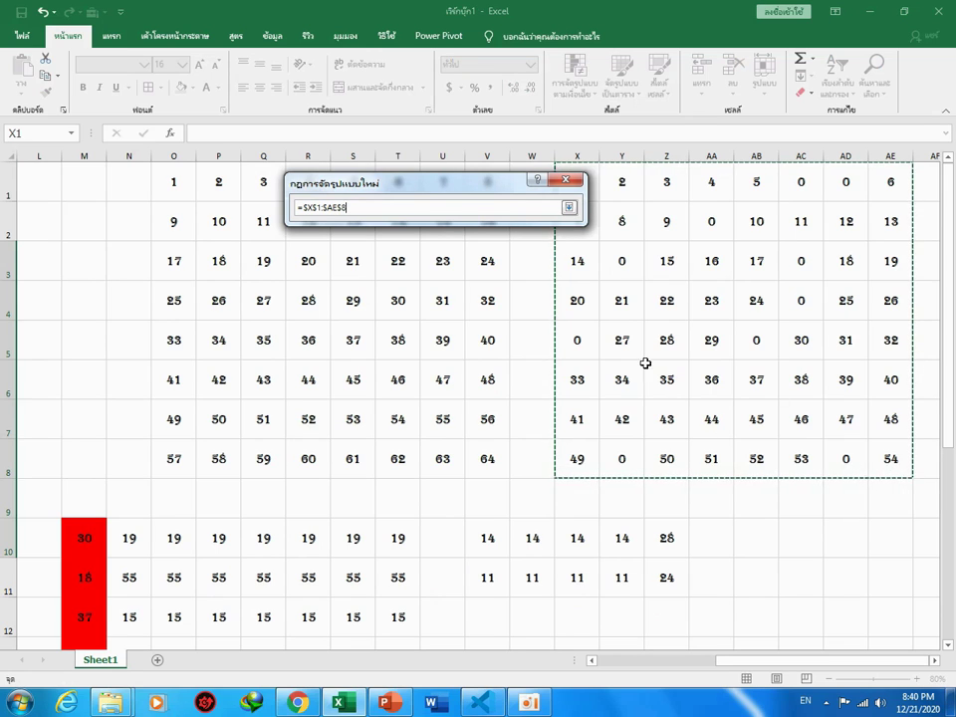
# Write the rule formula =if(countif($Z$10:$Z$11,X1)=1) with X1 kept relative.
pyautogui.click(386, 210)
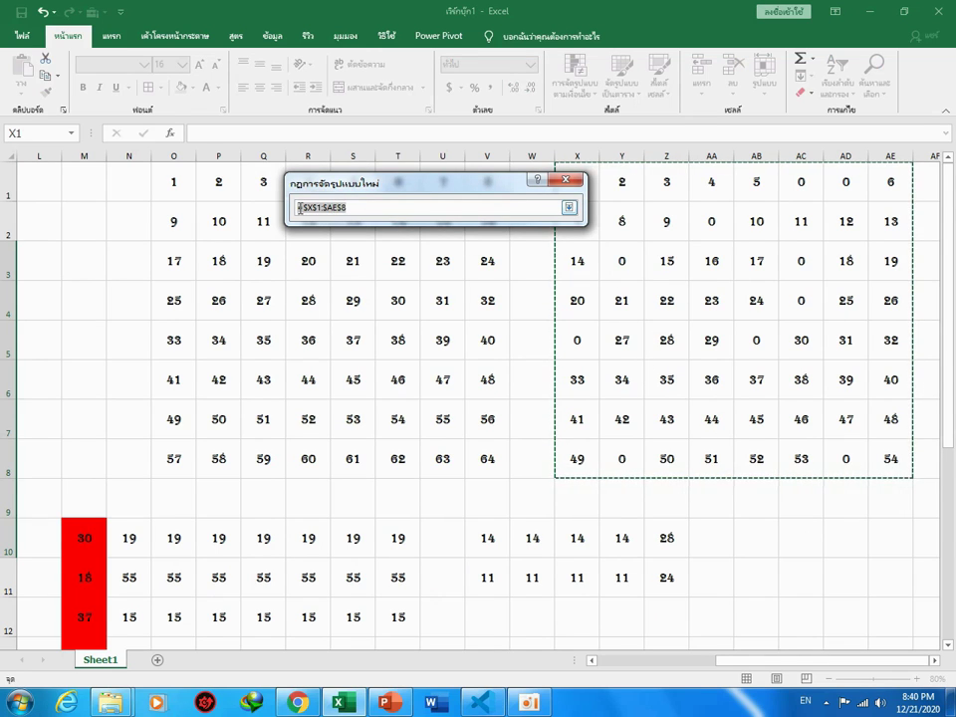
pyautogui.click(360, 209)
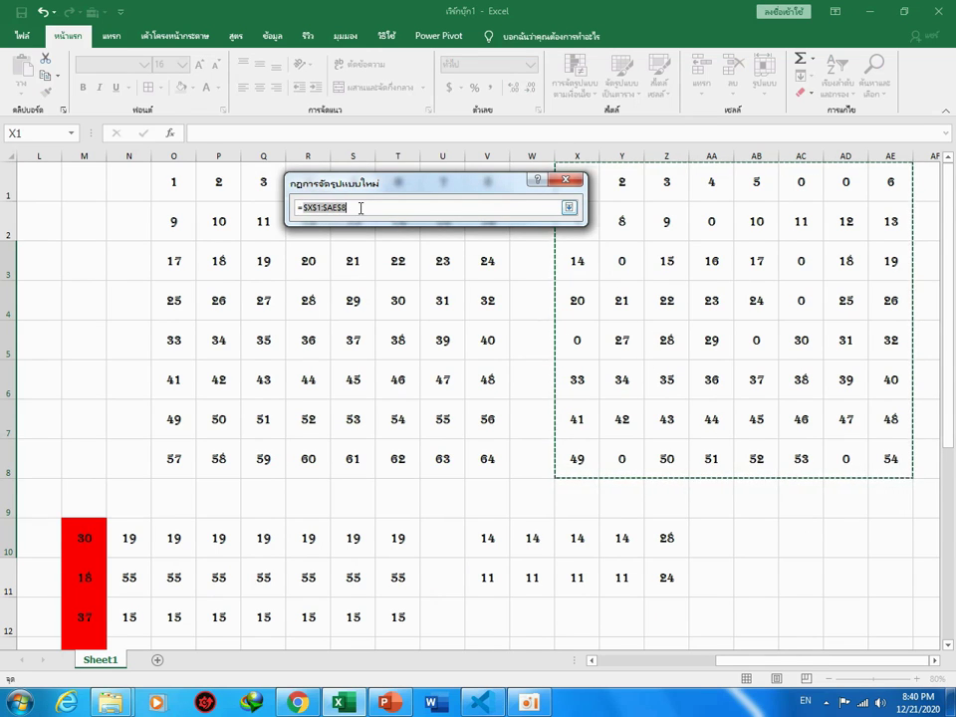
pyautogui.hotkey('ctrl', 'a')
pyautogui.write('=if')
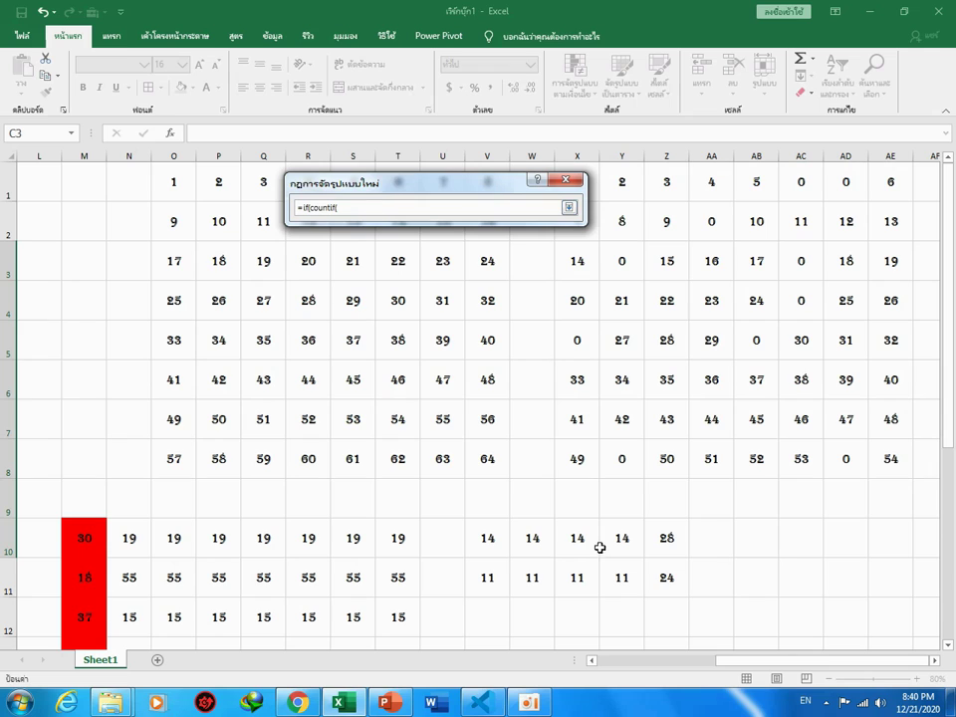
pyautogui.moveTo(667, 539); pyautogui.dragTo(668, 575)
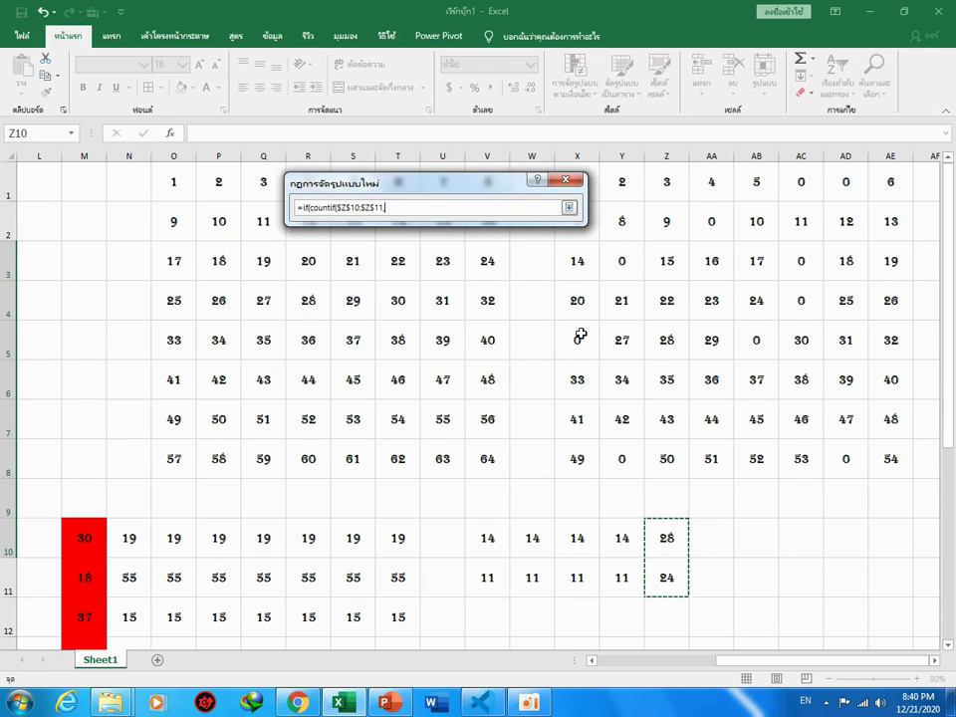
pyautogui.write(',')
pyautogui.moveTo(491, 187); pyautogui.dragTo(472, 252)
pyautogui.click(577, 182)
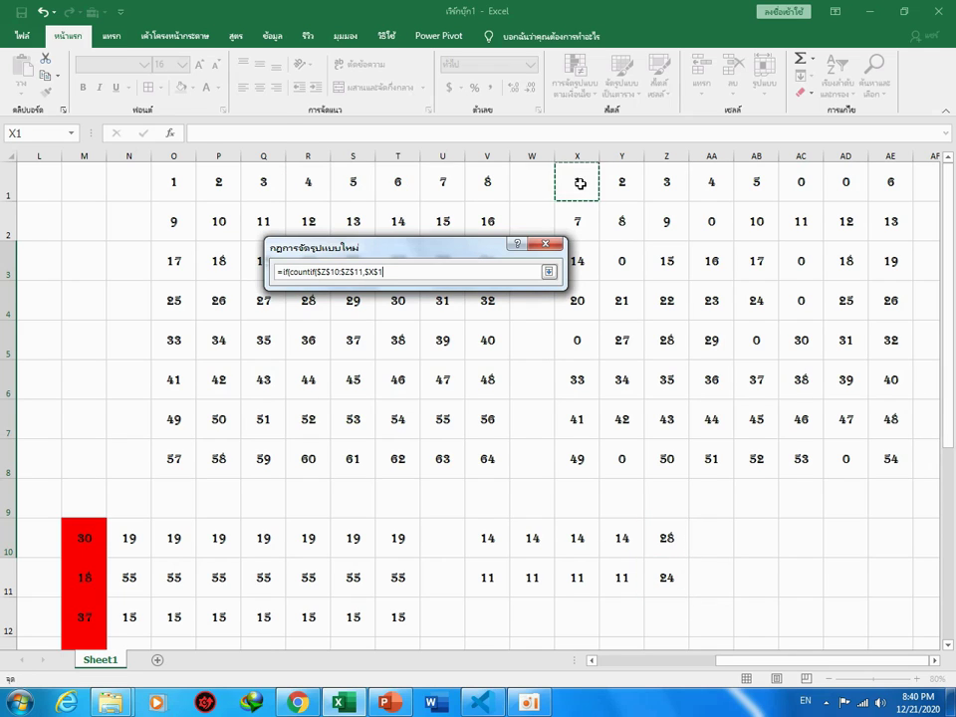
pyautogui.click(366, 271)
pyautogui.press('BackSpace')
pyautogui.write(')=1)')
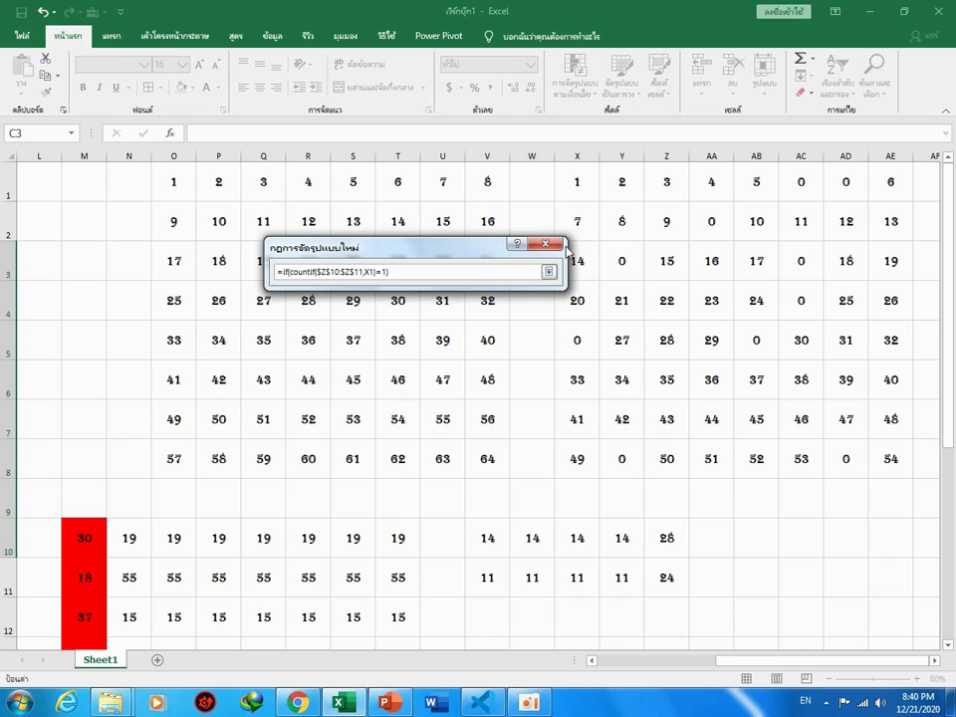
pyautogui.click(547, 271)
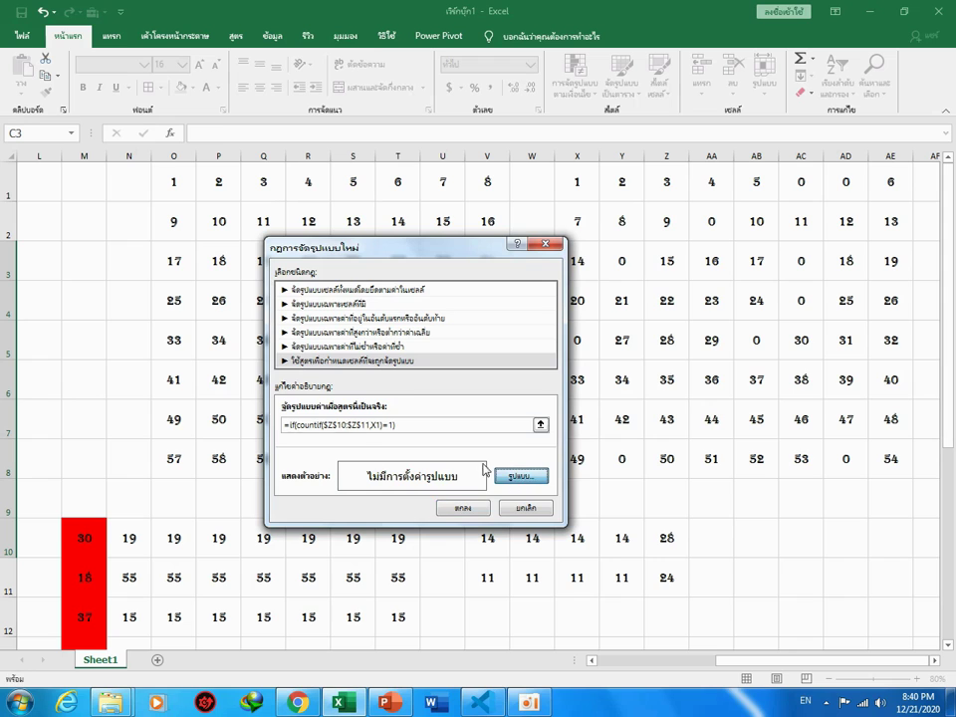
# Give the rule a green cell fill.
pyautogui.click(520, 477)
pyautogui.click(440, 133)
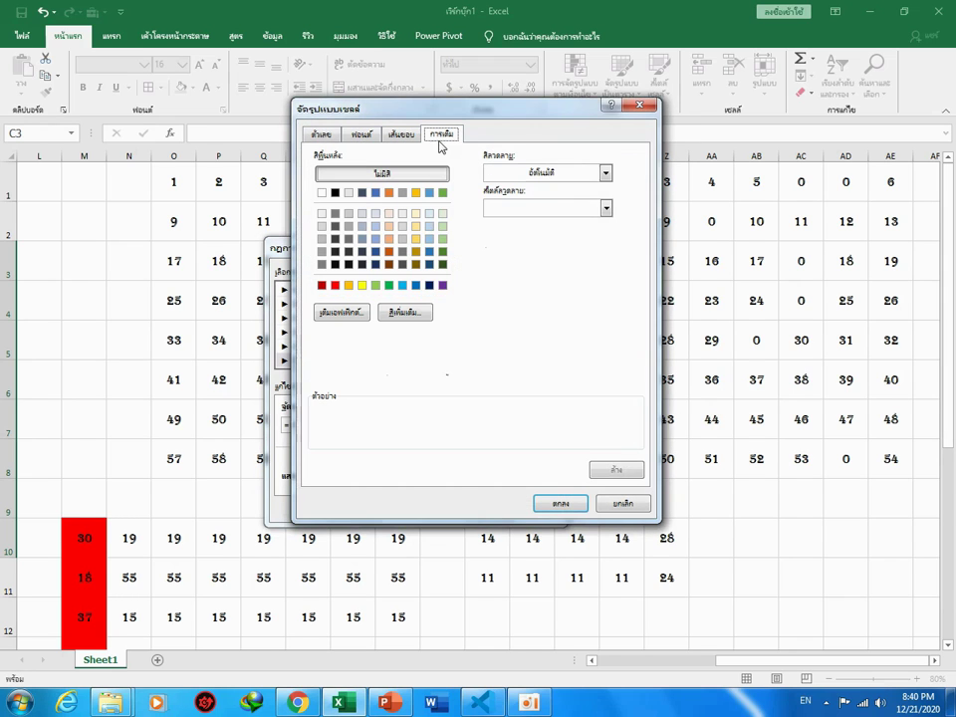
pyautogui.click(388, 285)
pyautogui.click(536, 500)
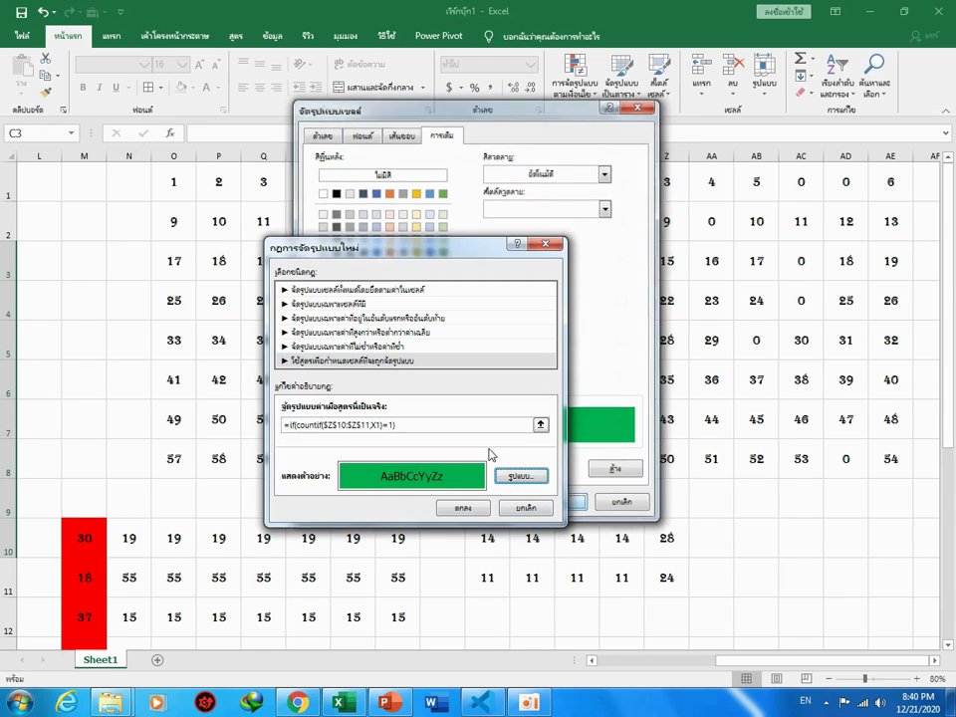
# Drop the IF wrapper so the rule reads =countif($Z$10:$Z$11,X1)=1, and apply it.
pyautogui.click(456, 507)
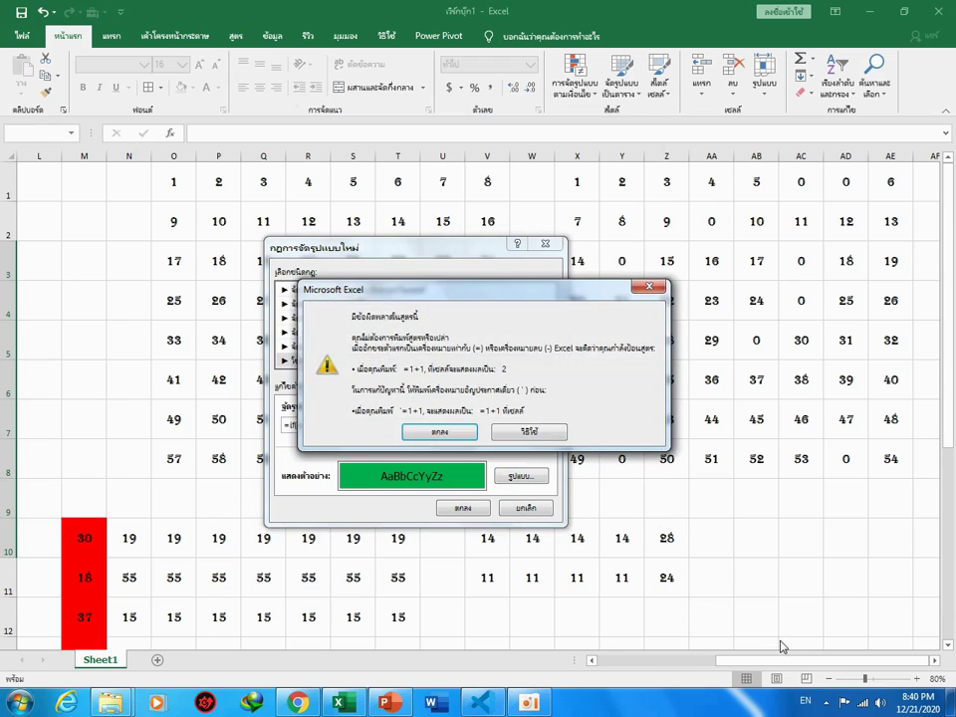
pyautogui.click(441, 432)
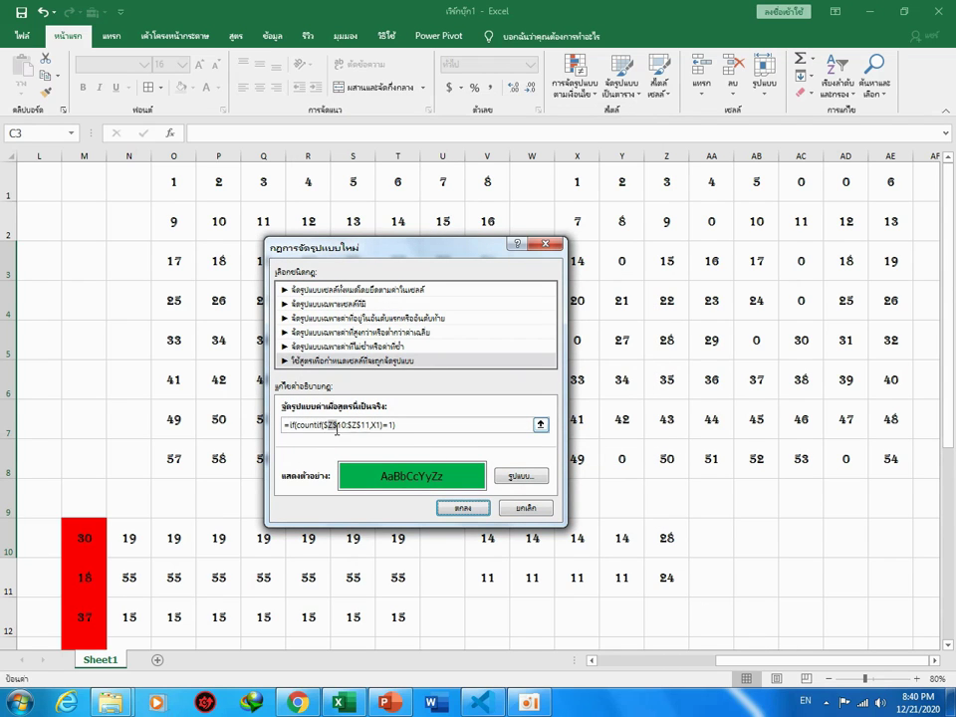
pyautogui.click(292, 425)
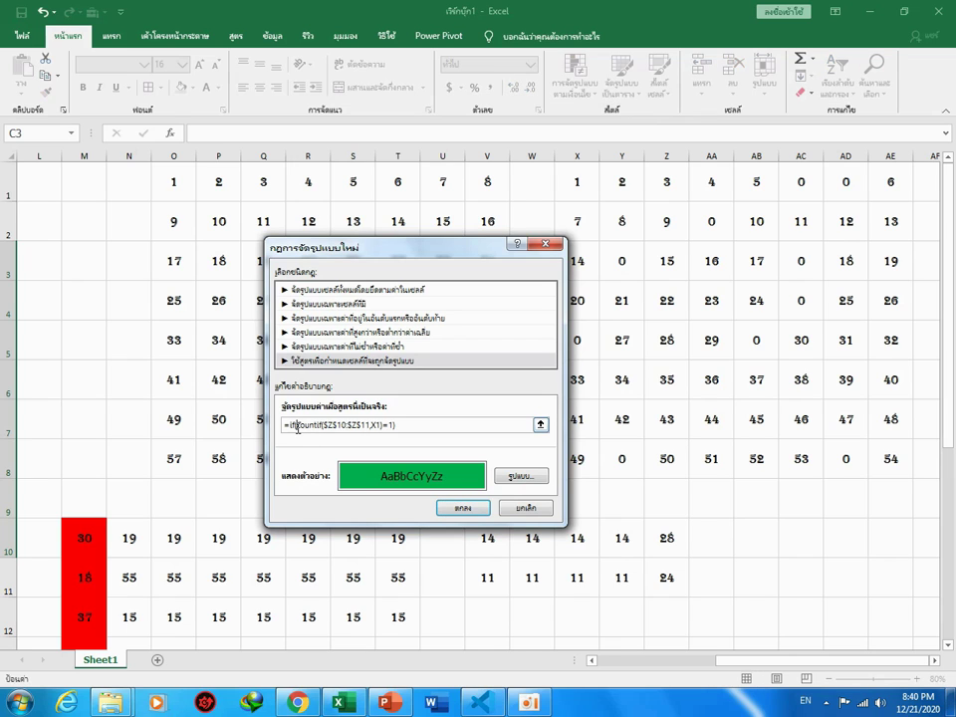
pyautogui.press('BackSpace')
pyautogui.press('BackSpace')
pyautogui.press('BackSpace')
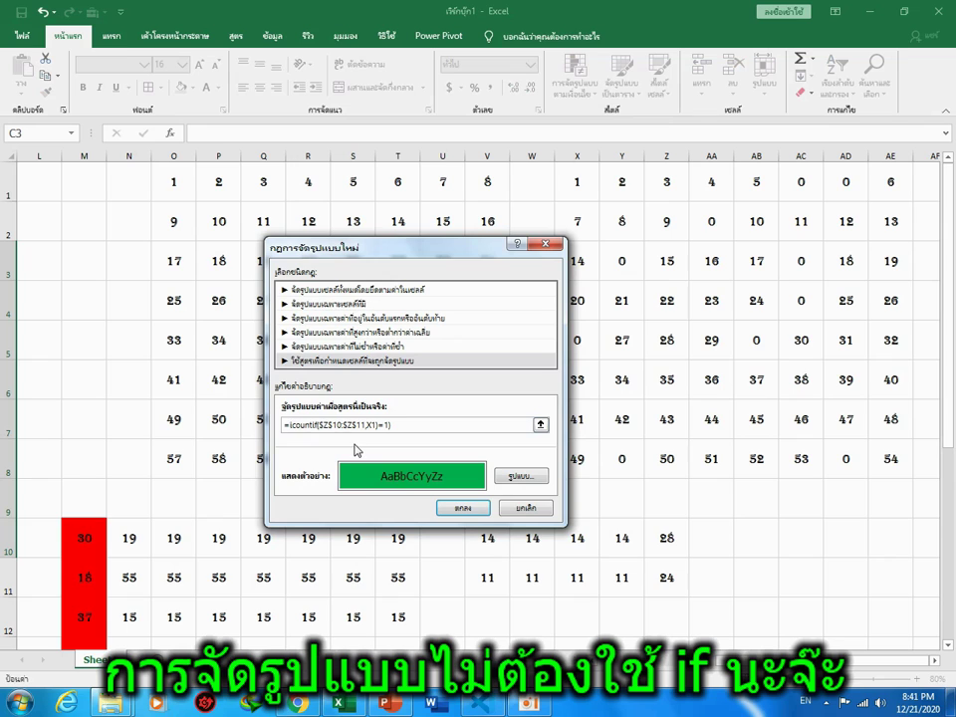
pyautogui.press('BackSpace')
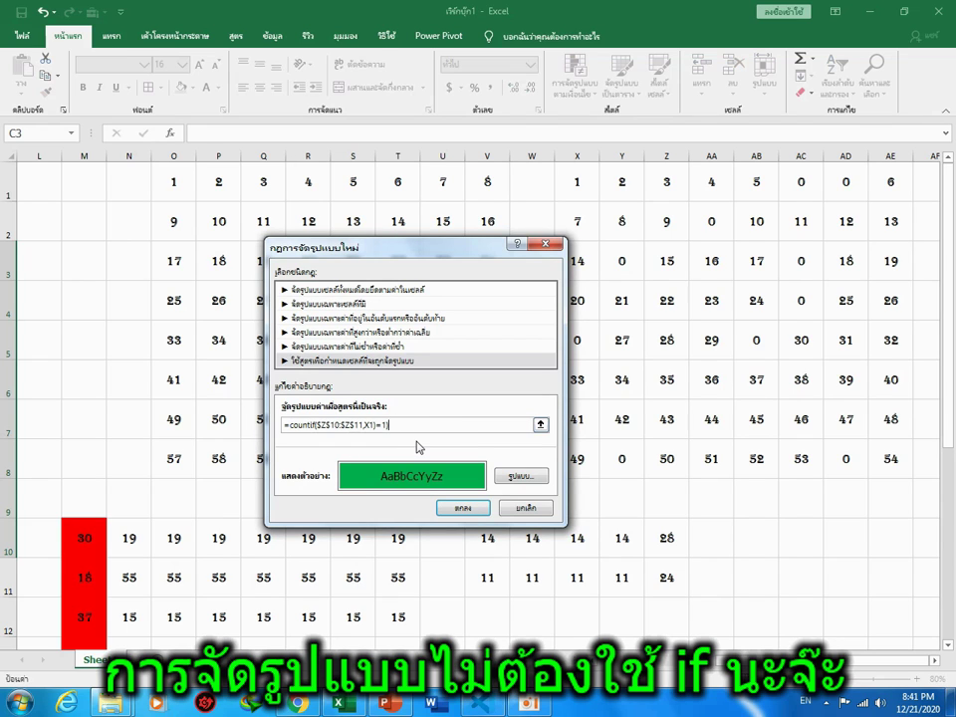
pyautogui.click(454, 507)
pyautogui.moveTo(787, 659); pyautogui.dragTo(637, 659)
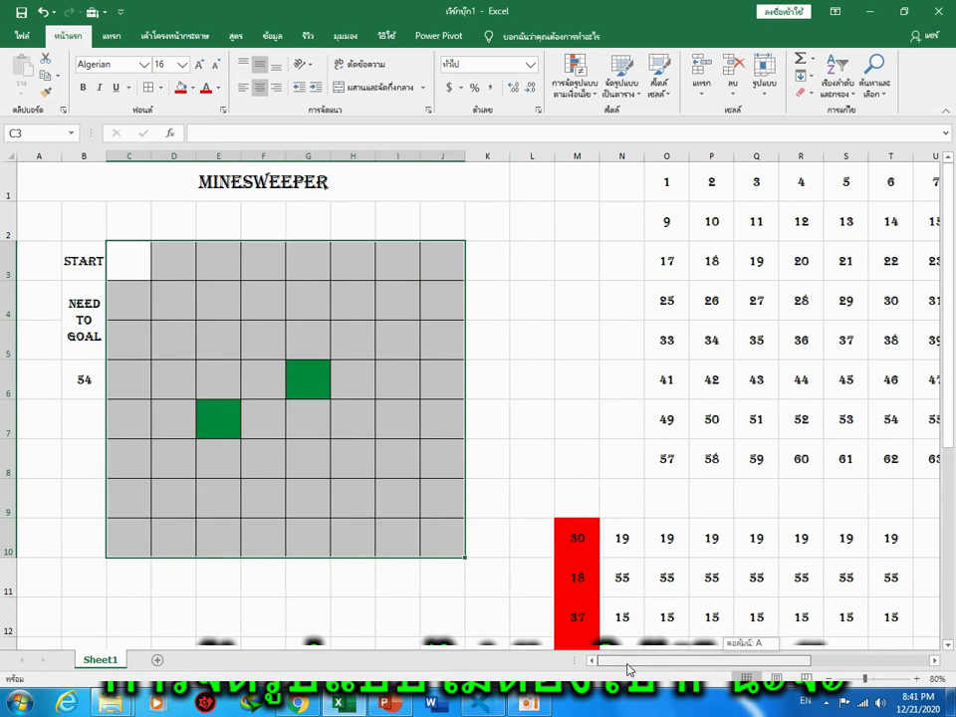
pyautogui.click(563, 428)
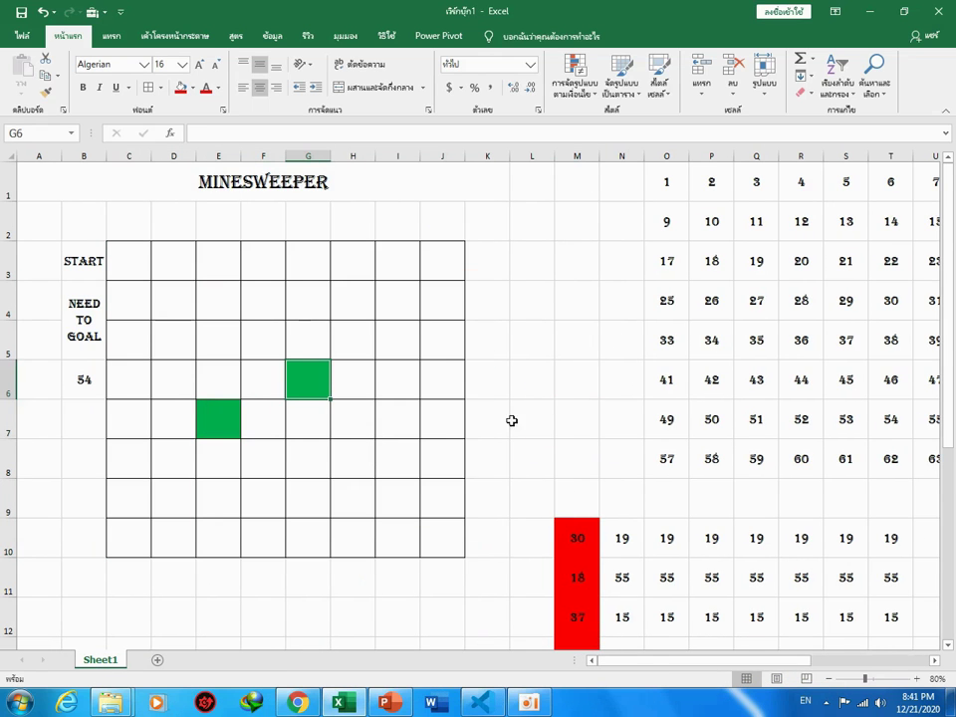
pyautogui.click(513, 420)
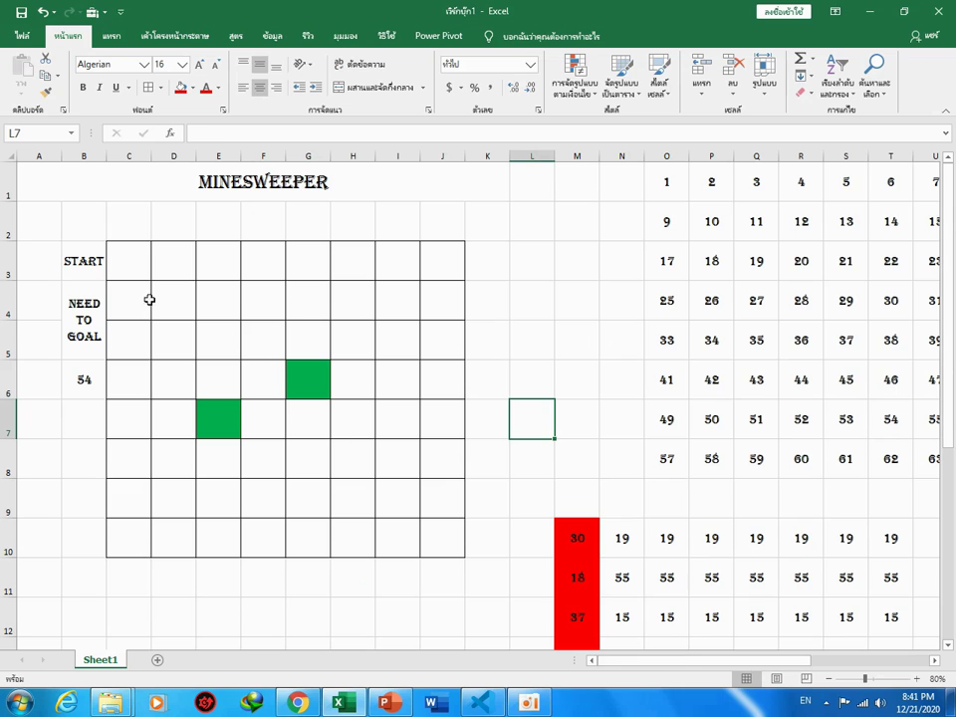
pyautogui.click(140, 271)
pyautogui.click(182, 271)
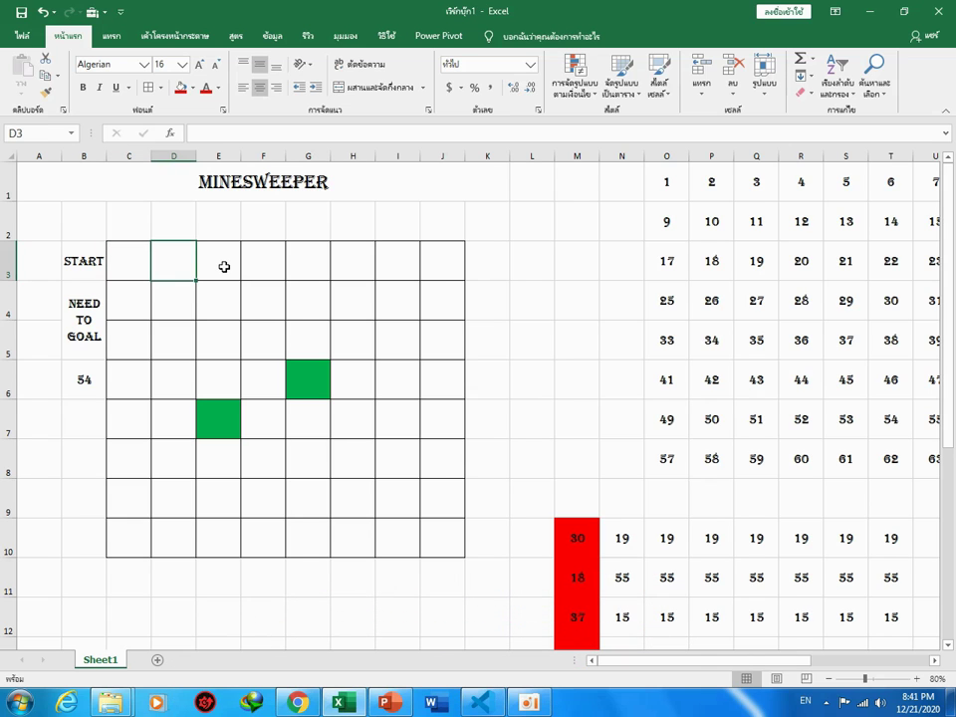
# Type the label INPUT into AF9, right of the numbered reveal grid.
pyautogui.moveTo(642, 661); pyautogui.dragTo(727, 660)
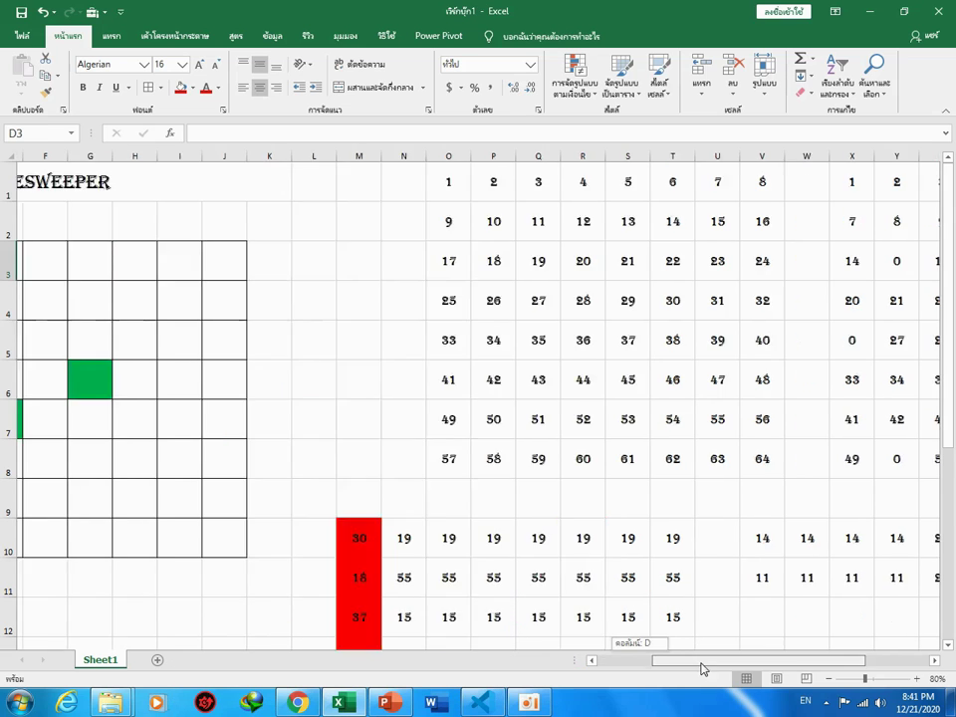
pyautogui.moveTo(311, 184); pyautogui.dragTo(619, 457)
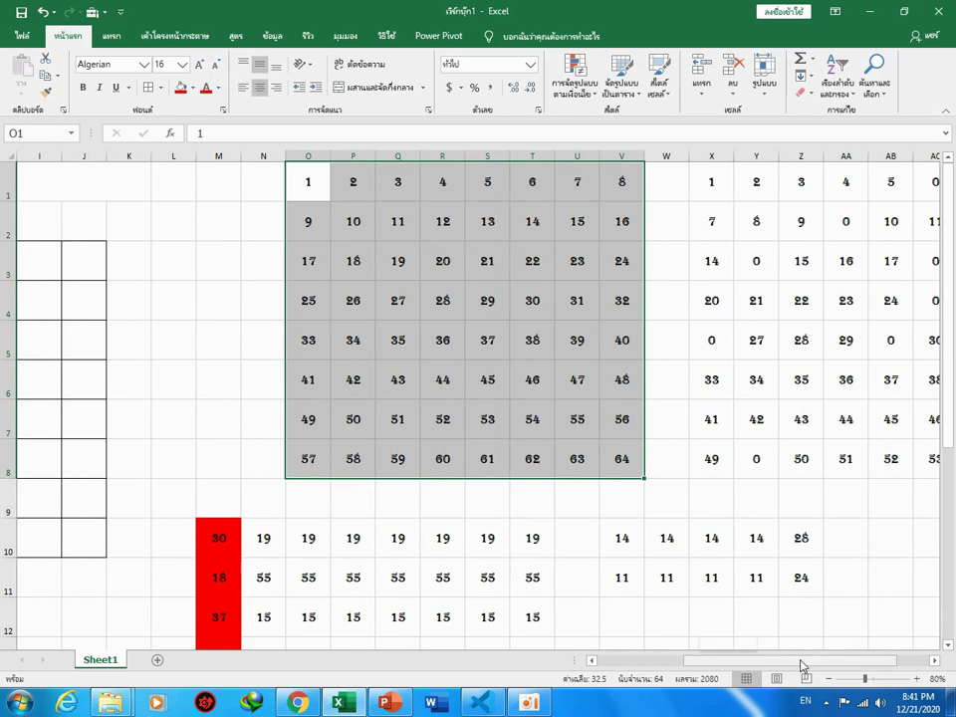
pyautogui.moveTo(732, 657); pyautogui.dragTo(934, 665)
pyautogui.click(934, 662)
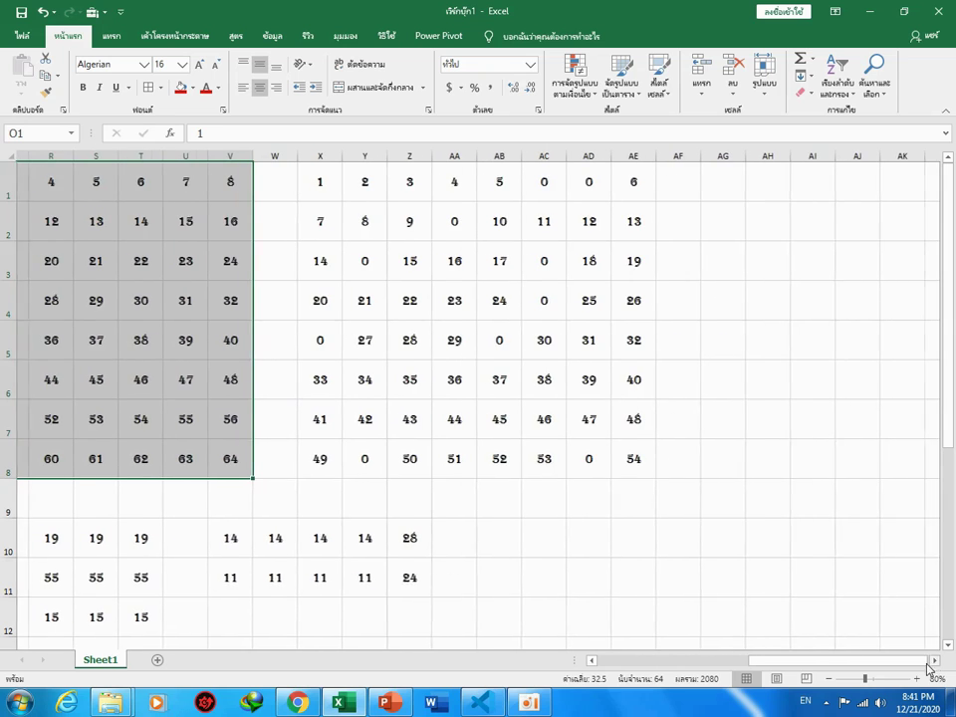
pyautogui.click(710, 508)
pyautogui.click(658, 506)
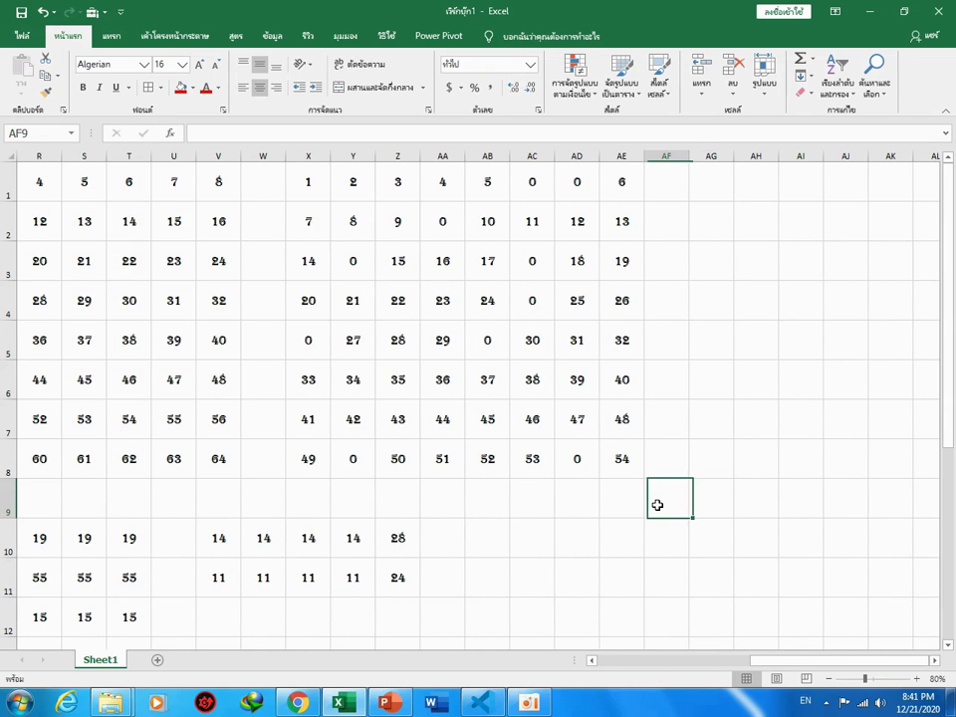
pyautogui.write('inpu')
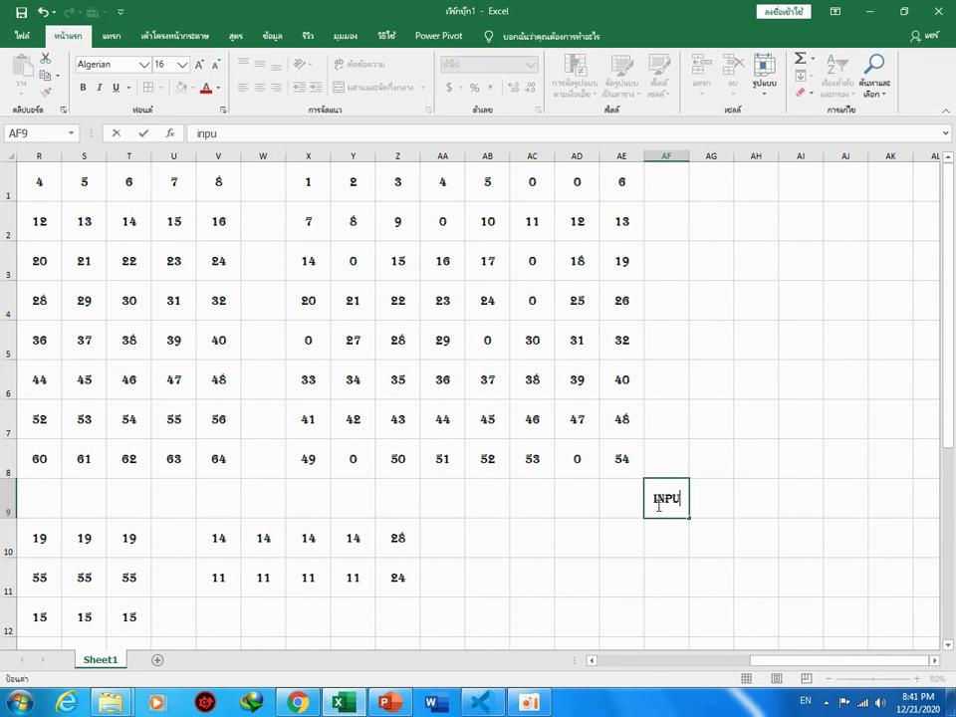
pyautogui.write('t')
pyautogui.press('Return')
pyautogui.click(717, 498)
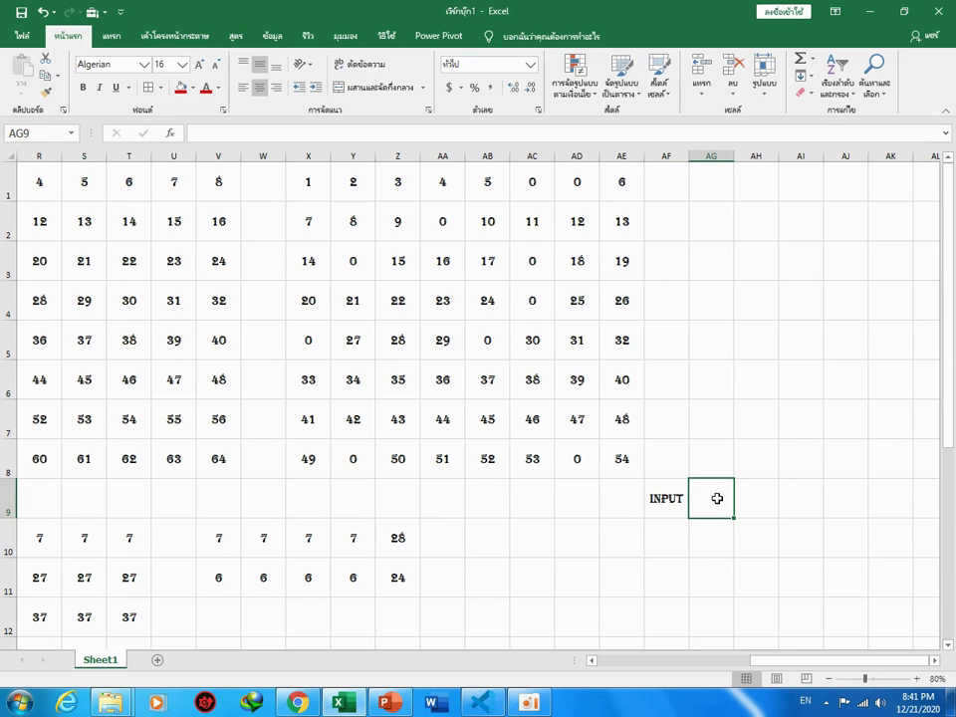
pyautogui.click(719, 196)
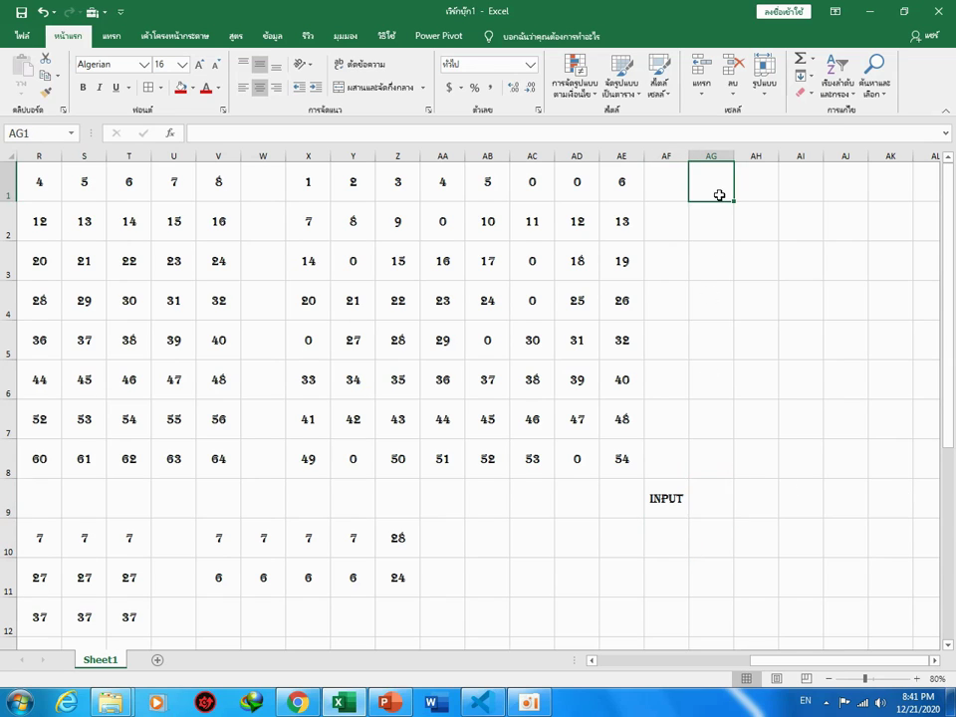
pyautogui.write('=if')
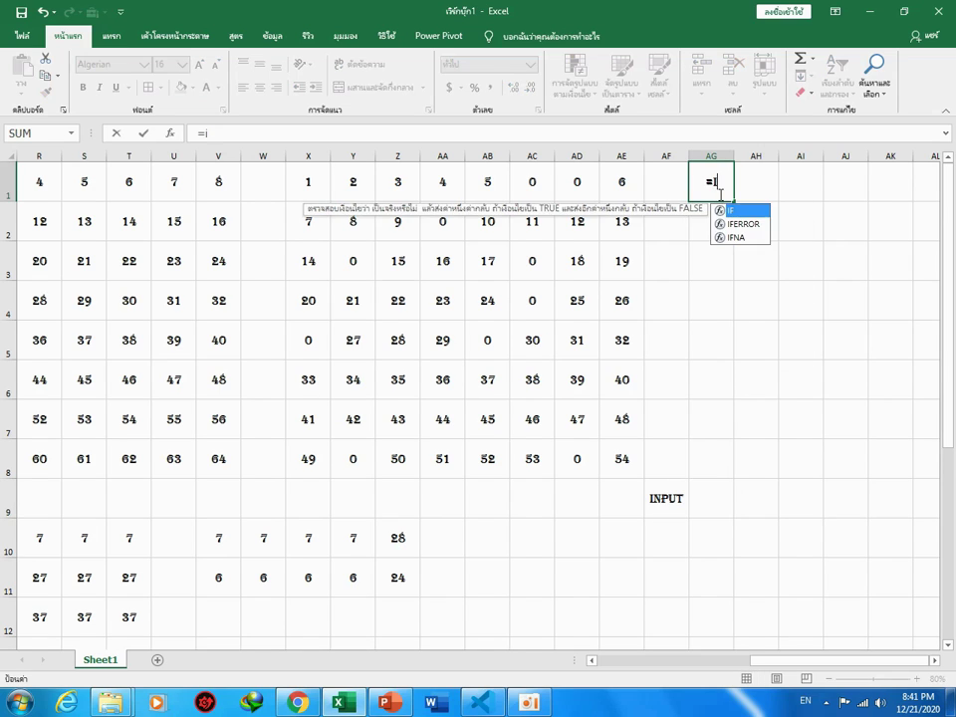
pyautogui.write('(')
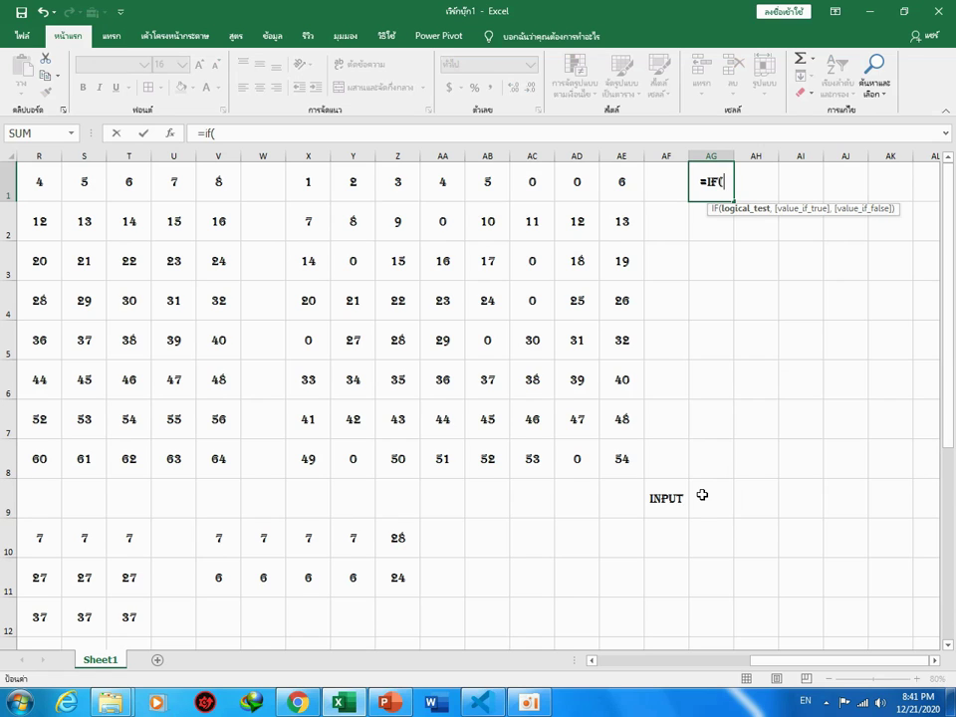
pyautogui.write('counti')
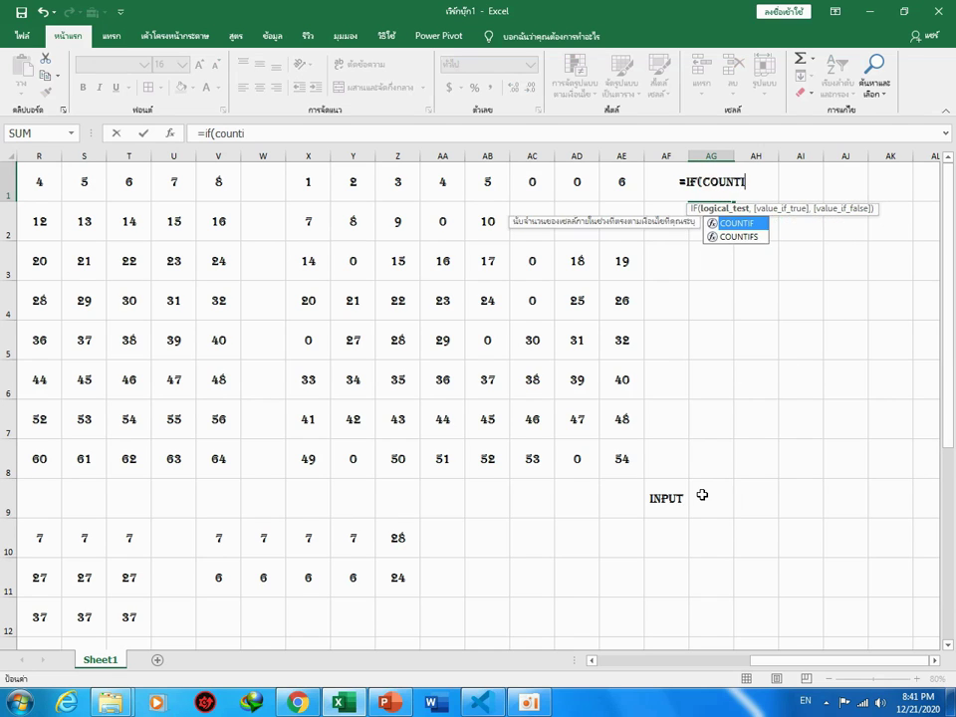
pyautogui.write('f(')
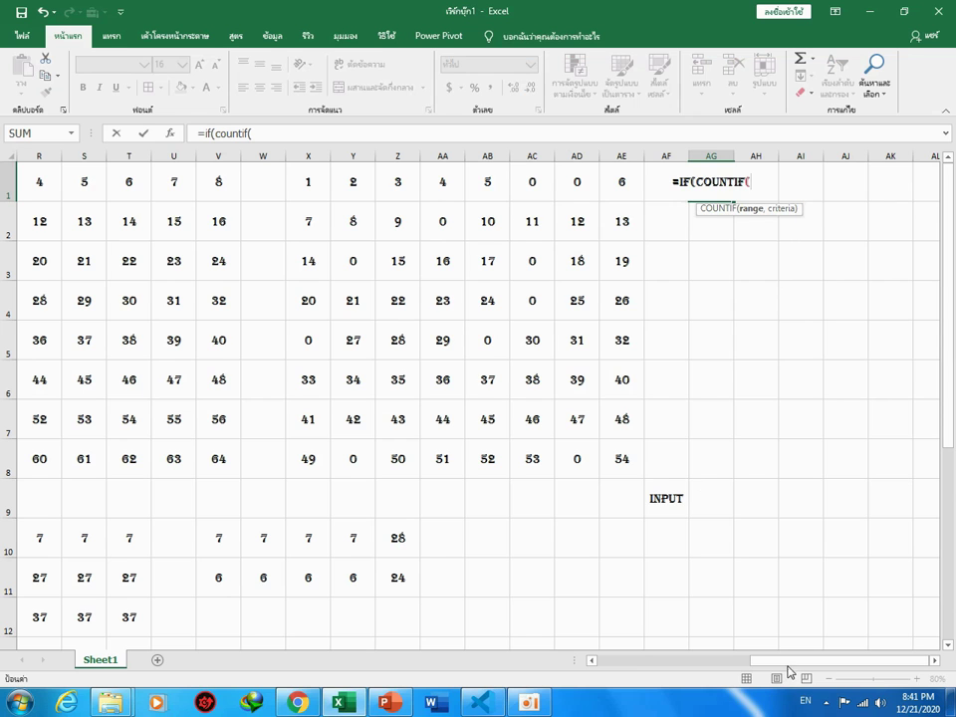
pyautogui.moveTo(787, 662); pyautogui.dragTo(717, 664)
pyautogui.scroll(-3, 246, 416)
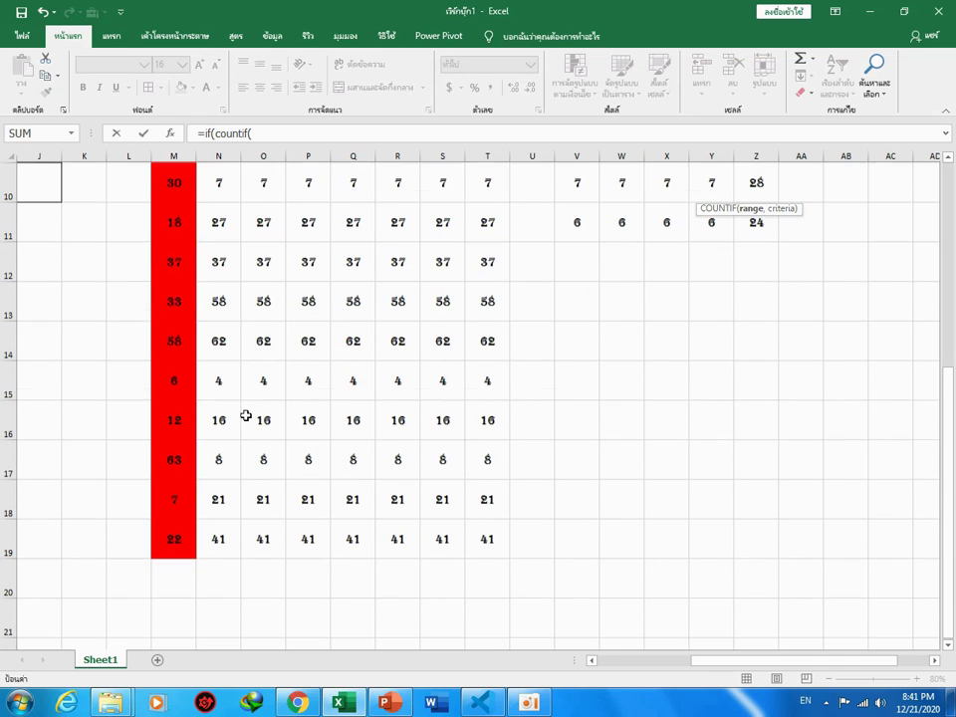
pyautogui.moveTo(170, 194); pyautogui.dragTo(166, 533)
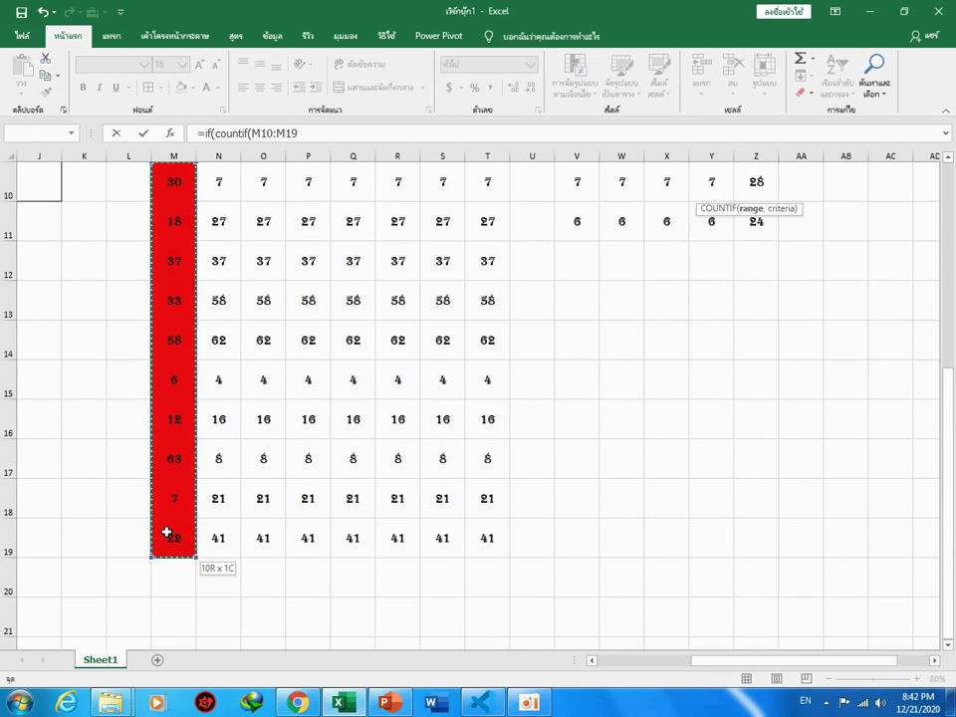
pyautogui.write(',')
pyautogui.scroll(3, 621, 495)
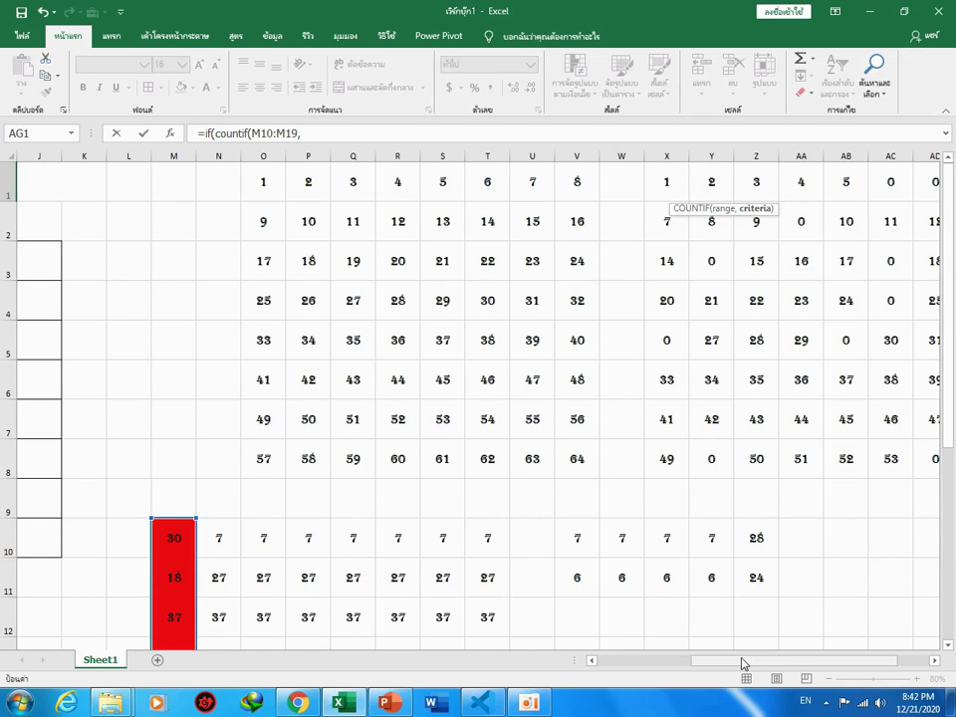
pyautogui.moveTo(742, 663); pyautogui.dragTo(833, 661)
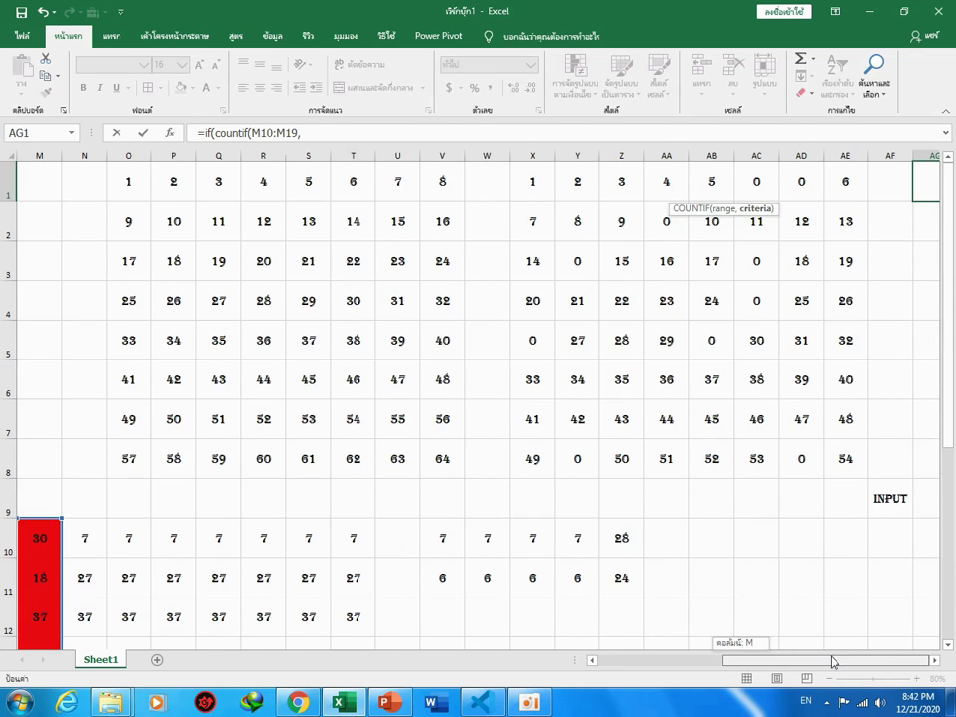
pyautogui.click(925, 506)
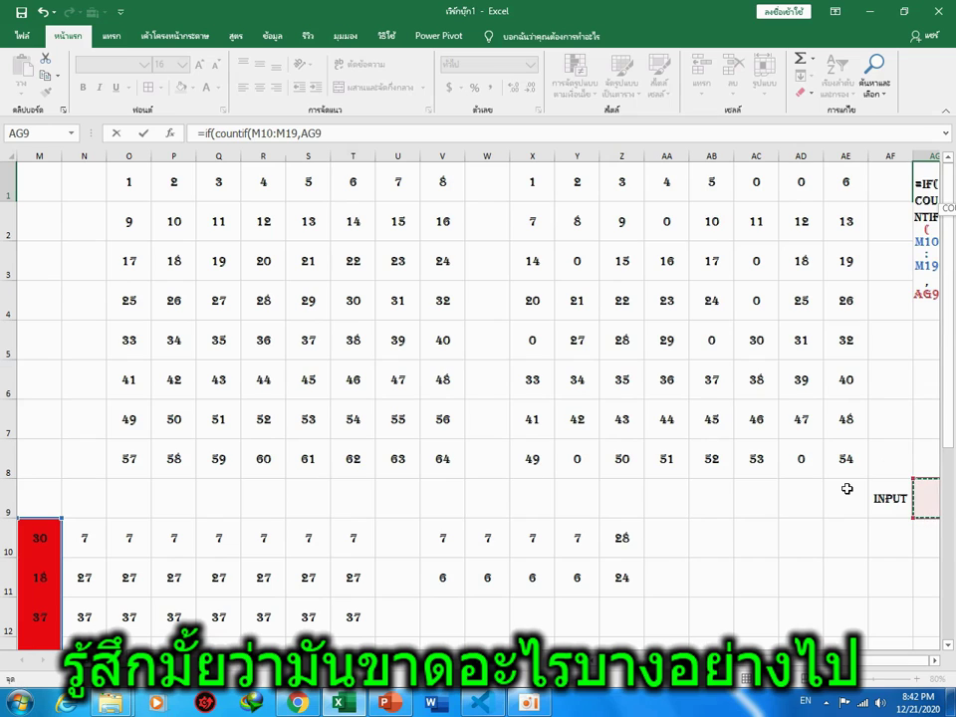
pyautogui.write(')')
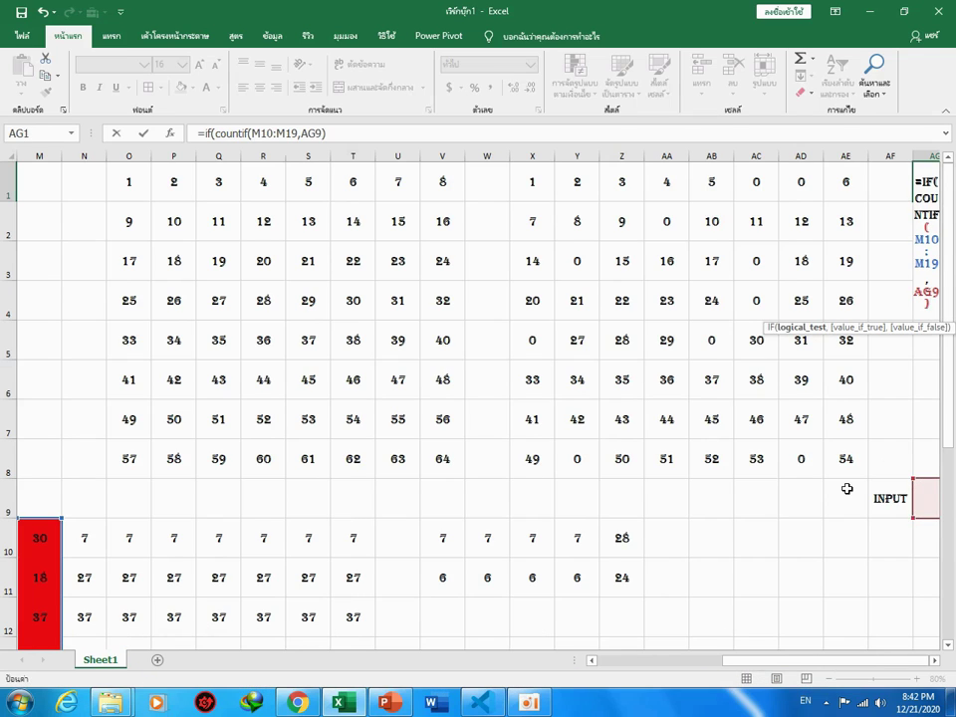
pyautogui.write('=')
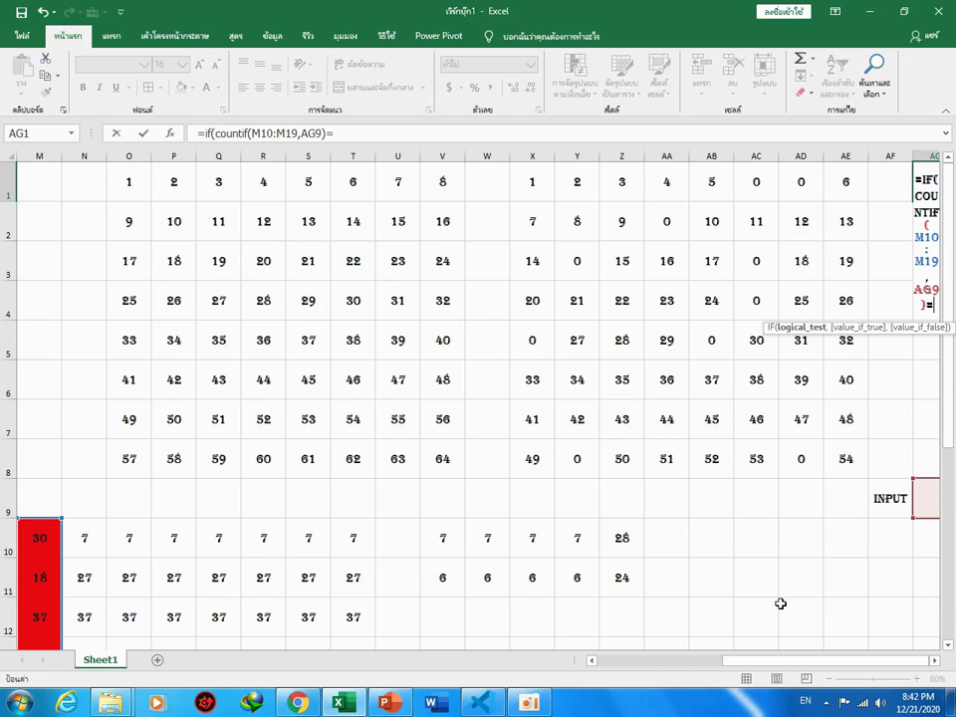
pyautogui.press('Return')
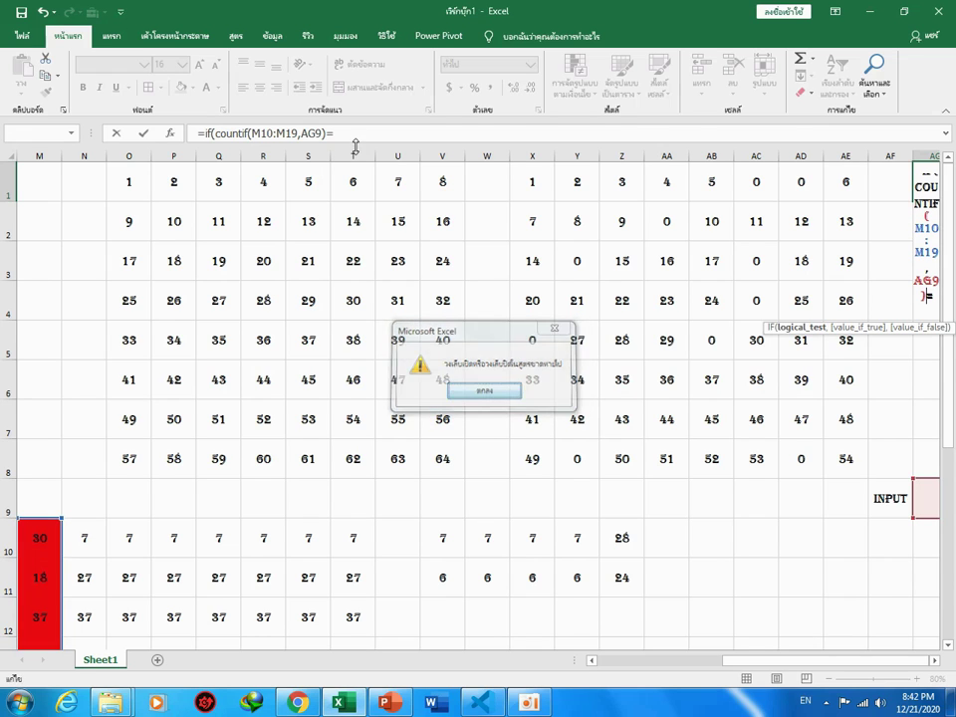
pyautogui.press('Return')
pyautogui.press('Escape')
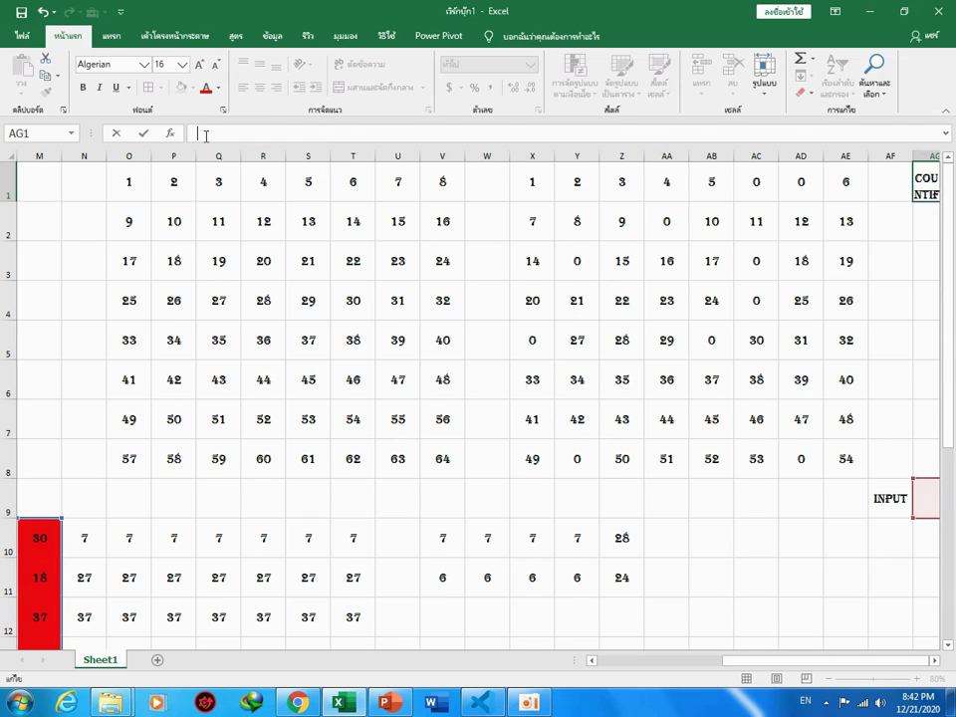
pyautogui.press('Delete')
pyautogui.press('Return')
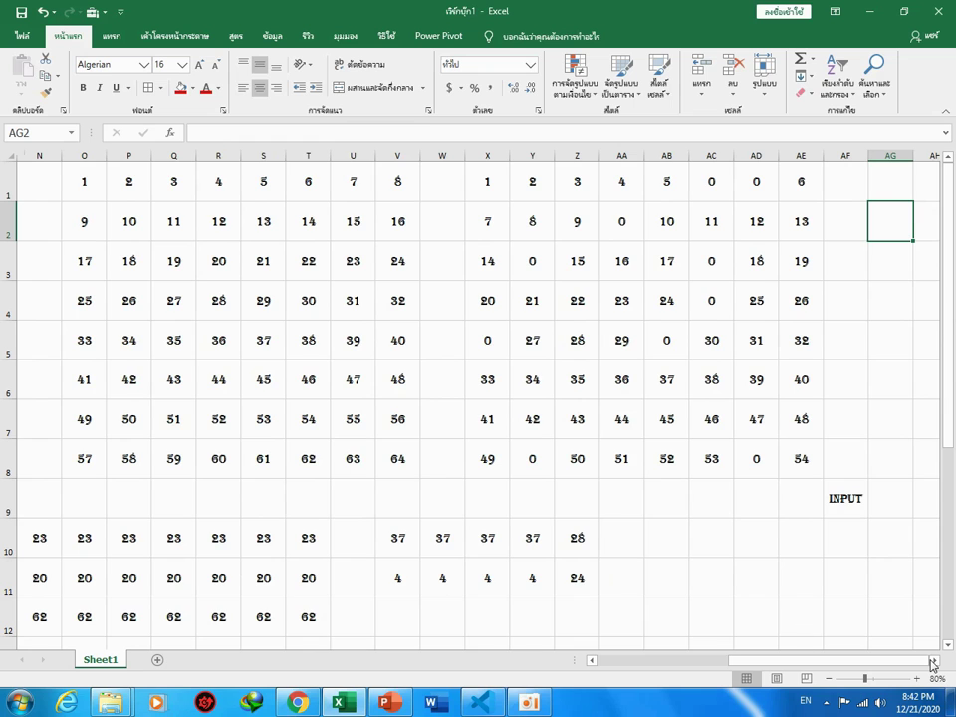
# Delete the INPUT label from cell AF9.
pyautogui.click(934, 661)
pyautogui.click(934, 661)
pyautogui.click(580, 503)
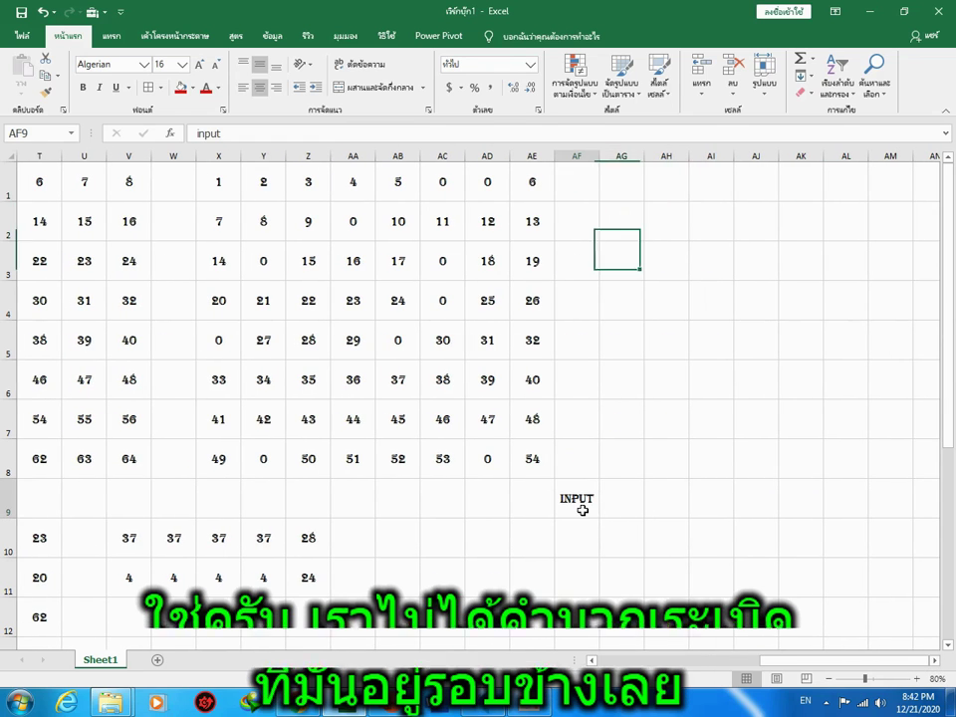
pyautogui.press('Delete')
# Enter =COUNTIF(W1:Y2,0) in AG1 to count zeros in that block.
pyautogui.click(632, 182)
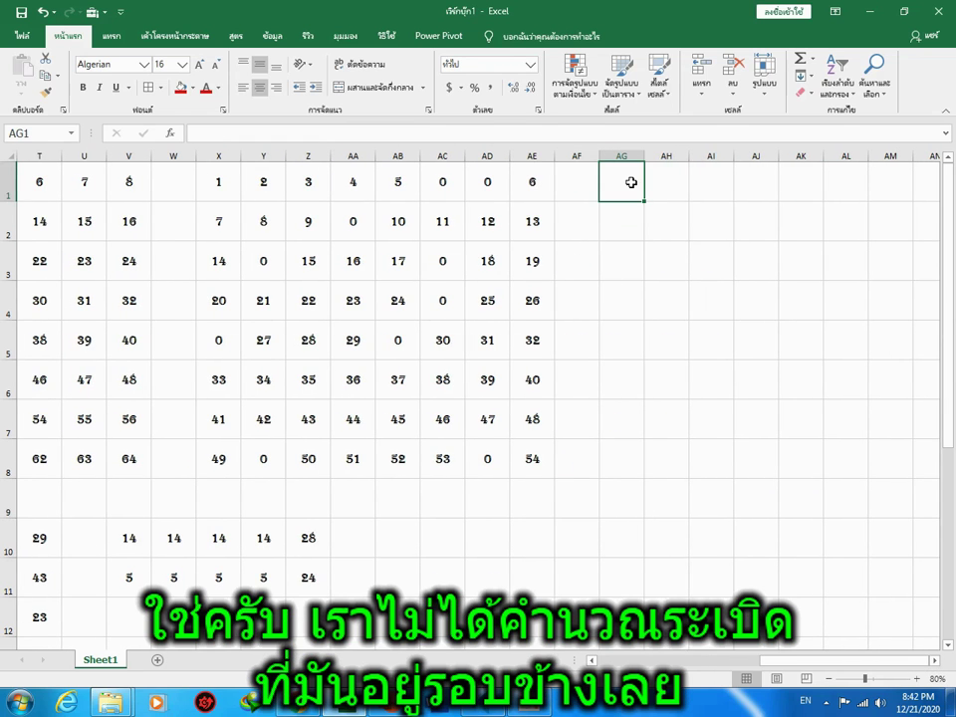
pyautogui.write('=i')
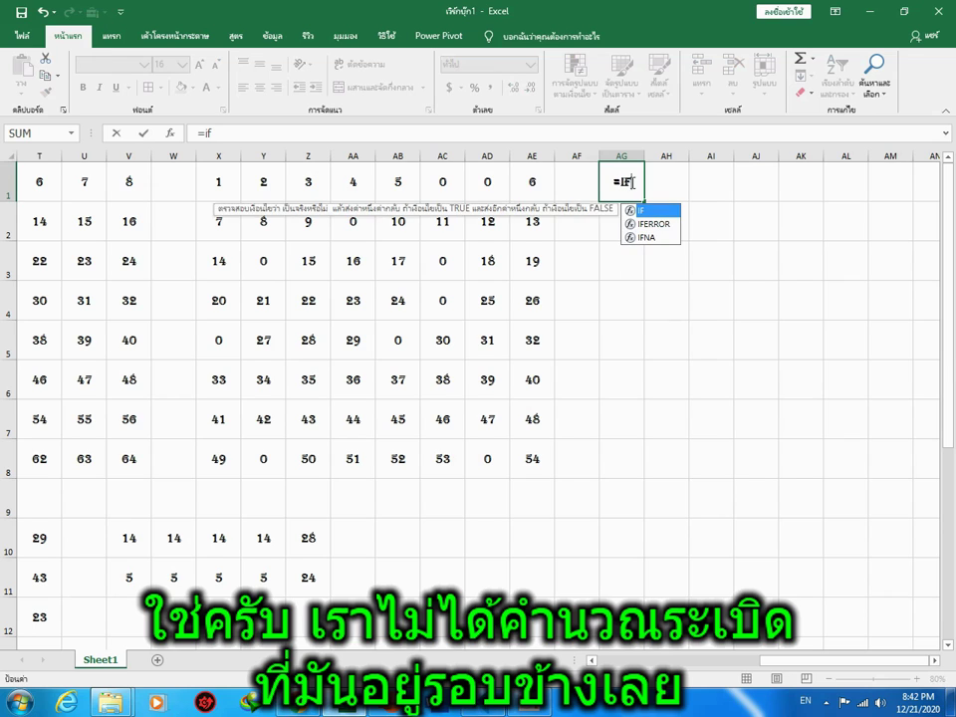
pyautogui.press('BackSpace')
pyautogui.write('c')
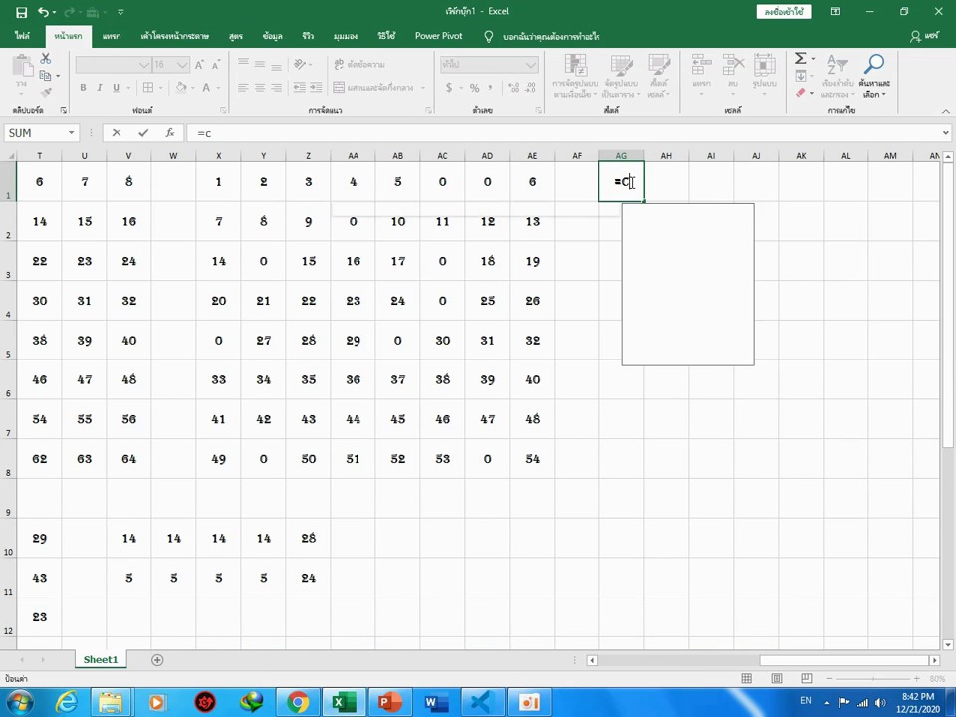
pyautogui.write('ount(')
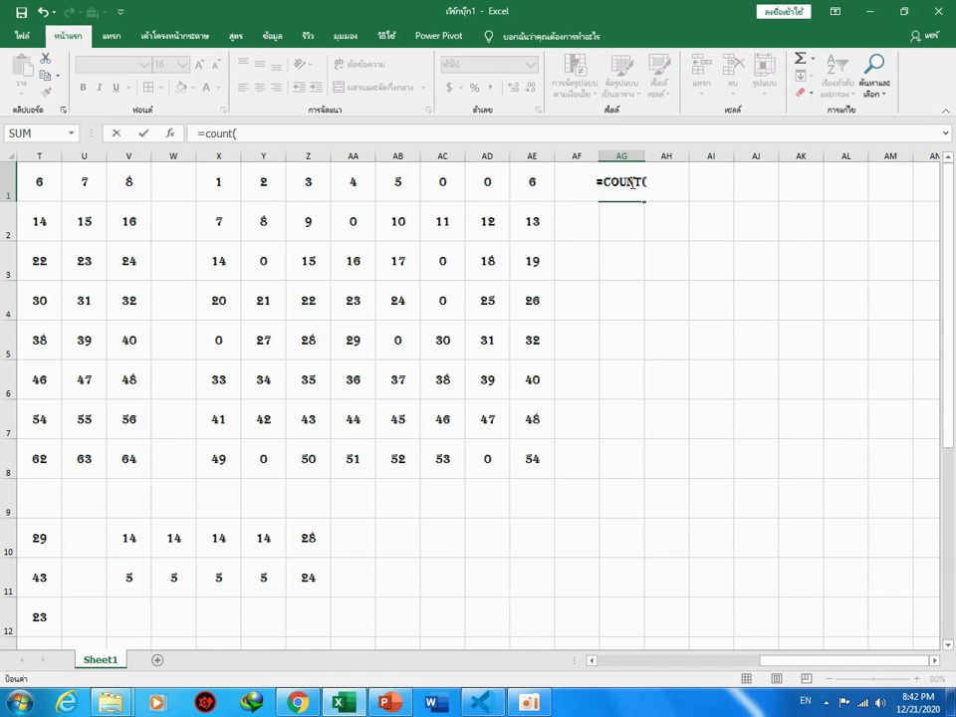
pyautogui.press('BackSpace')
pyautogui.write('if(')
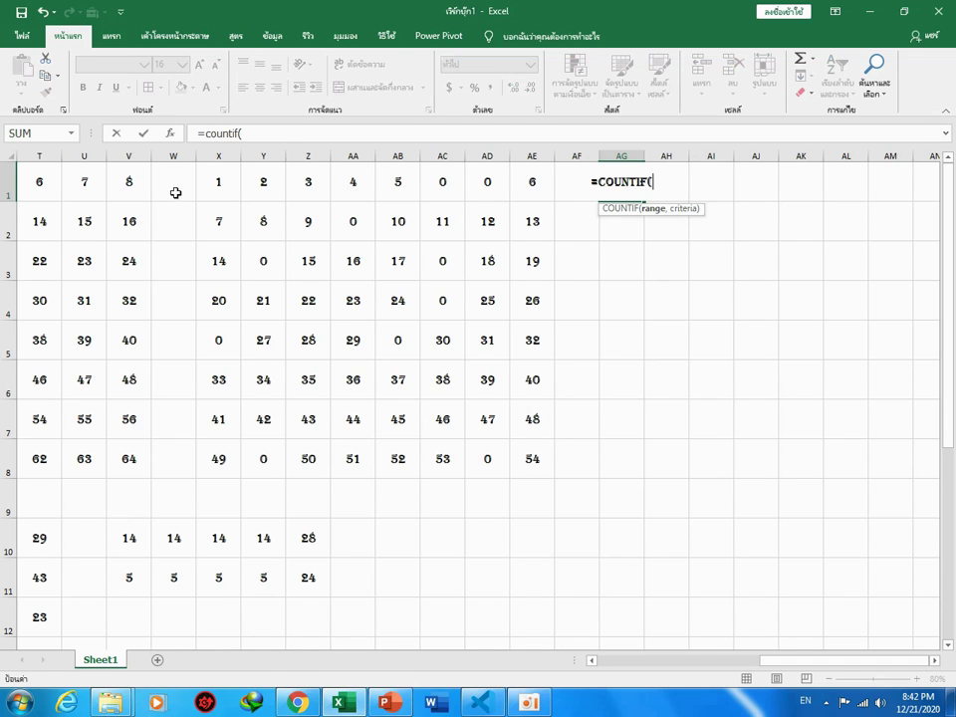
pyautogui.moveTo(175, 192); pyautogui.dragTo(256, 225)
pyautogui.write(',0')
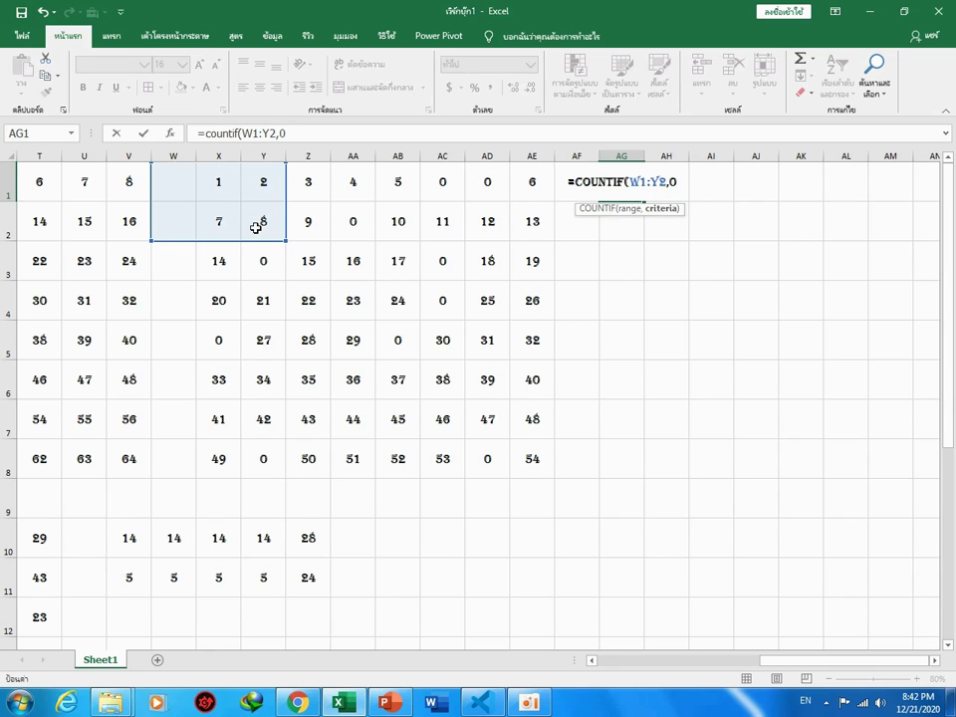
pyautogui.write(')')
pyautogui.press('Return')
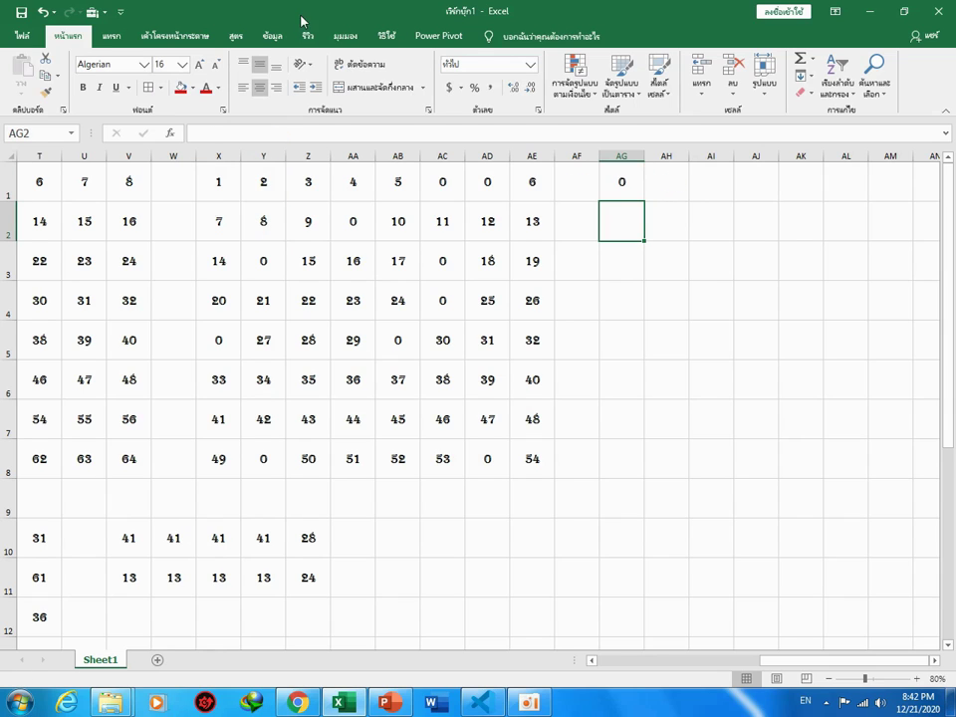
# Copy AG1's count formula along row 1 through AN1.
pyautogui.click(636, 190)
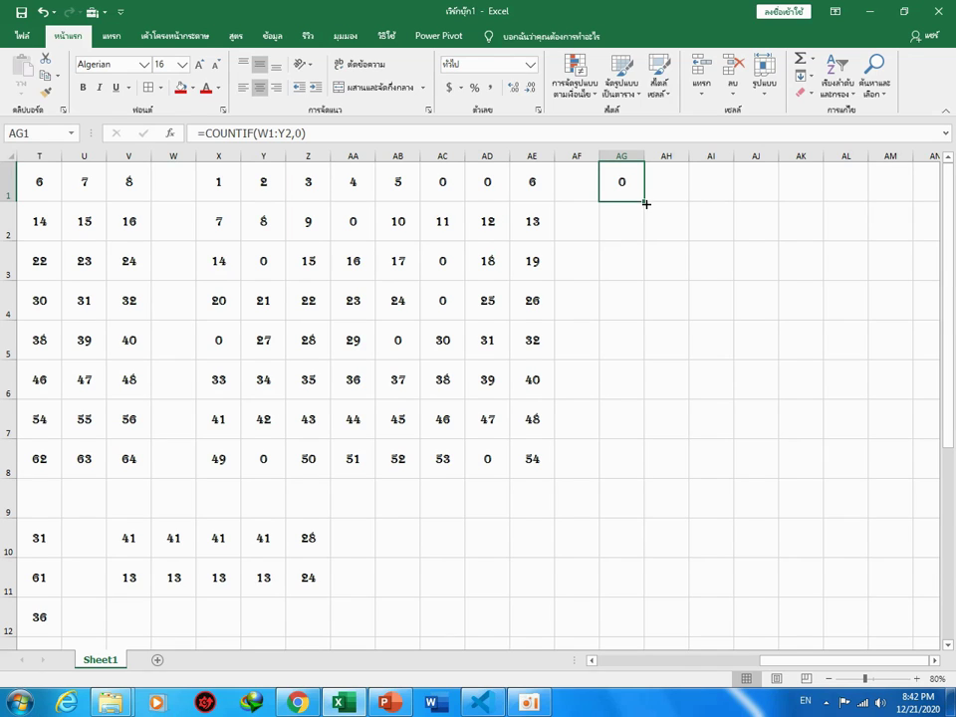
pyautogui.moveTo(645, 203); pyautogui.dragTo(931, 198)
pyautogui.click(923, 191)
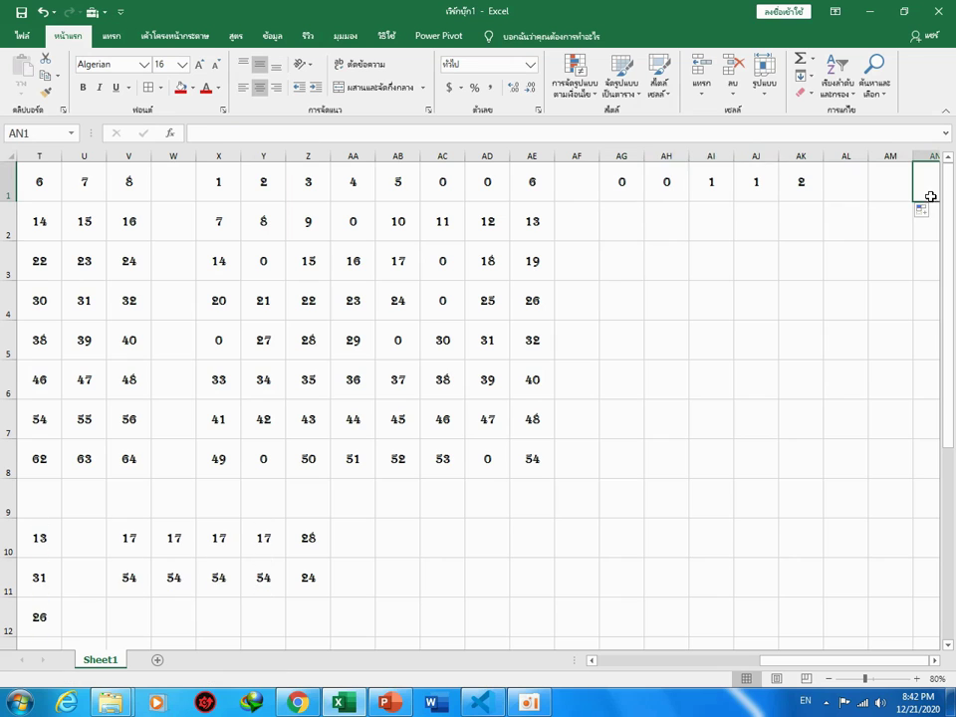
pyautogui.click(934, 660)
pyautogui.click(934, 660)
pyautogui.click(803, 194)
pyautogui.click(803, 193)
pyautogui.moveTo(825, 202); pyautogui.dragTo(870, 199)
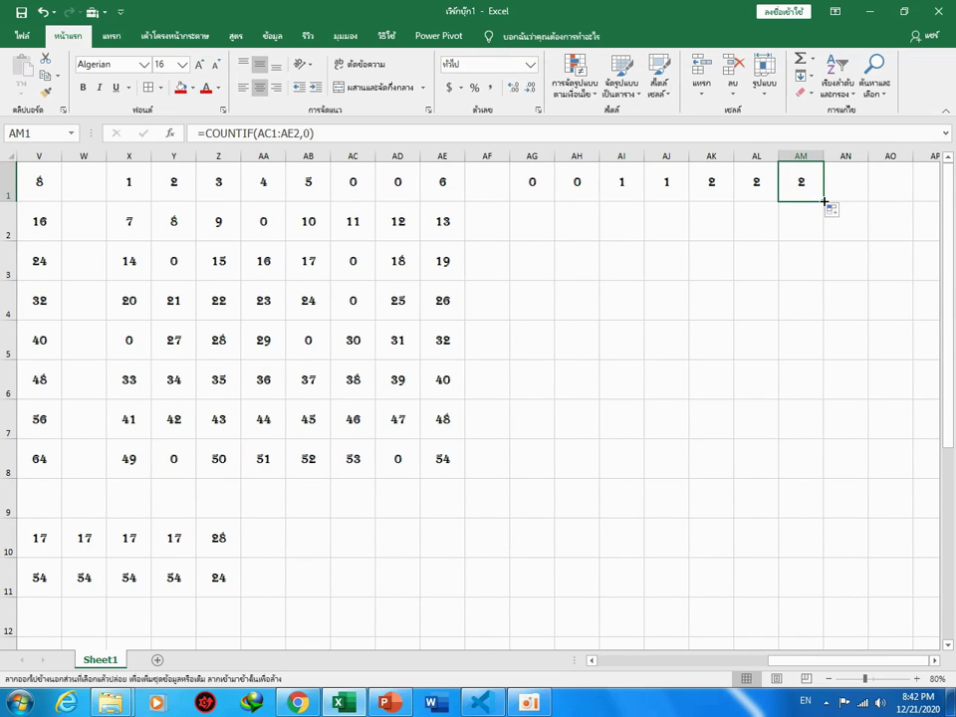
pyautogui.click(706, 275)
# Wrap AG1's formula as =IF(X1=0,"x",COUNTIF(W1:Y2,0)) so mines show x.
pyautogui.click(534, 179)
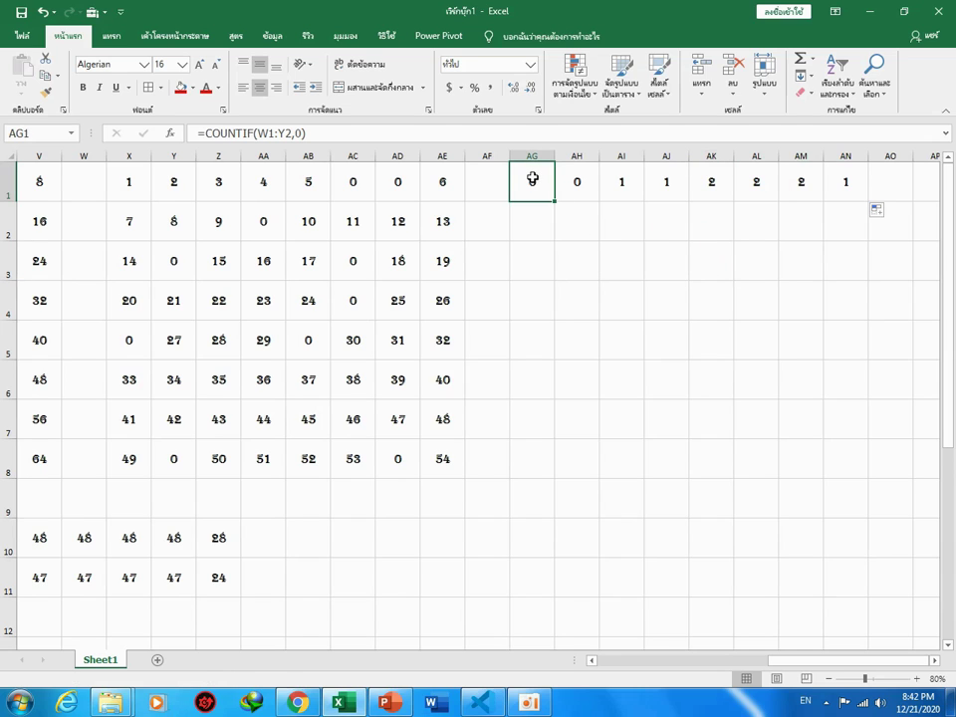
pyautogui.click(205, 133)
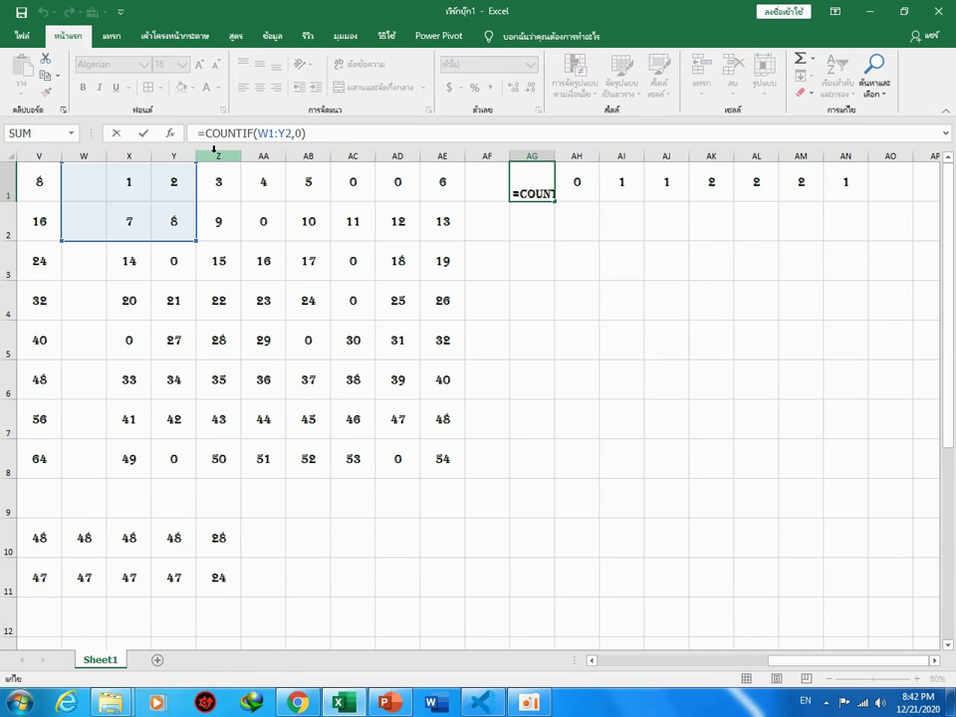
pyautogui.write('if(')
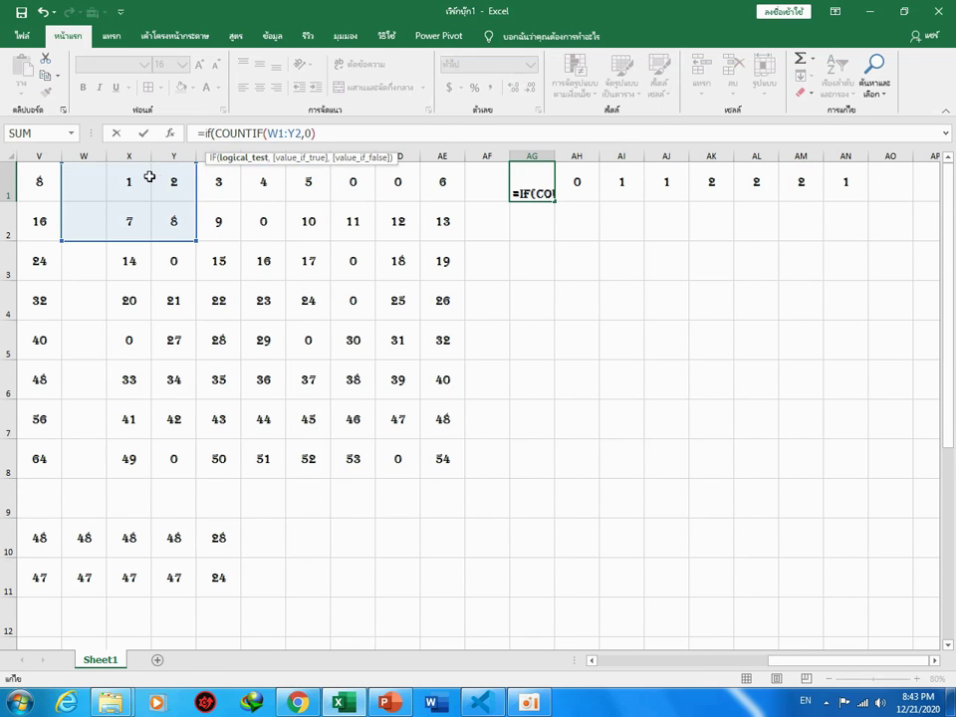
pyautogui.click(139, 180)
pyautogui.write('=0')
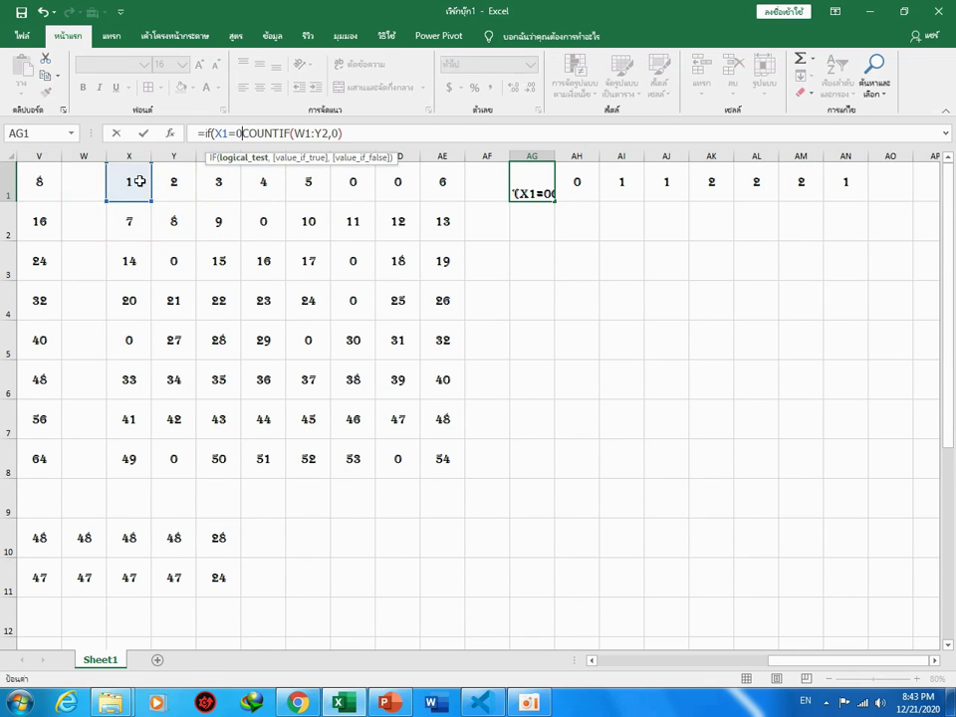
pyautogui.write(',"x"')
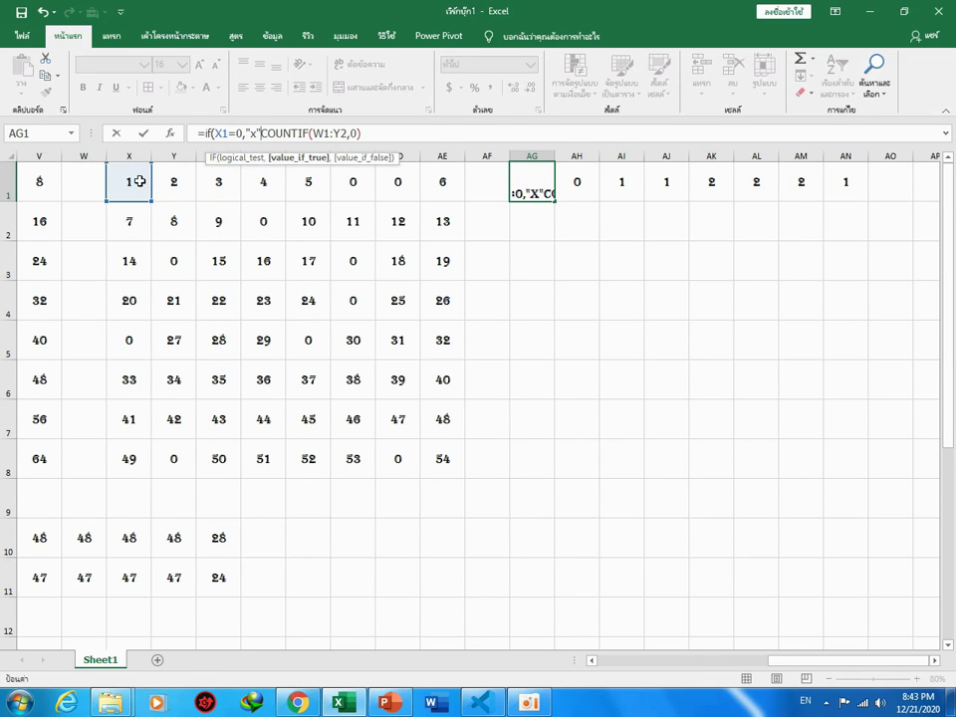
pyautogui.write(',')
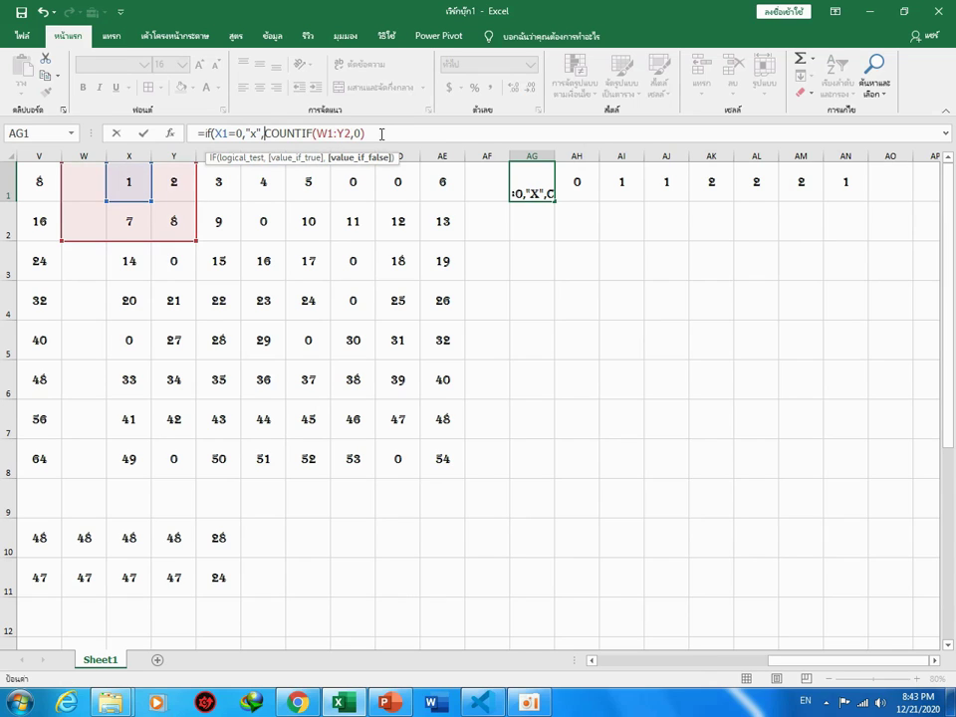
pyautogui.write(')')
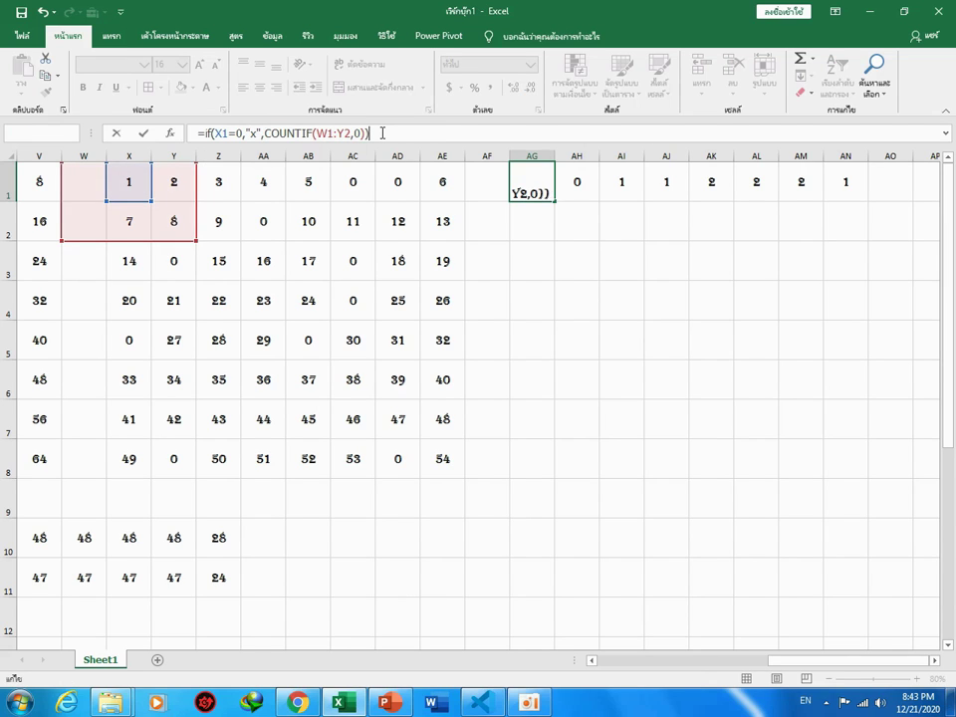
pyautogui.press('Return')
pyautogui.click(550, 184)
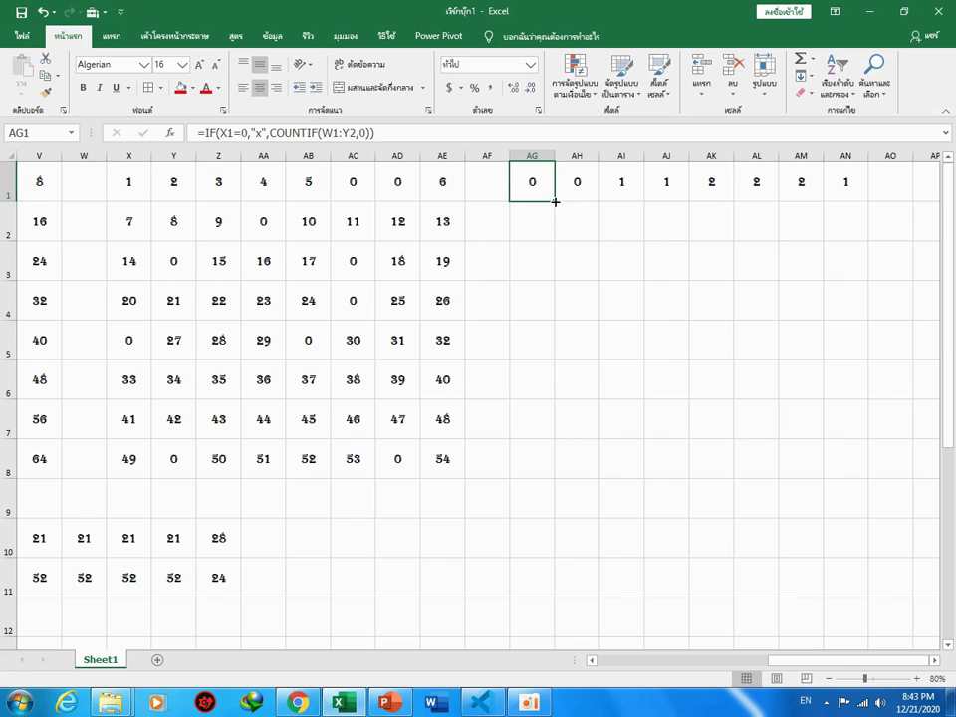
# Fill AG1's formula across to AN1 and check the X results in AL1 and AM1.
pyautogui.moveTo(554, 201); pyautogui.dragTo(860, 202)
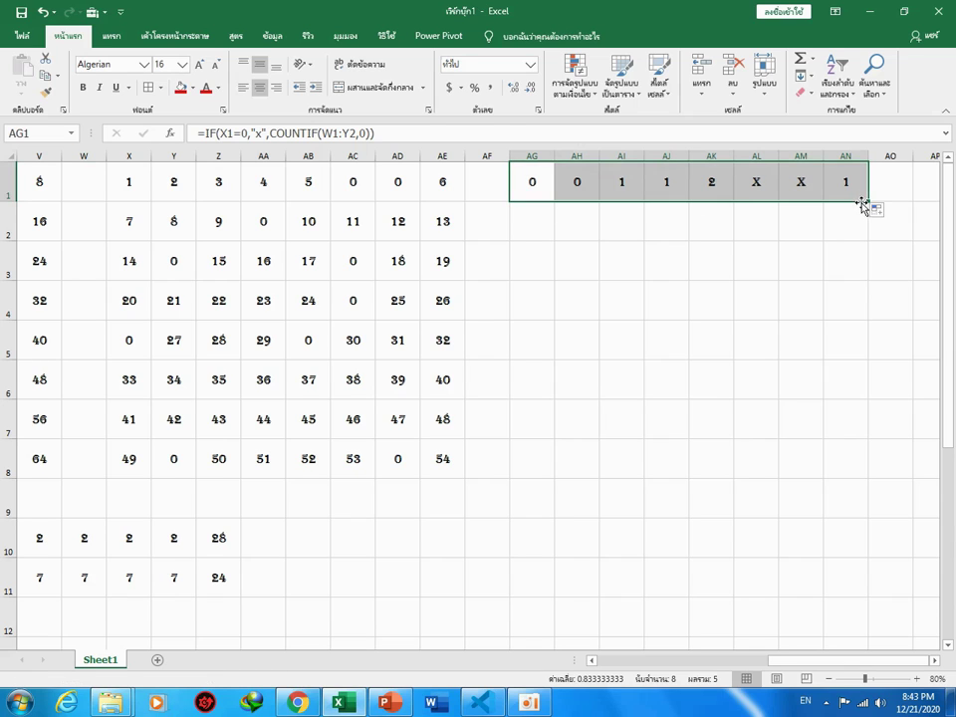
pyautogui.click(709, 261)
pyautogui.click(752, 181)
pyautogui.click(798, 181)
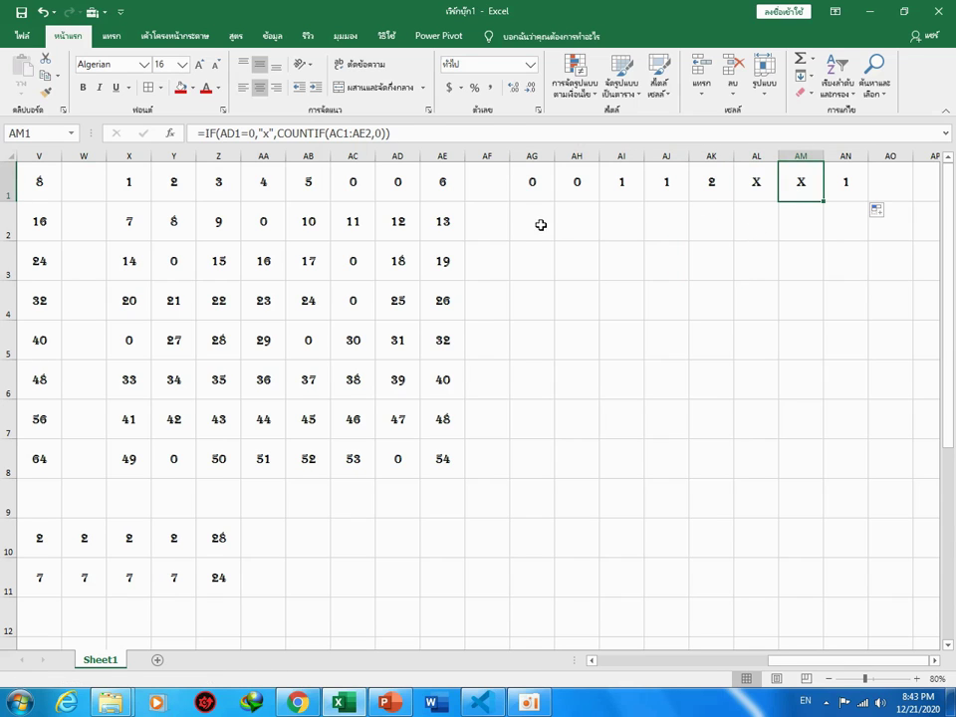
# Copy AG1 down to AG2 and correct it to COUNTIF(W1:Y3,0).
pyautogui.click(531, 183)
pyautogui.moveTo(553, 204); pyautogui.dragTo(542, 235)
pyautogui.click(324, 133)
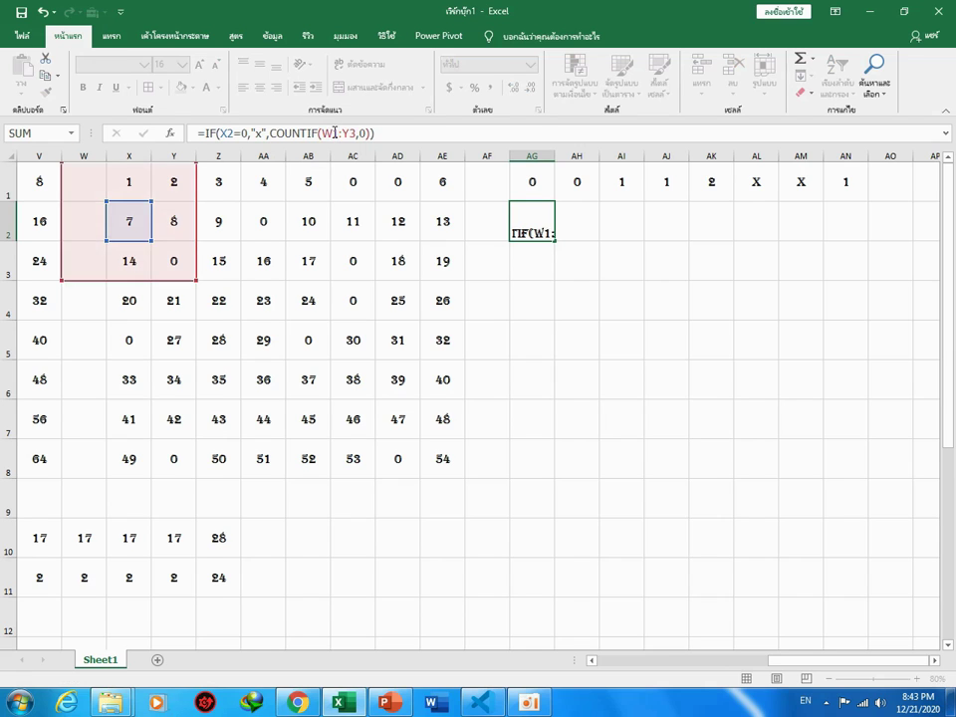
pyautogui.press('Return')
# Fill AG2's formula across and down the grid, then clear the extra row 9 results.
pyautogui.click(552, 225)
pyautogui.moveTo(554, 241)
pyautogui.mouseDown()
pyautogui.moveTo(863, 242)
pyautogui.moveTo(842, 503)
pyautogui.mouseUp()
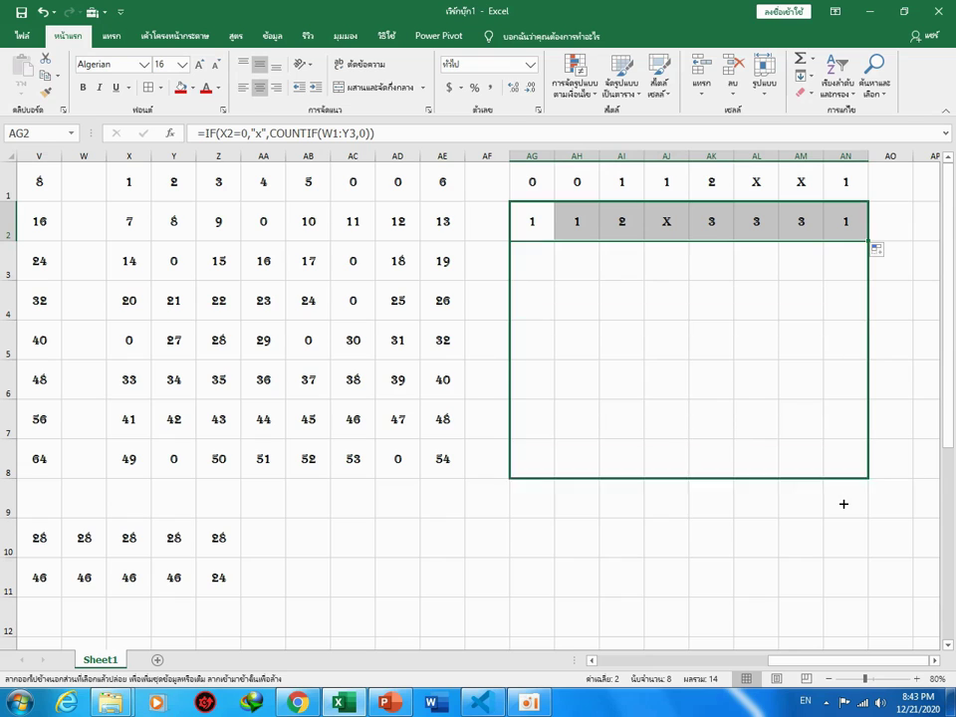
pyautogui.click(568, 503)
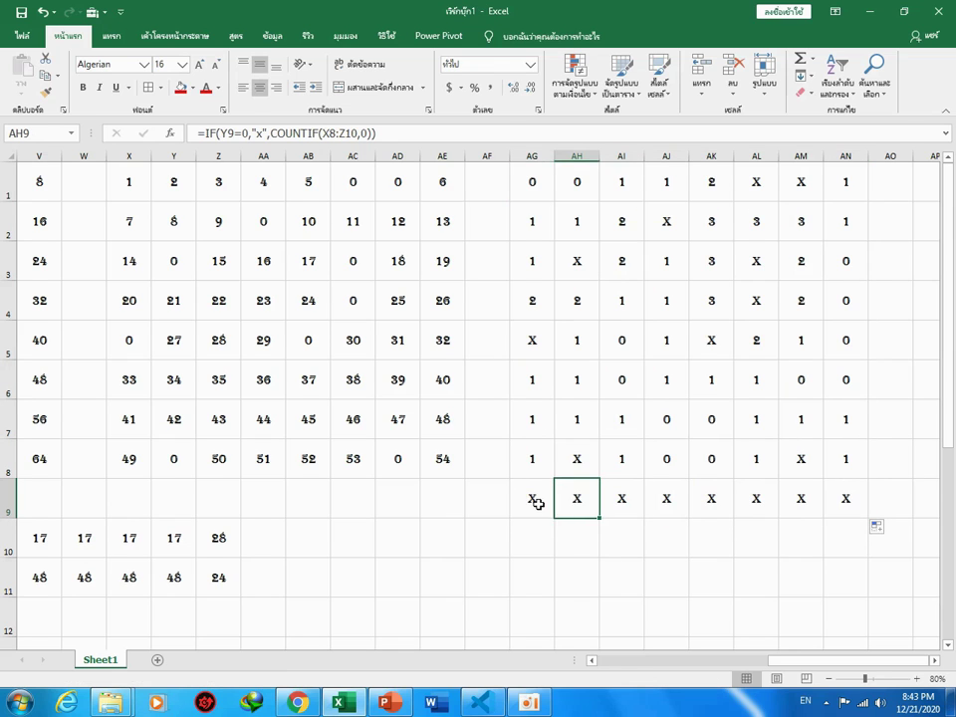
pyautogui.moveTo(532, 498); pyautogui.dragTo(832, 501)
pyautogui.press('Delete')
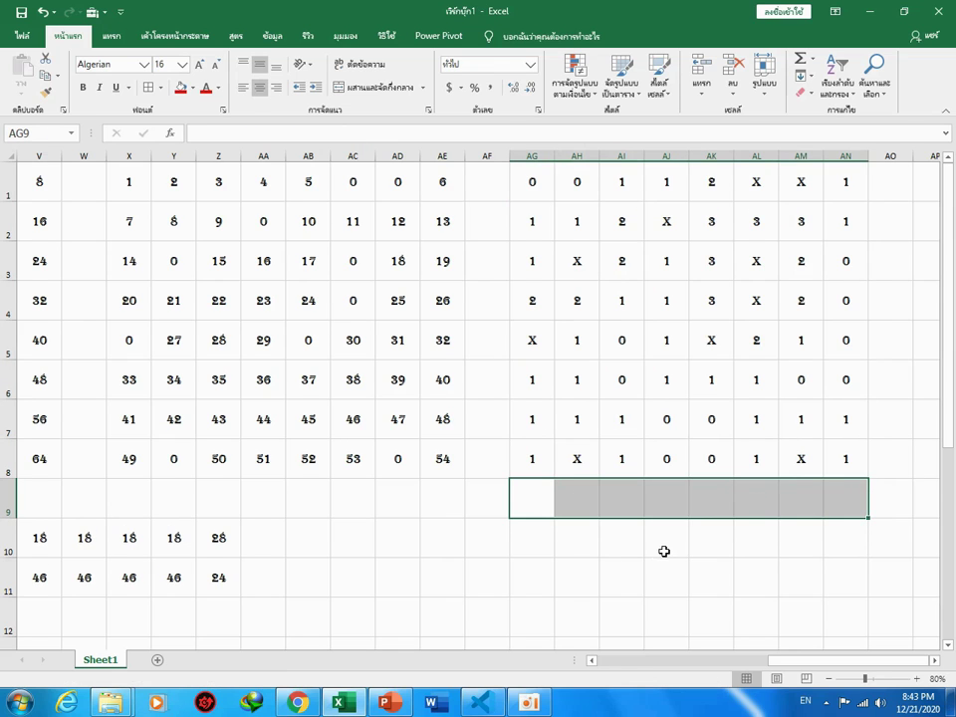
pyautogui.click(650, 550)
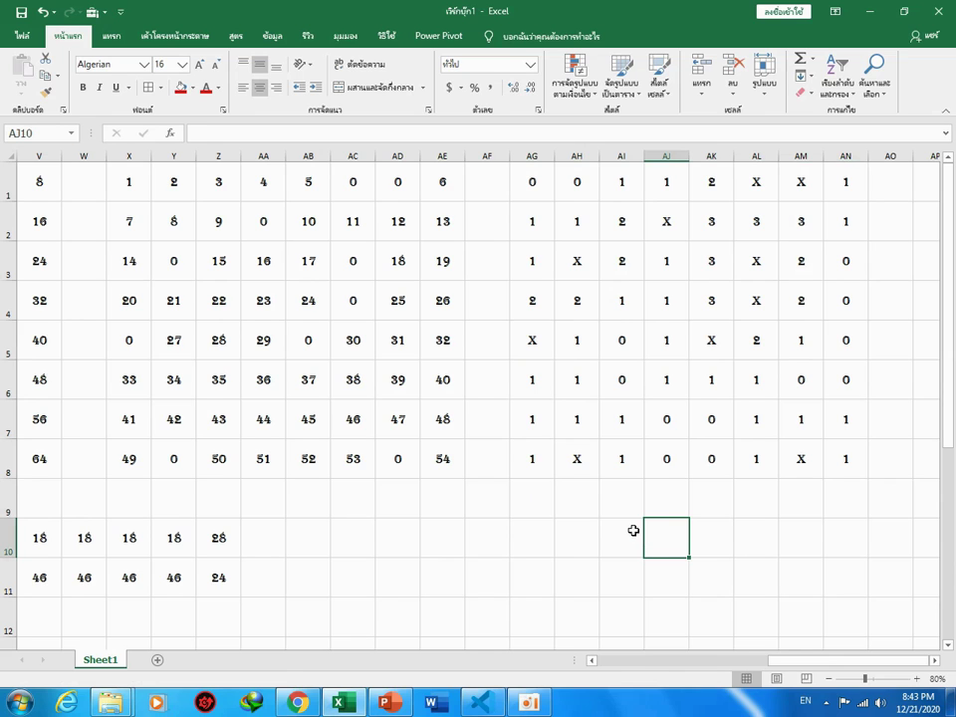
# Label AO9 'input' and enter 1 as the INPUT value in AP9.
pyautogui.click(632, 534)
pyautogui.click(934, 661)
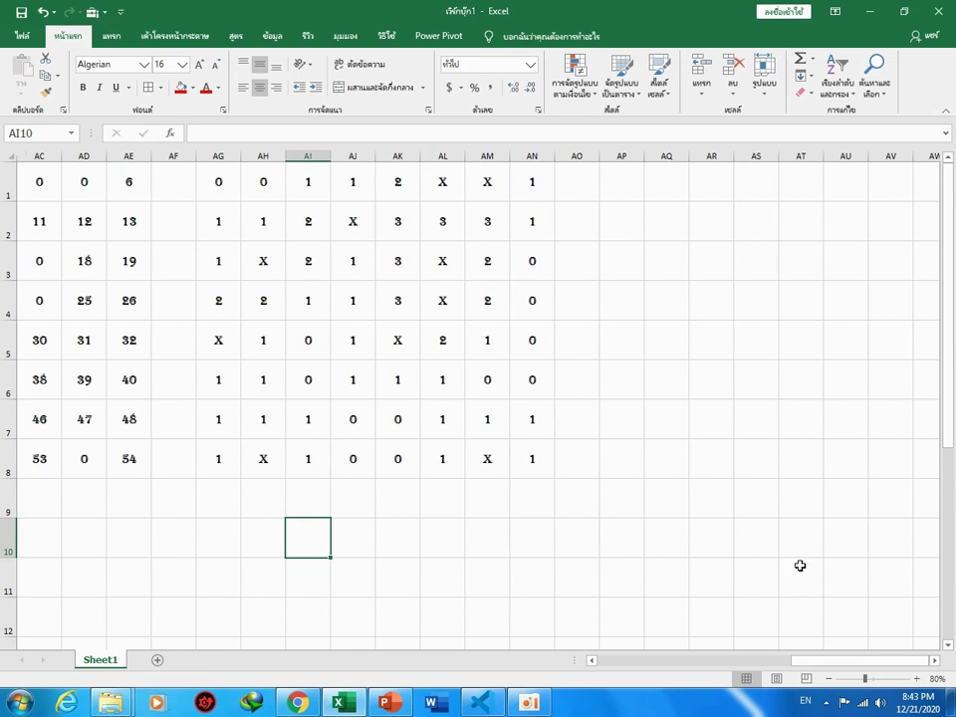
pyautogui.click(751, 540)
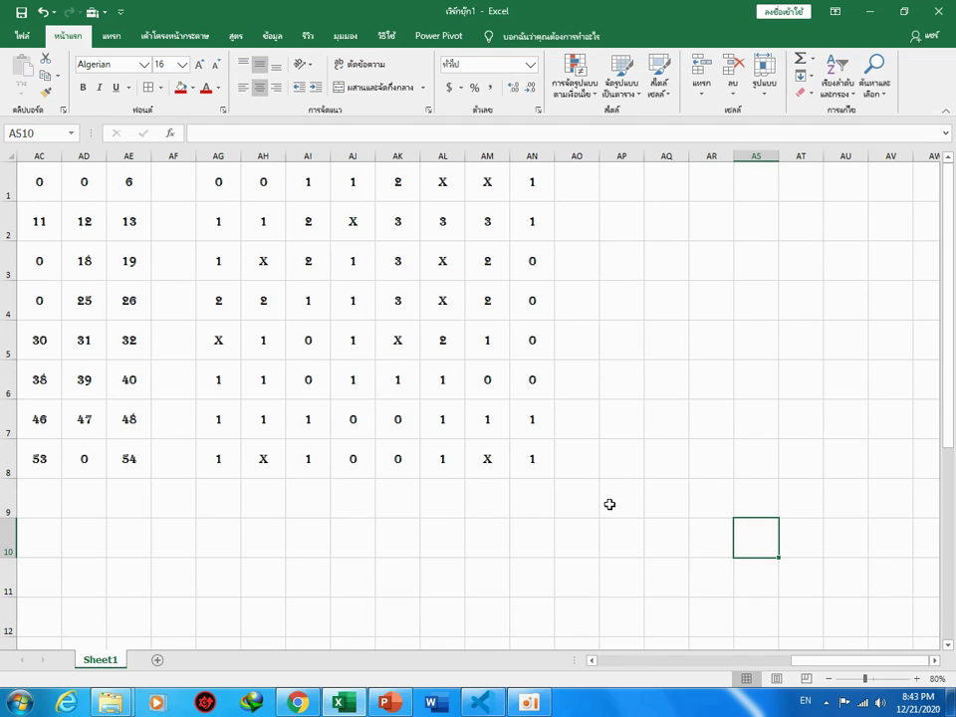
pyautogui.click(575, 503)
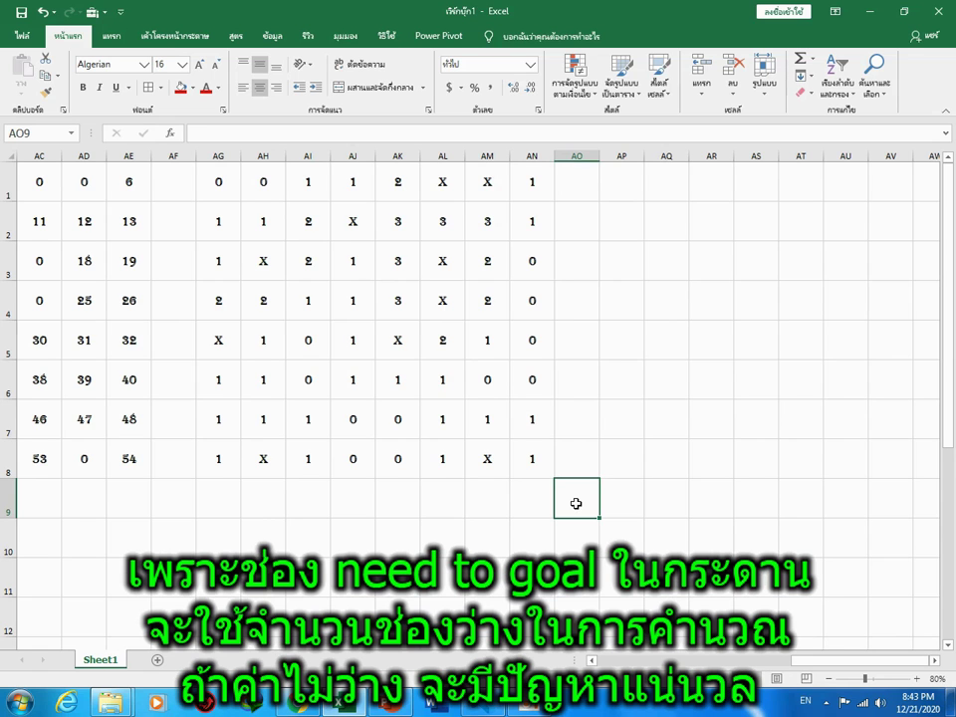
pyautogui.write('input')
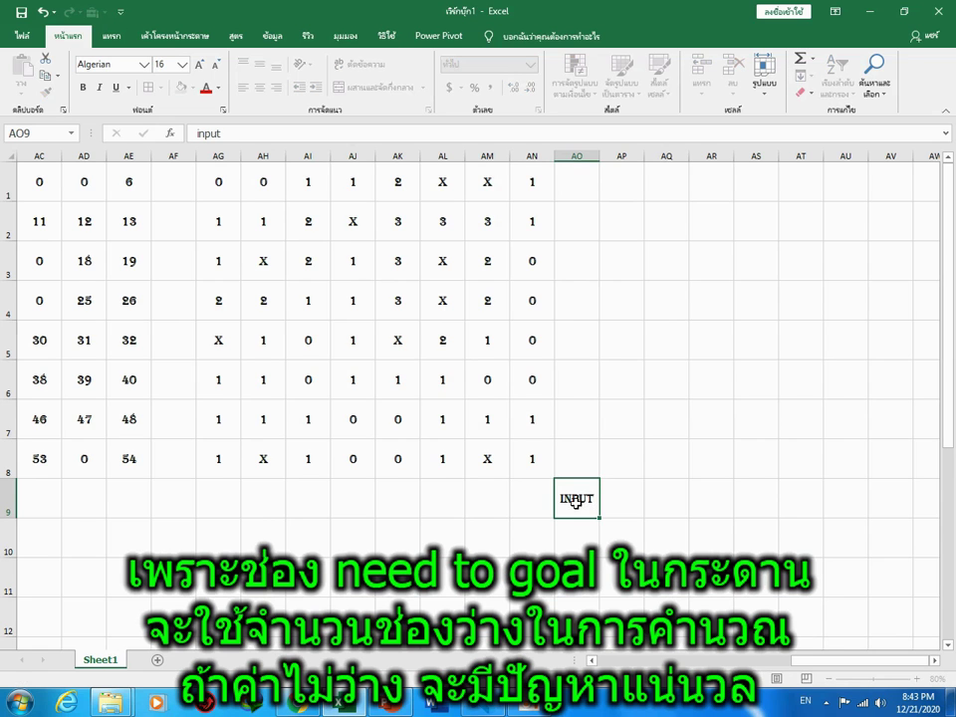
pyautogui.press('Return')
pyautogui.click(621, 498)
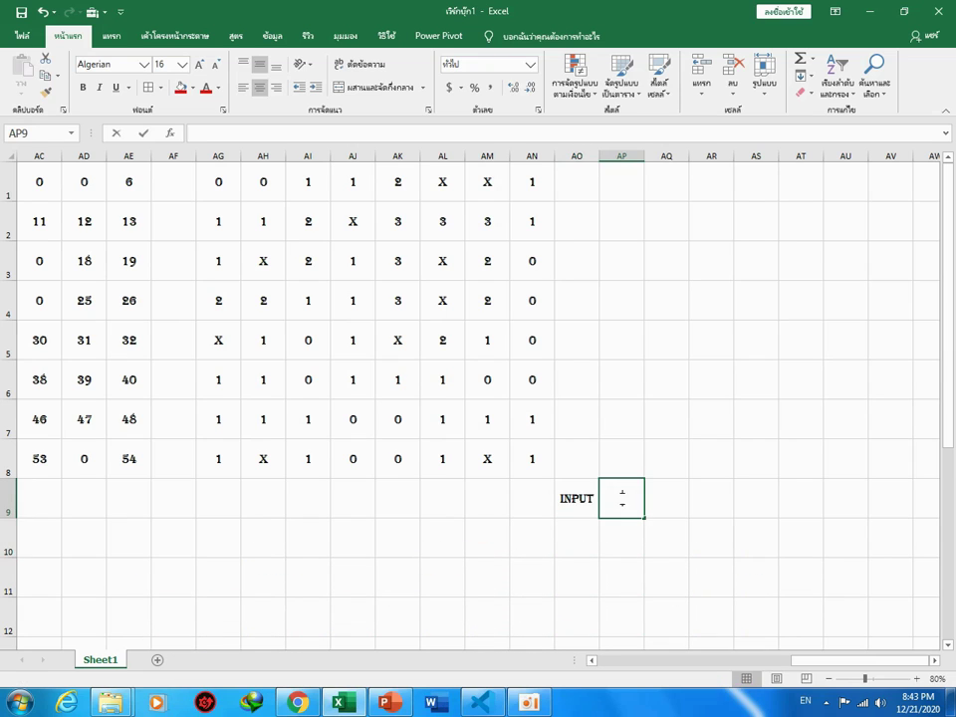
pyautogui.write('1')
pyautogui.press('Return')
# Start AP1's formula: =IF(COUNTIF(M10:M19,AP9)=1,AG1 — revealing AG1 when INPUT is in the mine list.
pyautogui.click(614, 178)
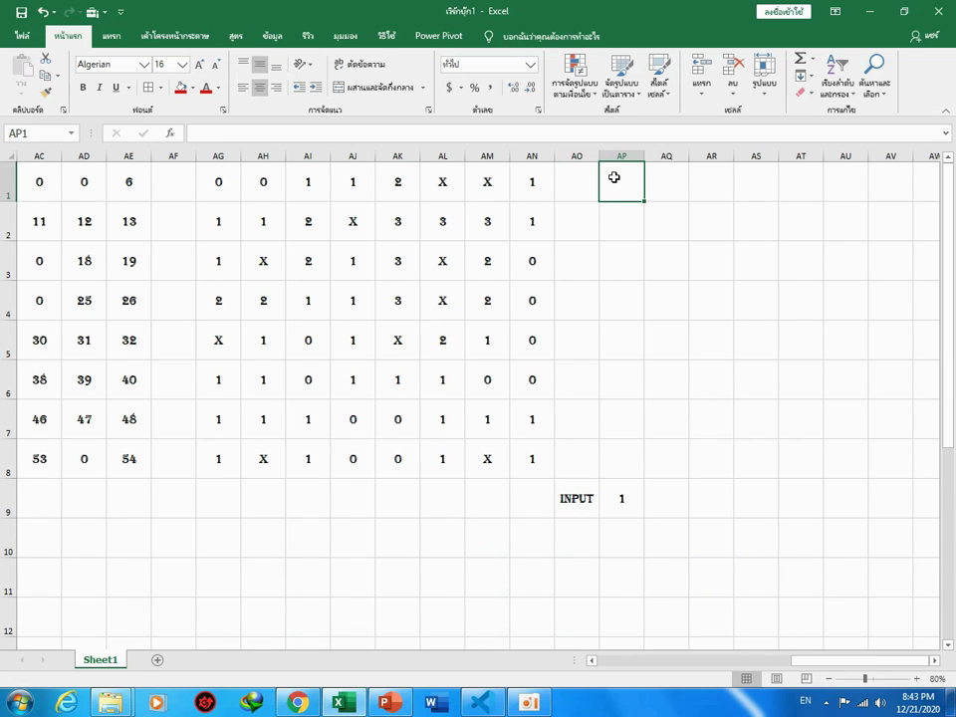
pyautogui.write('=if(')
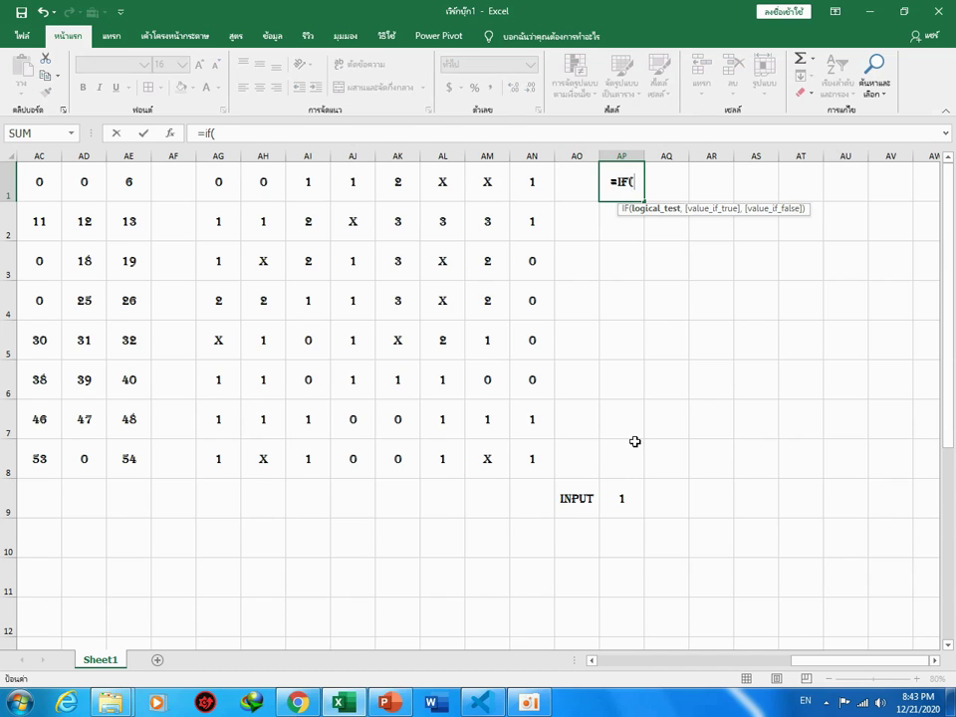
pyautogui.write('countif(')
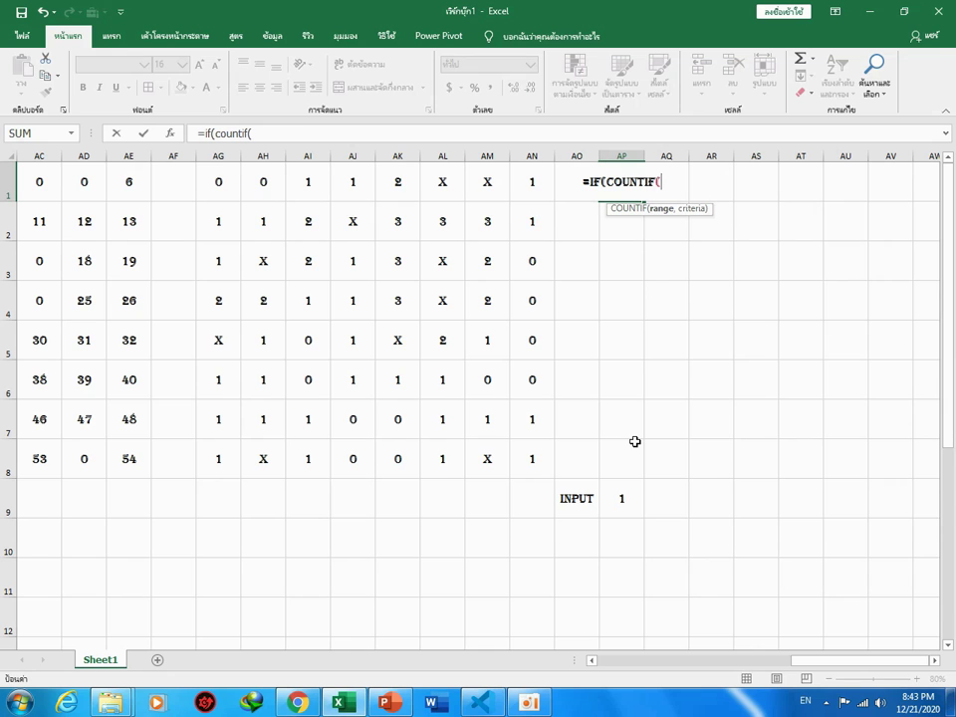
pyautogui.moveTo(824, 670); pyautogui.dragTo(696, 669)
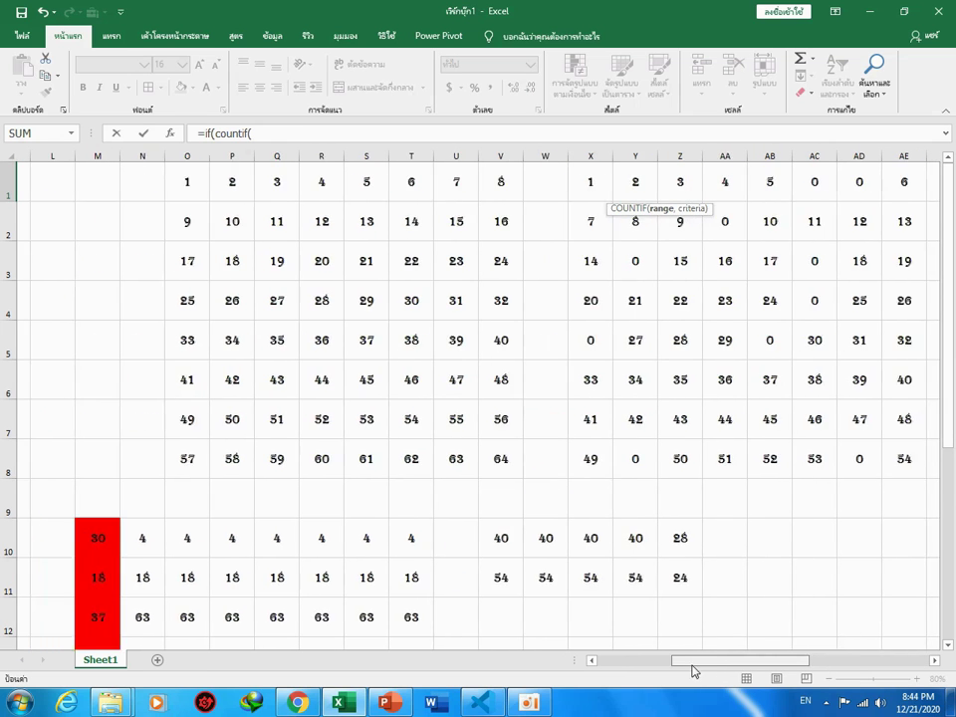
pyautogui.scroll(-1, 207, 431)
pyautogui.scroll(-2, 133, 398)
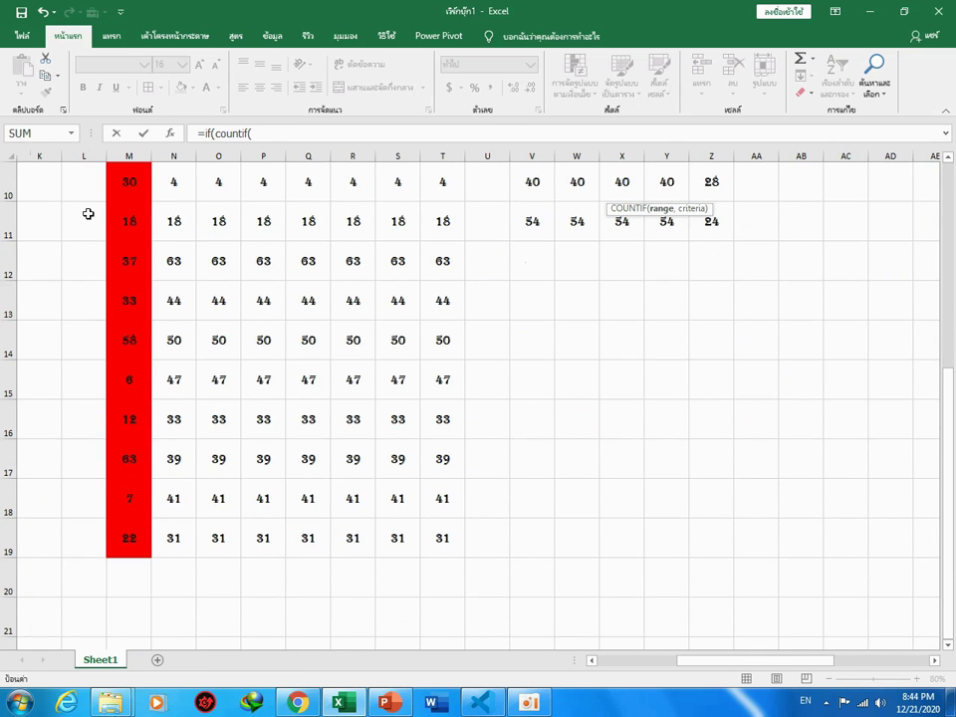
pyautogui.click(115, 193)
pyautogui.moveTo(114, 193); pyautogui.dragTo(121, 529)
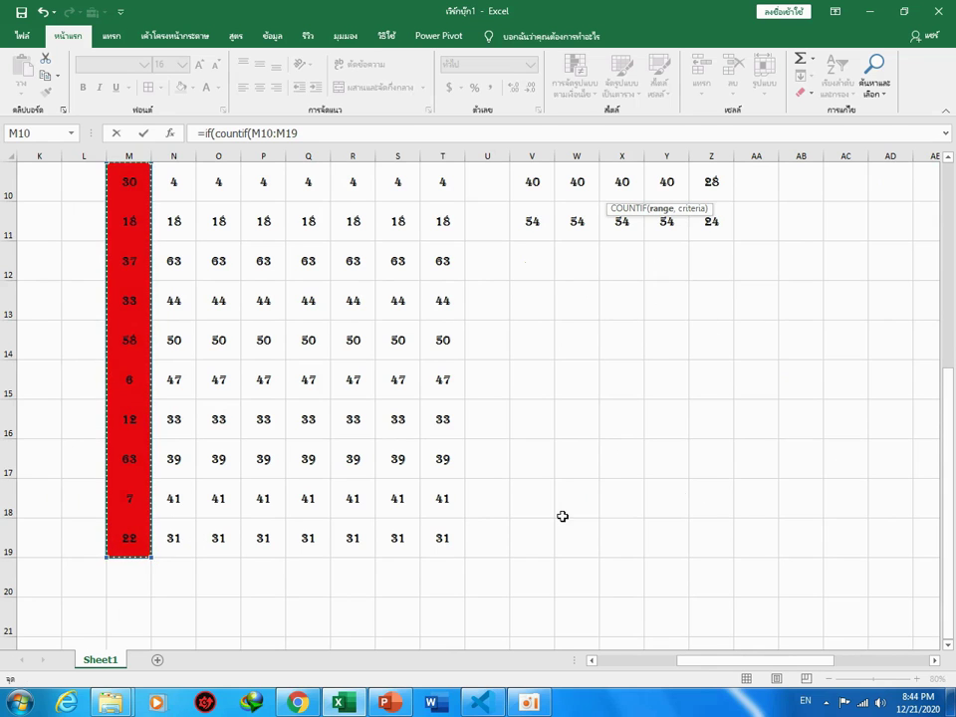
pyautogui.scroll(3, 699, 499)
pyautogui.moveTo(683, 661); pyautogui.dragTo(808, 678)
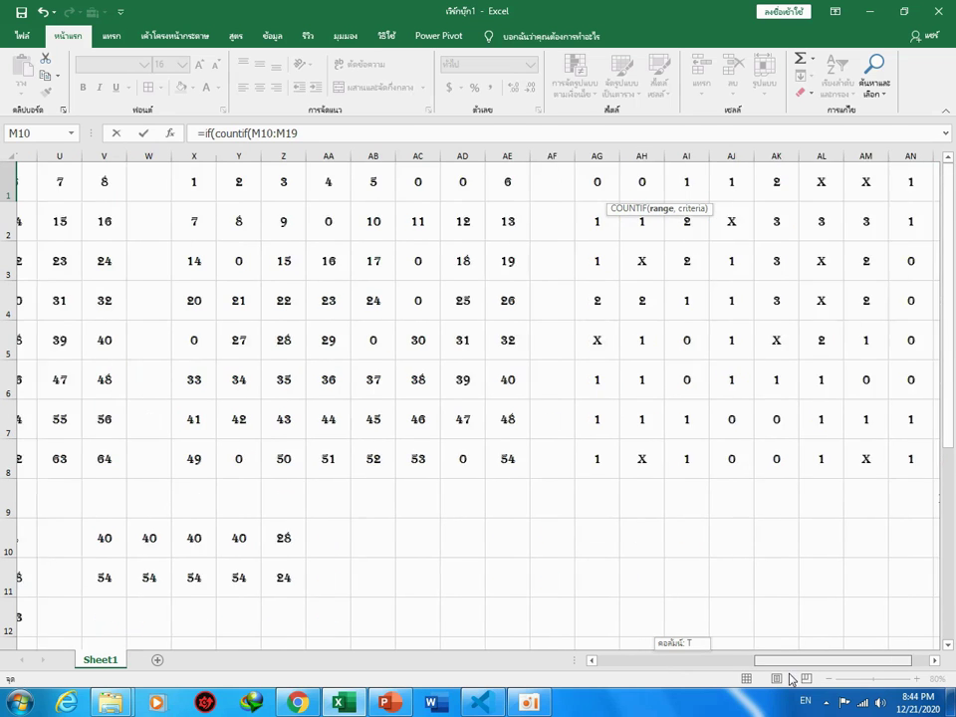
pyautogui.write(',')
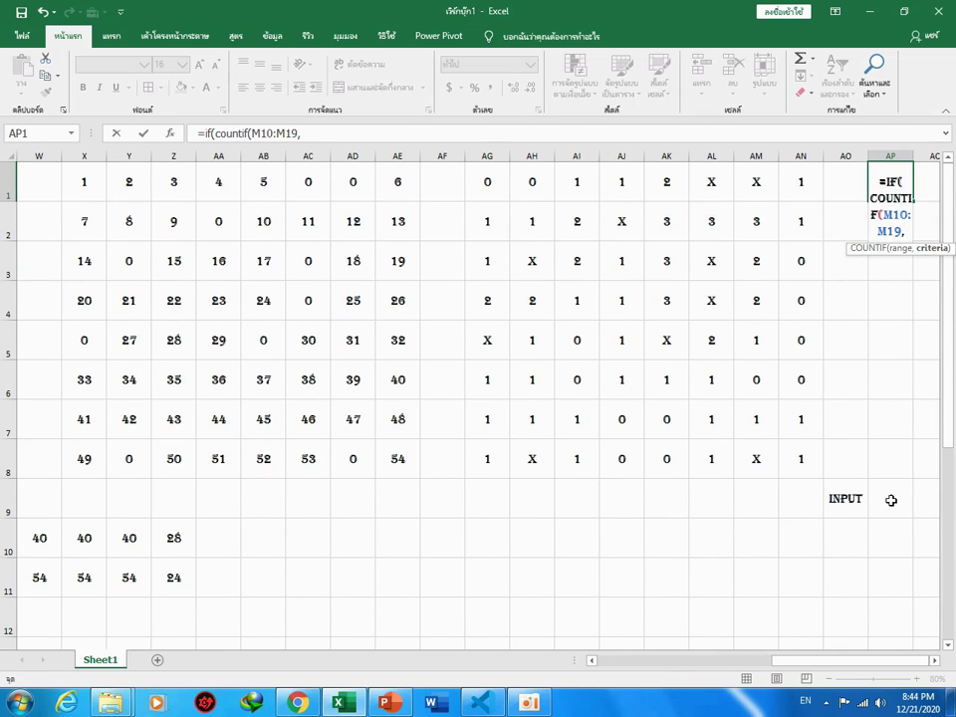
pyautogui.click(891, 499)
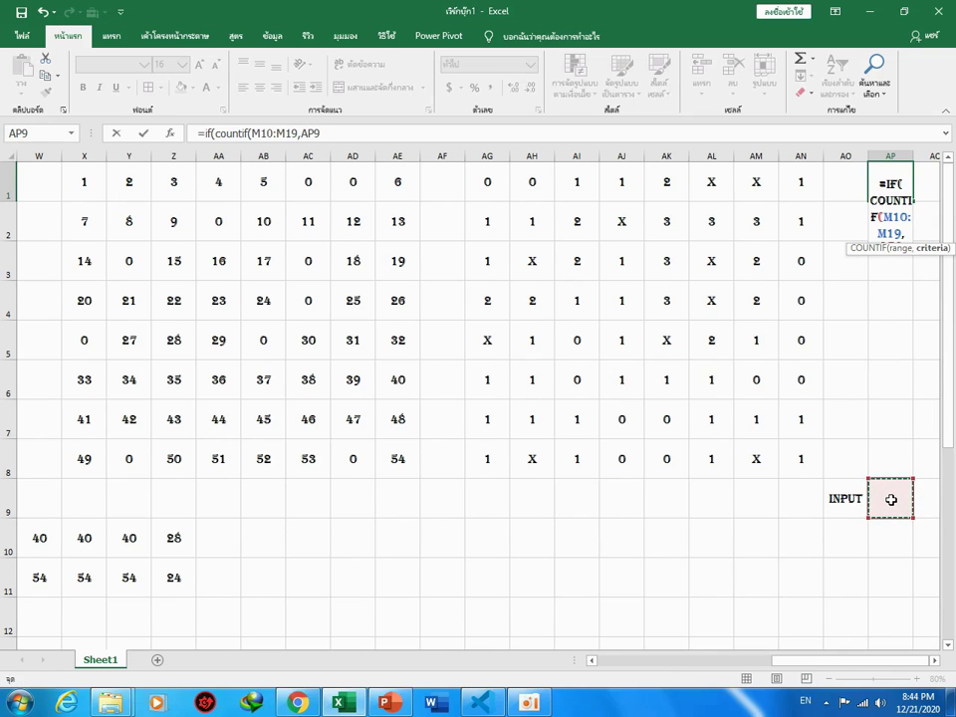
pyautogui.write(')=1')
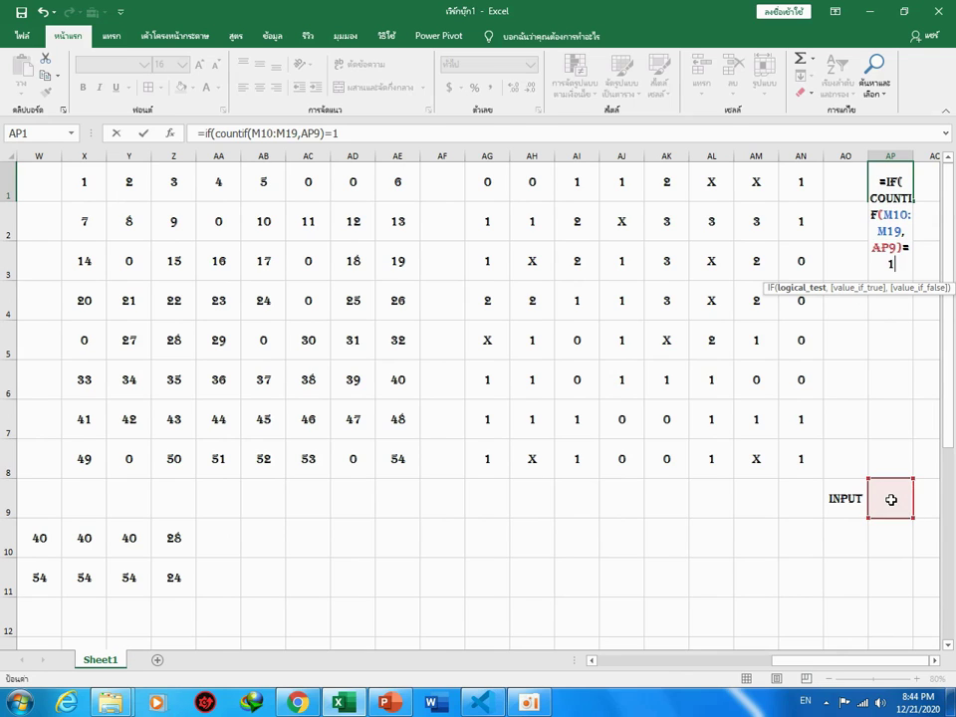
pyautogui.write(',')
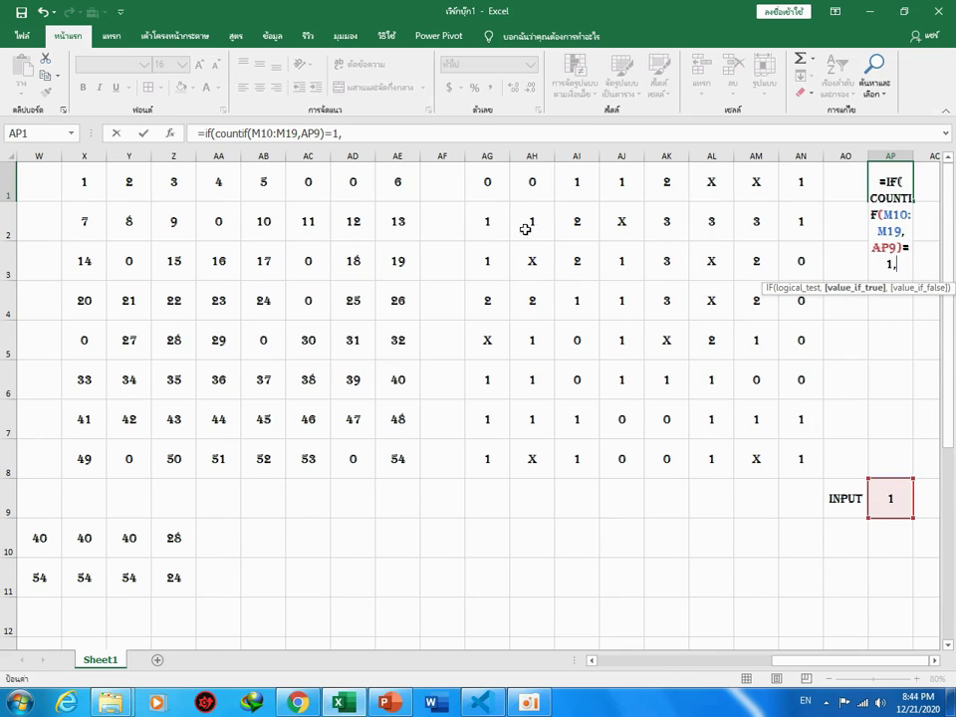
pyautogui.click(488, 191)
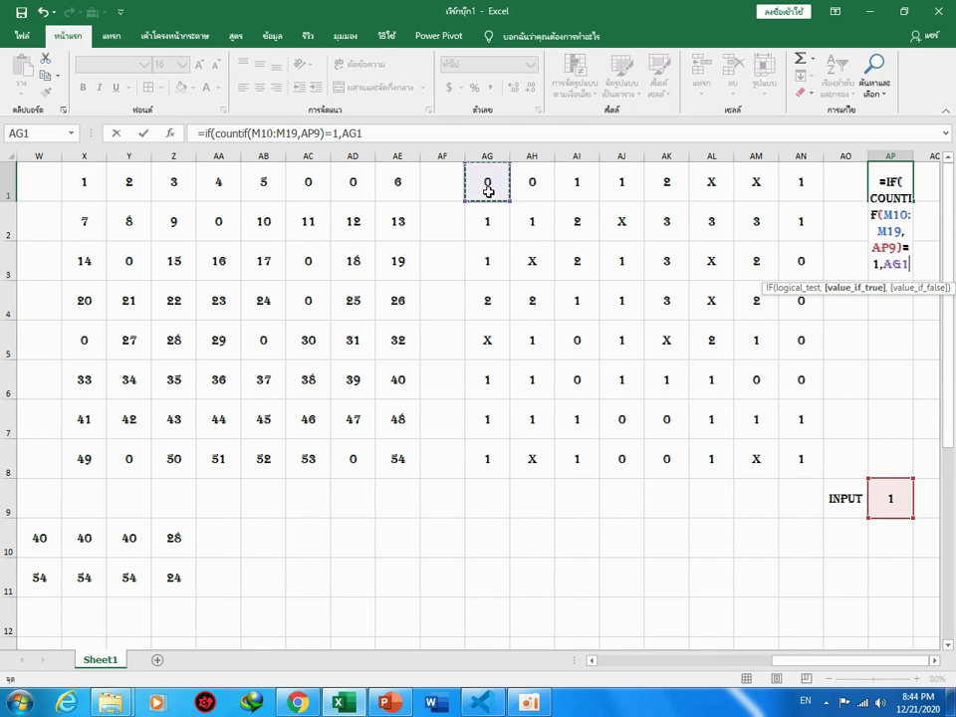
pyautogui.write(')')
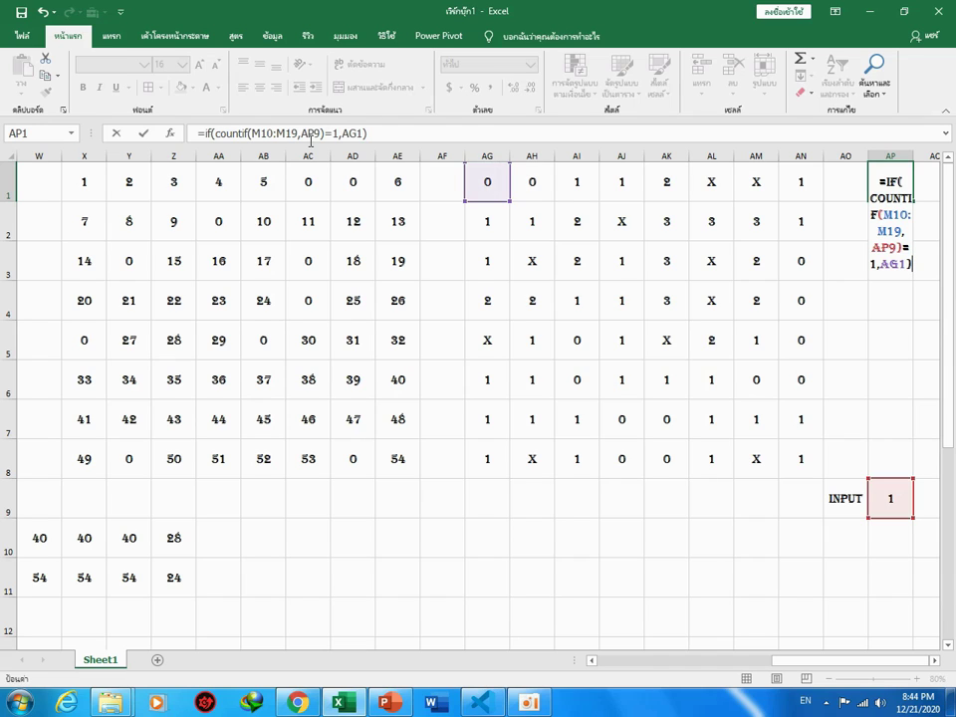
# Add the nested test IF(AP9=X1,AG1,C3) as AP1's fallback branch.
pyautogui.click(365, 137)
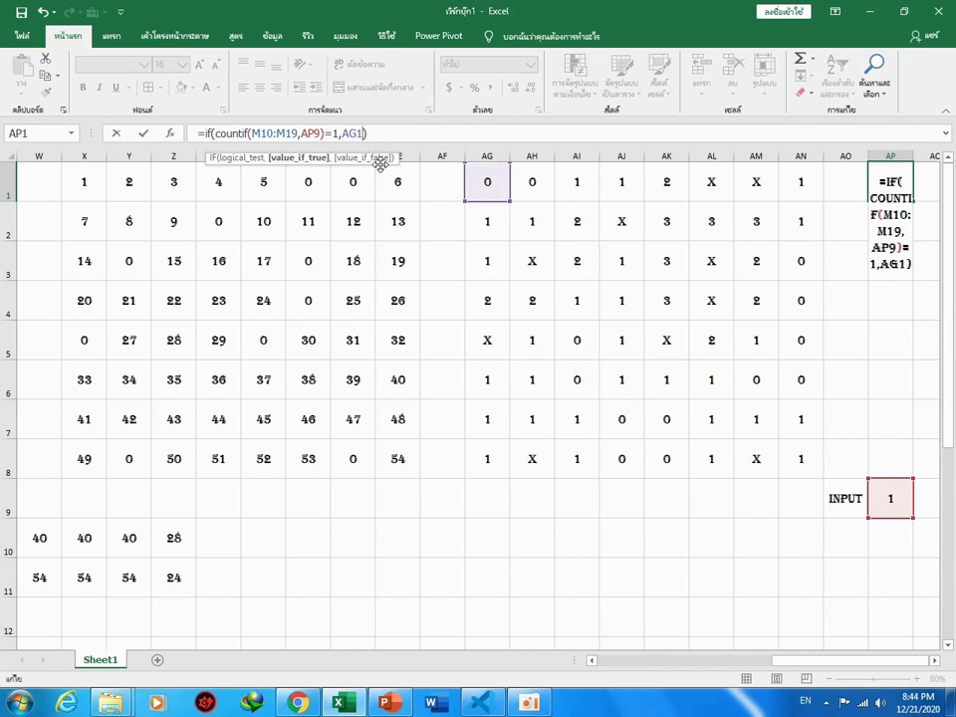
pyautogui.write(',')
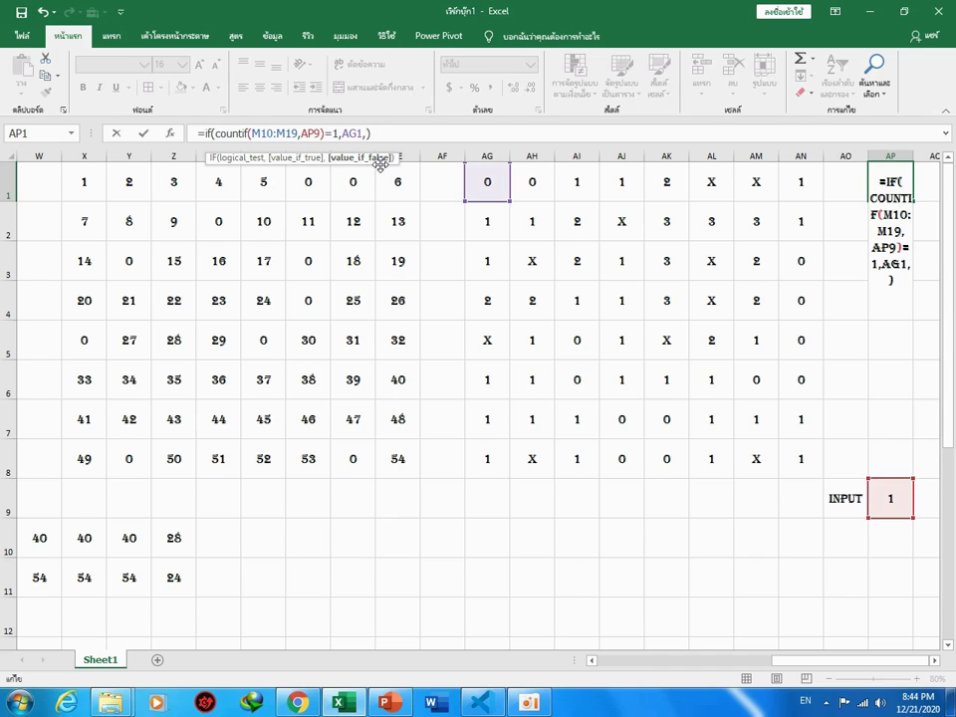
pyautogui.write('if(')
pyautogui.click(887, 496)
pyautogui.write('=')
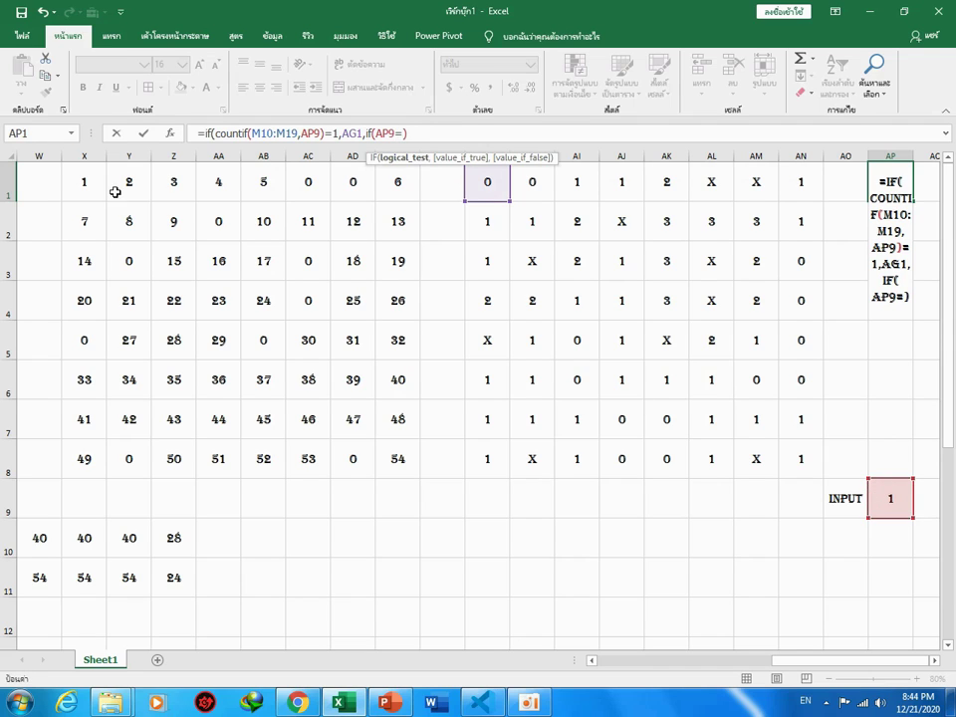
pyautogui.click(85, 187)
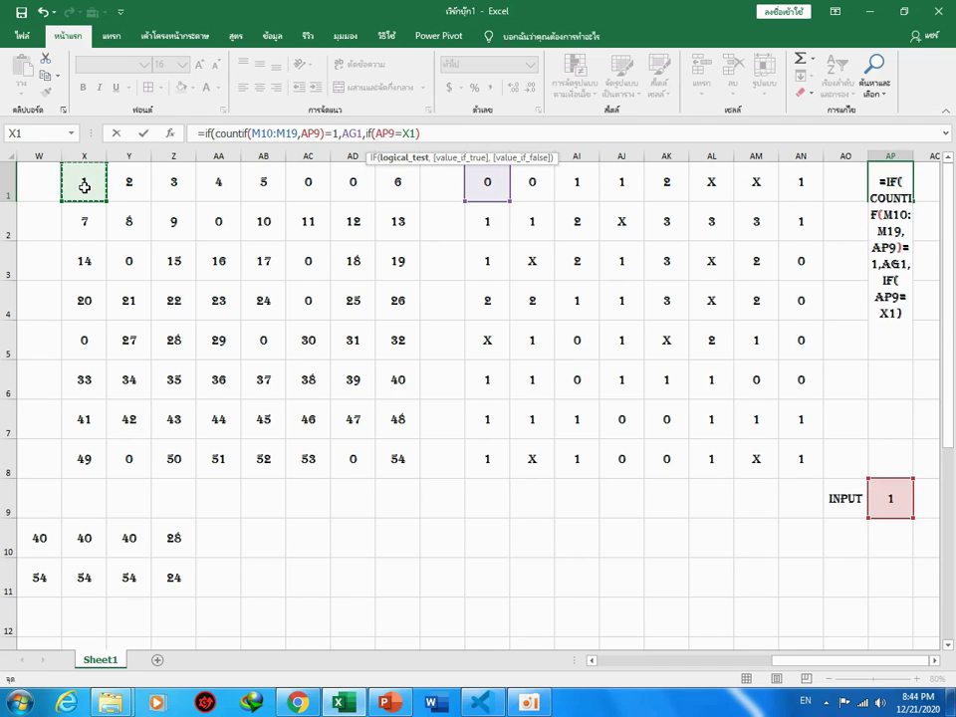
pyautogui.write(',')
pyautogui.click(498, 195)
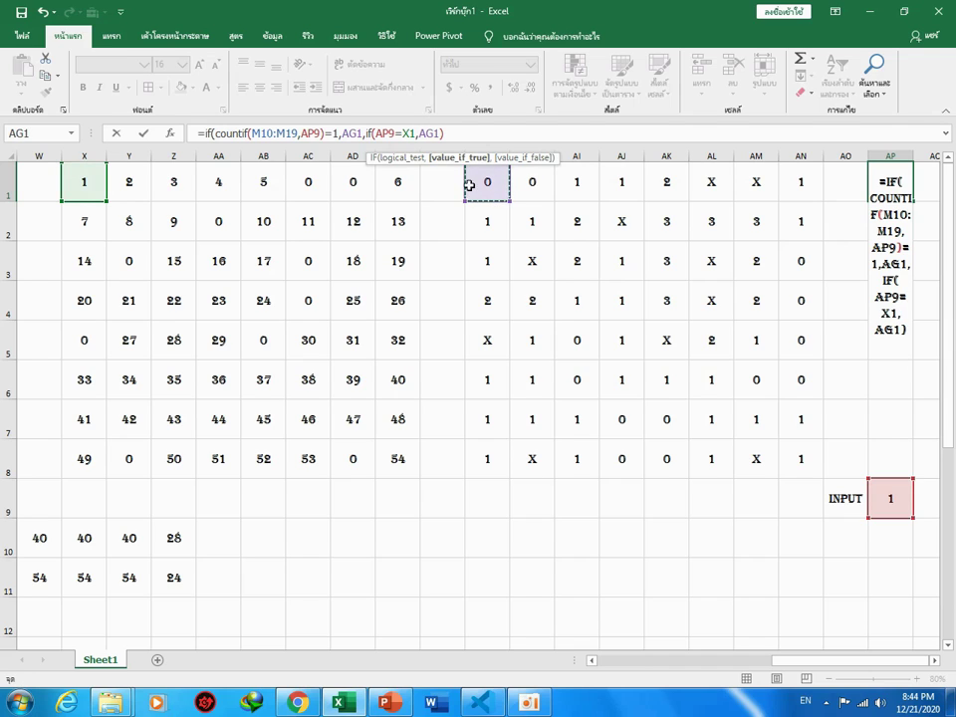
pyautogui.write(',')
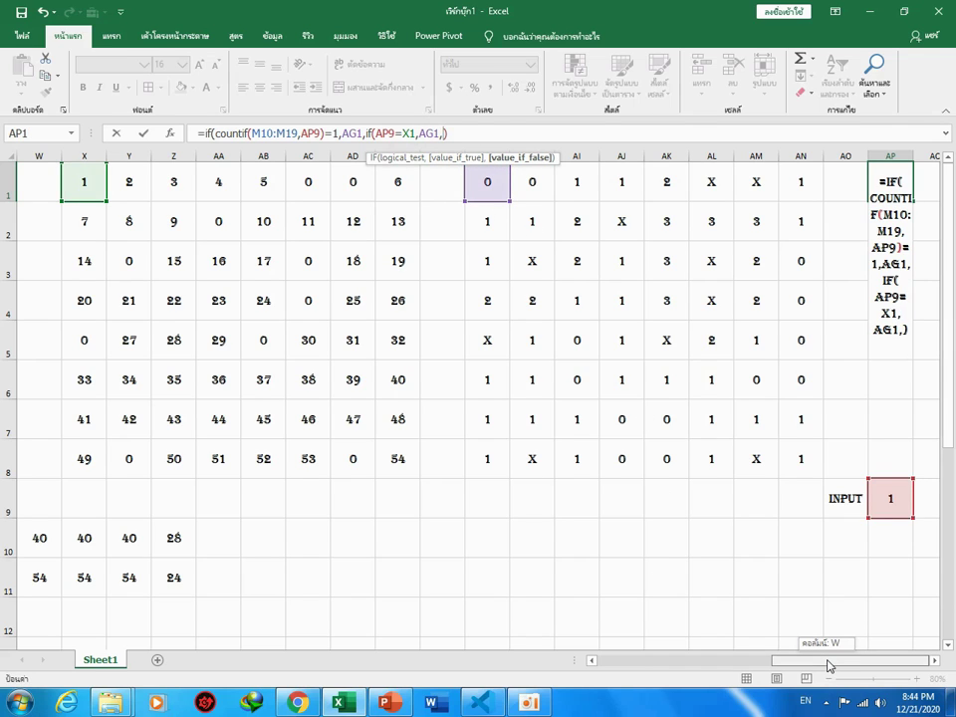
pyautogui.moveTo(829, 665); pyautogui.dragTo(621, 669)
pyautogui.click(130, 266)
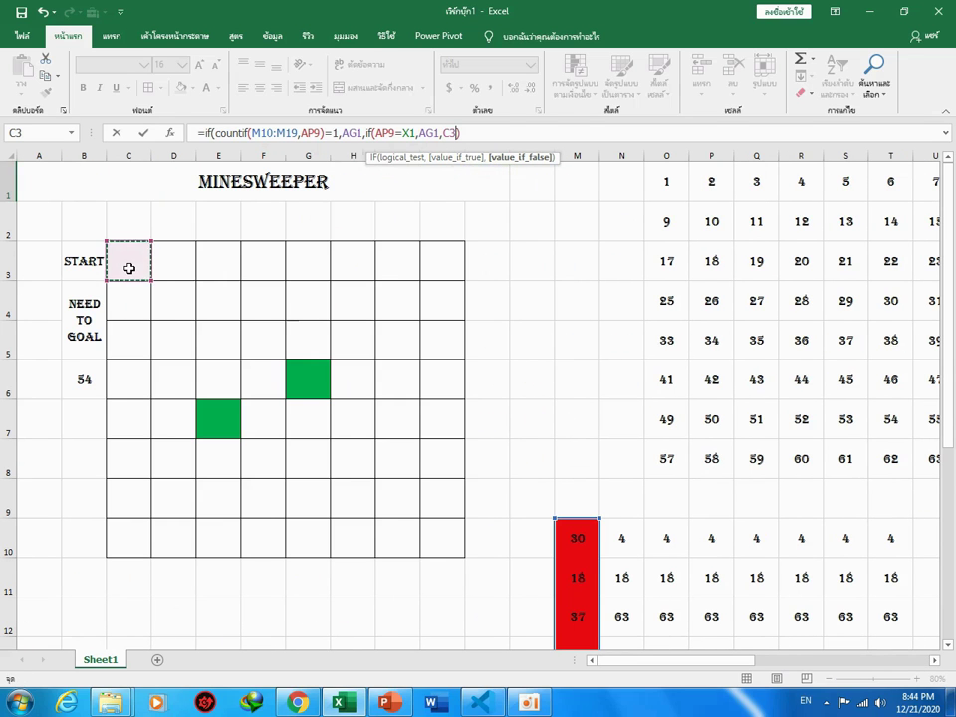
pyautogui.write(')')
pyautogui.click(482, 132)
# Close the brackets and commit AP1's reveal formula.
pyautogui.write(')')
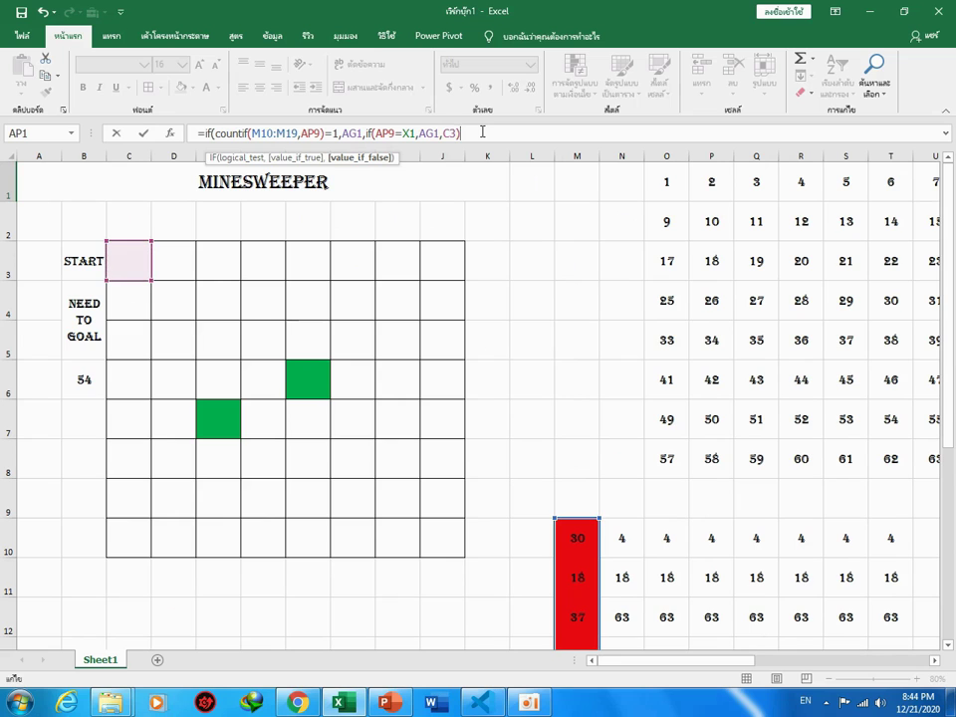
pyautogui.write(')')
pyautogui.press('Return')
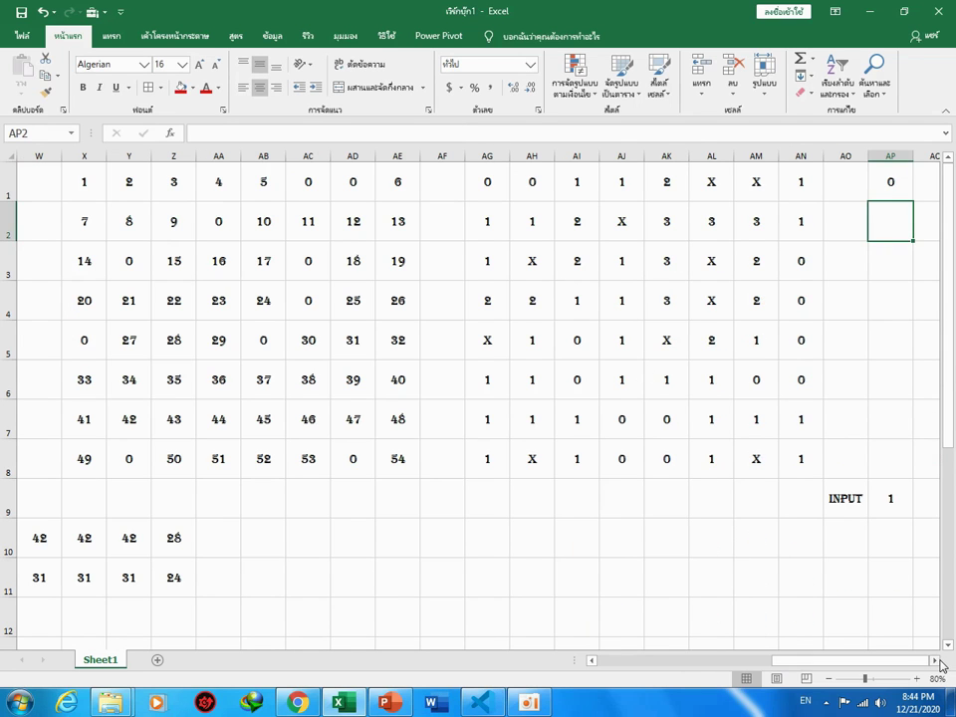
pyautogui.moveTo(938, 662); pyautogui.dragTo(940, 665)
# Make AP1's mine-list range absolute as $M$10:$M$19.
pyautogui.click(492, 180)
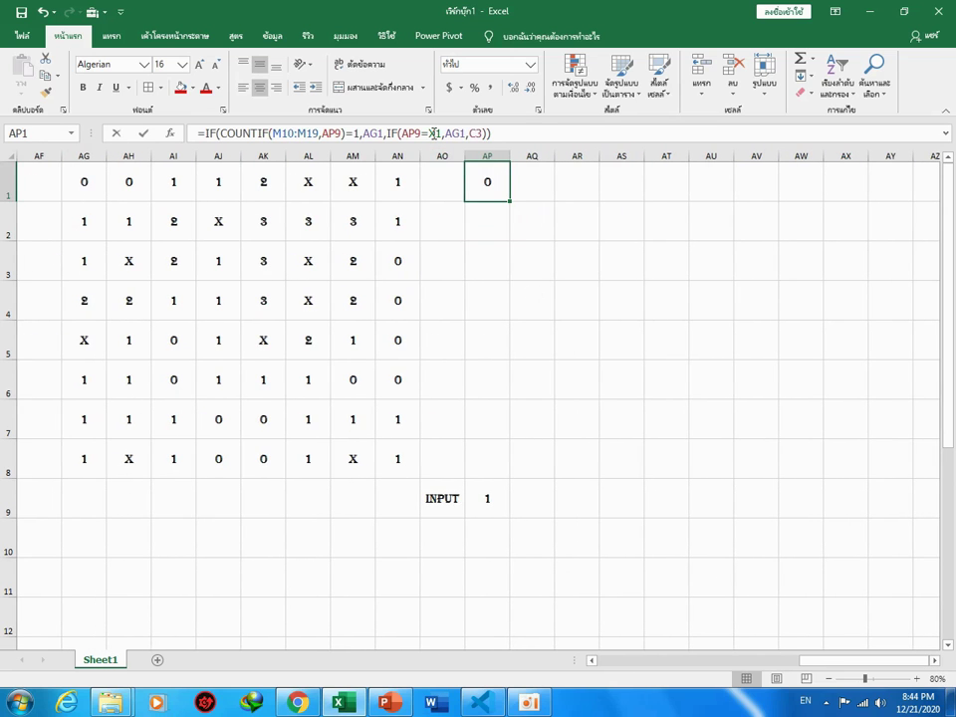
pyautogui.click(434, 133)
pyautogui.click(273, 133)
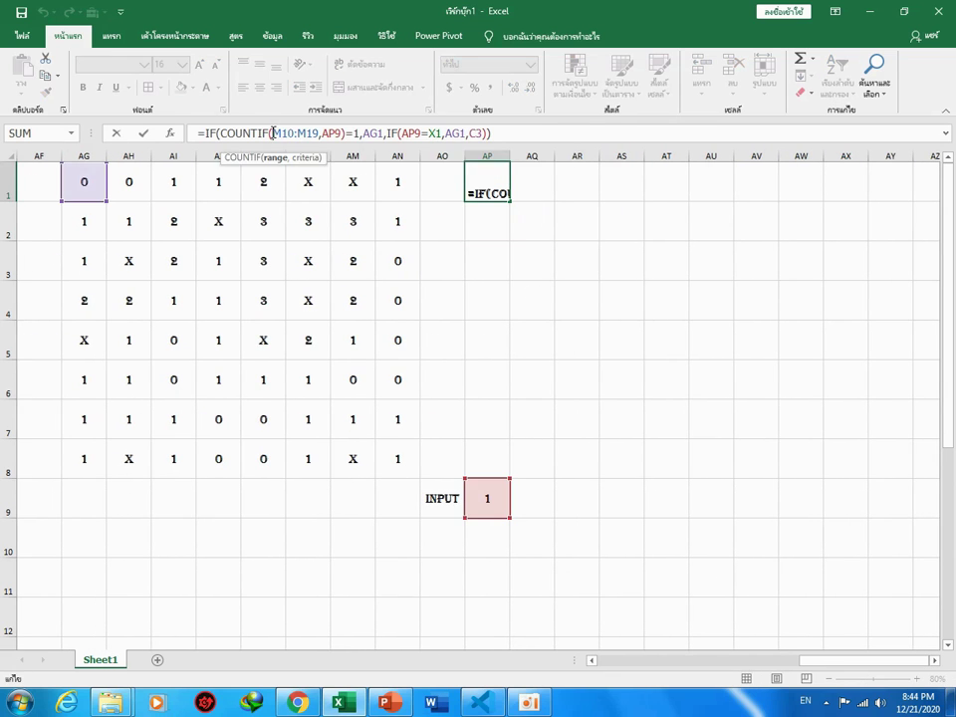
pyautogui.write('$M')
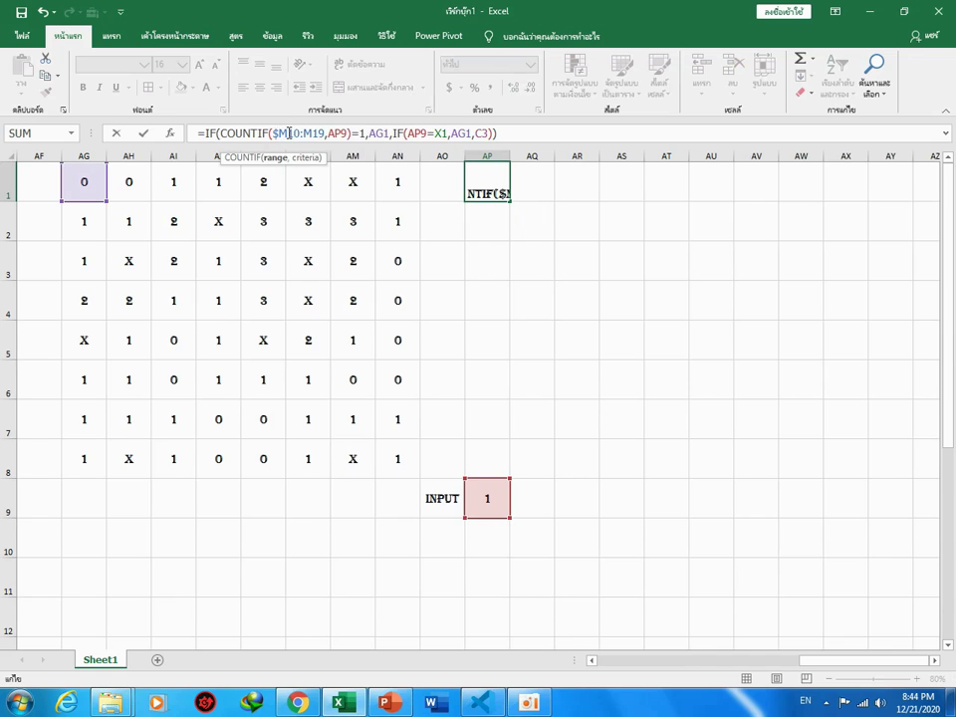
pyautogui.write('$')
pyautogui.click(311, 133)
pyautogui.write('$')
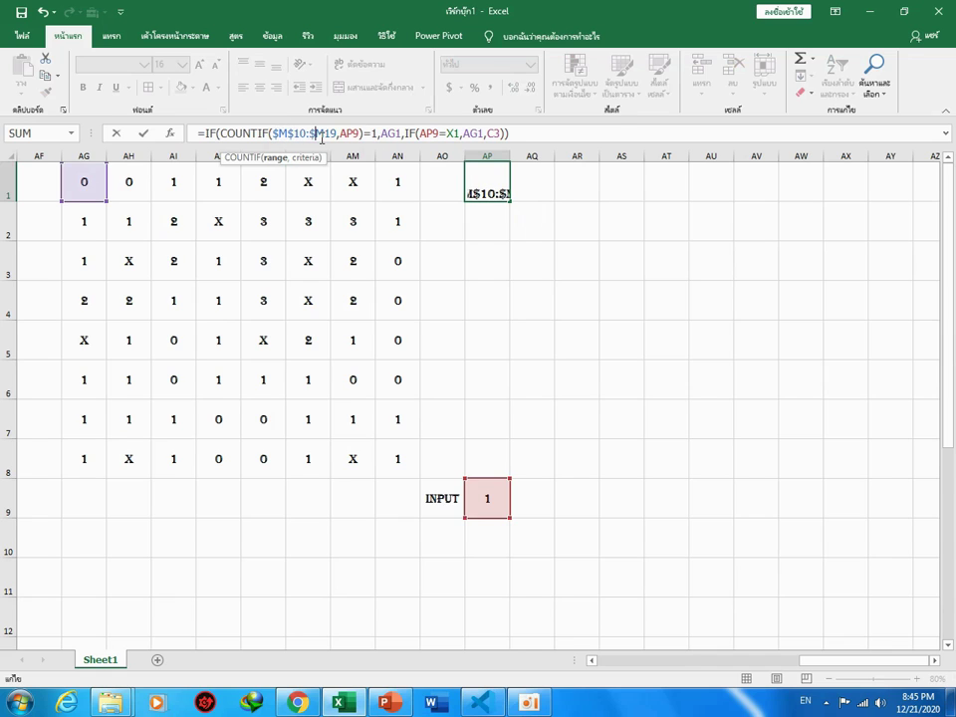
pyautogui.click(325, 136)
pyautogui.write('$')
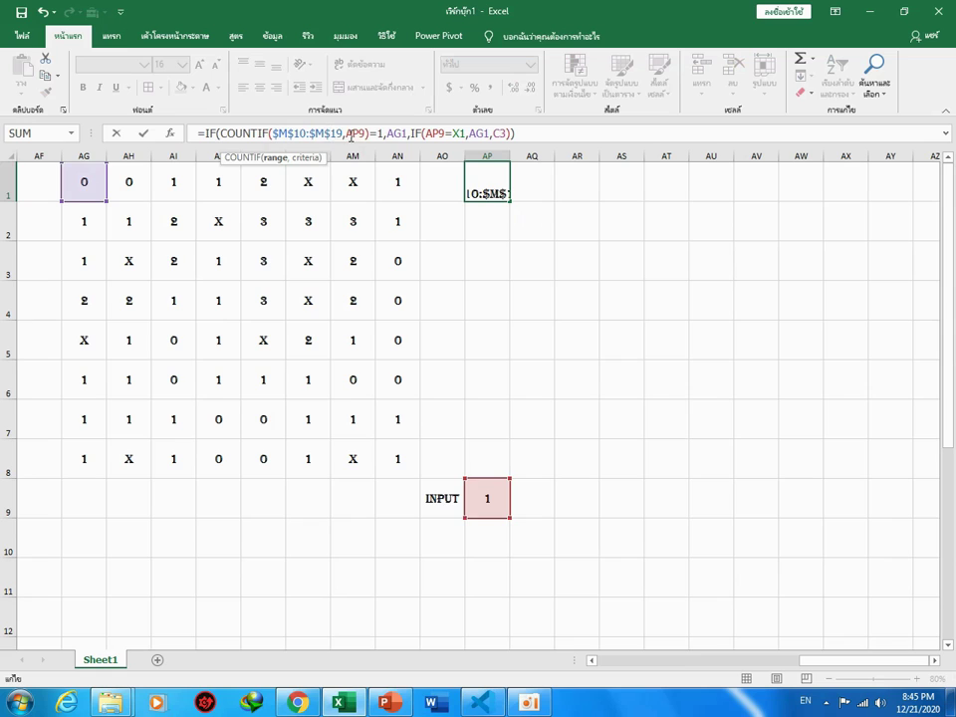
# Anchor both AP9 references as $AP$9, then fill AP1's formula across AP1:AW8.
pyautogui.click(348, 133)
pyautogui.write('$')
pyautogui.click(372, 134)
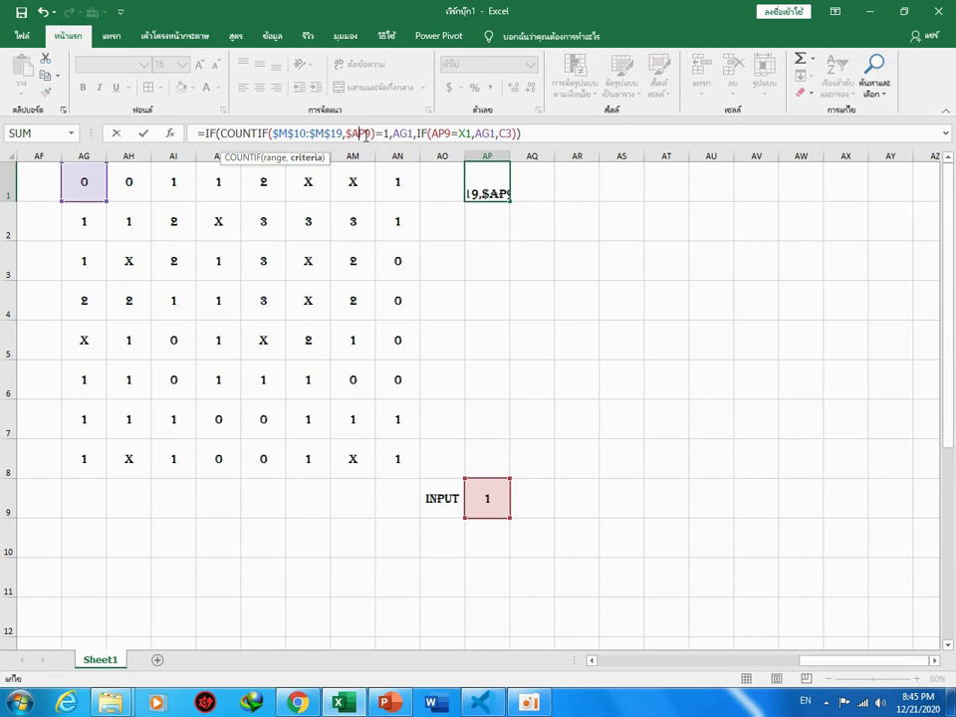
pyautogui.click(363, 133)
pyautogui.write('$')
pyautogui.click(436, 133)
pyautogui.write('$')
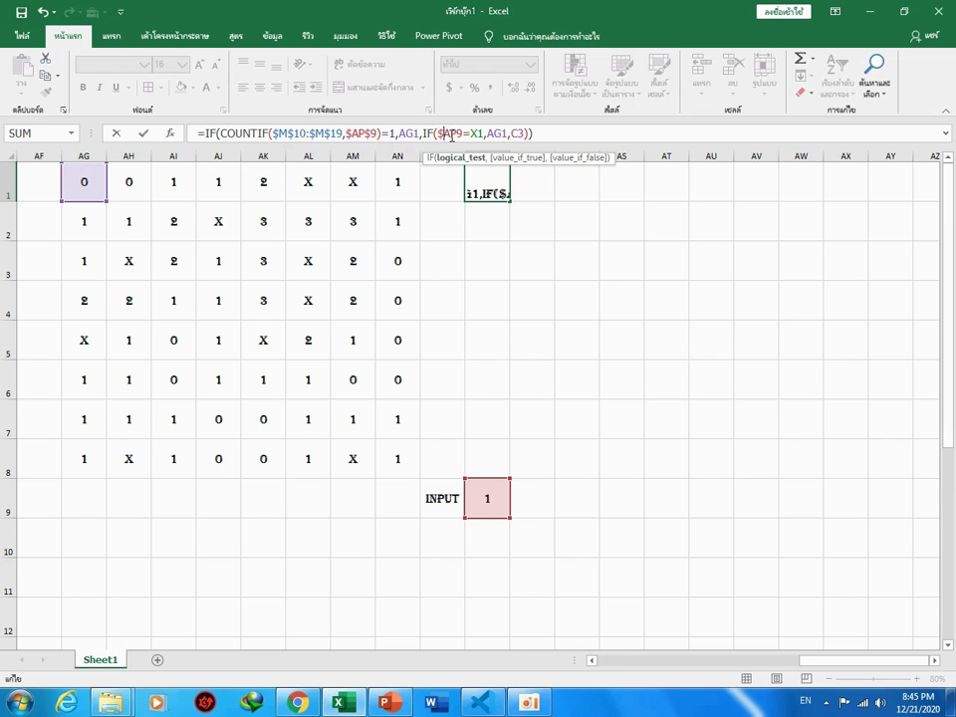
pyautogui.click(457, 133)
pyautogui.write('$')
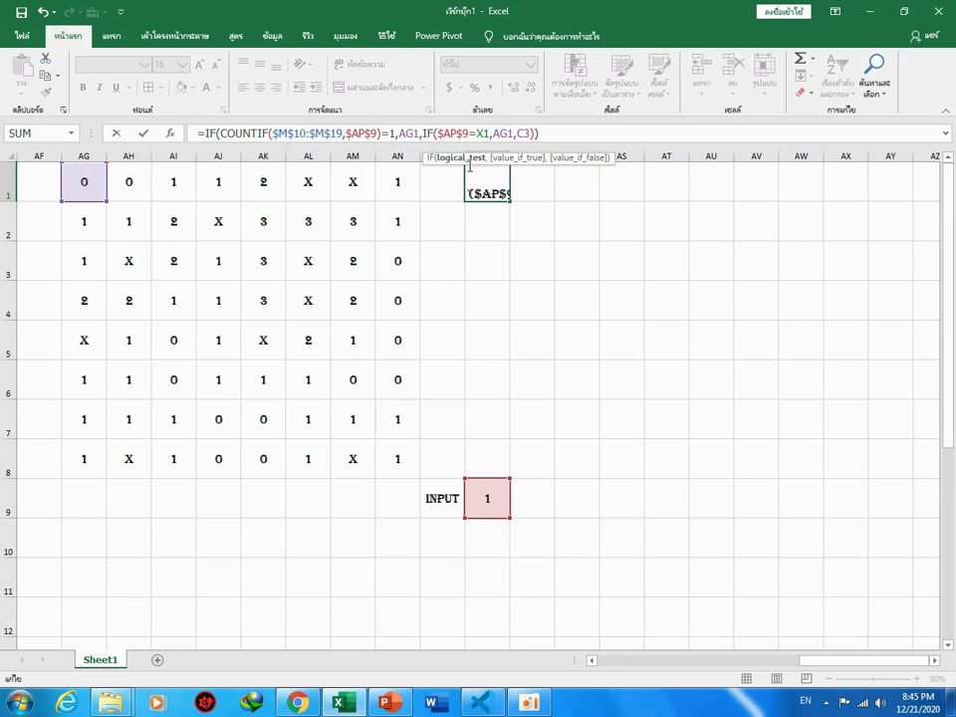
pyautogui.press('Return')
pyautogui.click(486, 185)
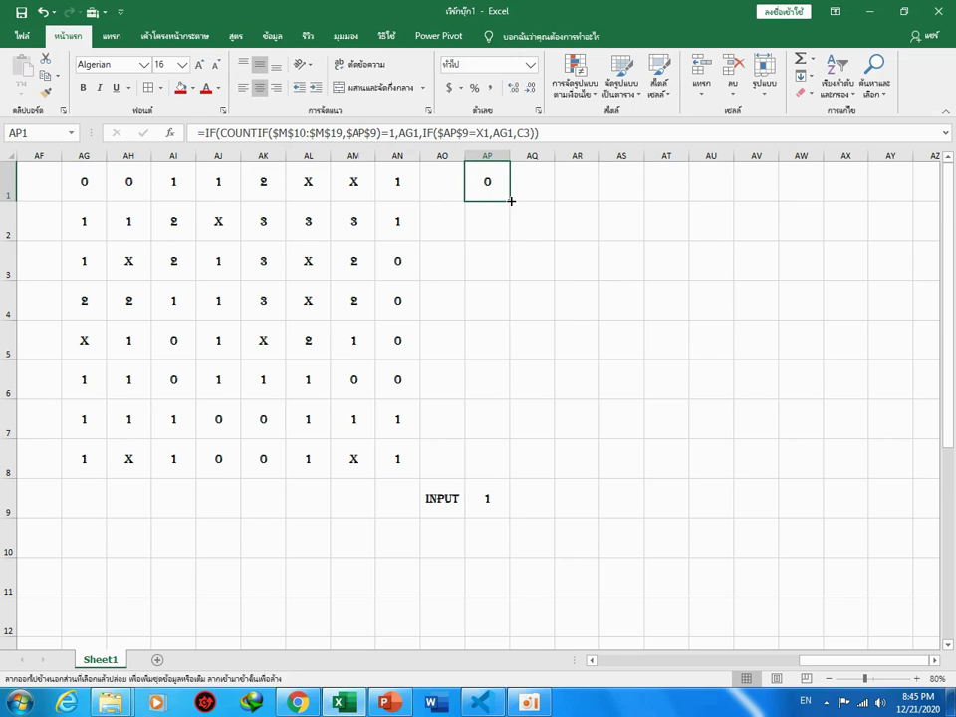
pyautogui.moveTo(511, 201)
pyautogui.mouseDown()
pyautogui.moveTo(644, 213)
pyautogui.moveTo(824, 204)
pyautogui.moveTo(796, 479)
pyautogui.mouseUp()
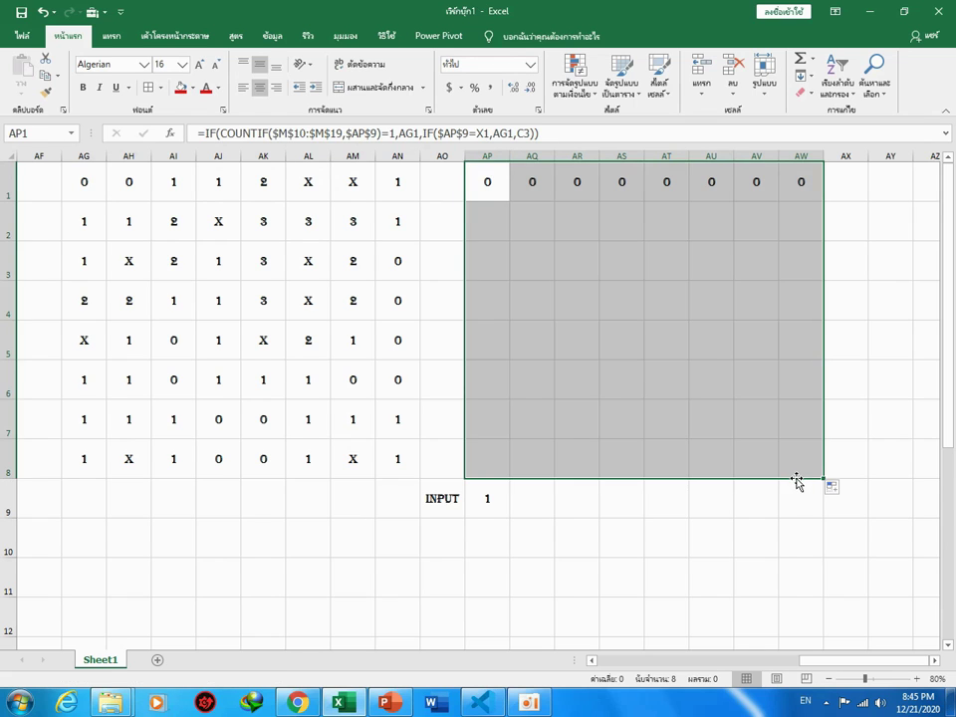
# Enter ="" in AP10, fill it across AP10:AW17 and copy that blank block.
pyautogui.click(594, 560)
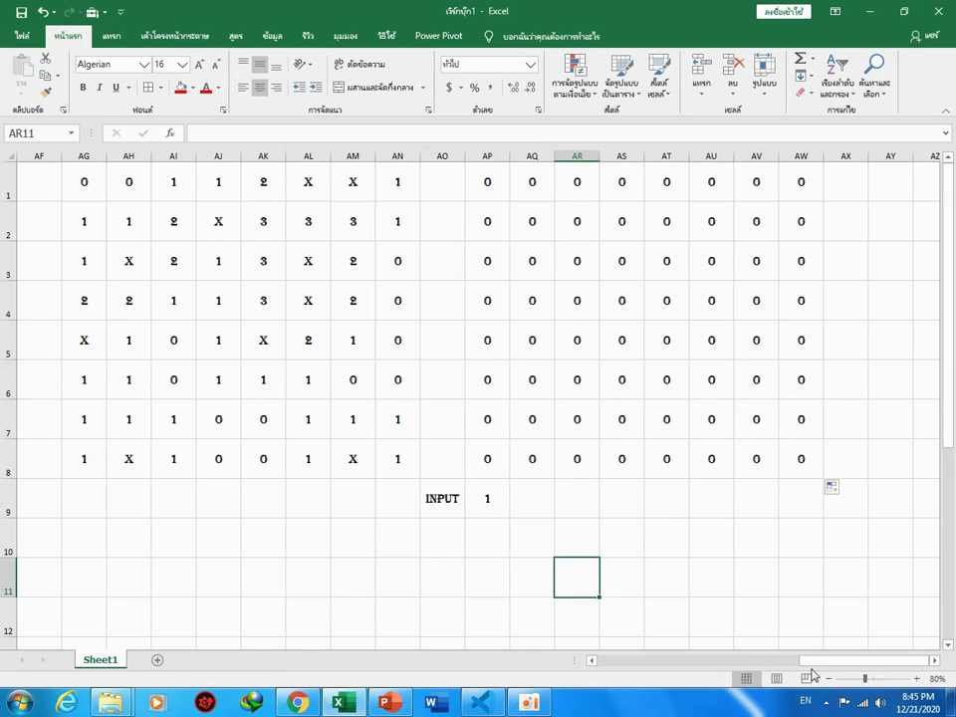
pyautogui.scroll(-2, 651, 572)
pyautogui.click(480, 302)
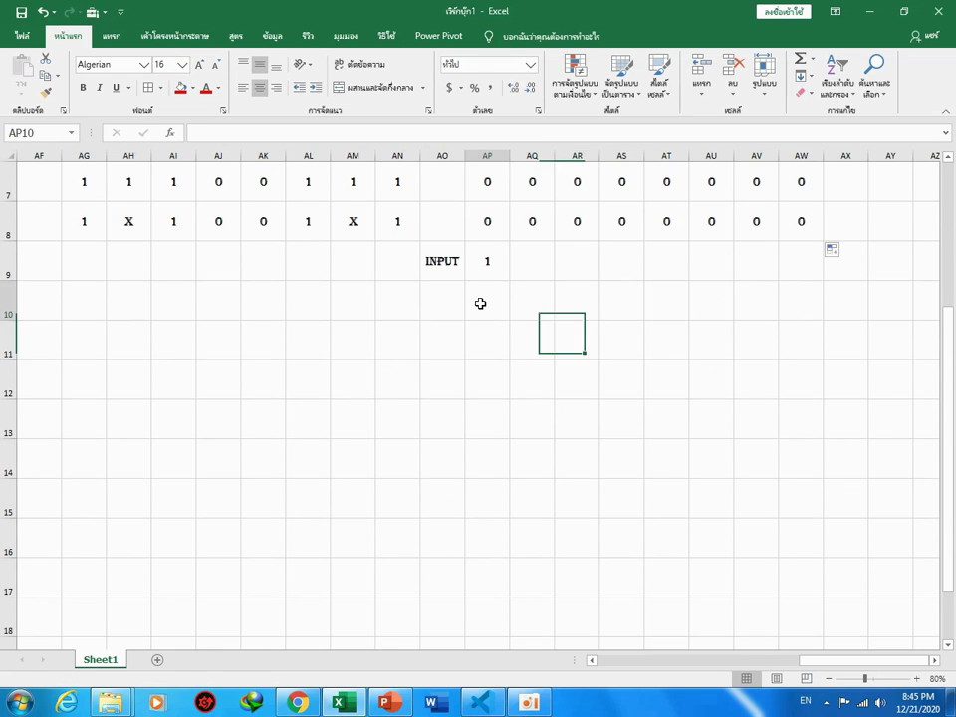
pyautogui.write('=""')
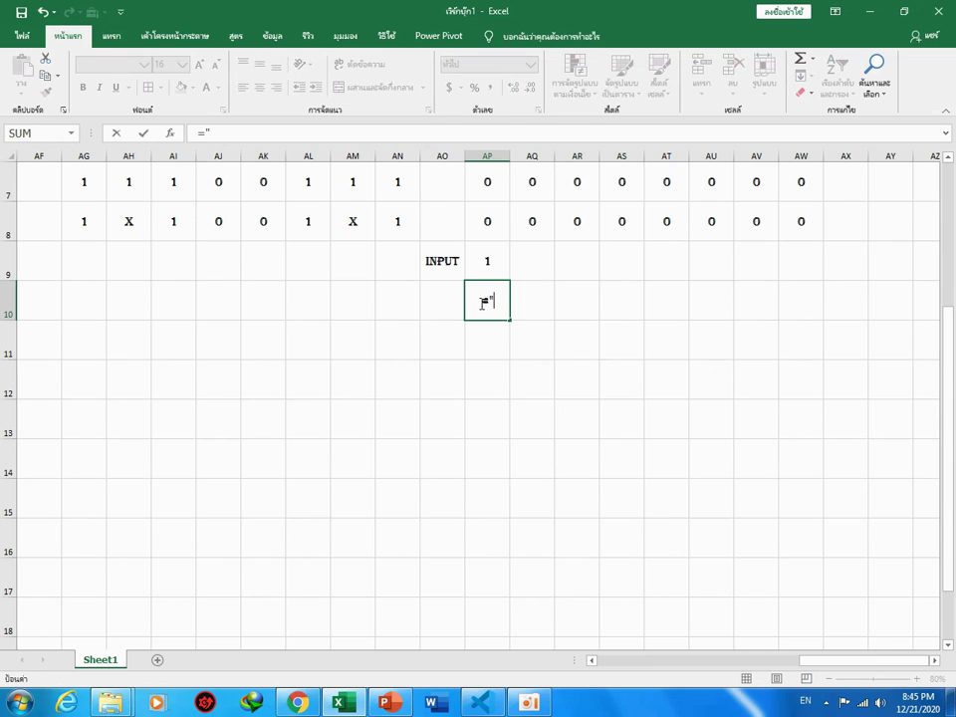
pyautogui.press('Return')
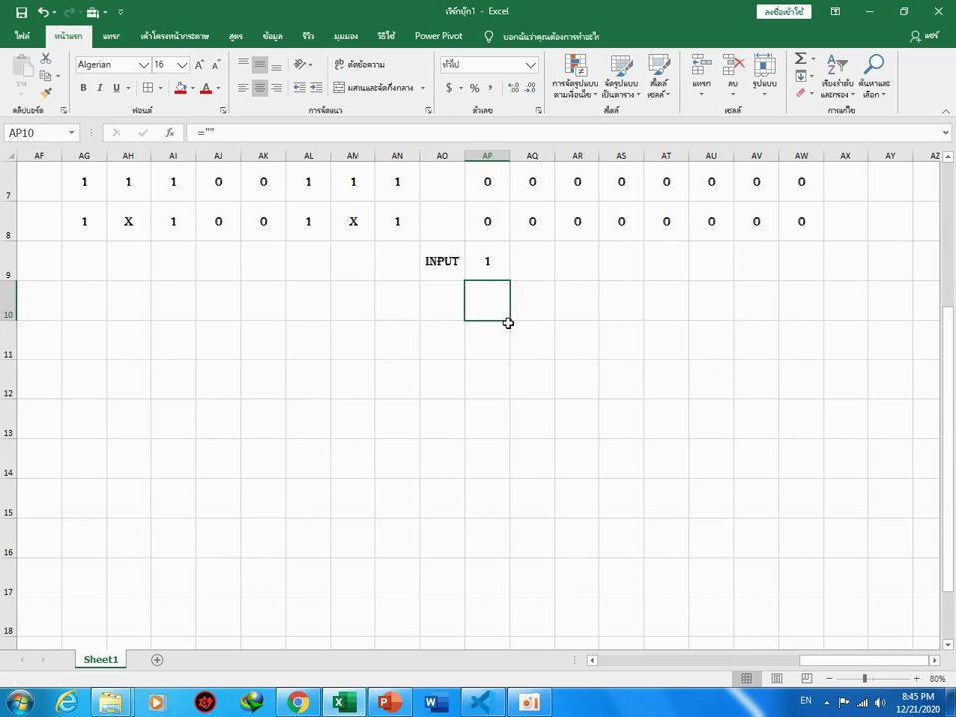
pyautogui.moveTo(508, 321)
pyautogui.mouseDown()
pyautogui.moveTo(822, 320)
pyautogui.moveTo(811, 577)
pyautogui.mouseUp()
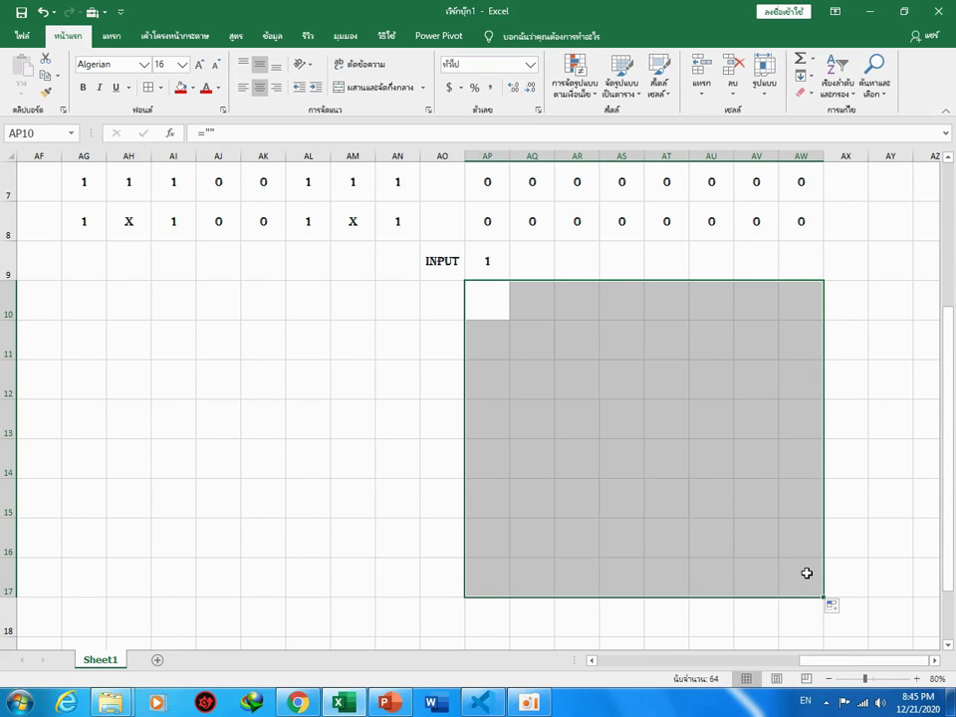
pyautogui.hotkey('ctrl', 'c')
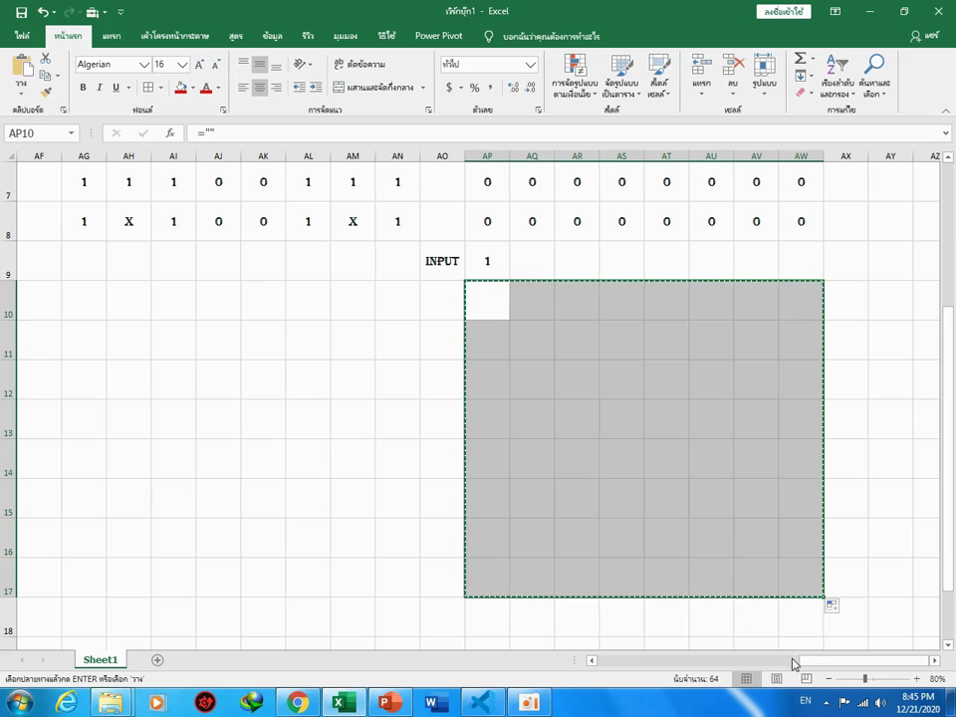
# Paste the blank block over the board at C3, then select the reveal grid AP1:AW8.
pyautogui.moveTo(793, 660); pyautogui.dragTo(570, 681)
pyautogui.scroll(2, 431, 517)
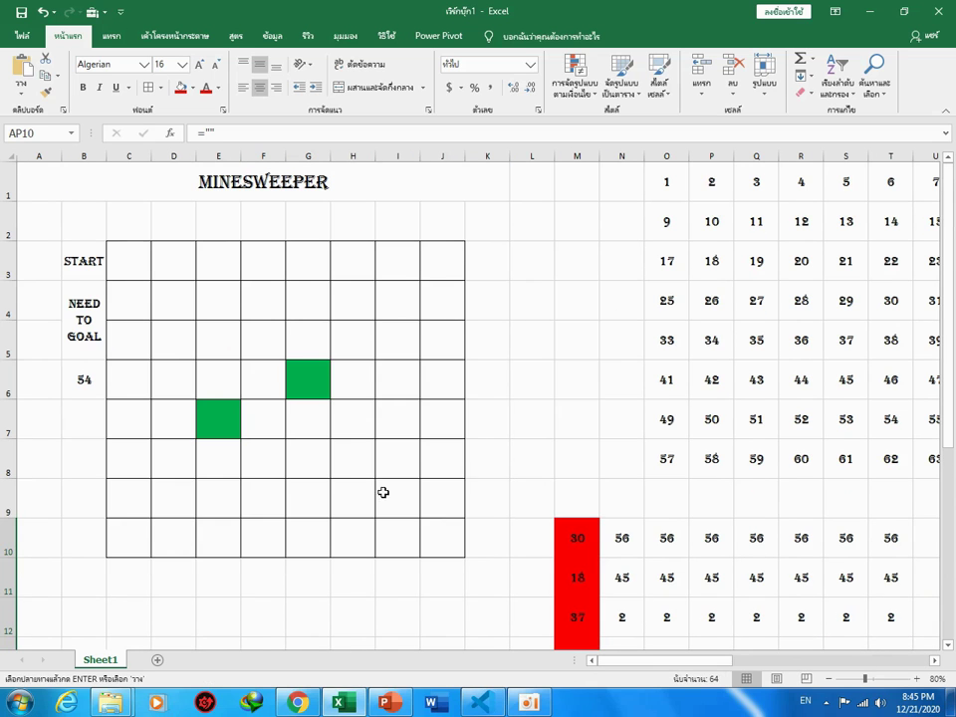
pyautogui.rightClick(137, 275)
pyautogui.click(189, 335)
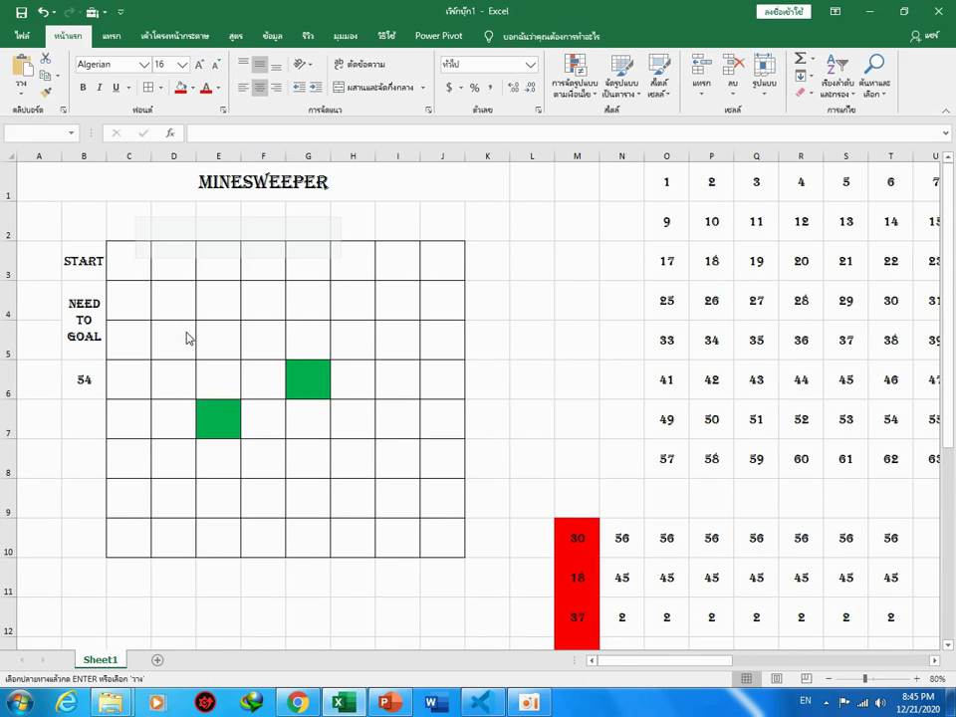
pyautogui.moveTo(689, 663); pyautogui.dragTo(909, 667)
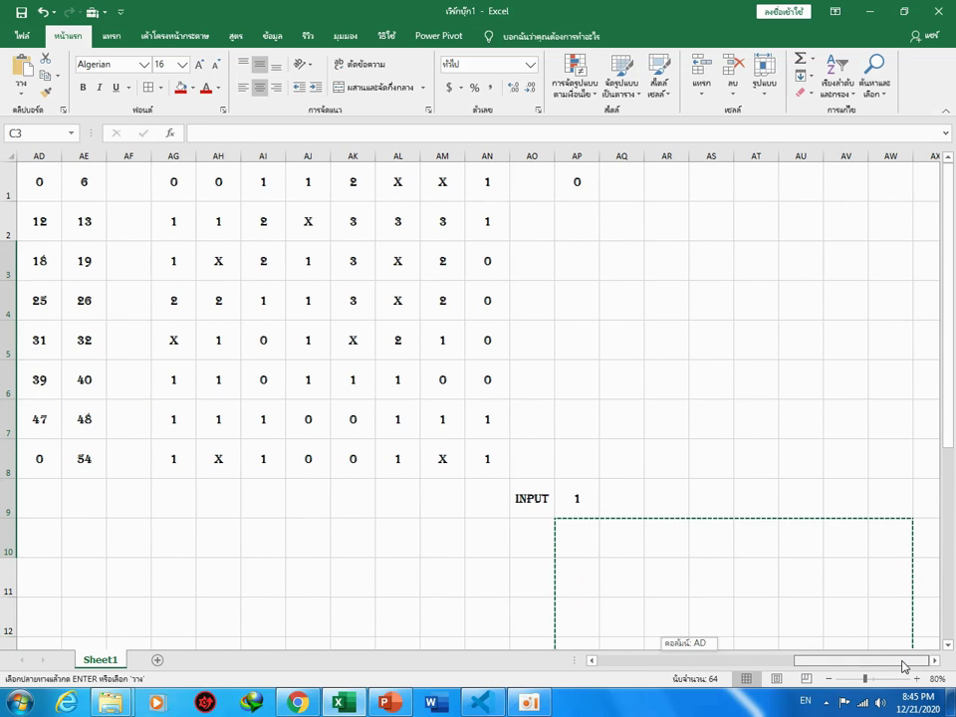
pyautogui.click(776, 426)
pyautogui.moveTo(574, 457)
pyautogui.mouseDown()
pyautogui.moveTo(862, 243)
pyautogui.moveTo(881, 194)
pyautogui.mouseUp()
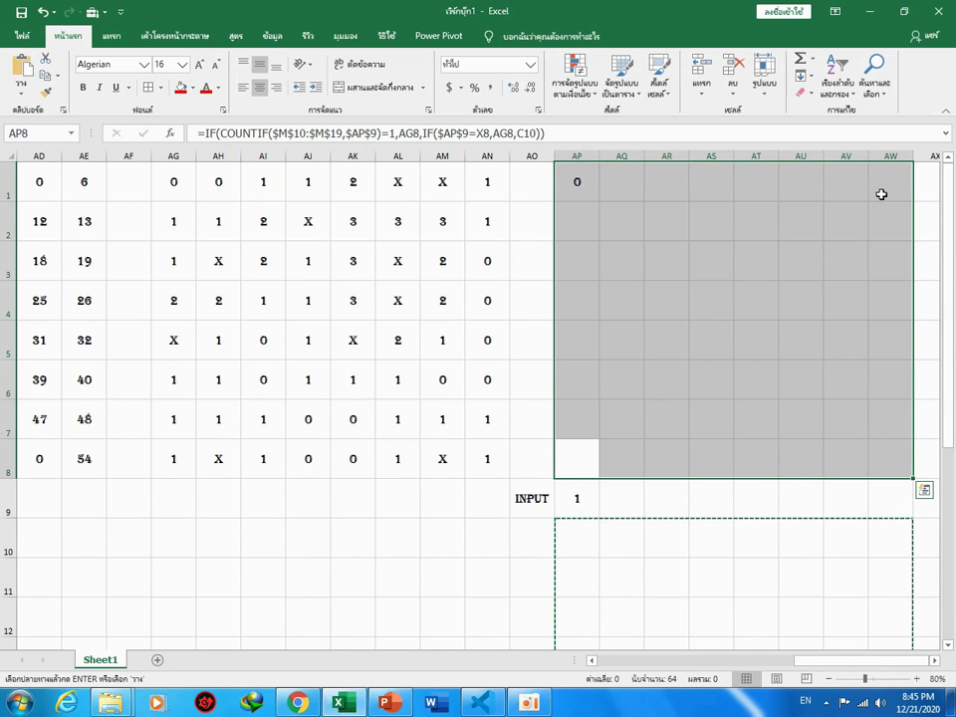
# Try INPUT values 2 and then 3 in the INPUT cell.
pyautogui.click(663, 197)
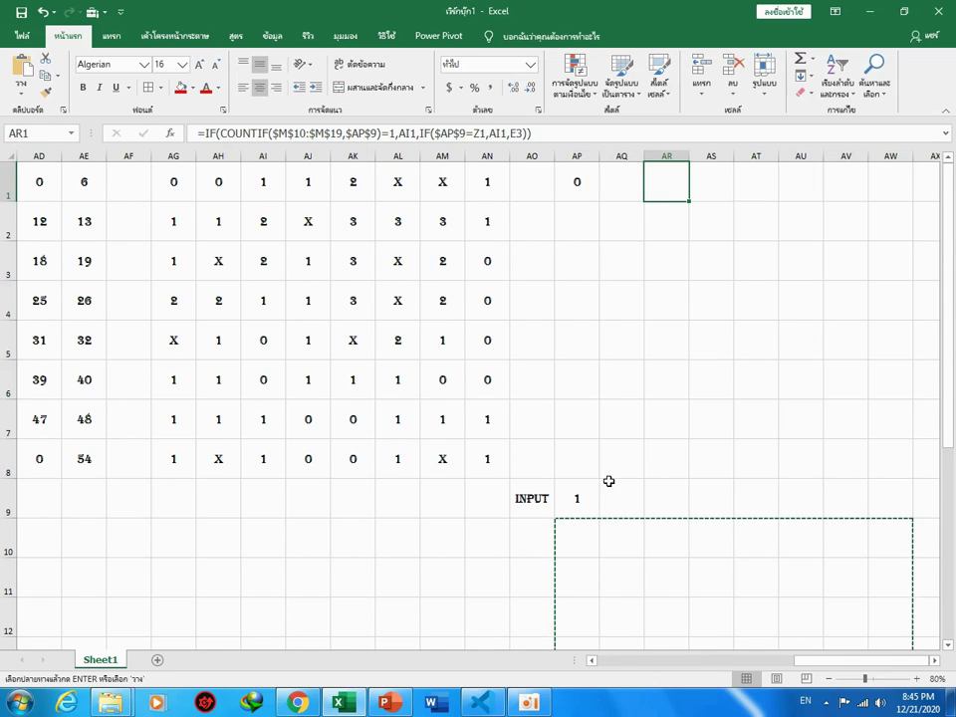
pyautogui.click(576, 504)
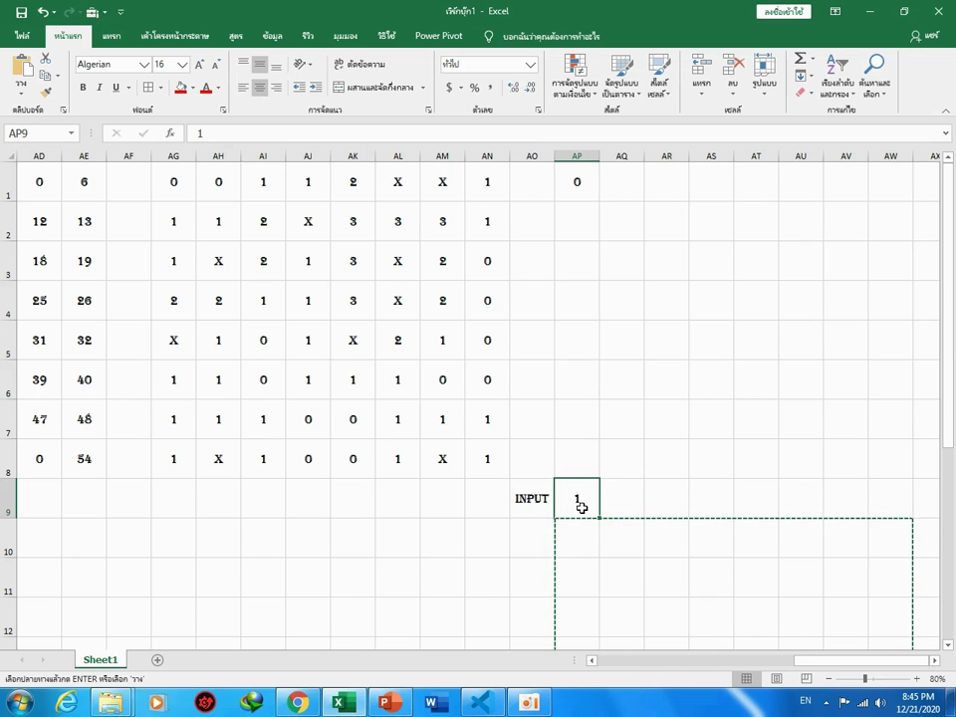
pyautogui.write('2')
pyautogui.press('Return')
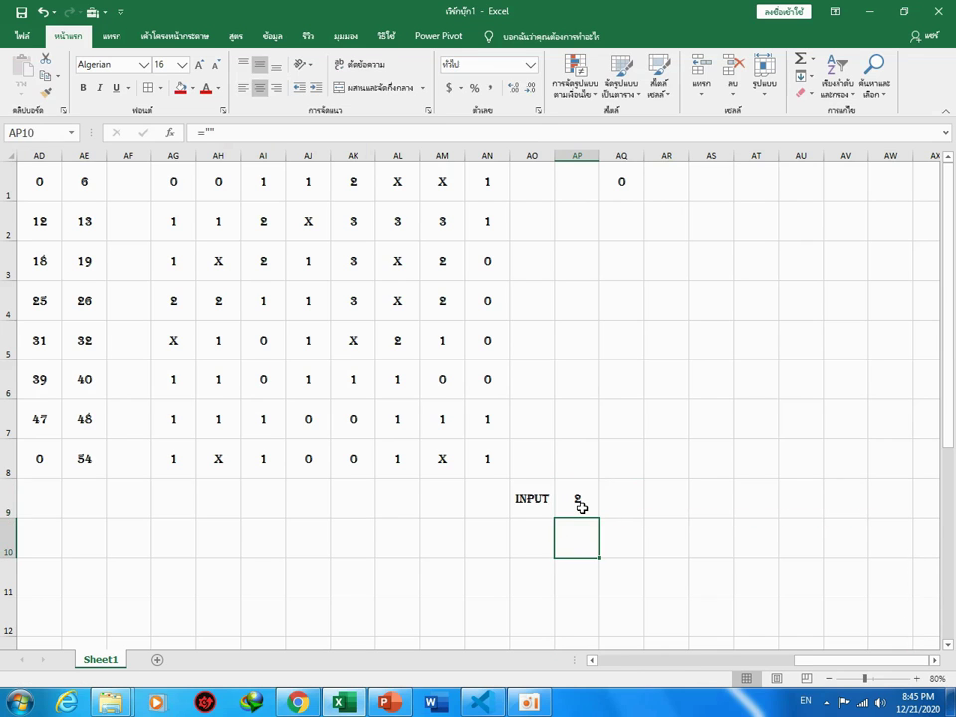
pyautogui.click(581, 505)
pyautogui.write('3')
pyautogui.press('Return')
# Clear the INPUT value so the reveal grid marks every mine with X.
pyautogui.click(580, 506)
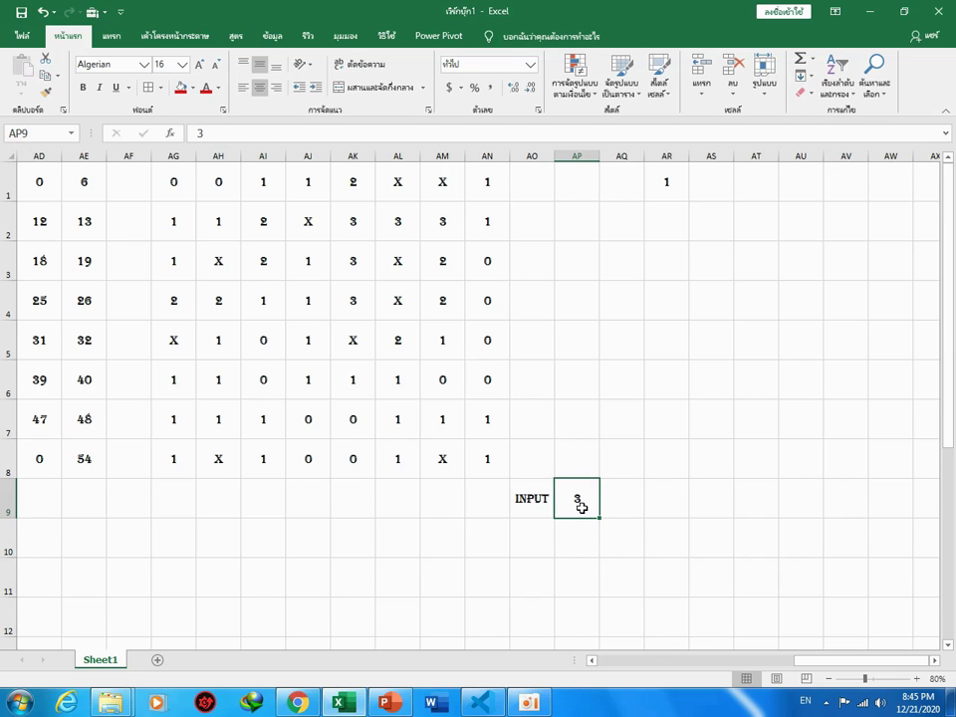
pyautogui.press('BackSpace')
pyautogui.press('Return')
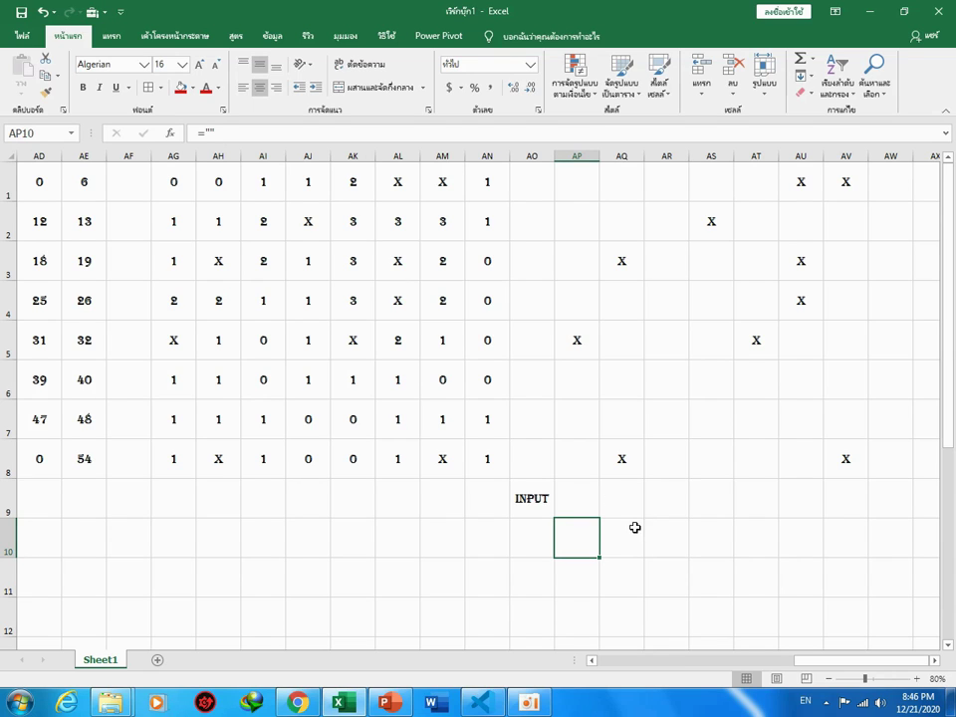
pyautogui.click(566, 508)
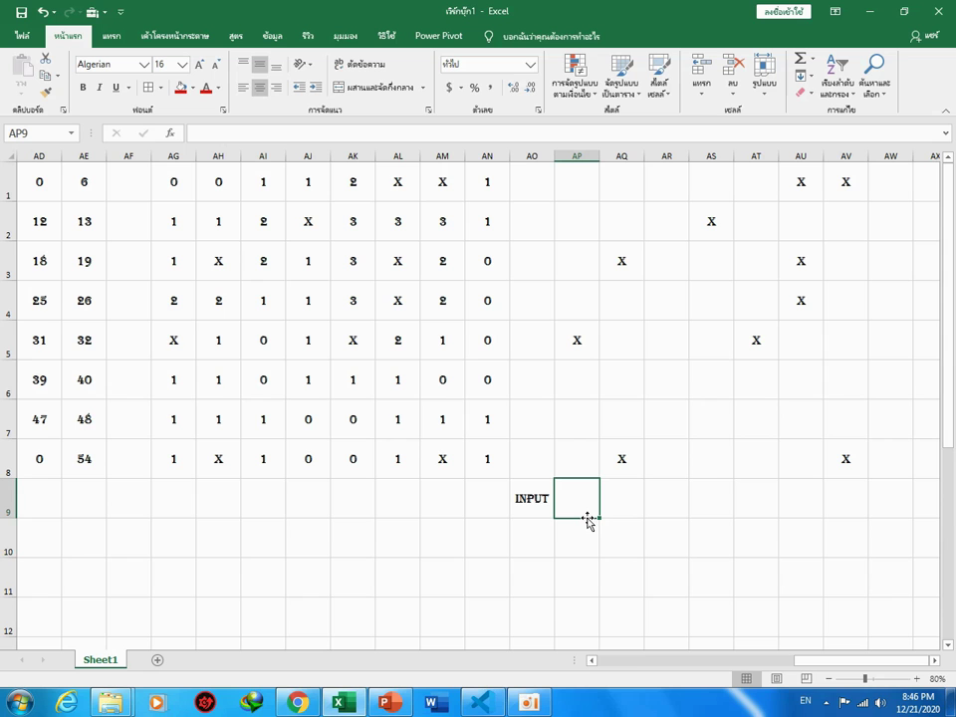
pyautogui.moveTo(803, 661); pyautogui.dragTo(604, 674)
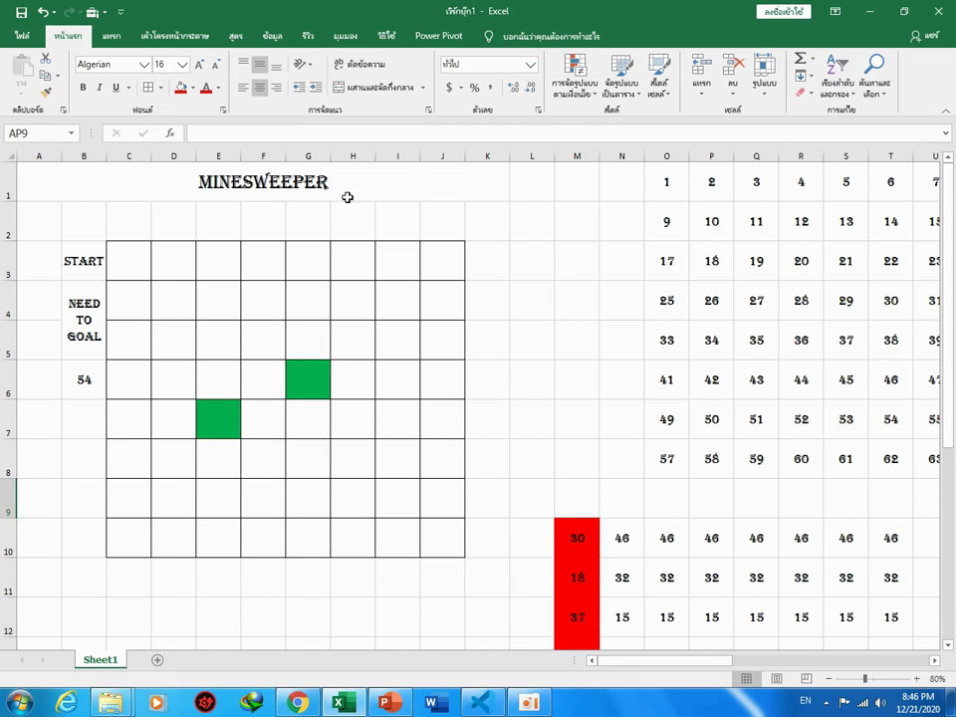
# Start recording a new macro named startgame.
pyautogui.click(345, 37)
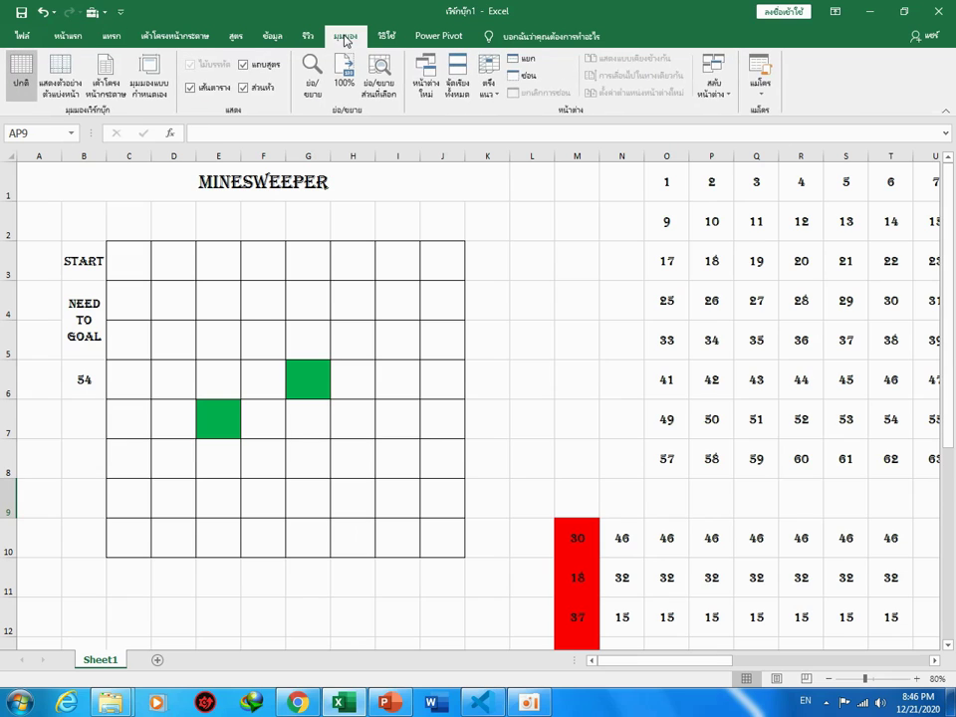
pyautogui.click(760, 86)
pyautogui.click(771, 131)
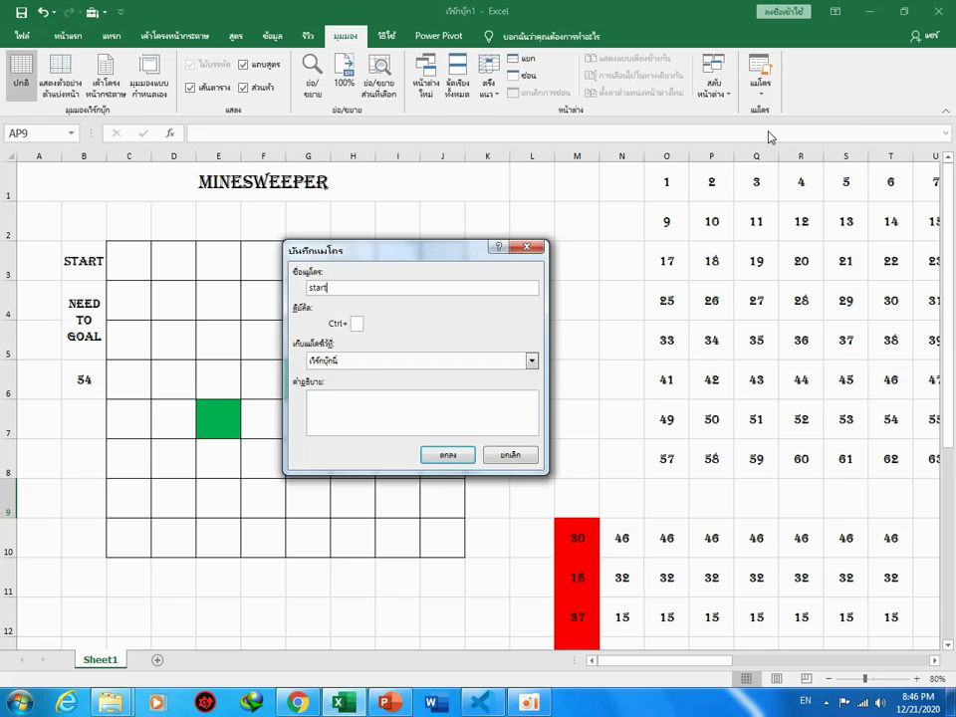
pyautogui.click(431, 454)
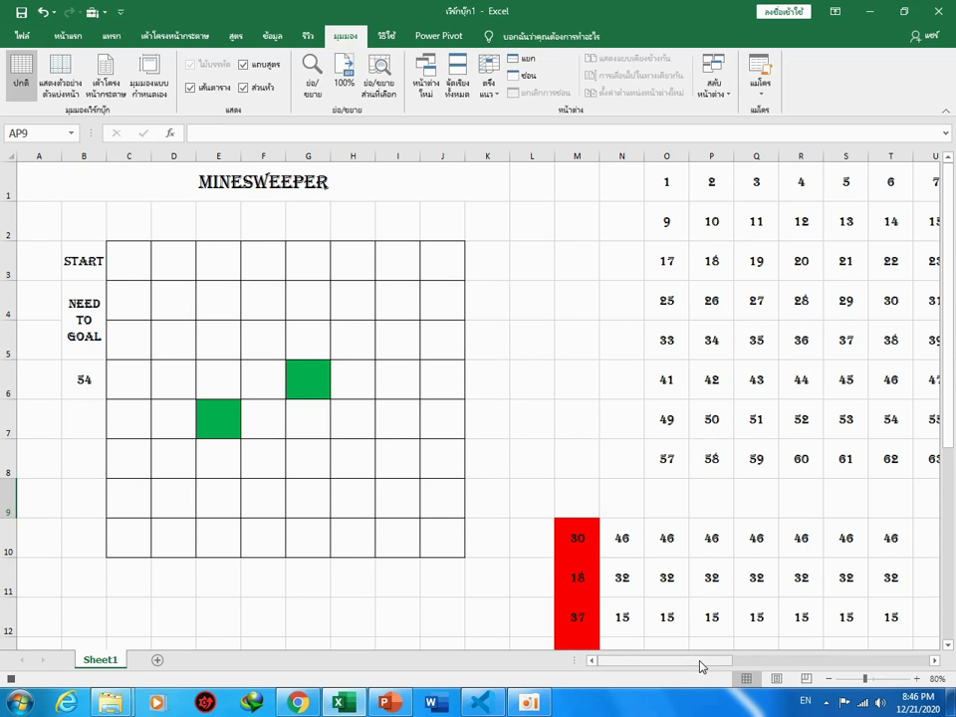
# Copy the 8×8 block AP10:AW17 beneath the INPUT label.
pyautogui.moveTo(700, 666); pyautogui.dragTo(830, 666)
pyautogui.scroll(-3, 801, 513)
pyautogui.scroll(2, 801, 514)
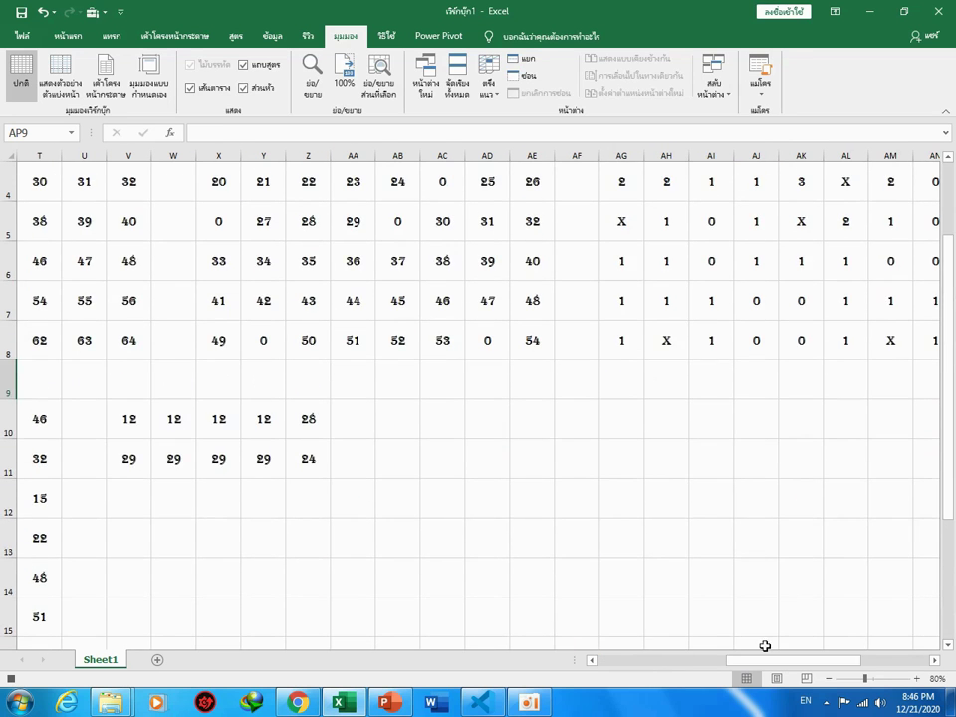
pyautogui.moveTo(765, 660); pyautogui.dragTo(818, 664)
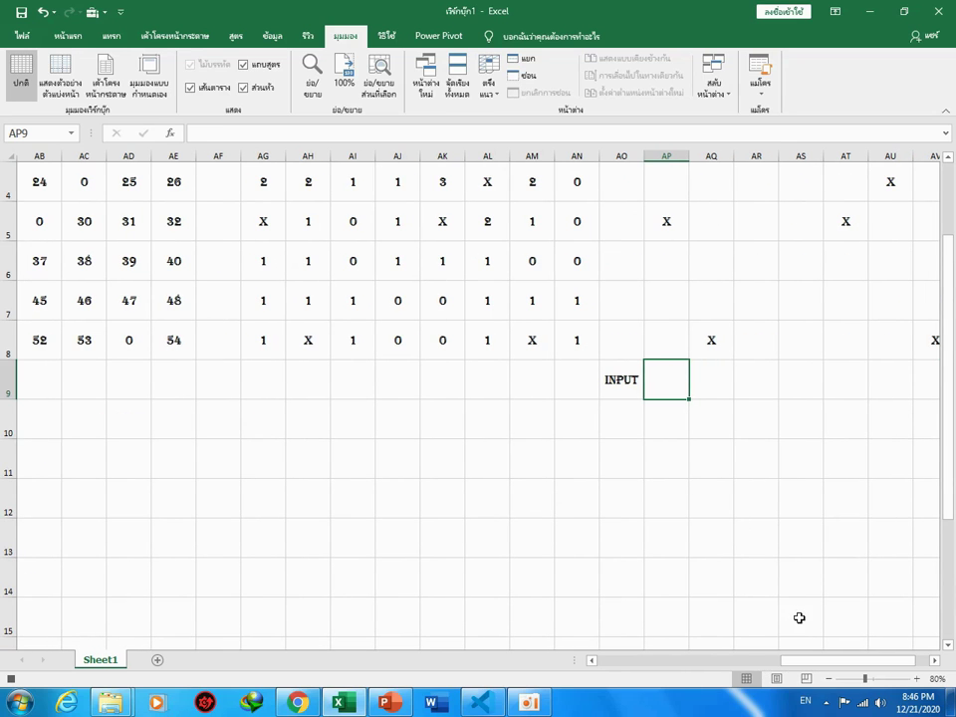
pyautogui.moveTo(826, 667); pyautogui.dragTo(880, 671)
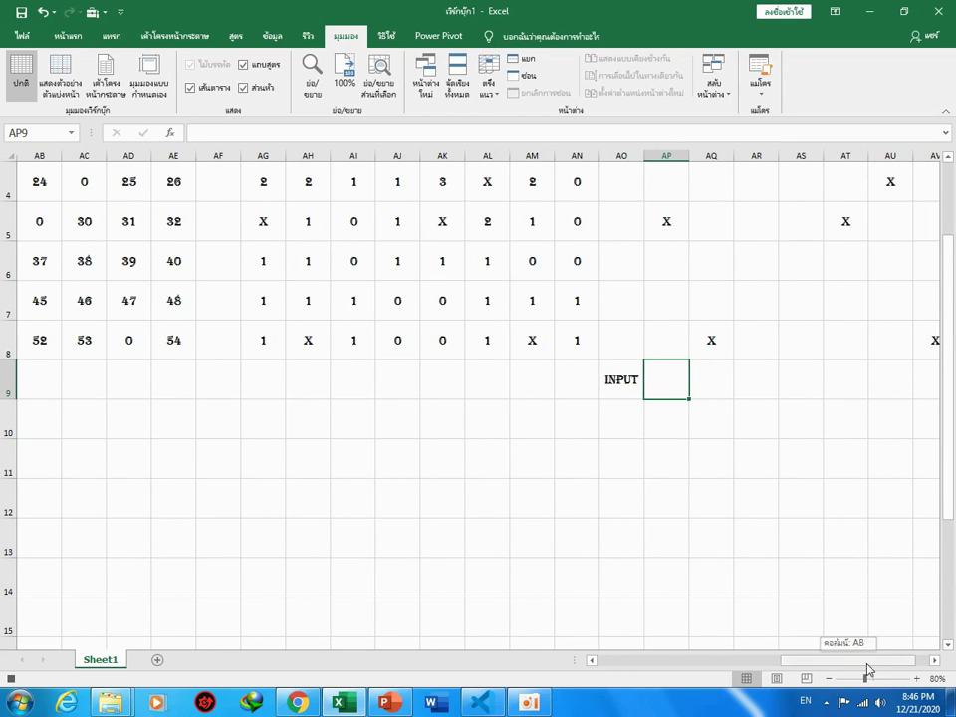
pyautogui.click(575, 422)
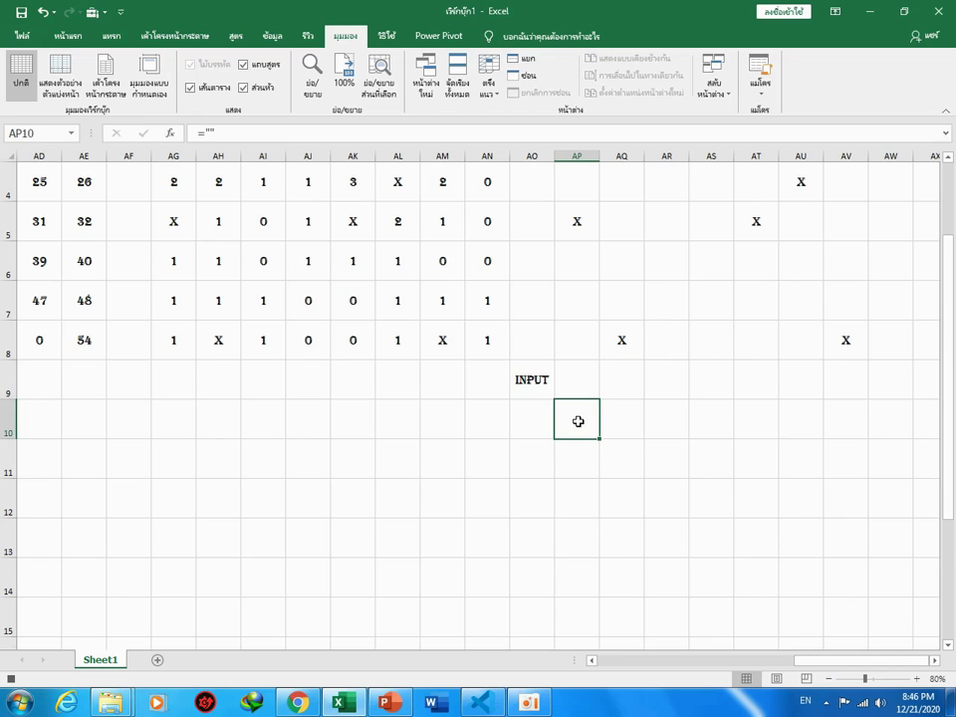
pyautogui.moveTo(579, 421)
pyautogui.mouseDown()
pyautogui.moveTo(900, 434)
pyautogui.moveTo(899, 642)
pyautogui.moveTo(893, 589)
pyautogui.mouseUp()
pyautogui.hotkey('ctrl', 'c')
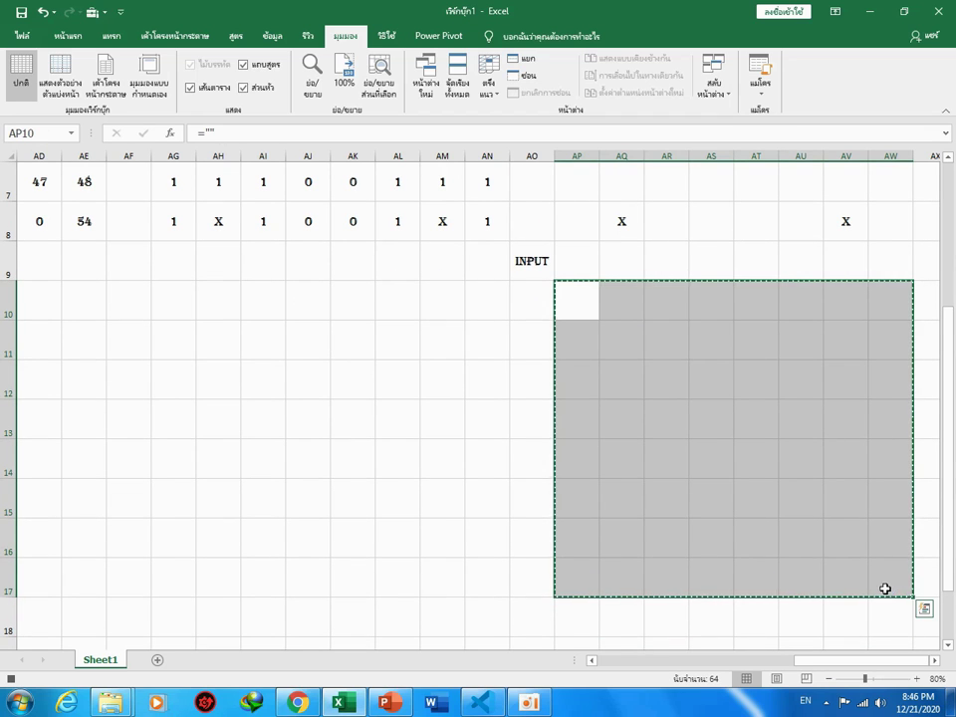
pyautogui.moveTo(817, 660); pyautogui.dragTo(598, 668)
# Paste the copied block as values onto the board starting at C3.
pyautogui.scroll(2, 311, 433)
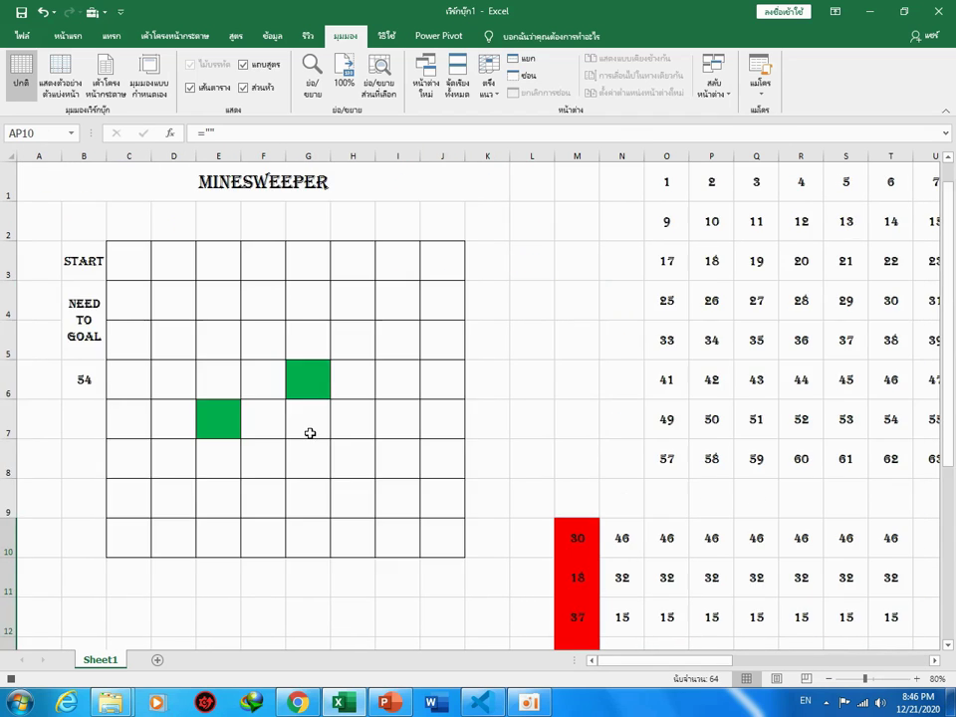
pyautogui.click(133, 262)
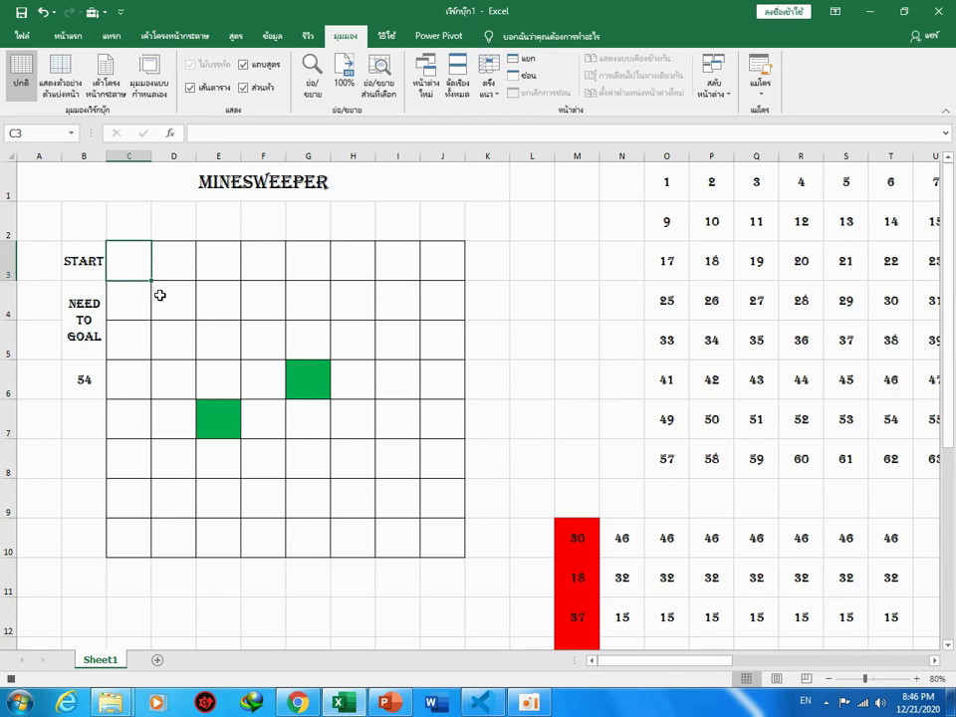
pyautogui.rightClick(134, 257)
pyautogui.click(189, 329)
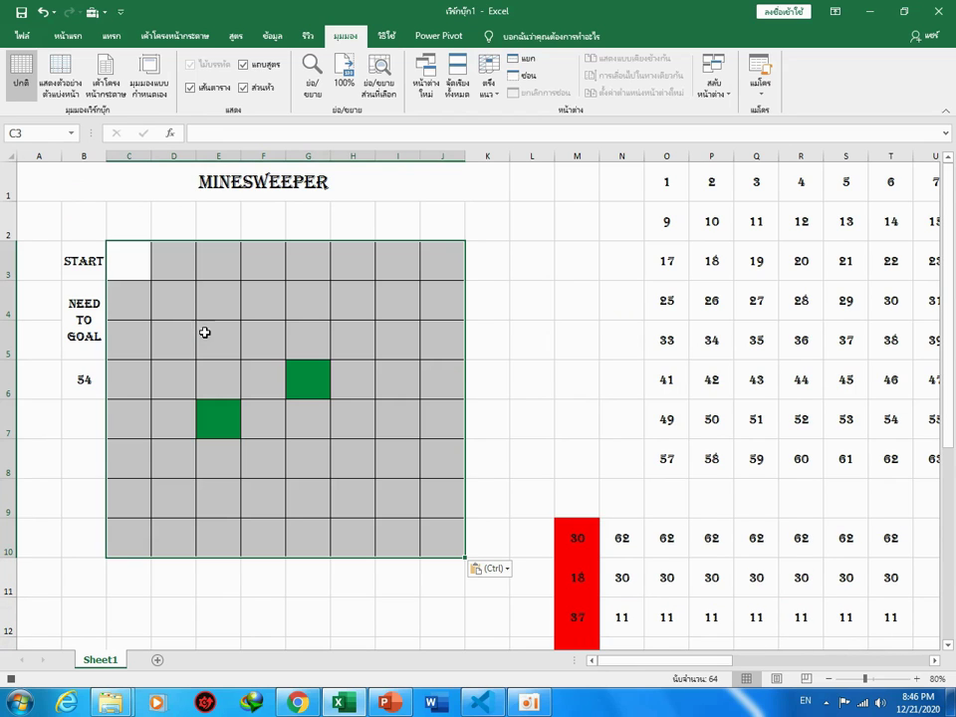
# Copy Y10:Y11 and paste its values into Z10:Z11.
pyautogui.click(601, 403)
pyautogui.scroll(-2, 896, 503)
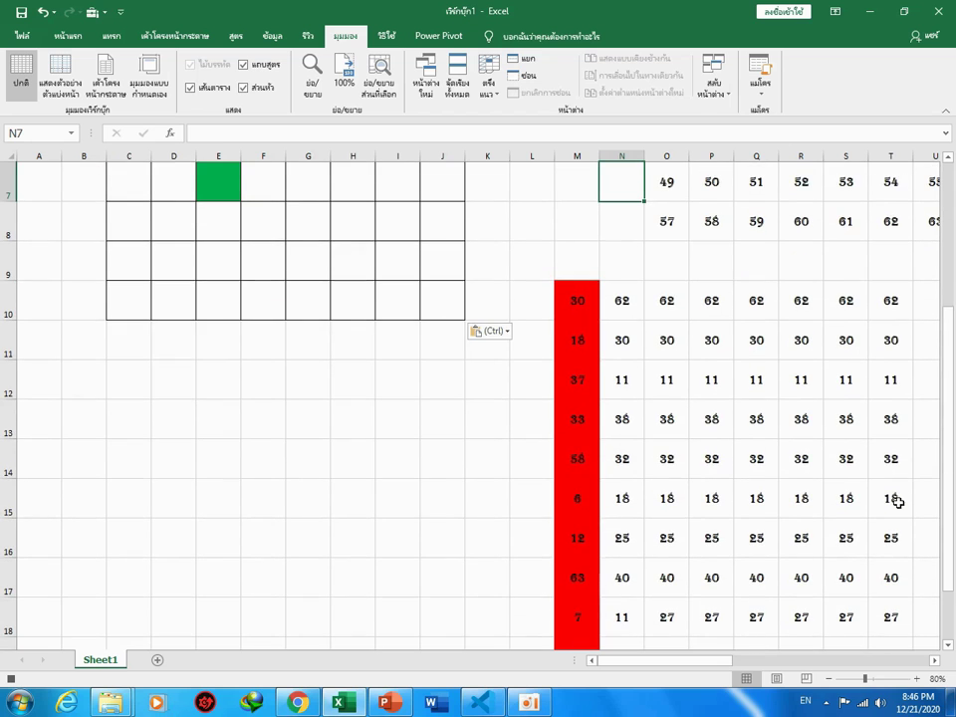
pyautogui.moveTo(721, 661); pyautogui.dragTo(781, 661)
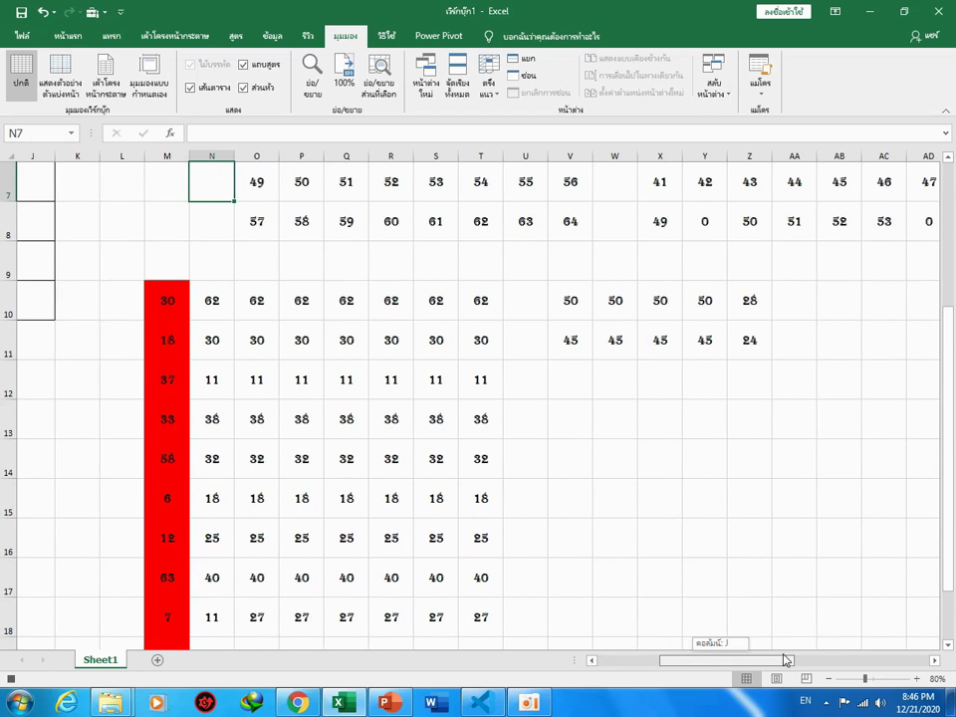
pyautogui.moveTo(707, 312); pyautogui.dragTo(713, 340)
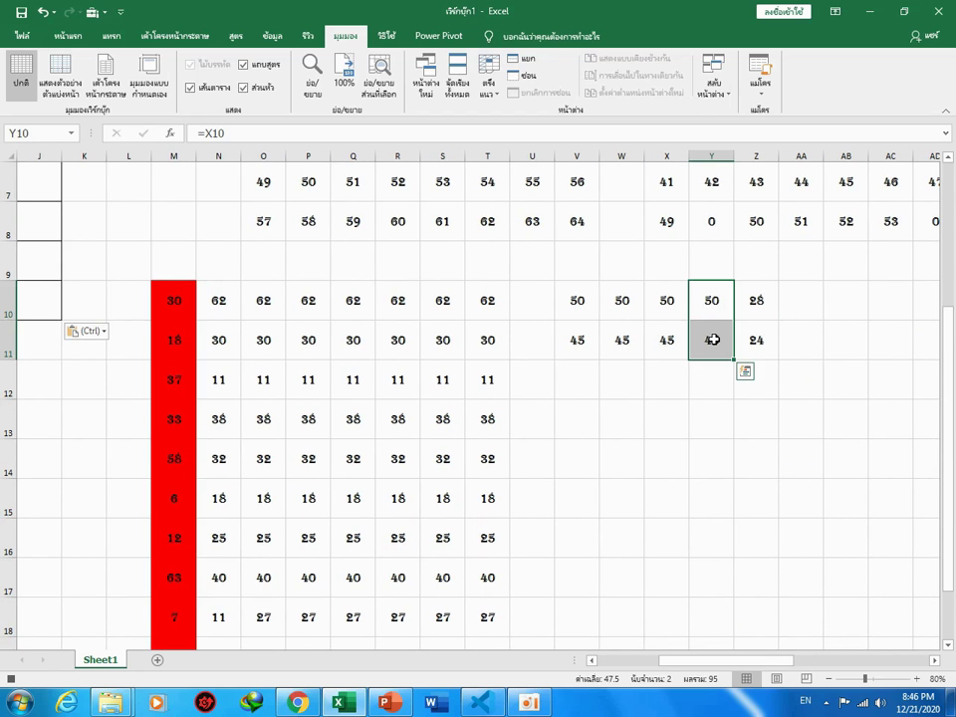
pyautogui.hotkey('ctrl', 'c')
pyautogui.rightClick(748, 300)
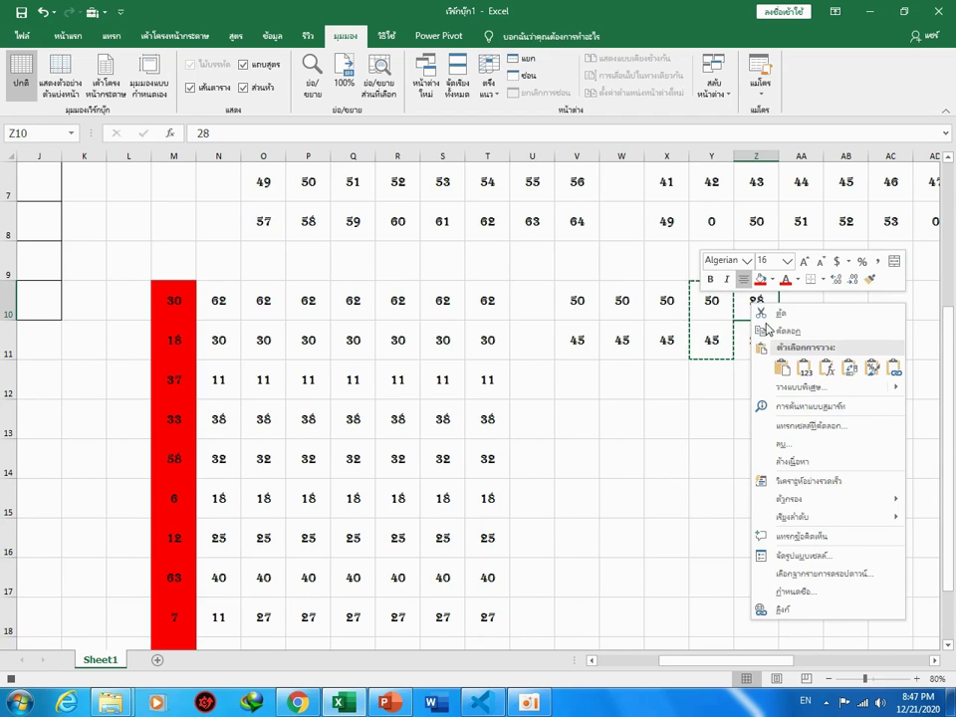
pyautogui.click(805, 370)
# Paste the values of T10:T19 into column M from M10, then select A2.
pyautogui.click(493, 303)
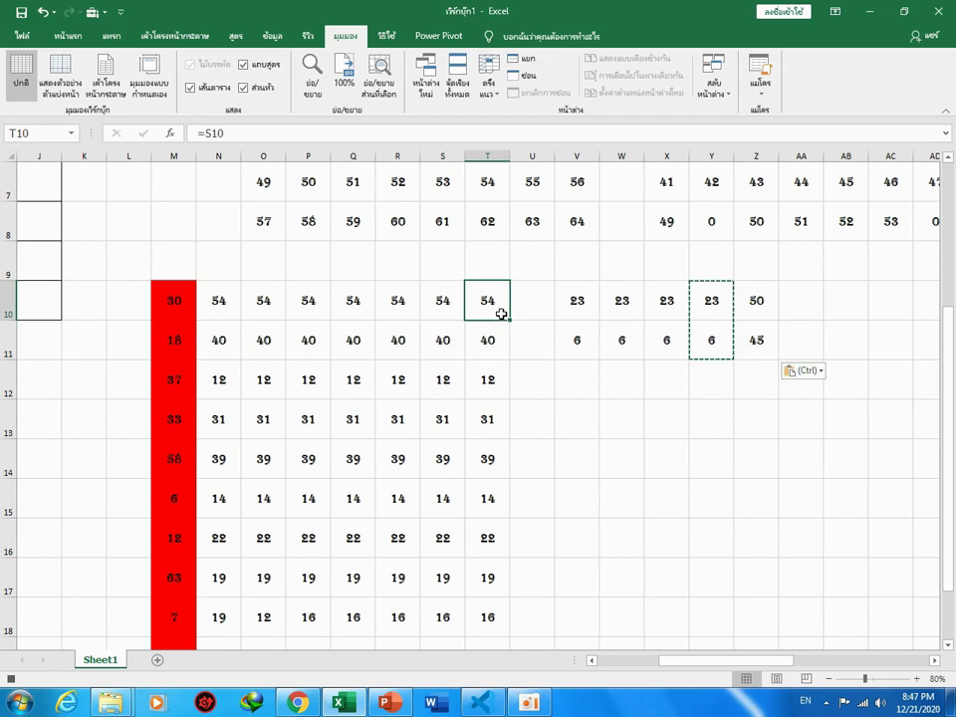
pyautogui.scroll(-2, 506, 323)
pyautogui.keyDown('shift'); pyautogui.click(492, 411); pyautogui.keyUp('shift')
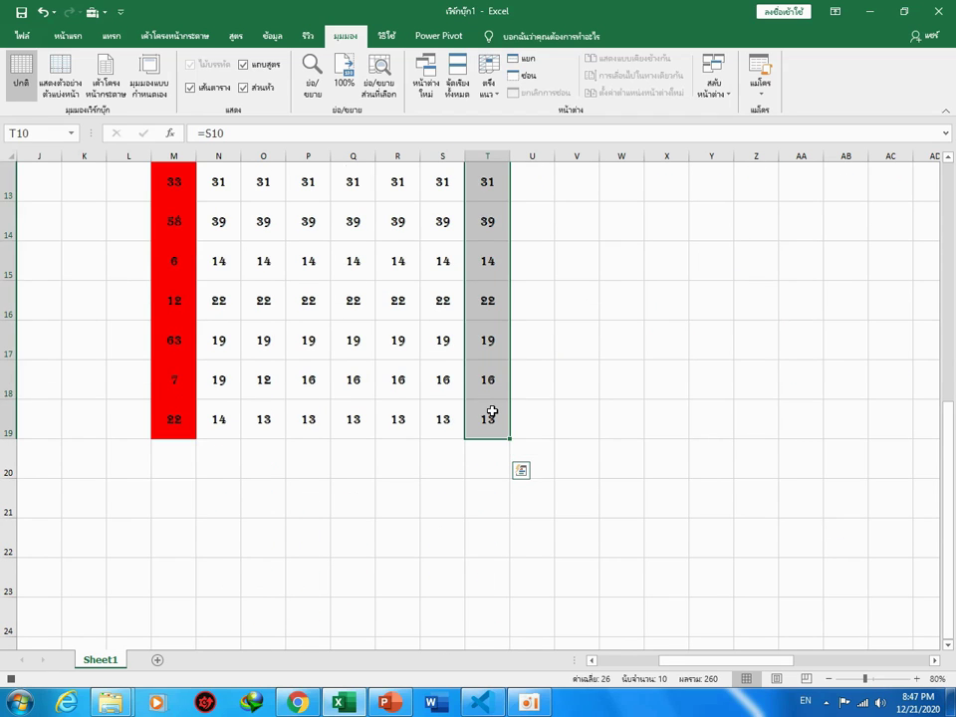
pyautogui.hotkey('ctrl', 'c')
pyautogui.scroll(2, 488, 409)
pyautogui.rightClick(169, 309)
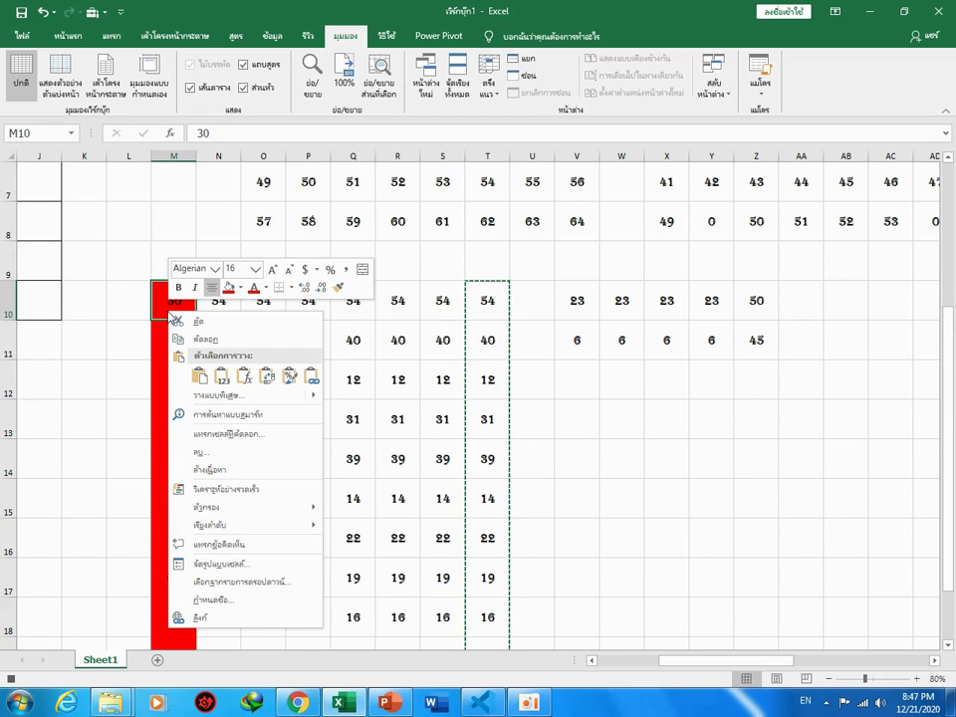
pyautogui.click(223, 376)
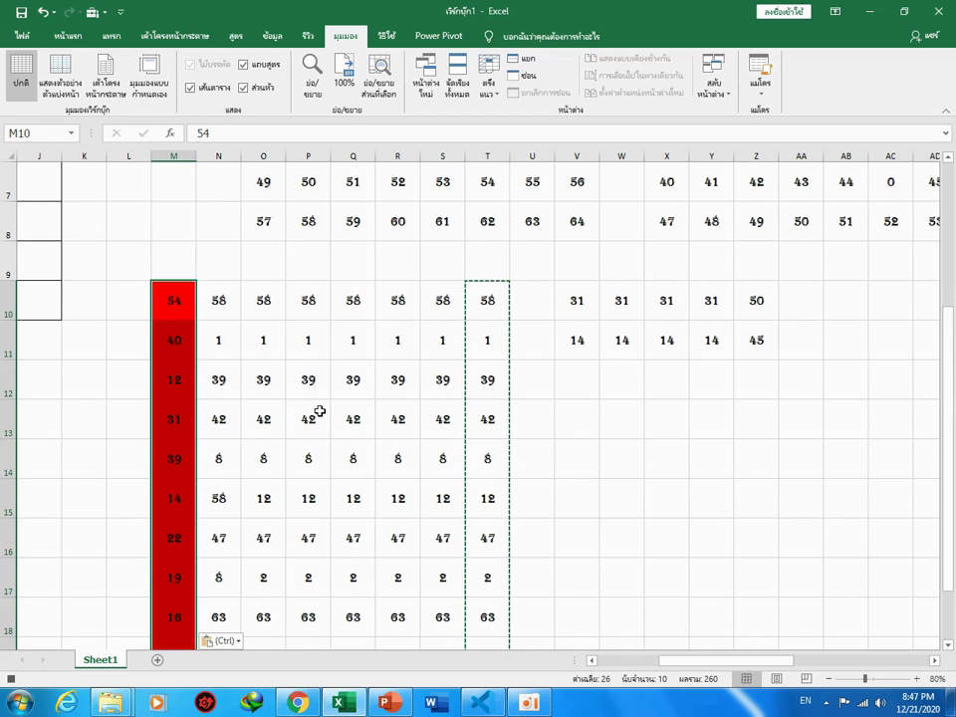
pyautogui.scroll(2, 319, 411)
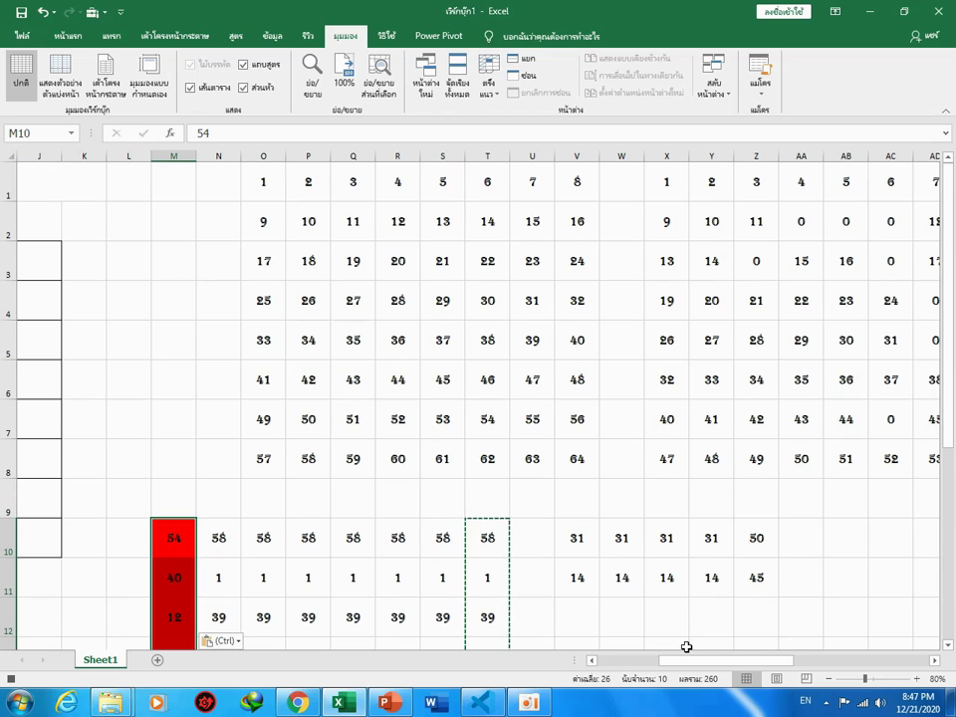
pyautogui.moveTo(679, 664); pyautogui.dragTo(572, 661)
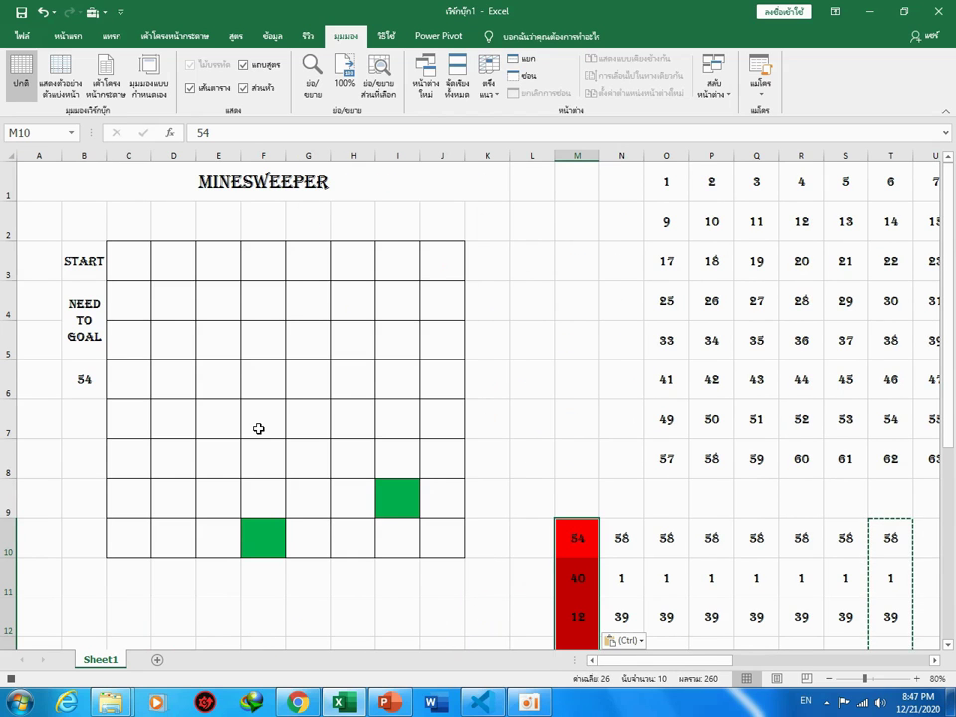
pyautogui.click(47, 225)
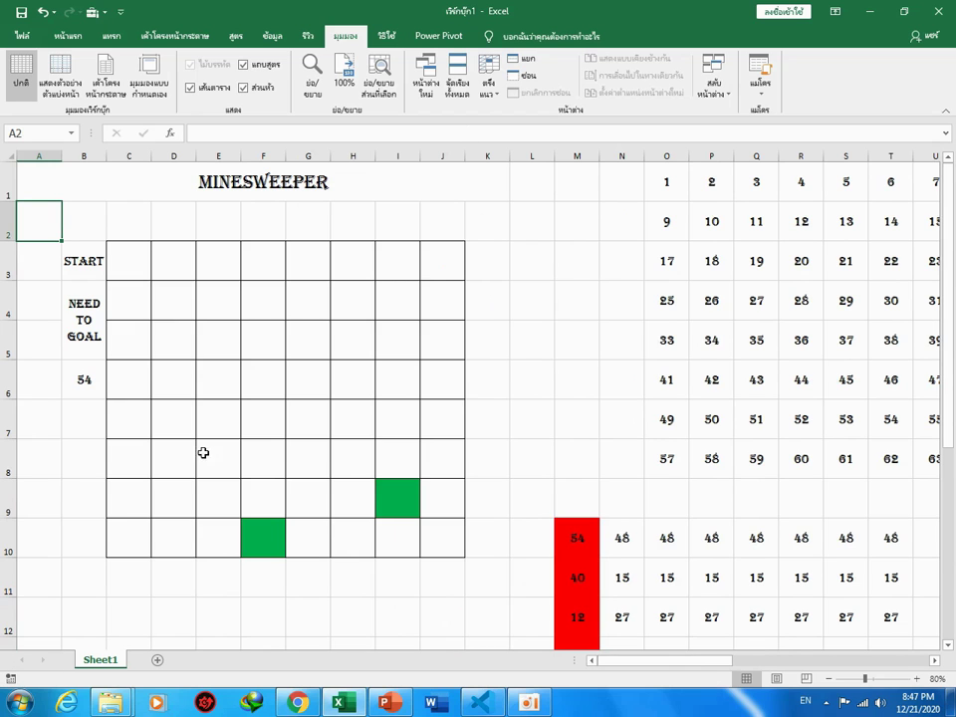
# Open the startgame macro's code in the VBA editor.
pyautogui.click(760, 84)
pyautogui.click(768, 113)
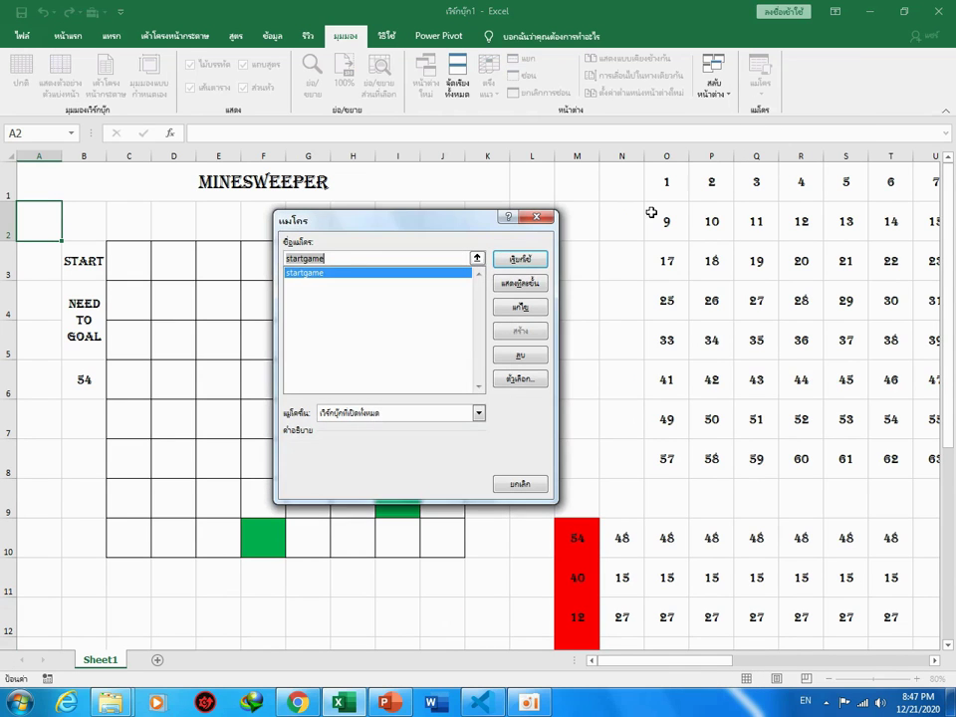
pyautogui.click(512, 305)
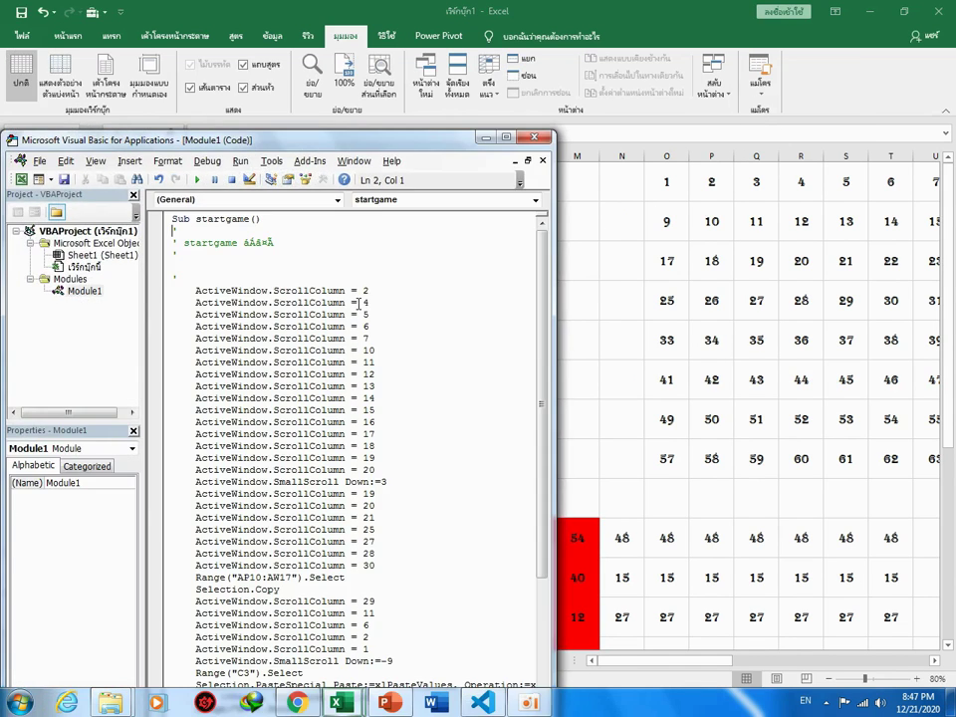
# Delete the recorded window-scrolling line blocks around the copy step.
pyautogui.click(391, 555)
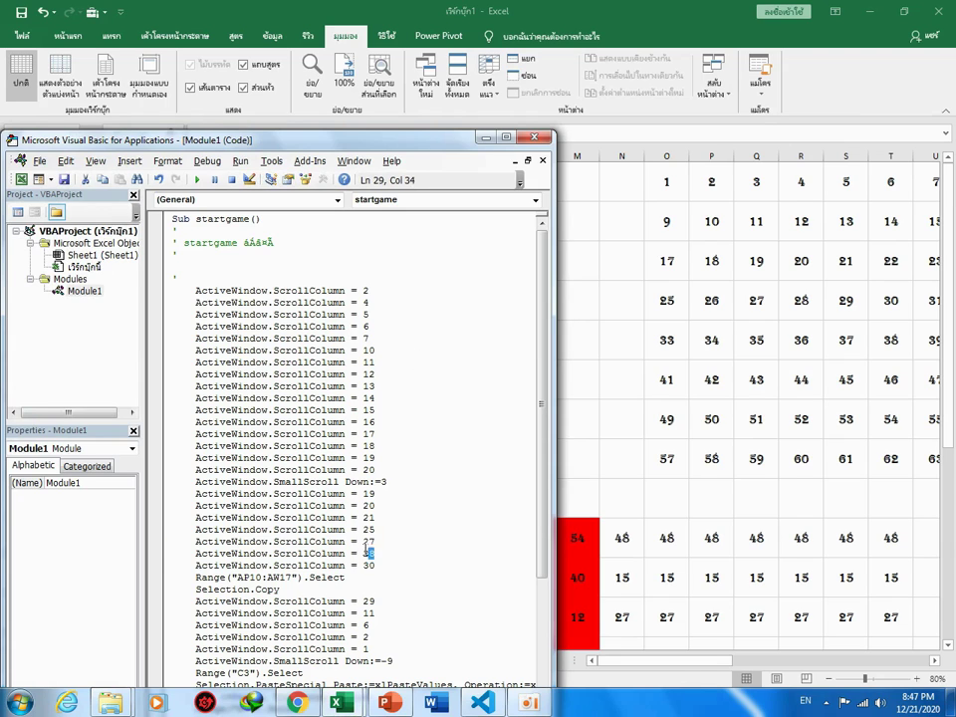
pyautogui.moveTo(390, 555)
pyautogui.mouseDown()
pyautogui.moveTo(379, 522)
pyautogui.moveTo(351, 542)
pyautogui.moveTo(158, 292)
pyautogui.mouseUp()
pyautogui.click(379, 564)
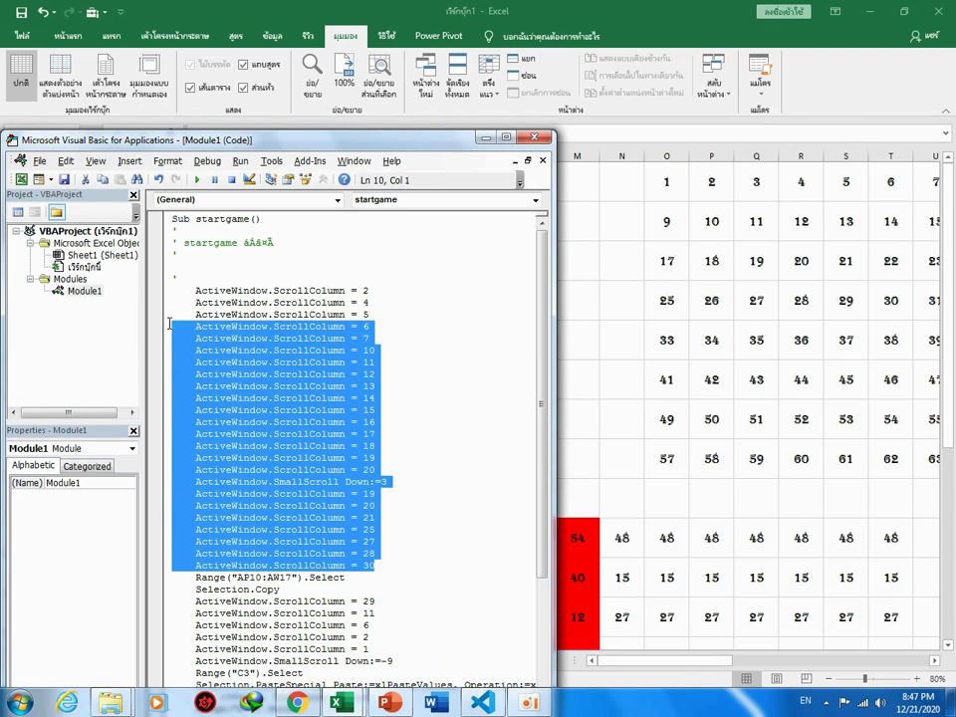
pyautogui.press('Delete')
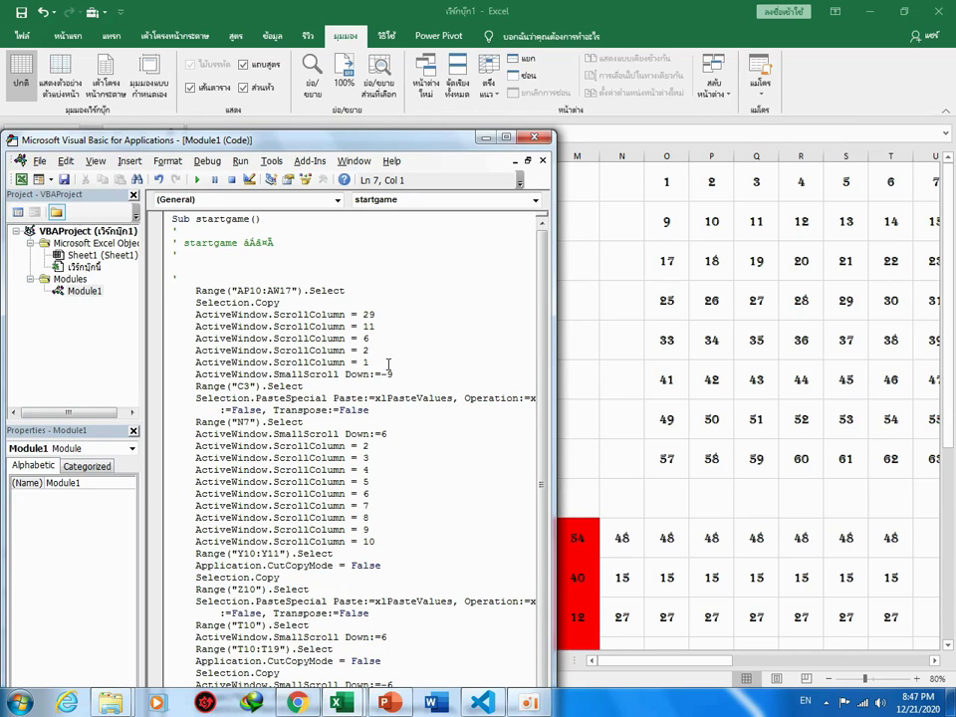
pyautogui.moveTo(395, 375); pyautogui.dragTo(171, 314)
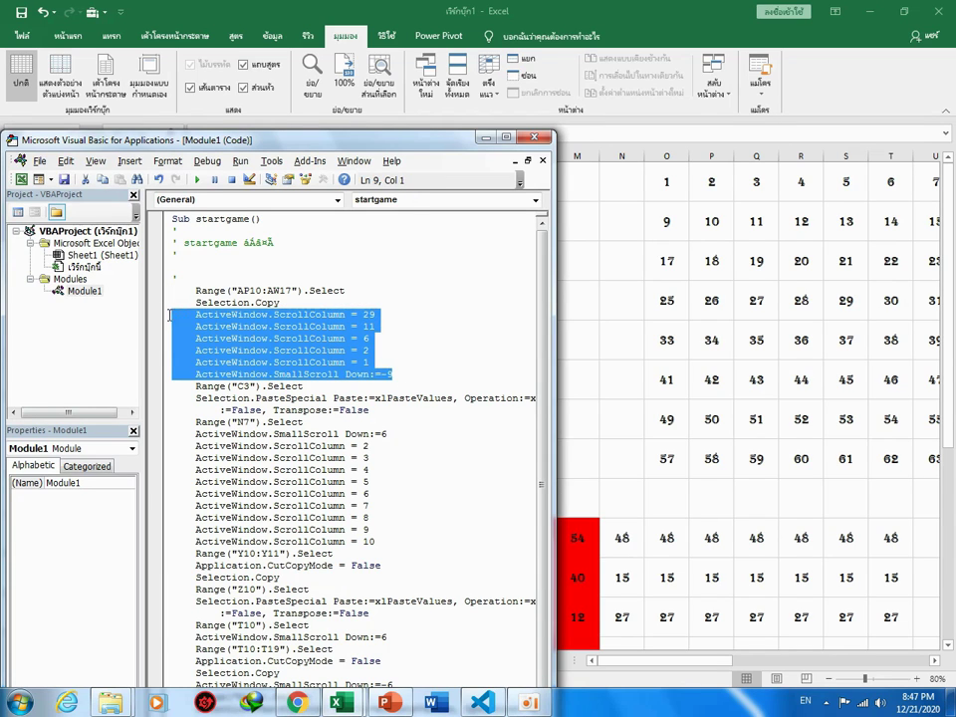
pyautogui.press('Delete')
pyautogui.moveTo(411, 467); pyautogui.dragTo(172, 364)
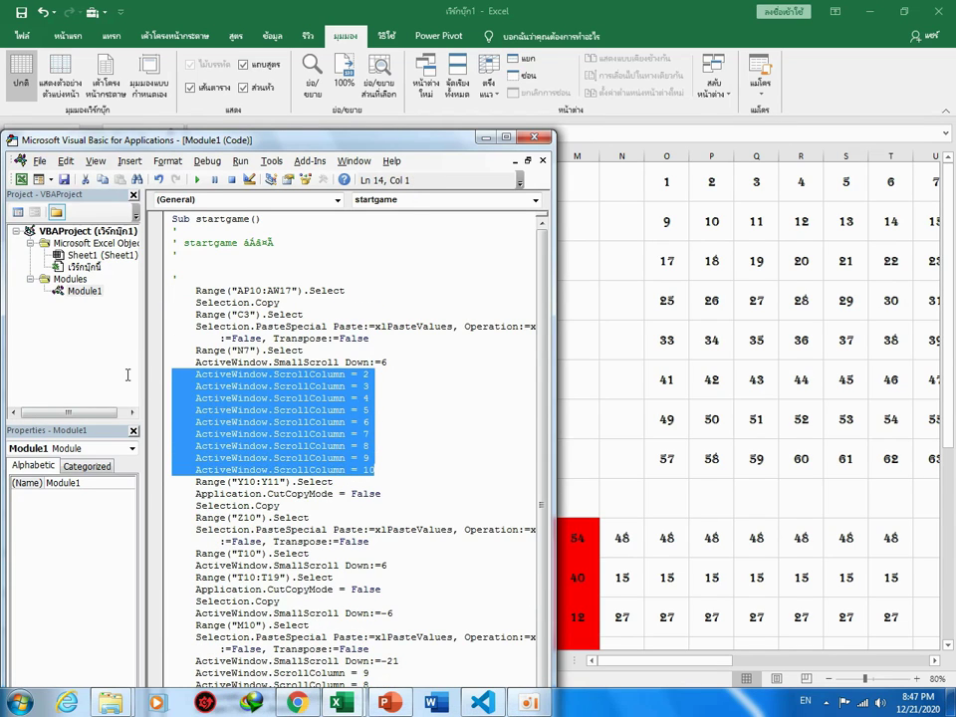
pyautogui.press('Delete')
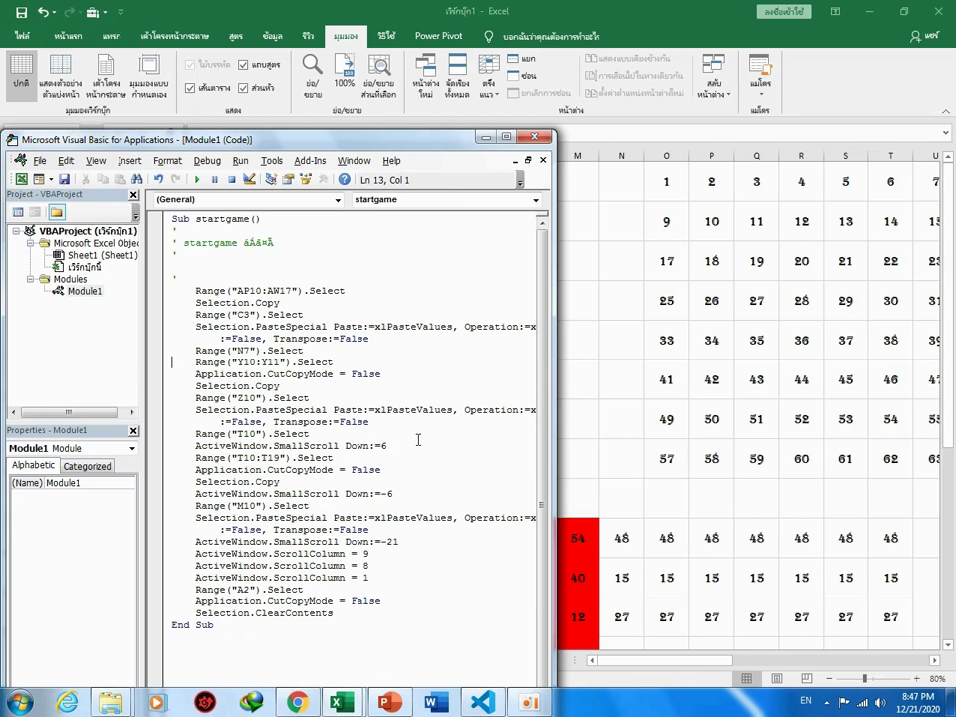
# Delete the SmallScroll Down:=6 and Down:=-6 lines and the last four scroll lines.
pyautogui.moveTo(172, 458); pyautogui.dragTo(171, 447)
pyautogui.press('Delete')
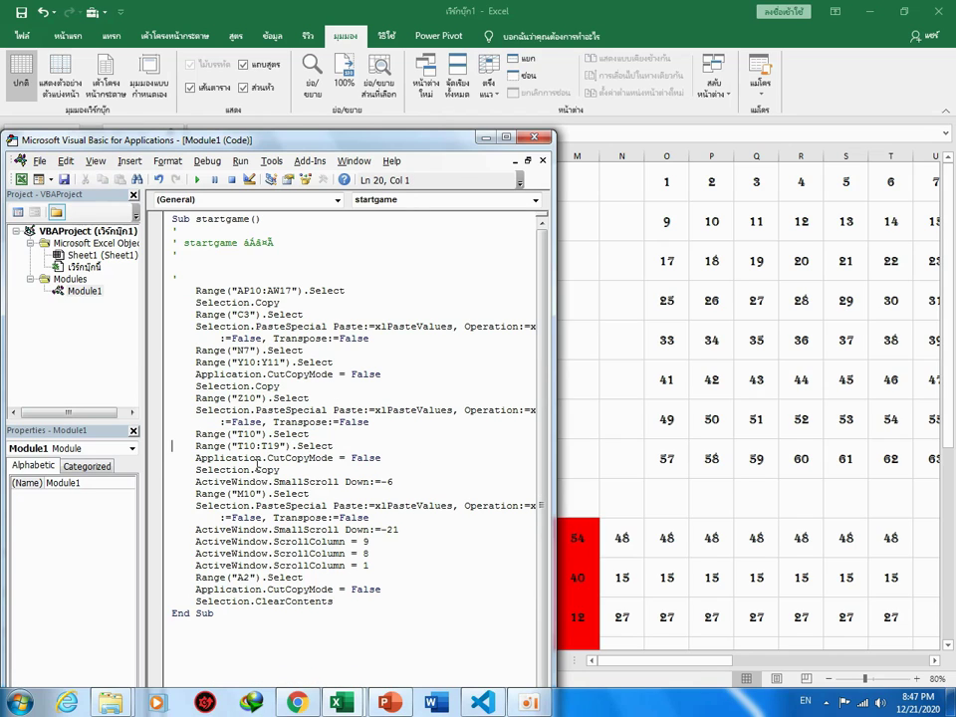
pyautogui.moveTo(397, 481); pyautogui.dragTo(171, 481)
pyautogui.press('Delete')
pyautogui.press('Delete')
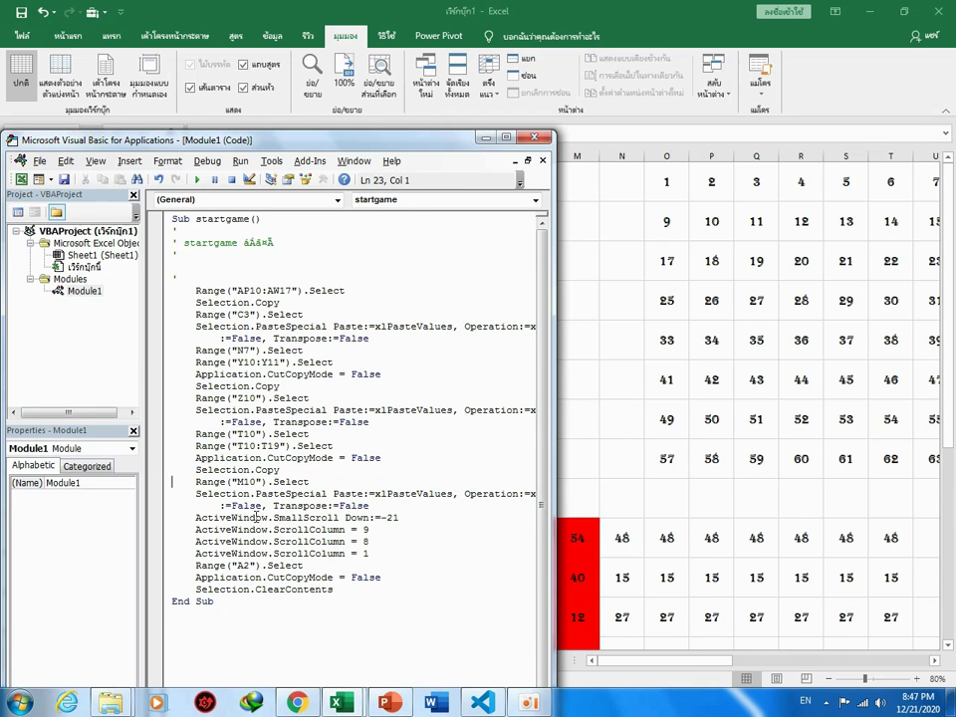
pyautogui.moveTo(392, 562); pyautogui.dragTo(172, 517)
pyautogui.press('Delete')
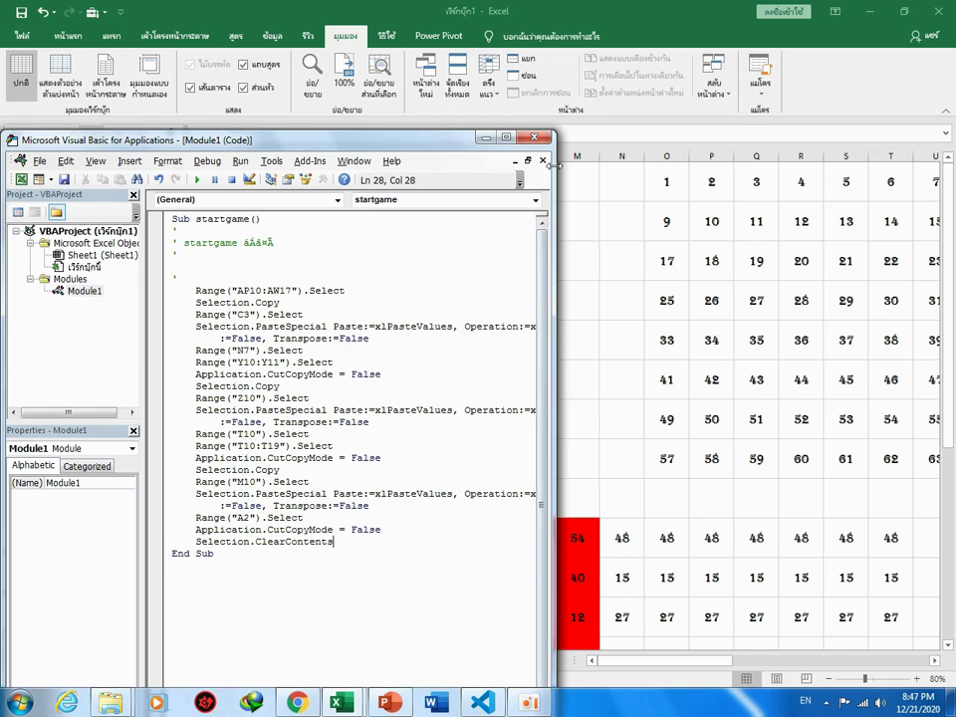
# Back on the Minesweeper sheet, select I9 and open Record Macro for hito01.
pyautogui.click(400, 107)
pyautogui.click(403, 500)
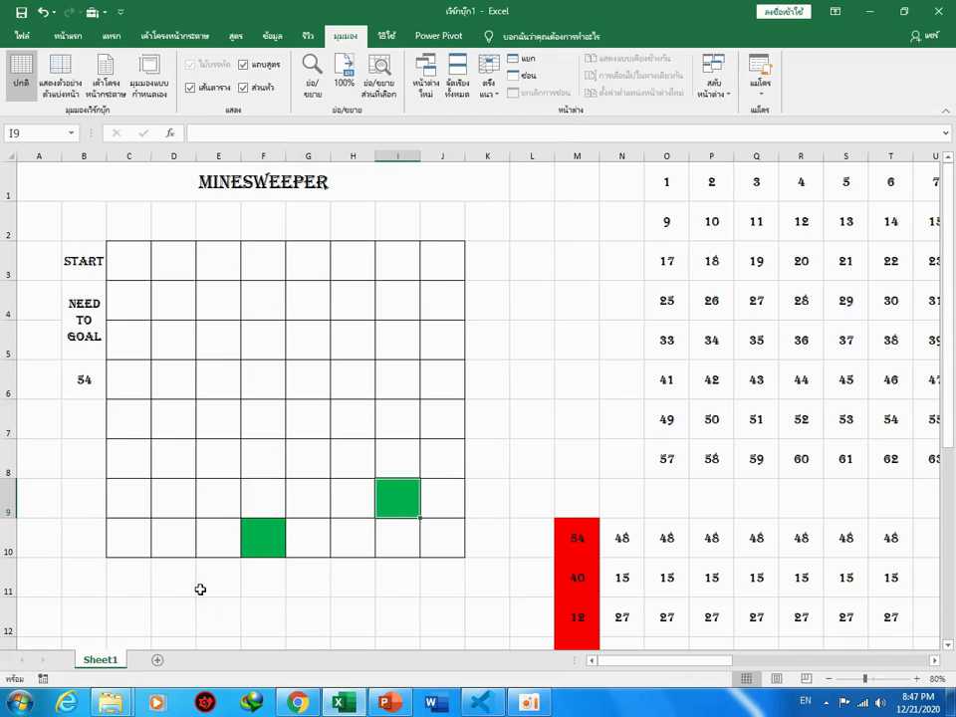
pyautogui.click(42, 677)
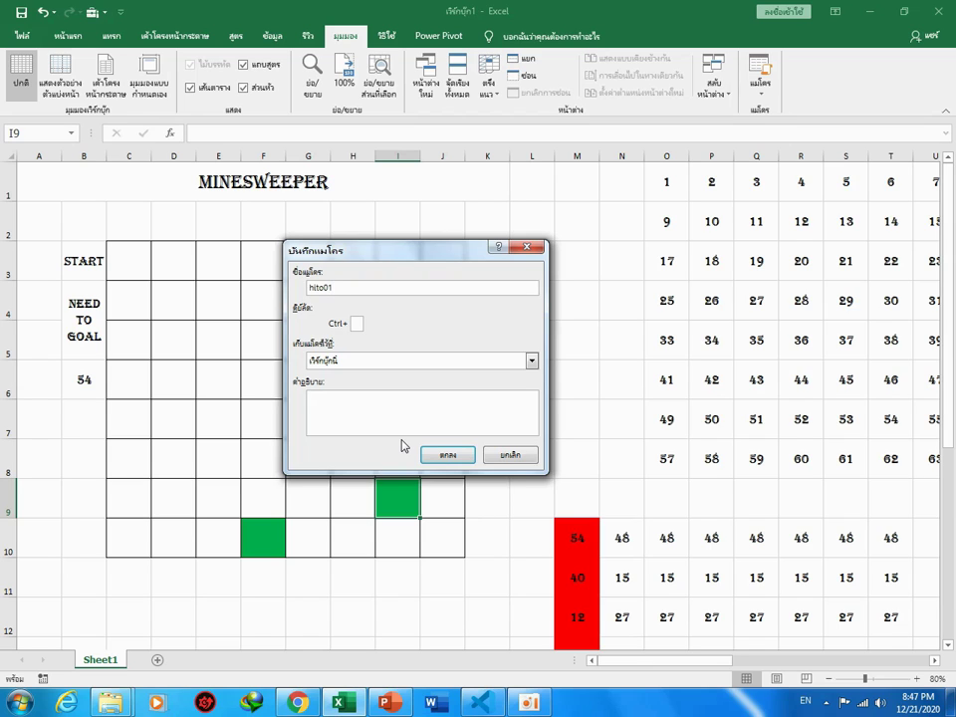
# Begin recording hito01 and enter 1 in the INPUT cell AP9.
pyautogui.click(435, 454)
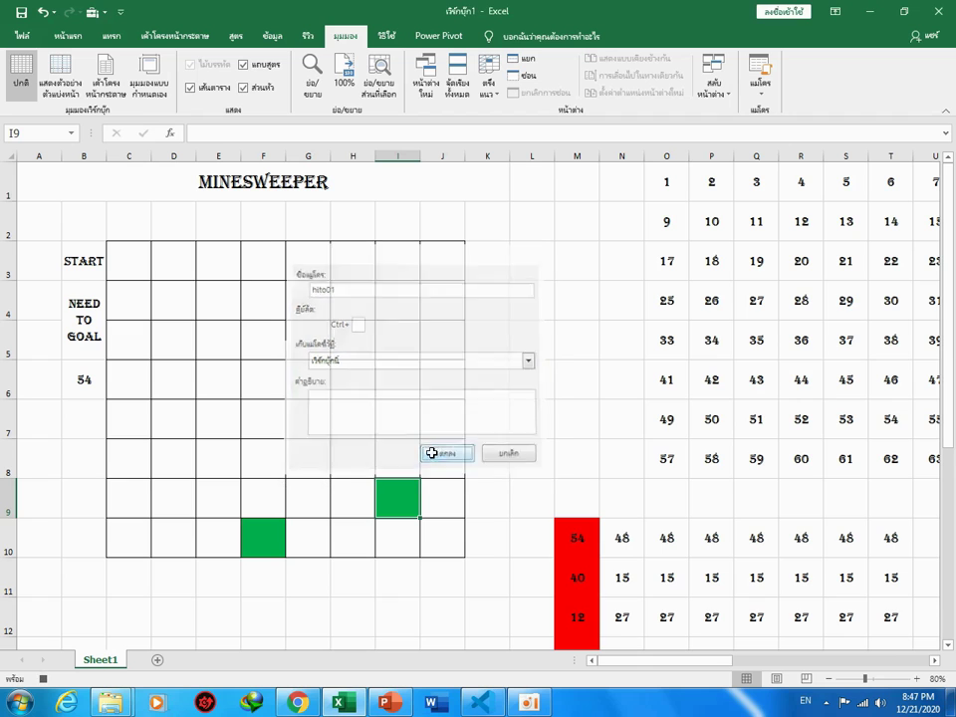
pyautogui.moveTo(674, 660); pyautogui.dragTo(876, 660)
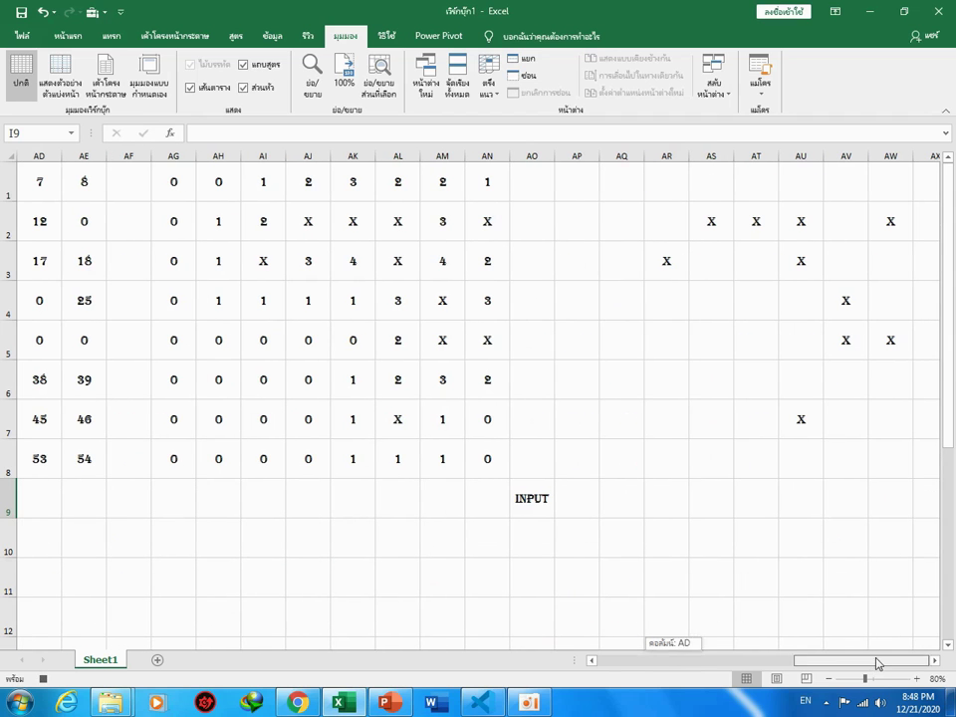
pyautogui.click(587, 502)
pyautogui.write('1')
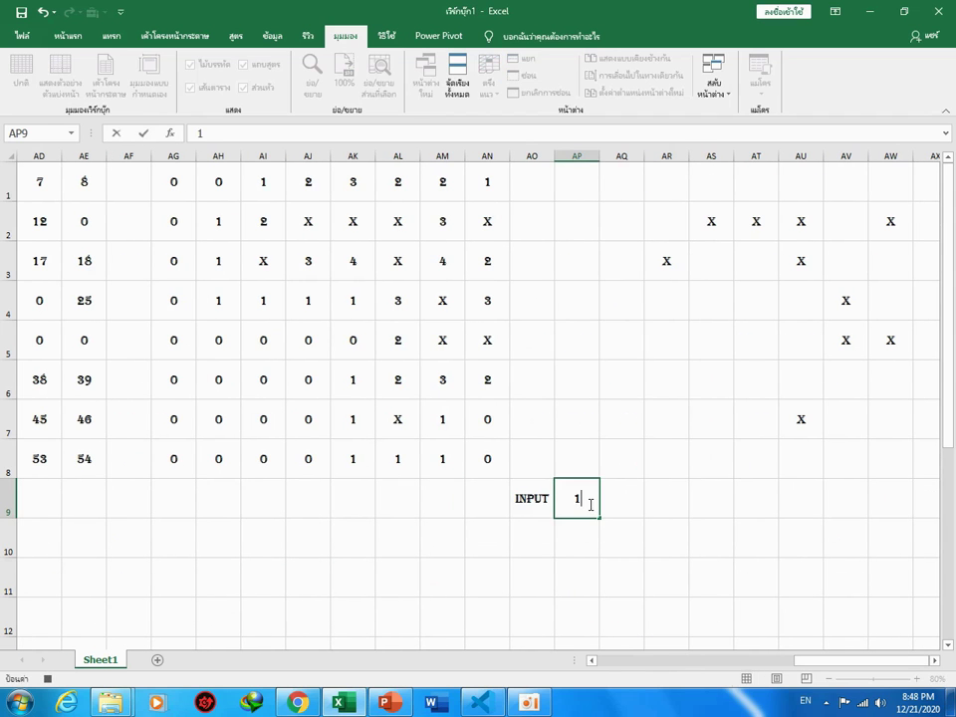
pyautogui.press('Return')
# Paste AP1:AW8 as values at C3, select A2, stop recording and list the macros.
pyautogui.moveTo(581, 179); pyautogui.dragTo(800, 252)
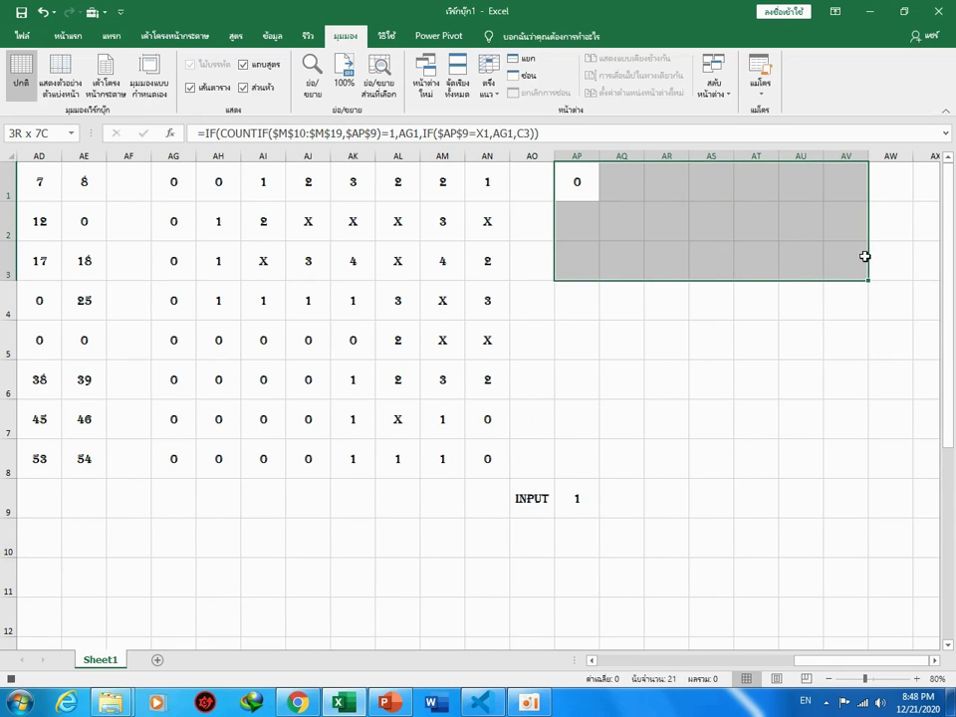
pyautogui.moveTo(800, 252); pyautogui.dragTo(881, 458)
pyautogui.hotkey('ctrl', 'c')
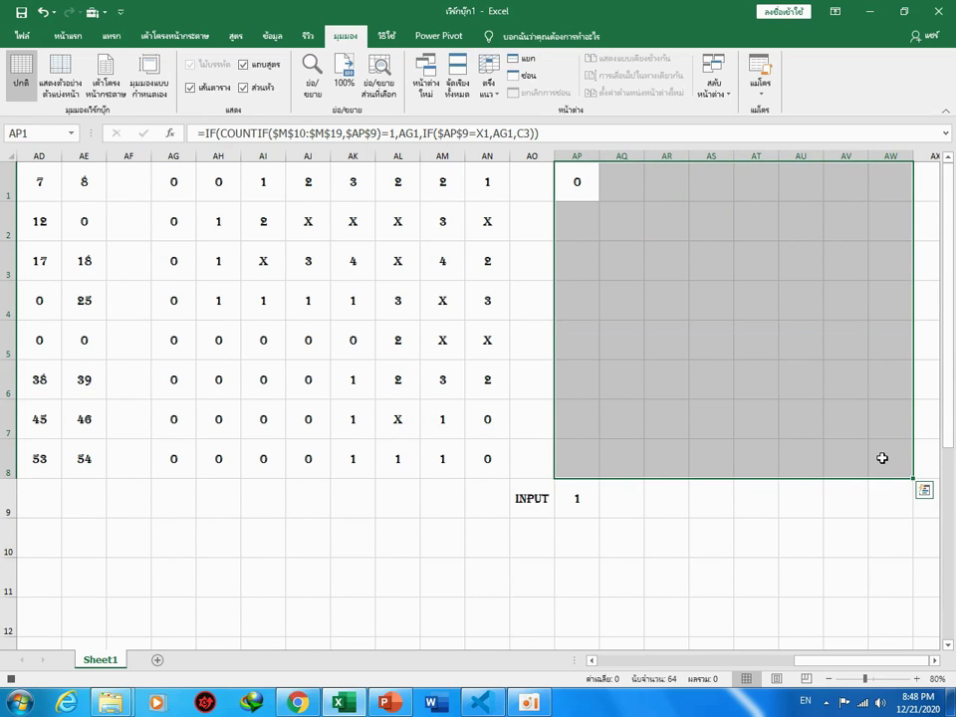
pyautogui.moveTo(832, 660); pyautogui.dragTo(603, 660)
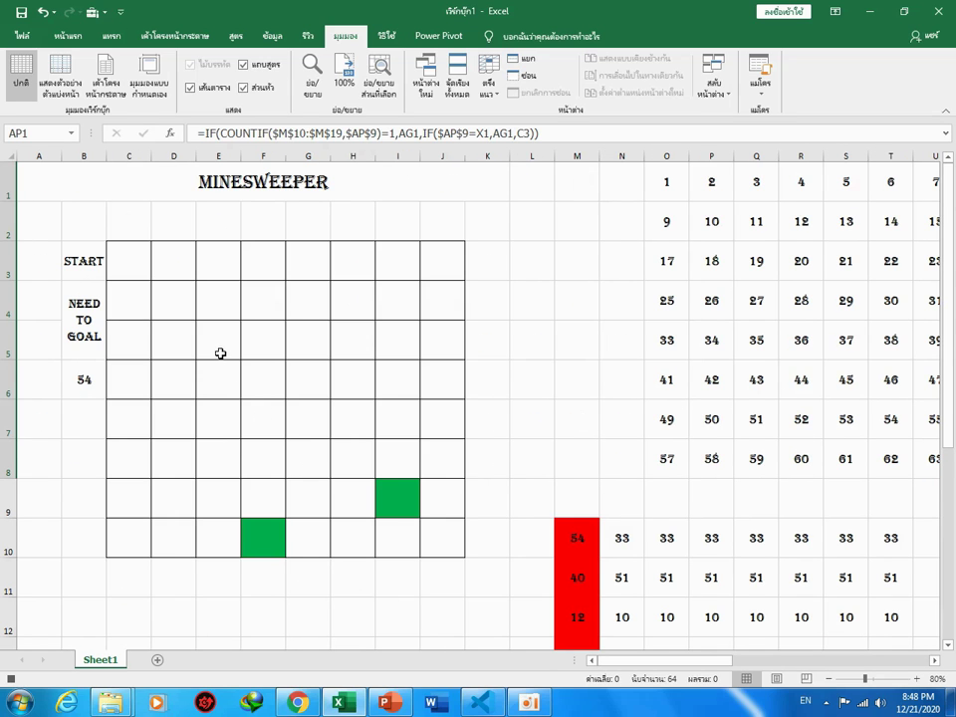
pyautogui.click(129, 261)
pyautogui.rightClick(130, 261)
pyautogui.click(183, 333)
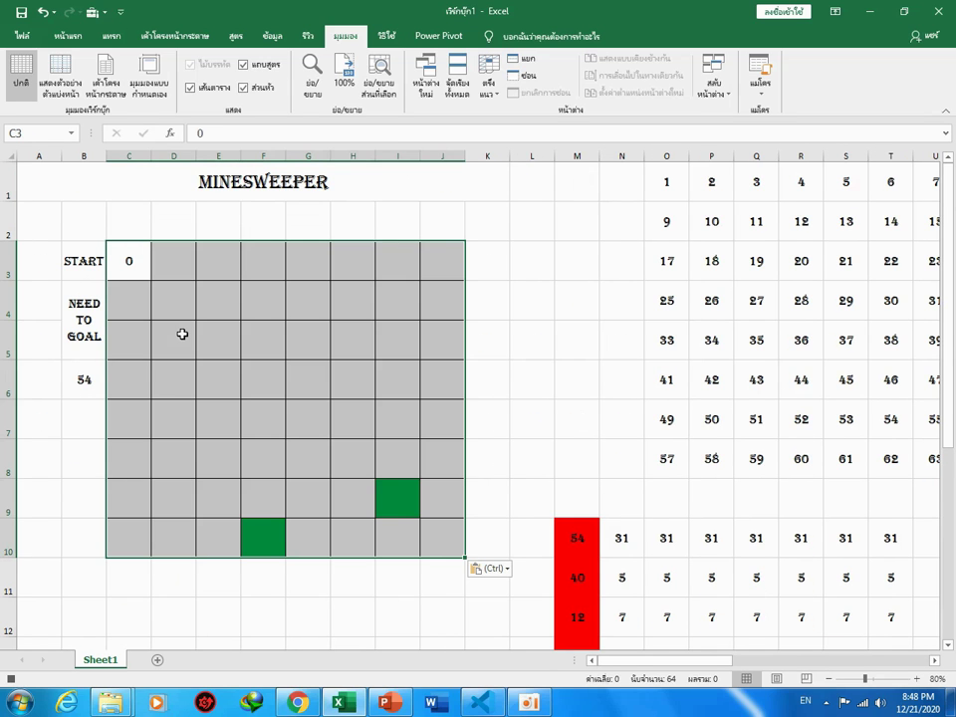
pyautogui.click(43, 218)
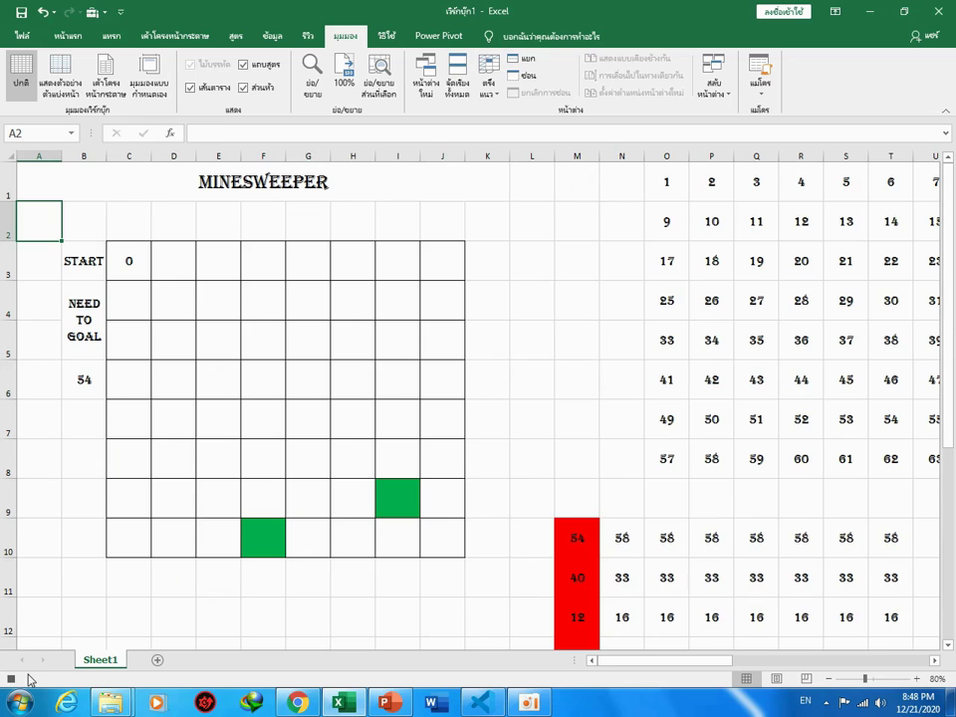
pyautogui.click(11, 678)
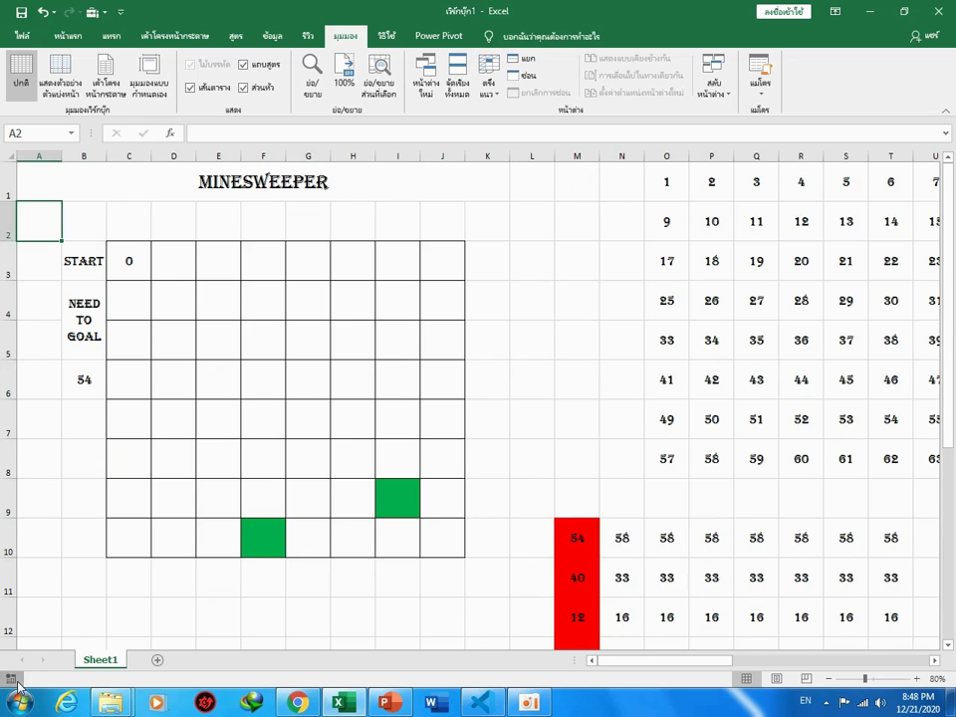
pyautogui.click(760, 87)
pyautogui.click(769, 111)
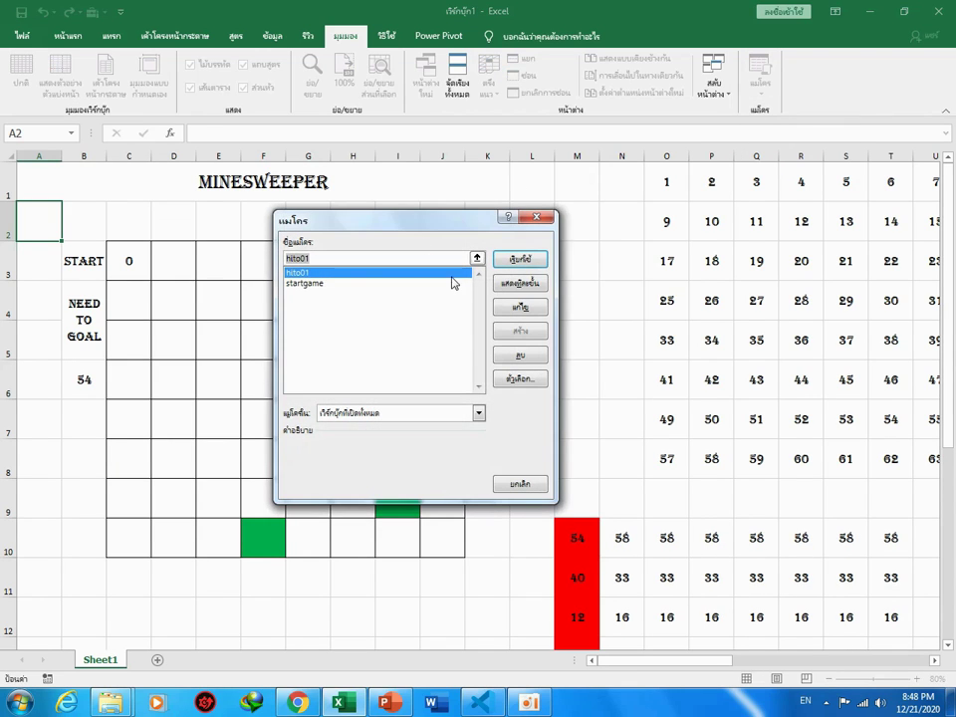
# Edit hito01 and delete every ActiveWindow.ScrollColumn line, resizing the code window.
pyautogui.click(514, 305)
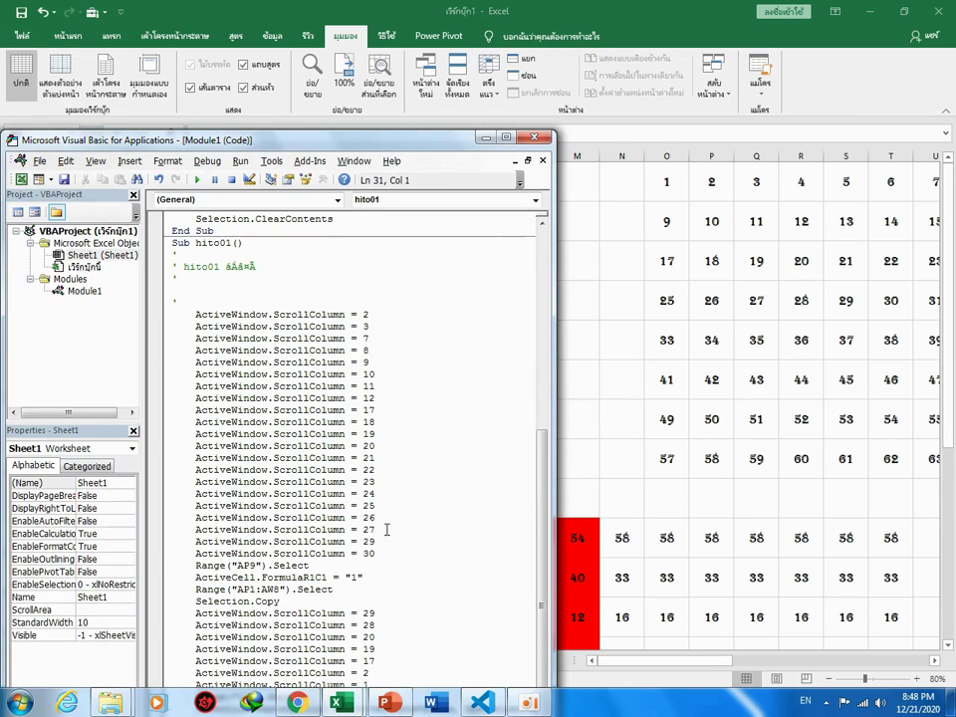
pyautogui.moveTo(386, 555)
pyautogui.mouseDown()
pyautogui.moveTo(129, 324)
pyautogui.moveTo(129, 313)
pyautogui.mouseUp()
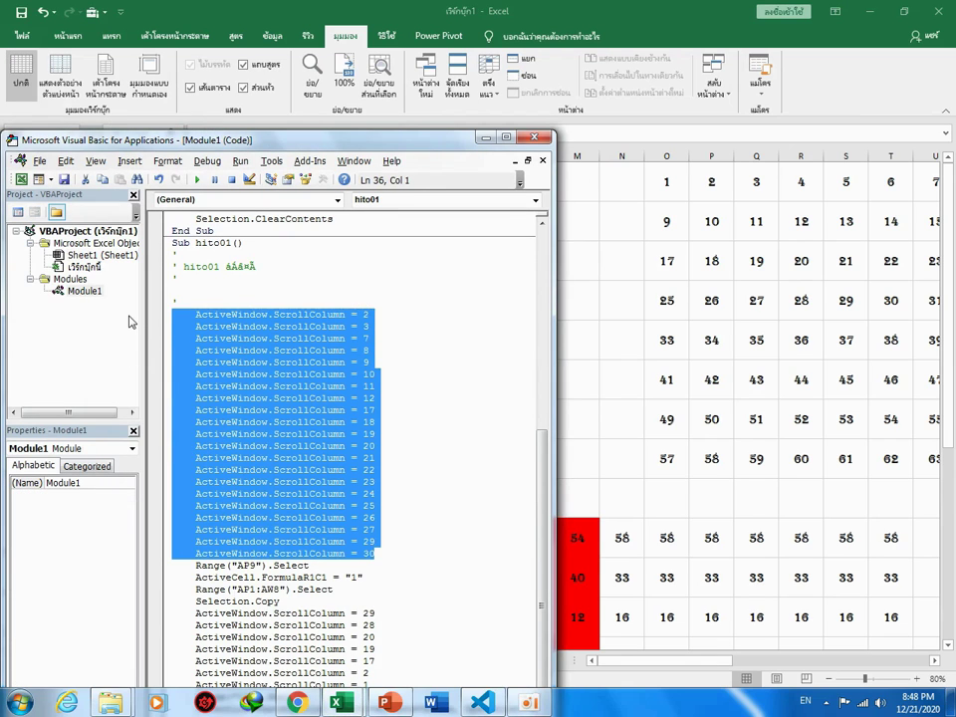
pyautogui.press('Delete')
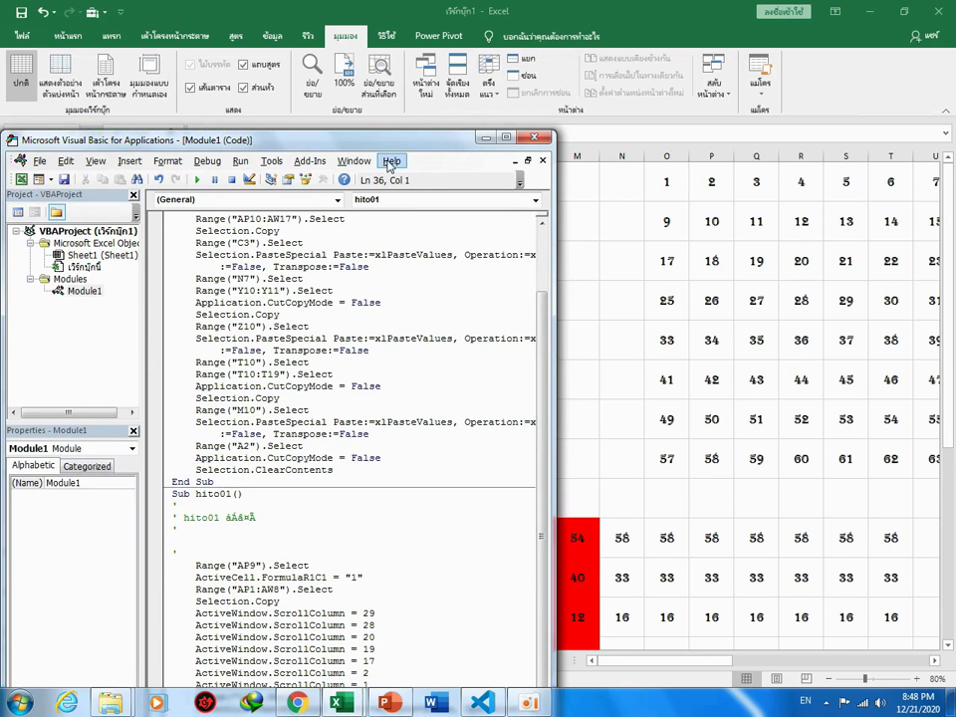
pyautogui.moveTo(390, 141); pyautogui.dragTo(519, 62)
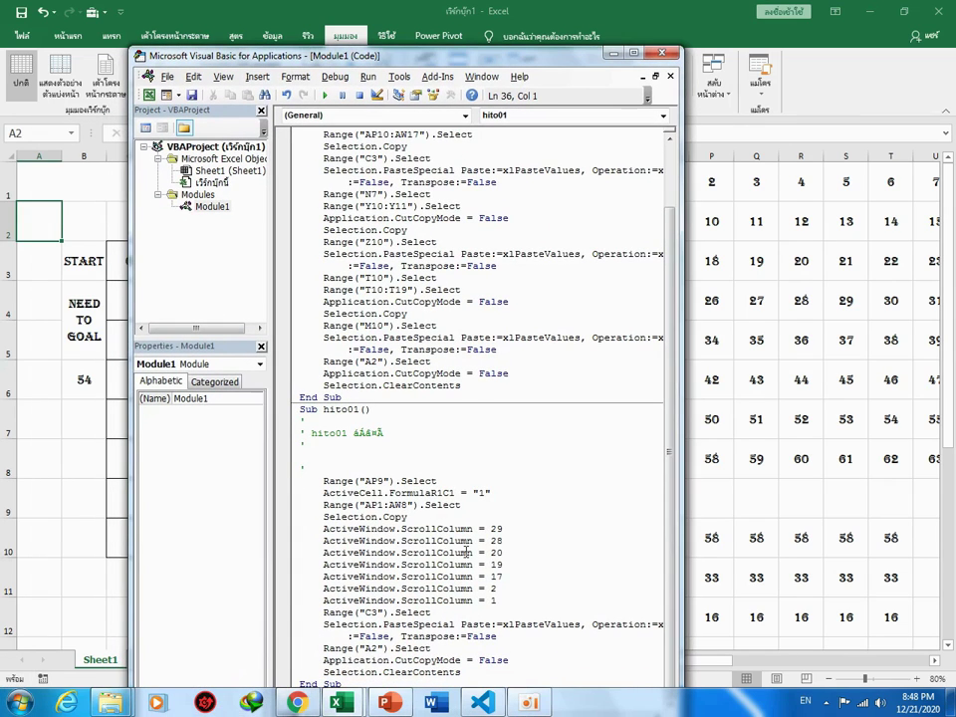
pyautogui.moveTo(507, 602); pyautogui.dragTo(268, 529)
pyautogui.press('Delete')
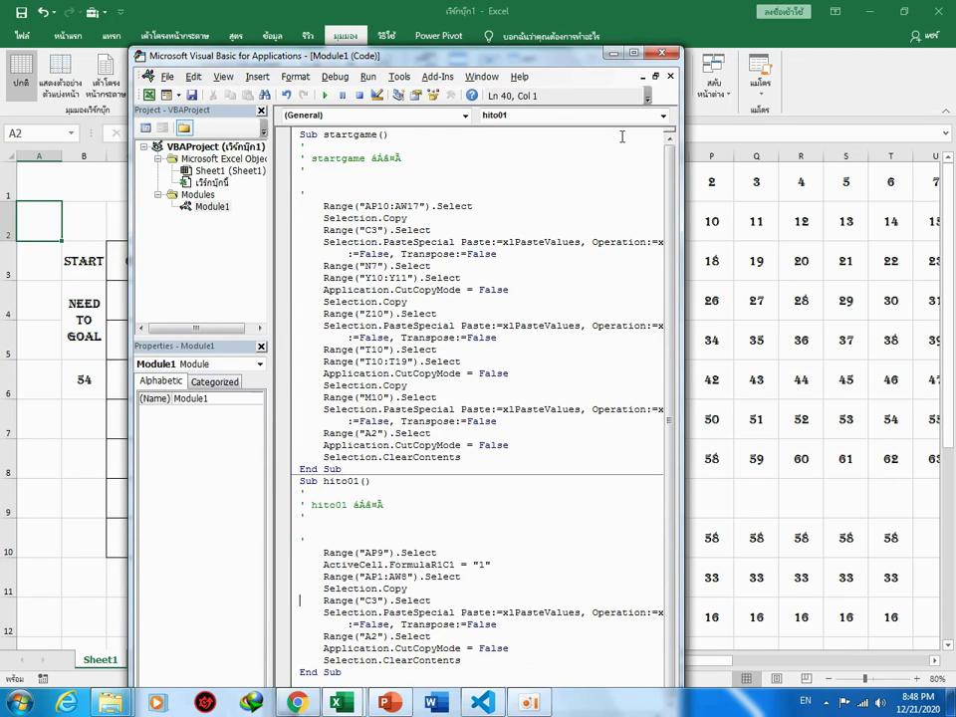
pyautogui.moveTo(557, 56); pyautogui.dragTo(557, 65)
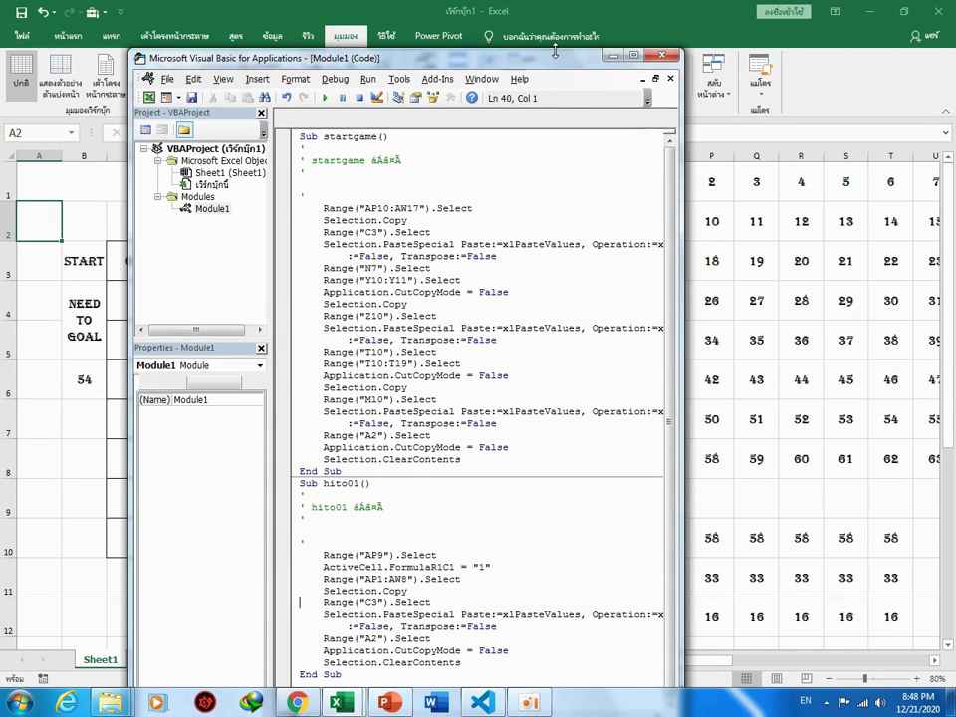
pyautogui.moveTo(559, 134)
pyautogui.mouseDown()
pyautogui.moveTo(559, 151)
pyautogui.moveTo(597, 62)
pyautogui.mouseUp()
pyautogui.scroll(-2, 561, 287)
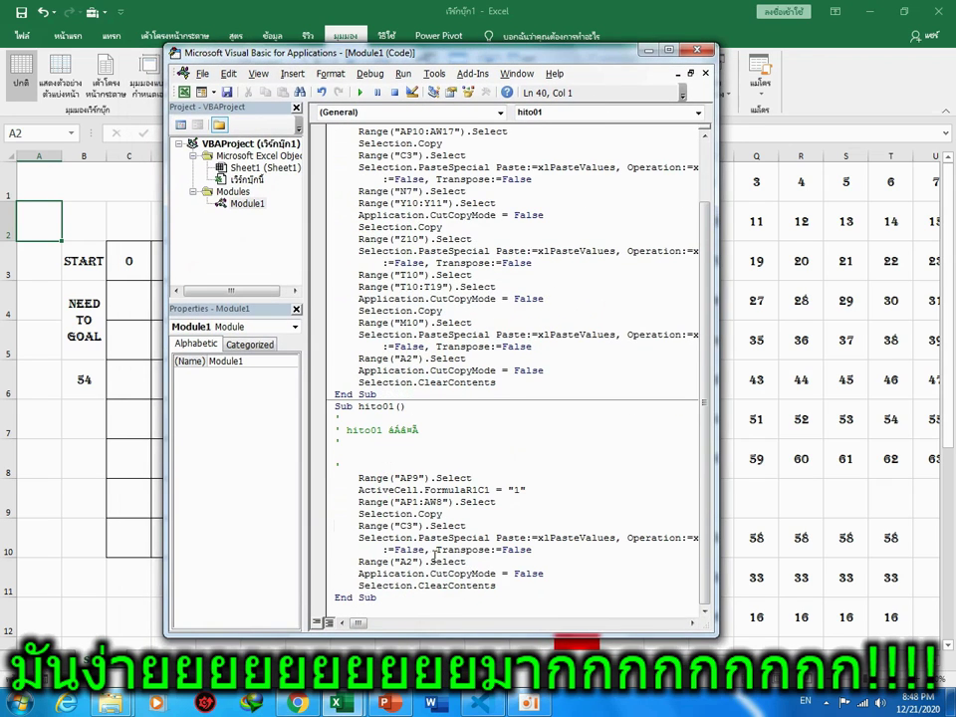
# Duplicate the hito01 procedure several times below its End Sub.
pyautogui.moveTo(401, 598)
pyautogui.mouseDown()
pyautogui.moveTo(316, 424)
pyautogui.moveTo(320, 407)
pyautogui.mouseUp()
pyautogui.hotkey('ctrl', 'c')
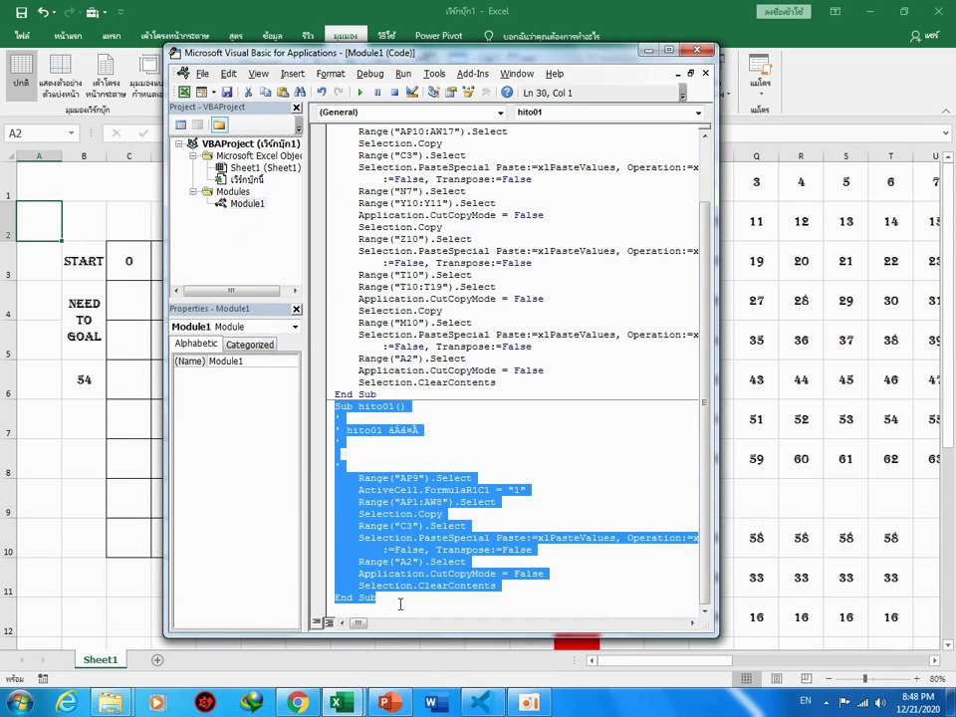
pyautogui.click(401, 604)
pyautogui.hotkey('ctrl', 'v')
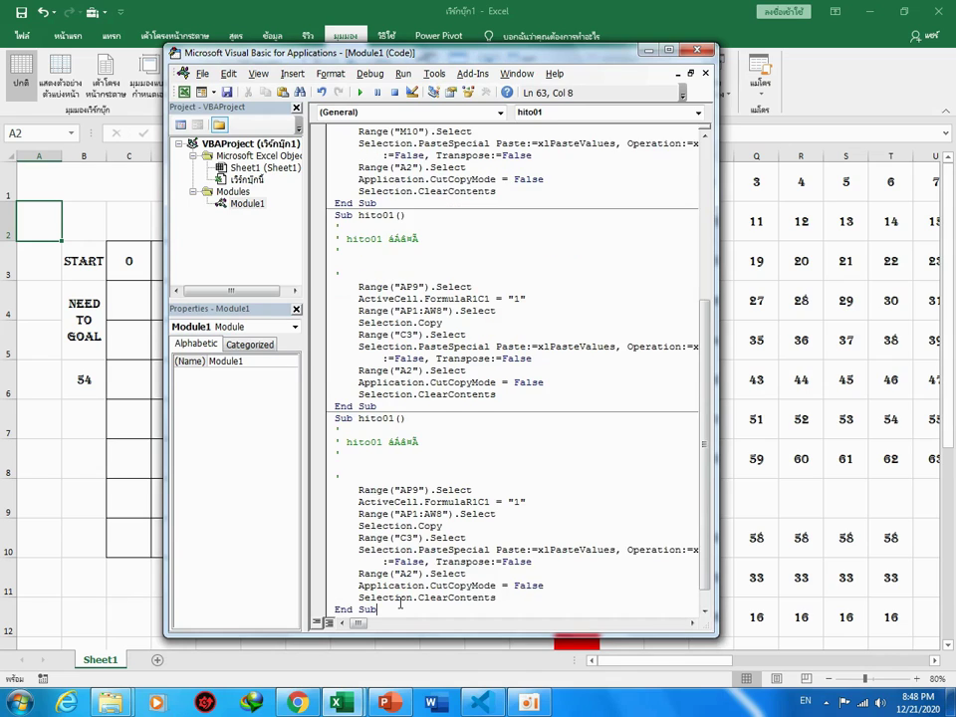
pyautogui.hotkey('ctrl', 'v')
pyautogui.hotkey('ctrl', 'v')
pyautogui.hotkey('ctrl', 'v')
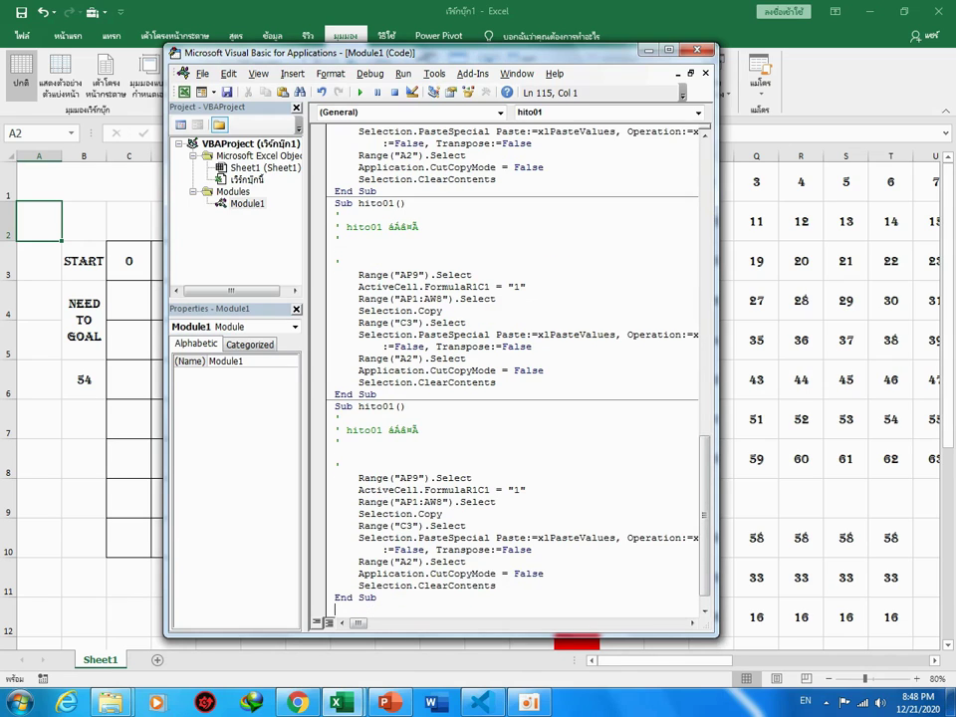
pyautogui.hotkey('ctrl', 'v')
pyautogui.hotkey('ctrl', 'v')
pyautogui.hotkey('ctrl', 'v')
pyautogui.hotkey('ctrl', 'v')
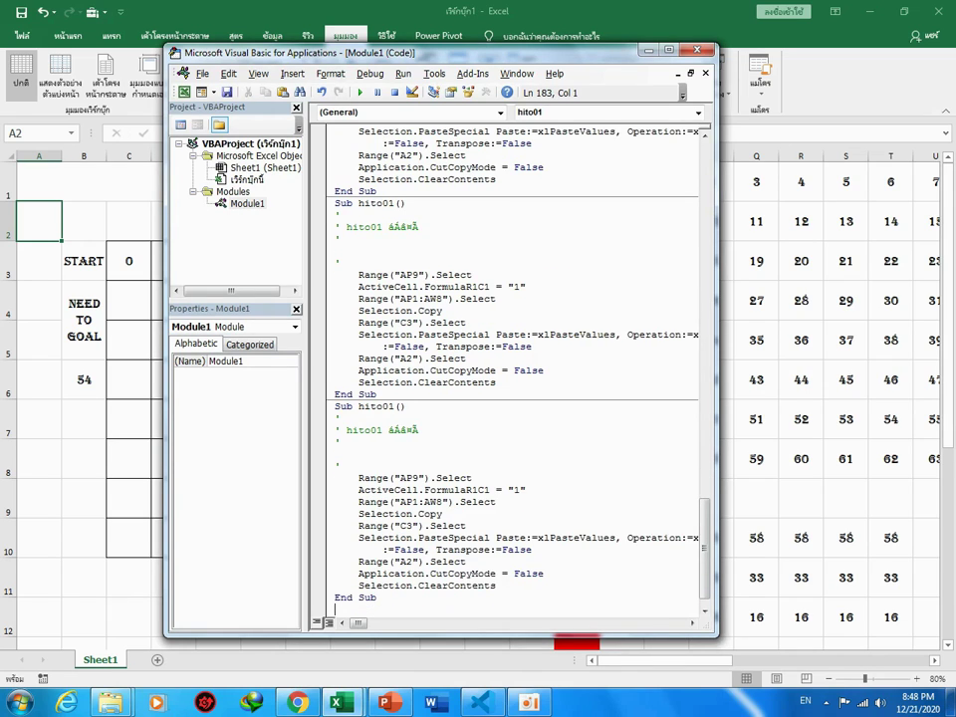
pyautogui.hotkey('ctrl', 'v')
pyautogui.press('BackSpace')
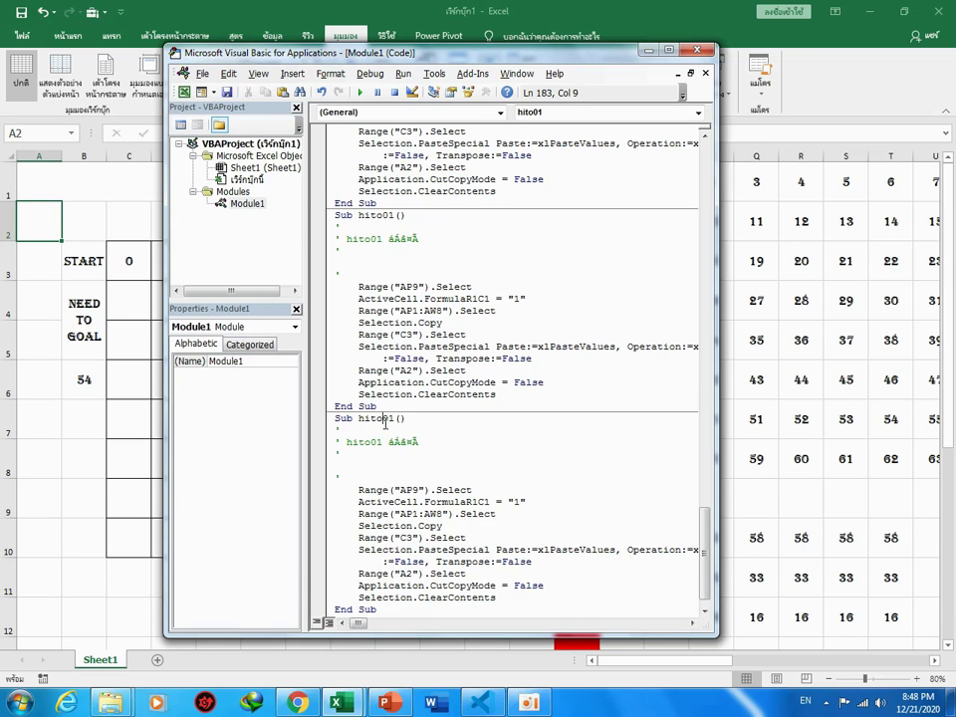
# Rename two copies to hito10 and hito09, writing 10 and 9 into AP9.
pyautogui.moveTo(385, 422); pyautogui.dragTo(395, 424)
pyautogui.write('10')
pyautogui.click(519, 503)
pyautogui.write('0')
pyautogui.moveTo(386, 215); pyautogui.dragTo(397, 215)
pyautogui.write('9')
pyautogui.doubleClick(517, 299)
pyautogui.write('9')
pyautogui.scroll(6, 474, 351)
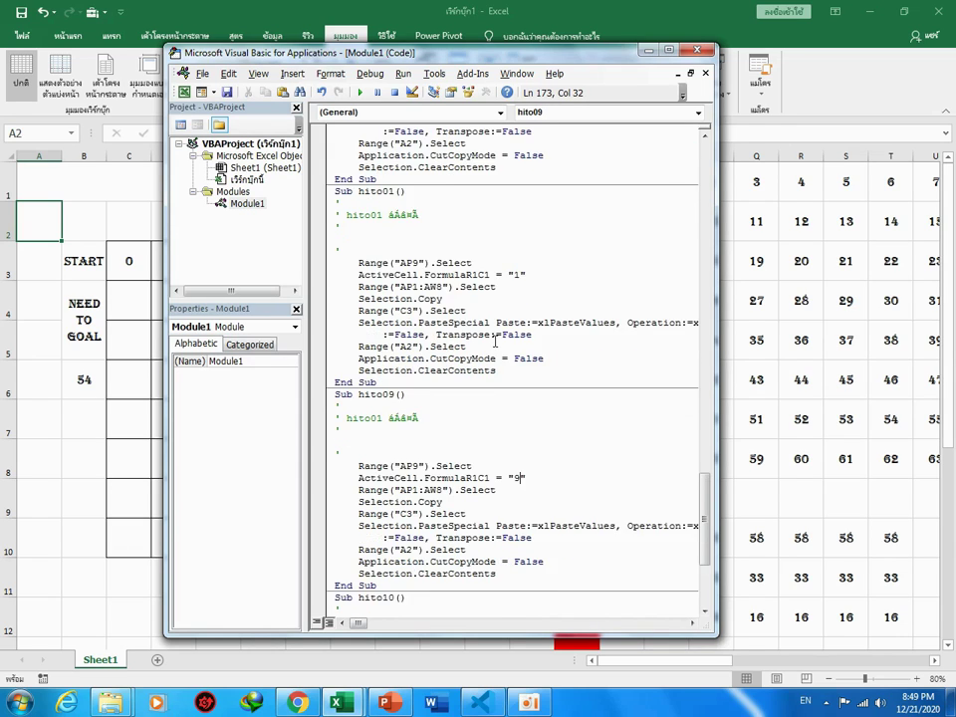
pyautogui.scroll(1, 474, 351)
# Rename the next copies to hito08 and hito07, writing 8 and 7.
pyautogui.moveTo(389, 263); pyautogui.dragTo(399, 263)
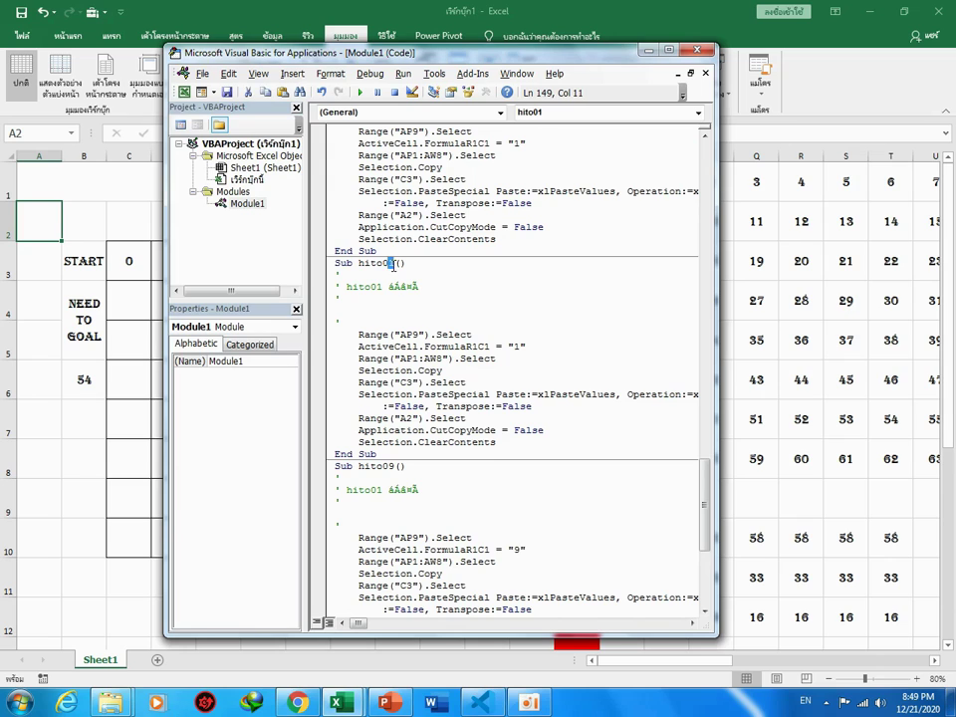
pyautogui.write('8')
pyautogui.doubleClick(516, 346)
pyautogui.write('8')
pyautogui.scroll(6, 478, 336)
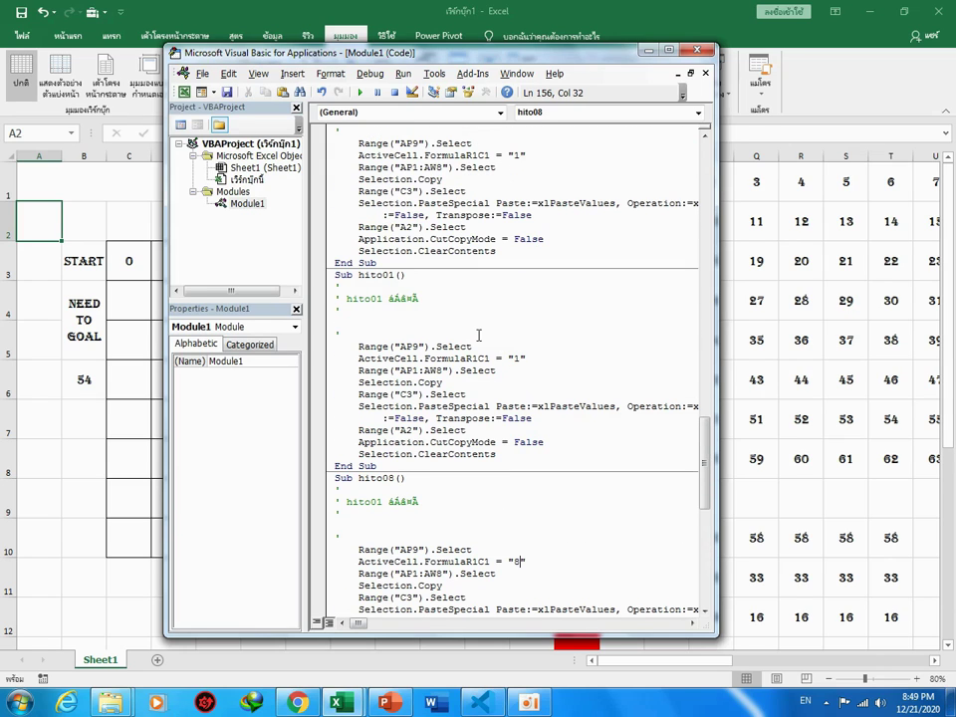
pyautogui.moveTo(388, 275); pyautogui.dragTo(399, 276)
pyautogui.click(392, 276)
pyautogui.write('7')
pyautogui.doubleClick(515, 358)
pyautogui.write('7')
# Rename another copy to hito06 so it writes 6 into AP9.
pyautogui.scroll(4, 499, 364)
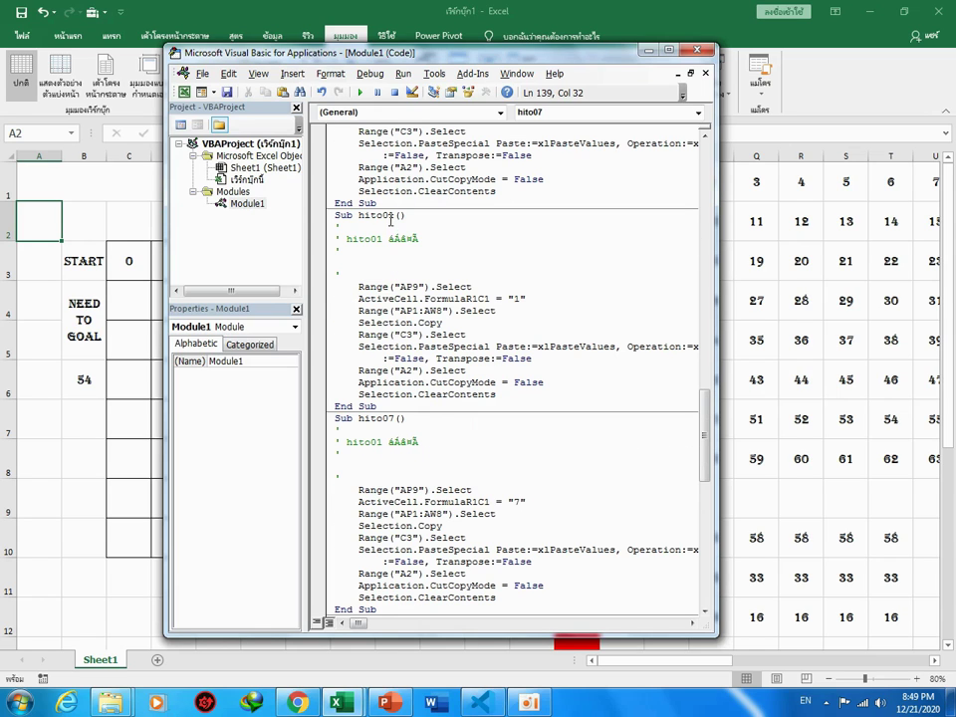
pyautogui.moveTo(397, 216); pyautogui.dragTo(391, 216)
pyautogui.write('6')
pyautogui.doubleClick(516, 297)
pyautogui.write('6')
pyautogui.scroll(6, 516, 298)
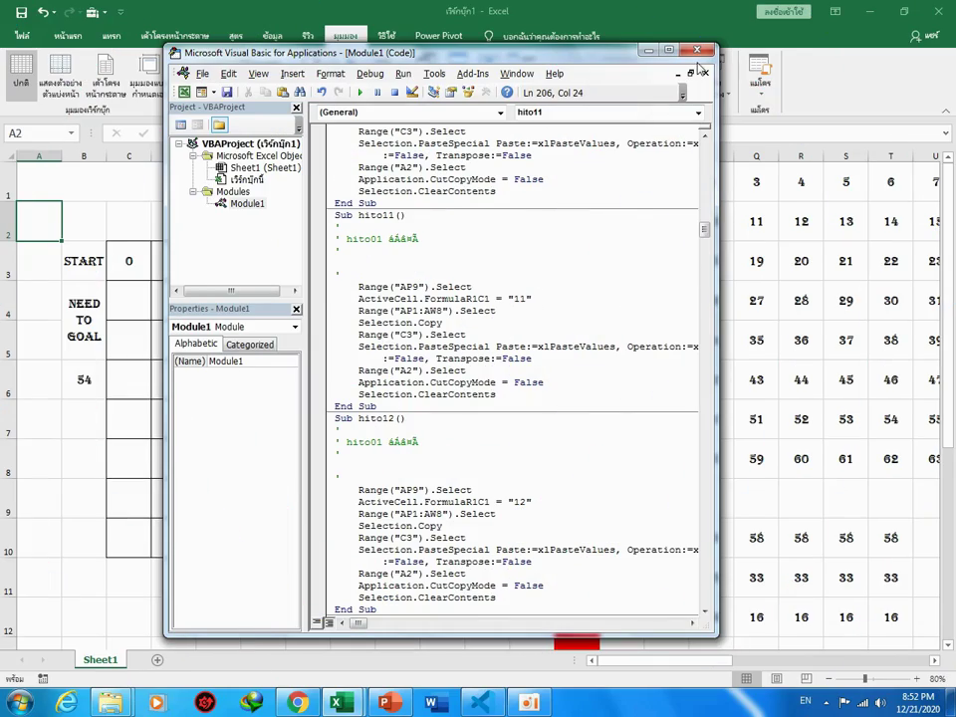
pyautogui.scroll(5, 568, 267)
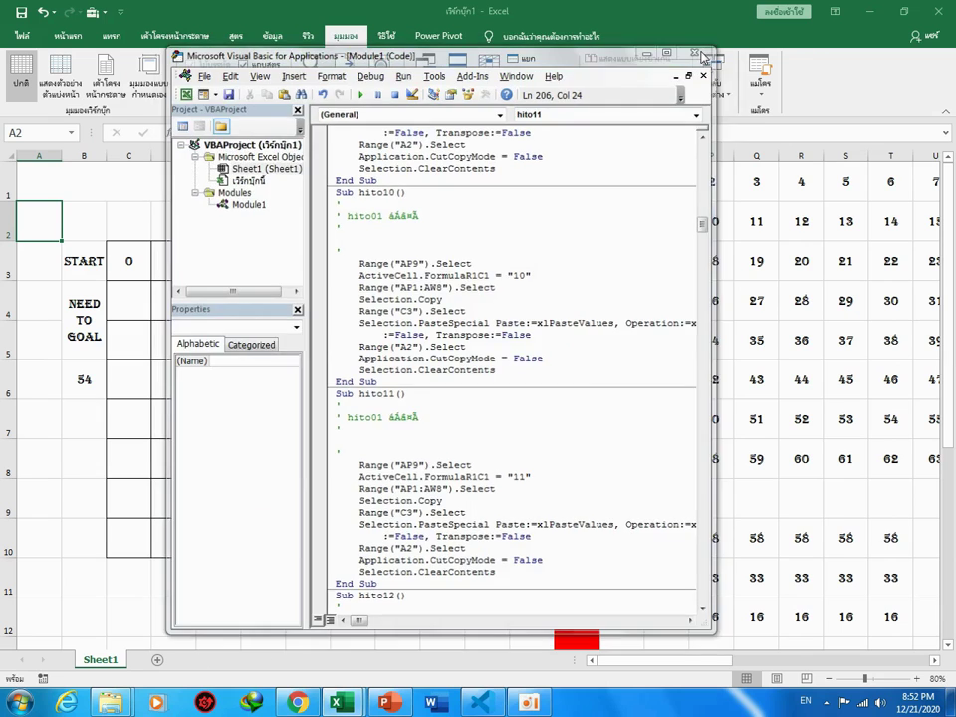
# Draw a button in cell C3 and assign it the hito01 macro.
pyautogui.click(648, 50)
pyautogui.click(566, 327)
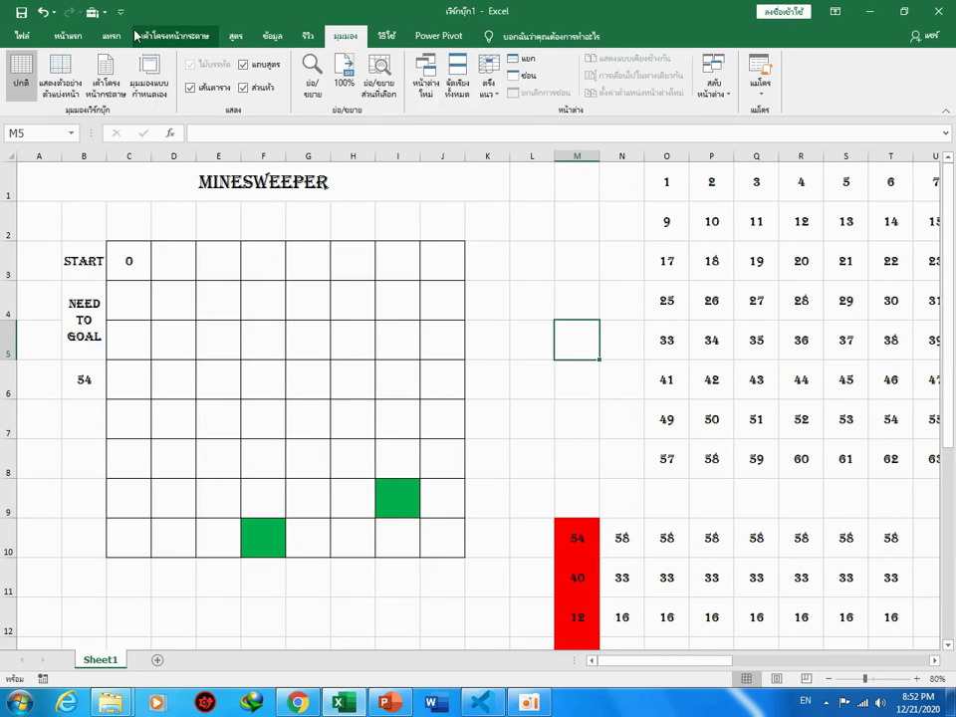
pyautogui.click(93, 13)
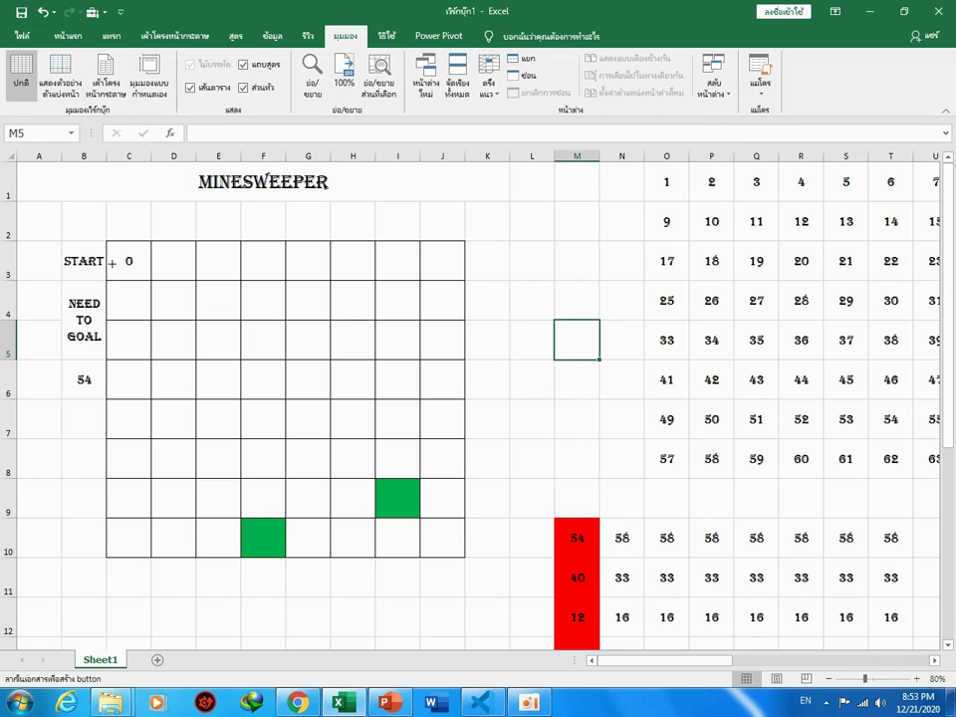
pyautogui.moveTo(111, 263); pyautogui.dragTo(146, 275)
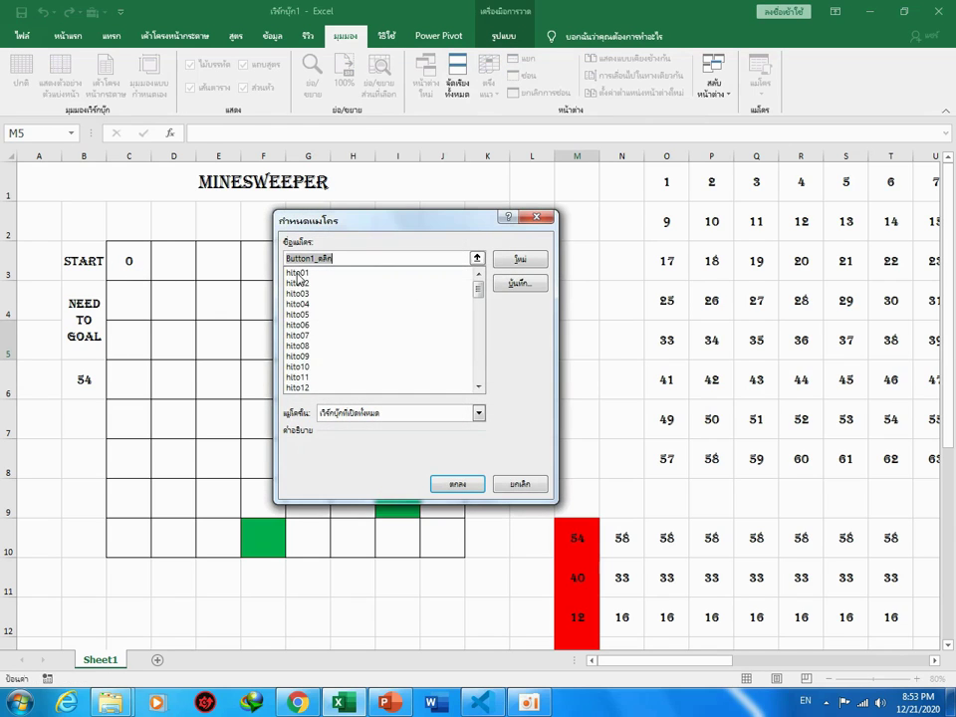
pyautogui.click(296, 273)
pyautogui.press('Return')
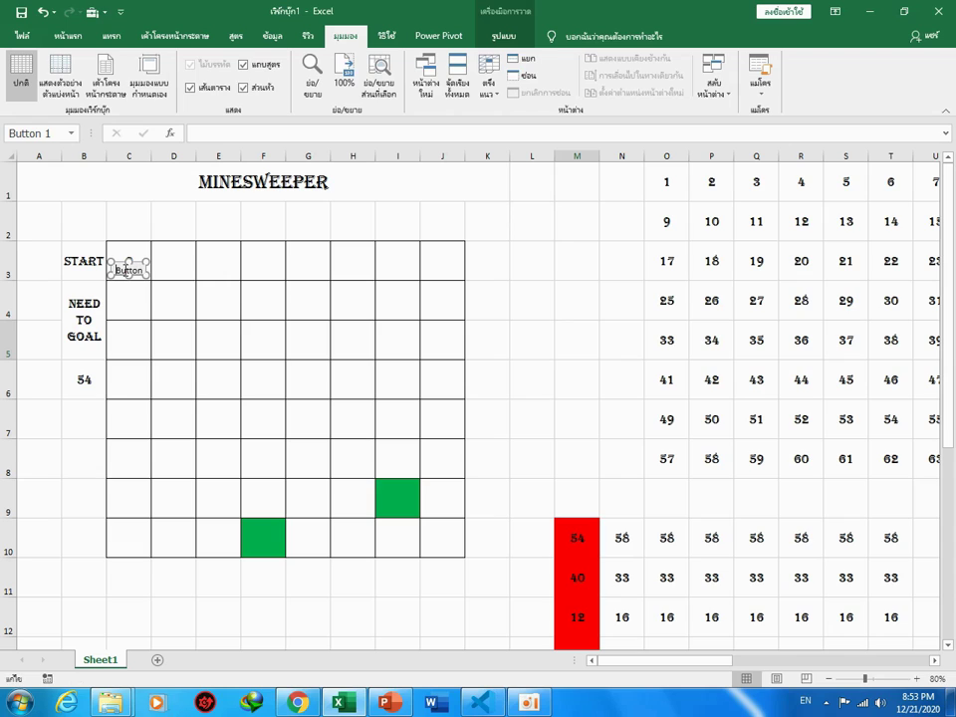
# Caption the button HIT in the Algerian font.
pyautogui.click(127, 269)
pyautogui.write('Hit')
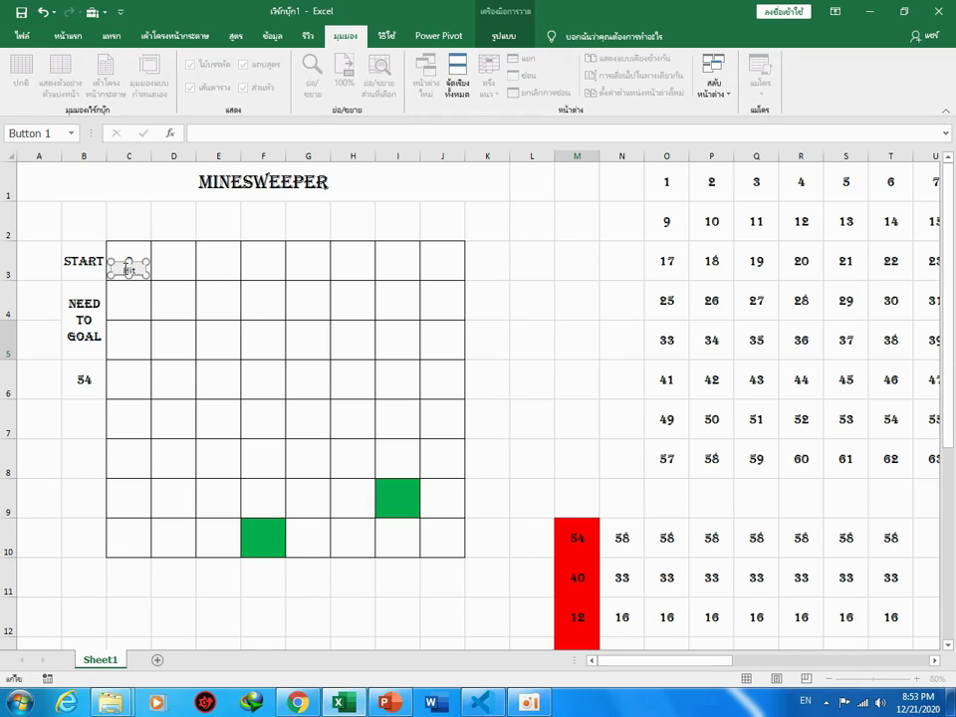
pyautogui.click(66, 36)
pyautogui.click(104, 65)
pyautogui.write('Algerian')
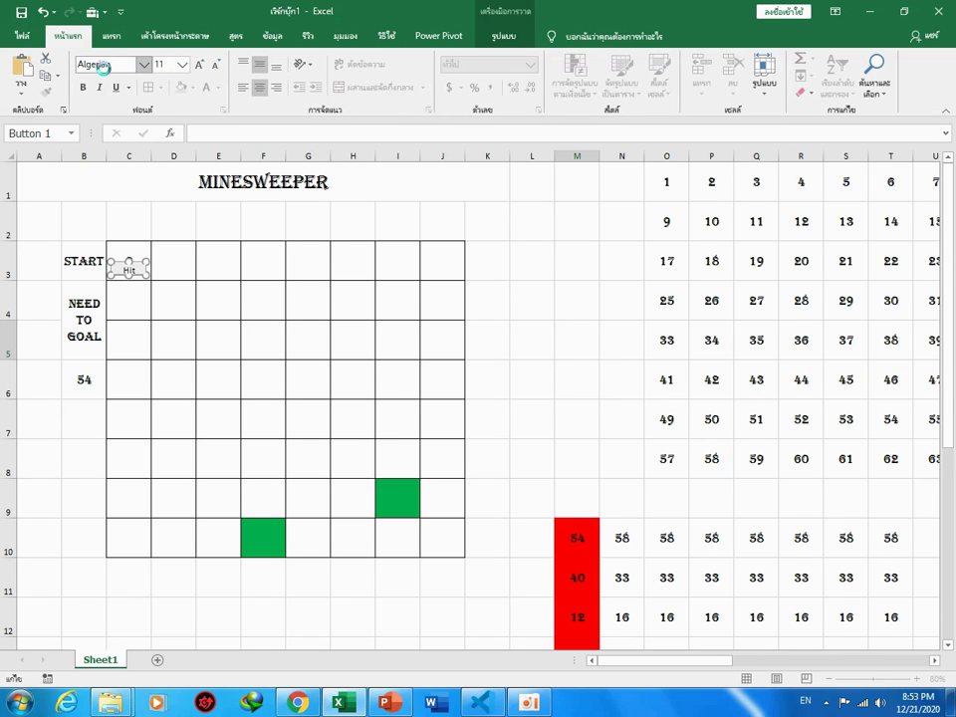
pyautogui.press('Return')
pyautogui.click(215, 280)
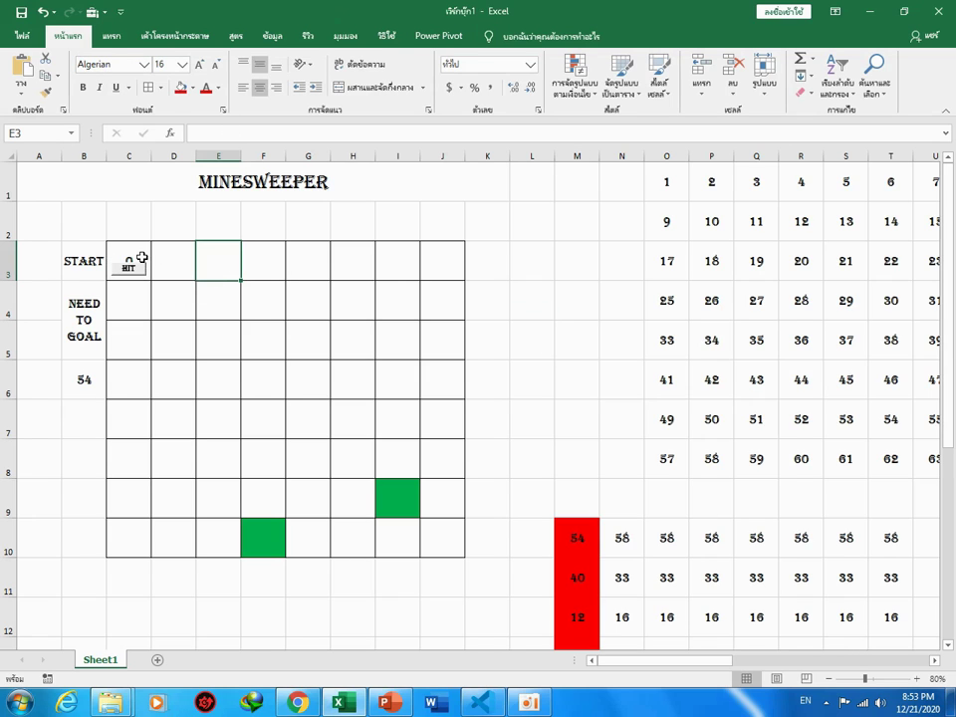
pyautogui.moveTo(146, 262); pyautogui.dragTo(439, 536)
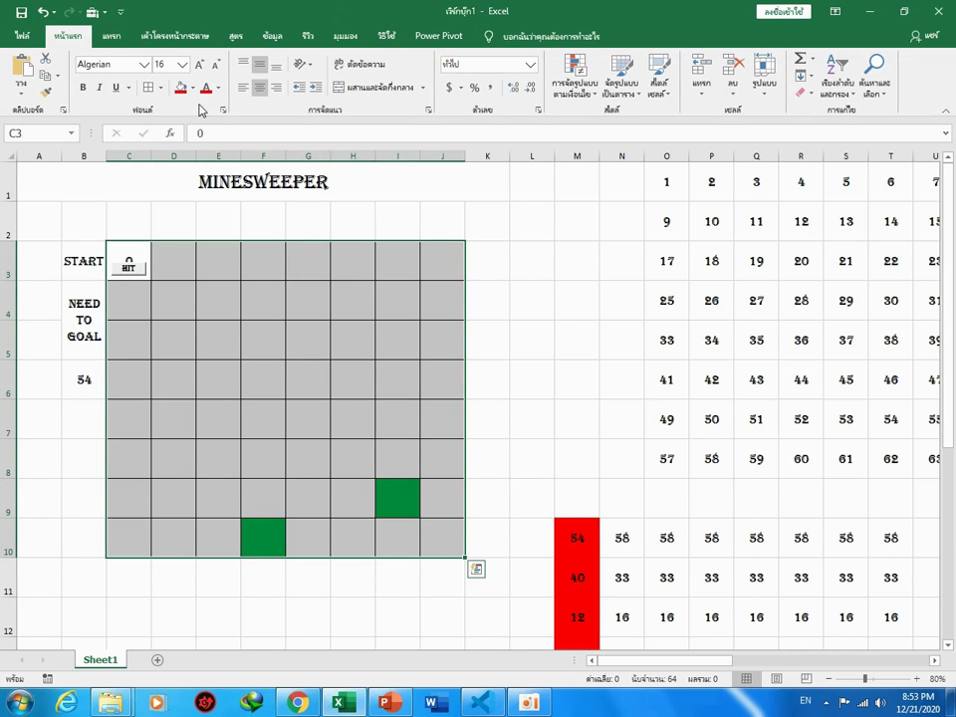
pyautogui.click(271, 299)
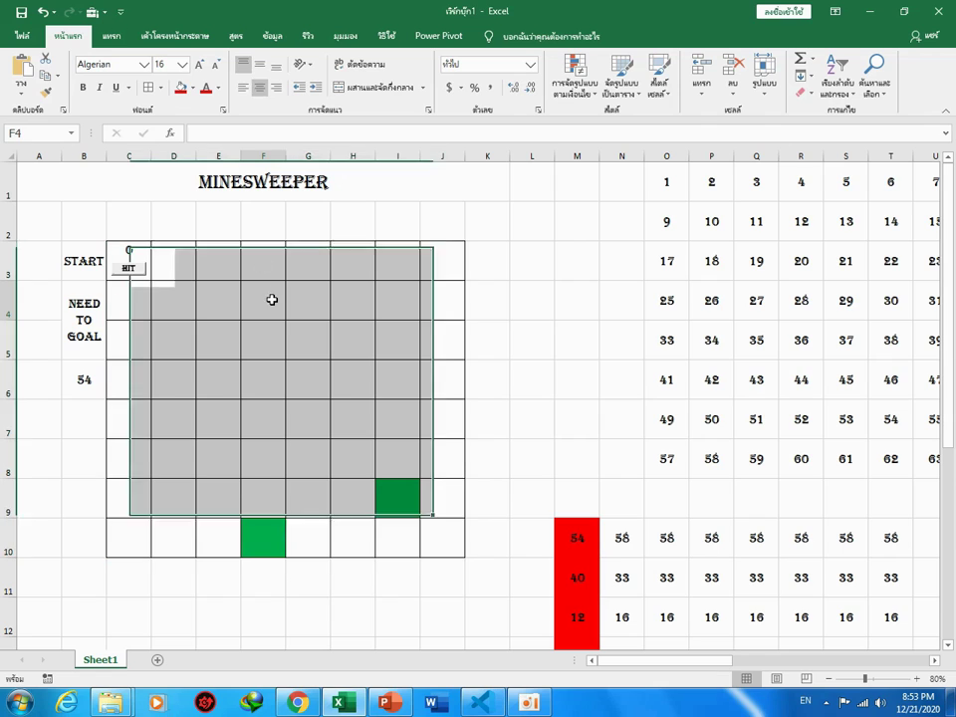
# Copy the HIT button and select D3 as the paste target.
pyautogui.rightClick(138, 273)
pyautogui.click(164, 298)
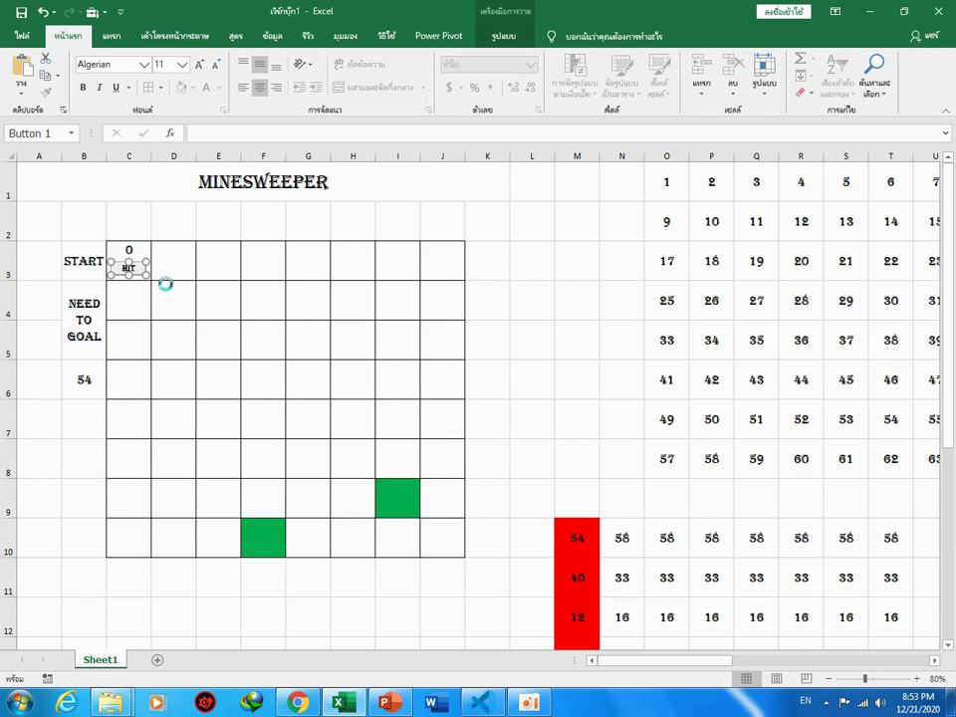
pyautogui.click(171, 274)
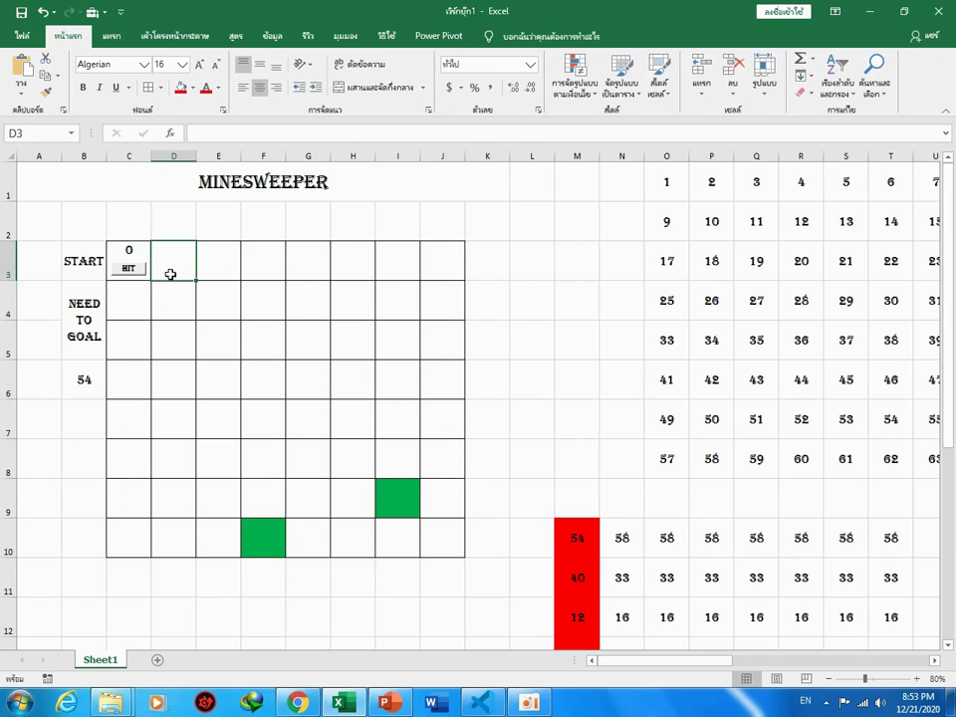
# Paste HIT buttons into D3 through J3 to complete the top row.
pyautogui.hotkey('ctrl', 'v')
pyautogui.click(227, 270)
pyautogui.hotkey('ctrl', 'v')
pyautogui.click(265, 276)
pyautogui.hotkey('ctrl', 'v')
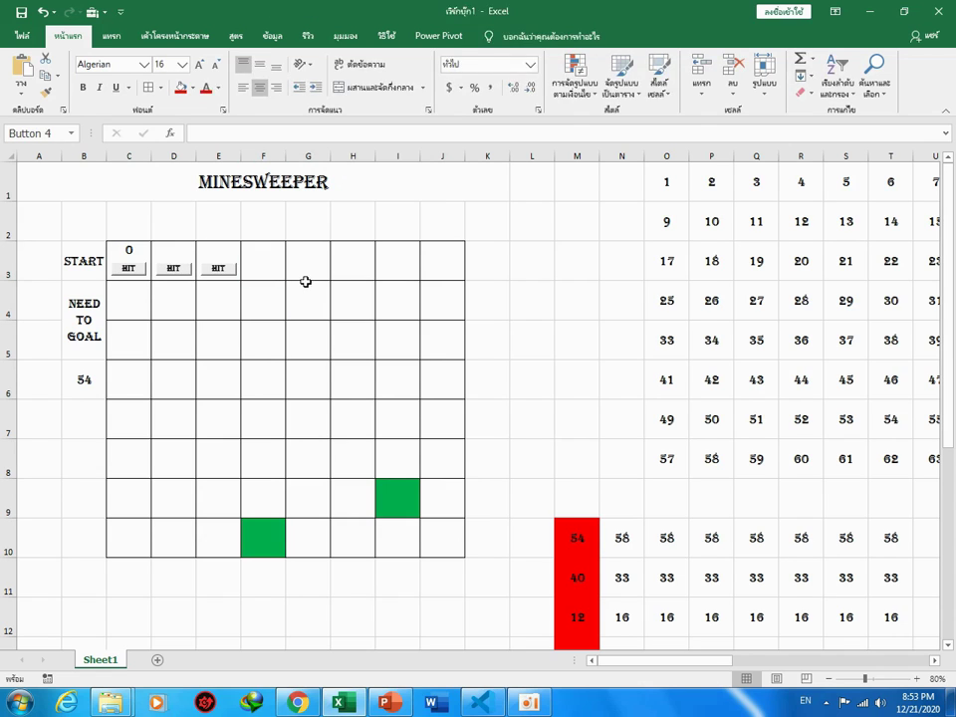
pyautogui.click(311, 277)
pyautogui.hotkey('ctrl', 'v')
pyautogui.click(374, 279)
pyautogui.hotkey('ctrl', 'v')
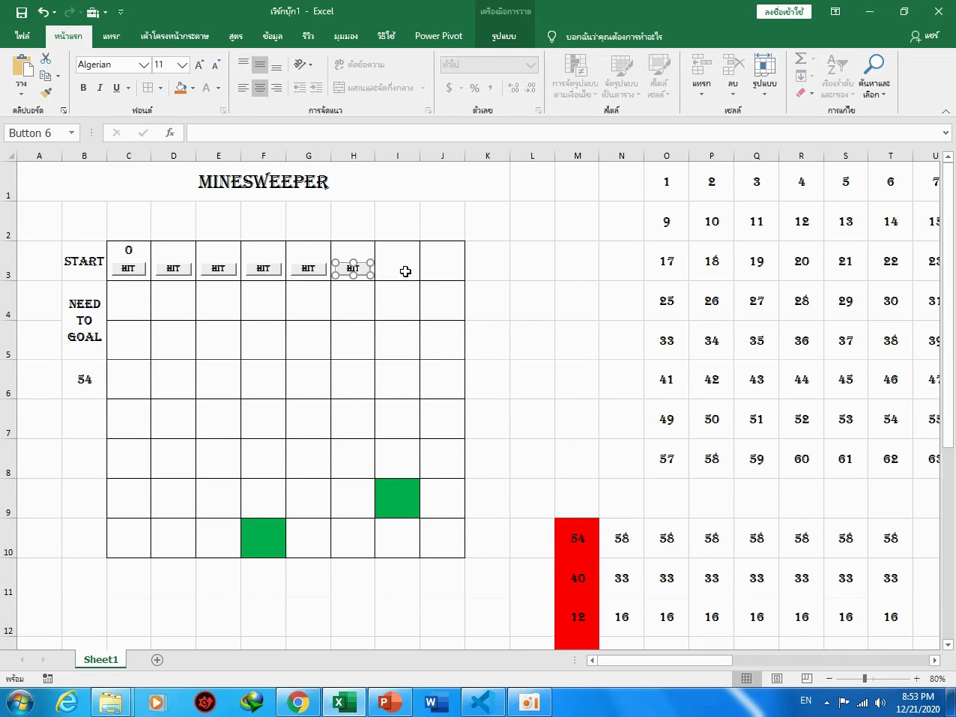
pyautogui.click(390, 273)
pyautogui.hotkey('ctrl', 'v')
pyautogui.click(446, 272)
pyautogui.hotkey('ctrl', 'v')
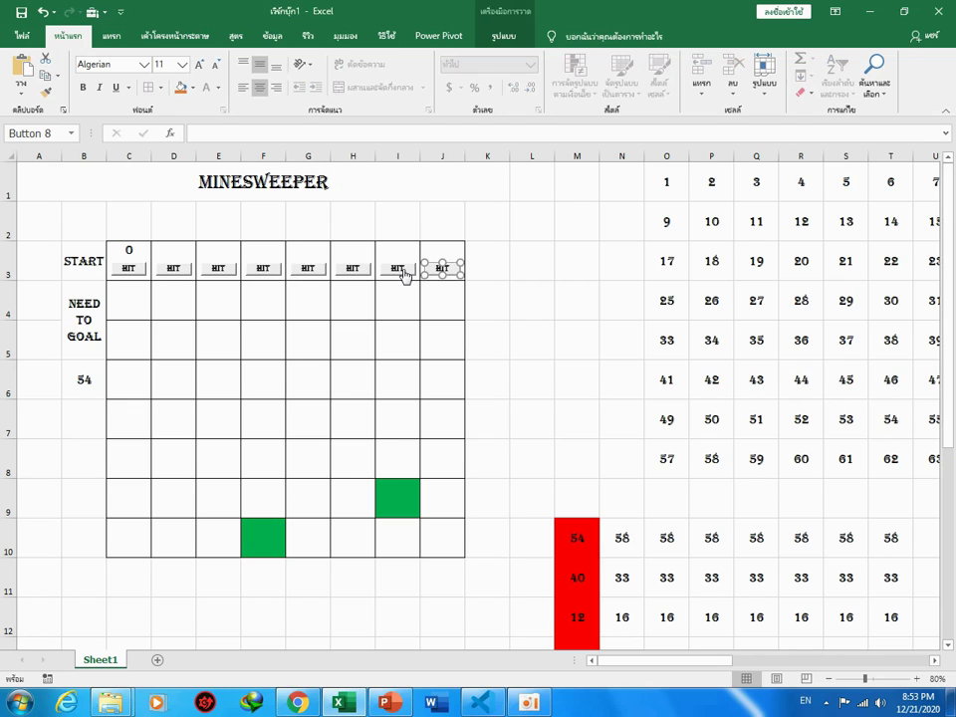
# Select all eight HIT buttons in row 3, C3 through J3.
pyautogui.keyDown('ctrl'); pyautogui.click(398, 268); pyautogui.keyUp('ctrl')
pyautogui.keyDown('ctrl'); pyautogui.click(352, 268); pyautogui.keyUp('ctrl')
pyautogui.keyDown('ctrl'); pyautogui.click(308, 268); pyautogui.keyUp('ctrl')
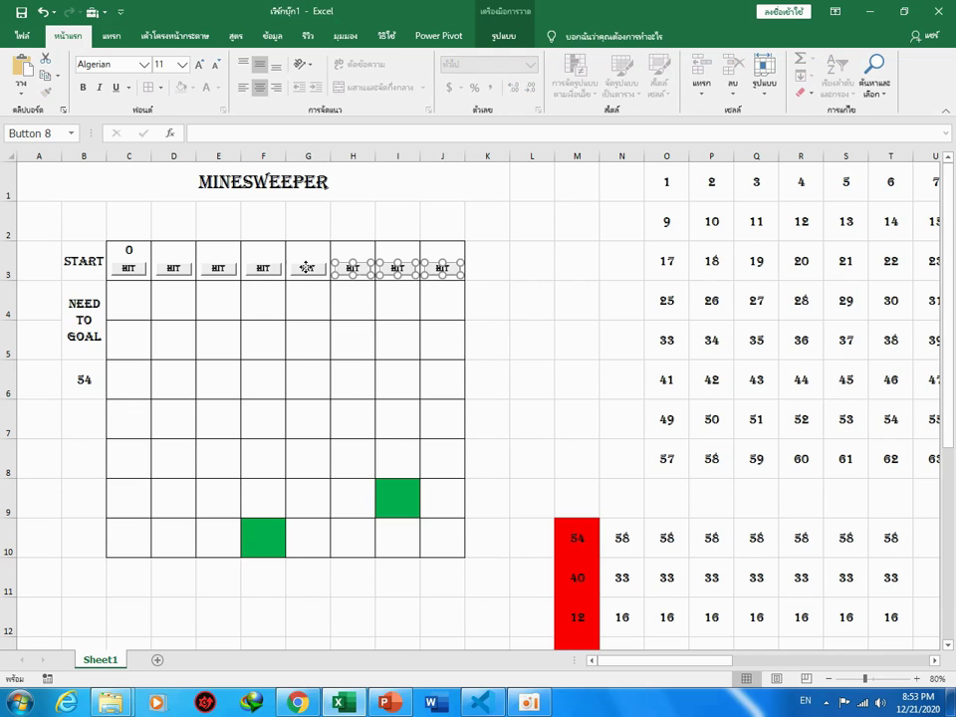
pyautogui.keyDown('ctrl'); pyautogui.click(254, 267); pyautogui.keyUp('ctrl')
pyautogui.keyDown('ctrl'); pyautogui.click(221, 270); pyautogui.keyUp('ctrl')
pyautogui.keyDown('ctrl'); pyautogui.click(179, 273); pyautogui.keyUp('ctrl')
pyautogui.keyDown('ctrl'); pyautogui.click(135, 265); pyautogui.keyUp('ctrl')
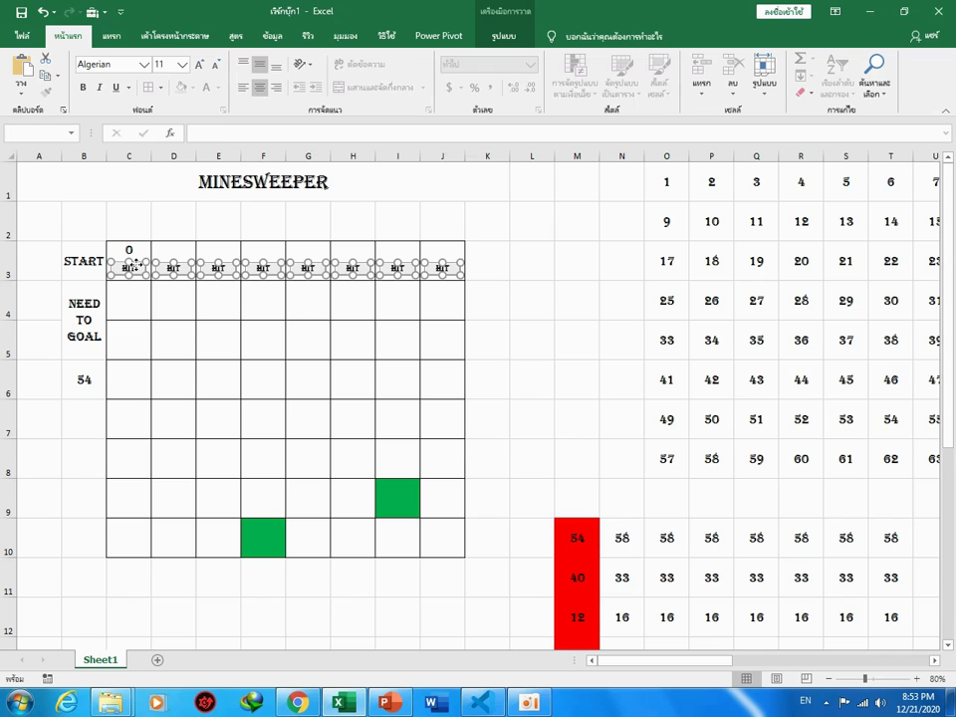
# Paste the row of HIT buttons into rows 4 through 10, starting at column C.
pyautogui.click(136, 307)
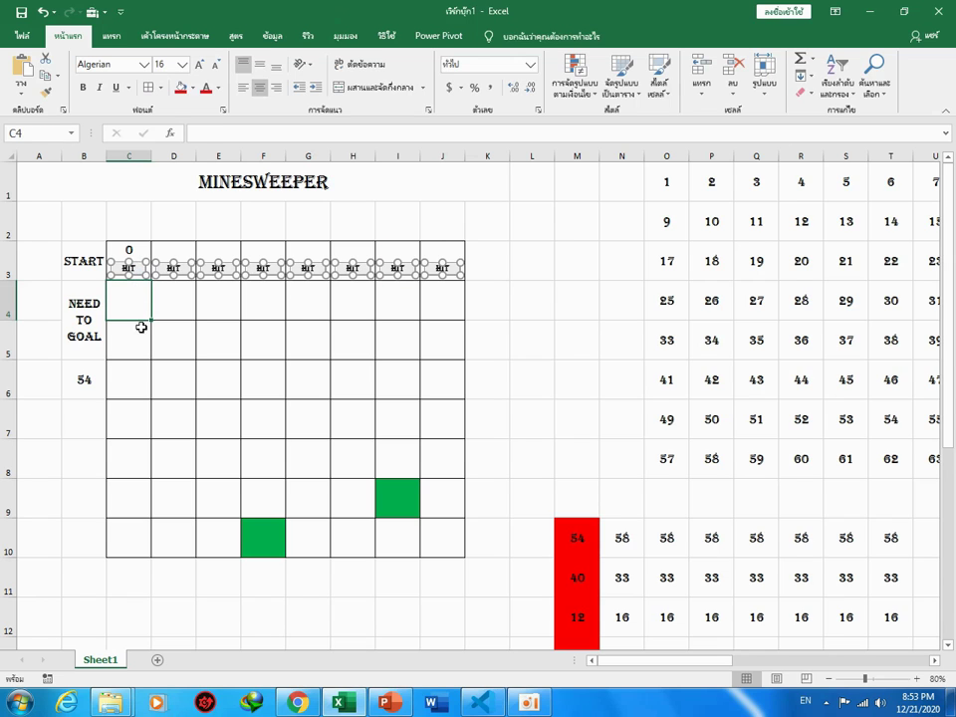
pyautogui.hotkey('ctrl', 'v')
pyautogui.click(133, 350)
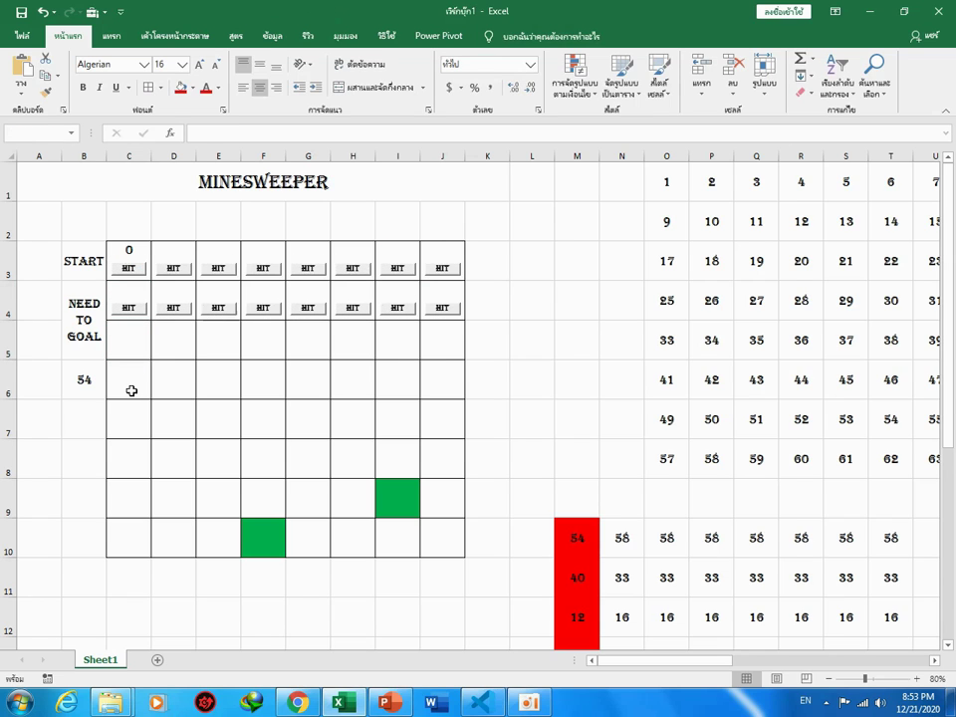
pyautogui.hotkey('ctrl', 'v')
pyautogui.click(132, 394)
pyautogui.hotkey('ctrl', 'v')
pyautogui.click(133, 429)
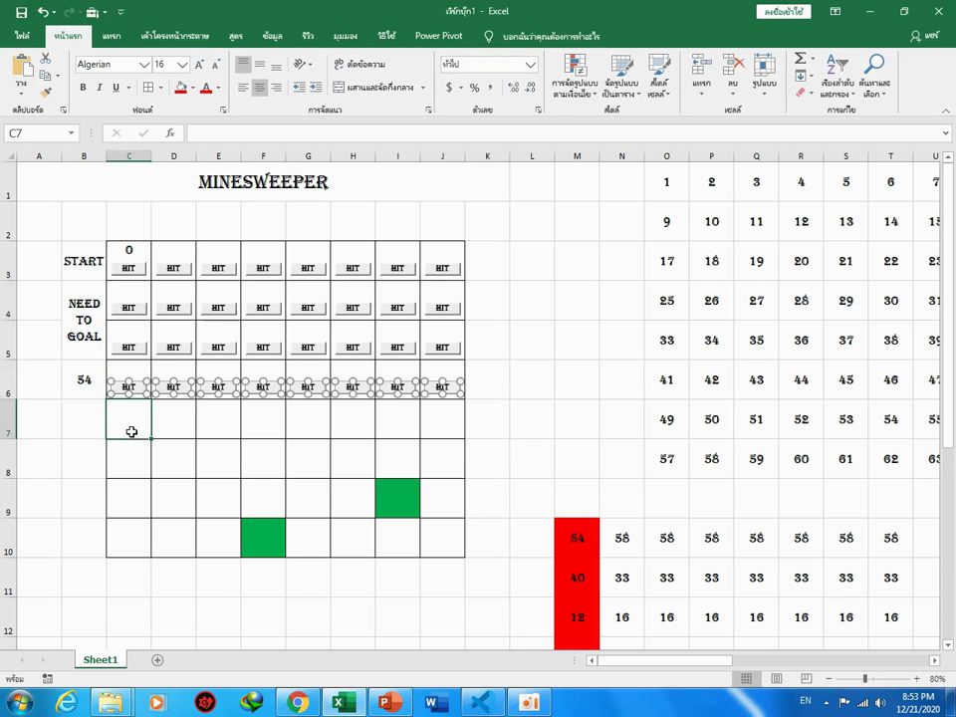
pyautogui.hotkey('ctrl', 'v')
pyautogui.click(139, 453)
pyautogui.hotkey('ctrl', 'v')
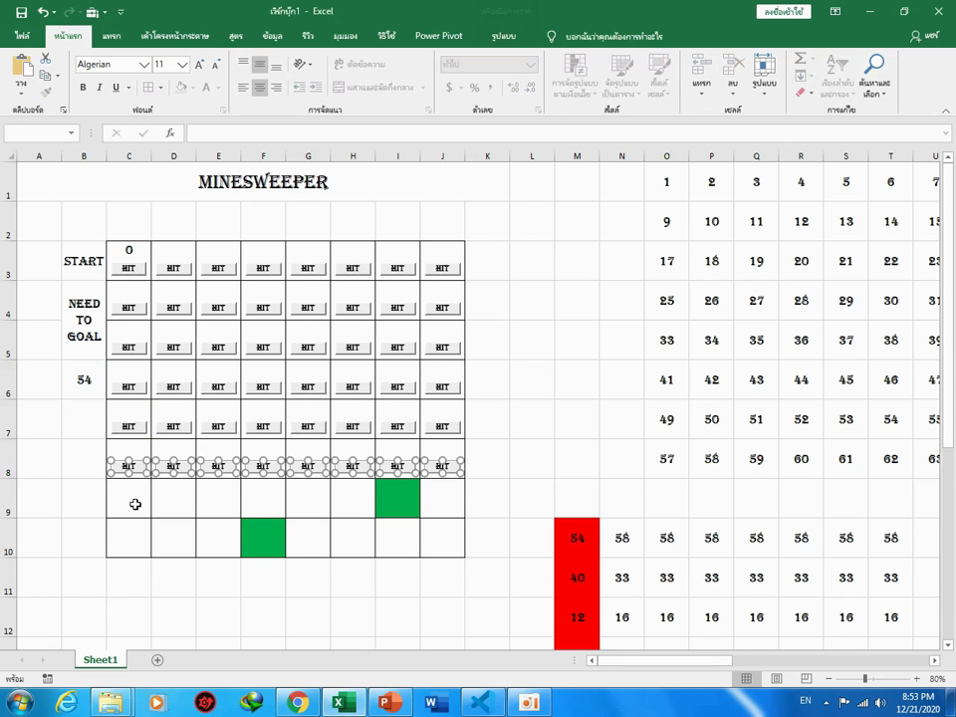
pyautogui.click(136, 505)
pyautogui.hotkey('ctrl', 'v')
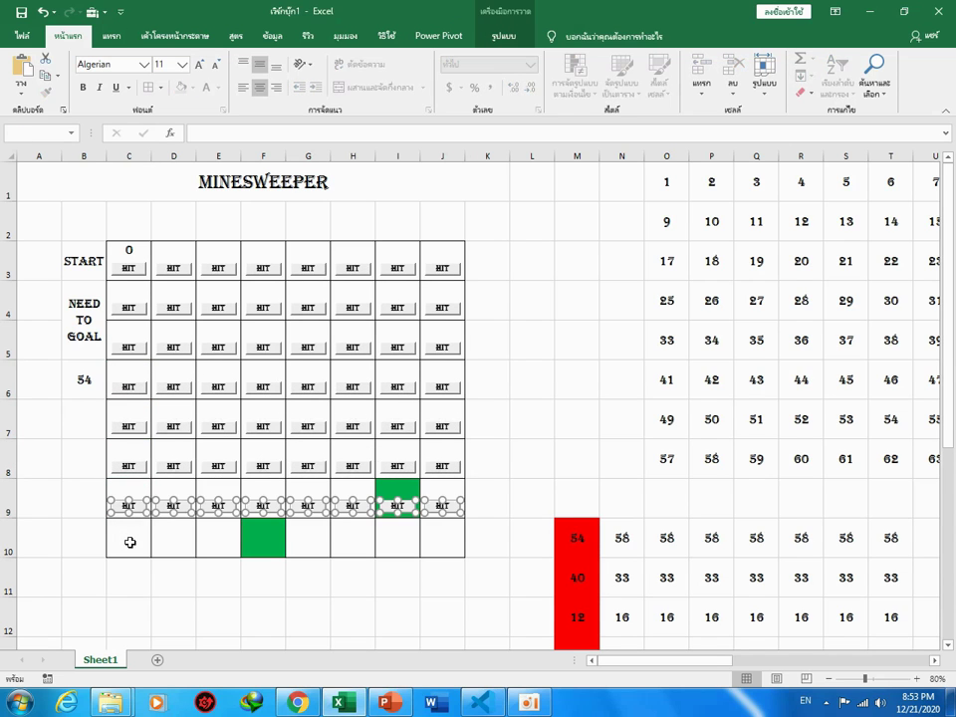
pyautogui.hotkey('ctrl', 'v')
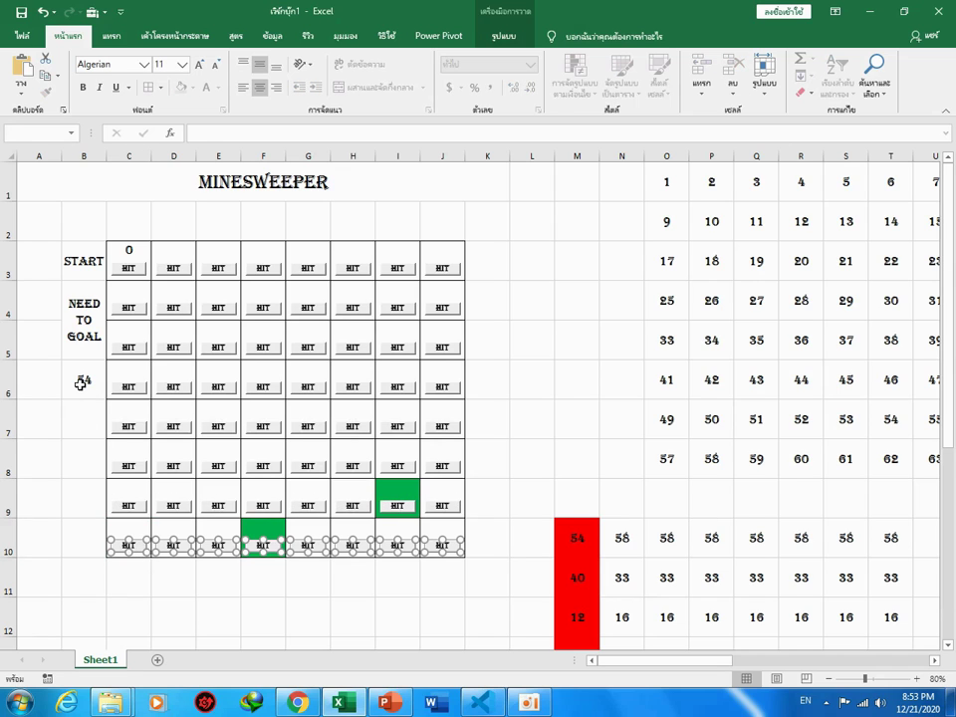
pyautogui.click(82, 384)
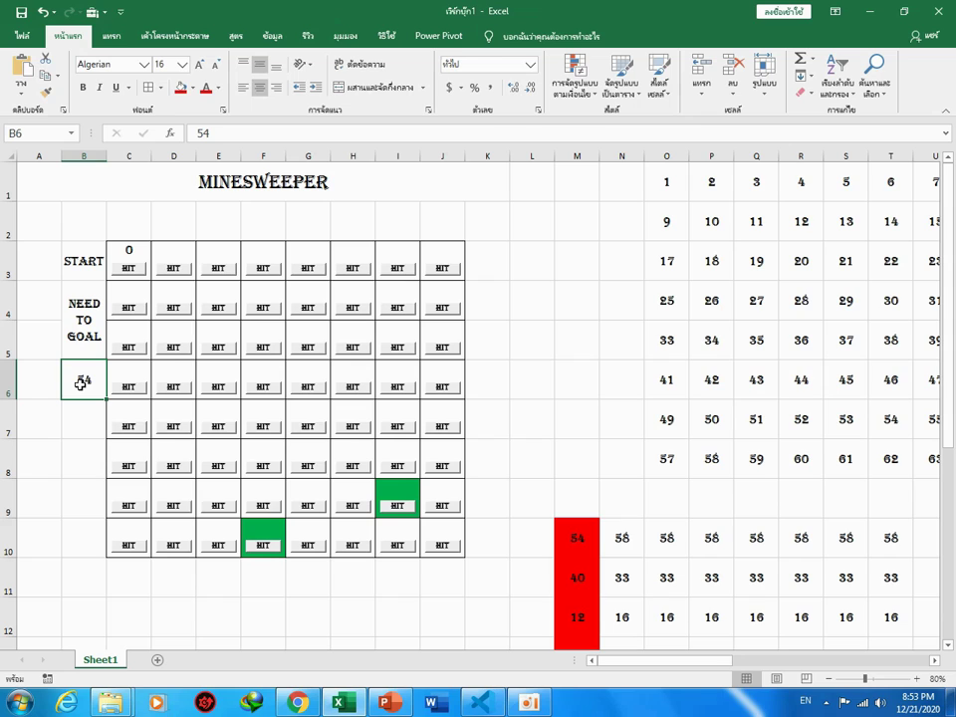
# Enter =54-COUNTBLANK(C3:J10) in B6 as the goal countdown.
pyautogui.write('=')
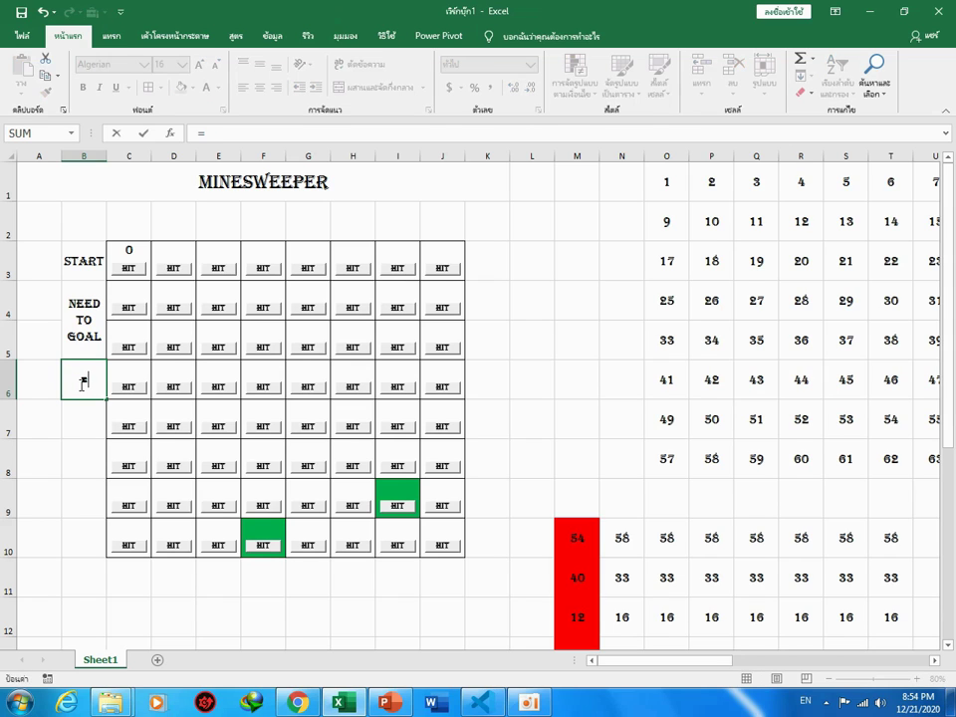
pyautogui.write('54-c')
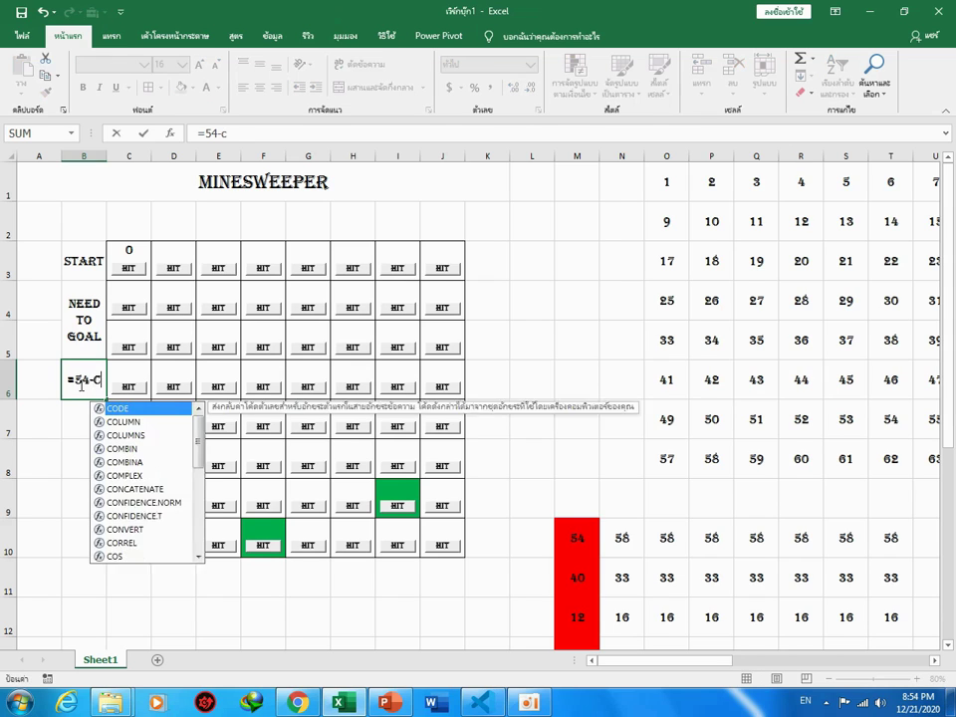
pyautogui.write('ountblank')
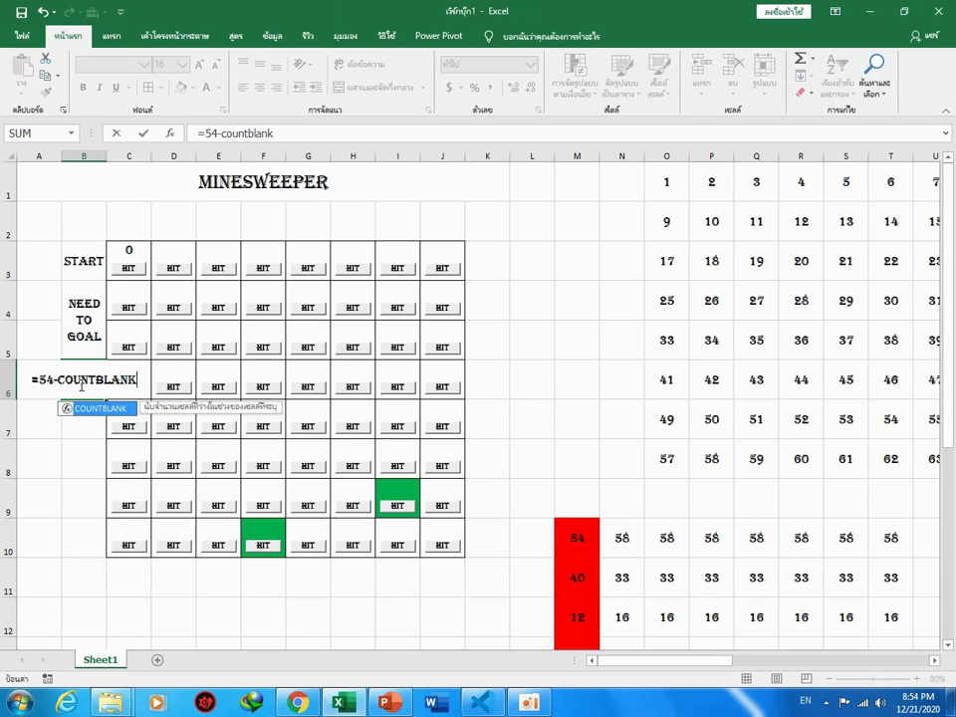
pyautogui.write('(')
pyautogui.moveTo(128, 251); pyautogui.dragTo(433, 539)
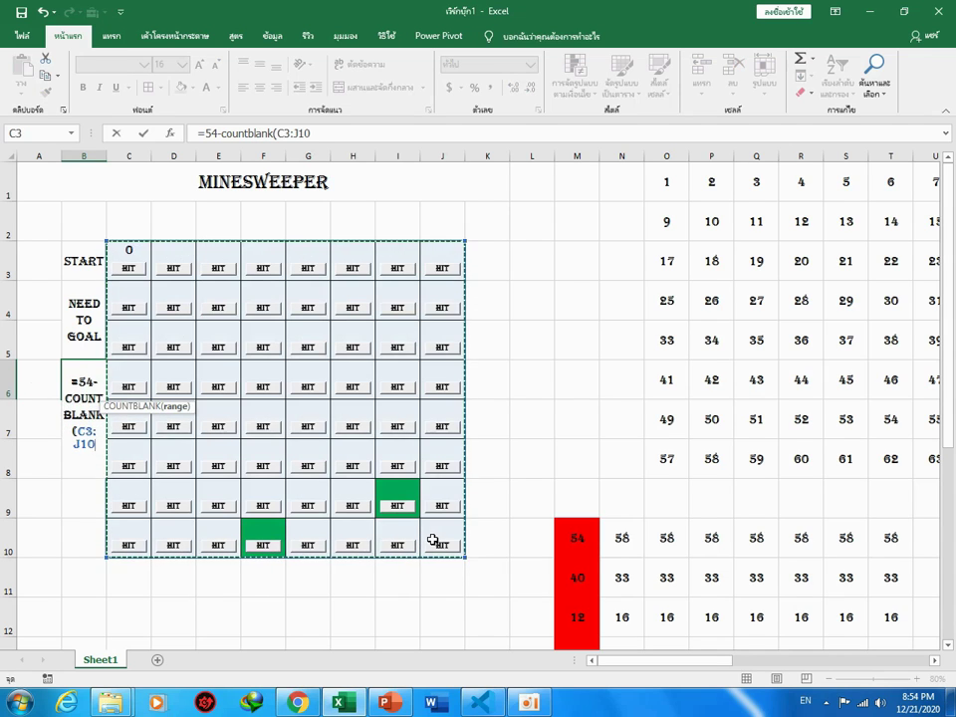
pyautogui.write(')')
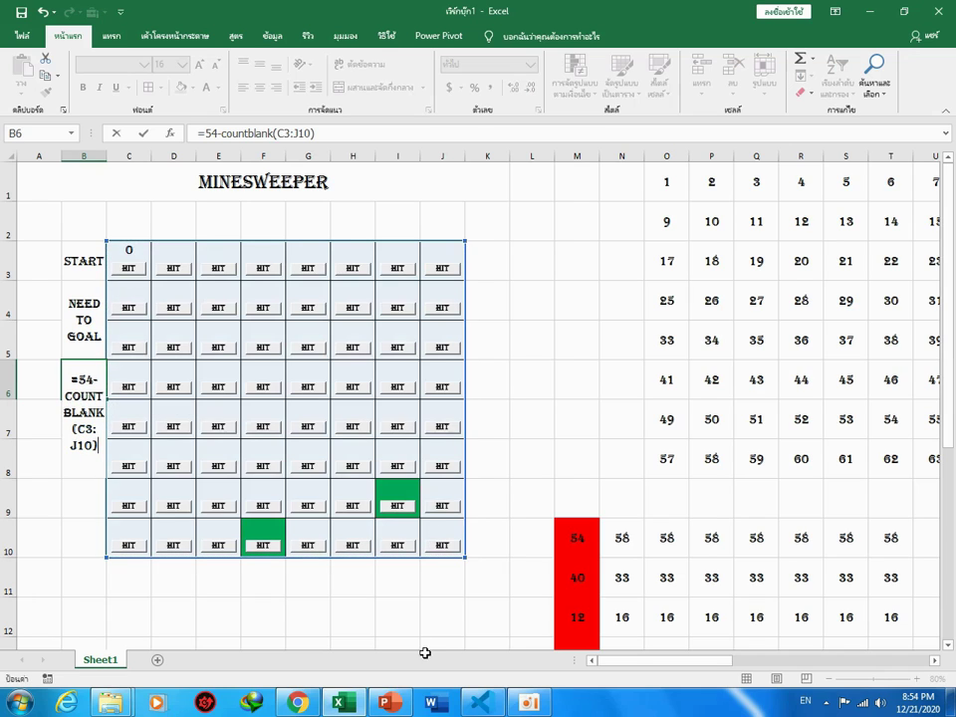
pyautogui.click(108, 443)
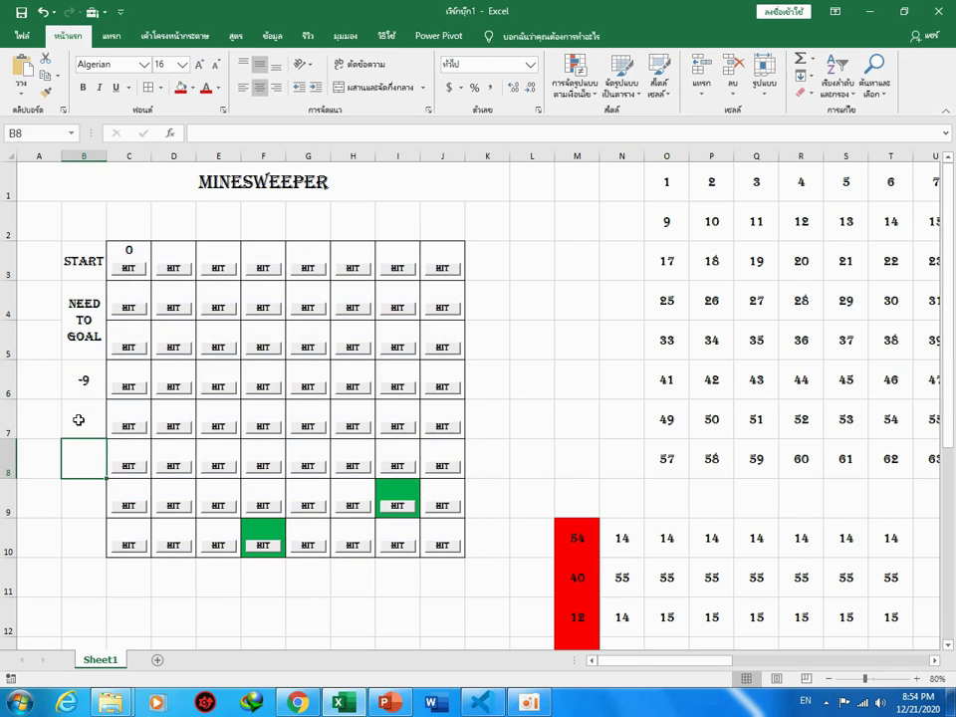
# Revise B6 to =COUNTBLANK(C3:J10)-10 so it shows 53.
pyautogui.click(81, 382)
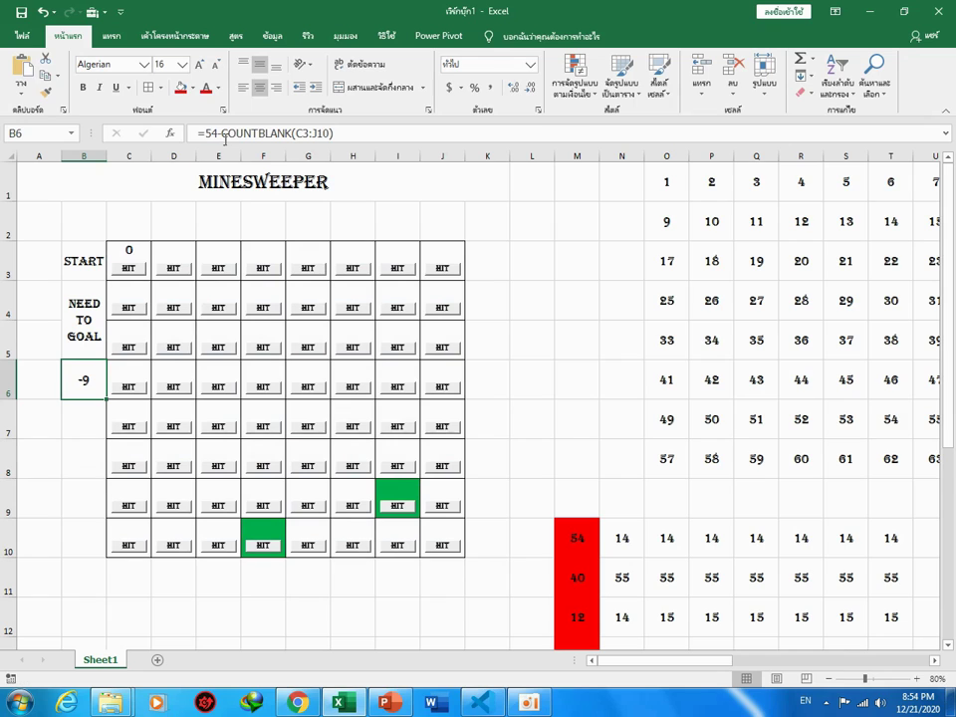
pyautogui.click(222, 134)
pyautogui.press('BackSpace')
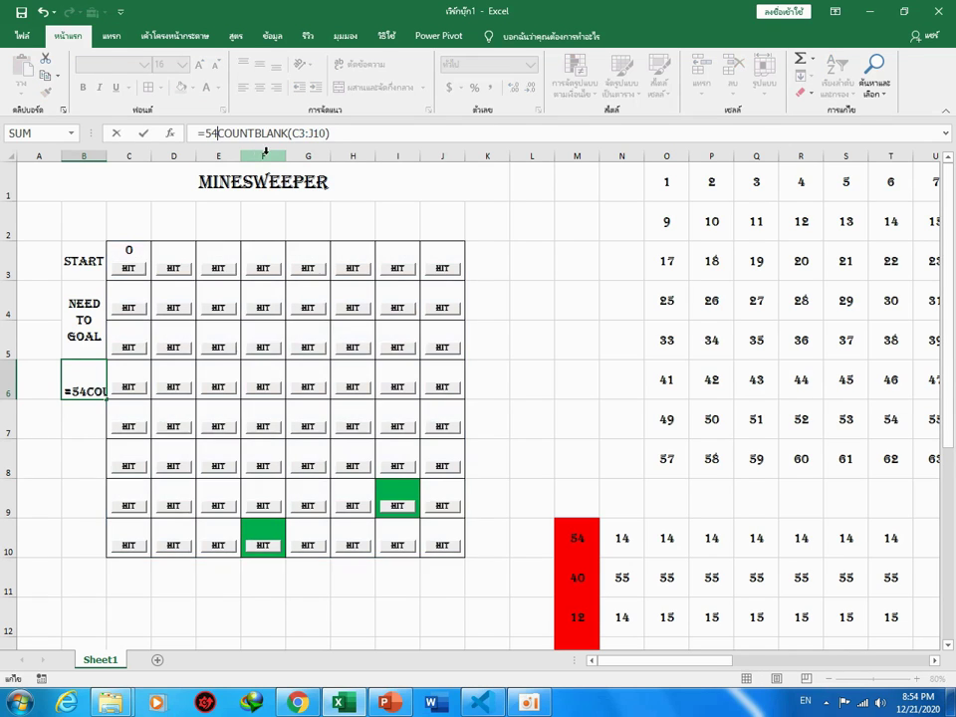
pyautogui.press('BackSpace')
pyautogui.press('BackSpace')
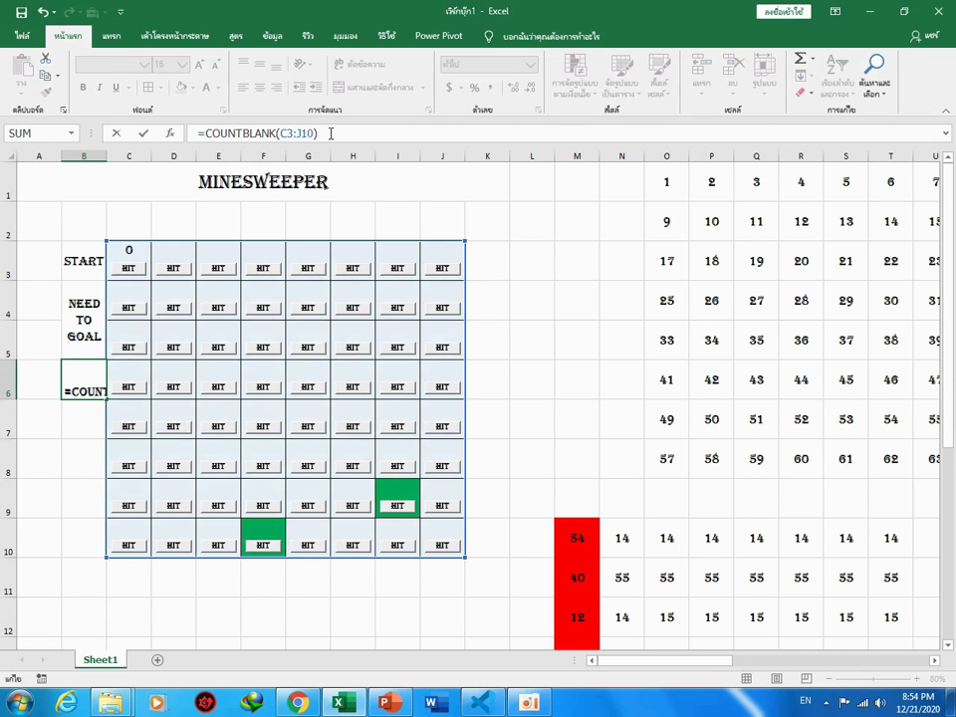
pyautogui.write('-10')
pyautogui.press('Return')
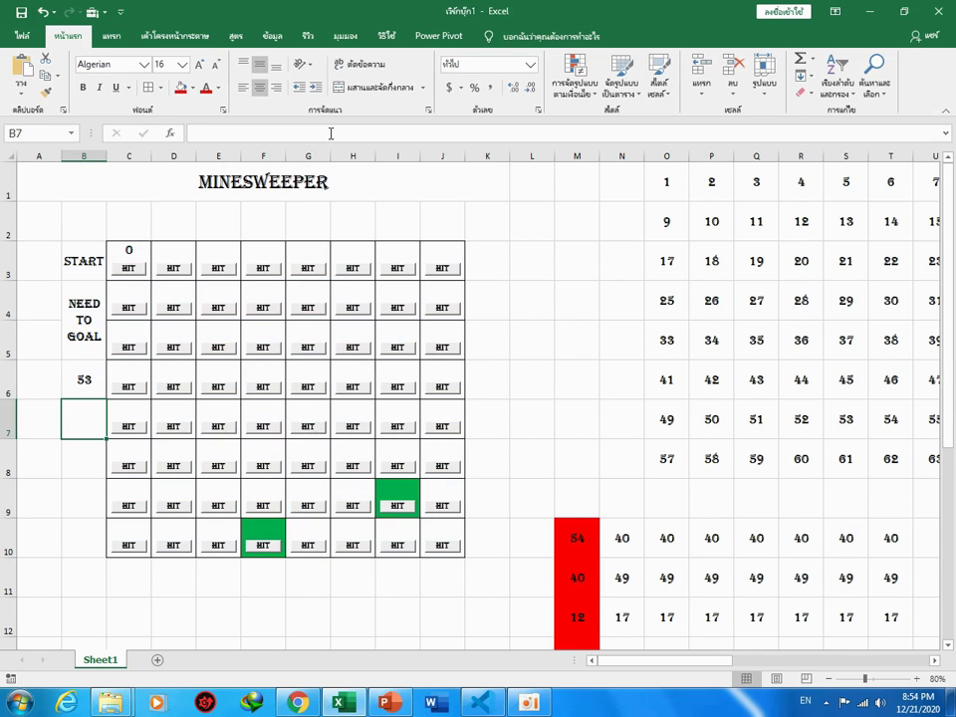
pyautogui.click(59, 463)
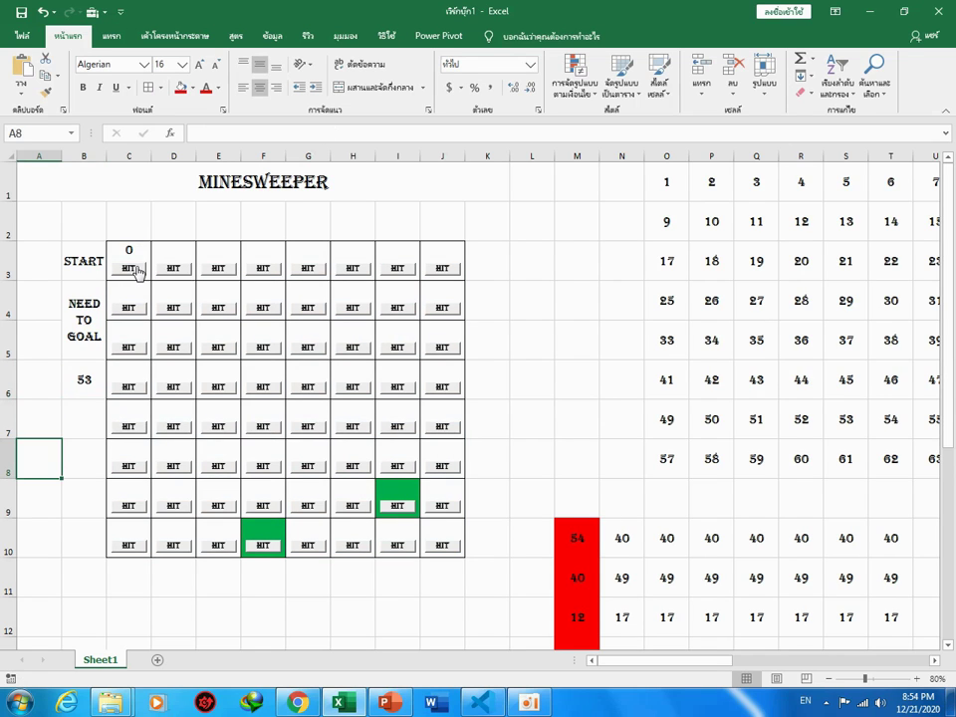
# Assign the hito02 macro to the D3 HIT button.
pyautogui.rightClick(172, 269)
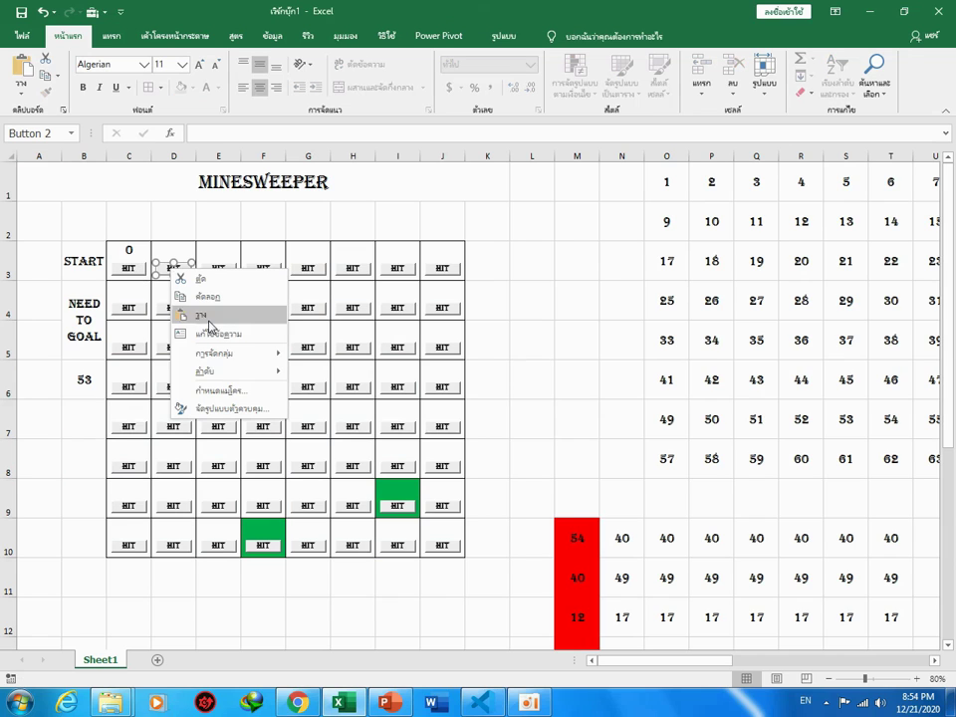
pyautogui.click(224, 390)
pyautogui.click(163, 280)
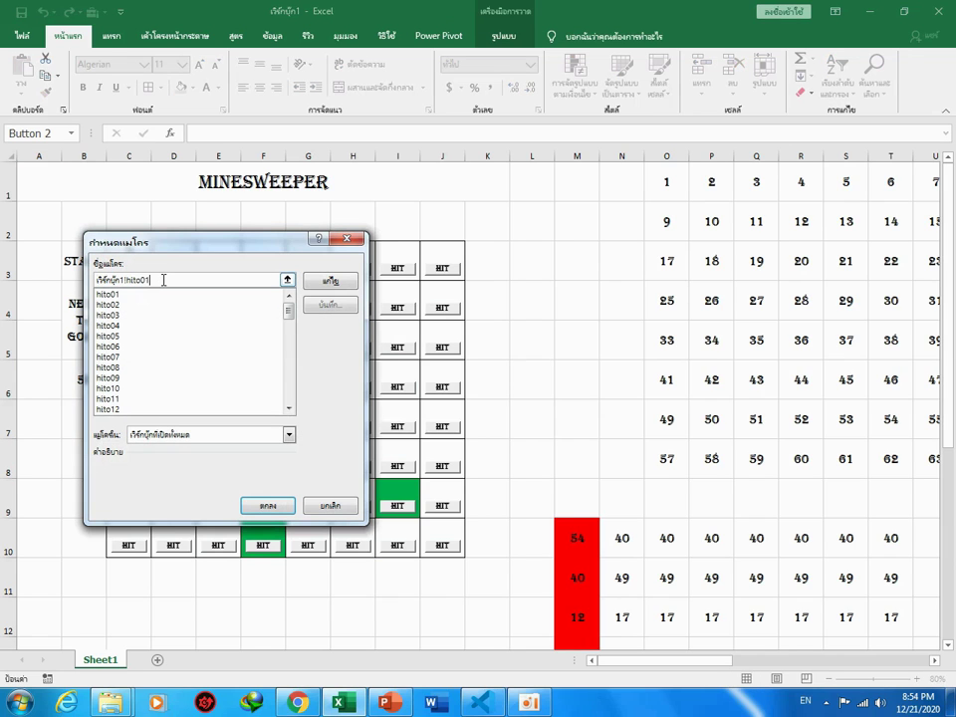
pyautogui.press('BackSpace')
pyautogui.write('2')
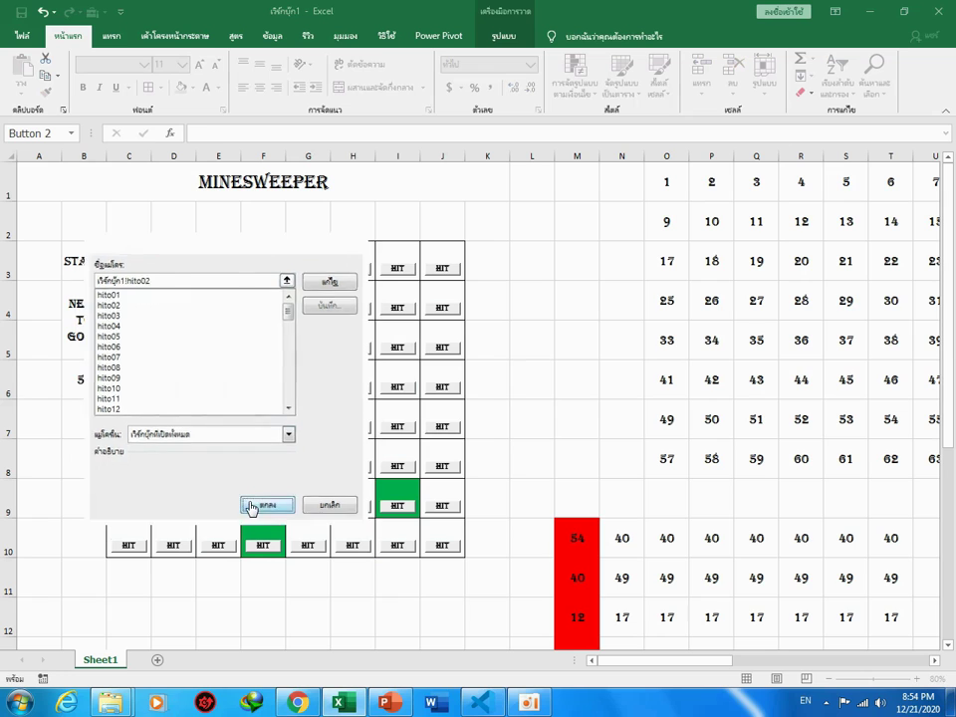
pyautogui.click(253, 506)
# Assign the hito03 macro to the E3 HIT button.
pyautogui.rightClick(221, 267)
pyautogui.click(273, 388)
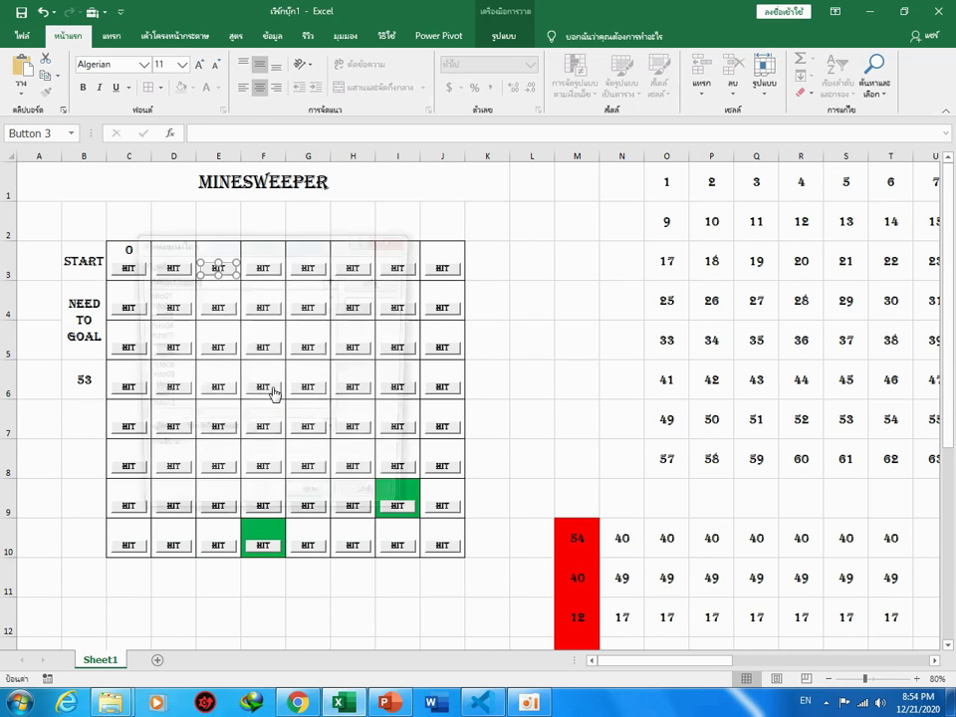
pyautogui.click(227, 278)
pyautogui.press('BackSpace')
pyautogui.write('3')
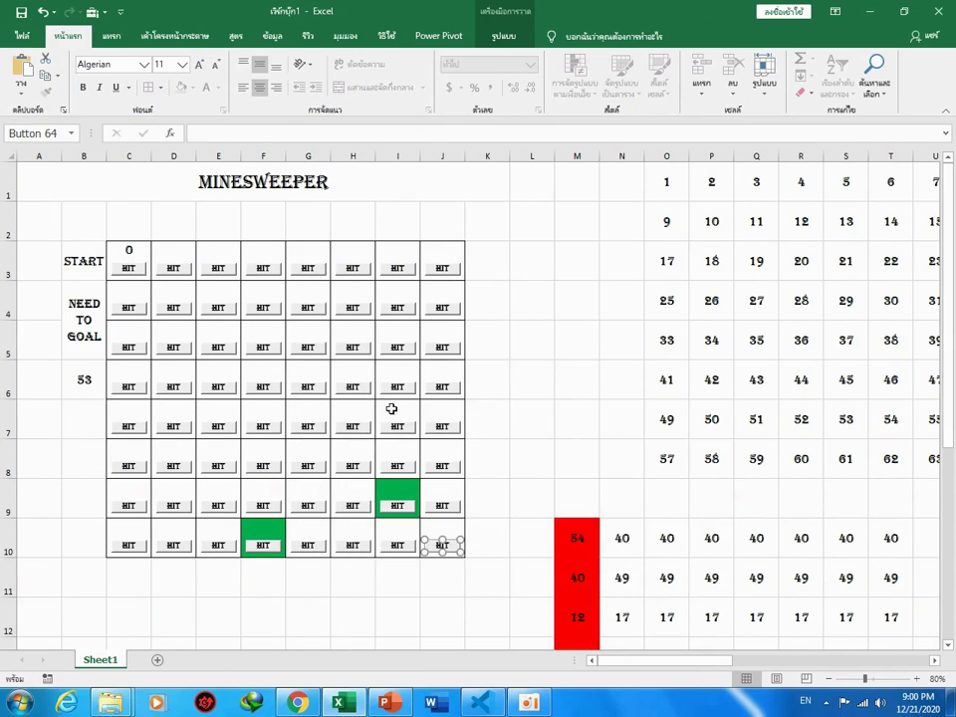
pyautogui.click(509, 425)
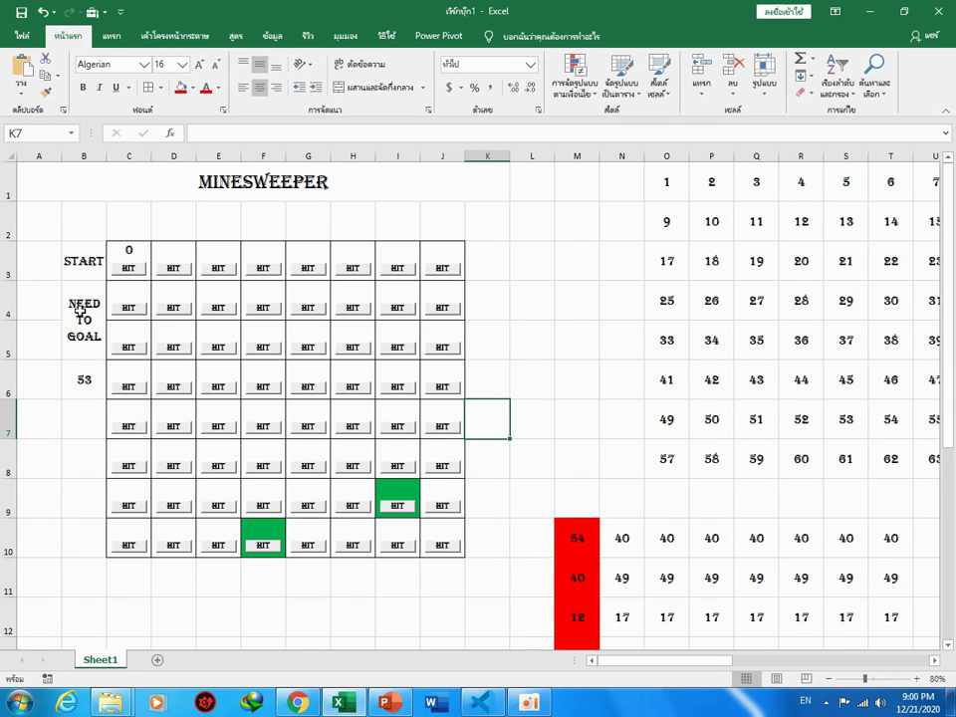
# Copy the C3 HIT button onto B3 and change its caption to START.
pyautogui.rightClick(115, 271)
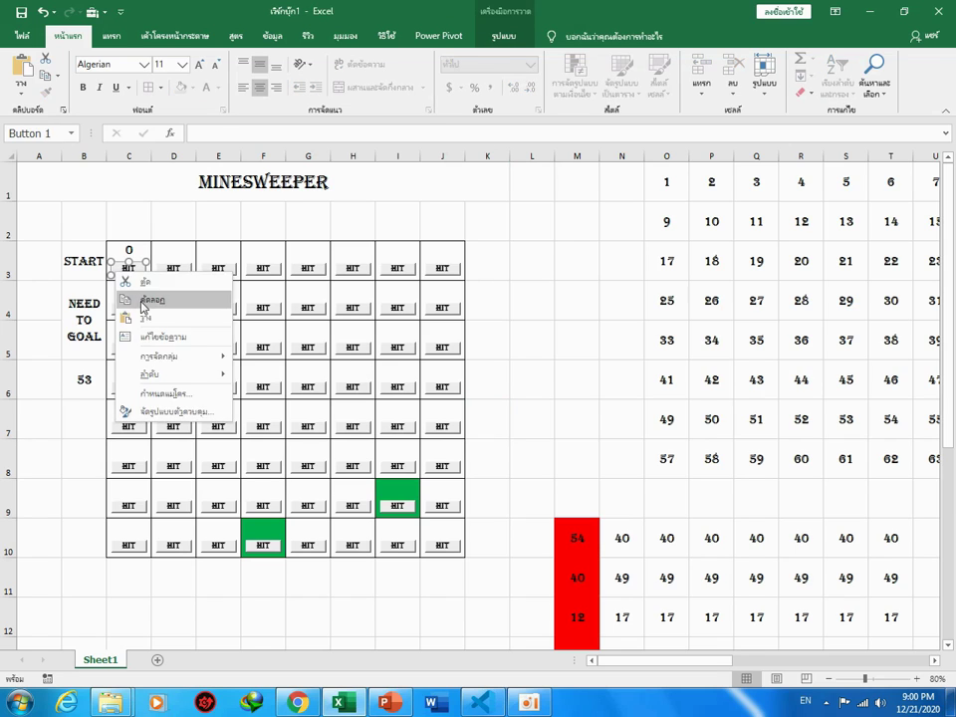
pyautogui.click(144, 301)
pyautogui.click(86, 267)
pyautogui.hotkey('ctrl', 'v')
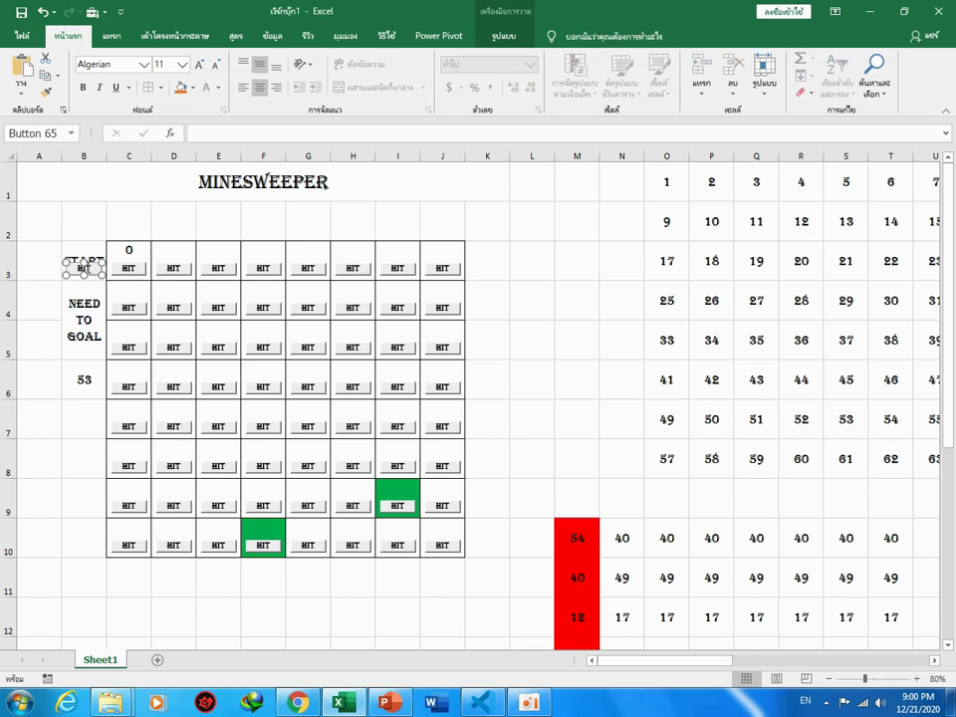
pyautogui.moveTo(86, 257); pyautogui.dragTo(85, 249)
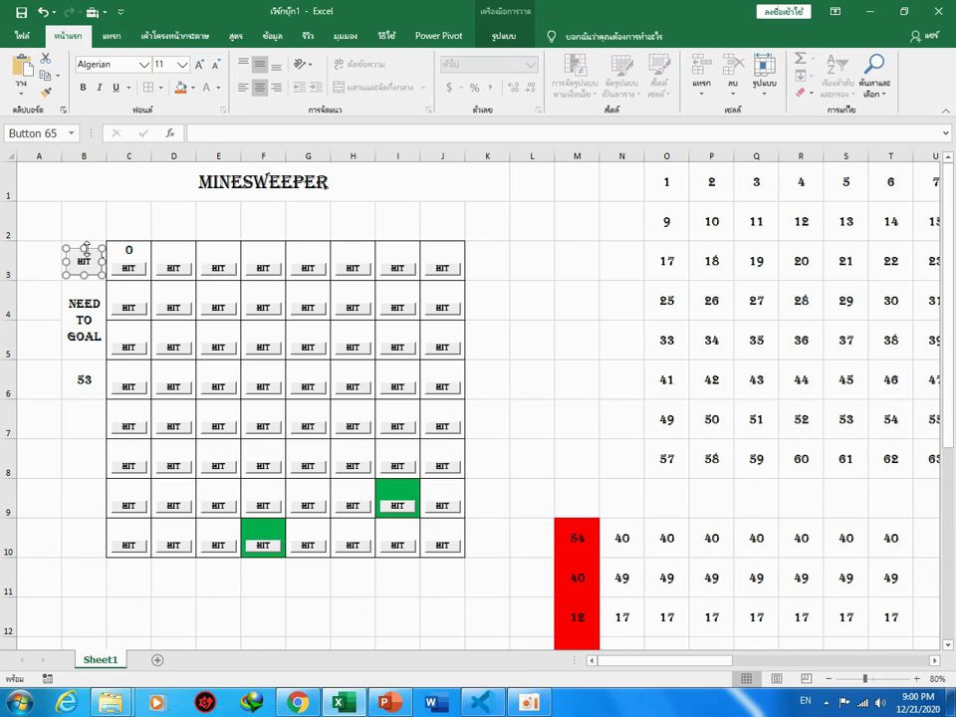
pyautogui.click(87, 262)
pyautogui.write('START')
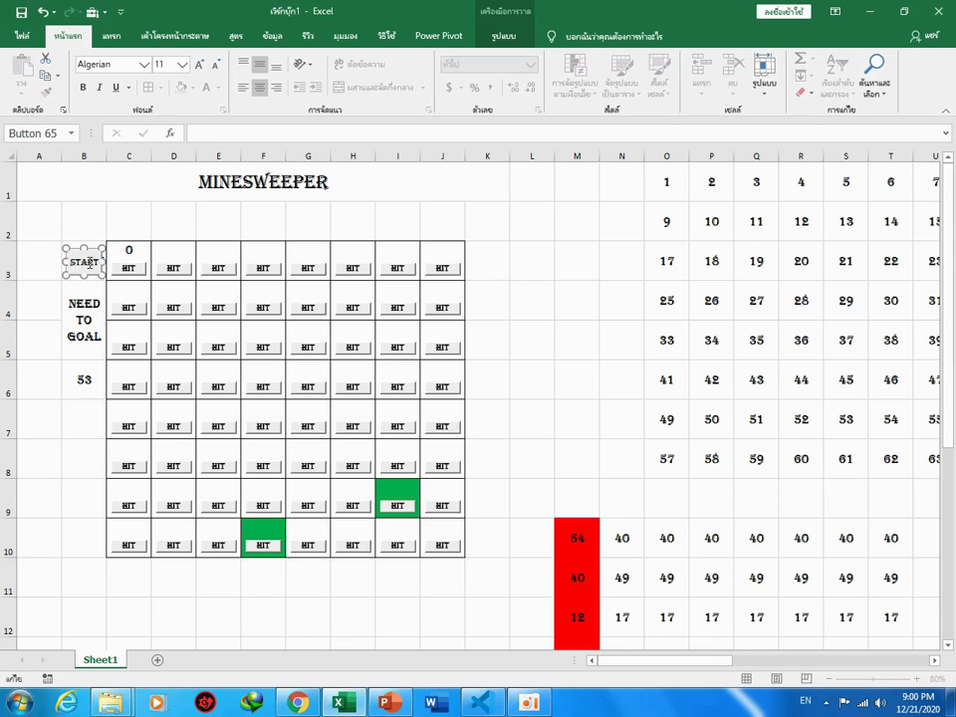
pyautogui.click(90, 232)
# Assign the startgame macro to the START button.
pyautogui.rightClick(93, 263)
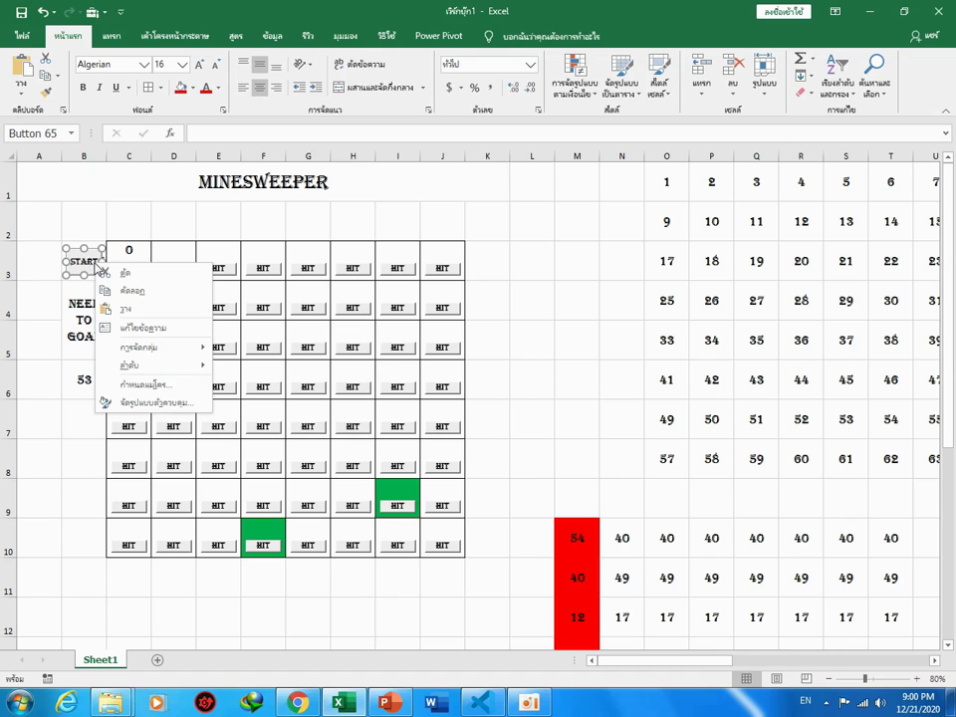
pyautogui.click(132, 395)
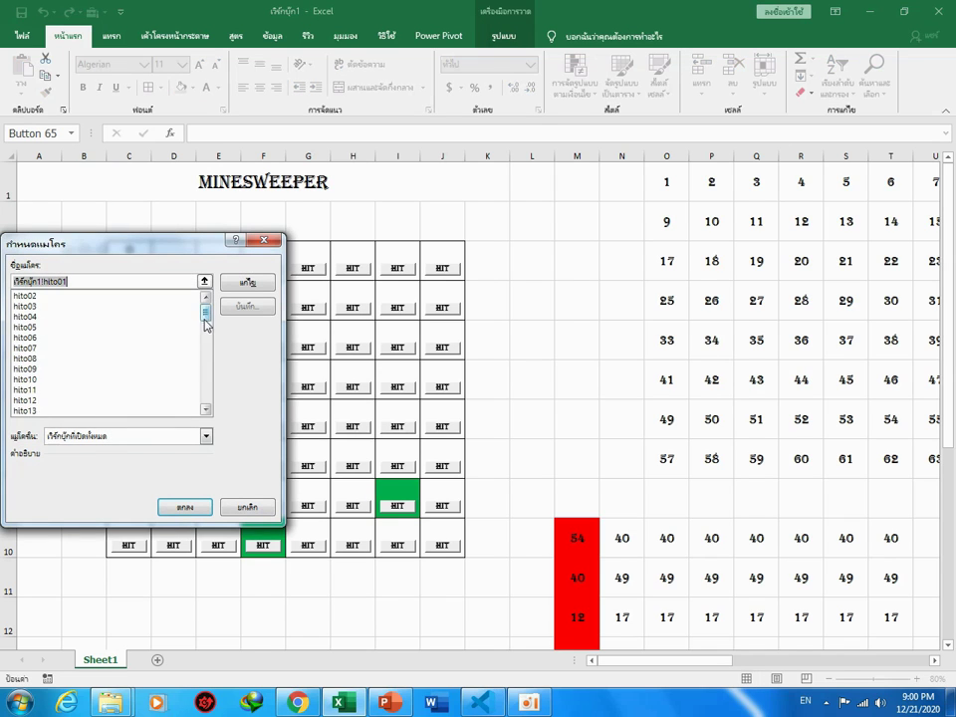
pyautogui.moveTo(205, 299); pyautogui.dragTo(205, 394)
pyautogui.click(115, 411)
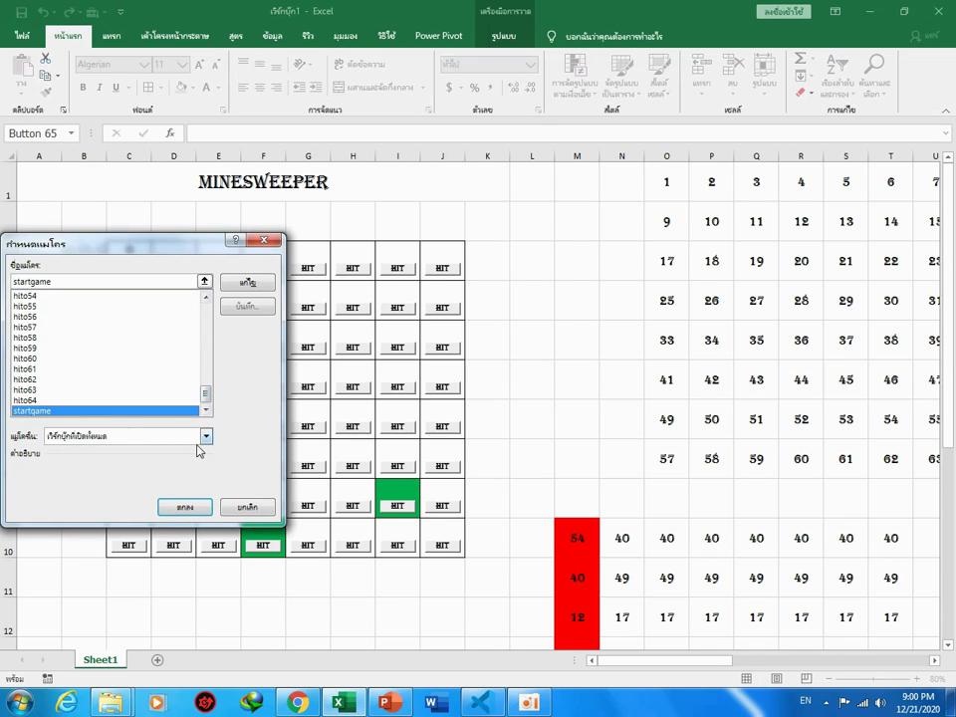
pyautogui.click(185, 507)
pyautogui.click(70, 512)
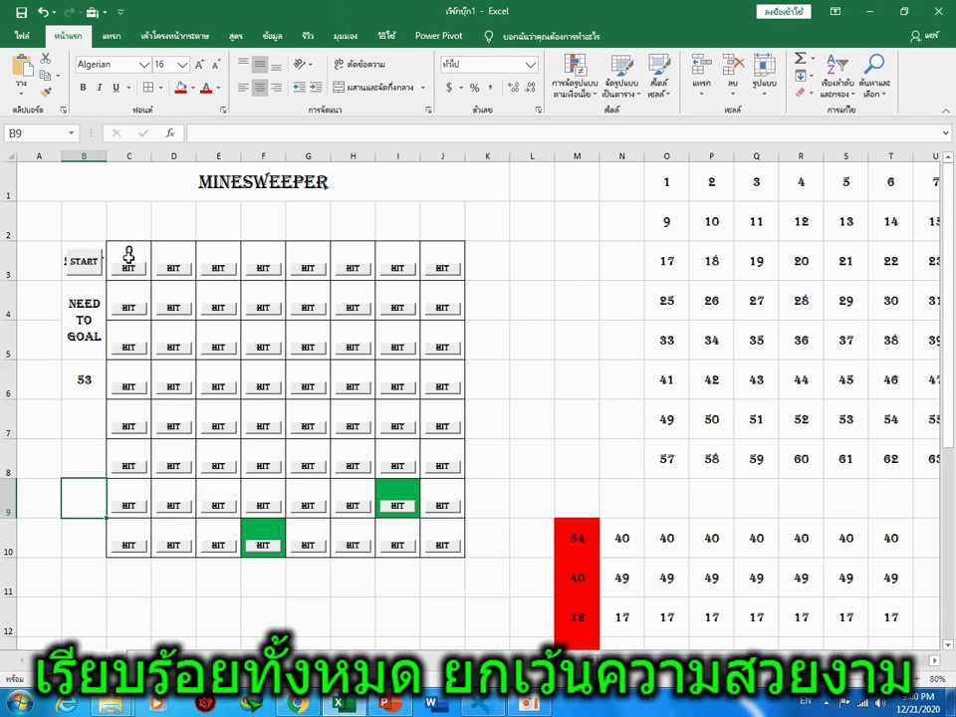
# Start a new 3-color scale formatting rule for the board C3:J10.
pyautogui.moveTo(131, 249)
pyautogui.mouseDown()
pyautogui.moveTo(304, 424)
pyautogui.moveTo(435, 532)
pyautogui.mouseUp()
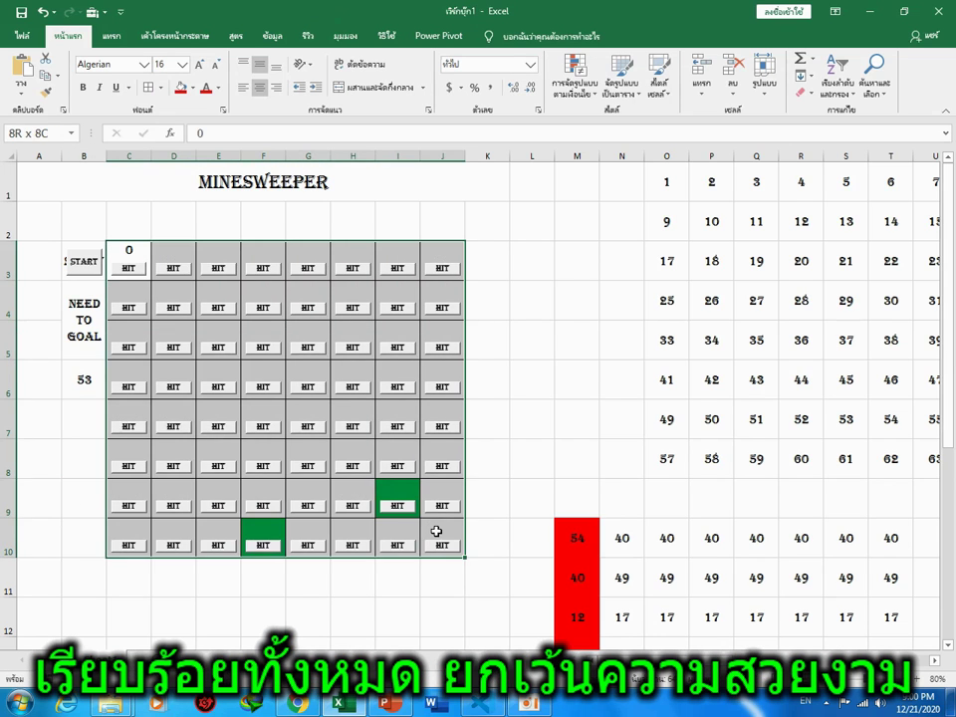
pyautogui.click(576, 97)
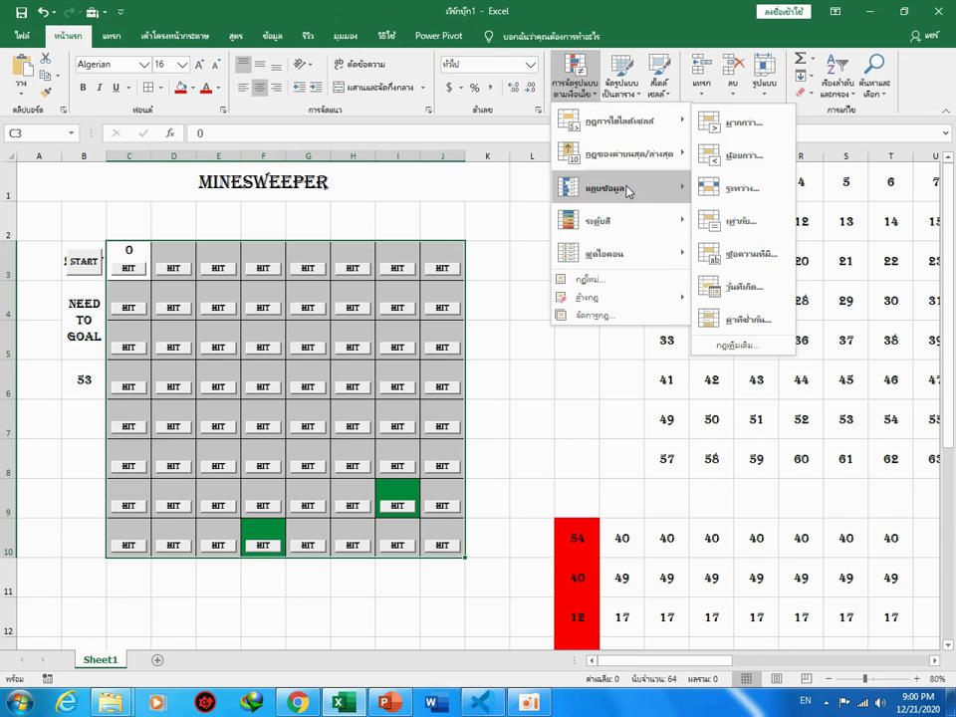
pyautogui.moveTo(629, 222)
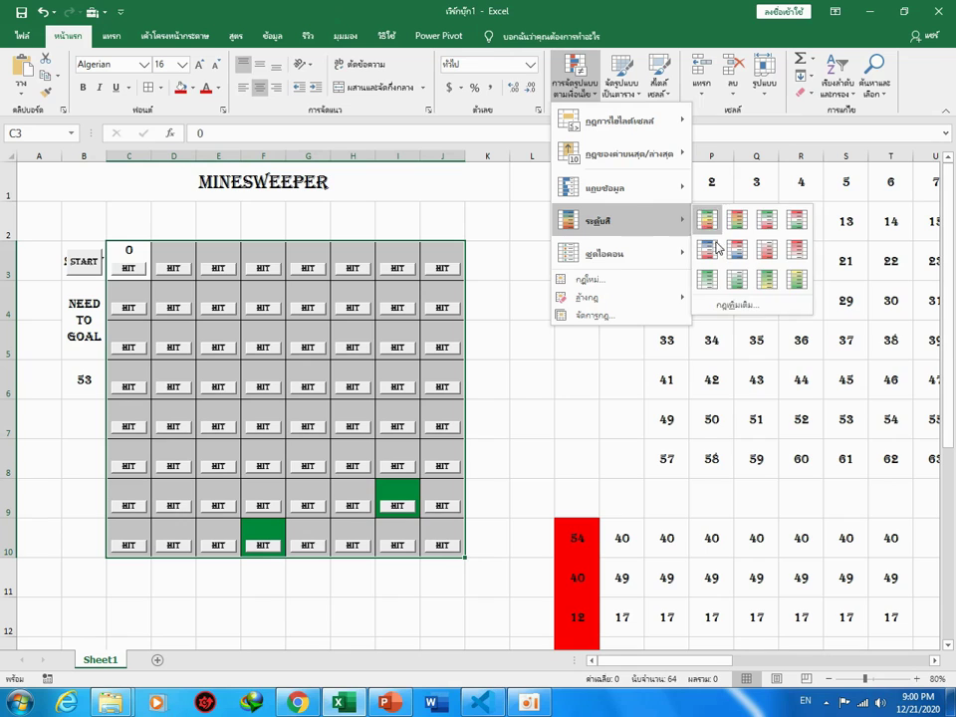
pyautogui.click(717, 309)
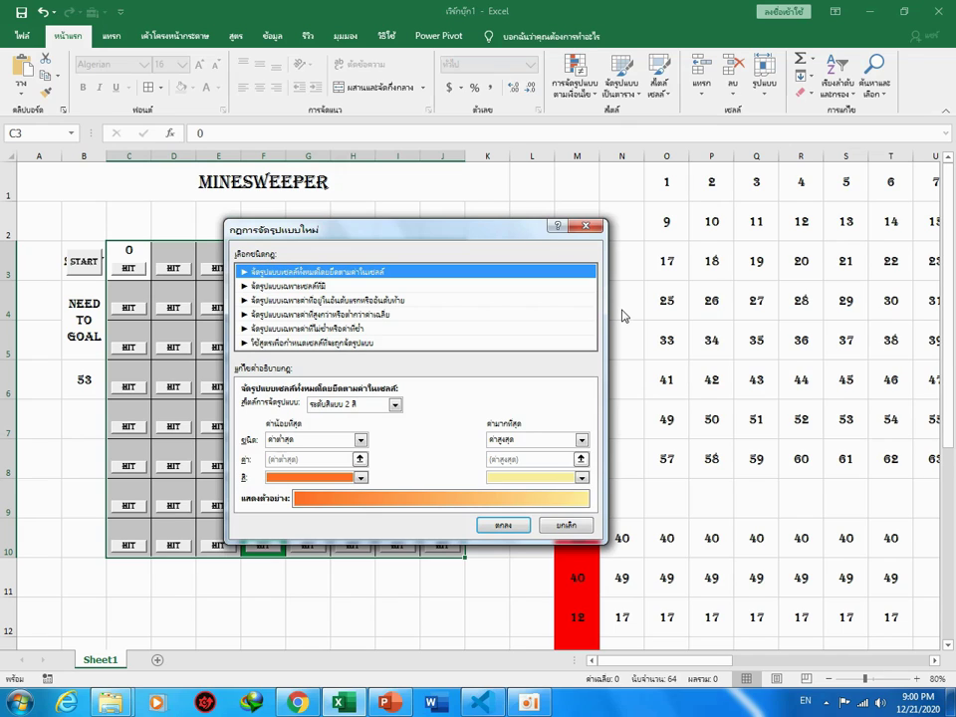
pyautogui.click(395, 405)
pyautogui.click(383, 426)
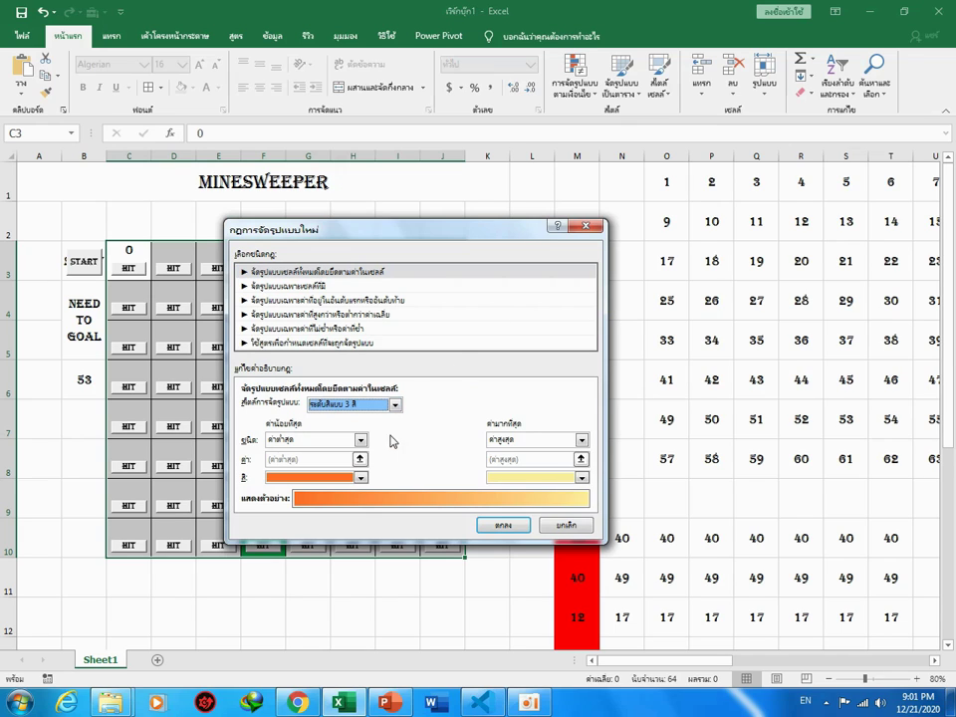
# Set the scale points to Number type, with minimum 0 and maximum 8.
pyautogui.click(361, 439)
pyautogui.click(299, 460)
pyautogui.click(337, 460)
pyautogui.write('0')
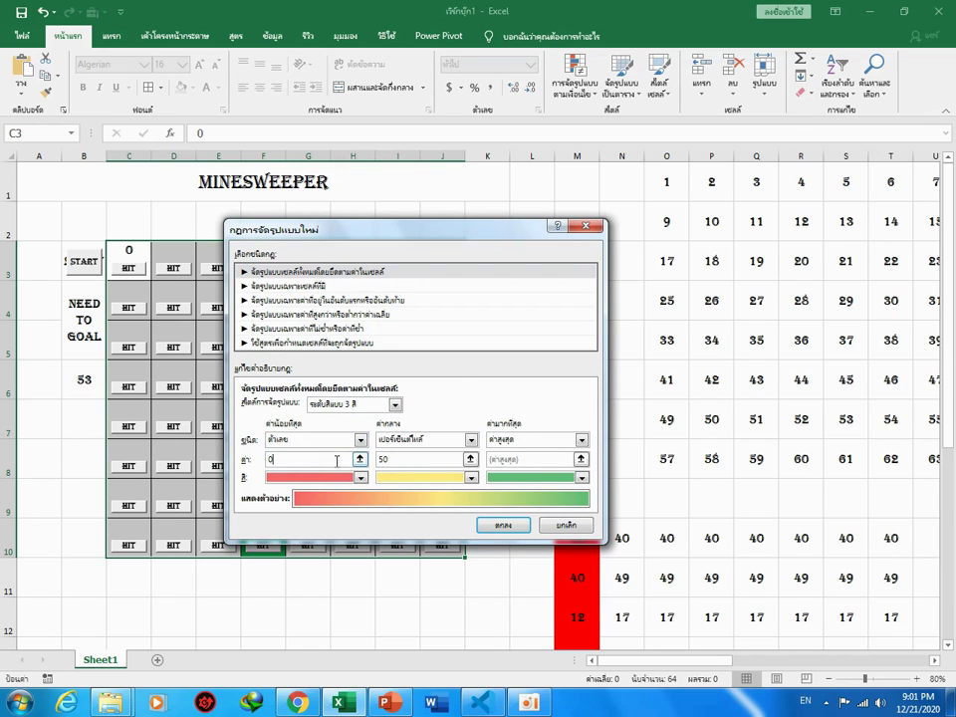
pyautogui.click(471, 439)
pyautogui.click(447, 457)
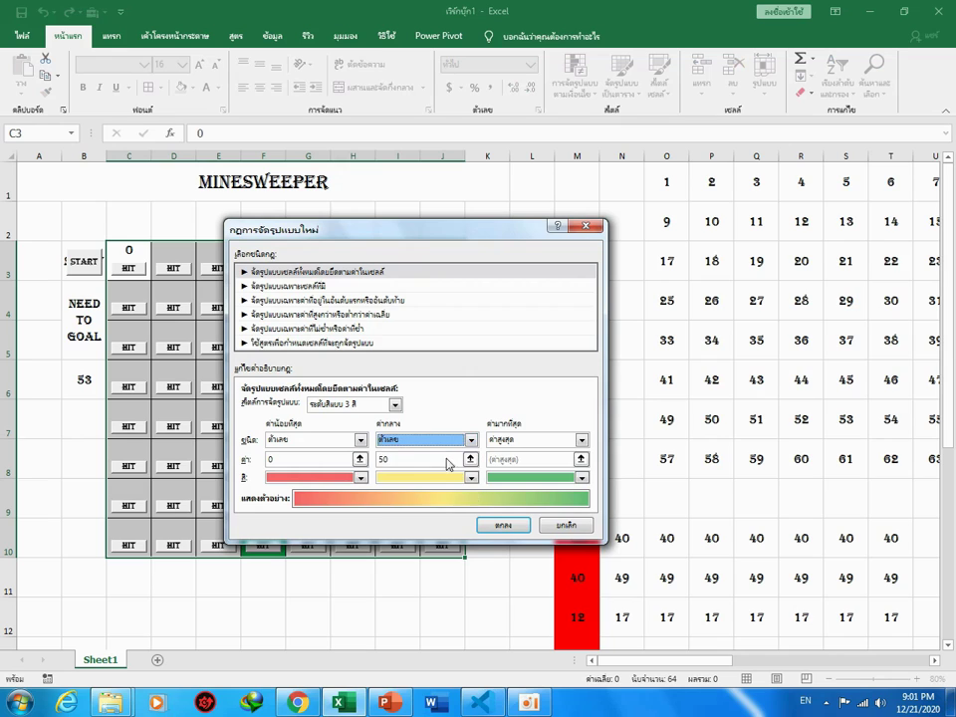
pyautogui.doubleClick(448, 459)
pyautogui.write('0')
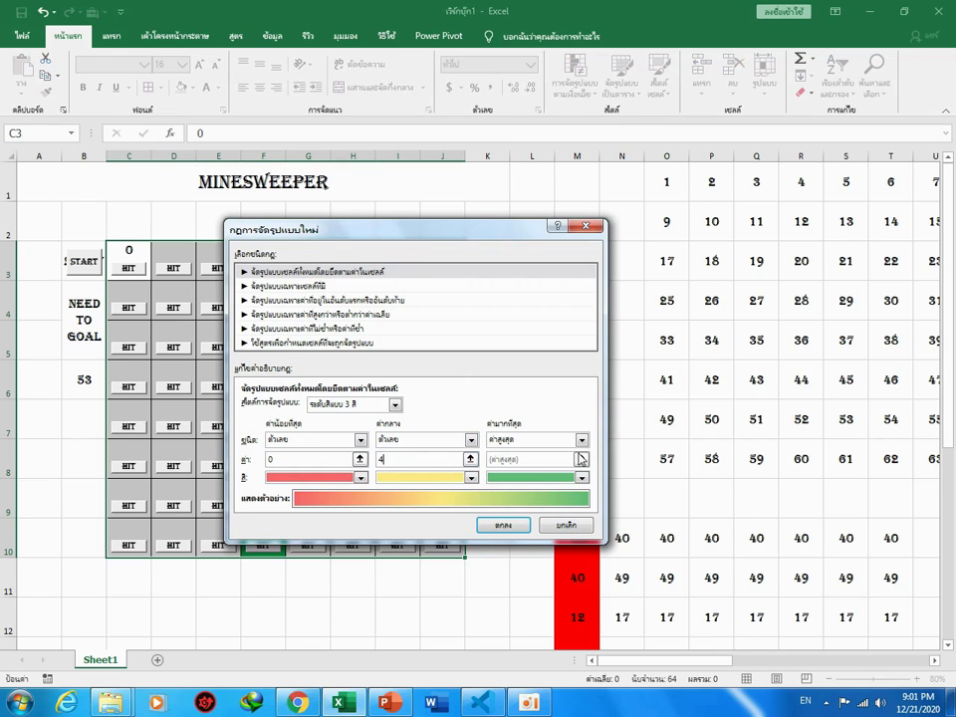
pyautogui.click(581, 440)
pyautogui.click(532, 466)
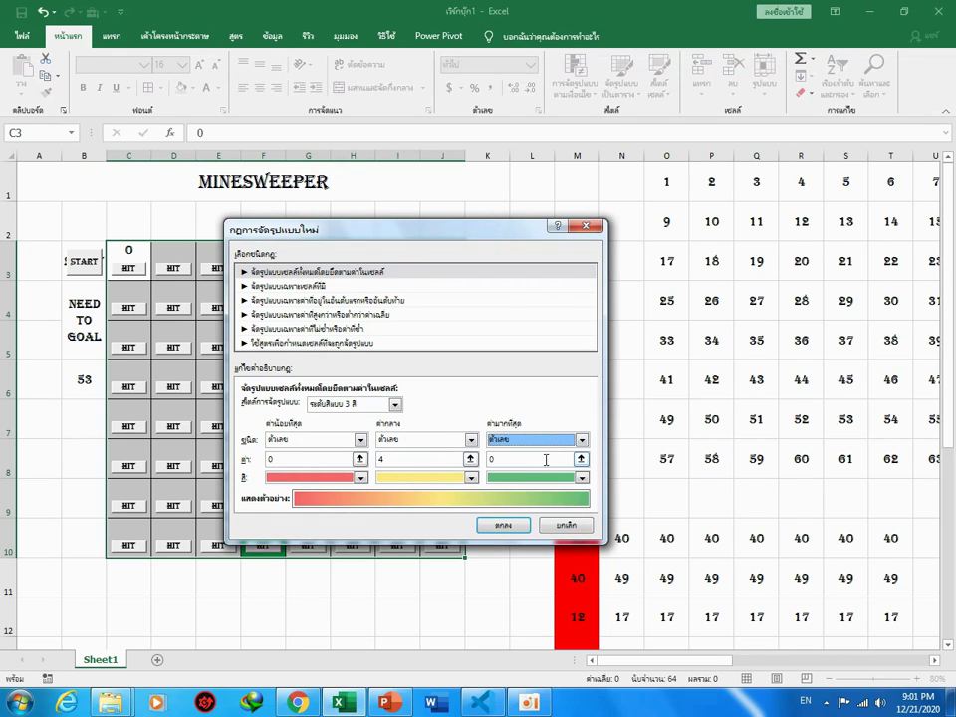
pyautogui.doubleClick(545, 459)
pyautogui.write('8')
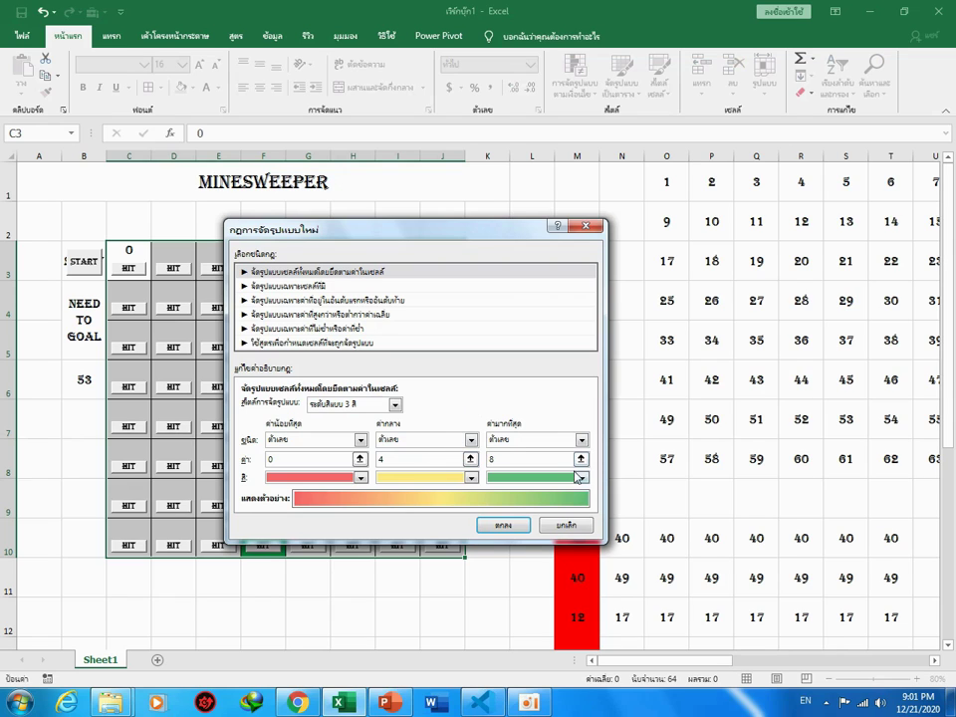
# Colour the scale green, yellow and red, and apply it to the board.
pyautogui.click(582, 478)
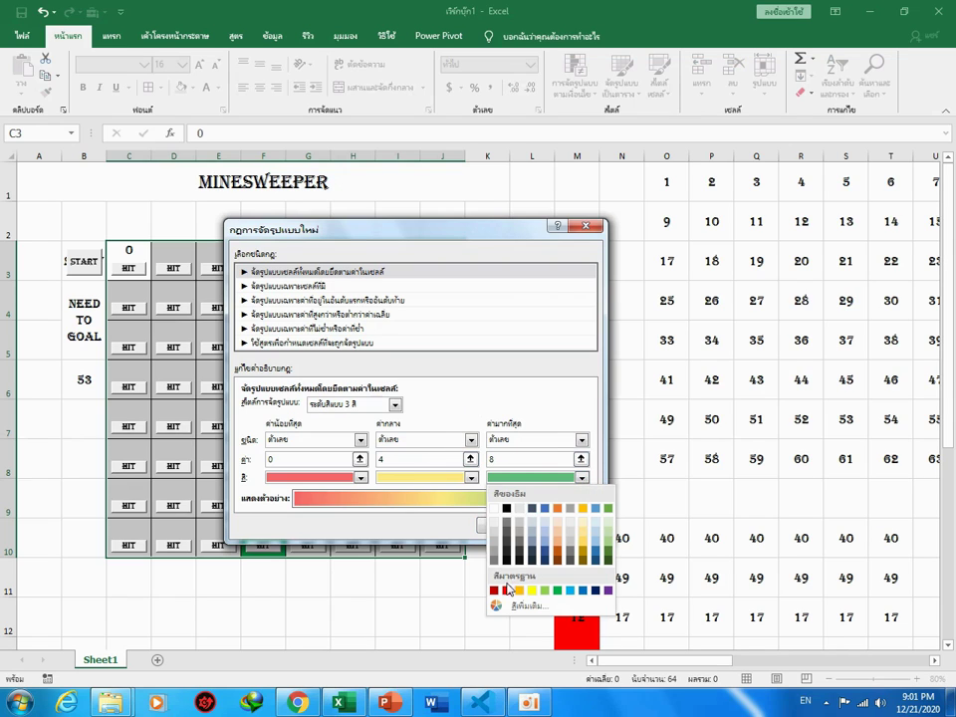
pyautogui.click(507, 590)
pyautogui.click(360, 478)
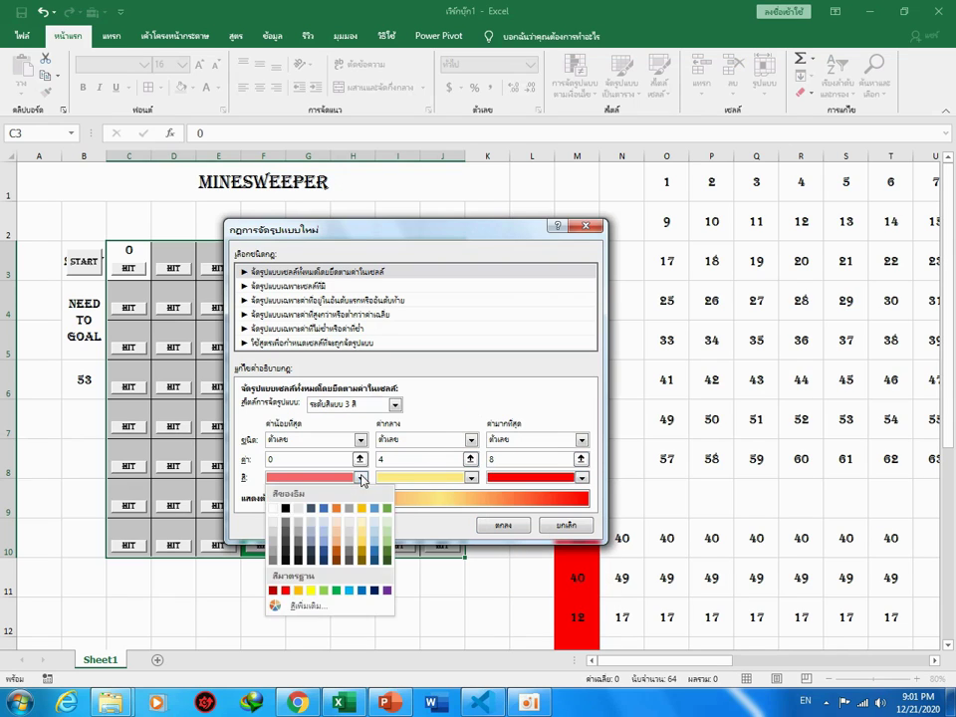
pyautogui.click(324, 590)
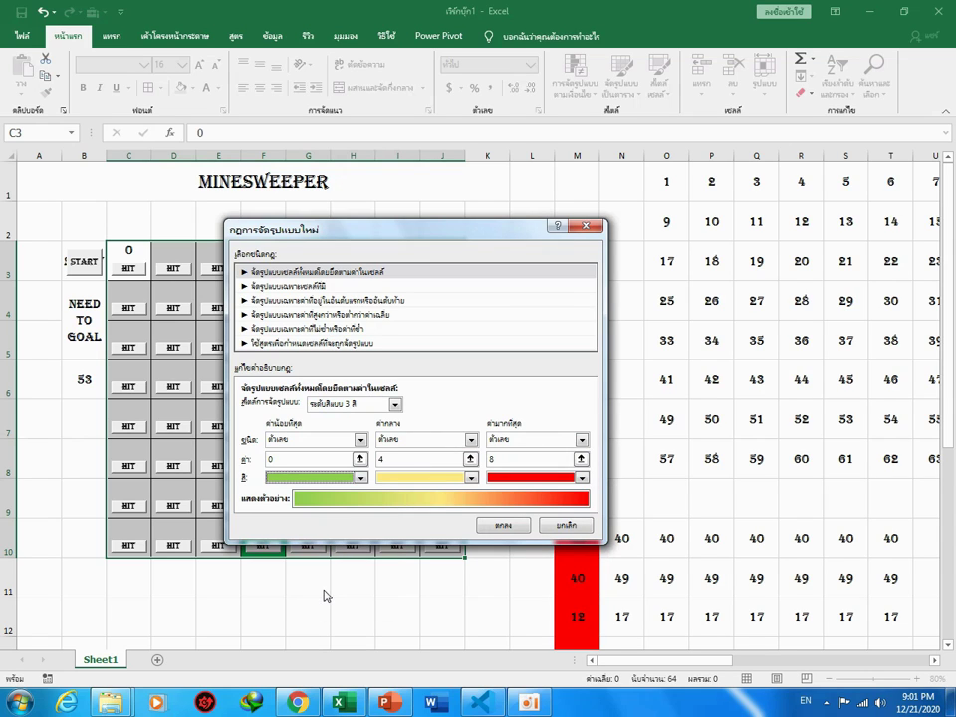
pyautogui.click(472, 478)
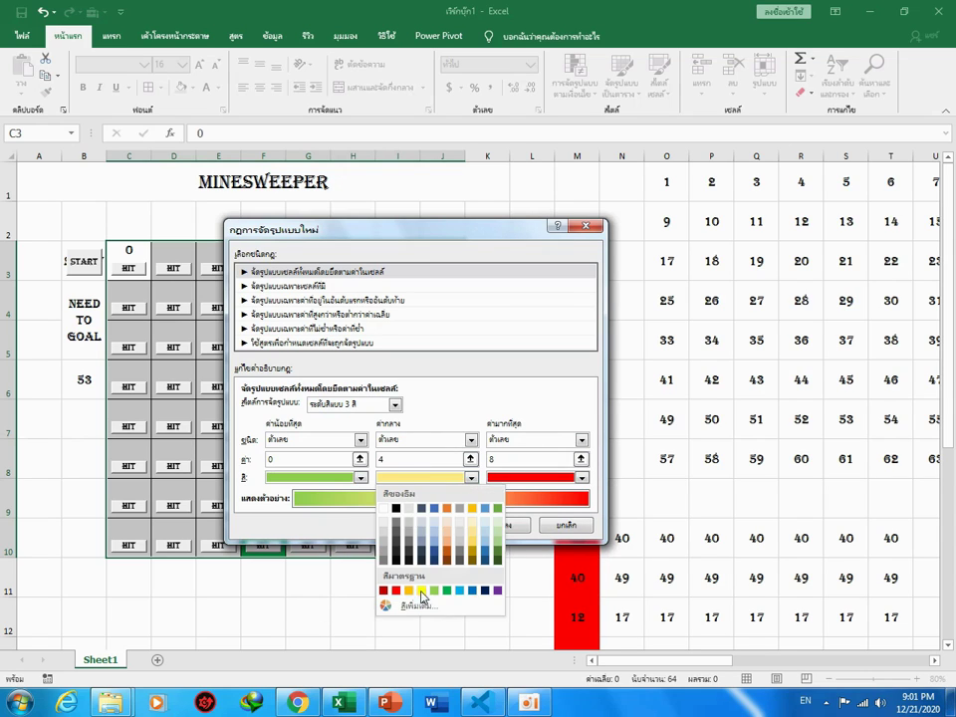
pyautogui.click(419, 585)
pyautogui.click(495, 527)
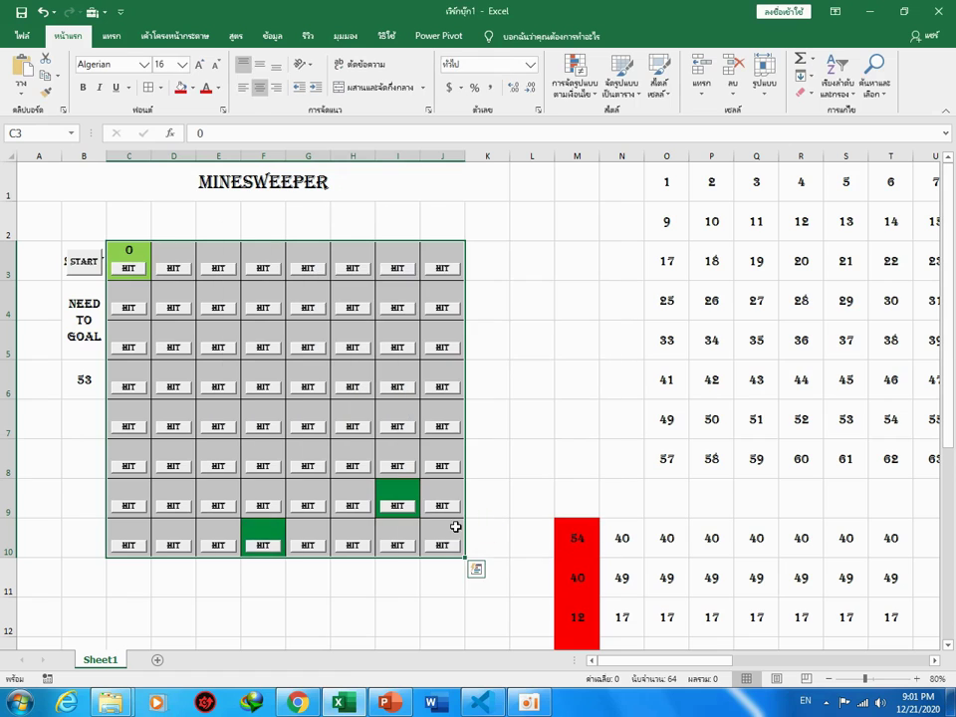
pyautogui.click(88, 495)
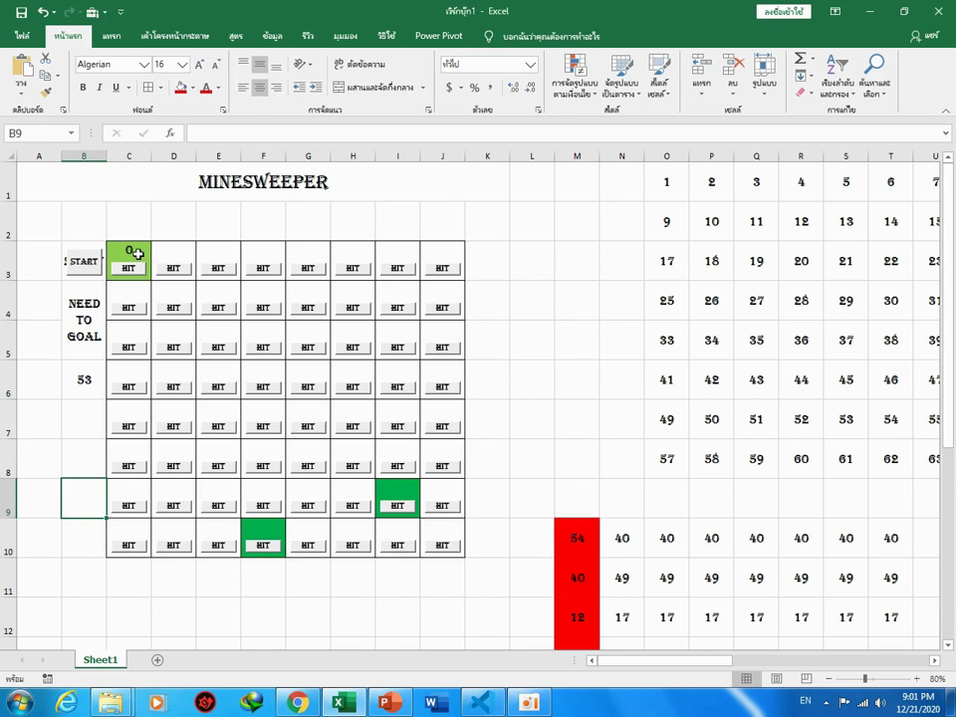
# Define a Blanks rule for C3:J10 that fills empty cells blue.
pyautogui.moveTo(134, 252); pyautogui.dragTo(444, 550)
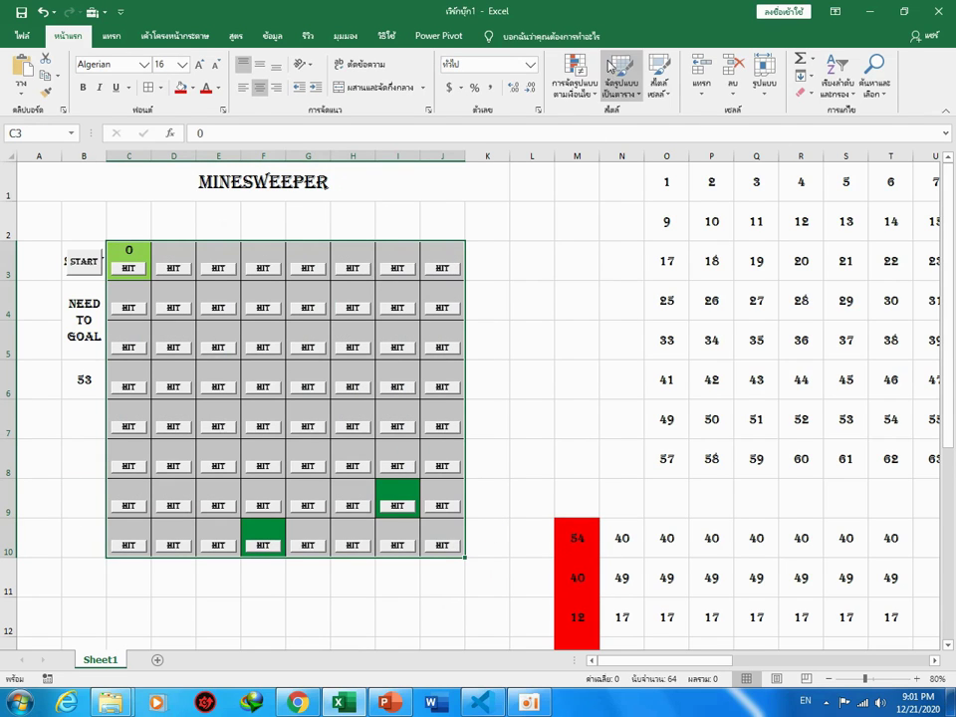
pyautogui.click(584, 93)
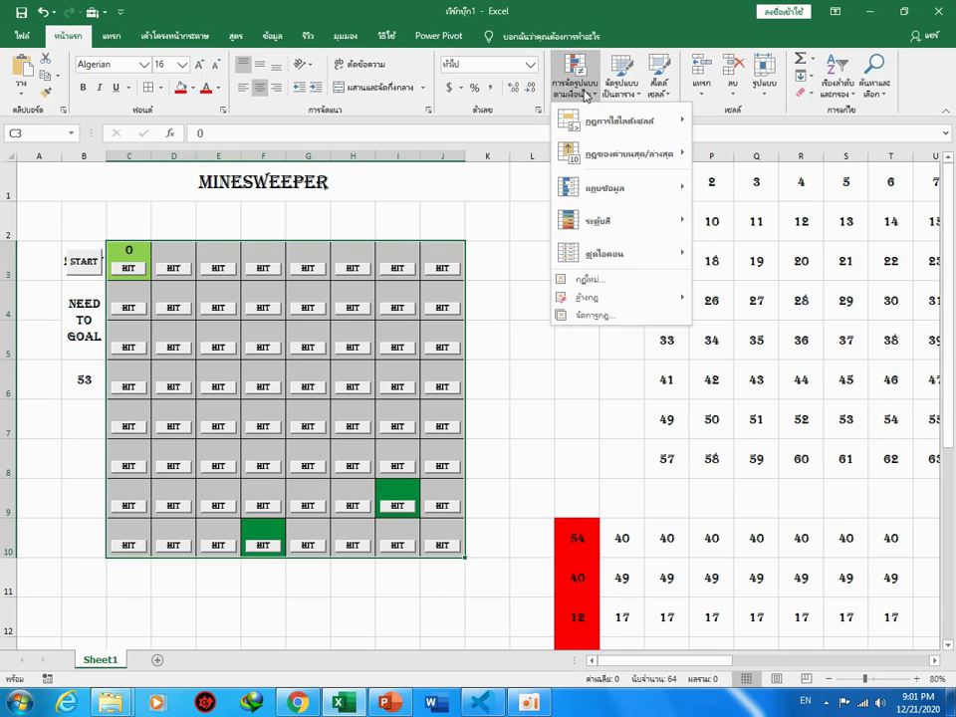
pyautogui.click(601, 282)
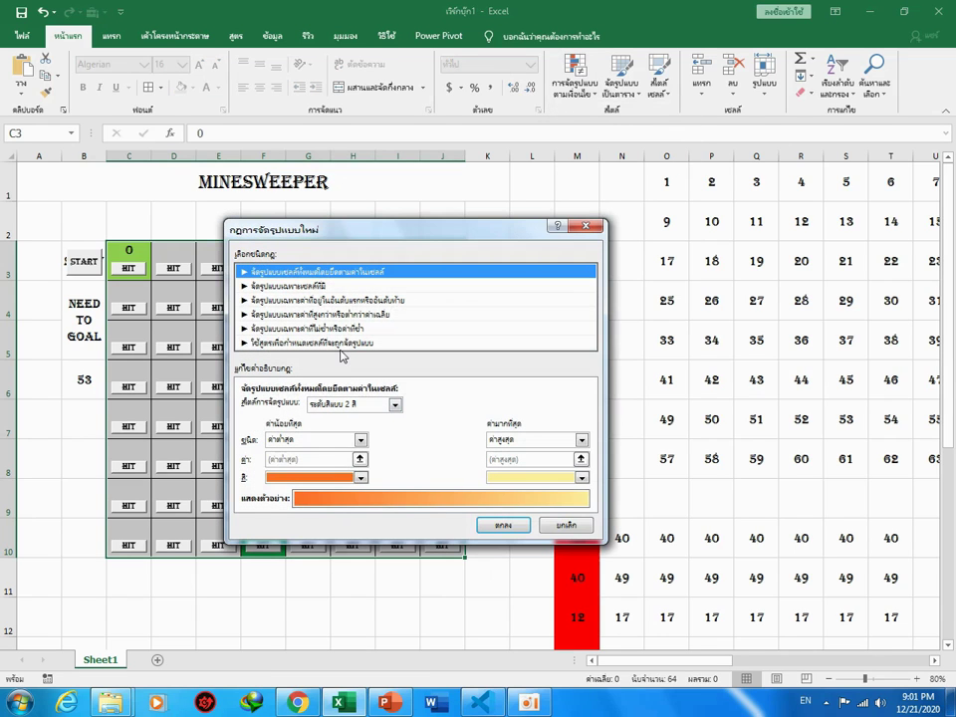
pyautogui.click(321, 287)
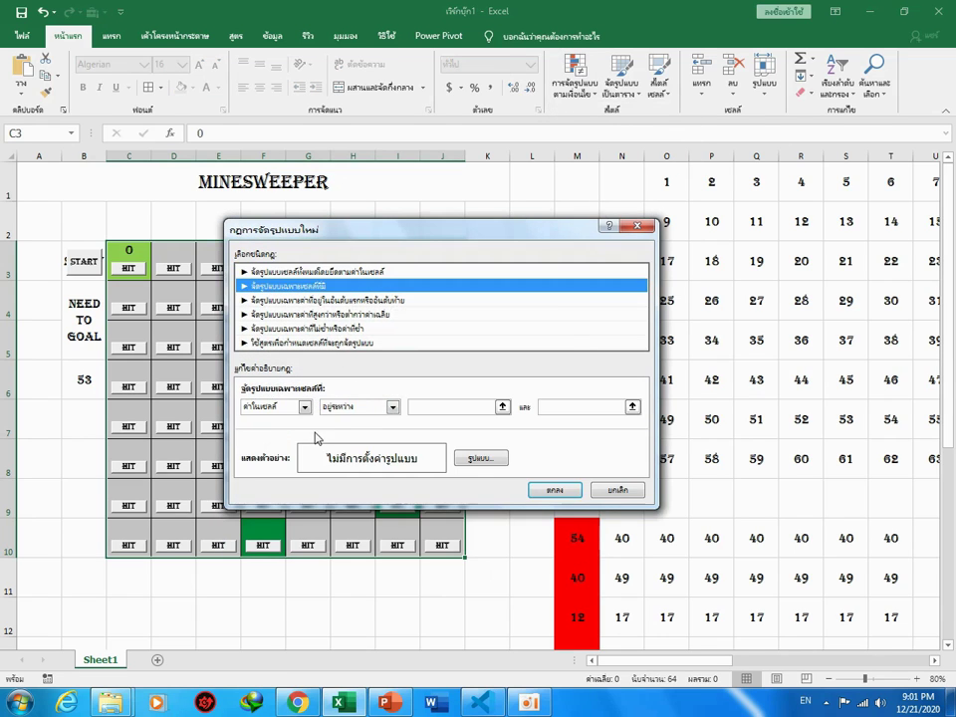
pyautogui.click(304, 406)
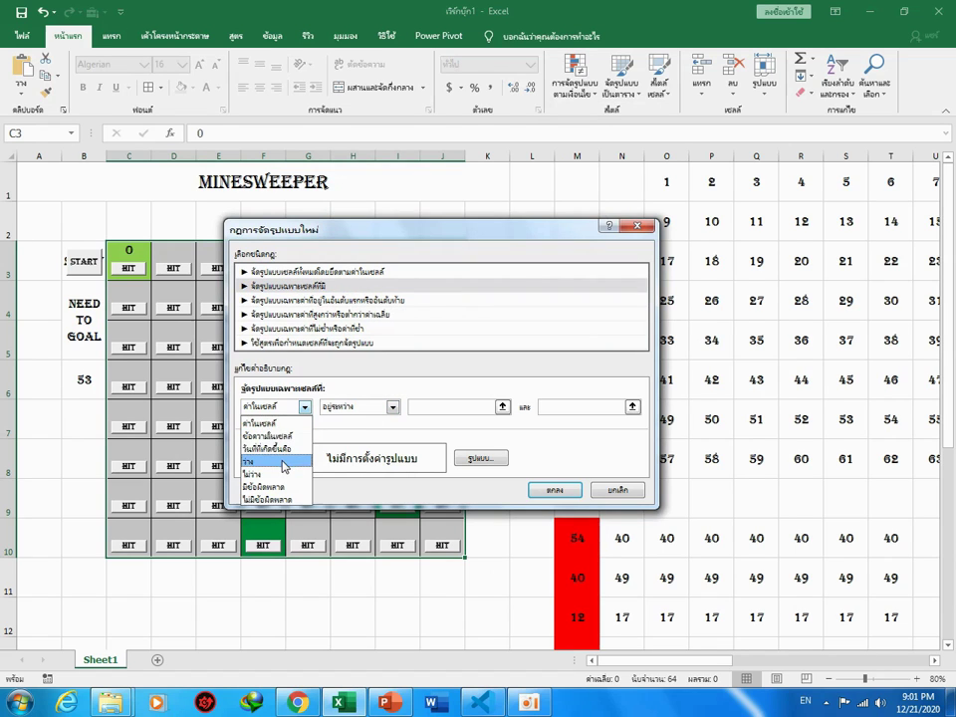
pyautogui.click(284, 458)
pyautogui.click(474, 460)
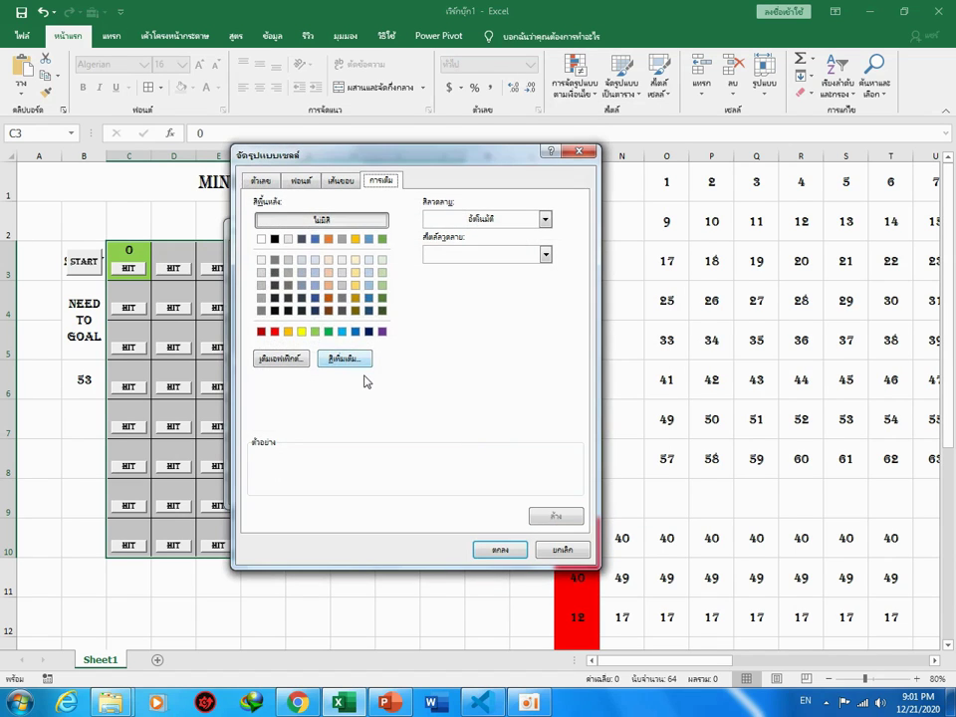
pyautogui.click(342, 332)
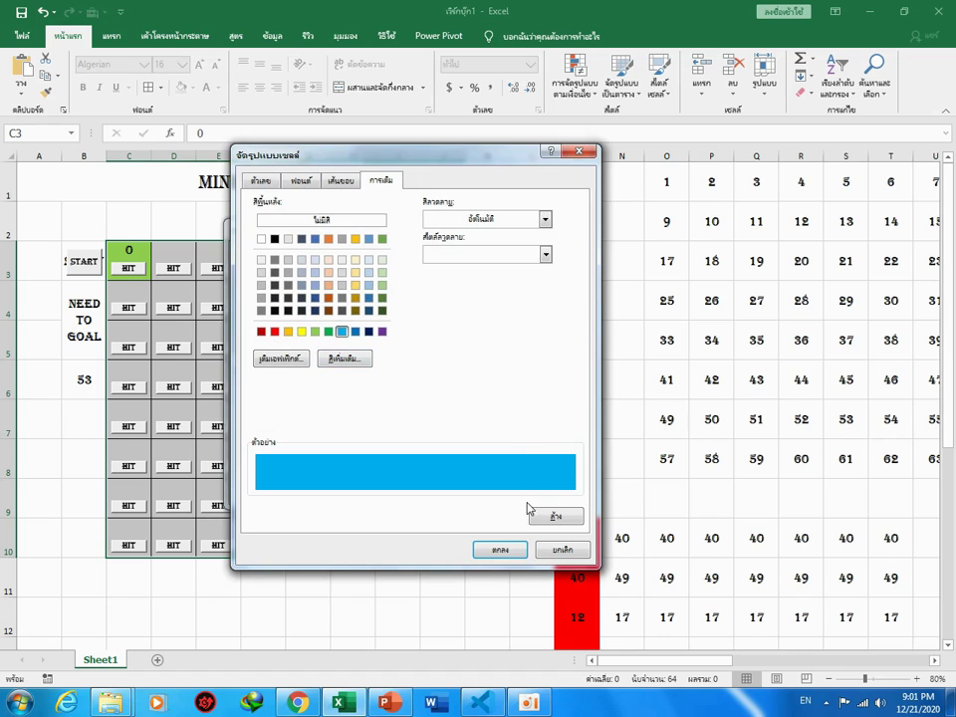
pyautogui.click(504, 547)
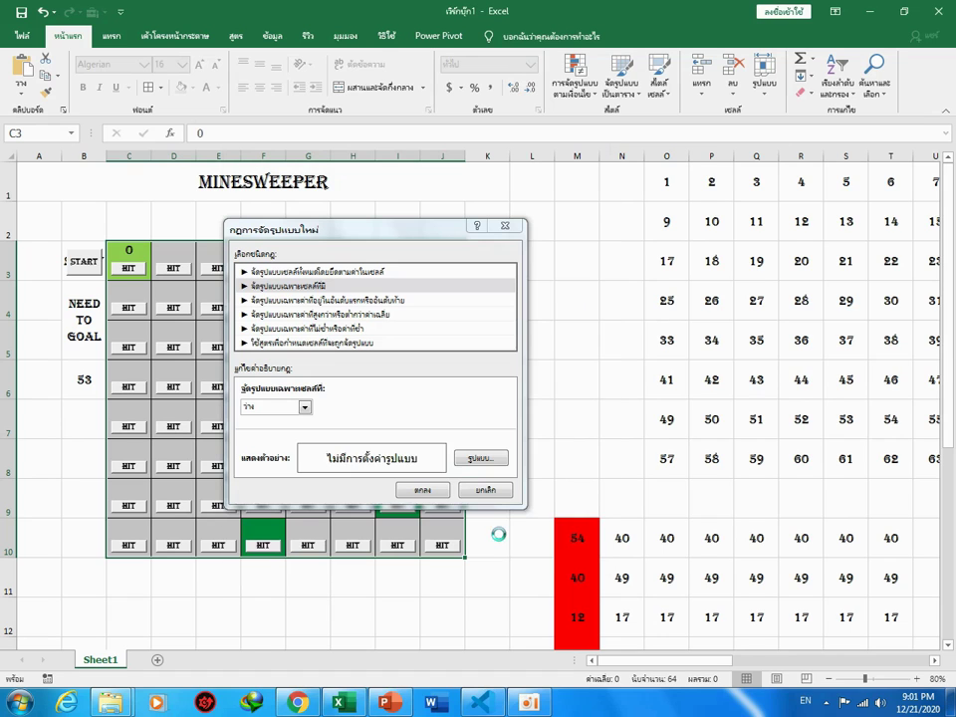
# Apply the blank-cell rule and move the COUNTIF rule to the top of the list.
pyautogui.click(418, 490)
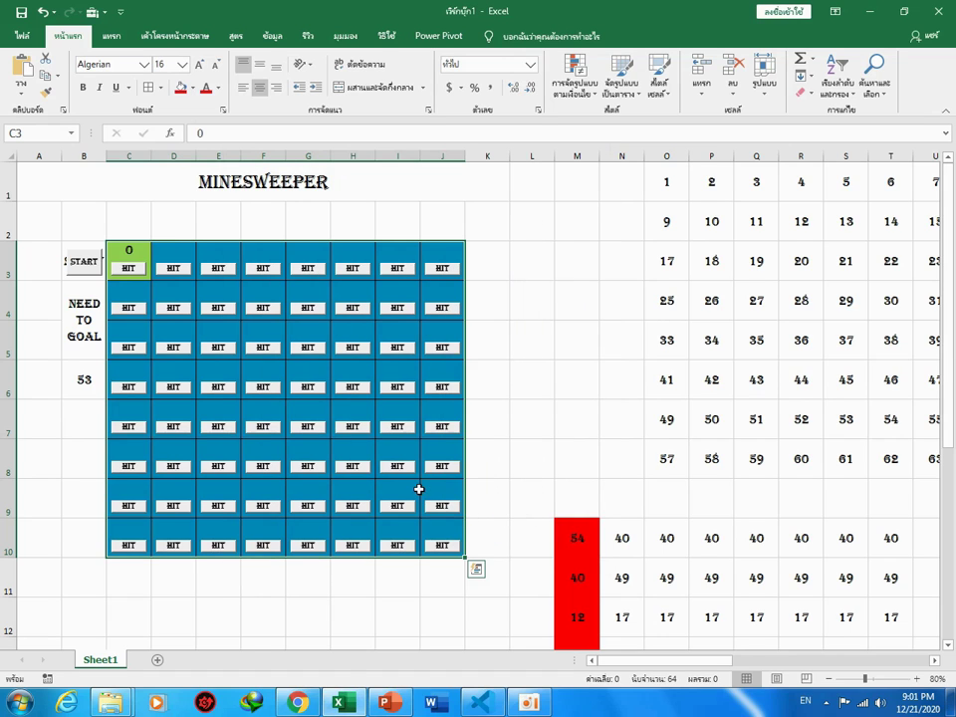
pyautogui.click(574, 80)
pyautogui.click(593, 316)
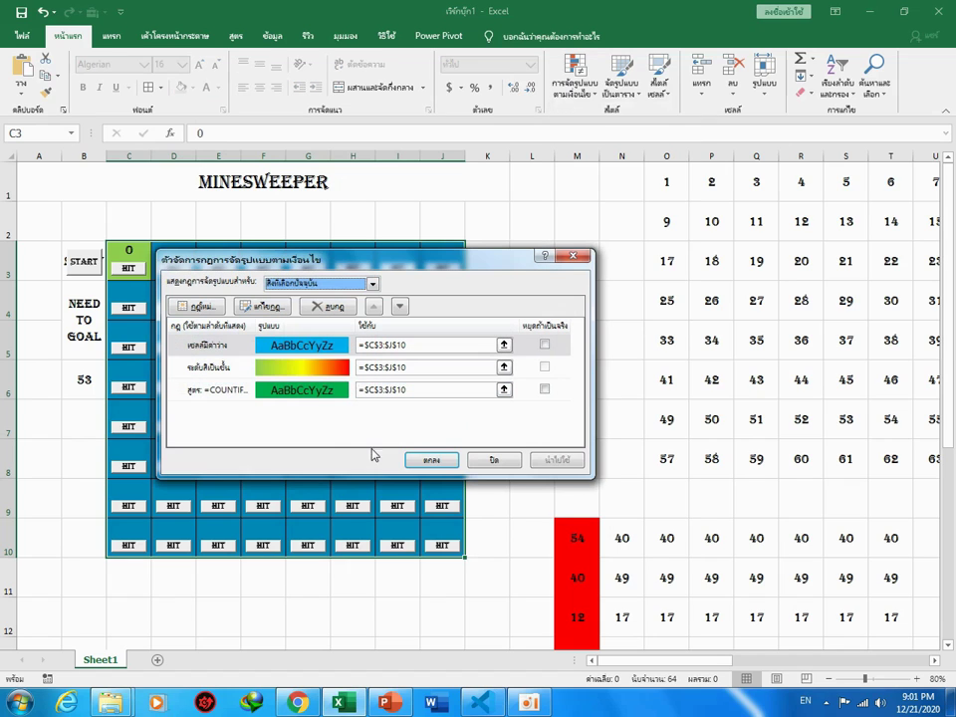
pyautogui.click(299, 397)
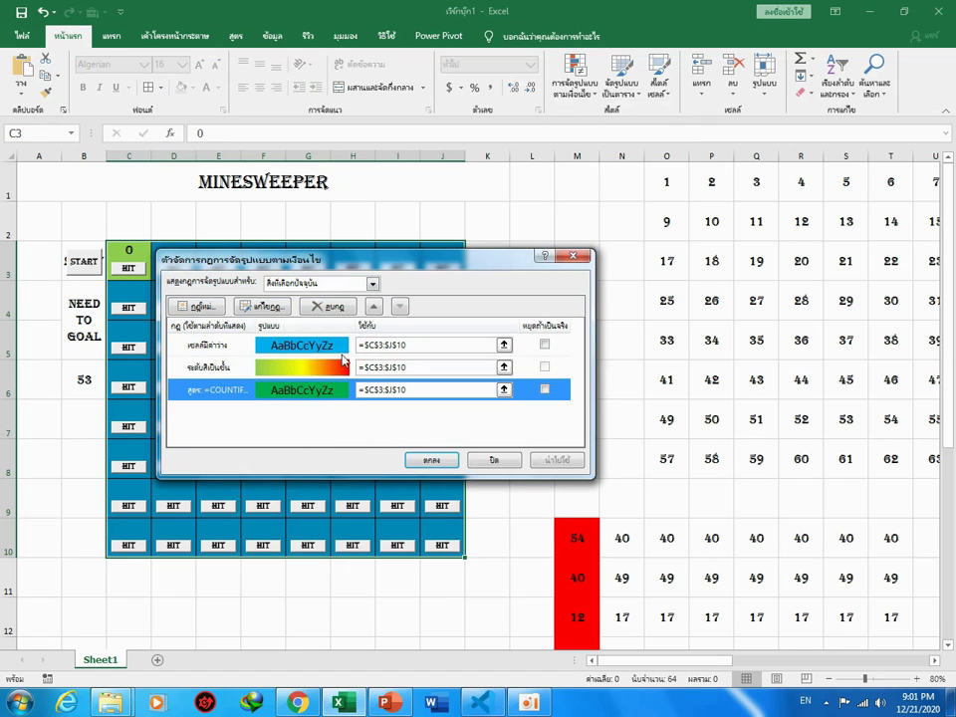
pyautogui.click(373, 308)
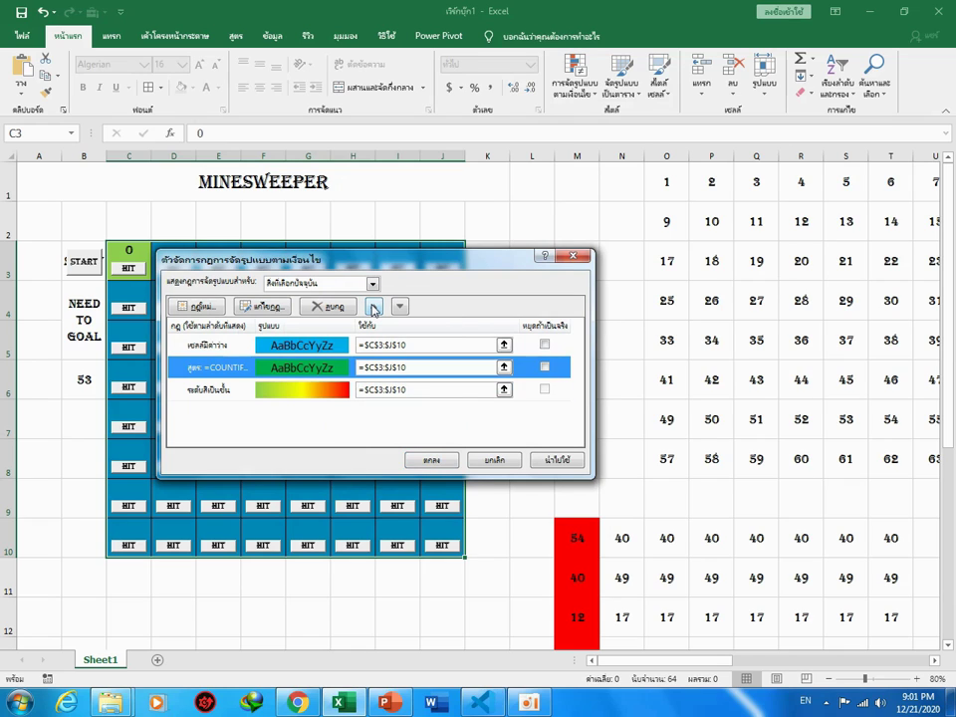
pyautogui.click(298, 344)
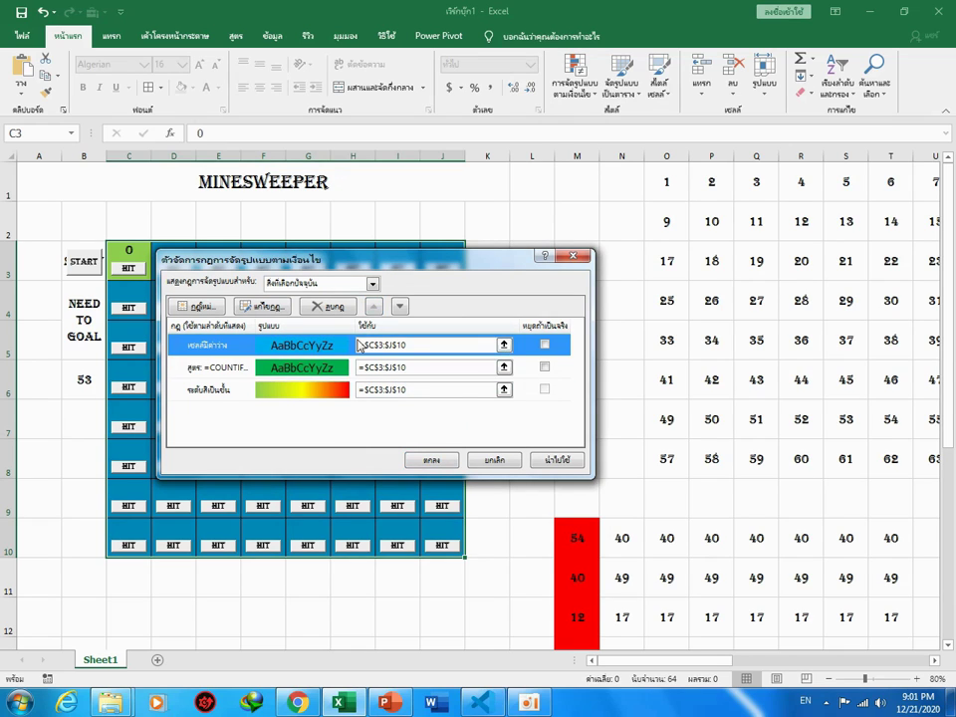
# Move the colour-scale rule to the top, above COUNTIF, and confirm the order.
pyautogui.click(399, 308)
pyautogui.click(304, 393)
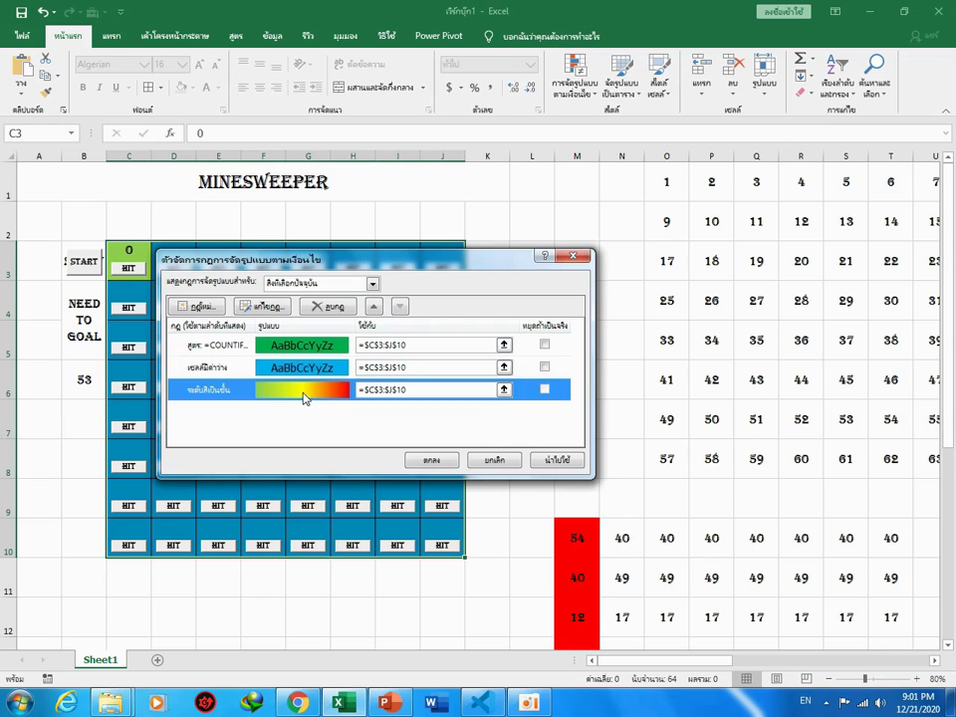
pyautogui.click(376, 307)
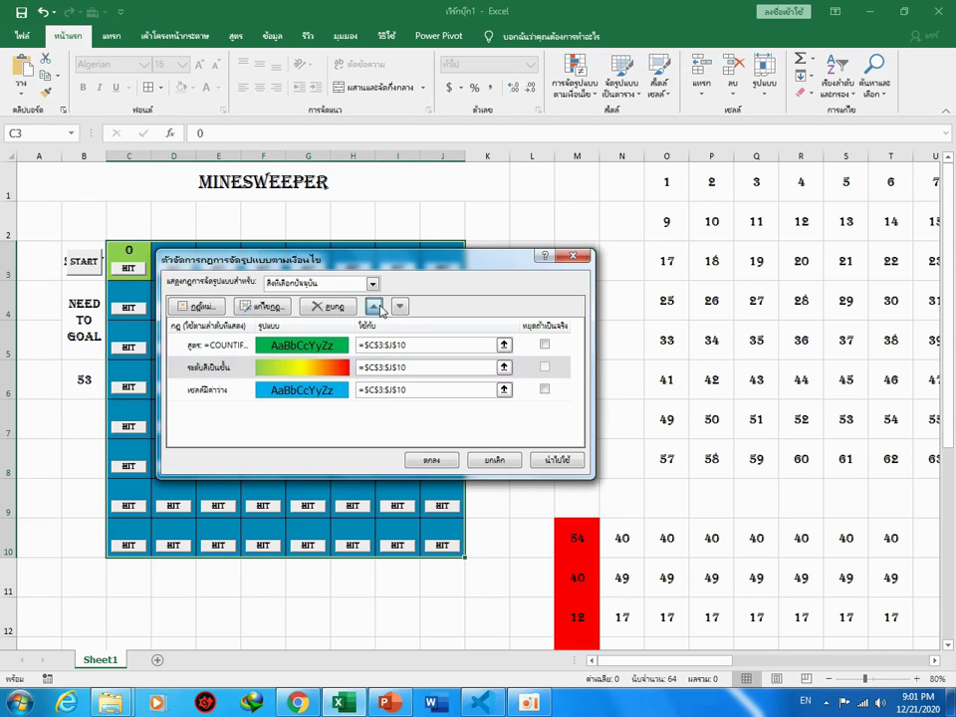
pyautogui.click(376, 306)
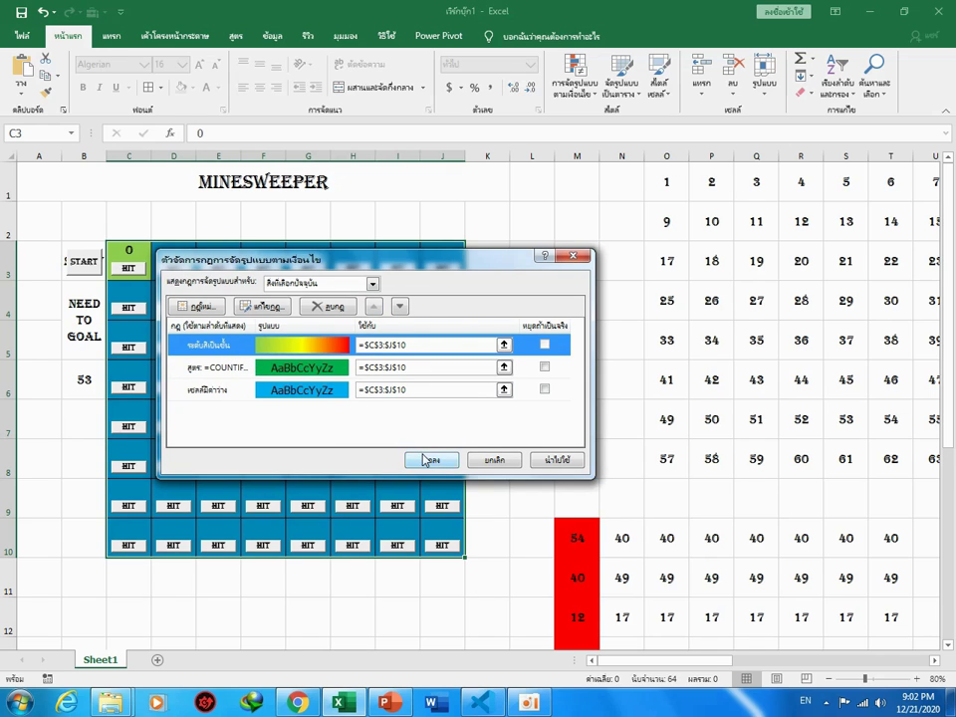
pyautogui.click(426, 459)
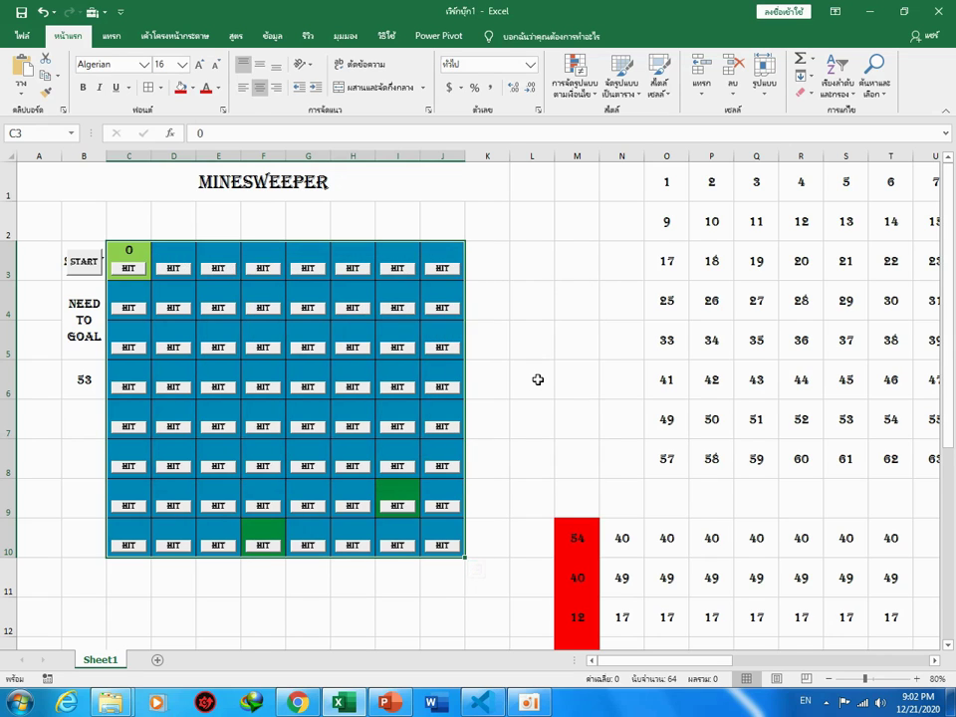
# Select the frame cells and create a formula rule =$B$6=10.
pyautogui.click(534, 379)
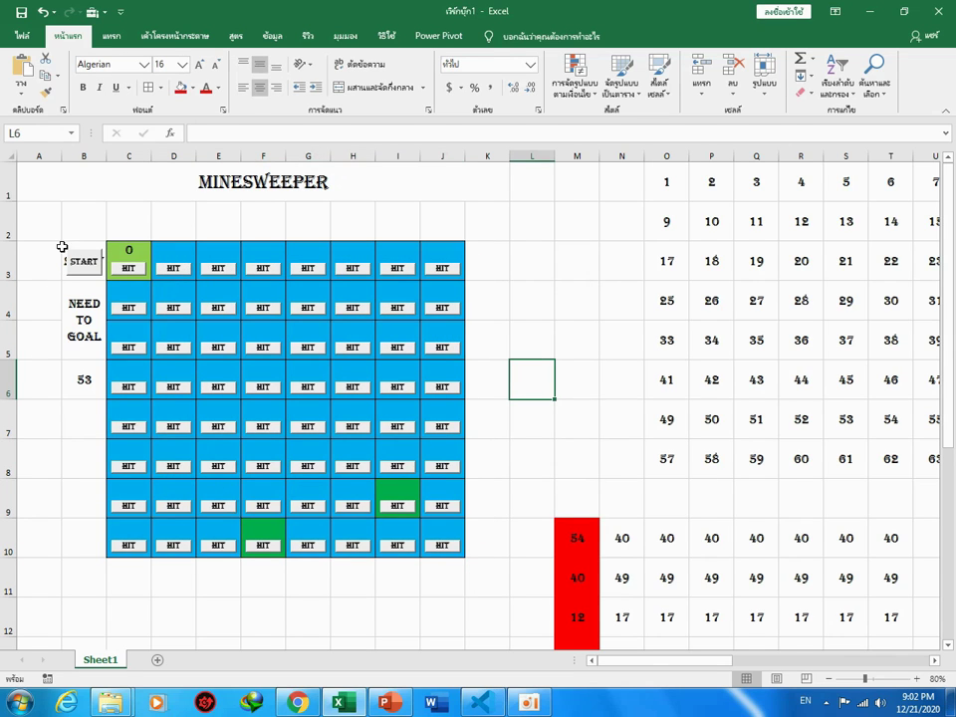
pyautogui.moveTo(49, 211)
pyautogui.mouseDown()
pyautogui.moveTo(491, 220)
pyautogui.moveTo(482, 553)
pyautogui.moveTo(46, 580)
pyautogui.moveTo(45, 229)
pyautogui.mouseUp()
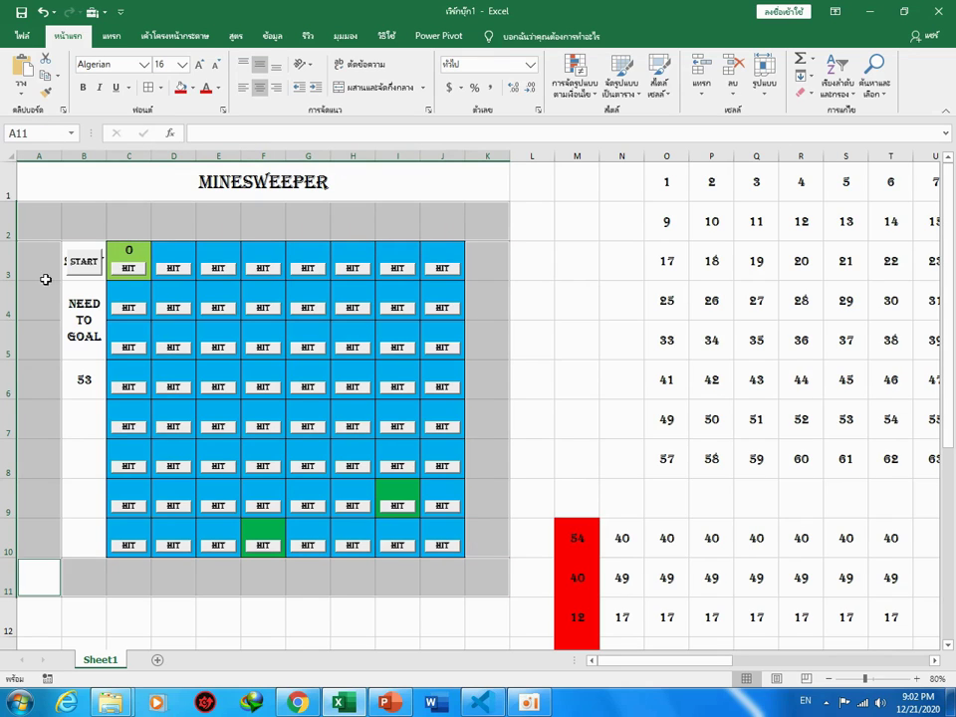
pyautogui.click(584, 86)
pyautogui.click(574, 278)
pyautogui.click(397, 326)
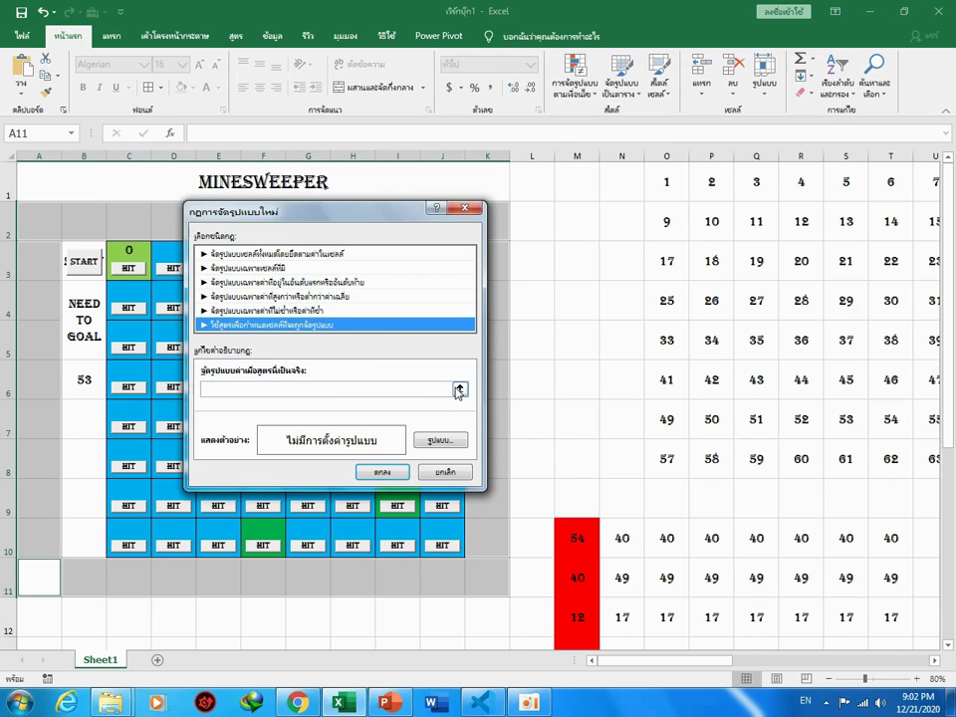
pyautogui.click(435, 390)
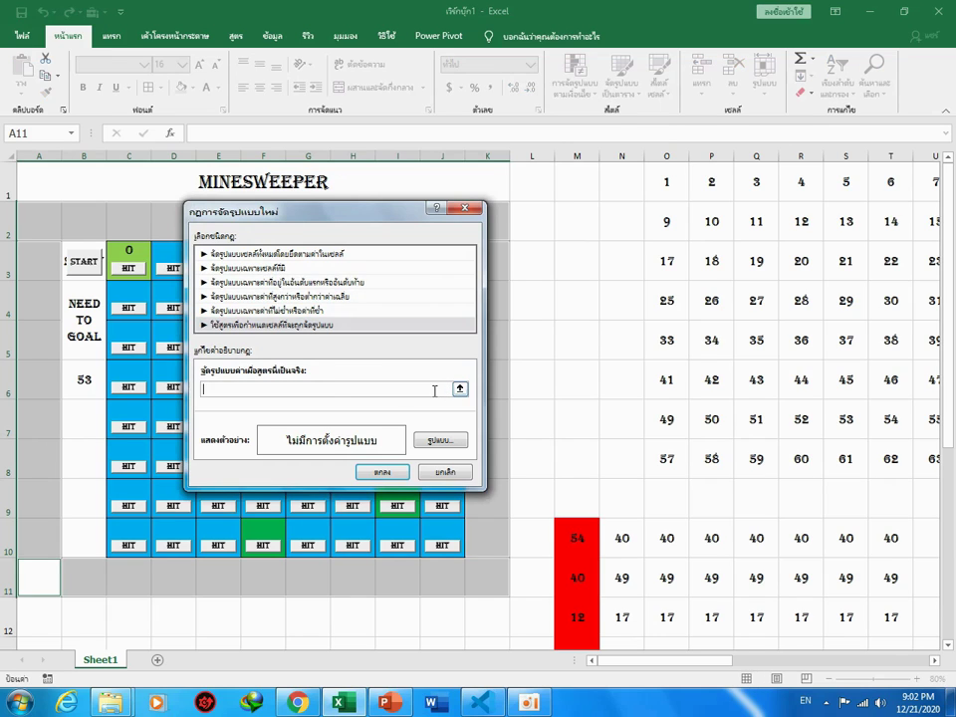
pyautogui.click(77, 381)
pyautogui.write('=')
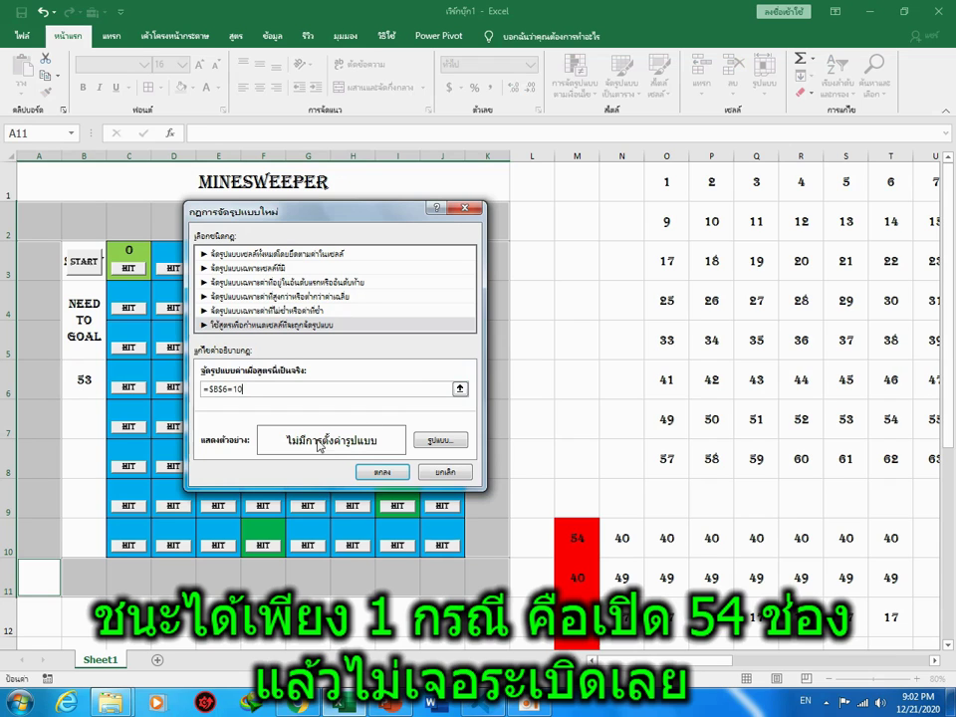
# Give the win rule a green fill and save it.
pyautogui.click(425, 447)
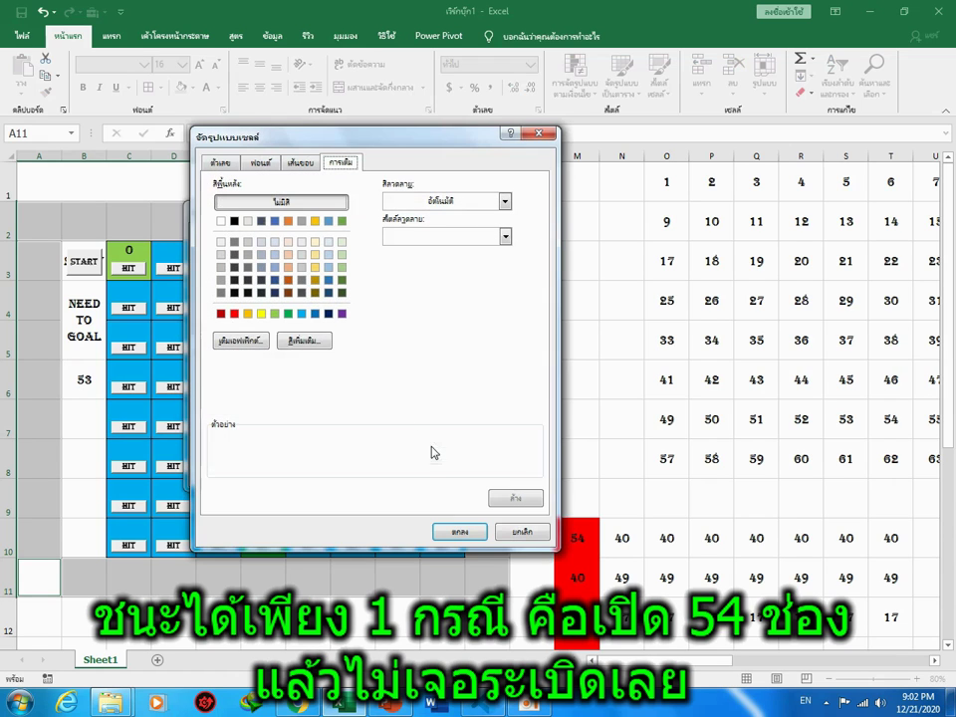
pyautogui.click(288, 314)
pyautogui.click(457, 531)
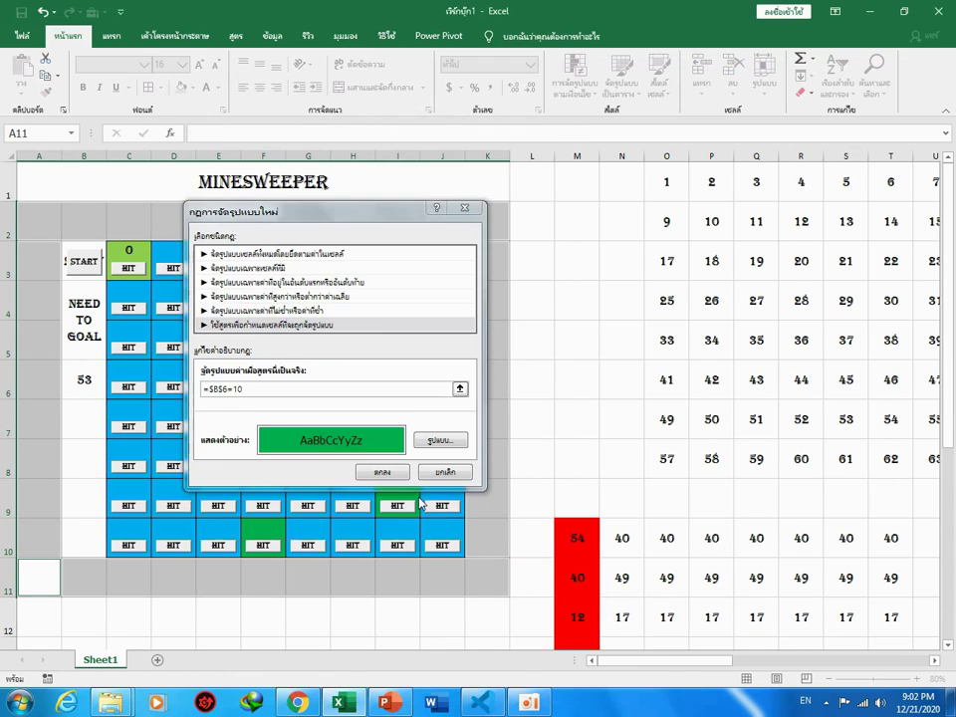
pyautogui.click(389, 475)
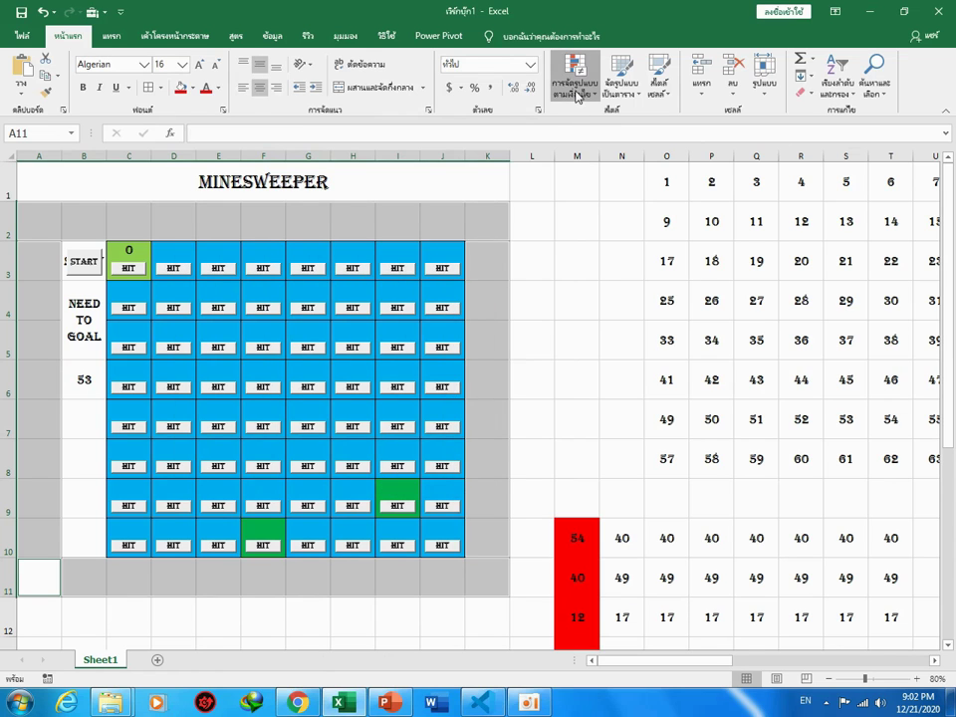
# Create a new formula rule =$B$6=-10 for the frame cells.
pyautogui.click(577, 90)
pyautogui.click(586, 280)
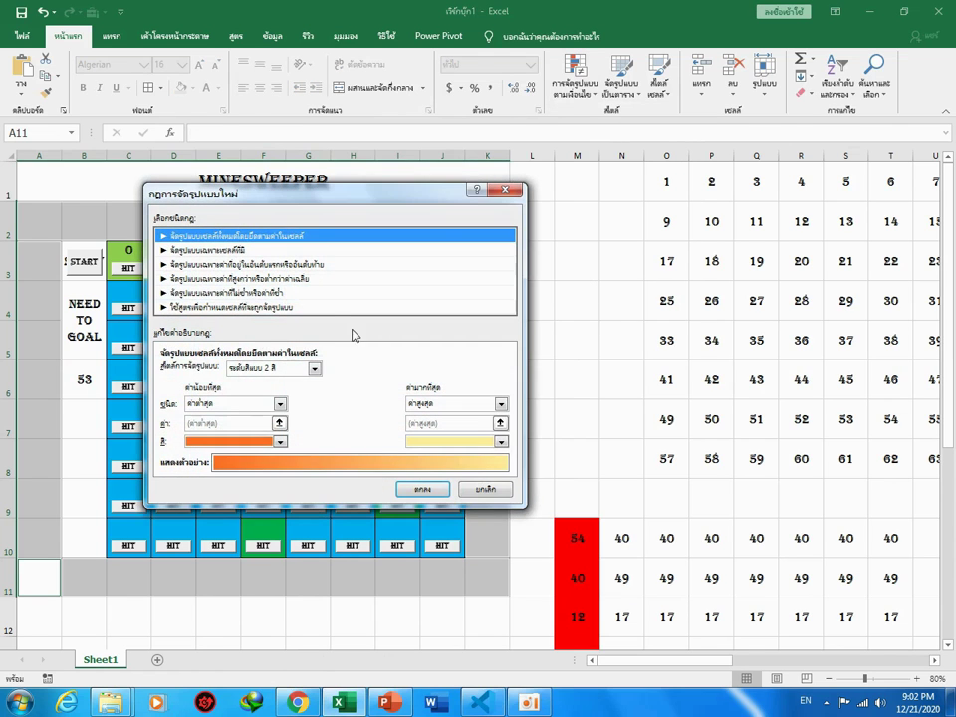
pyautogui.click(375, 307)
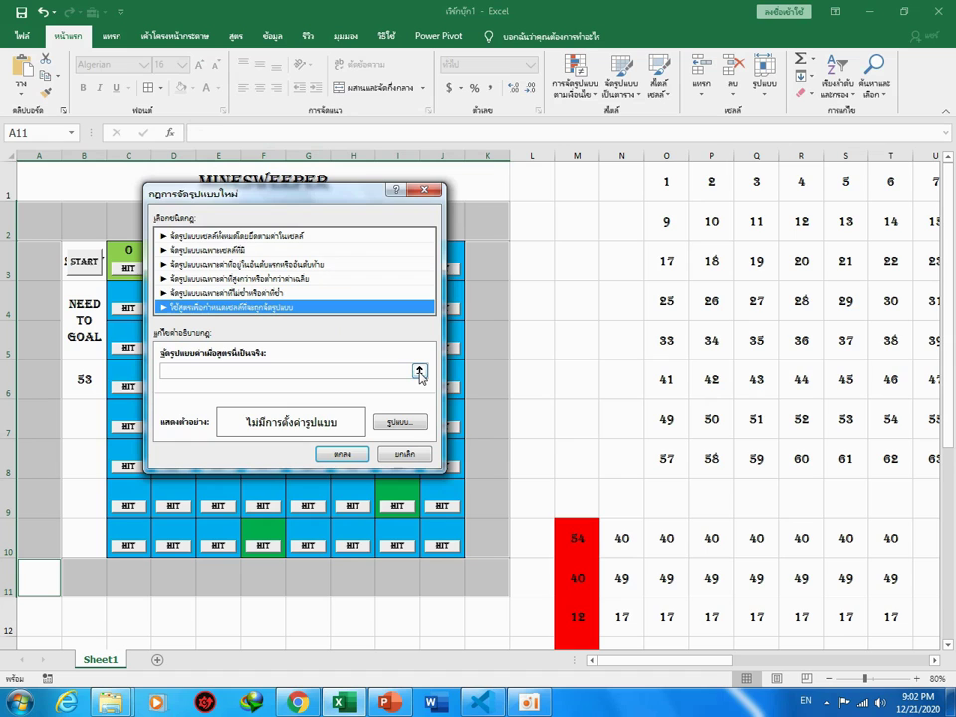
pyautogui.click(381, 371)
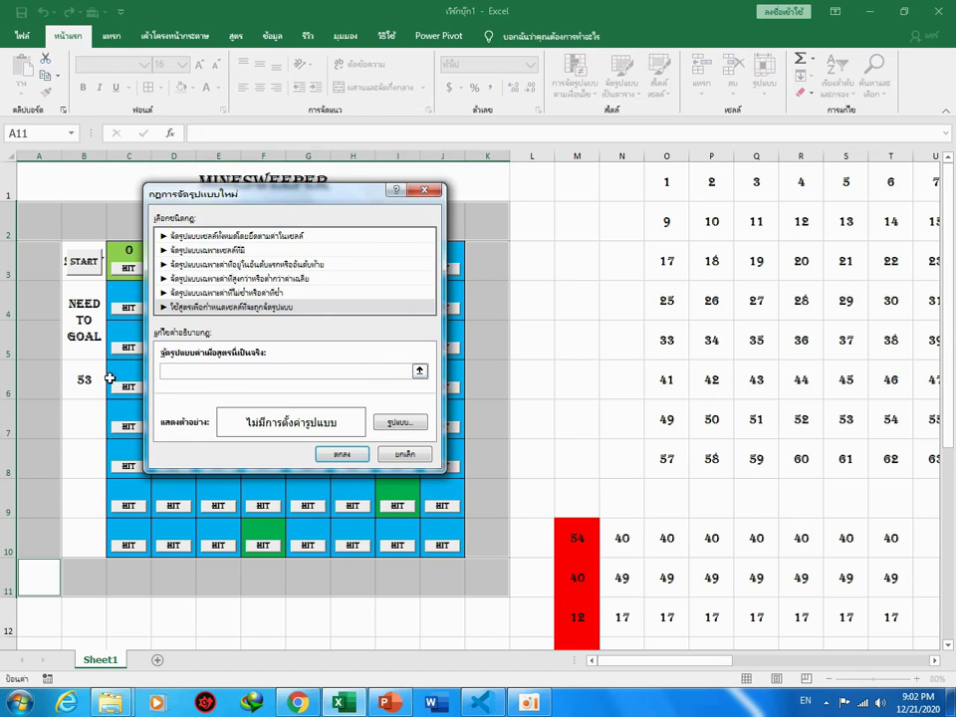
pyautogui.click(73, 378)
pyautogui.write('=-10')
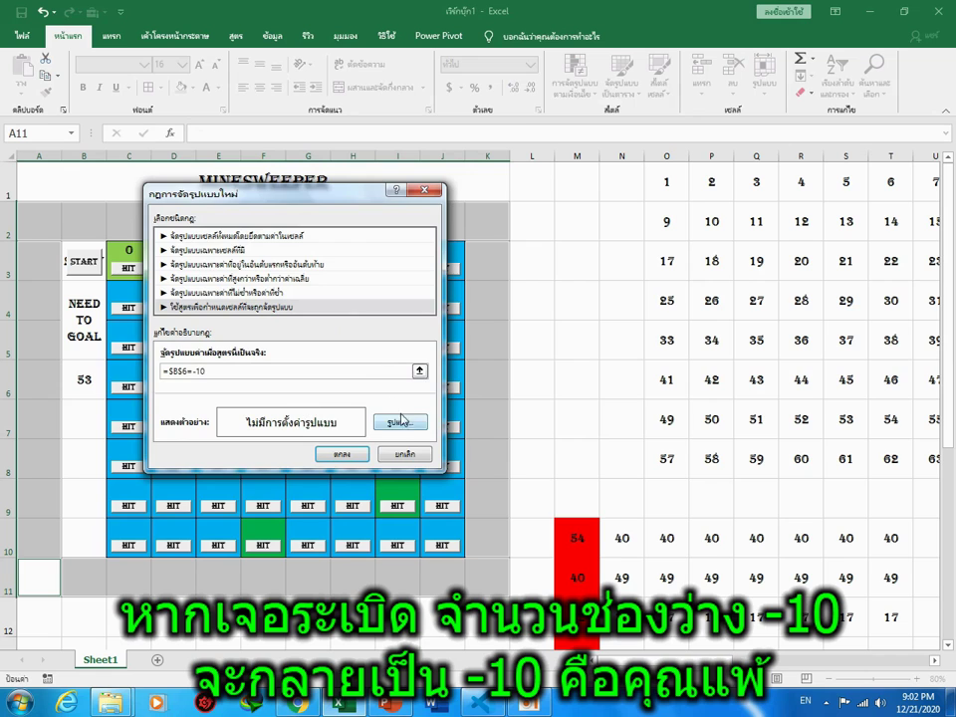
# Give the loss rule a red fill and save it.
pyautogui.click(402, 420)
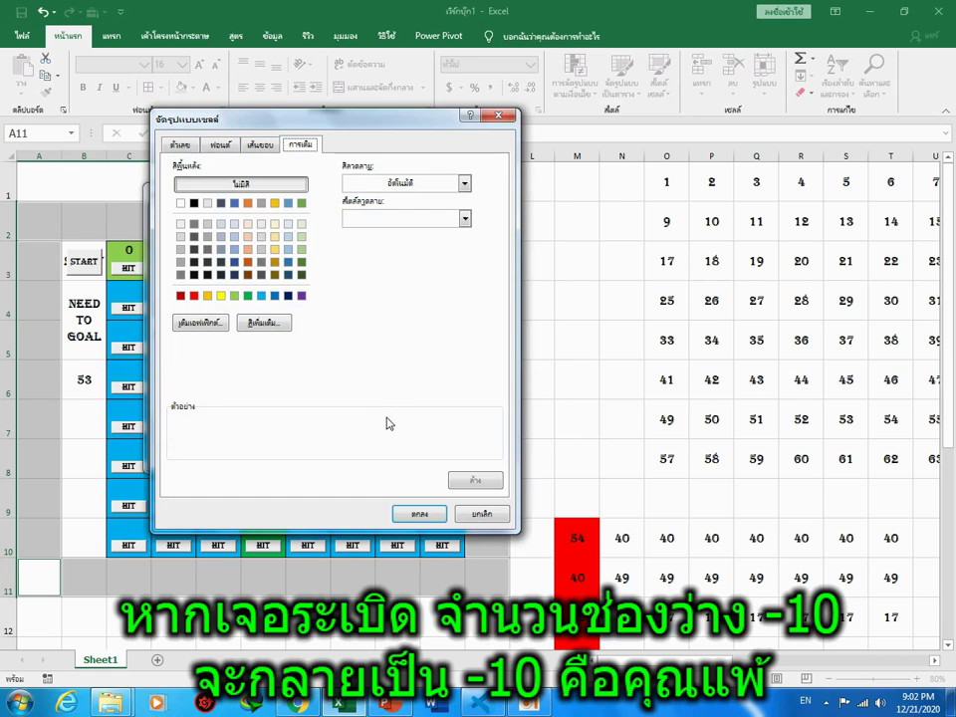
pyautogui.click(194, 296)
pyautogui.click(413, 513)
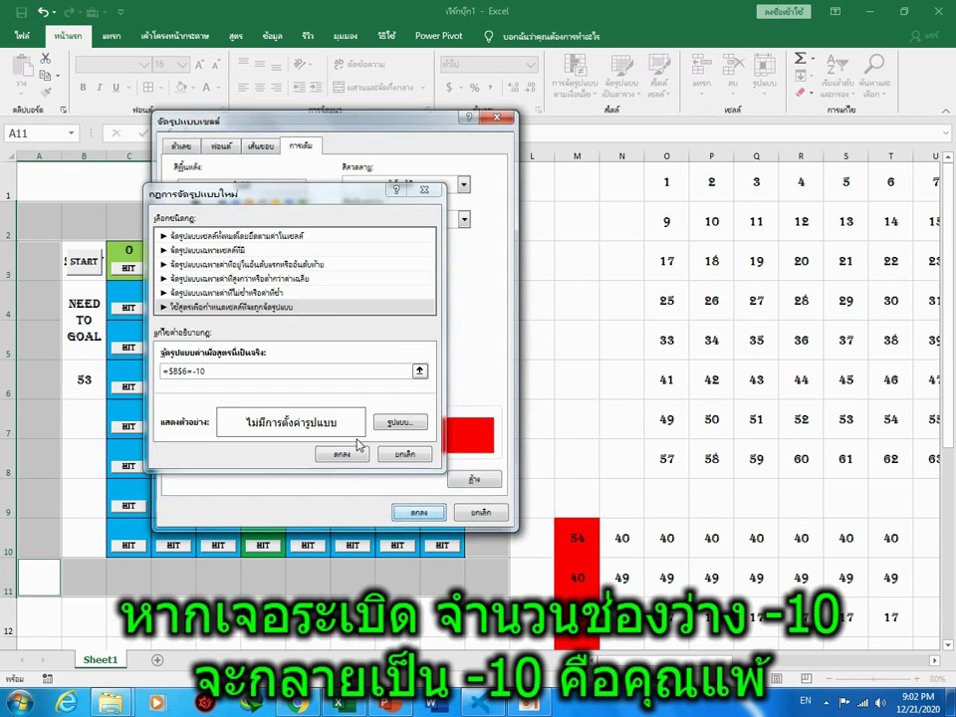
pyautogui.click(342, 455)
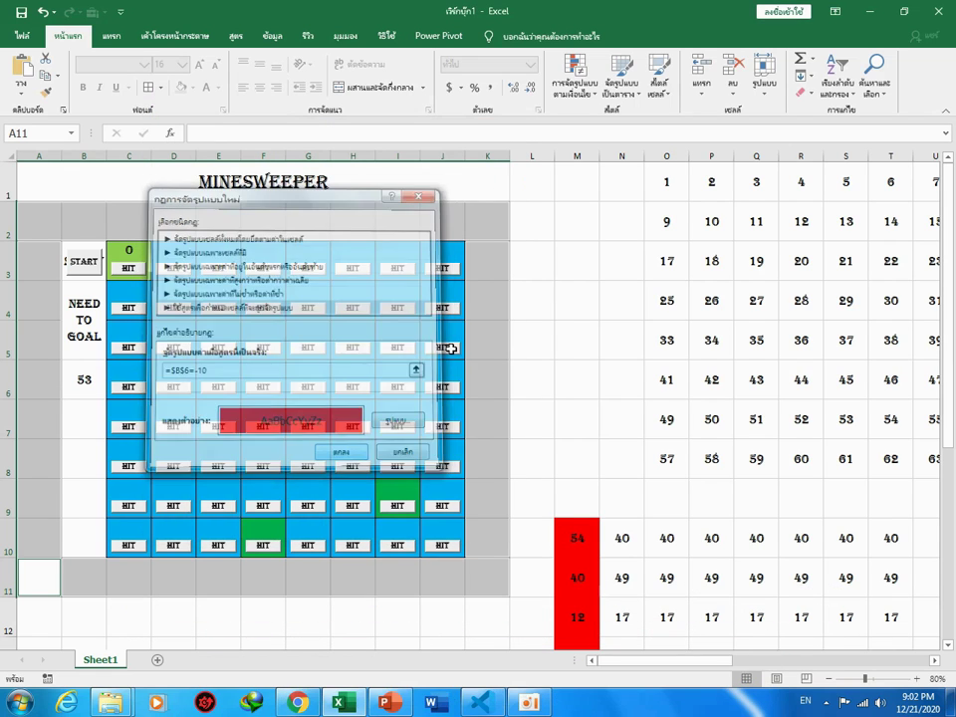
pyautogui.click(555, 86)
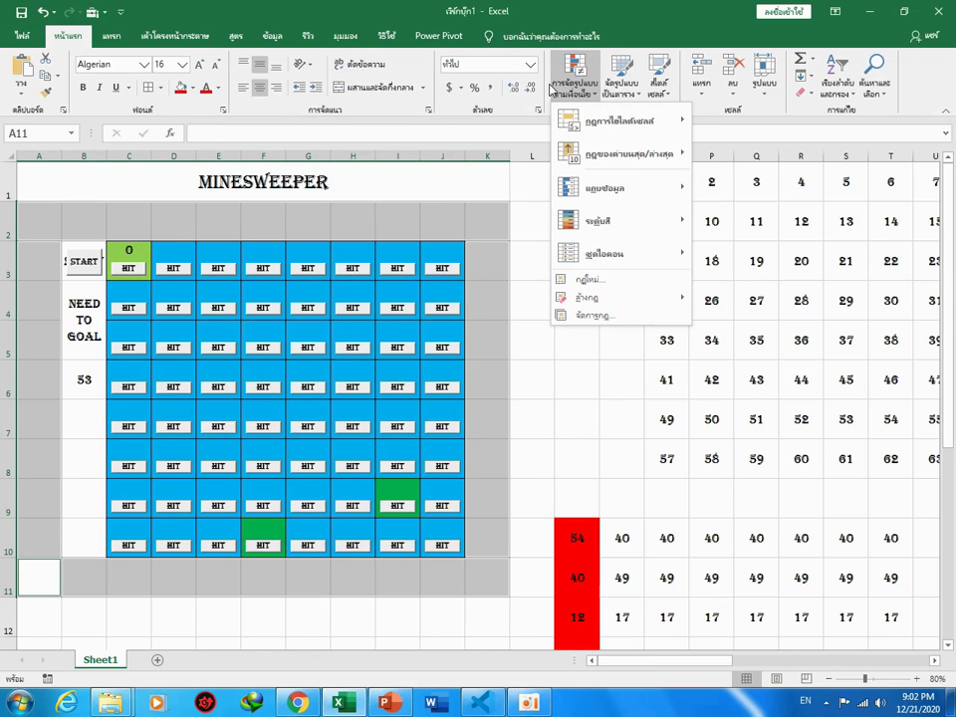
# Fill the board frame yellow and the side panel B3:B10 orange.
pyautogui.click(182, 109)
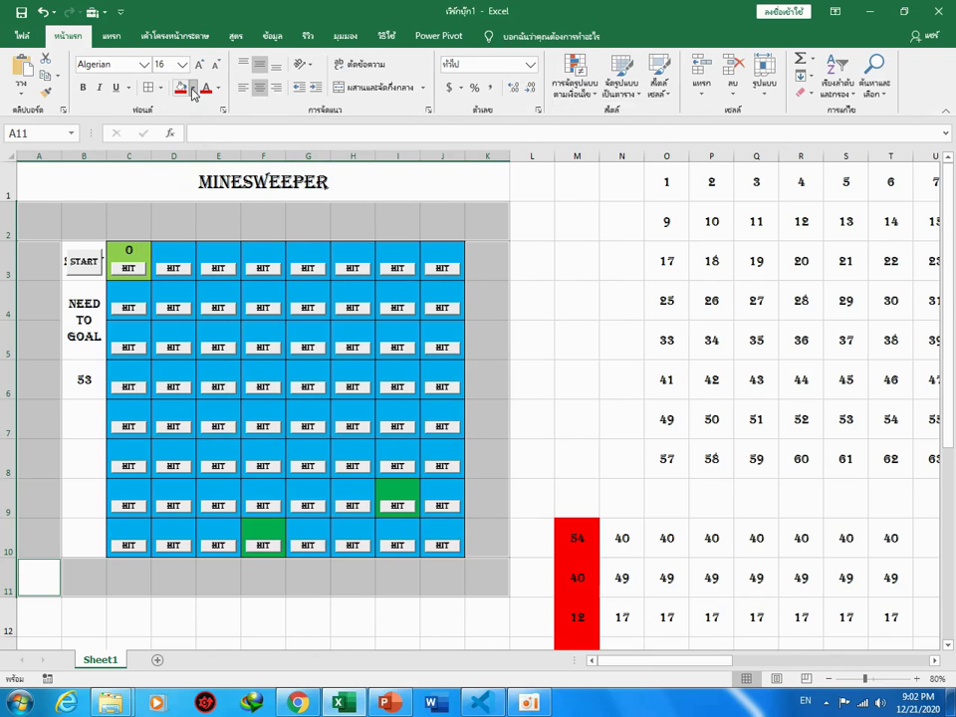
pyautogui.click(193, 88)
pyautogui.click(221, 203)
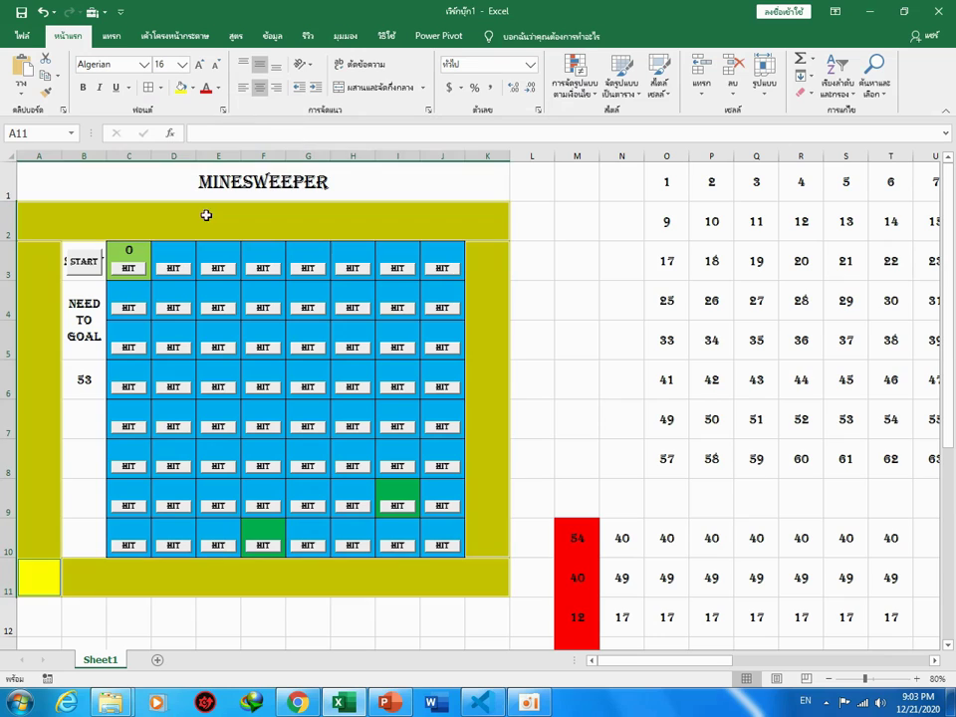
pyautogui.moveTo(75, 539); pyautogui.dragTo(98, 277)
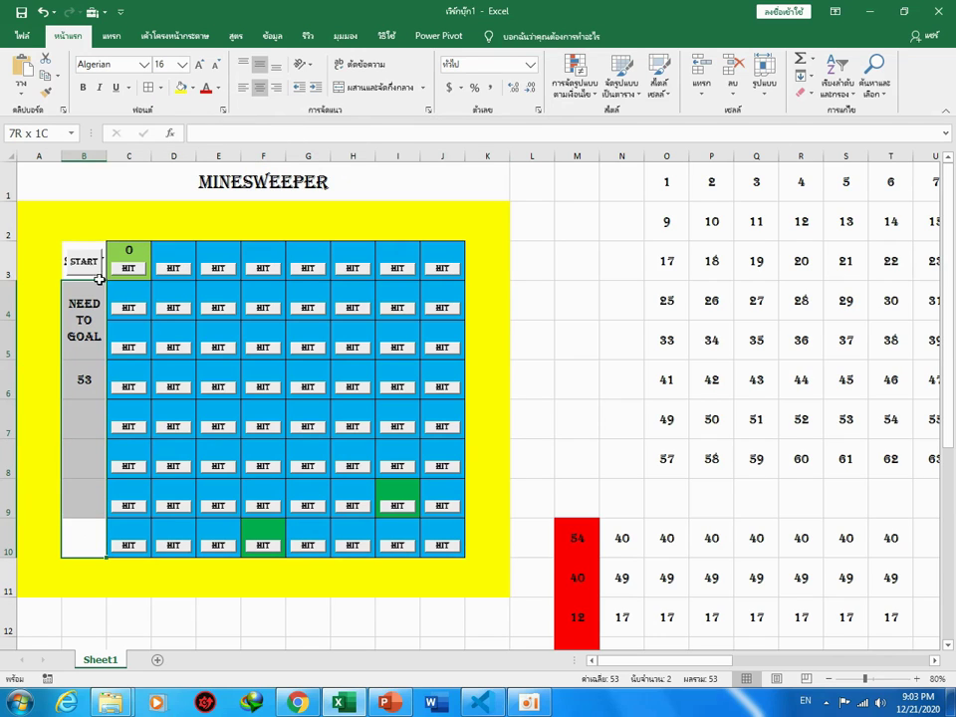
pyautogui.click(194, 89)
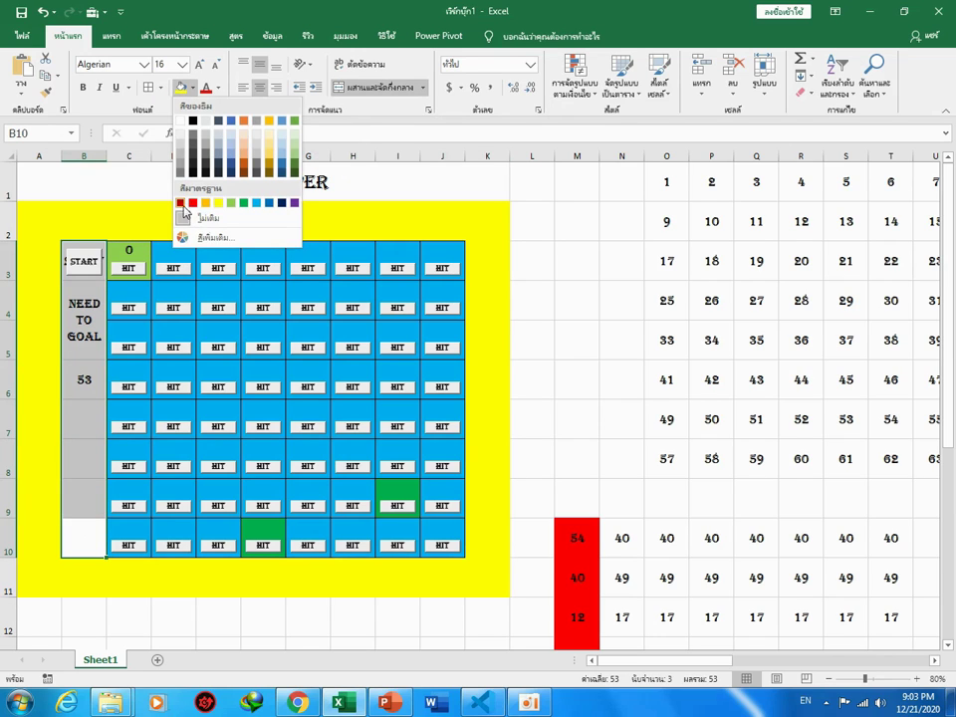
pyautogui.click(206, 203)
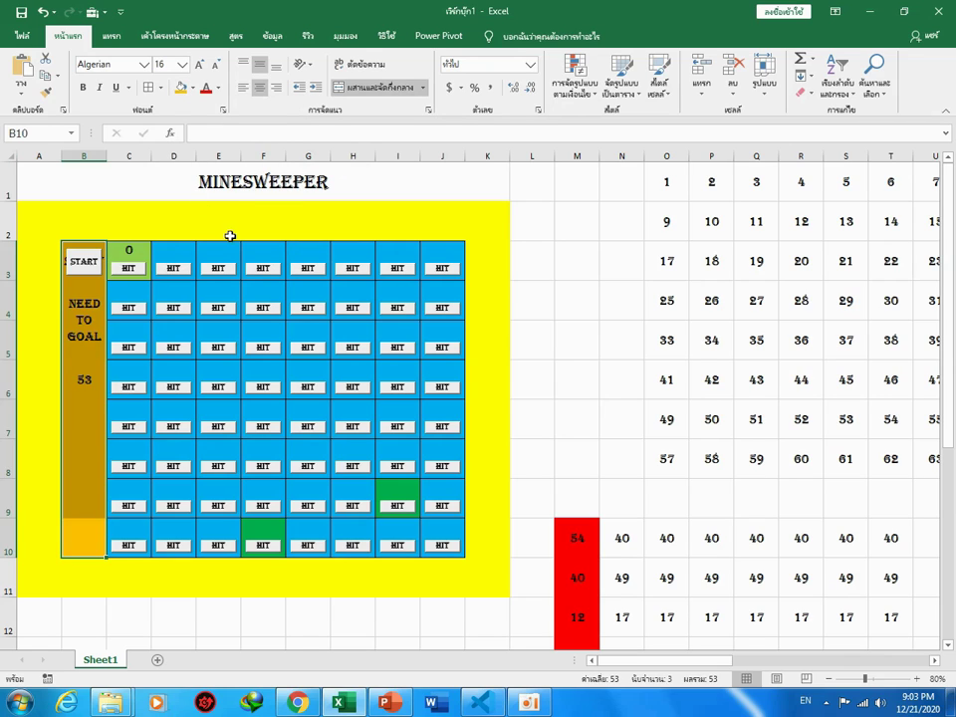
# Give title cell A1 a dark blue fill with red MINESWEEPER lettering.
pyautogui.click(231, 195)
pyautogui.click(194, 88)
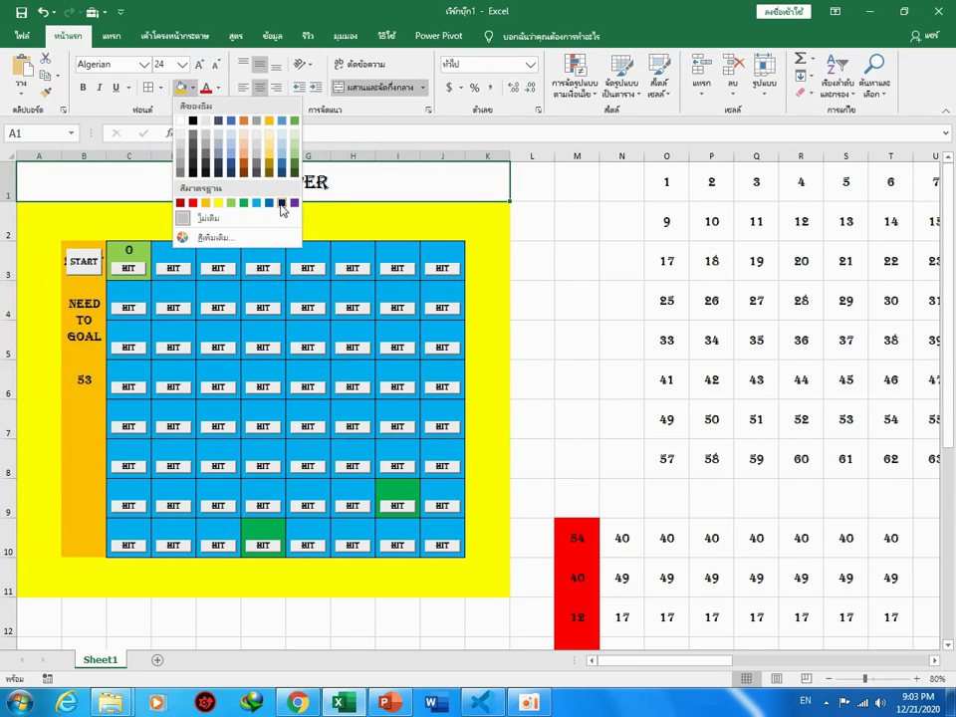
pyautogui.click(282, 205)
pyautogui.click(217, 89)
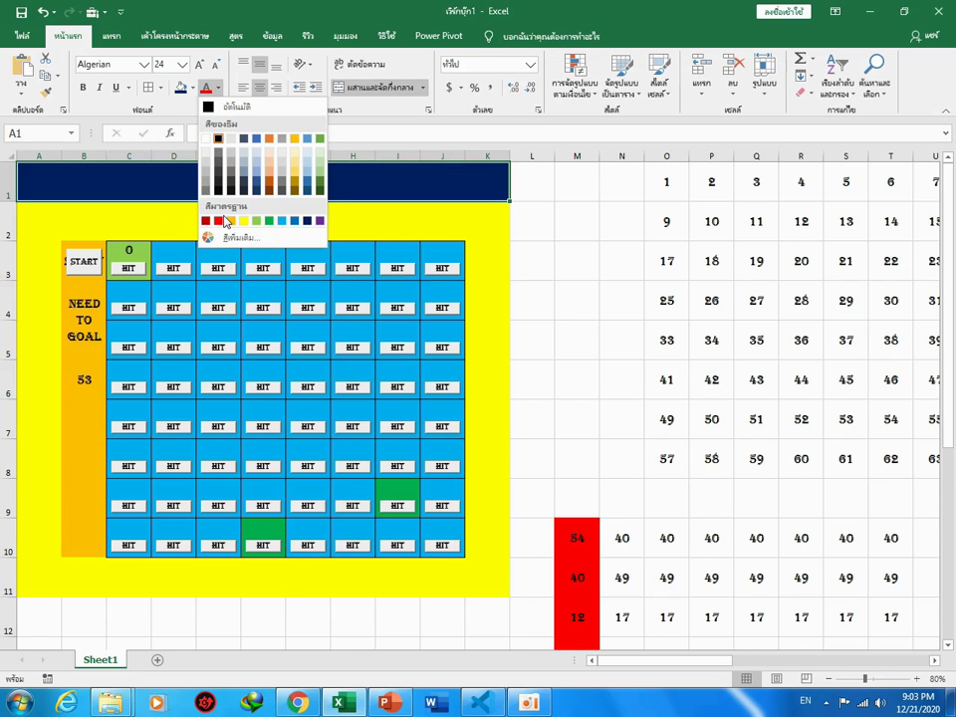
pyautogui.click(221, 221)
pyautogui.click(254, 225)
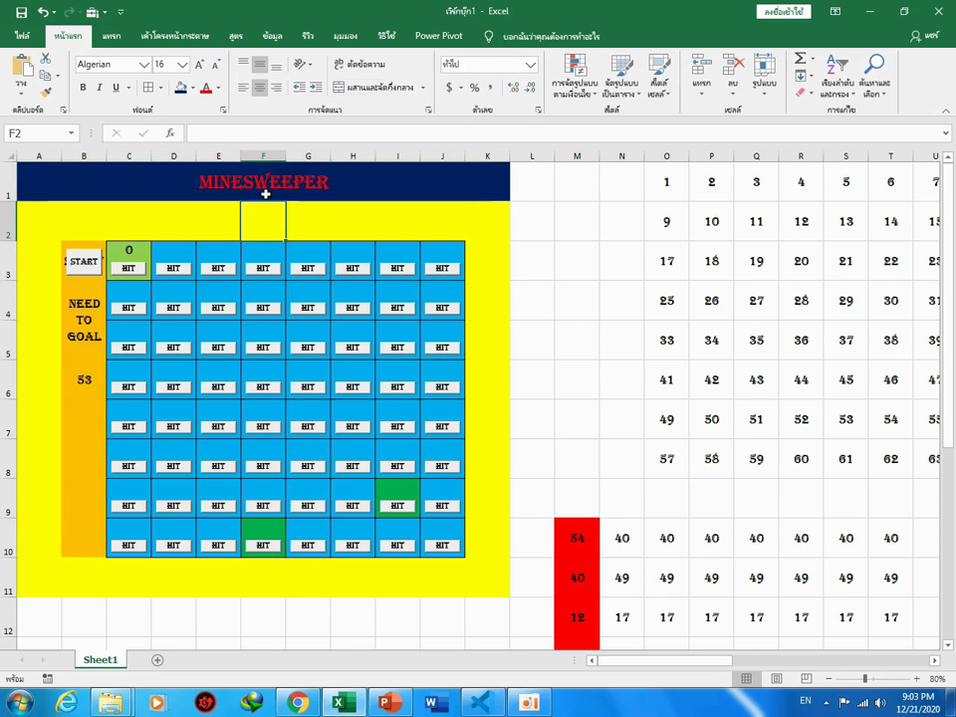
# Fill the lower side cells B7:B10 black.
pyautogui.moveTo(263, 185); pyautogui.dragTo(265, 583)
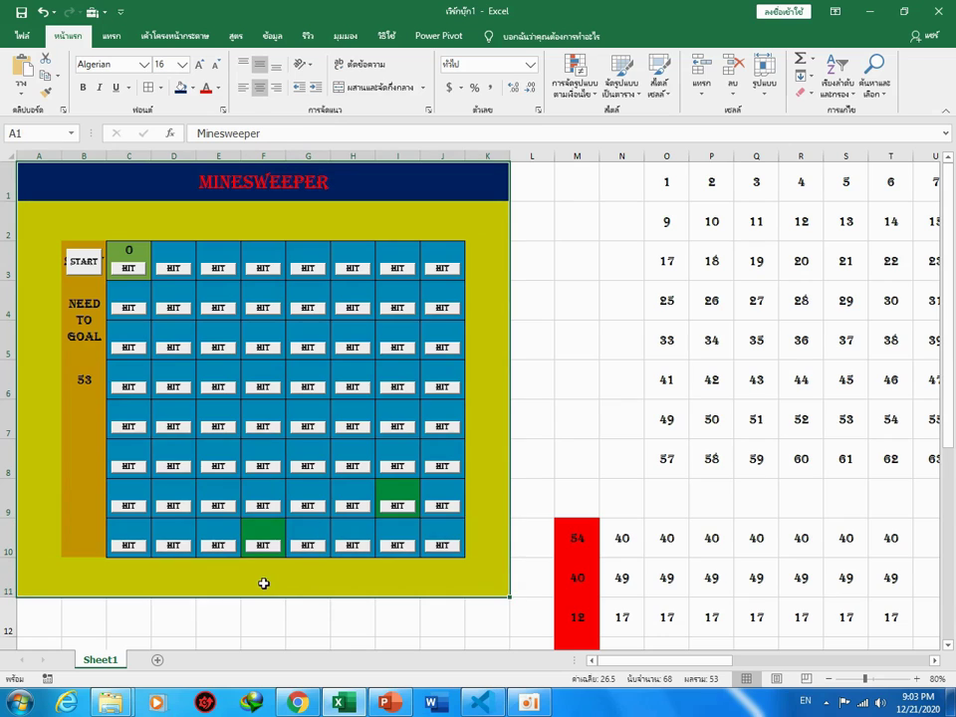
pyautogui.click(495, 223)
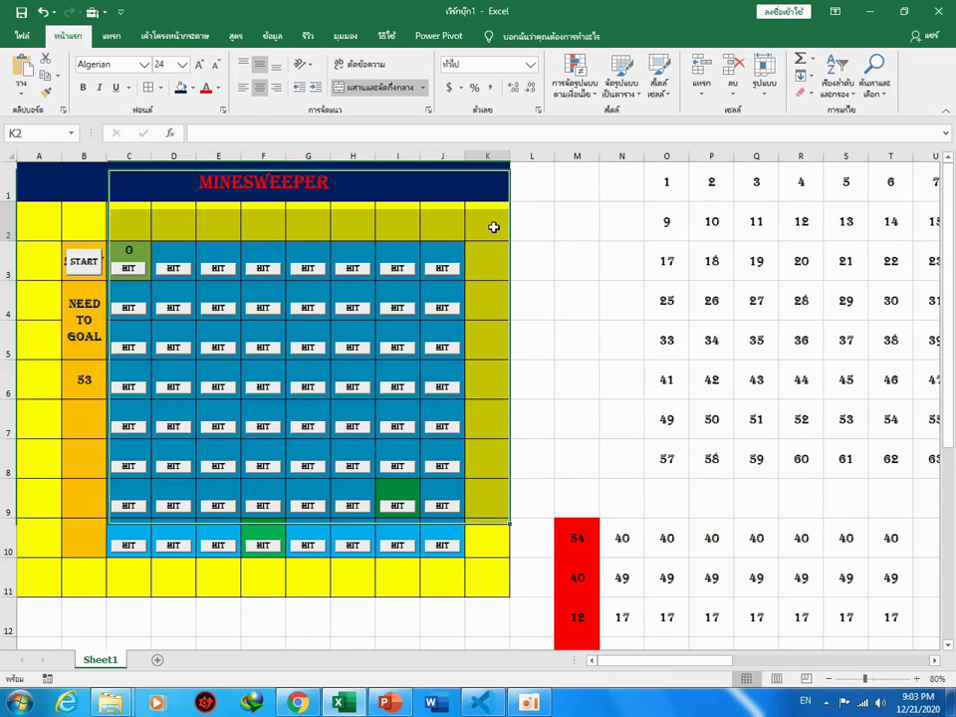
pyautogui.moveTo(88, 408); pyautogui.dragTo(77, 538)
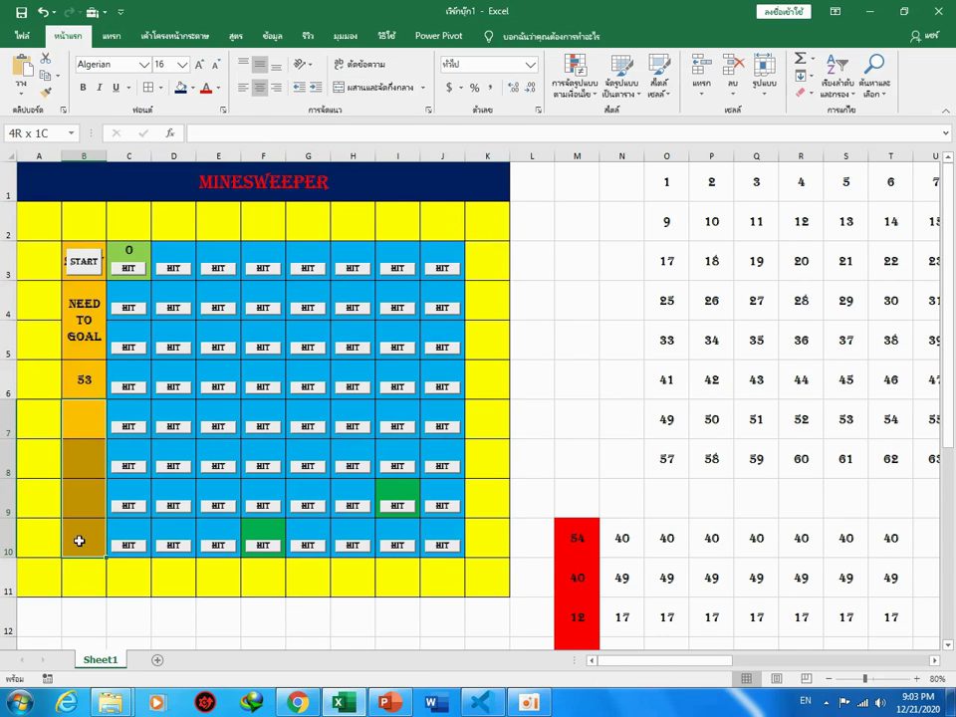
pyautogui.click(191, 88)
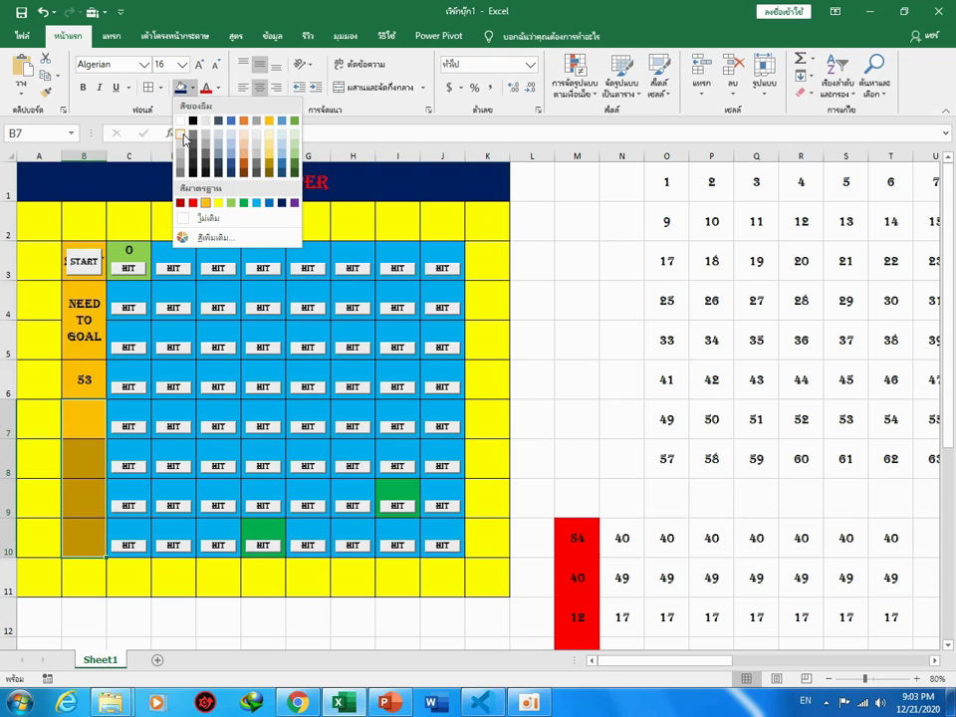
pyautogui.click(193, 122)
pyautogui.click(519, 254)
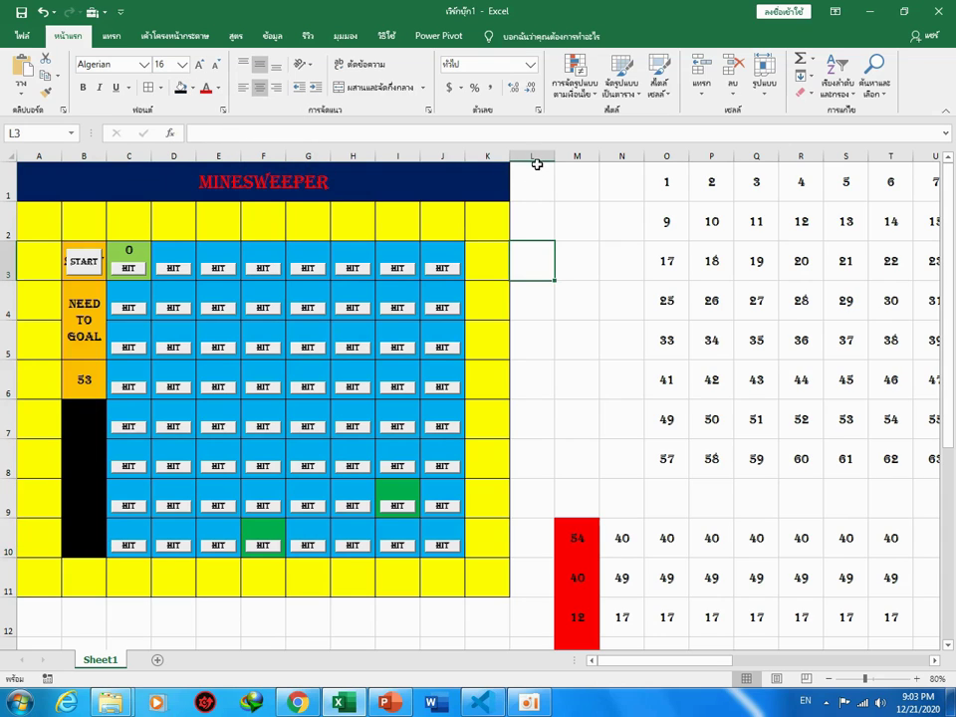
pyautogui.click(536, 157)
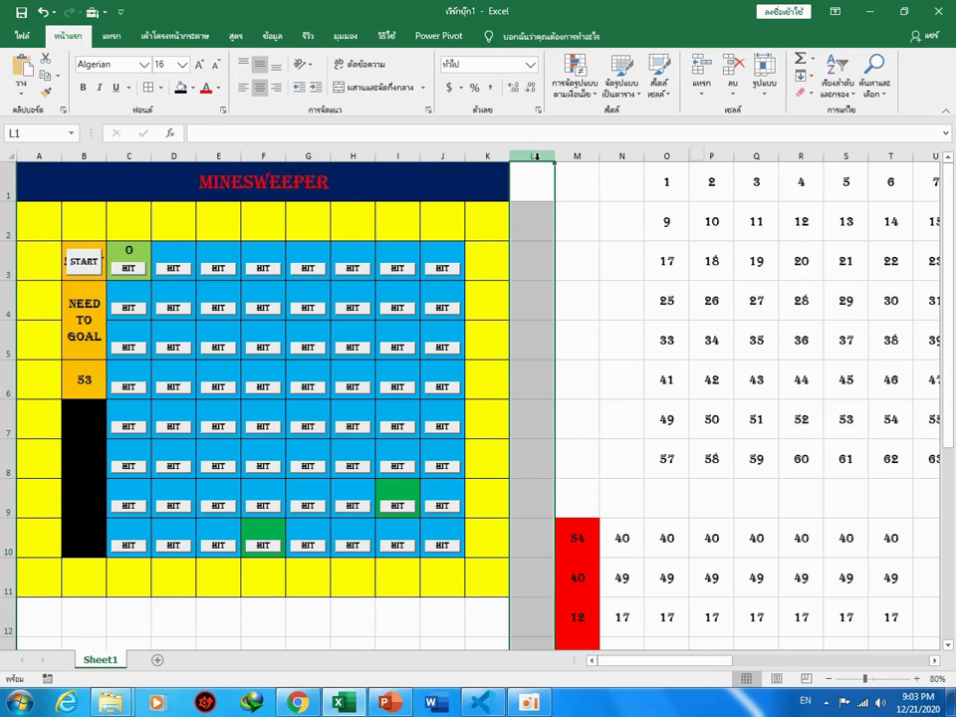
# Hide all unused columns from L to the end of the sheet.
pyautogui.hotkey('ctrl', 'shift', 'Right')
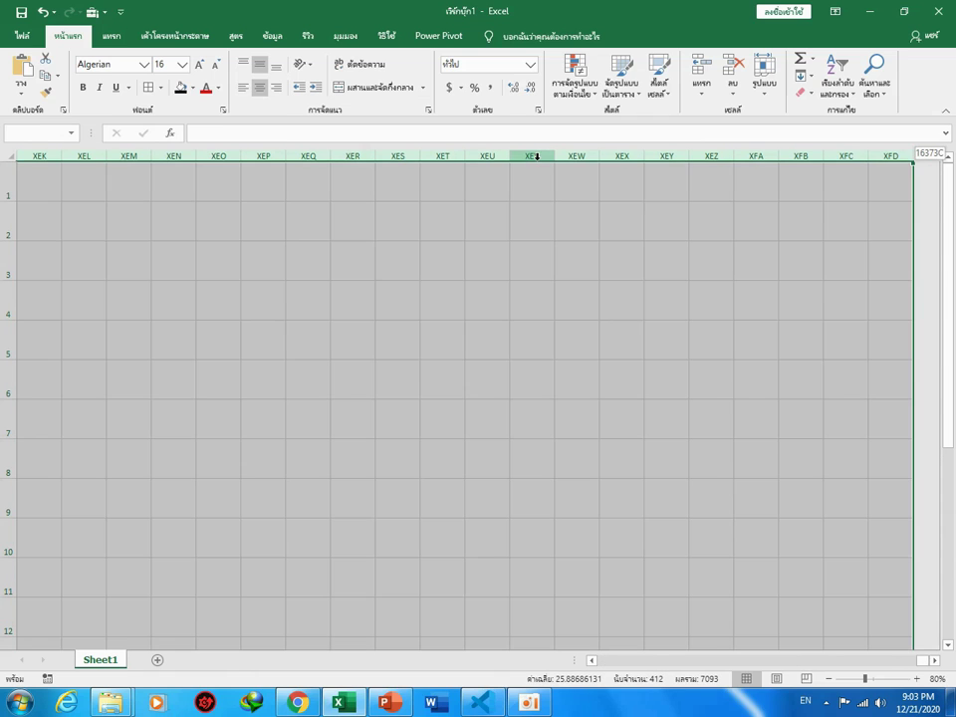
pyautogui.click(764, 71)
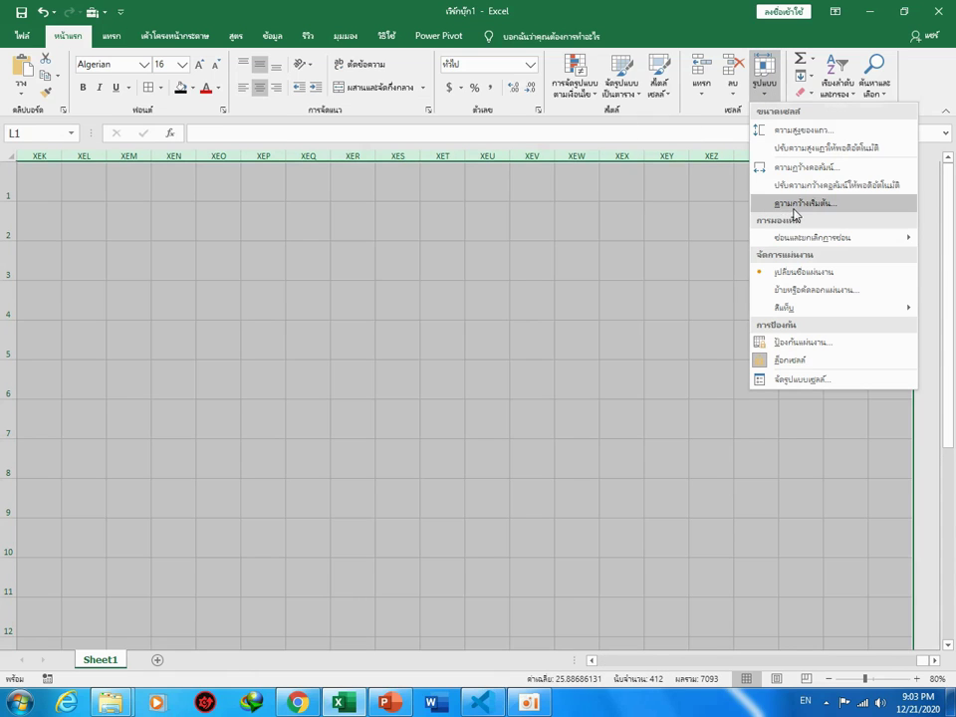
pyautogui.moveTo(796, 239)
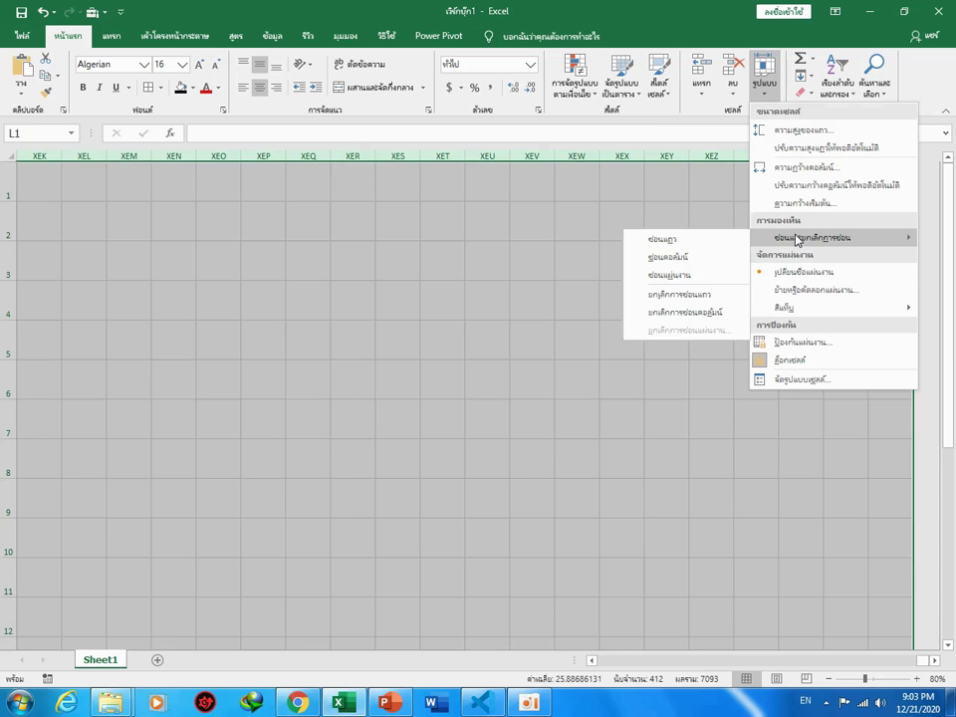
pyautogui.click(724, 255)
# Hide rows 12 through the last row of the sheet.
pyautogui.scroll(-2, 39, 578)
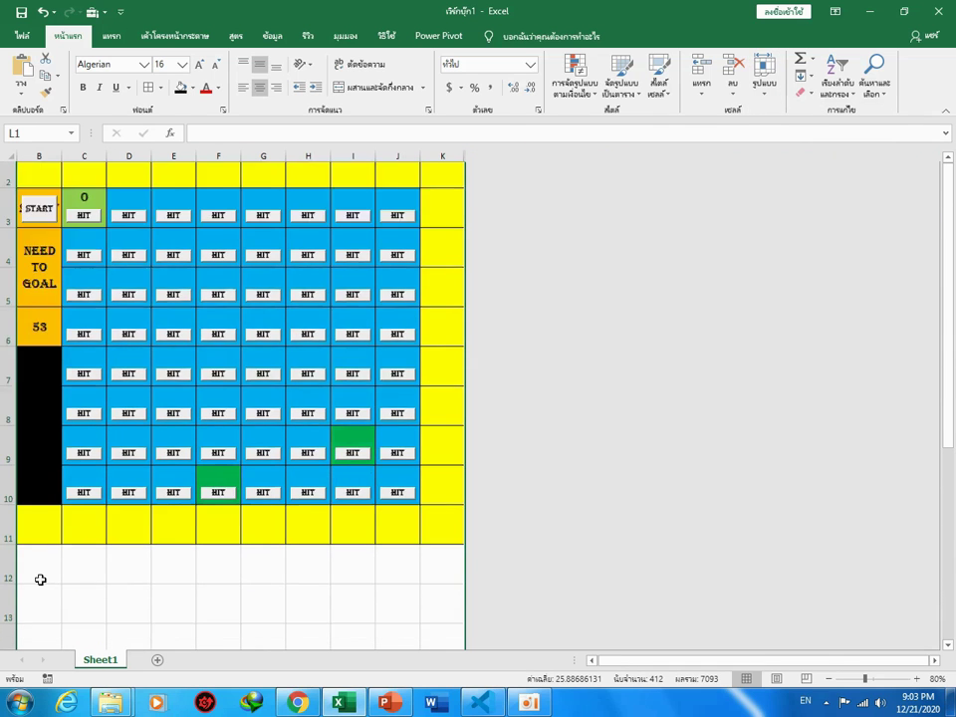
pyautogui.click(7, 394)
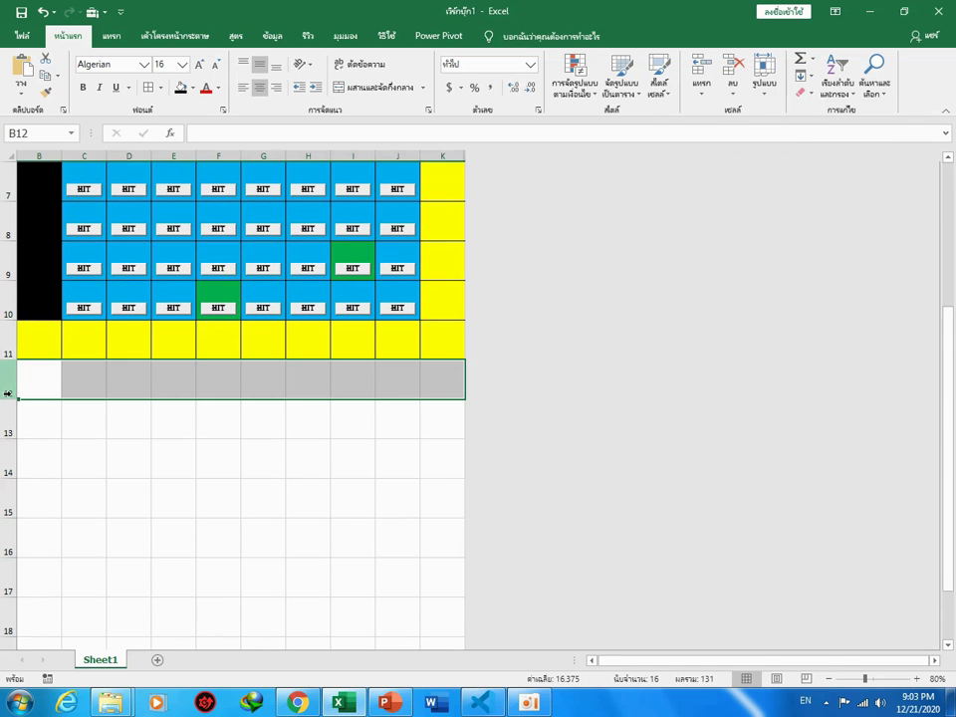
pyautogui.hotkey('ctrl', 'shift', 'Down')
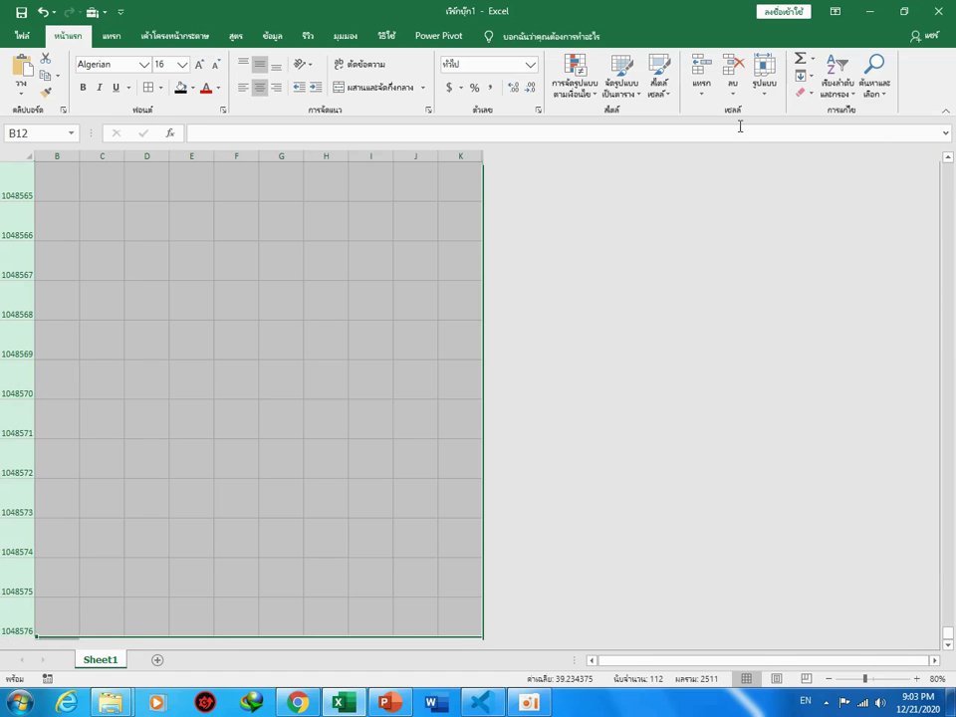
pyautogui.click(764, 75)
pyautogui.moveTo(787, 237)
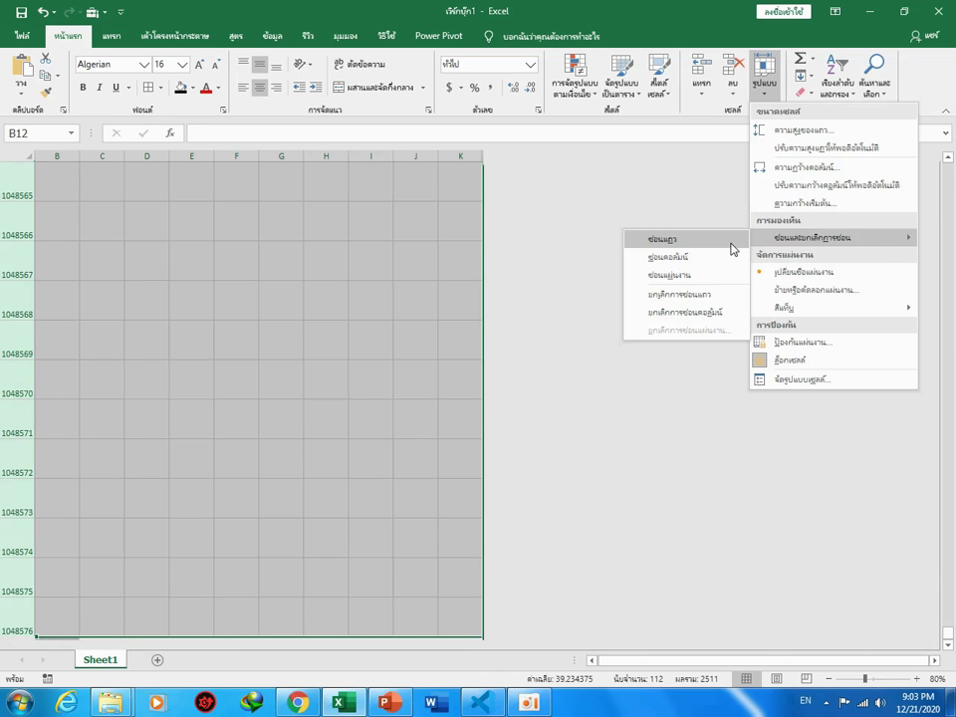
pyautogui.click(725, 244)
pyautogui.scroll(2, 480, 345)
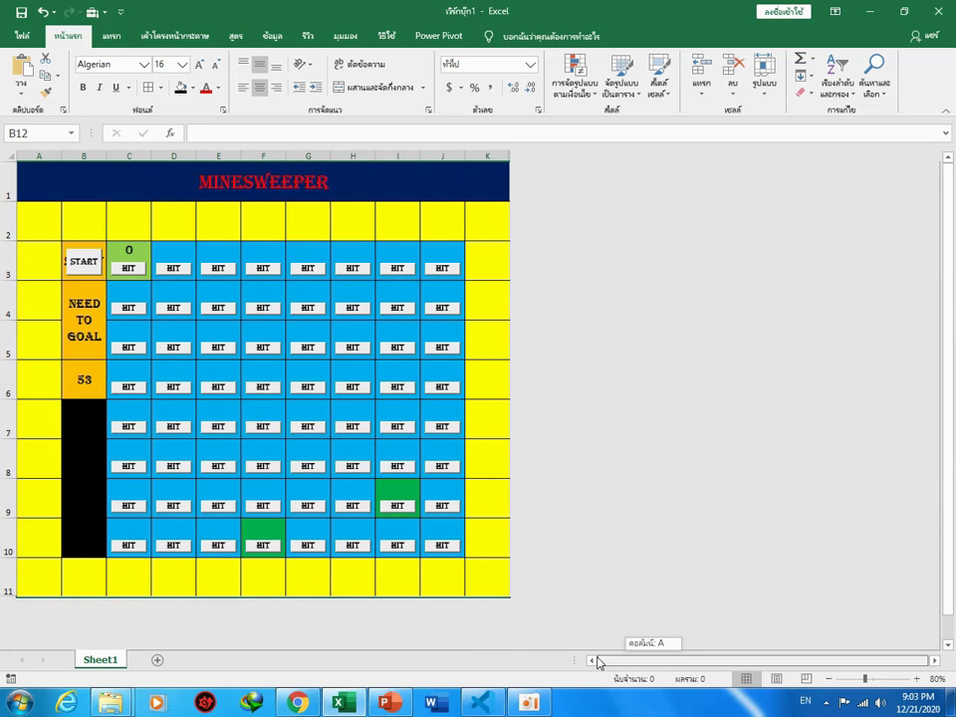
# Start a new round with START and hit cell F7, dropping the goal from 54 to 53.
pyautogui.moveTo(655, 660); pyautogui.dragTo(598, 659)
pyautogui.click(345, 215)
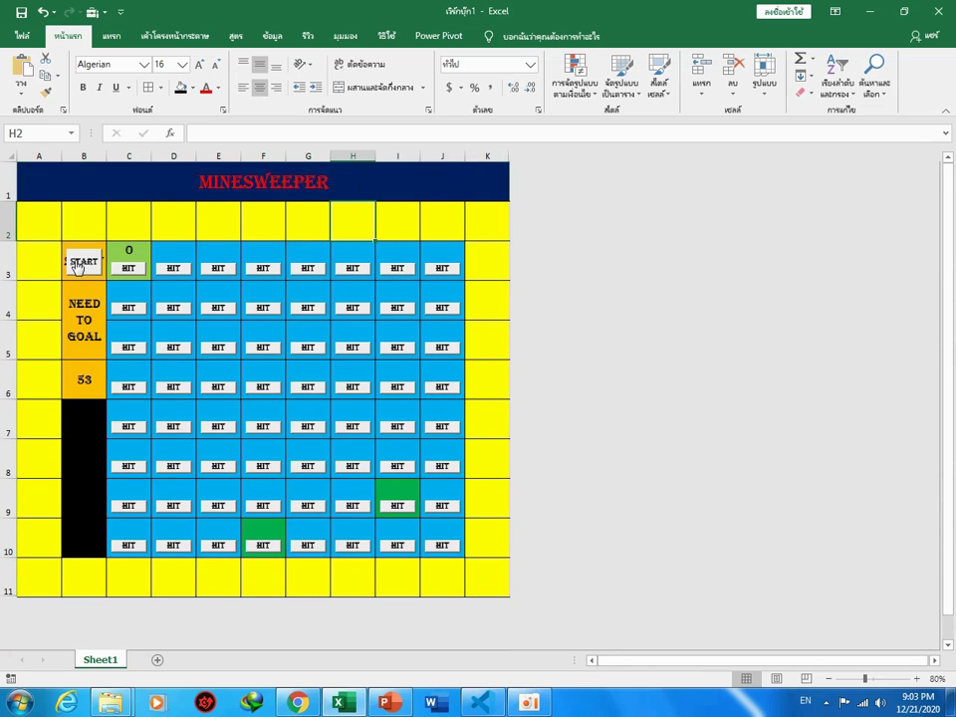
pyautogui.click(78, 263)
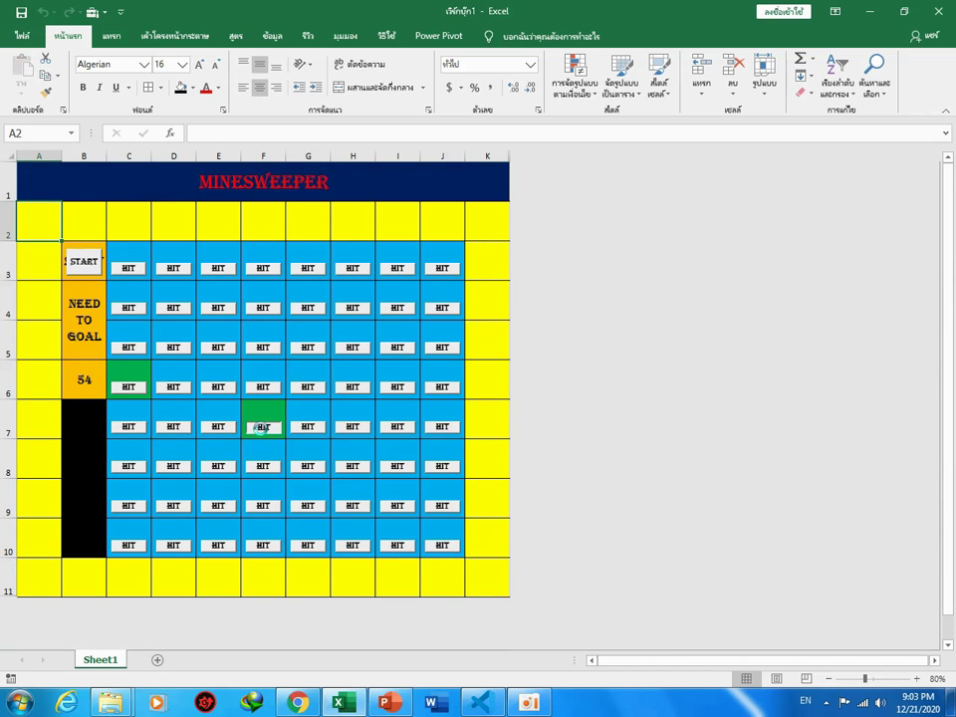
pyautogui.click(262, 427)
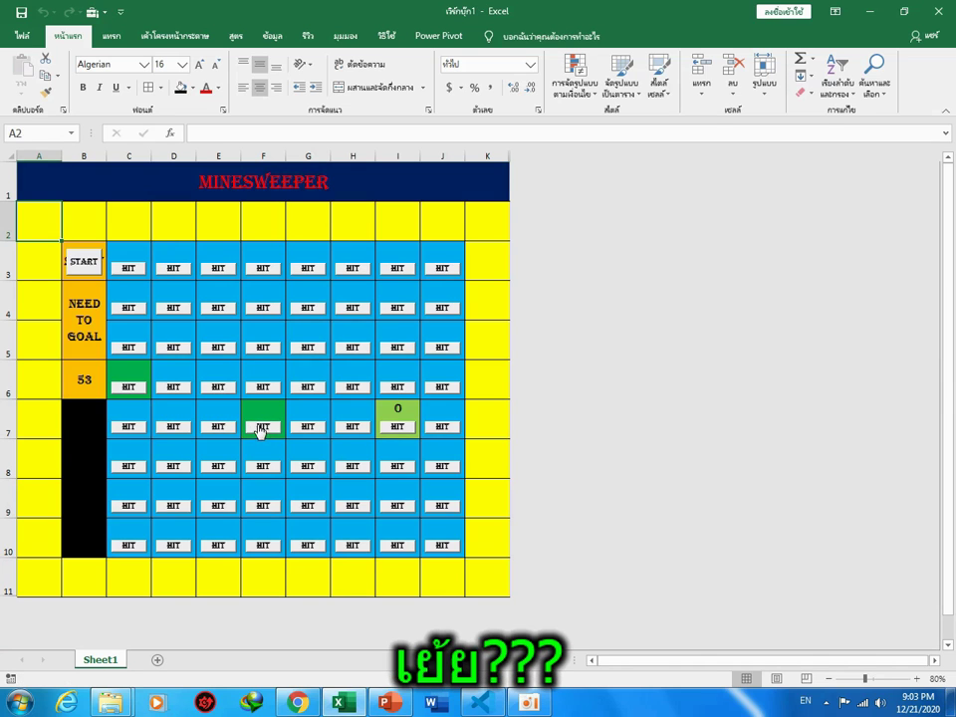
# Confirm the F7 HIT button runs the hito36 macro, closing Assign Macro unchanged.
pyautogui.rightClick(261, 430)
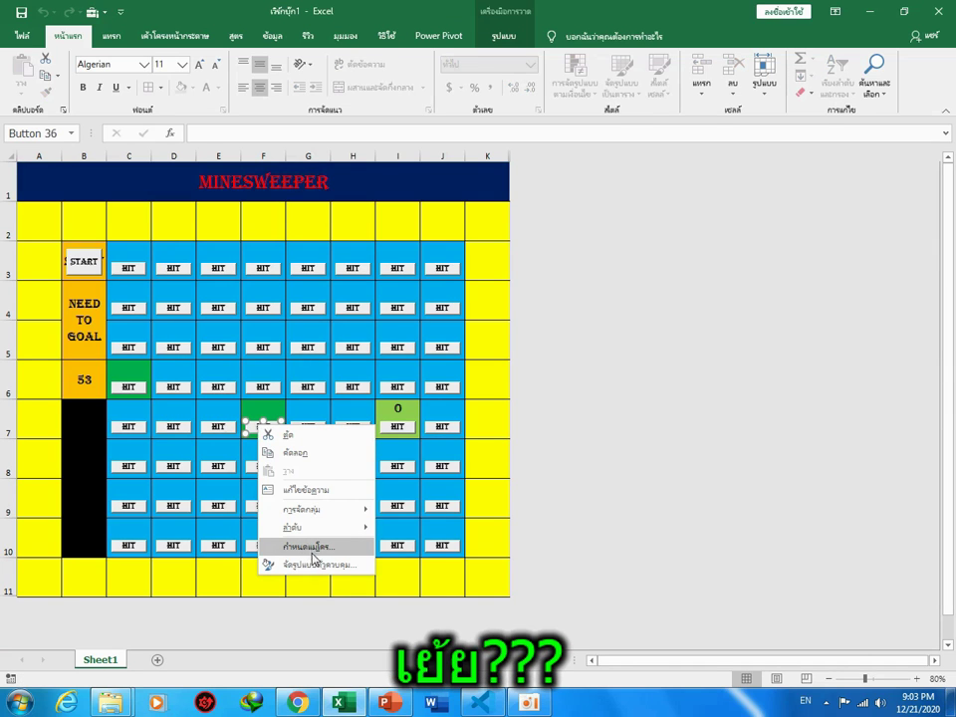
pyautogui.click(319, 548)
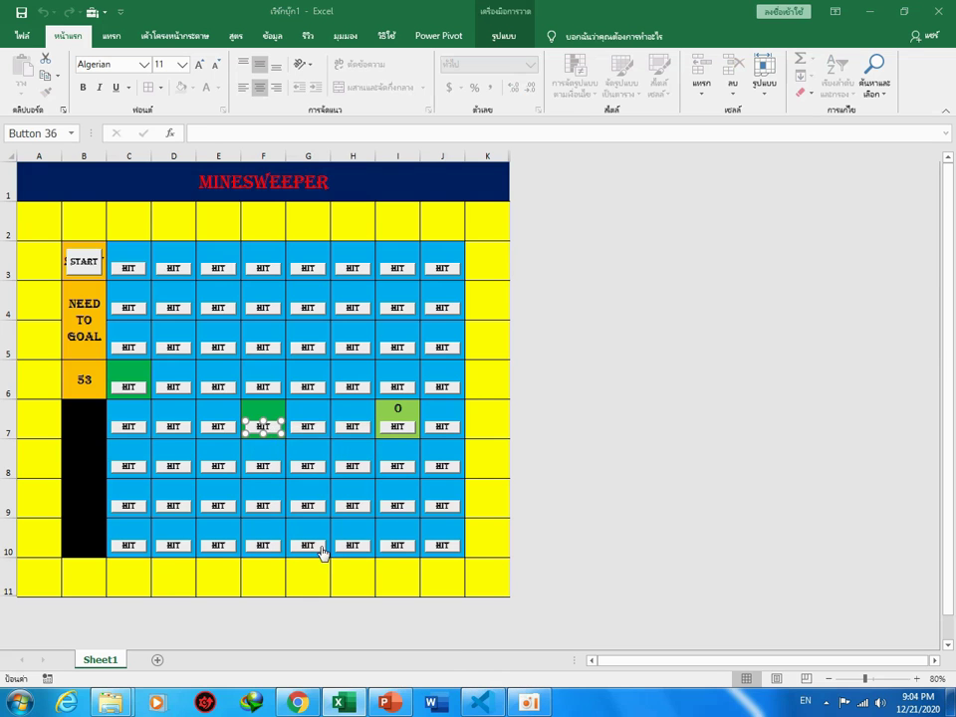
pyautogui.moveTo(289, 421); pyautogui.dragTo(538, 451)
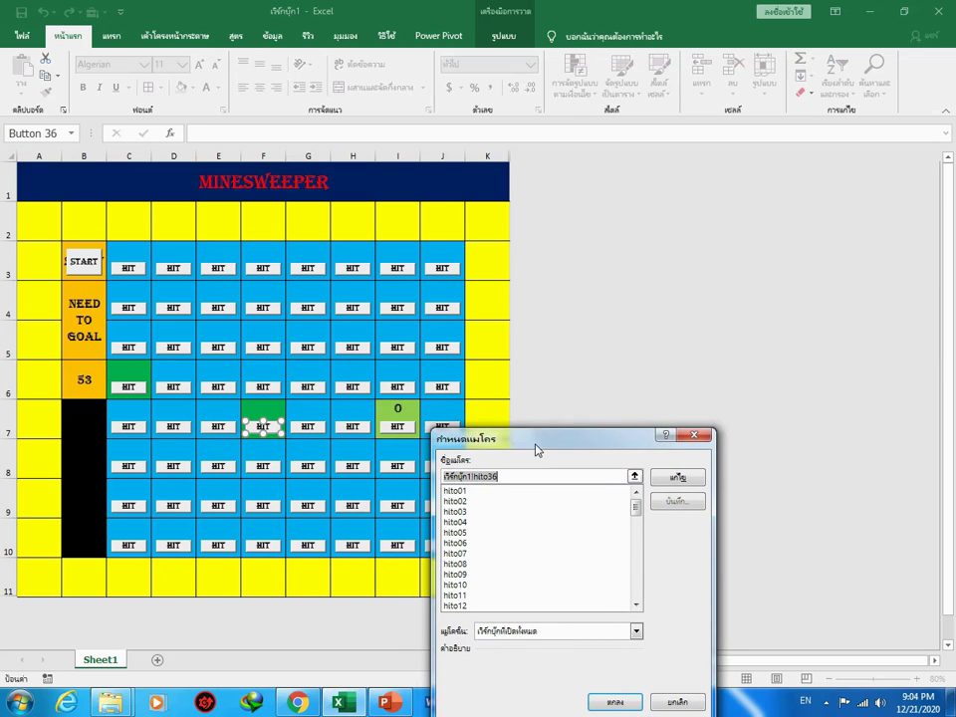
pyautogui.click(695, 437)
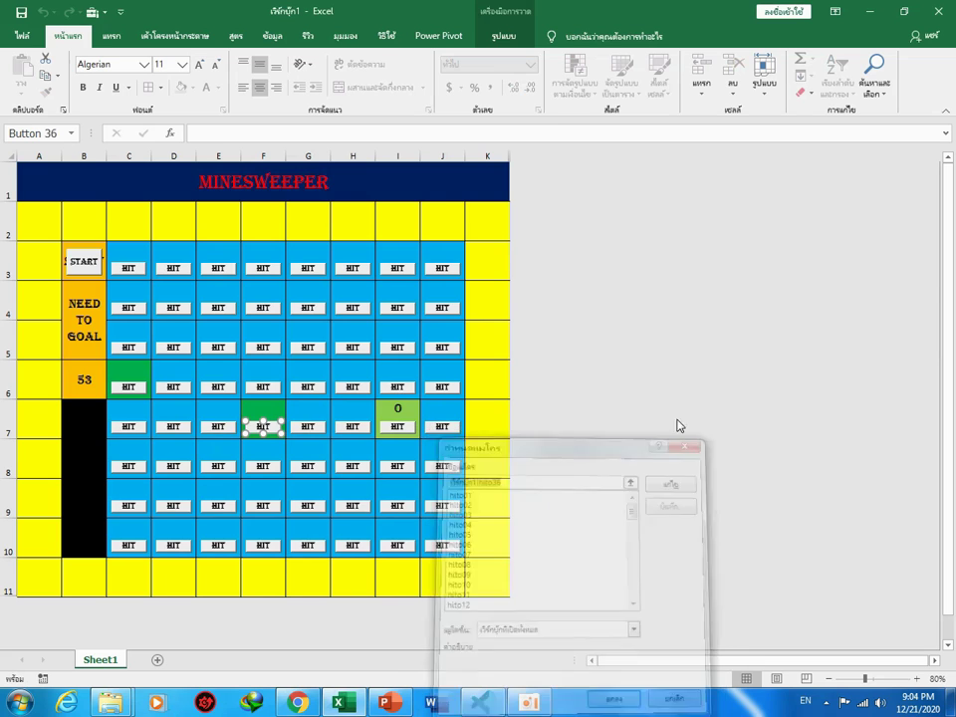
pyautogui.click(487, 157)
# Unhide the helper columns beyond K and inspect the helper grid formulas.
pyautogui.press('Escape')
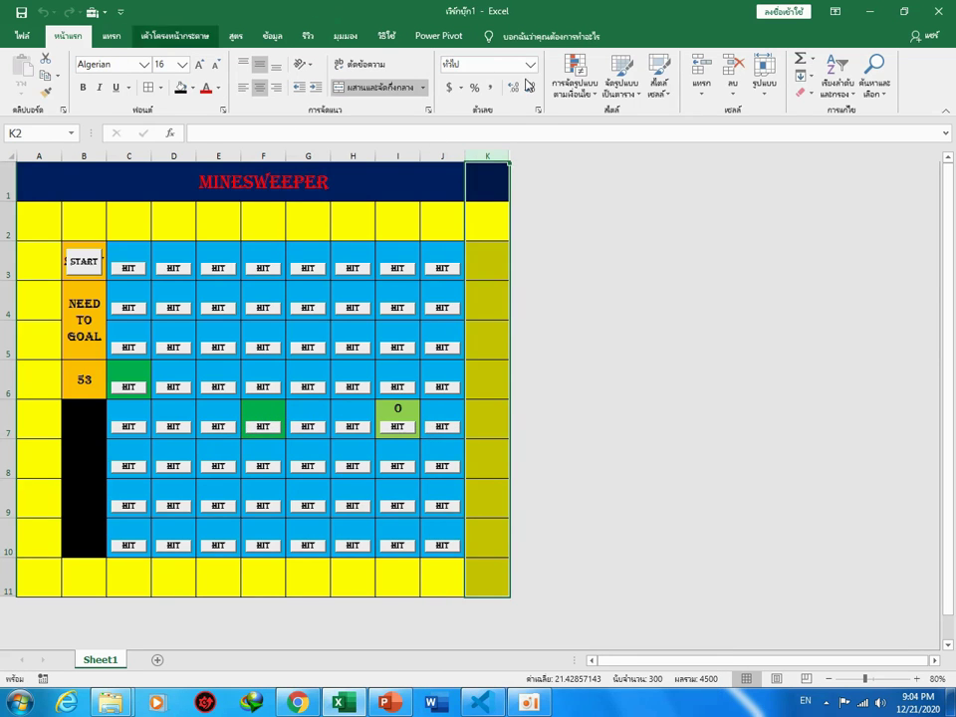
pyautogui.click(765, 84)
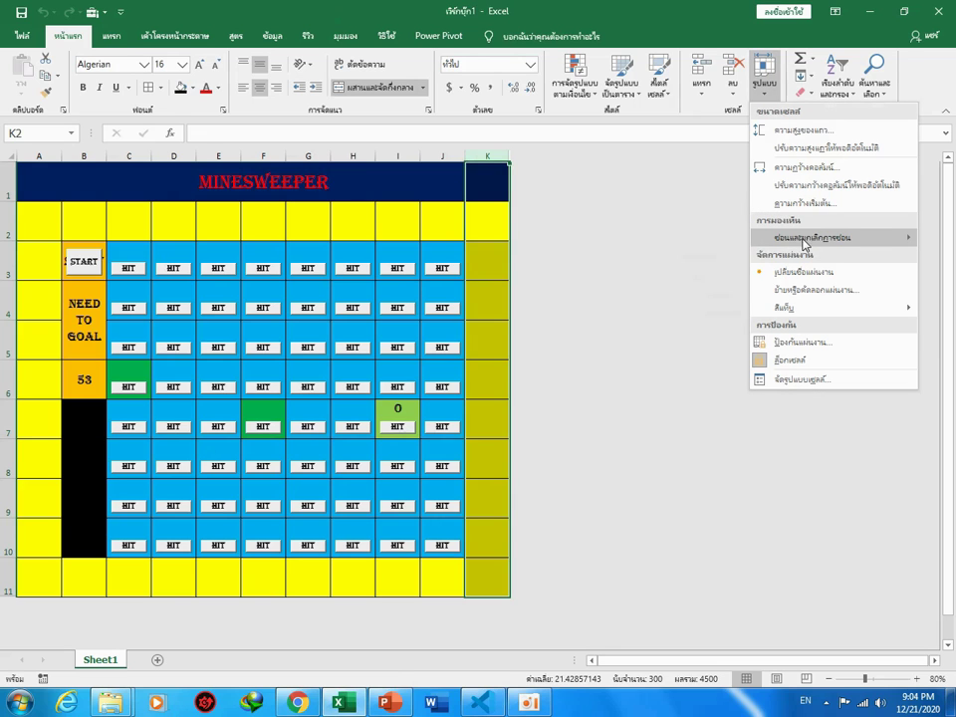
pyautogui.moveTo(804, 242)
pyautogui.click(683, 303)
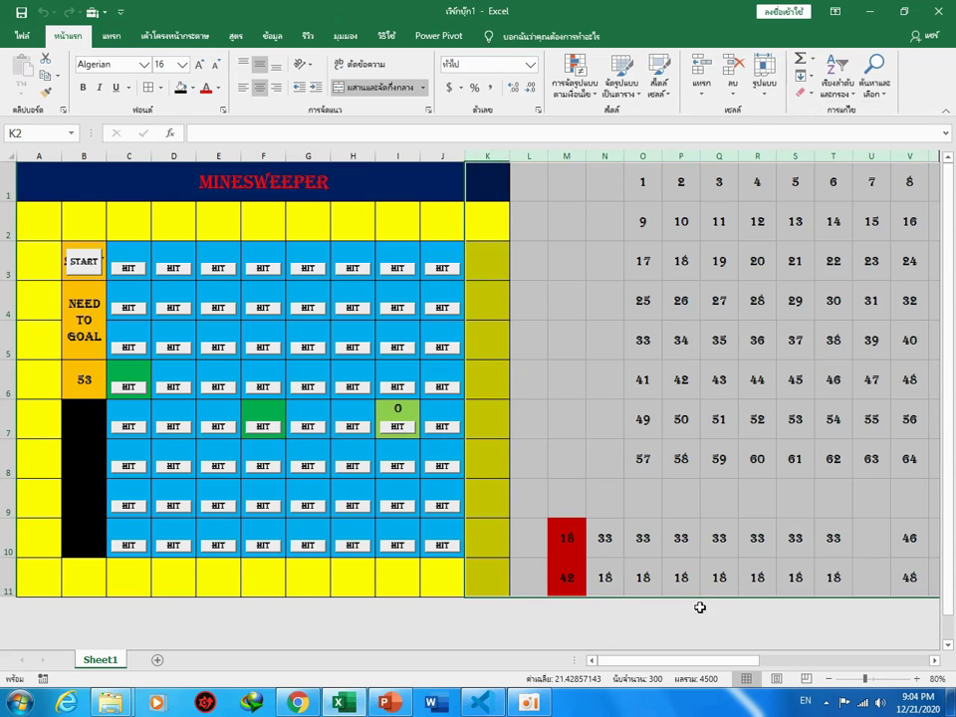
pyautogui.click(672, 538)
pyautogui.moveTo(699, 661)
pyautogui.mouseDown()
pyautogui.moveTo(709, 673)
pyautogui.moveTo(872, 660)
pyautogui.mouseUp()
pyautogui.click(719, 342)
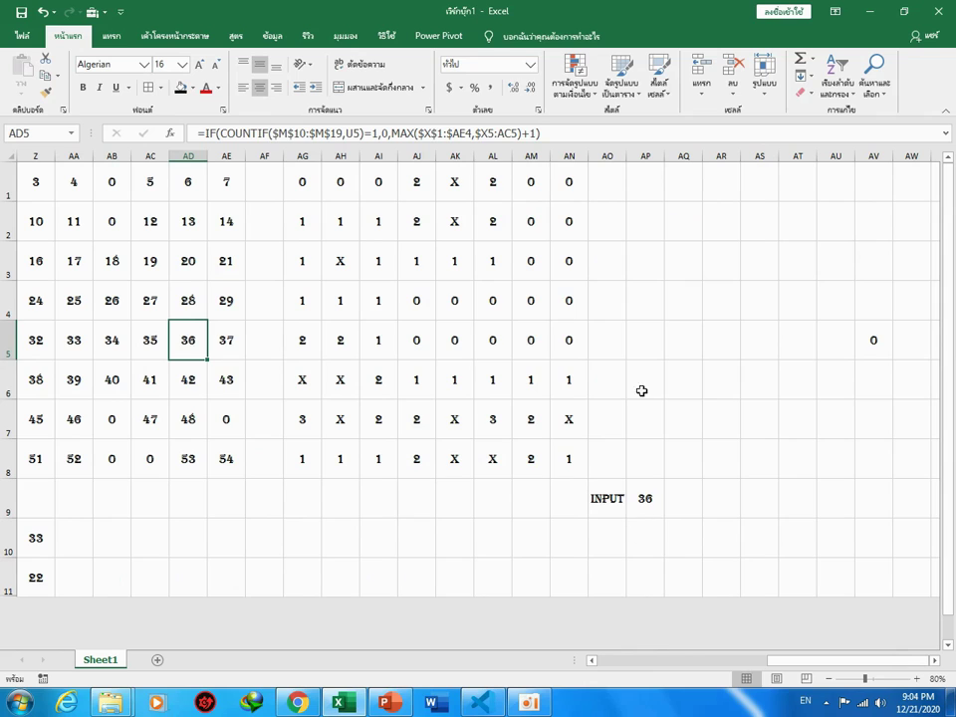
# Change AP1's formula to reference O1 instead of X1 and fill it across AP1:AW8.
pyautogui.click(647, 186)
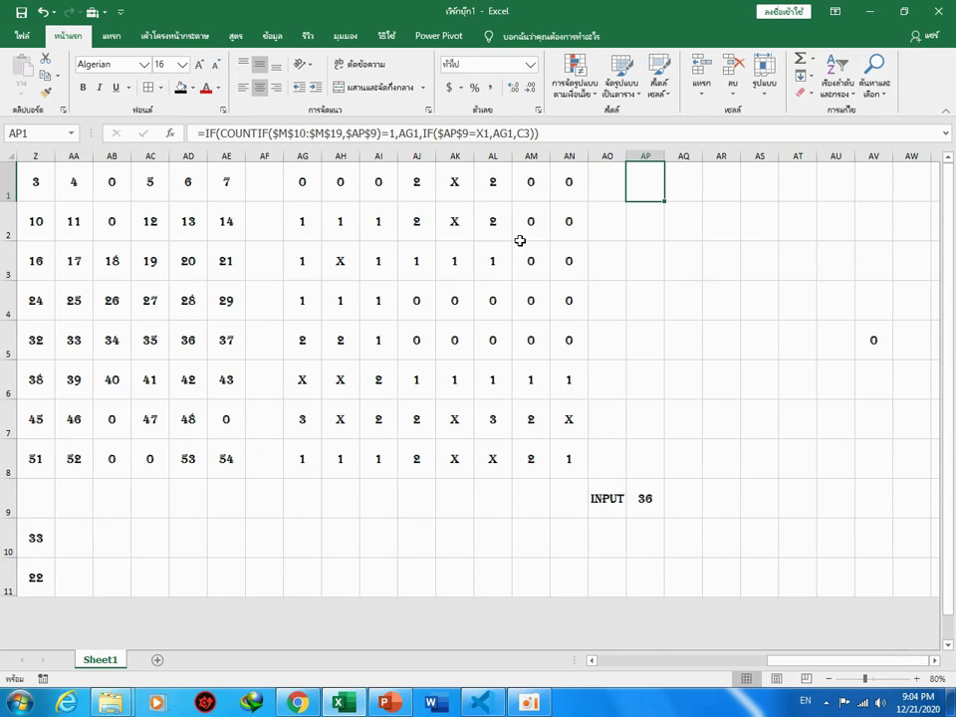
pyautogui.click(459, 127)
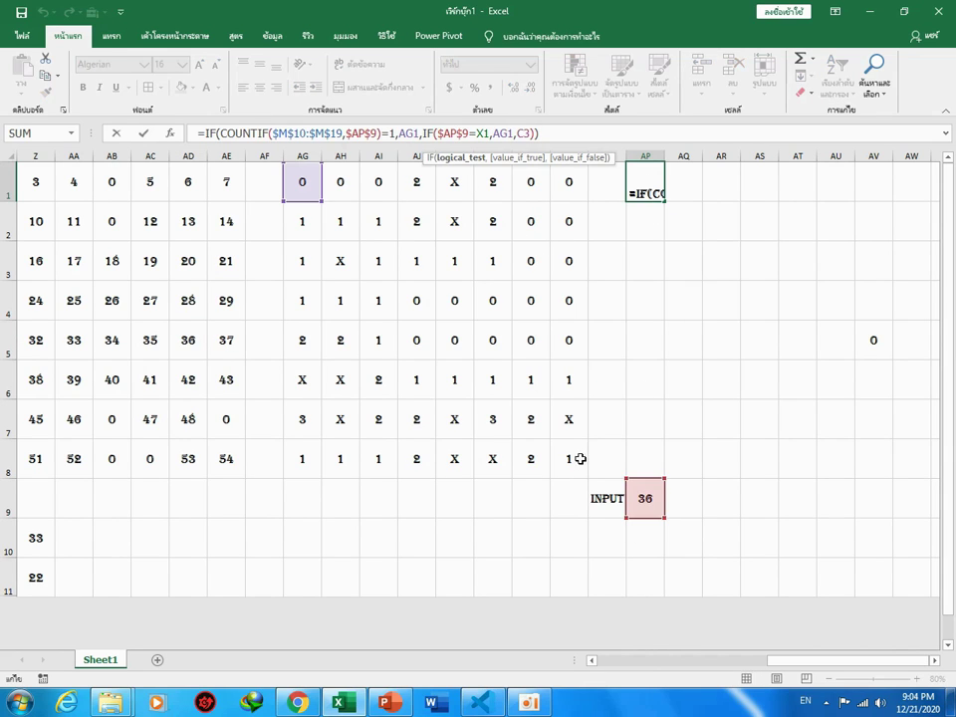
pyautogui.moveTo(779, 660); pyautogui.dragTo(670, 640)
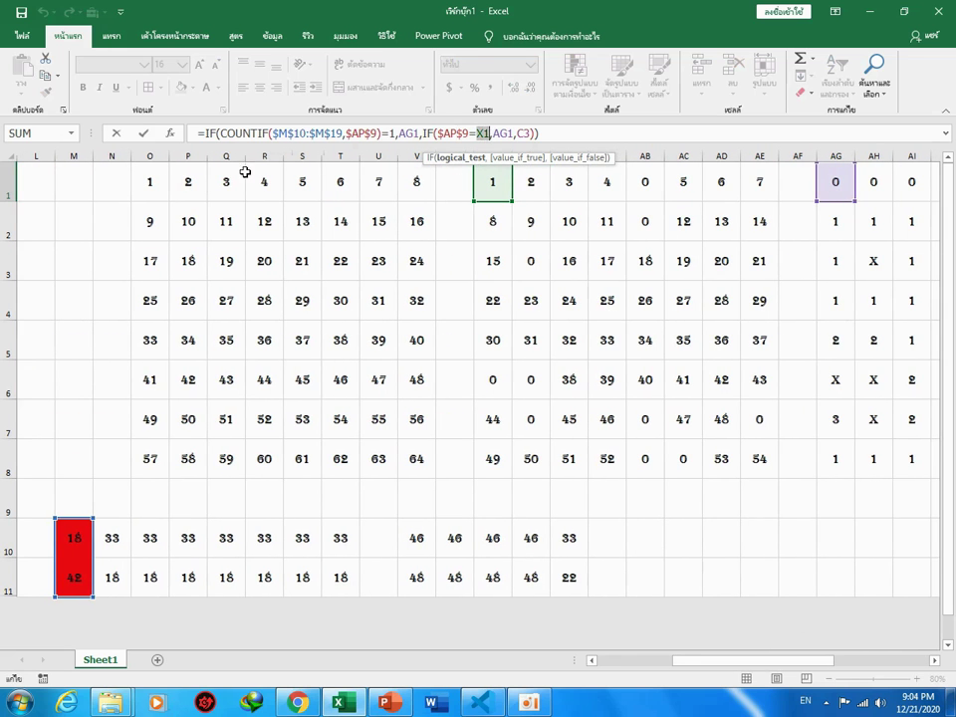
pyautogui.click(159, 183)
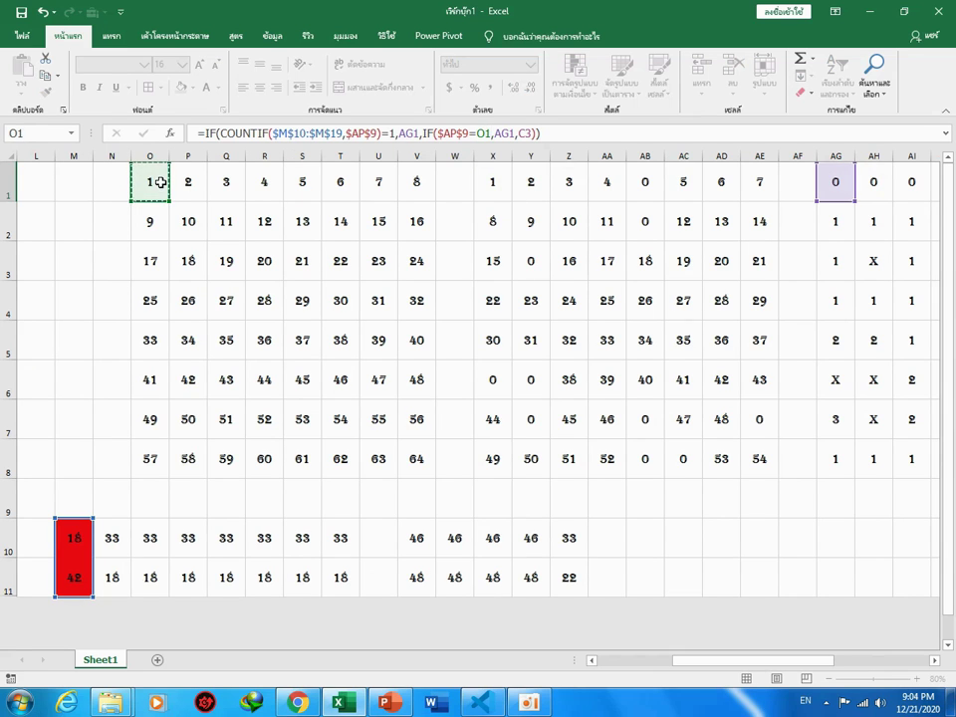
pyautogui.press('Return')
pyautogui.moveTo(805, 663); pyautogui.dragTo(853, 663)
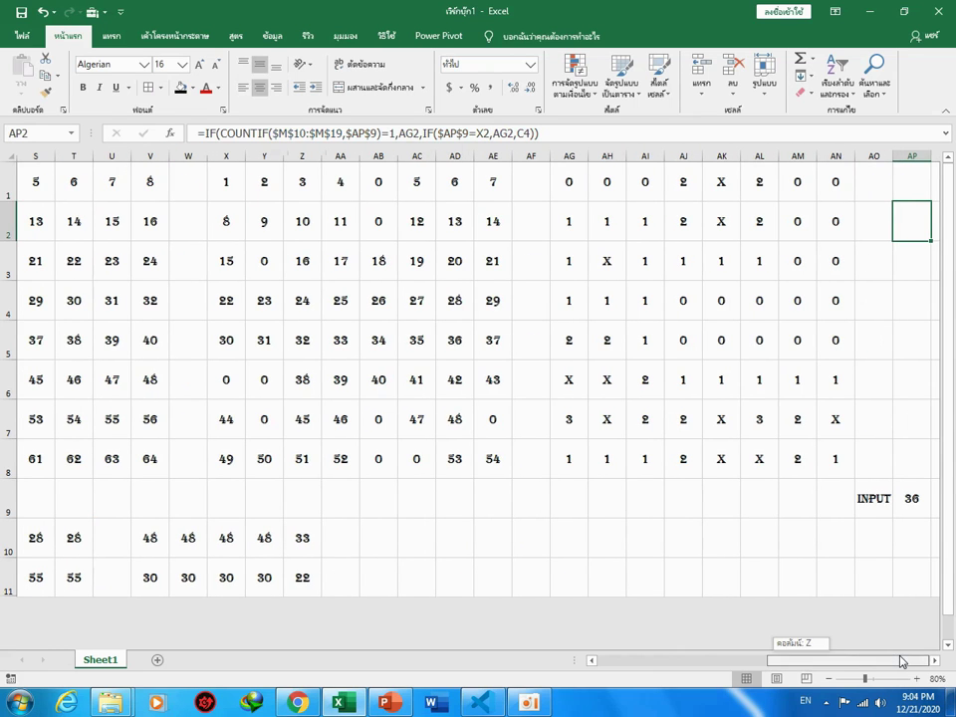
pyautogui.click(657, 191)
pyautogui.moveTo(662, 203)
pyautogui.mouseDown()
pyautogui.moveTo(924, 204)
pyautogui.moveTo(898, 493)
pyautogui.mouseUp()
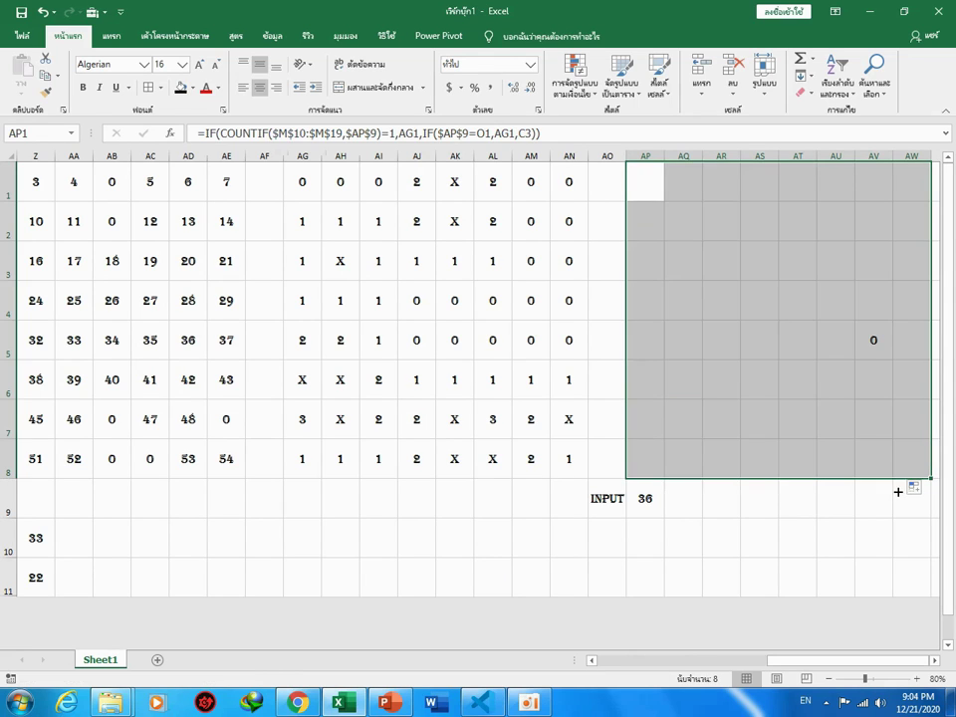
pyautogui.click(849, 523)
pyautogui.moveTo(815, 659)
pyautogui.mouseDown()
pyautogui.moveTo(745, 670)
pyautogui.moveTo(533, 289)
pyautogui.moveTo(390, 180)
pyautogui.mouseUp()
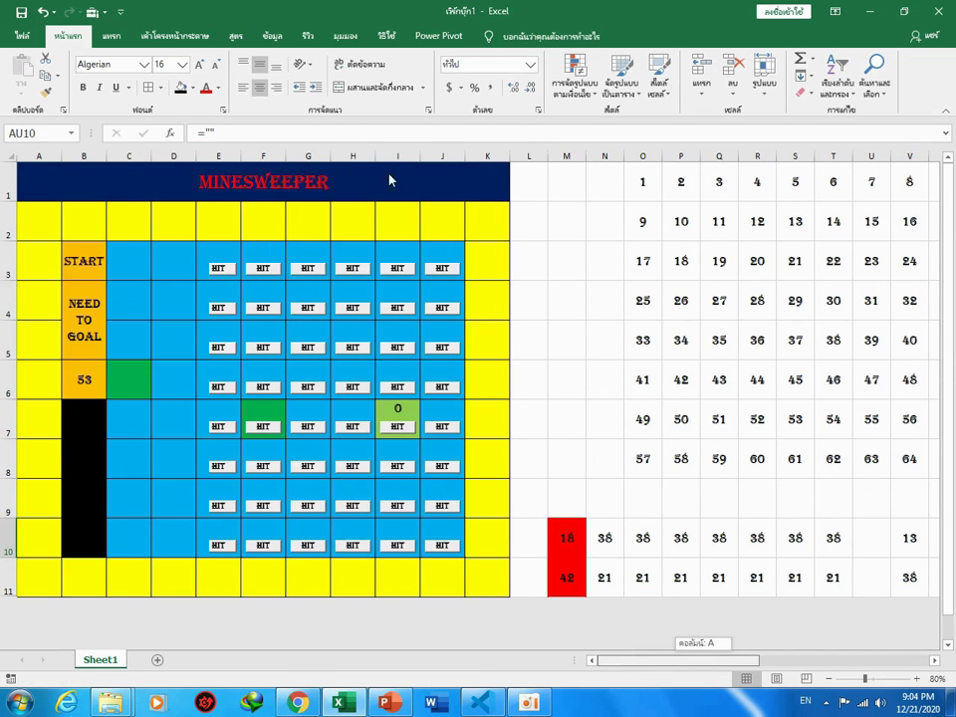
# Hide the helper columns again, from L to the end of the sheet.
pyautogui.click(526, 154)
pyautogui.hotkey('shift', 'Right')
pyautogui.hotkey('shift', 'Right')
pyautogui.hotkey('shift', 'Right')
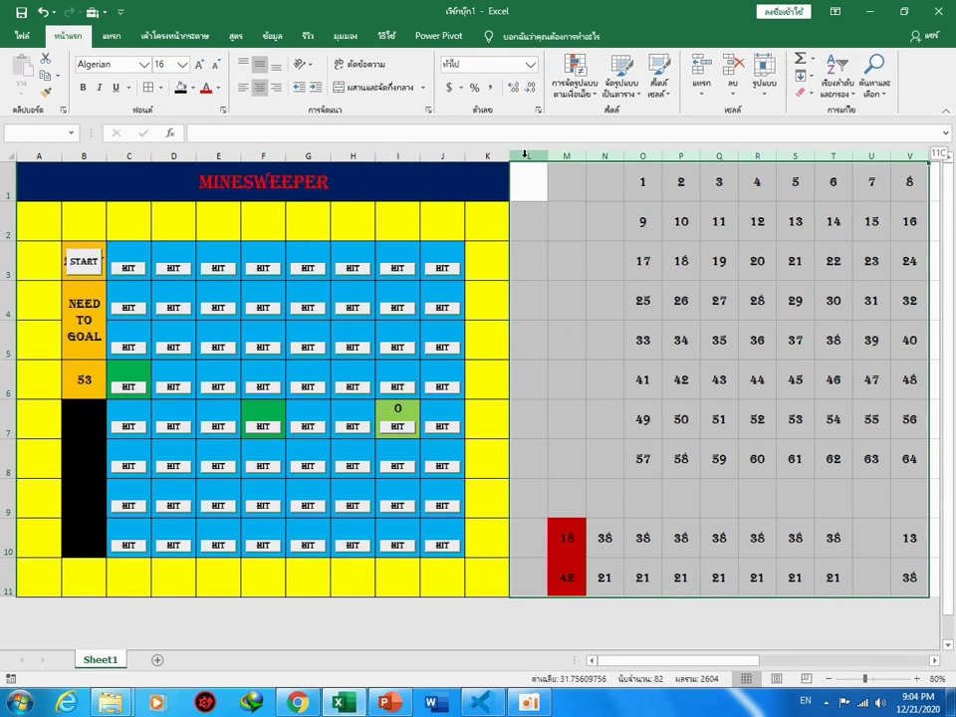
pyautogui.hotkey('ctrl', 'shift', 'Right')
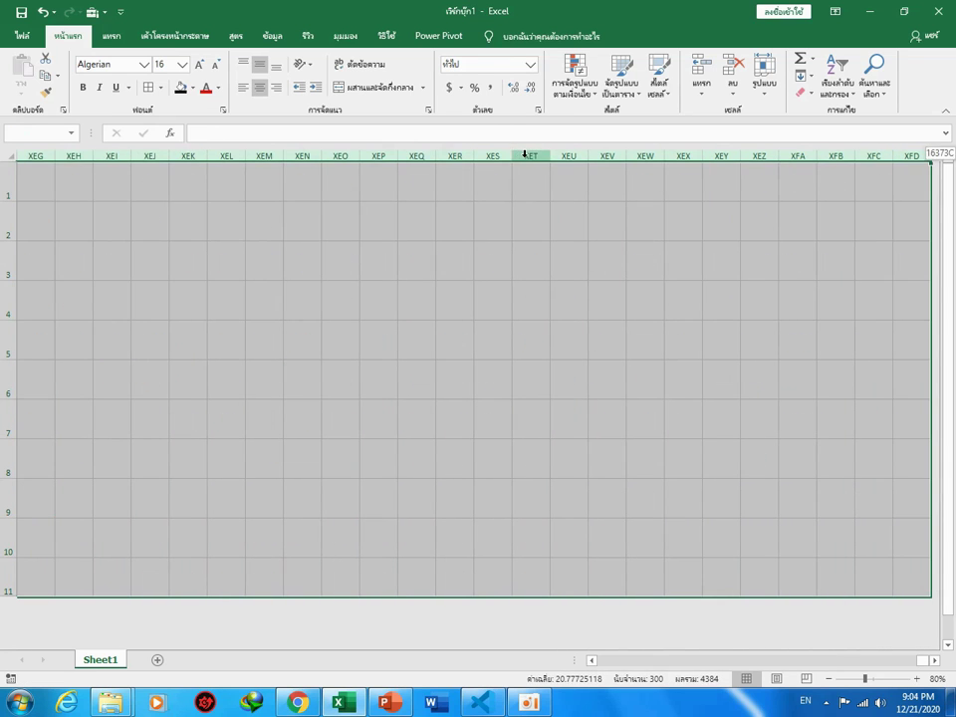
pyautogui.click(759, 91)
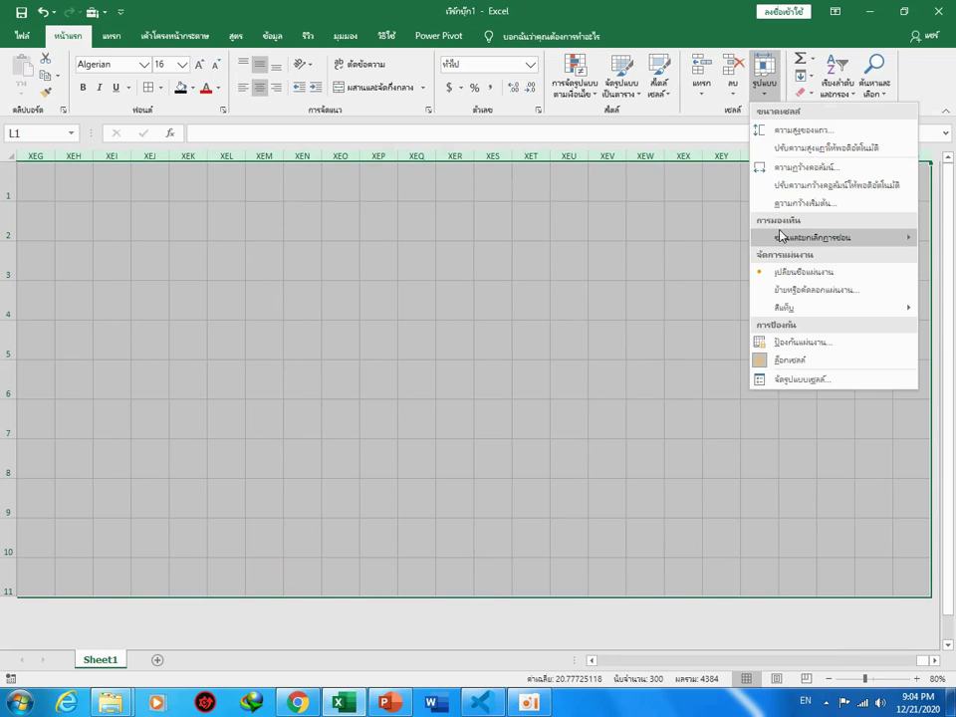
pyautogui.moveTo(777, 236)
pyautogui.click(713, 257)
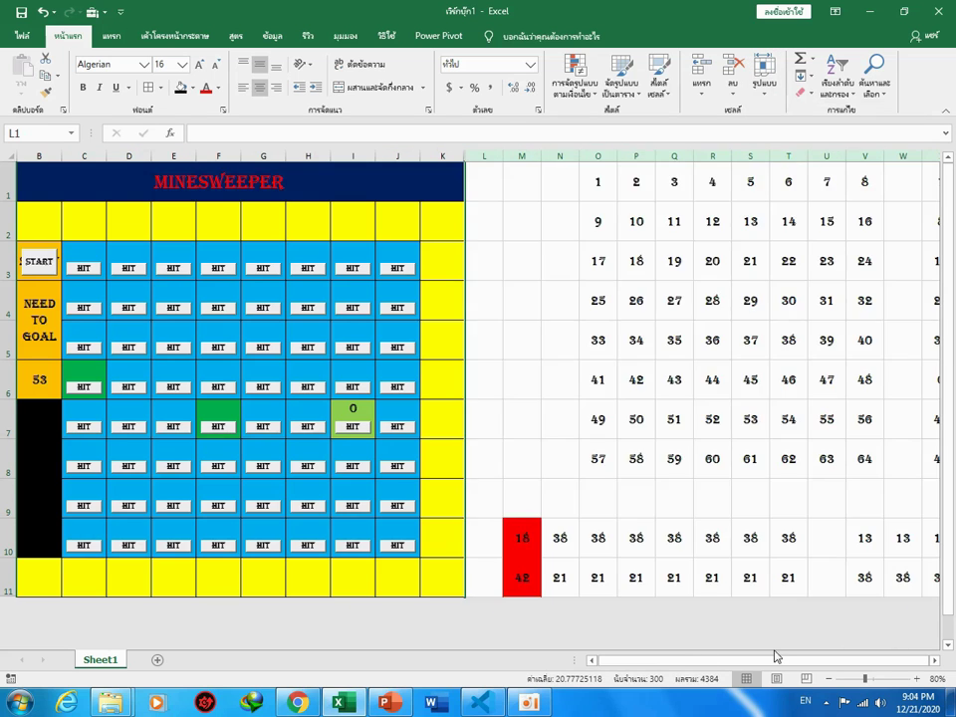
pyautogui.click(591, 660)
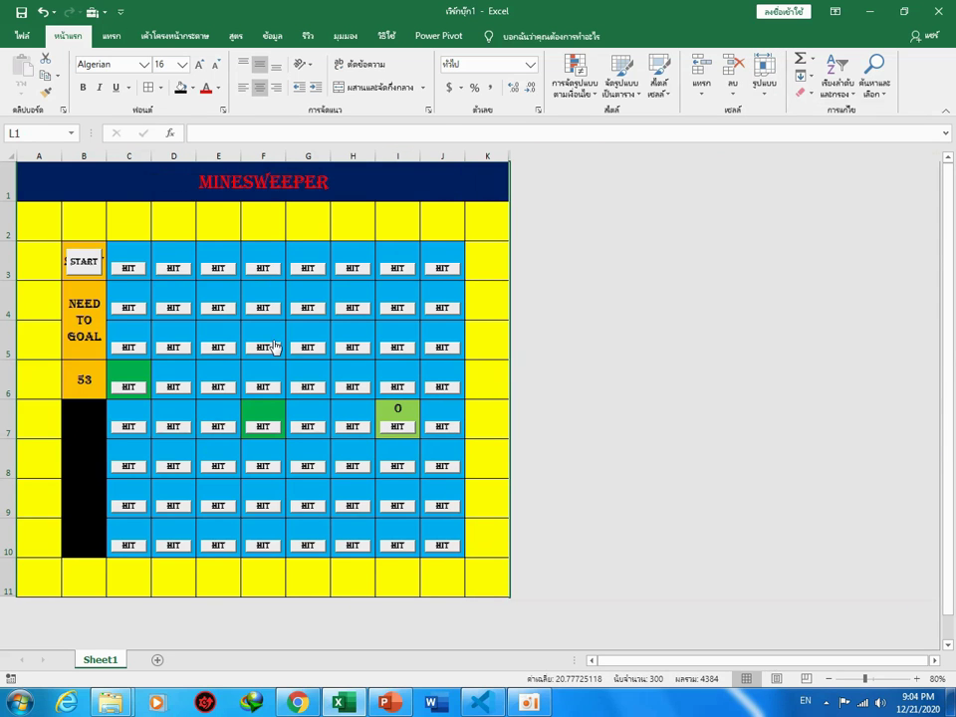
# Start a new round and hit E9 and J10, checking values around D8:F10.
pyautogui.click(84, 244)
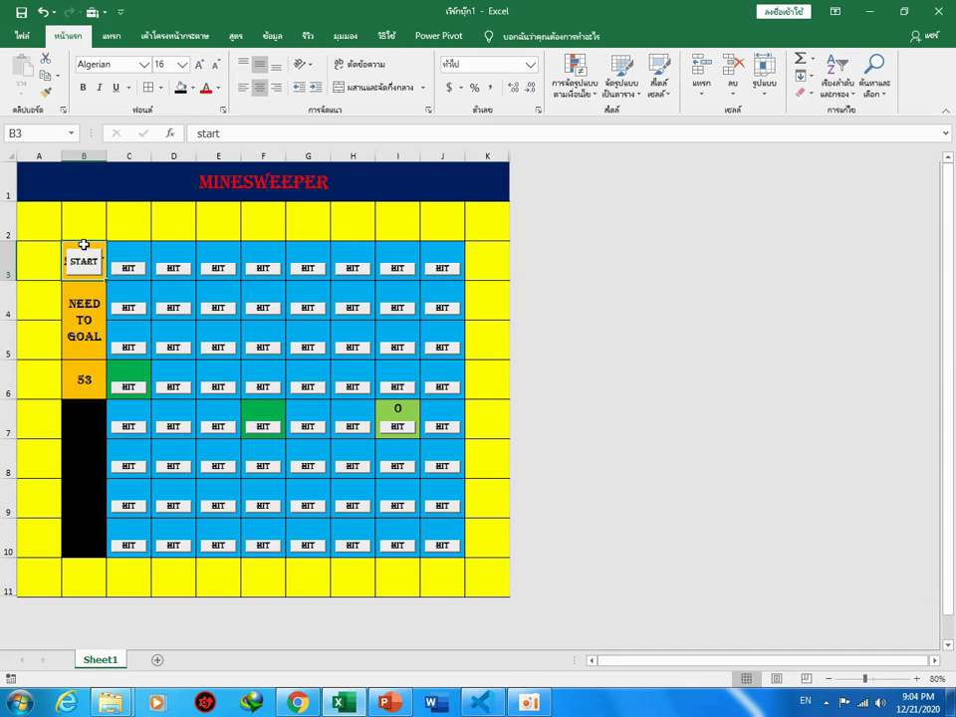
pyautogui.click(85, 264)
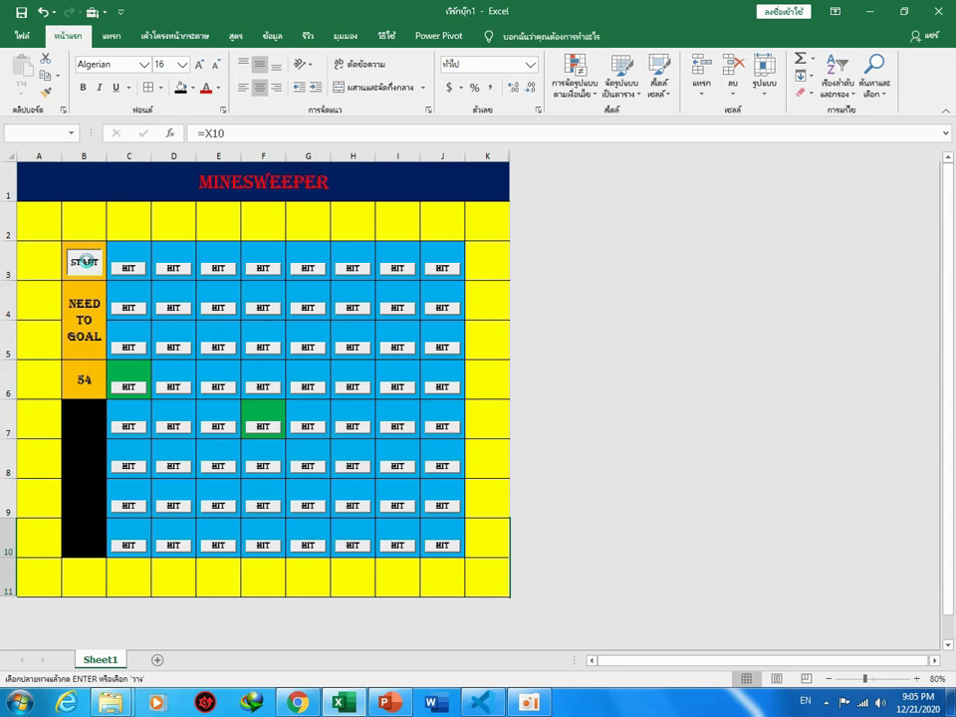
pyautogui.click(219, 506)
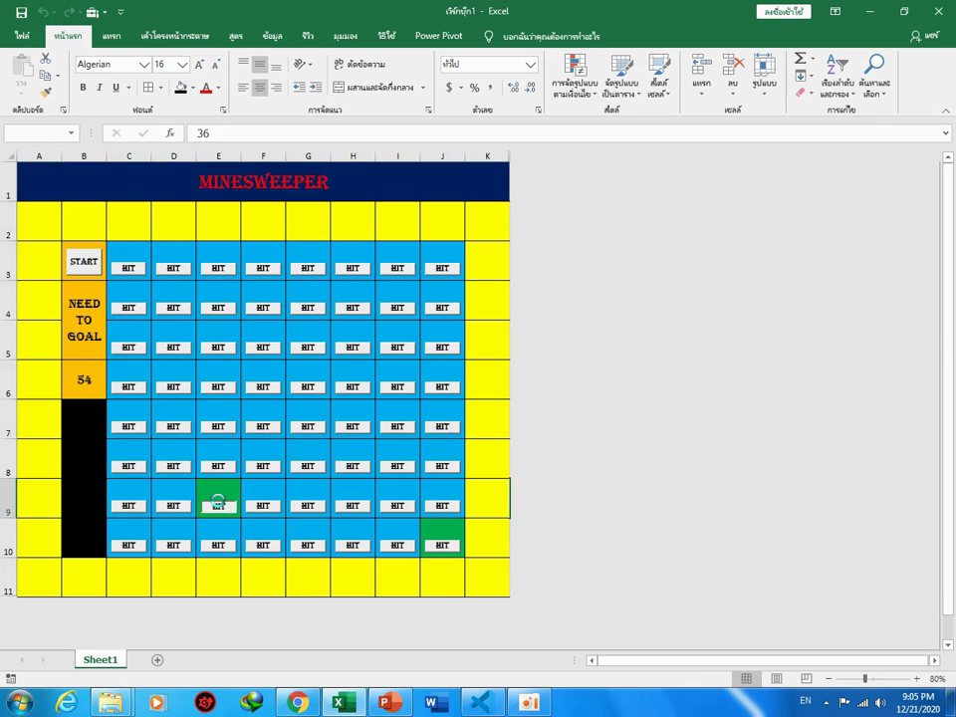
pyautogui.click(441, 546)
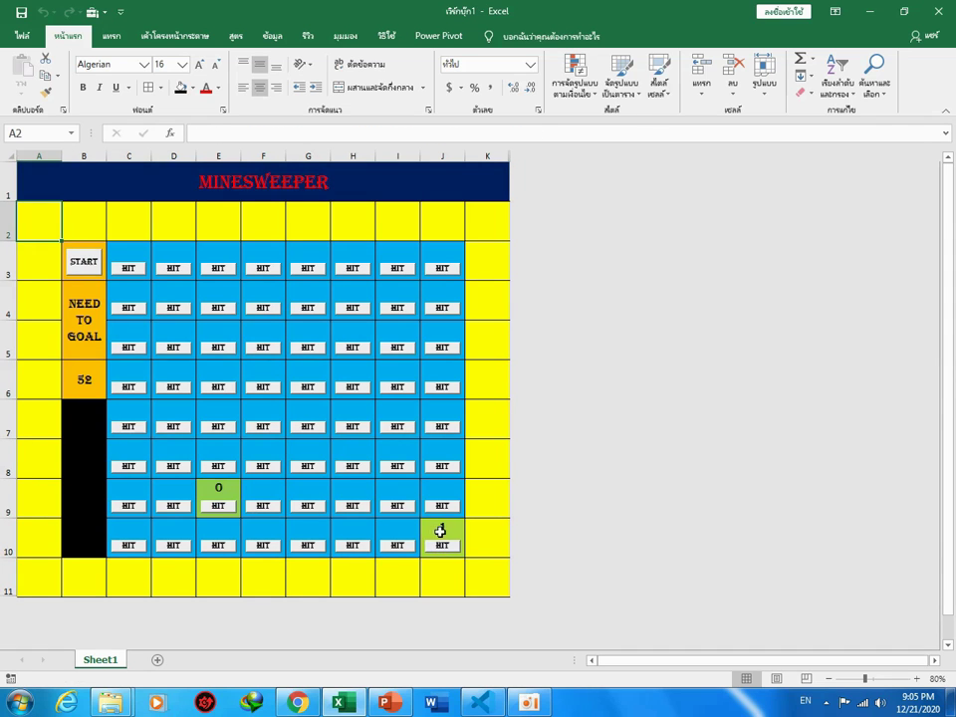
pyautogui.click(220, 489)
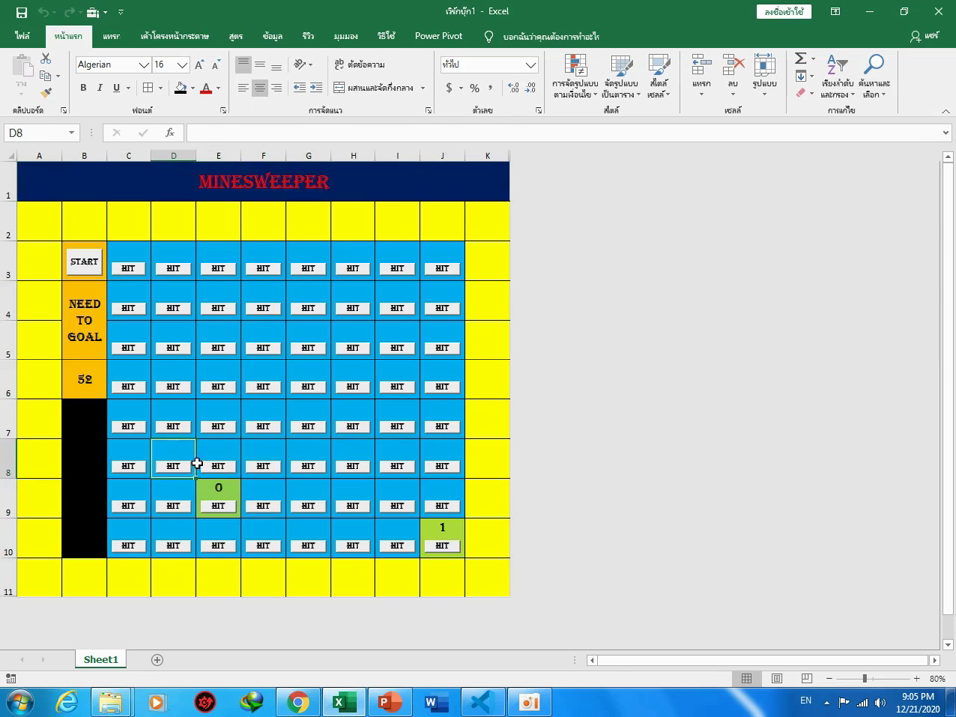
pyautogui.moveTo(200, 456); pyautogui.dragTo(263, 535)
# Reveal squares C8 through F10 on the lower board.
pyautogui.click(175, 466)
pyautogui.click(253, 465)
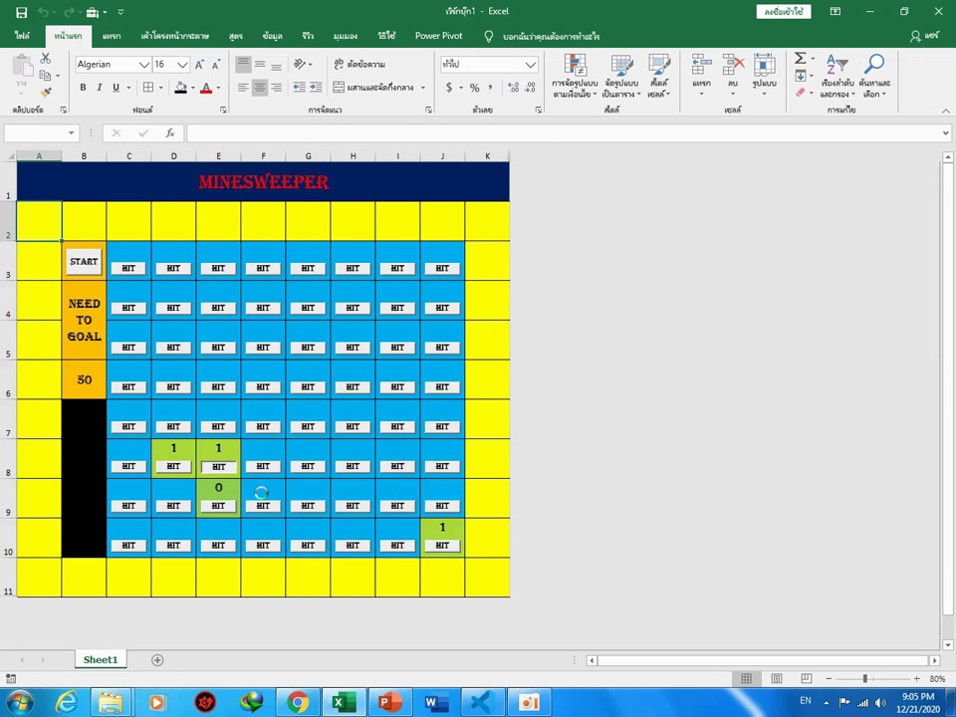
pyautogui.click(261, 543)
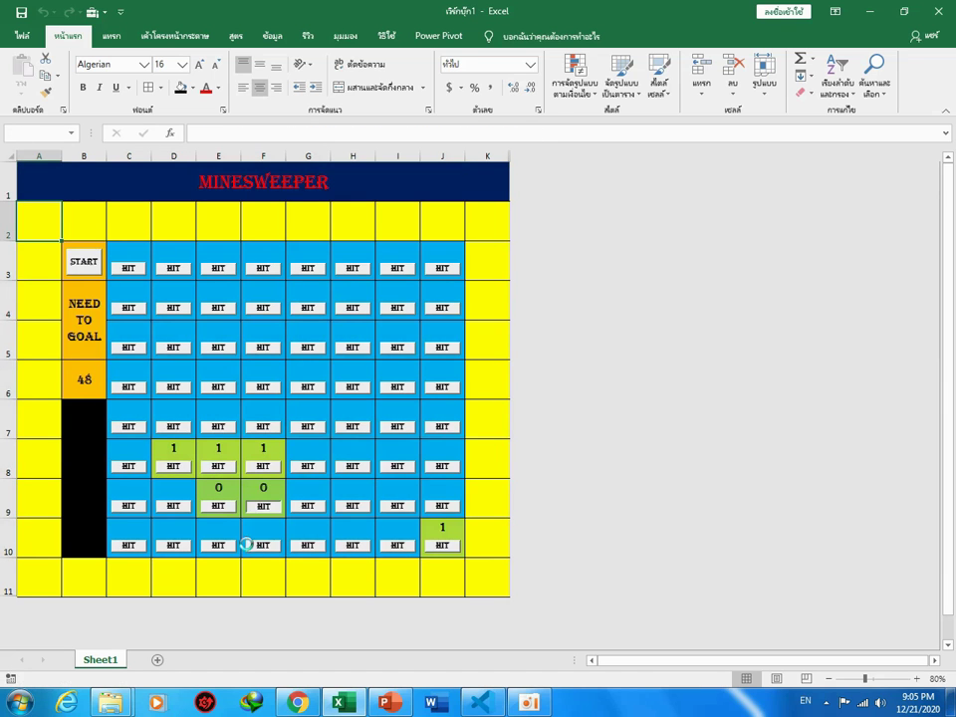
pyautogui.click(263, 506)
pyautogui.click(177, 545)
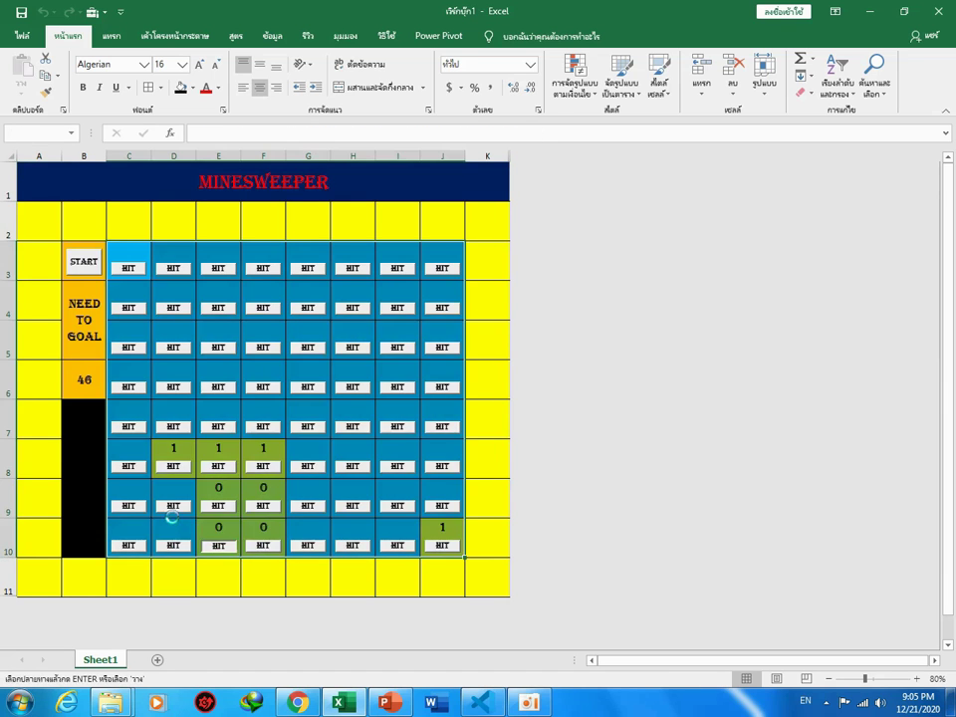
pyautogui.click(171, 506)
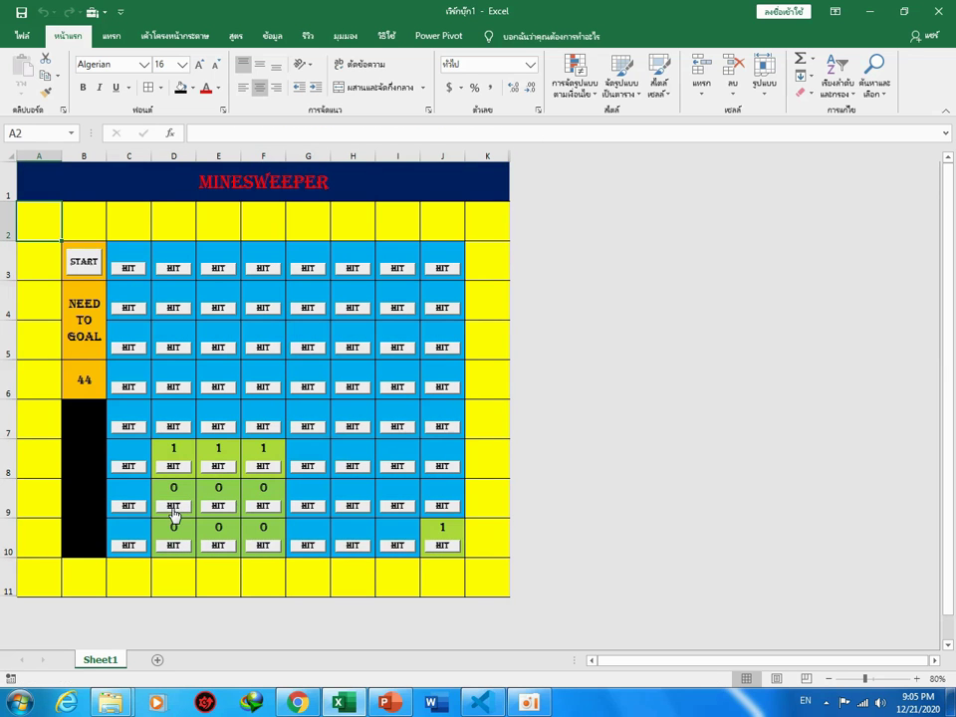
pyautogui.click(129, 547)
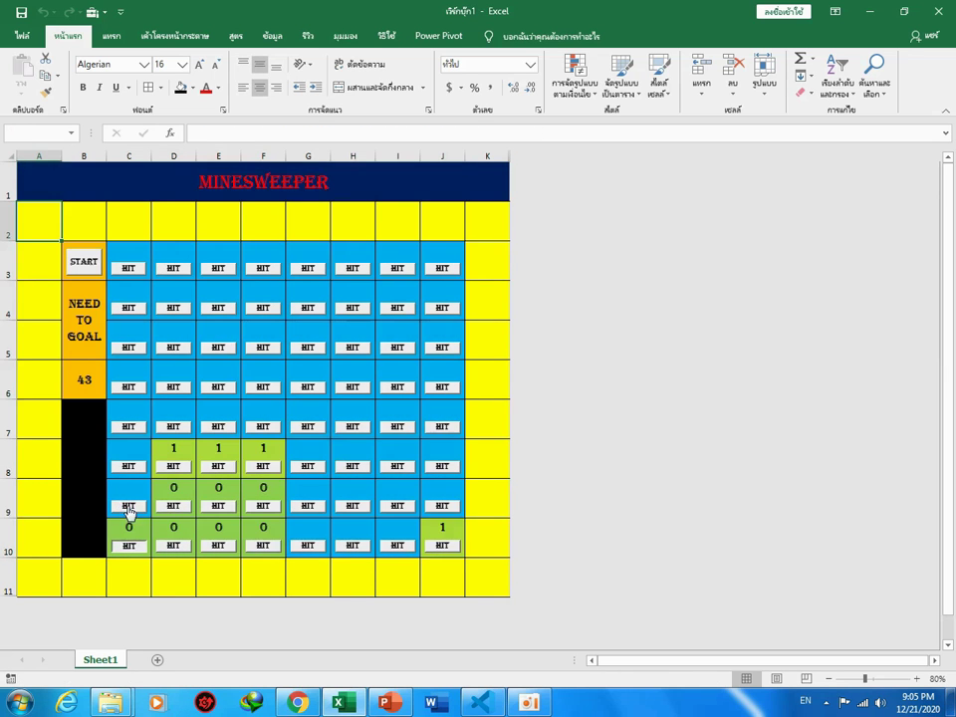
pyautogui.click(127, 506)
pyautogui.click(128, 465)
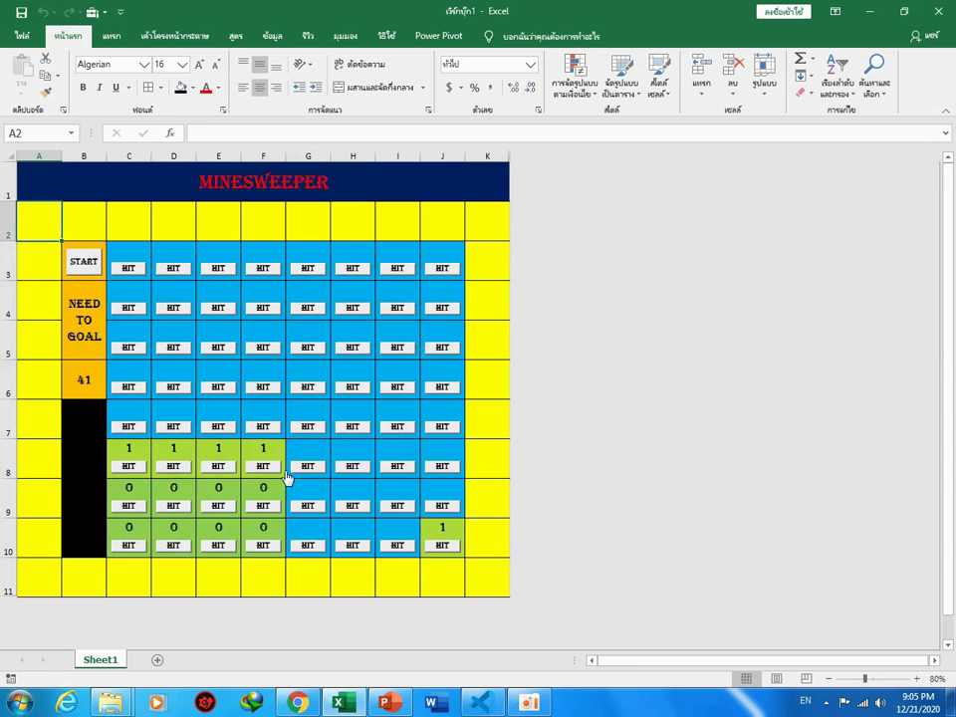
# Reveal squares G8 through I10 on the lower board.
pyautogui.click(302, 465)
pyautogui.click(308, 504)
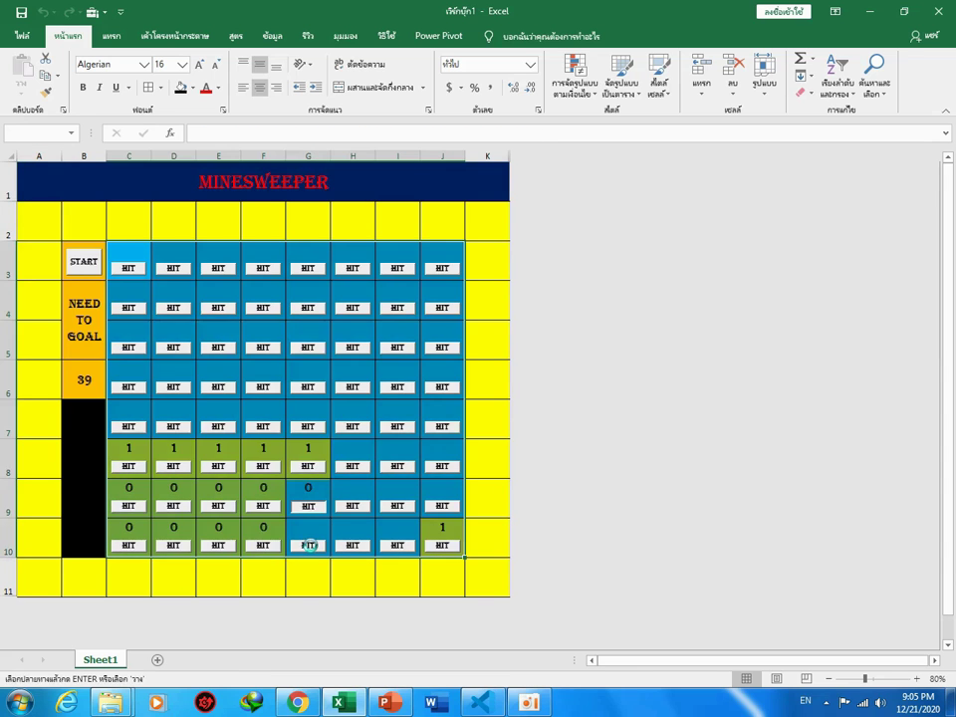
pyautogui.click(310, 546)
pyautogui.click(354, 546)
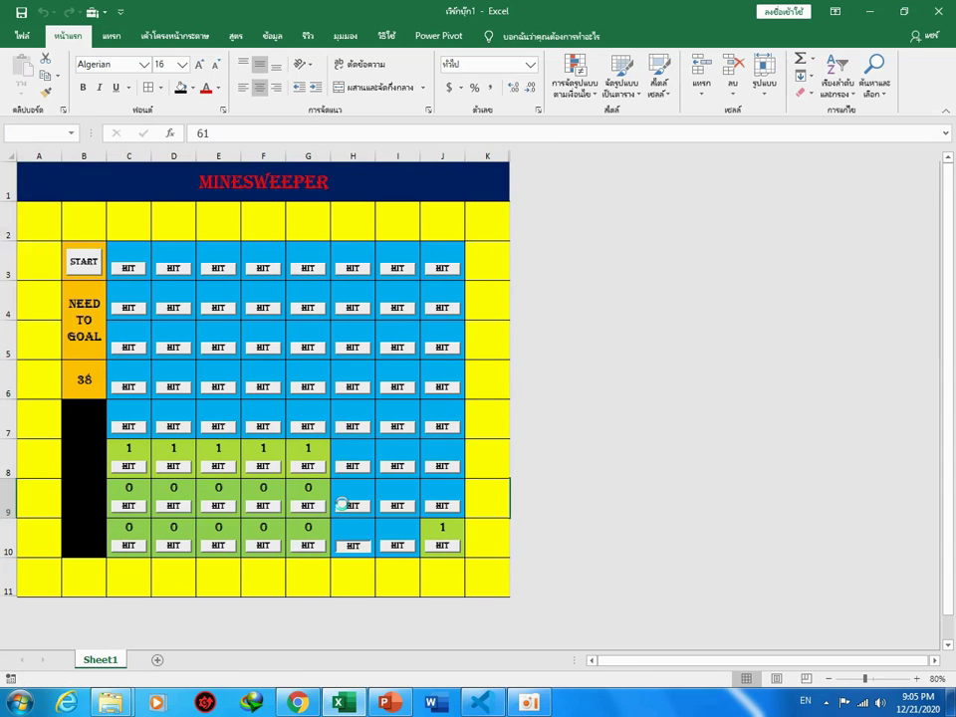
pyautogui.click(349, 502)
pyautogui.click(351, 465)
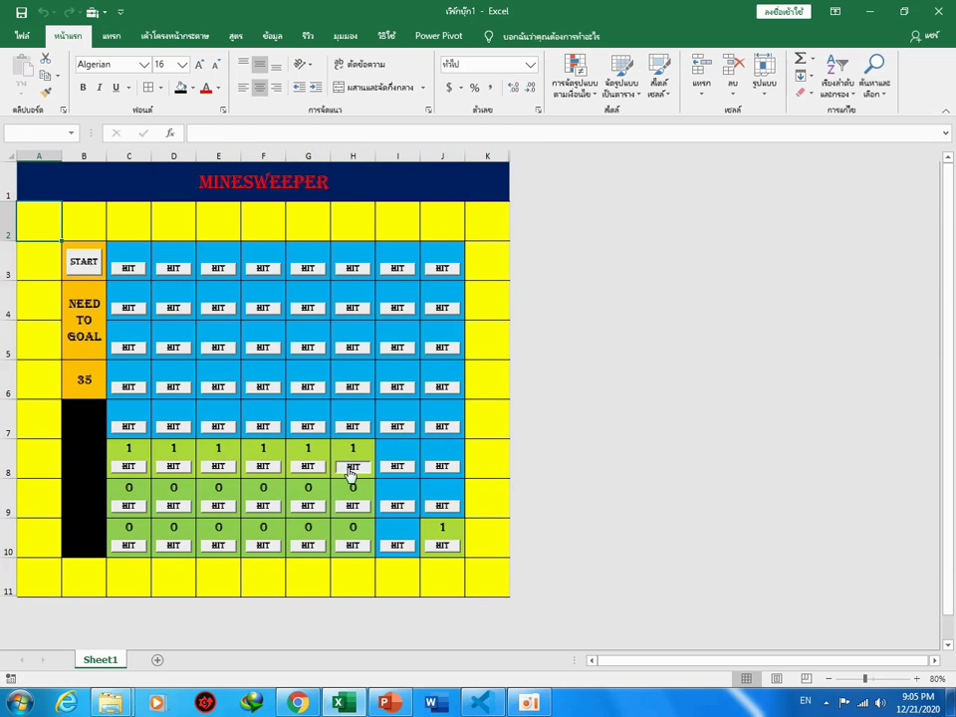
pyautogui.click(395, 544)
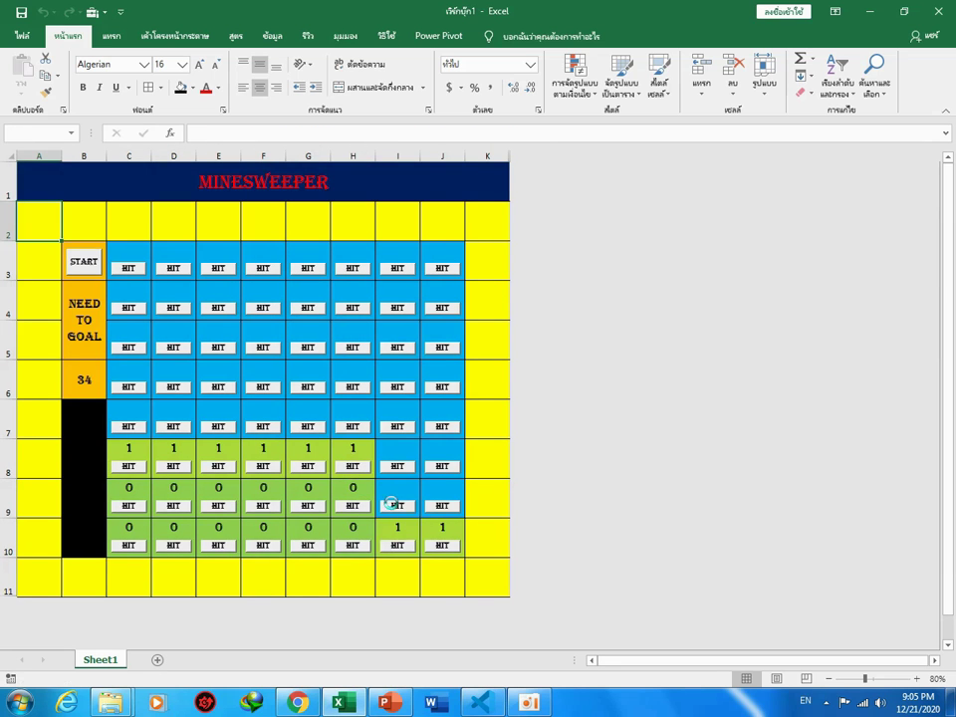
pyautogui.click(396, 505)
pyautogui.click(393, 465)
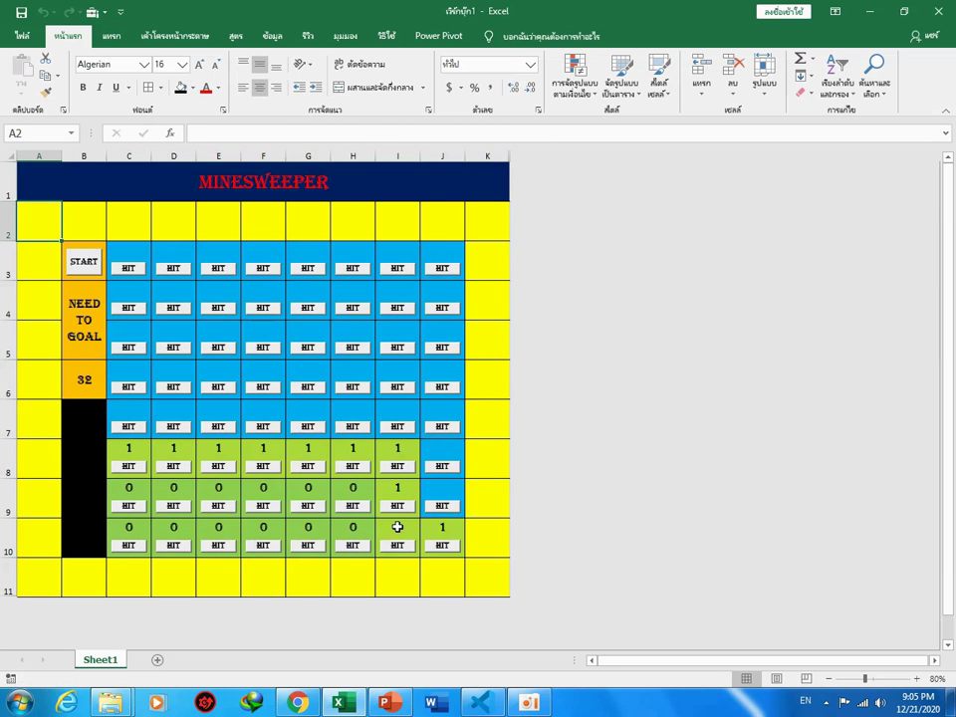
# Check the values near H7:J9, then reveal H7, I7, J7 and J8.
pyautogui.click(406, 530)
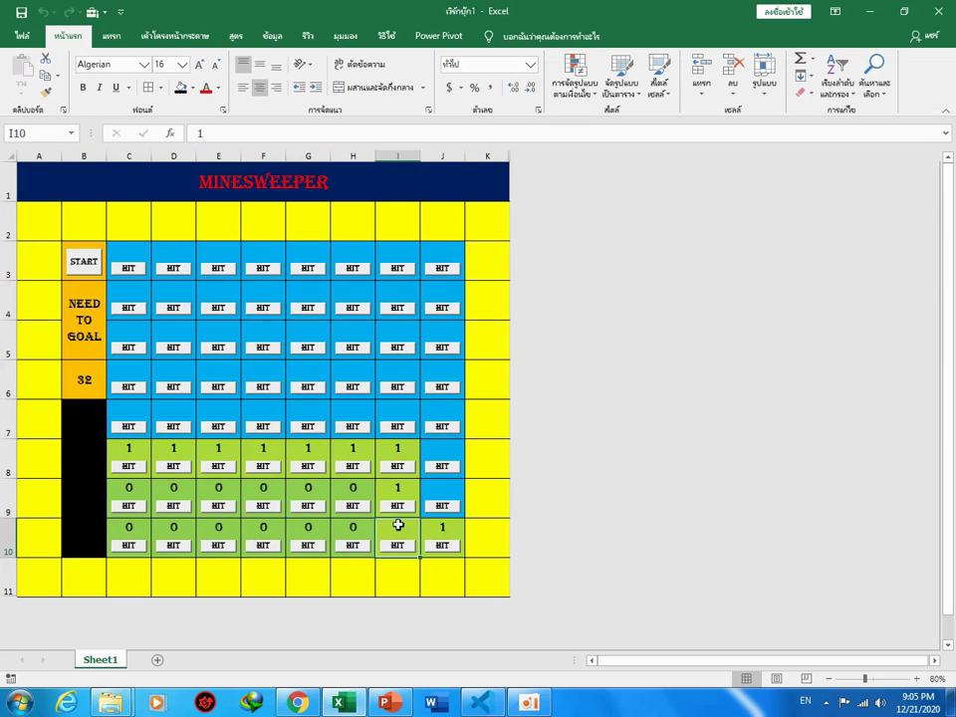
pyautogui.click(428, 490)
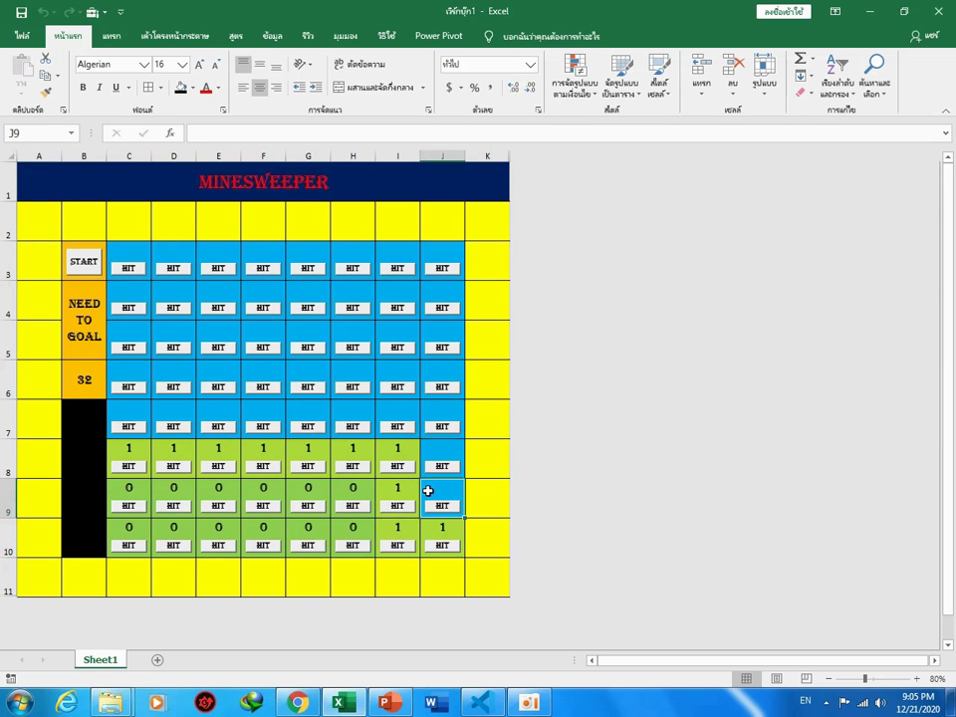
pyautogui.click(400, 449)
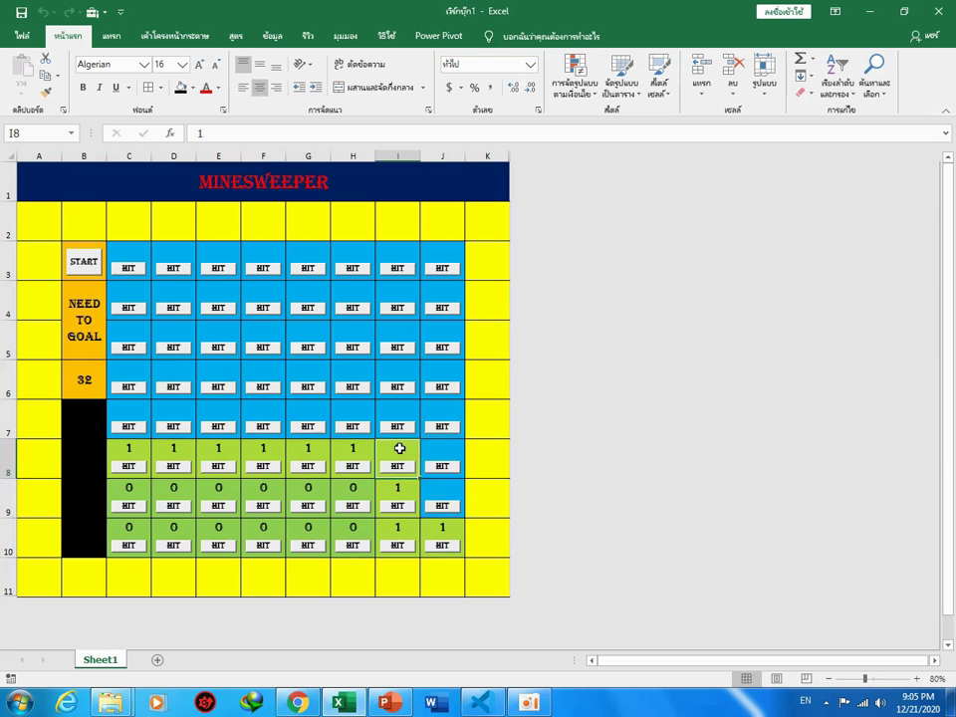
pyautogui.moveTo(356, 419); pyautogui.dragTo(435, 494)
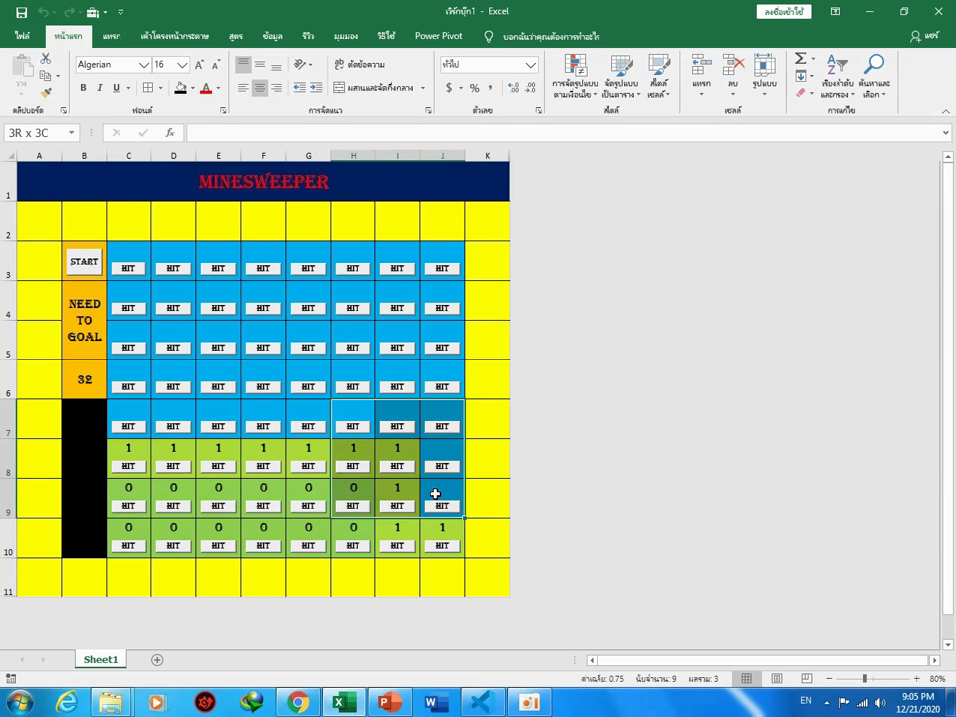
pyautogui.click(398, 426)
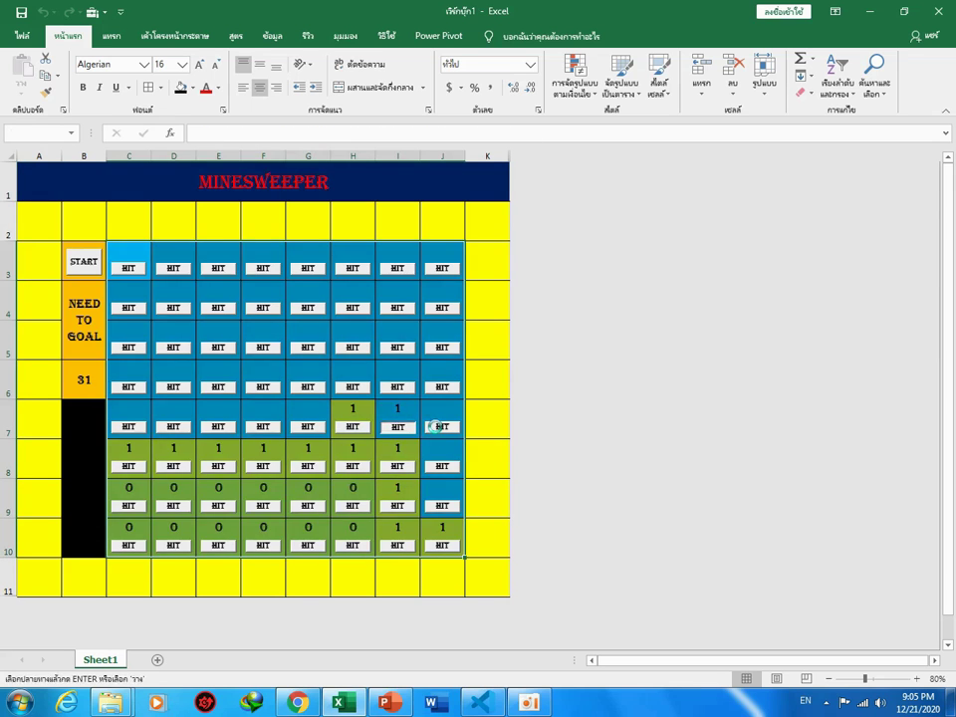
pyautogui.click(438, 426)
pyautogui.click(439, 464)
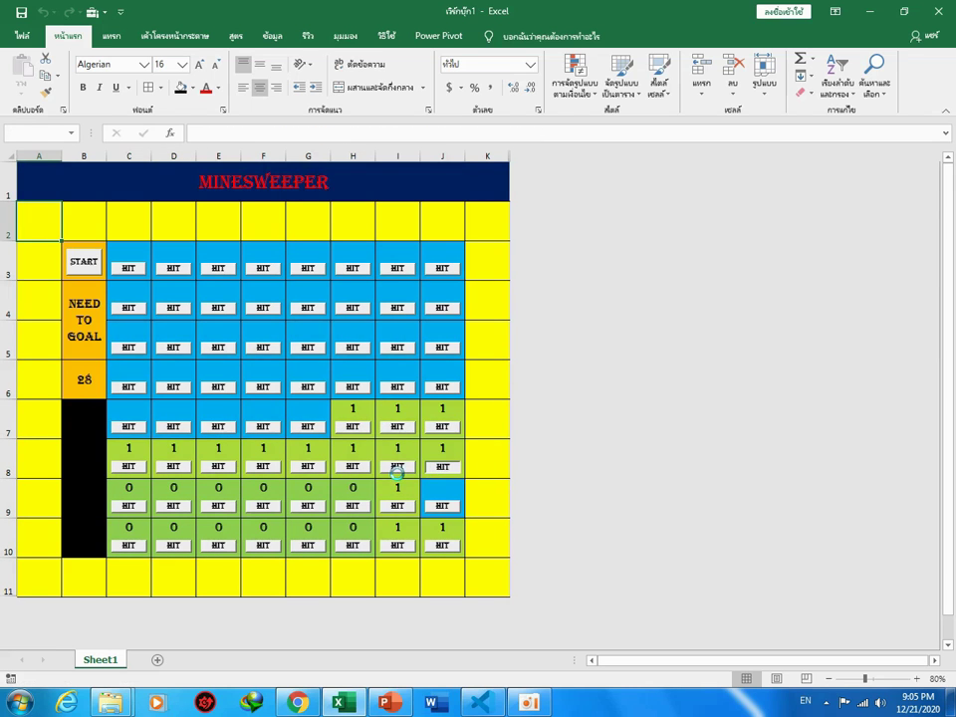
pyautogui.click(350, 447)
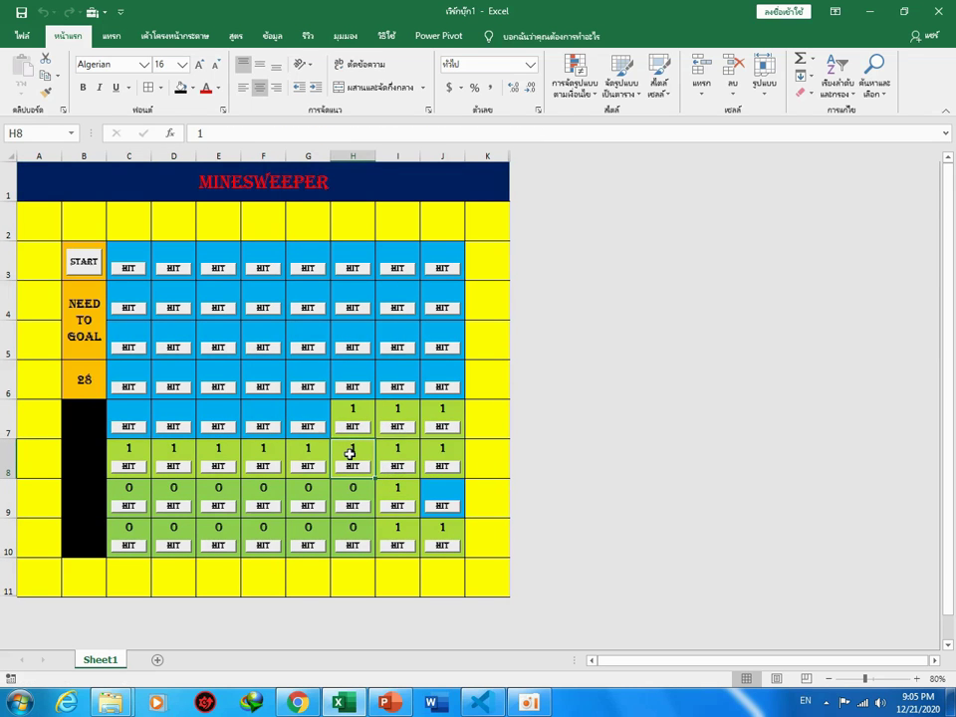
pyautogui.moveTo(316, 417); pyautogui.dragTo(398, 533)
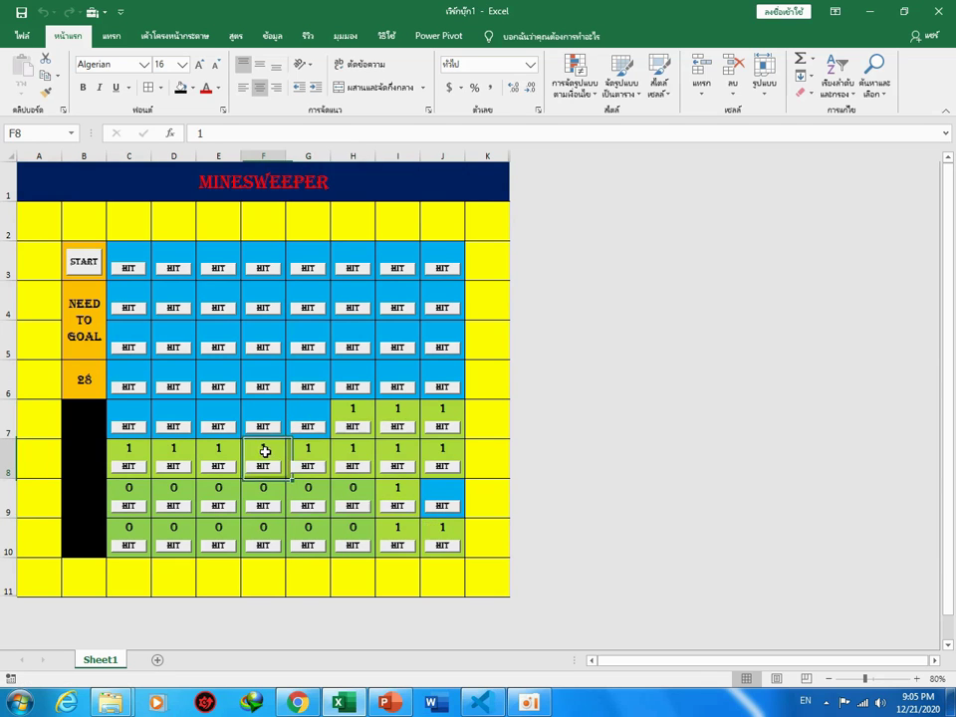
# Reveal F7, E7 and C7, then row 6 squares C6 through I6.
pyautogui.moveTo(220, 450)
pyautogui.mouseDown()
pyautogui.moveTo(284, 412)
pyautogui.moveTo(314, 422)
pyautogui.mouseUp()
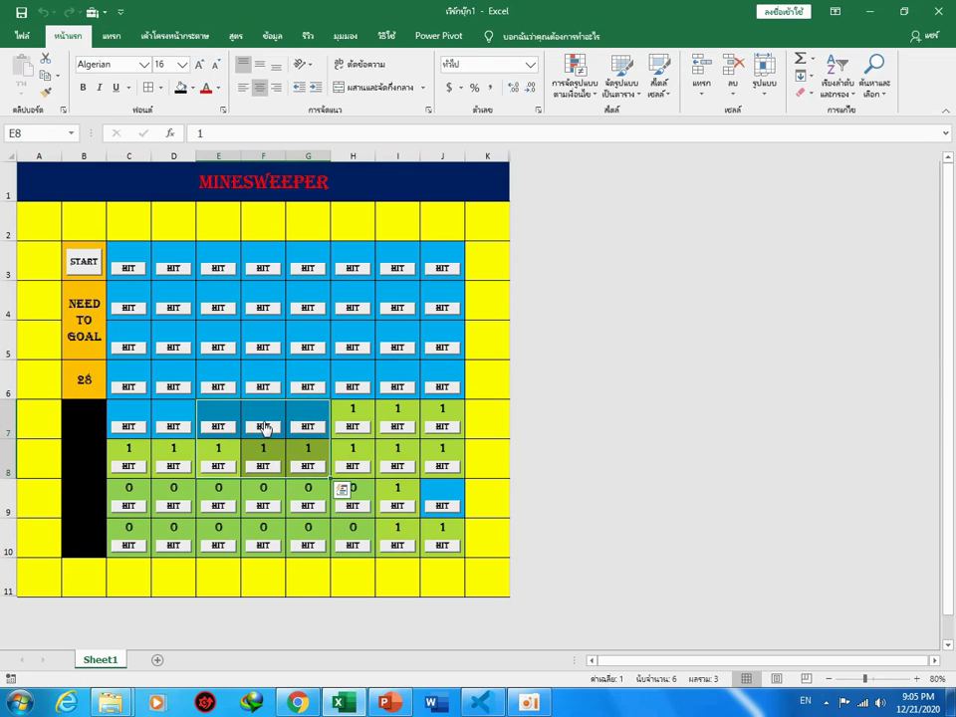
pyautogui.click(262, 428)
pyautogui.click(220, 426)
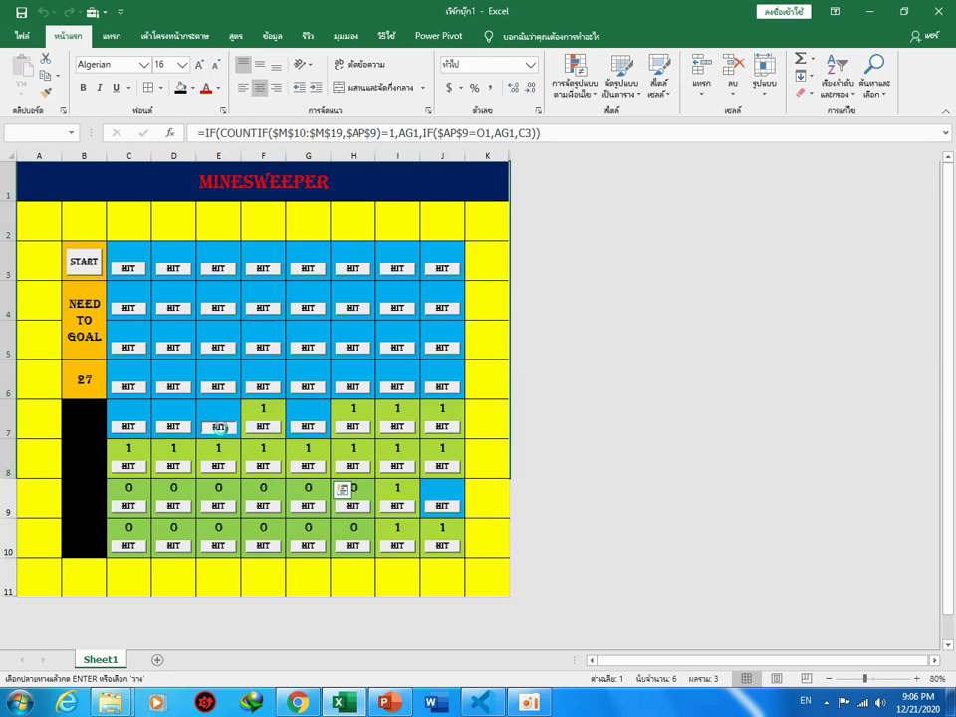
pyautogui.click(142, 424)
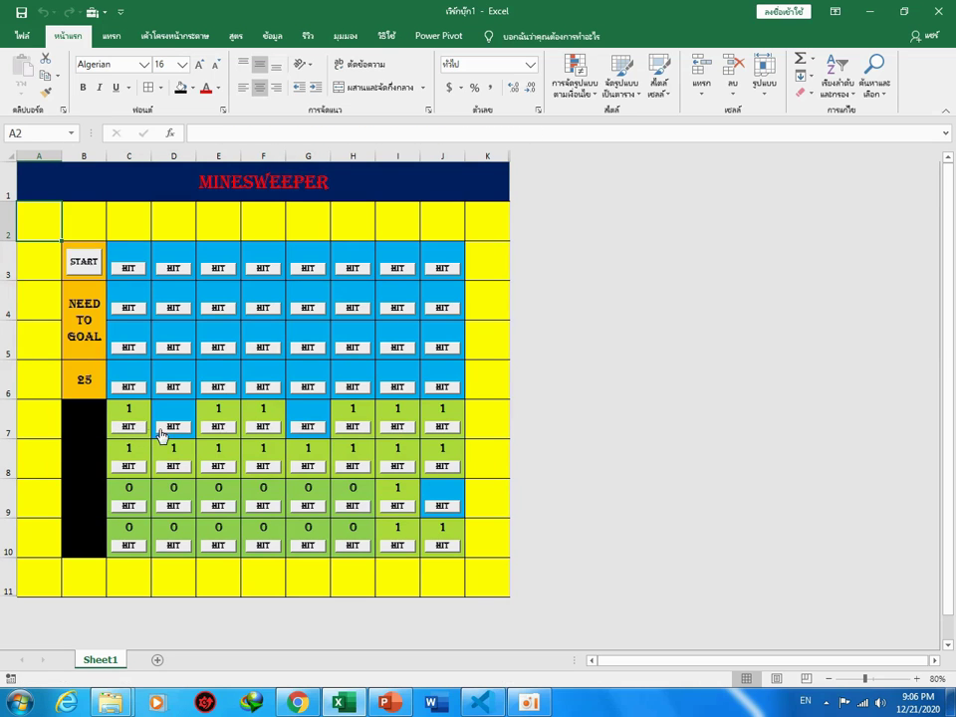
pyautogui.moveTo(219, 452); pyautogui.dragTo(136, 397)
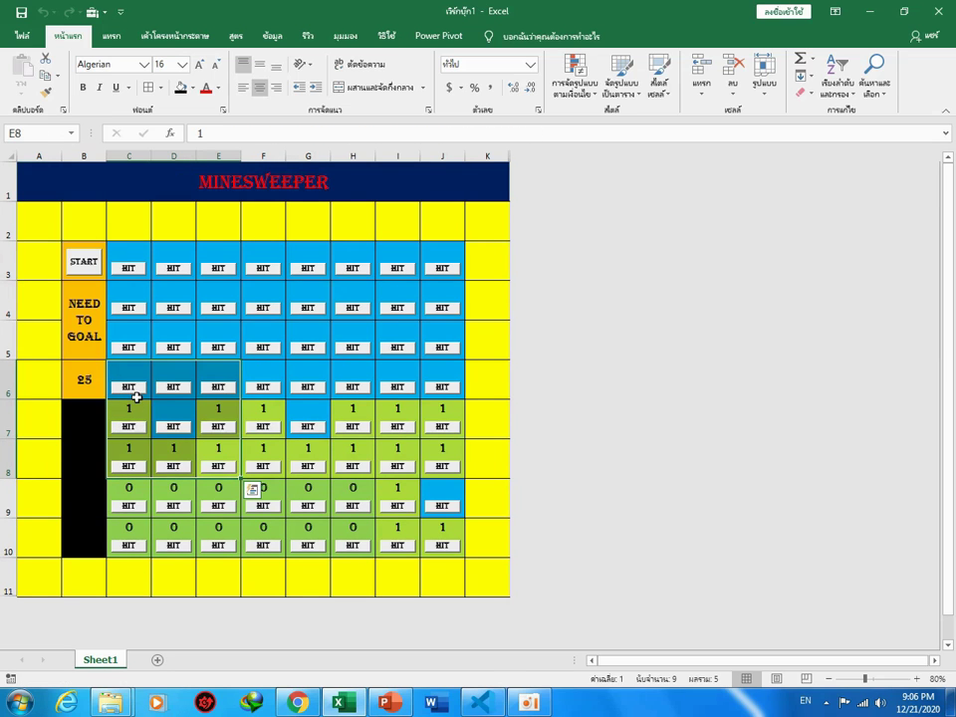
pyautogui.click(130, 387)
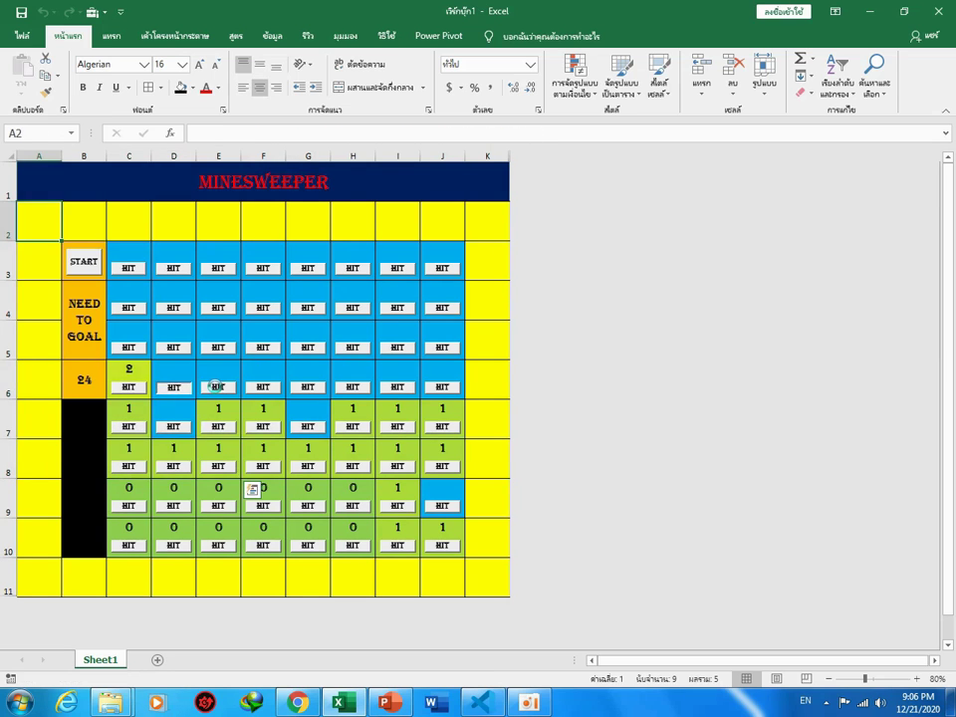
pyautogui.click(173, 387)
pyautogui.click(218, 387)
pyautogui.click(263, 387)
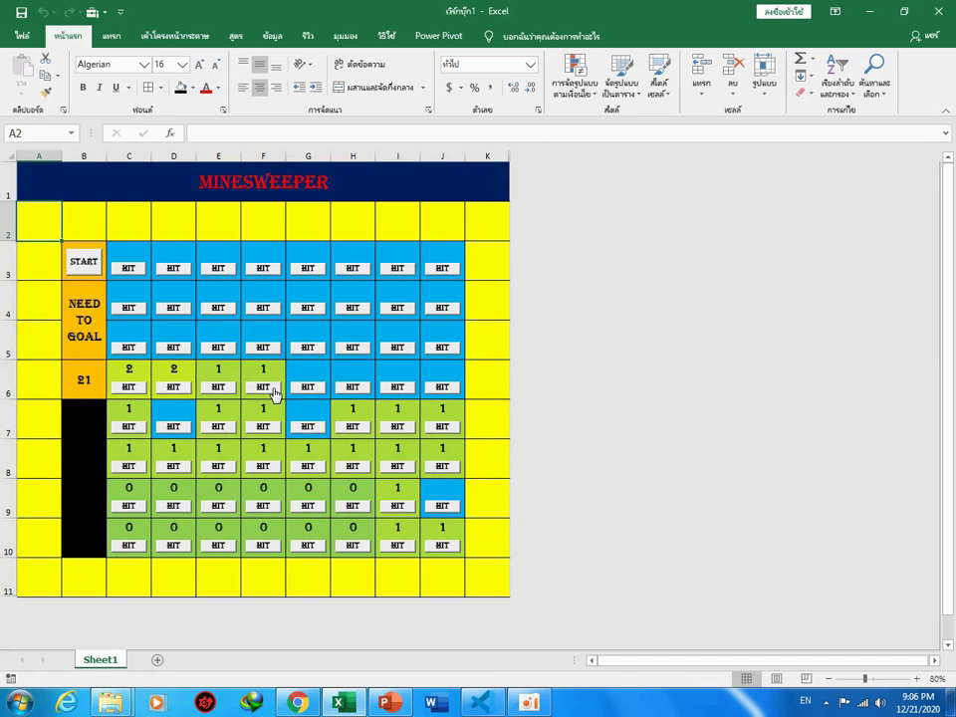
pyautogui.click(304, 389)
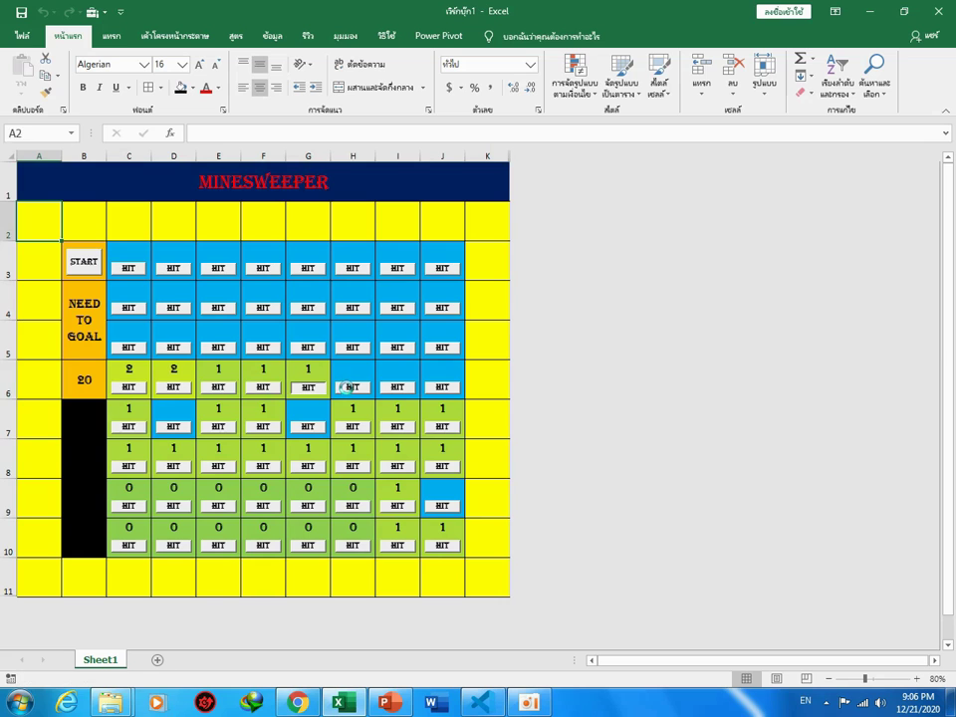
pyautogui.click(396, 388)
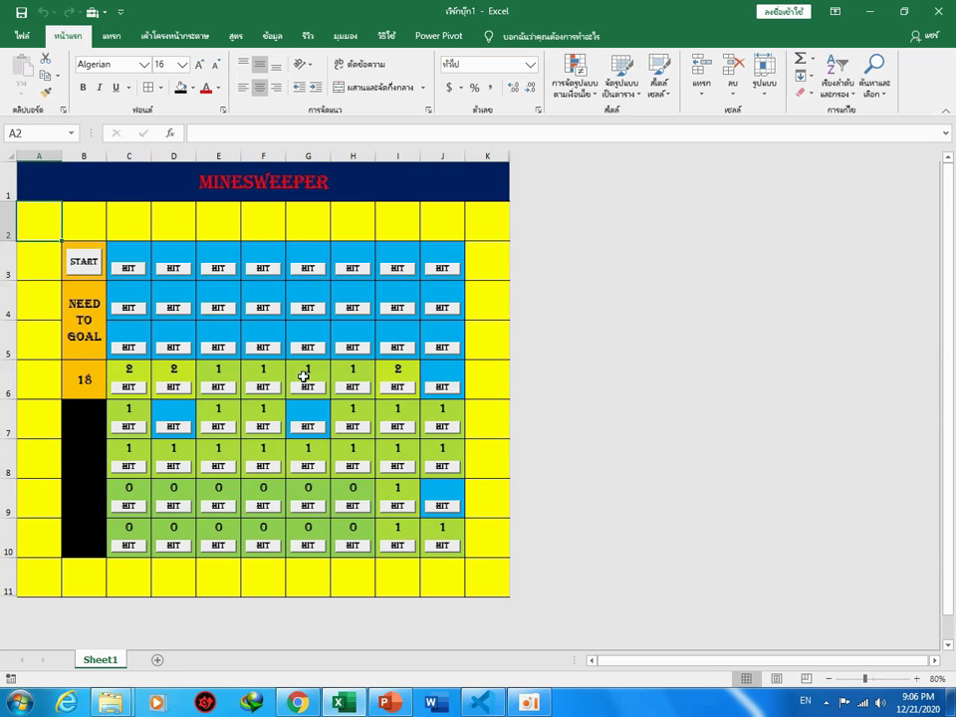
# Reveal F5, G5, H5, E5, D5, E4 and F4 until NEED TO GOAL reads 10.
pyautogui.click(263, 348)
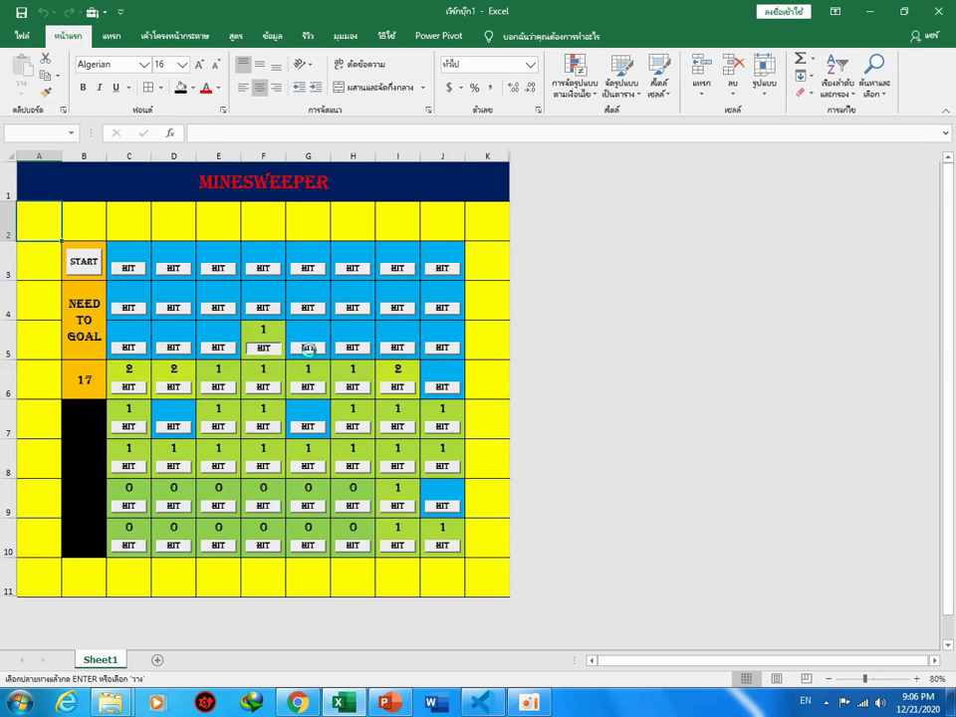
pyautogui.click(344, 349)
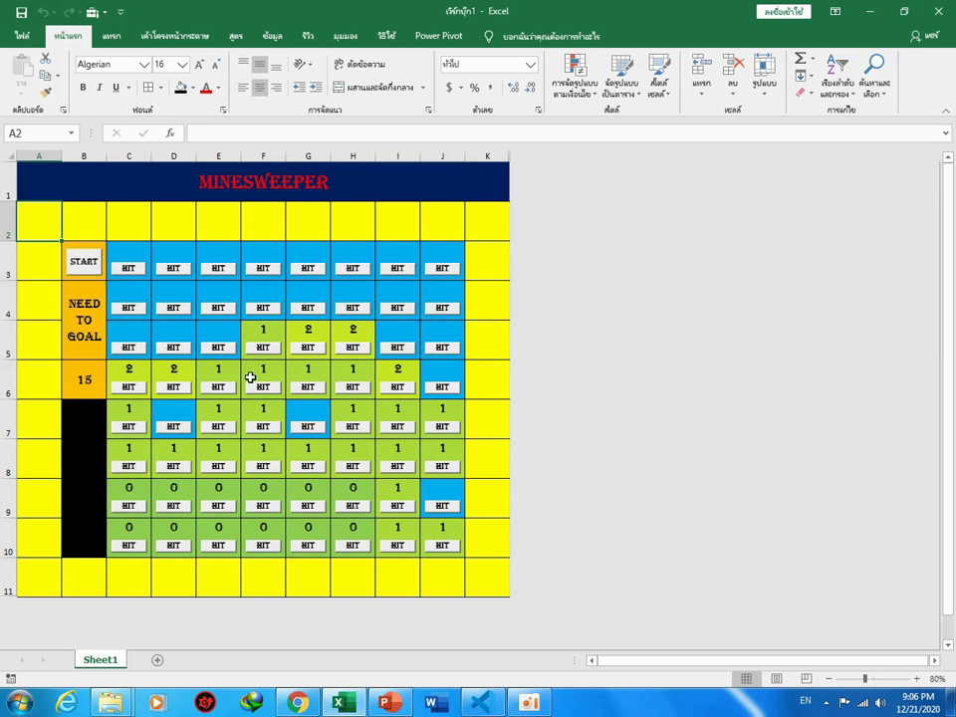
pyautogui.click(220, 348)
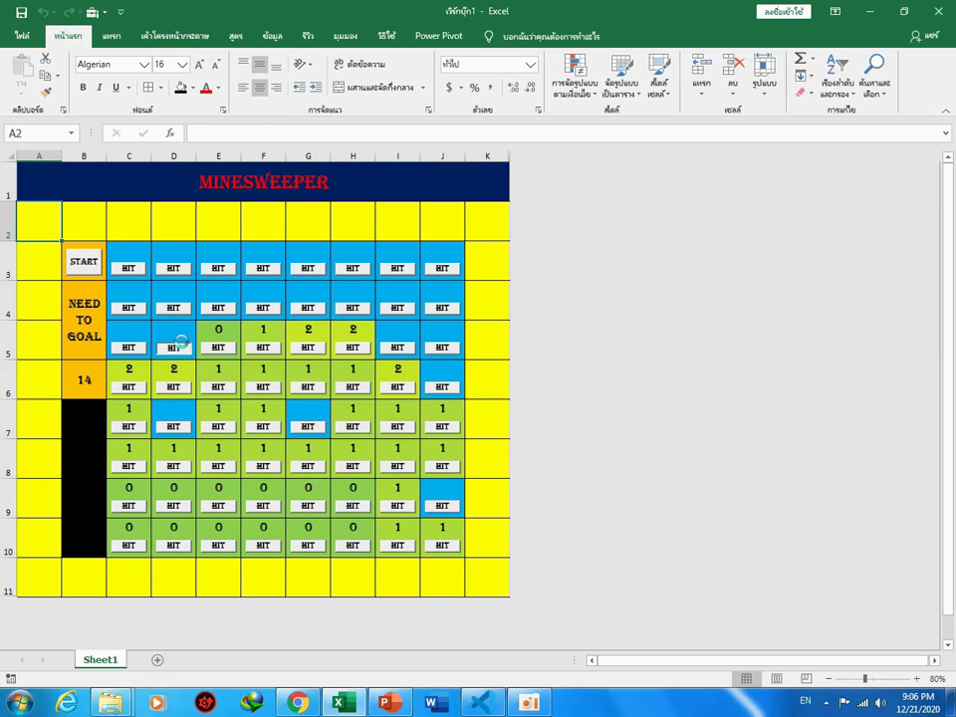
pyautogui.click(173, 308)
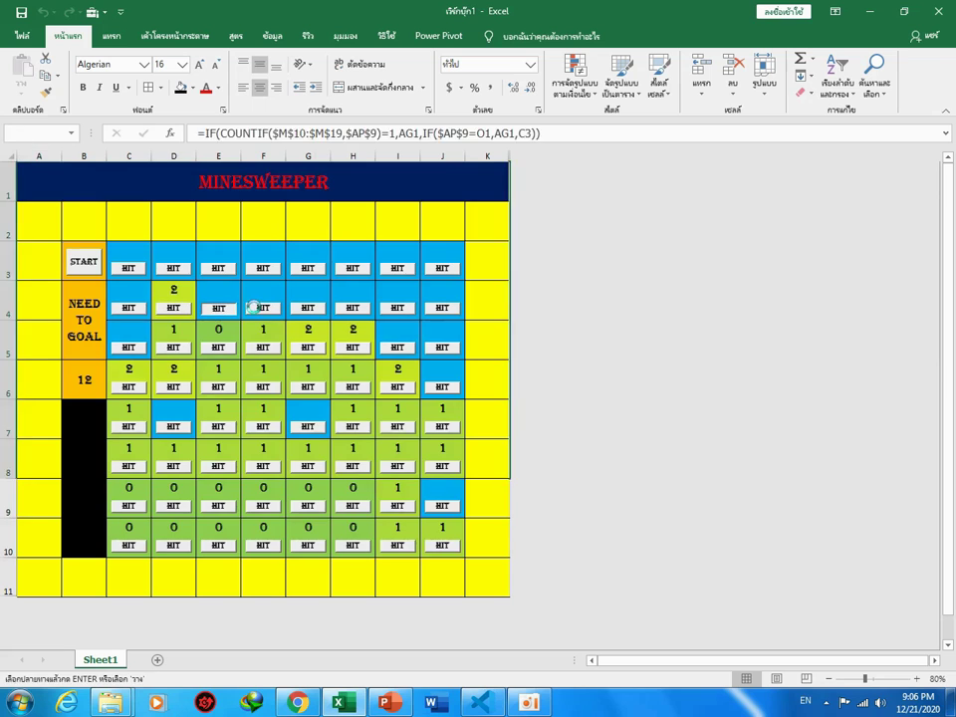
pyautogui.click(257, 307)
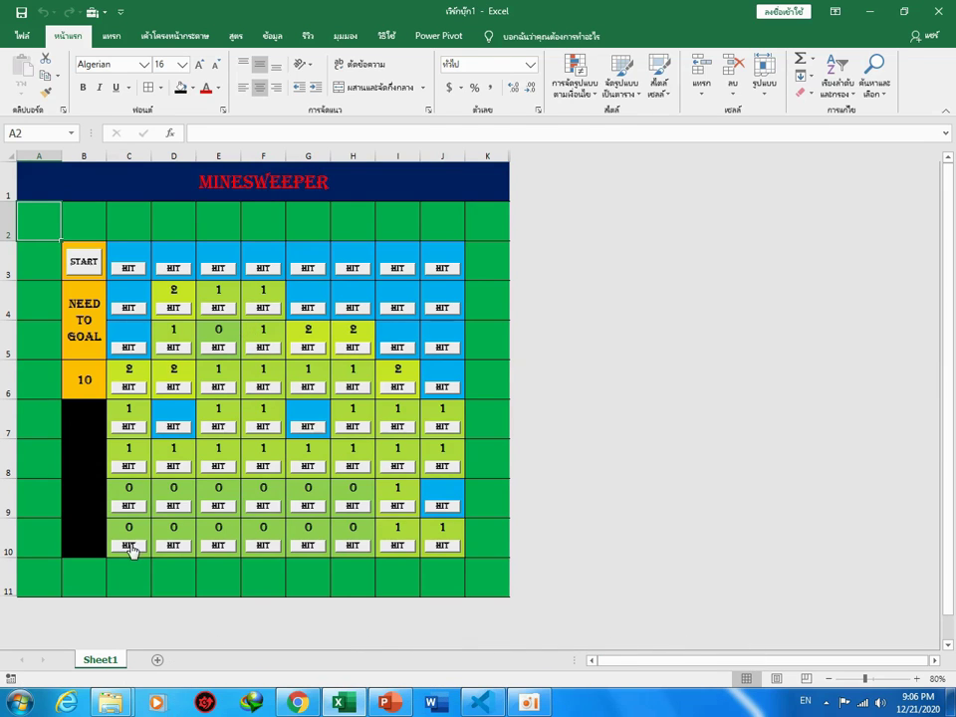
# Select the whole board range A2:K11.
pyautogui.click(436, 491)
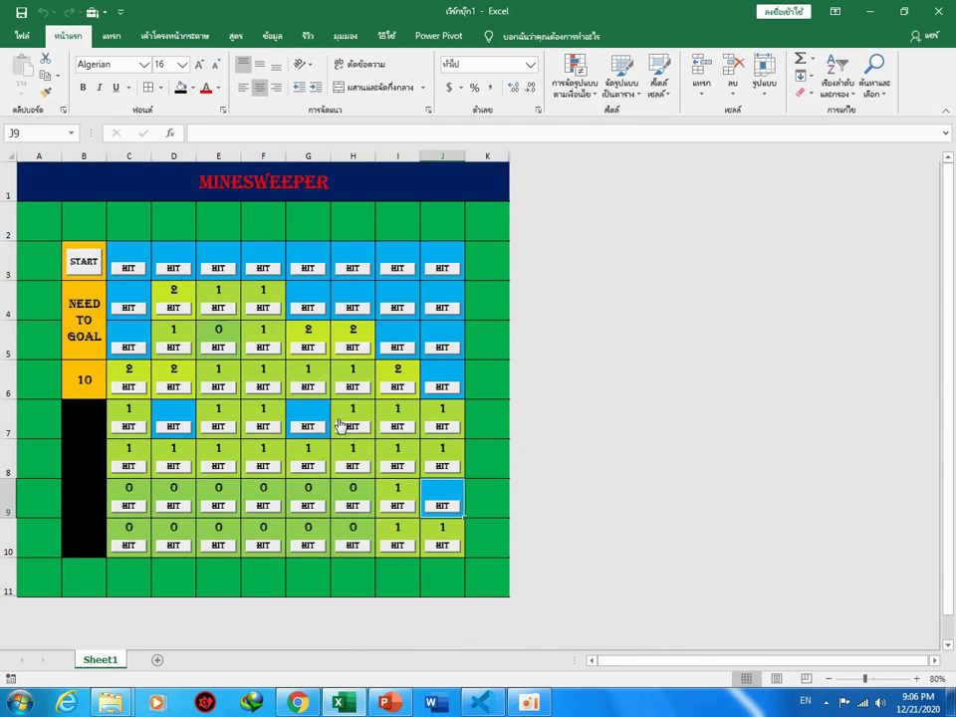
pyautogui.click(313, 406)
pyautogui.click(184, 406)
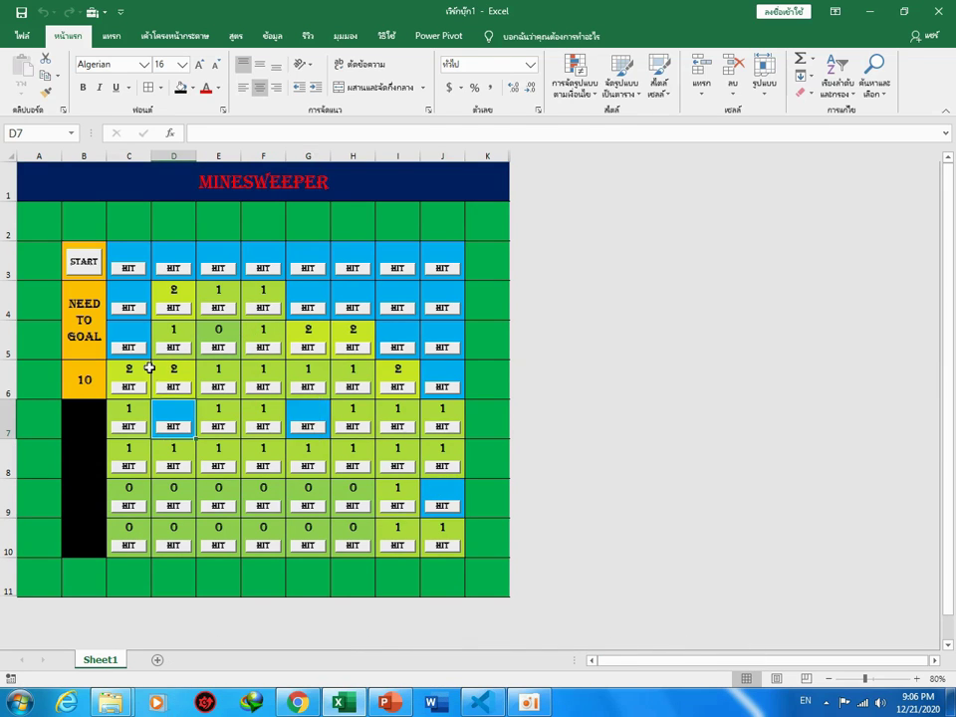
pyautogui.click(139, 329)
pyautogui.click(138, 293)
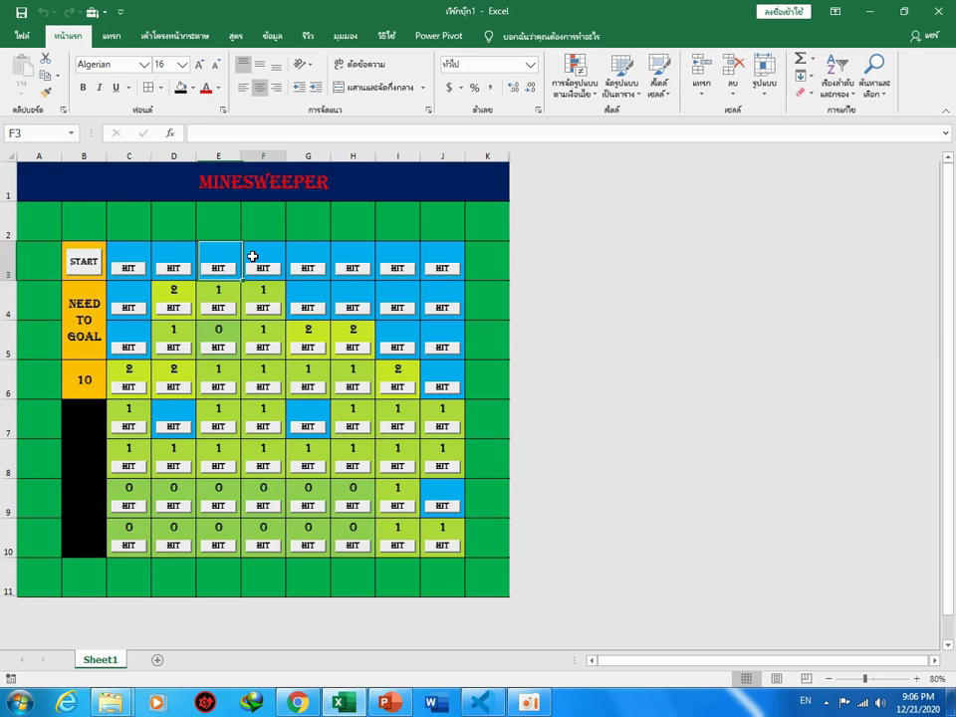
pyautogui.click(301, 259)
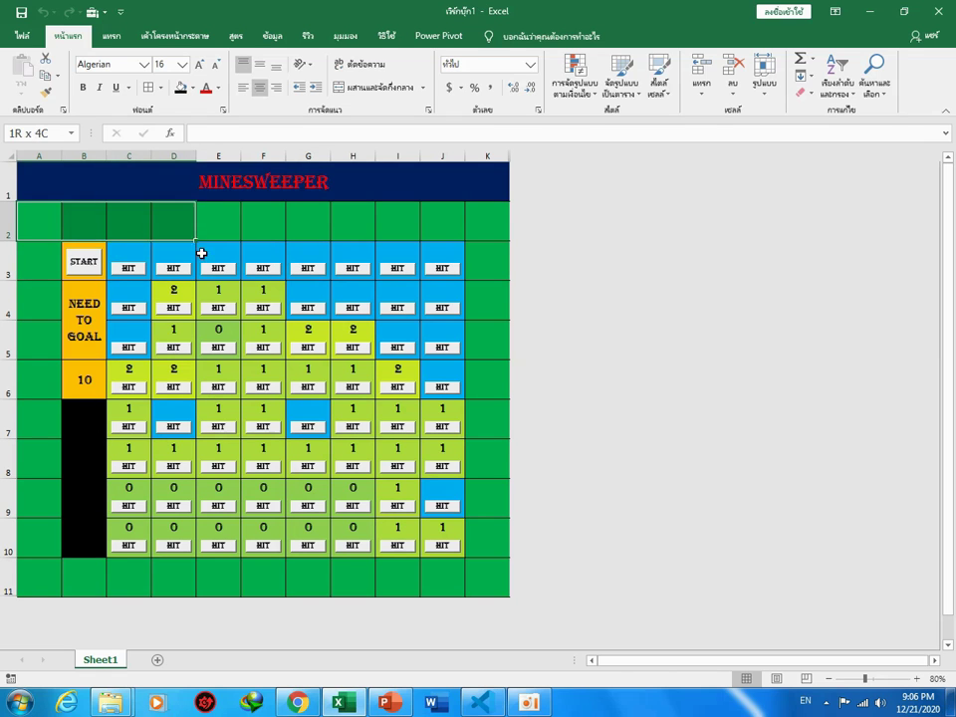
pyautogui.moveTo(49, 226); pyautogui.dragTo(487, 593)
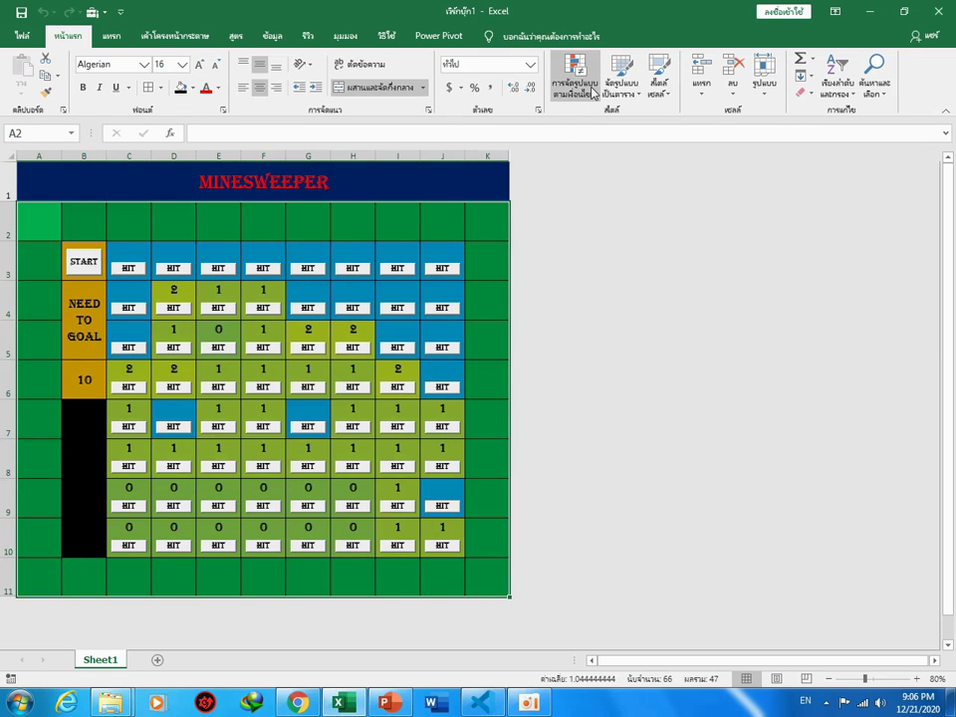
pyautogui.click(493, 581)
pyautogui.moveTo(488, 579); pyautogui.dragTo(45, 224)
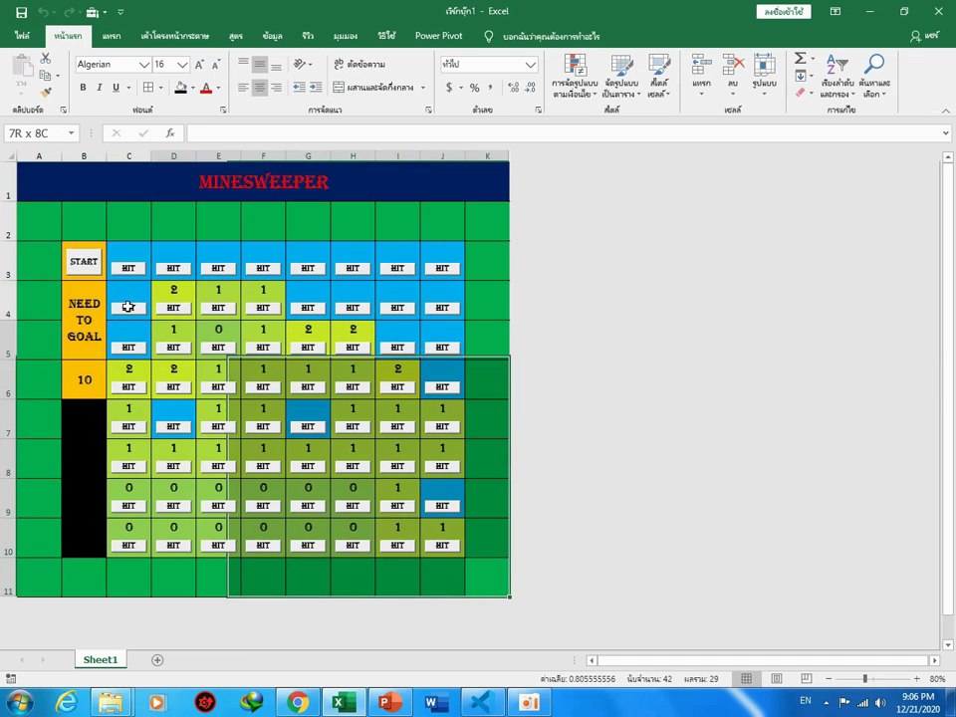
# Edit the green win rule's formula from =$B$6=10 to =$B$6=0 in Manage Rules.
pyautogui.click(569, 88)
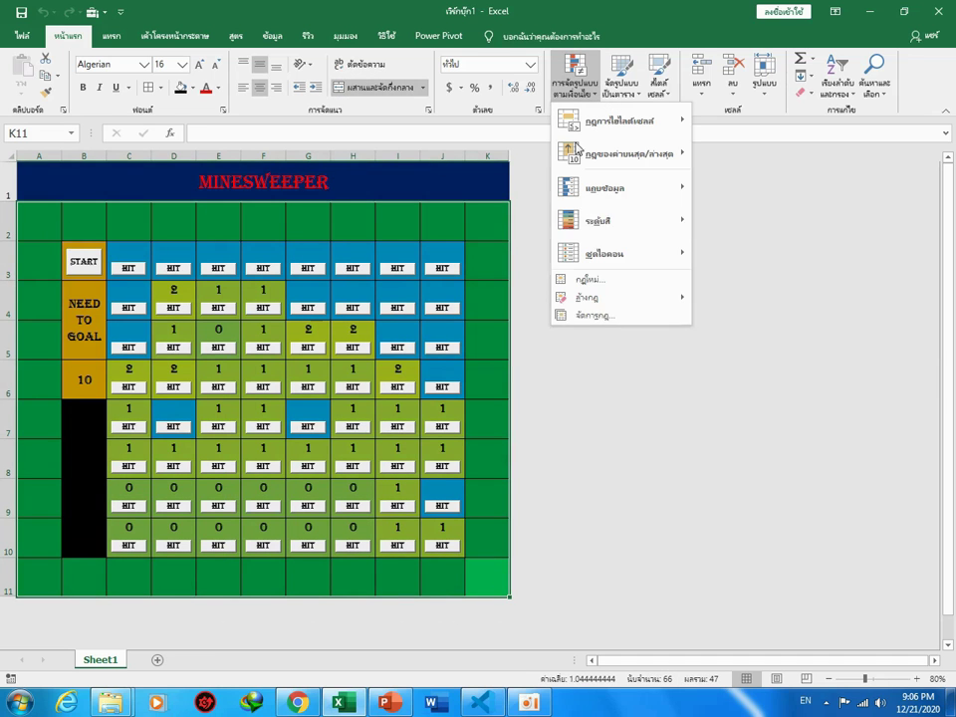
pyautogui.click(596, 316)
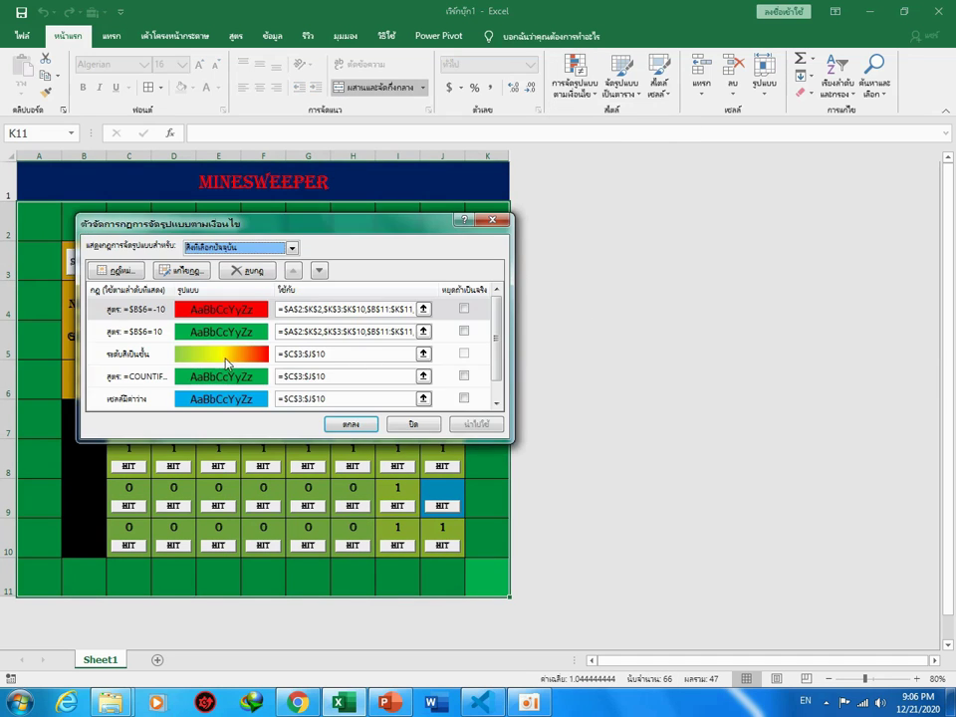
pyautogui.click(153, 336)
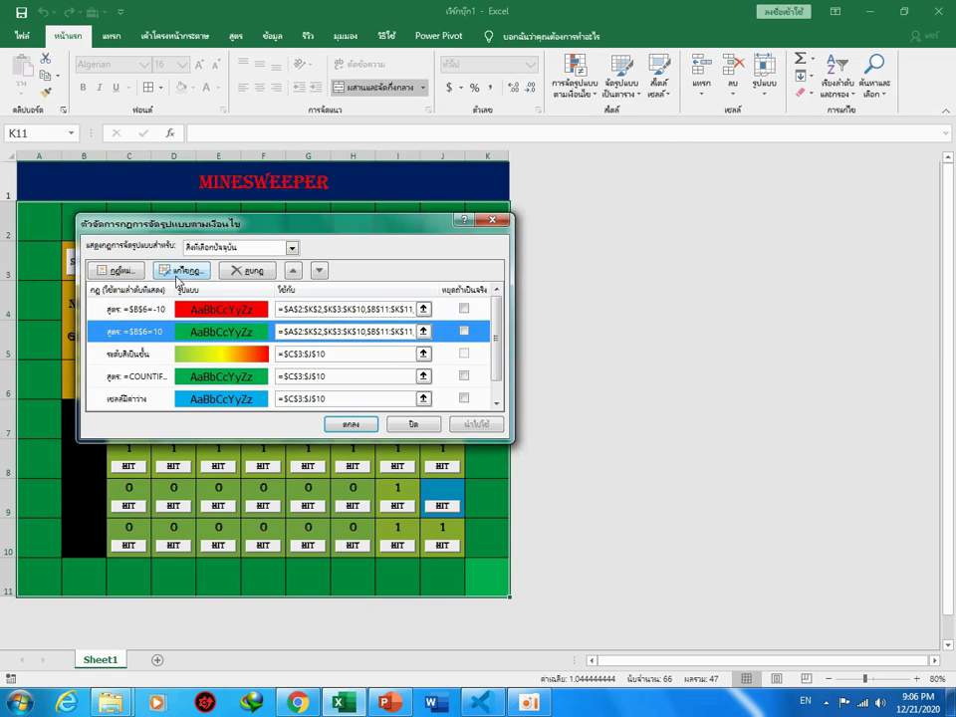
pyautogui.click(178, 279)
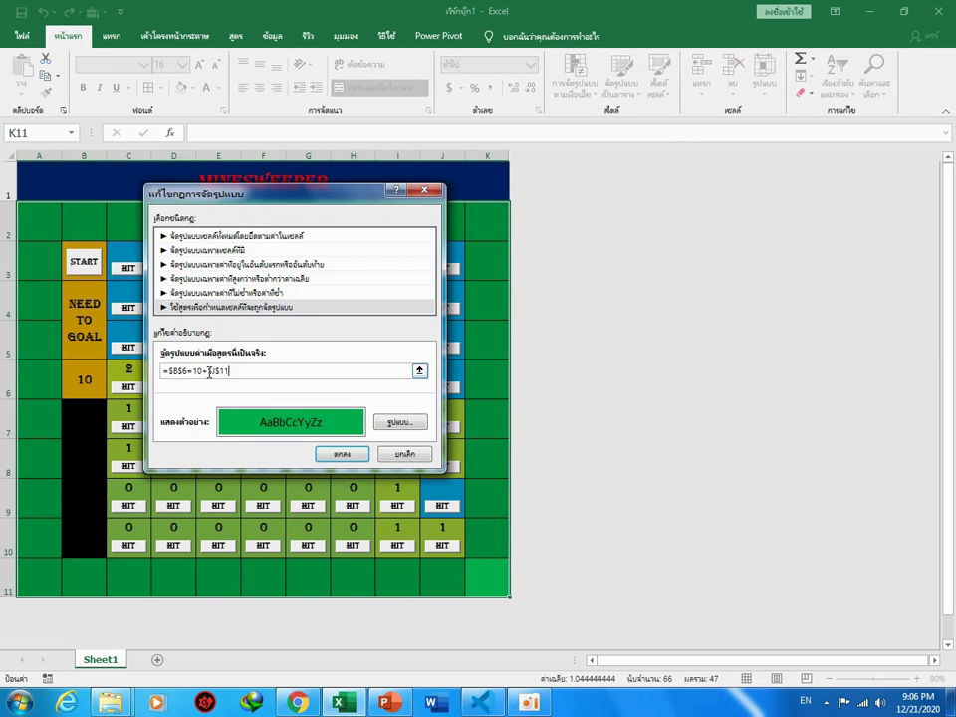
pyautogui.press('BackSpace')
pyautogui.press('BackSpace')
pyautogui.press('BackSpace')
pyautogui.press('BackSpace')
pyautogui.press('BackSpace')
pyautogui.press('BackSpace')
pyautogui.press('Left')
pyautogui.press('BackSpace')
pyautogui.click(341, 455)
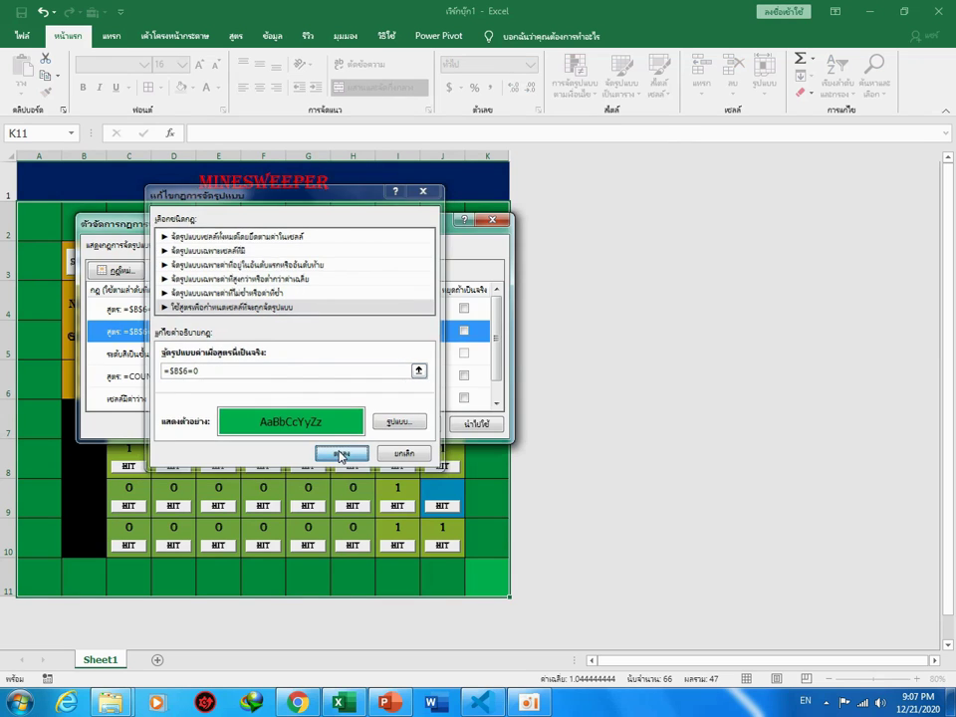
pyautogui.click(341, 424)
pyautogui.click(53, 444)
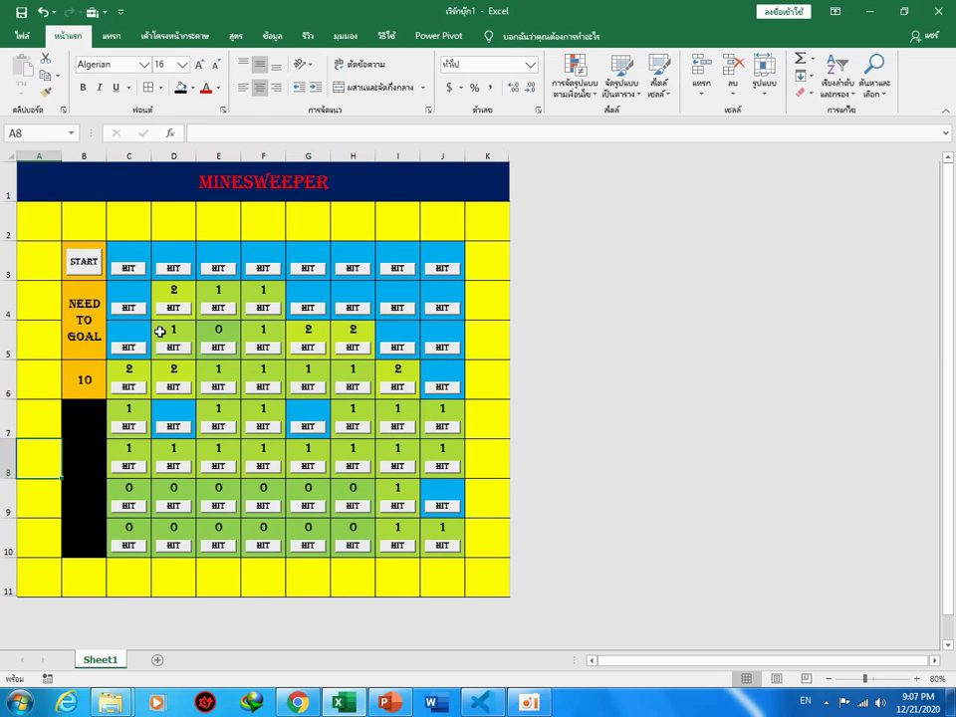
# Reveal the hidden cells C4, E3, F3, G3 and C3 on the left of the board.
pyautogui.click(130, 307)
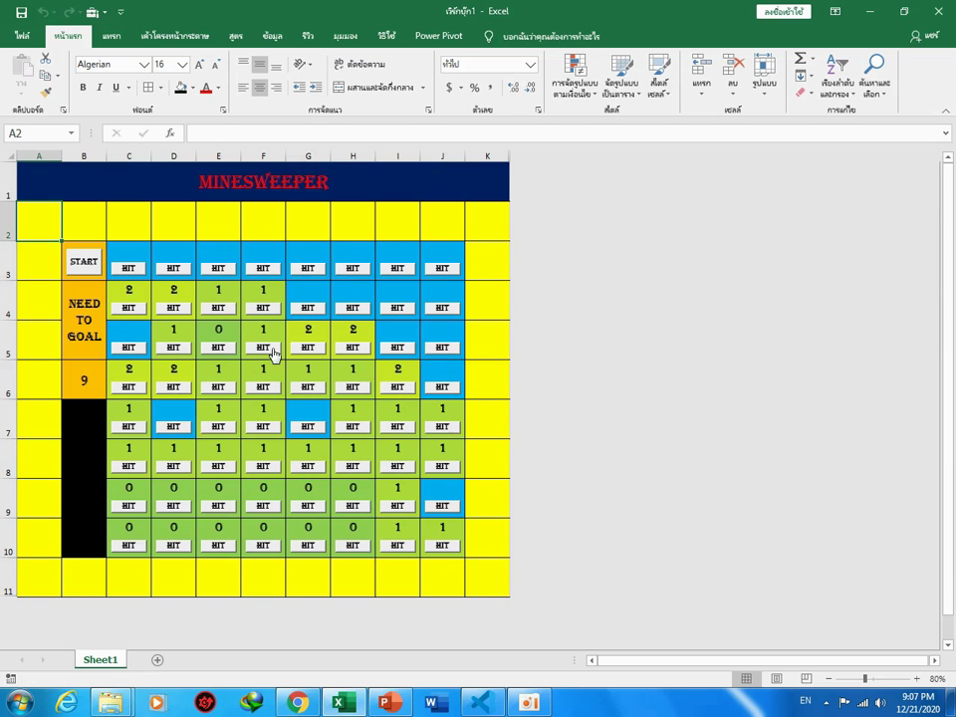
pyautogui.click(220, 270)
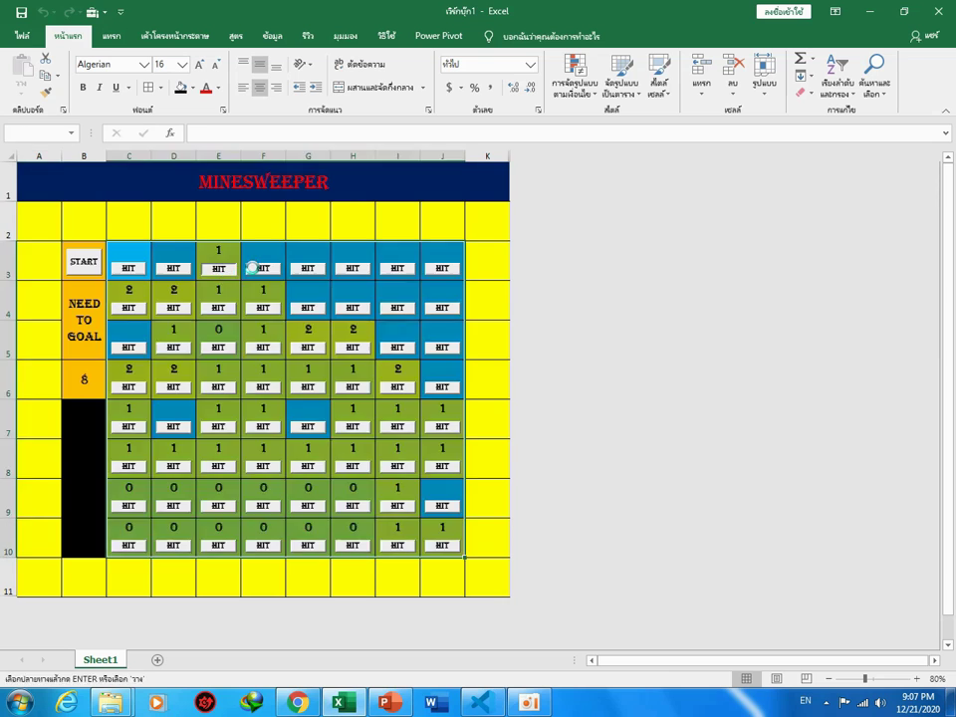
pyautogui.click(267, 268)
pyautogui.click(305, 268)
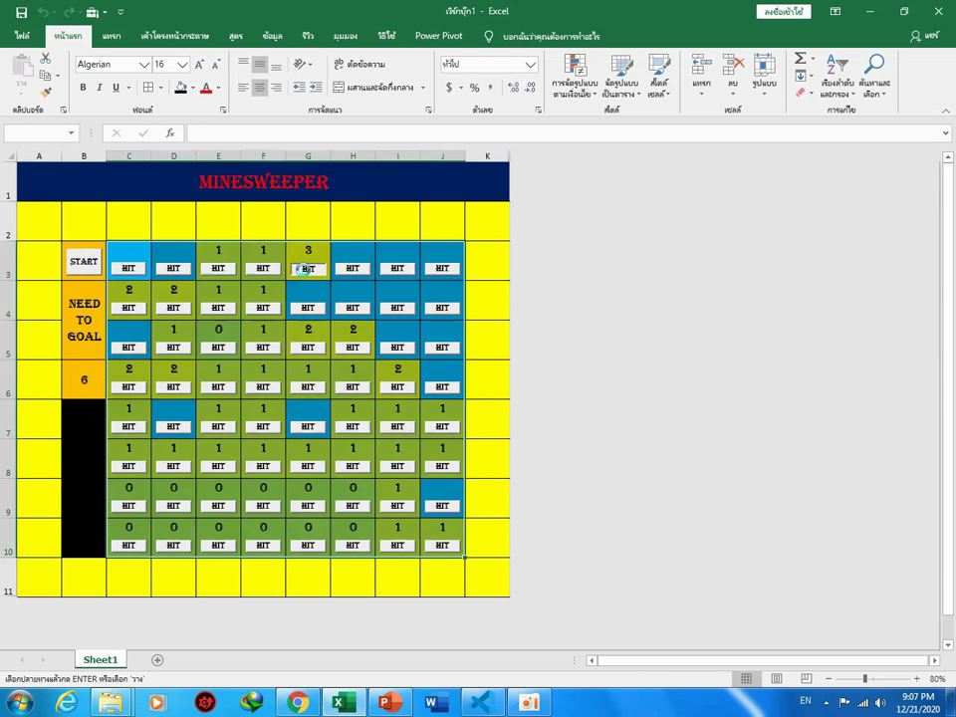
pyautogui.click(126, 267)
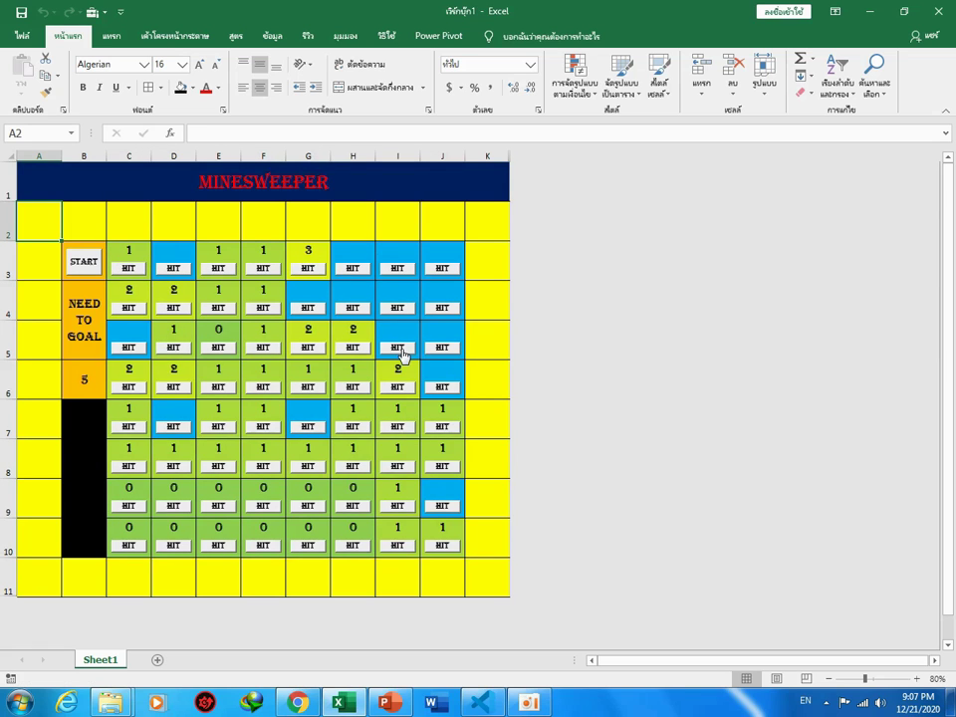
# Reveal I4, I5, J4, J3 and finally I3 so NEED TO GOAL reaches 0 and the frame turns green.
pyautogui.click(398, 307)
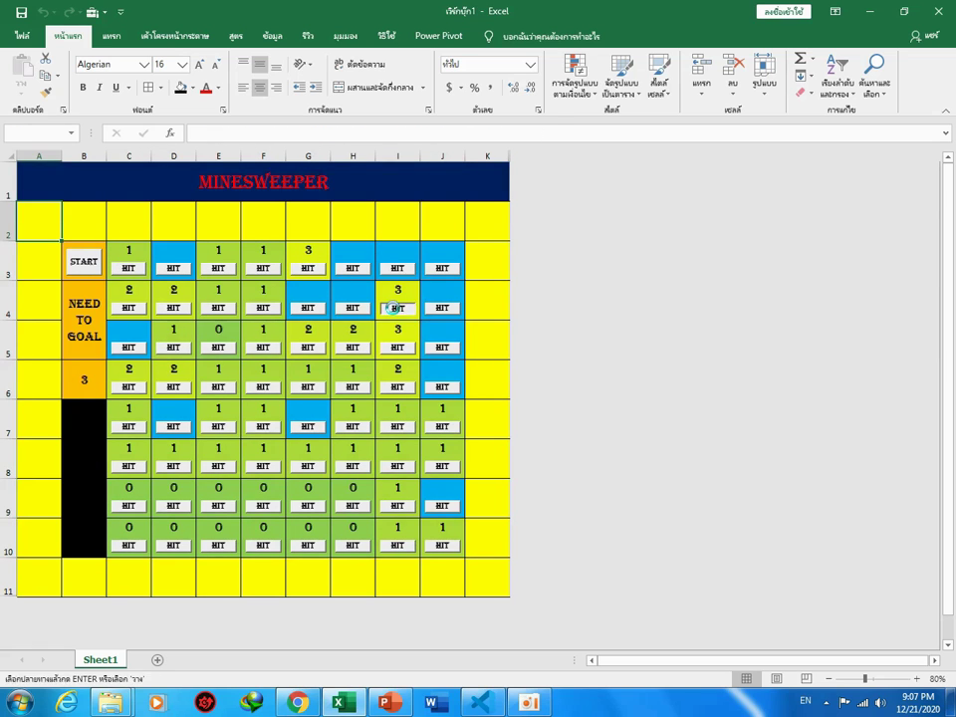
pyautogui.moveTo(441, 377); pyautogui.dragTo(438, 332)
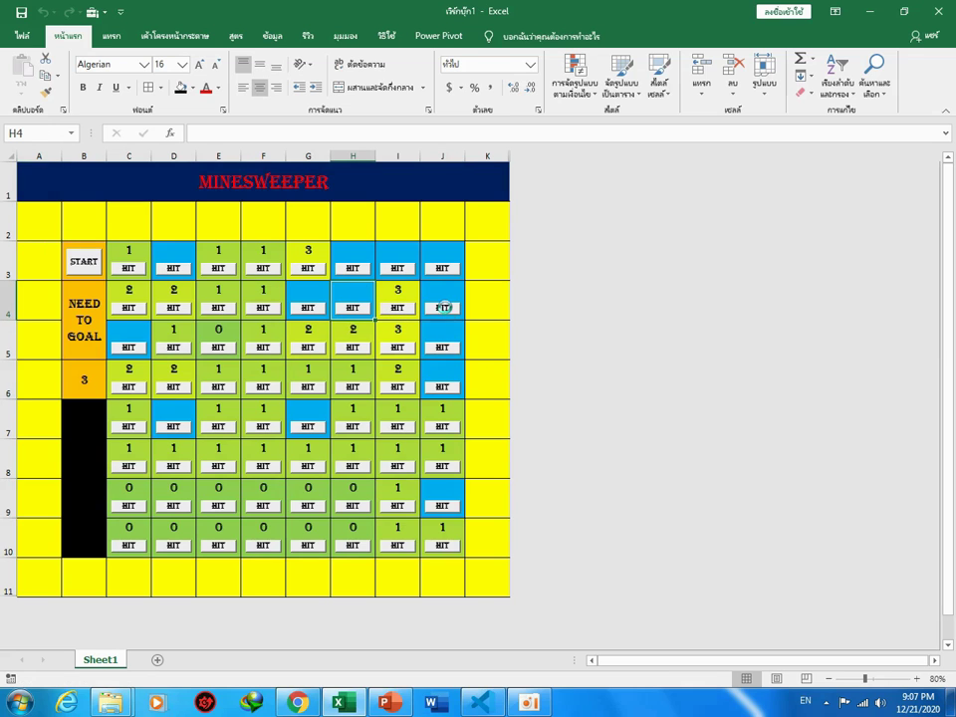
pyautogui.click(444, 307)
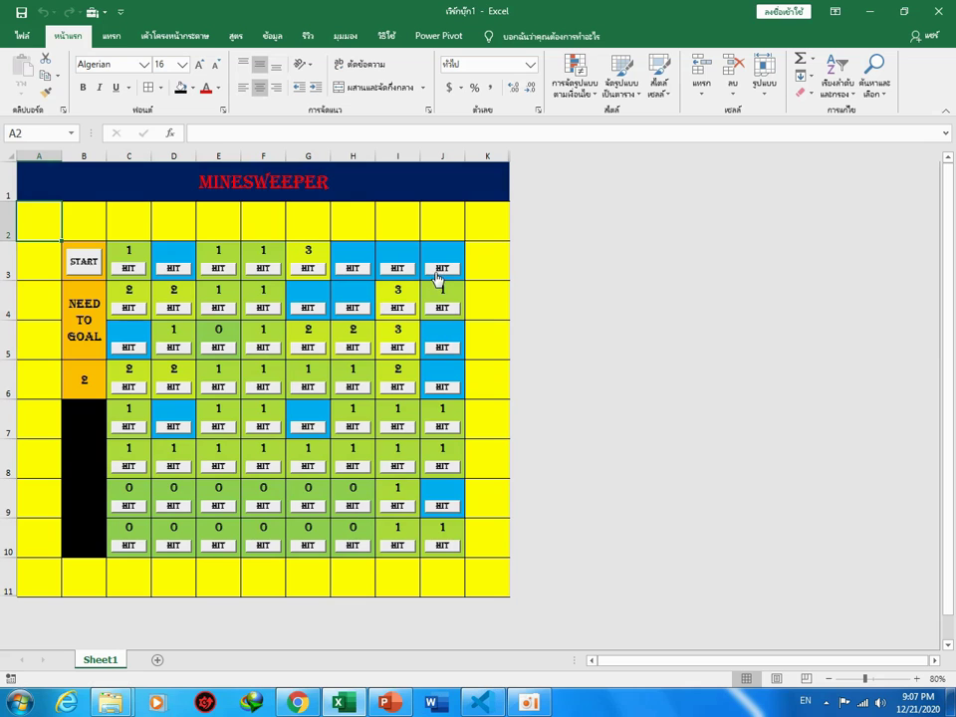
pyautogui.click(422, 269)
pyautogui.click(399, 268)
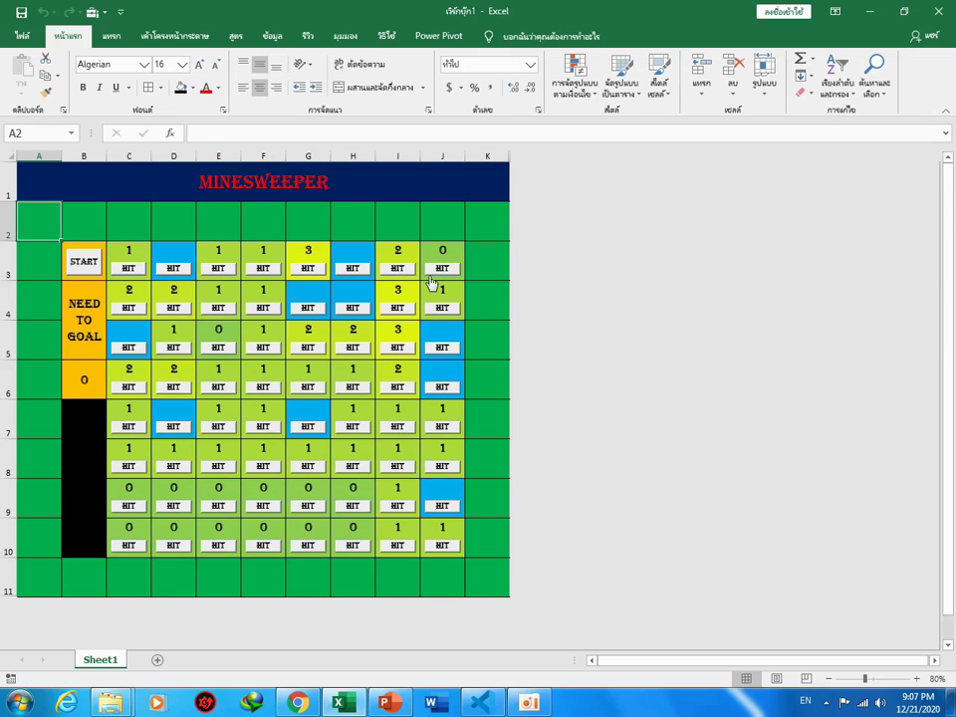
pyautogui.click(72, 445)
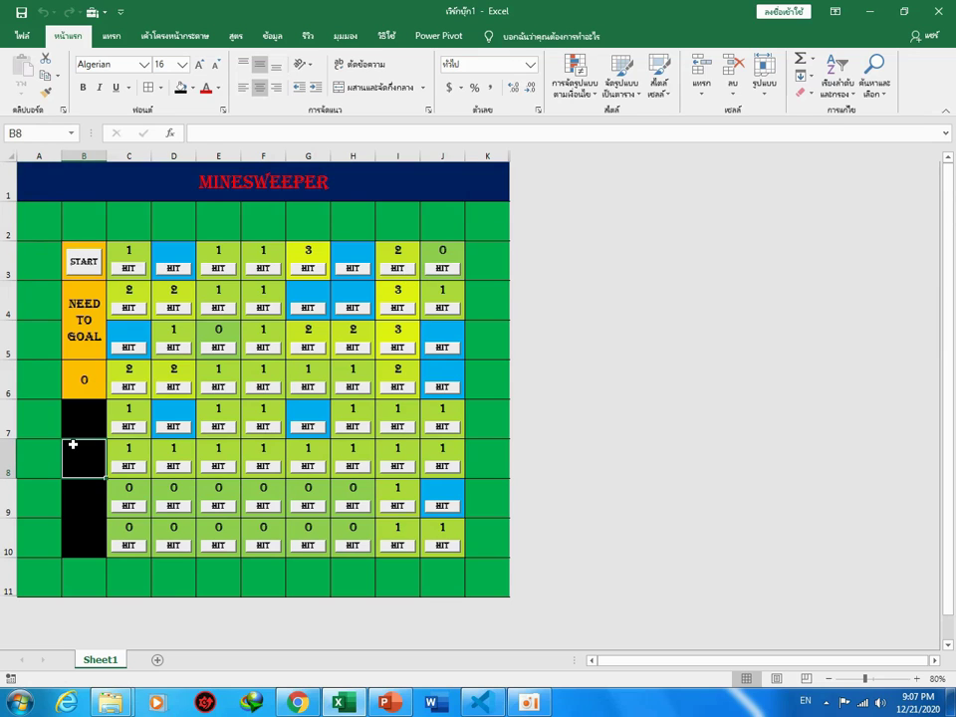